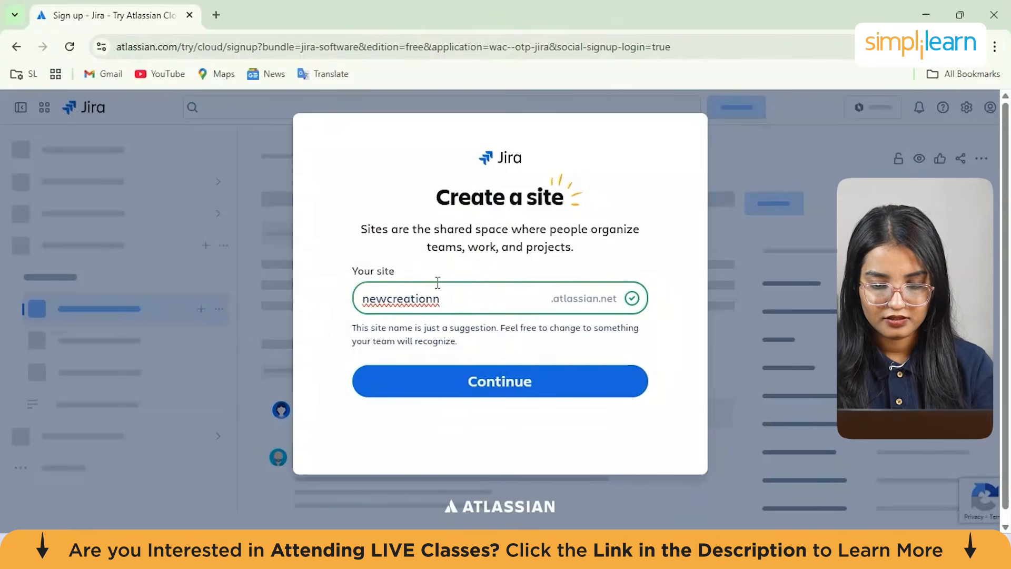
Create the site newcreationn and choose Marketing as the kind of work the team does
left_click(524, 385)
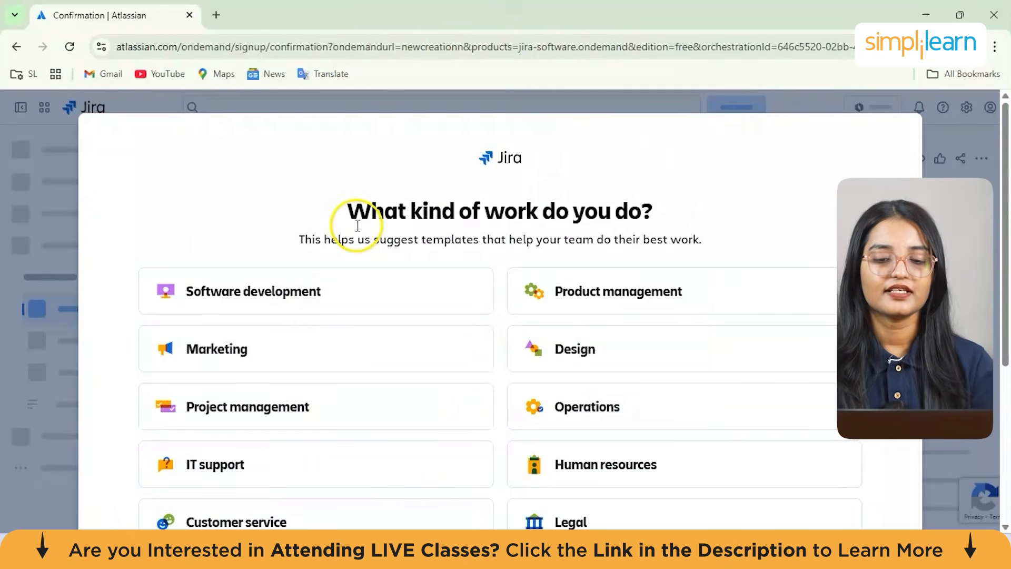
scroll(440, 233, "down", 2)
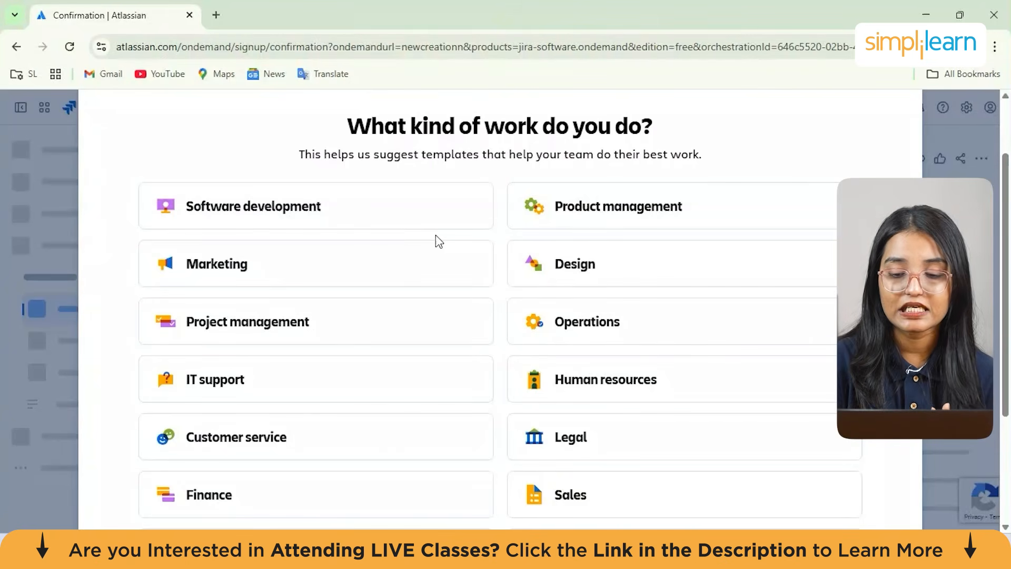
scroll(435, 235, "down", 1)
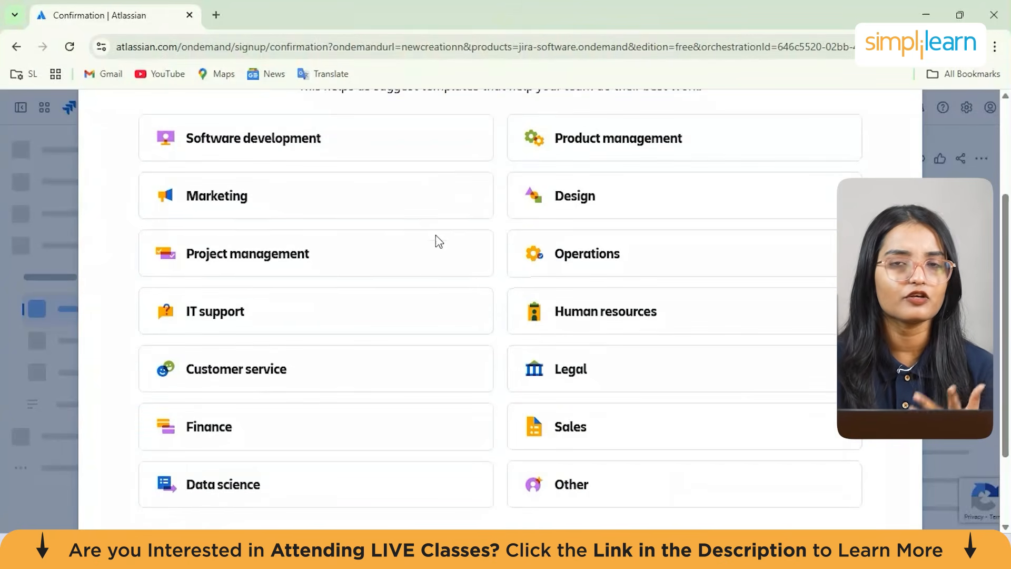
scroll(437, 243, "down", 1)
scroll(438, 244, "up", 2)
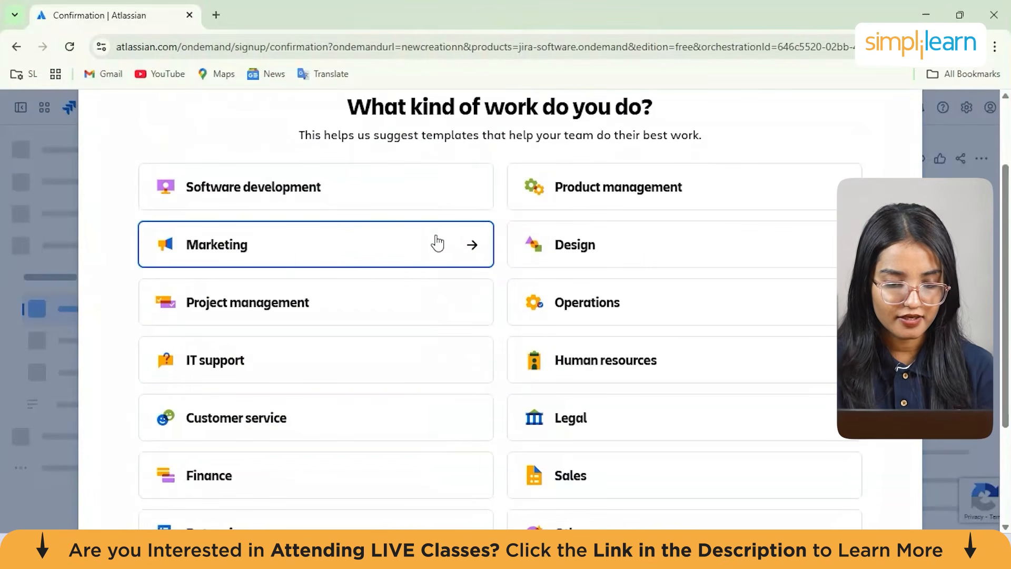
left_click(366, 243)
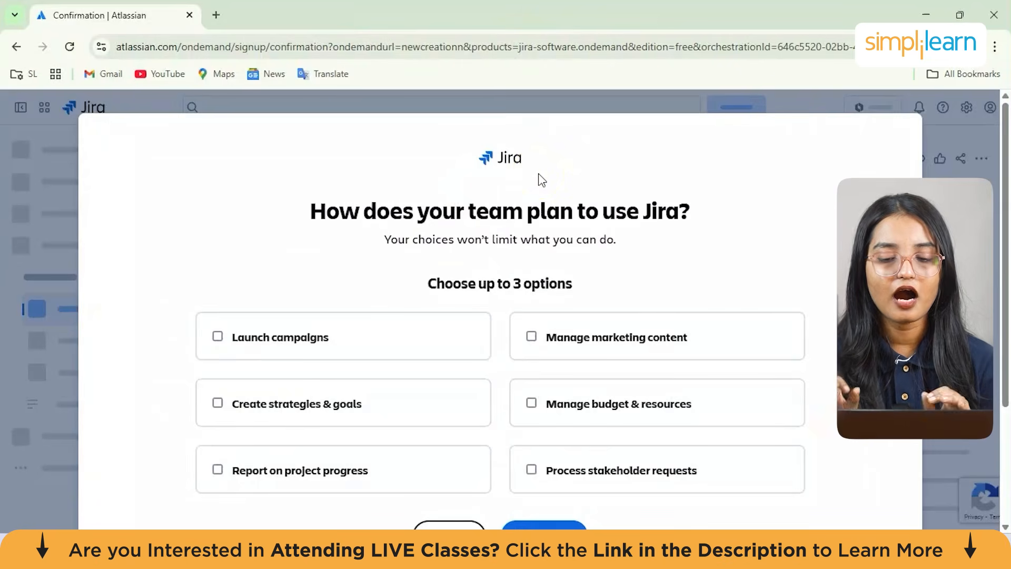
Pick Launch campaigns, Create strategies & goals and Manage marketing content as planned uses and continue
scroll(542, 180, "down", 2)
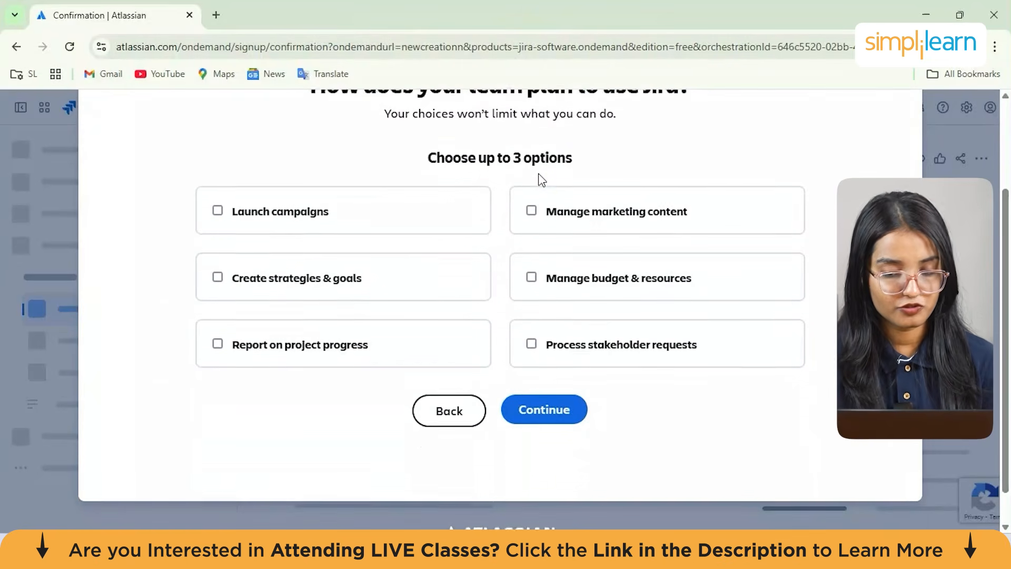
scroll(538, 179, "up", 1)
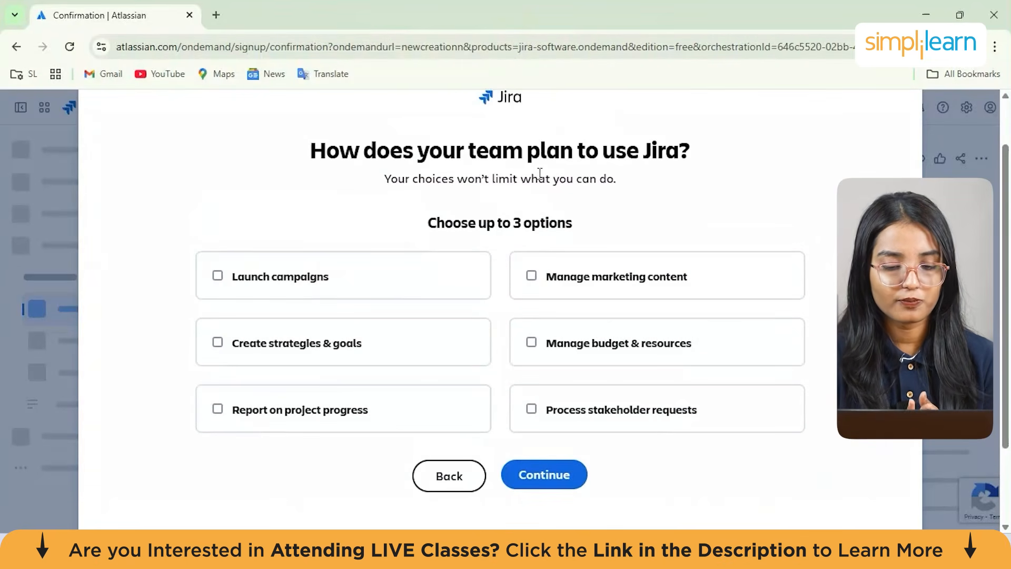
left_click(217, 273)
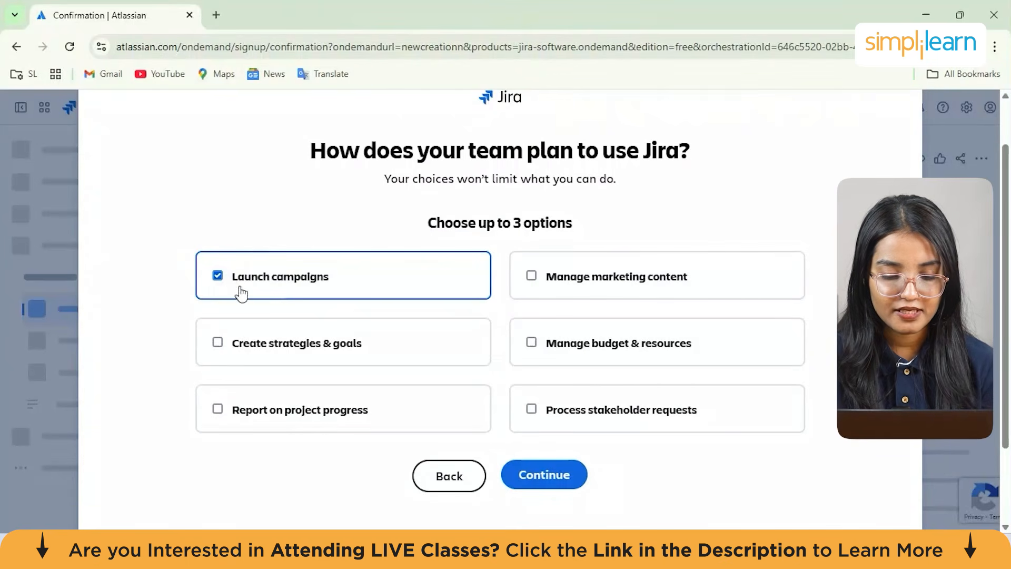
left_click(217, 343)
left_click(531, 276)
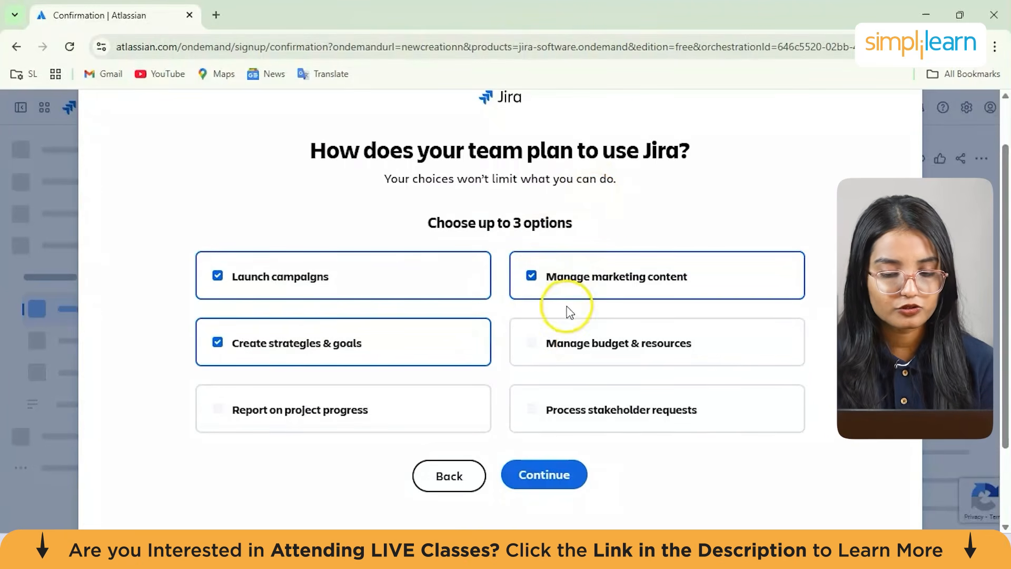
left_click(540, 477)
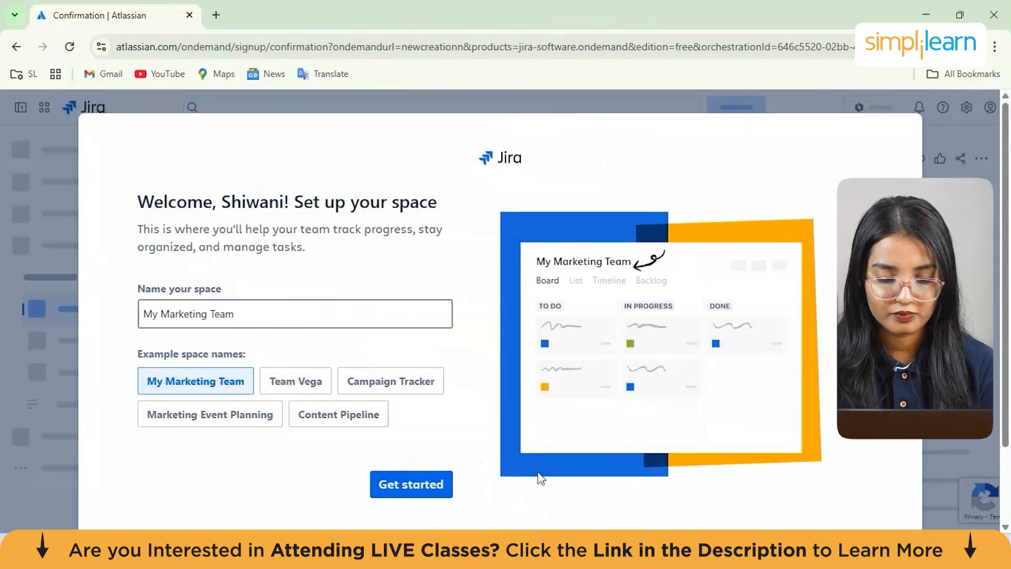
scroll(207, 342, "down", 1)
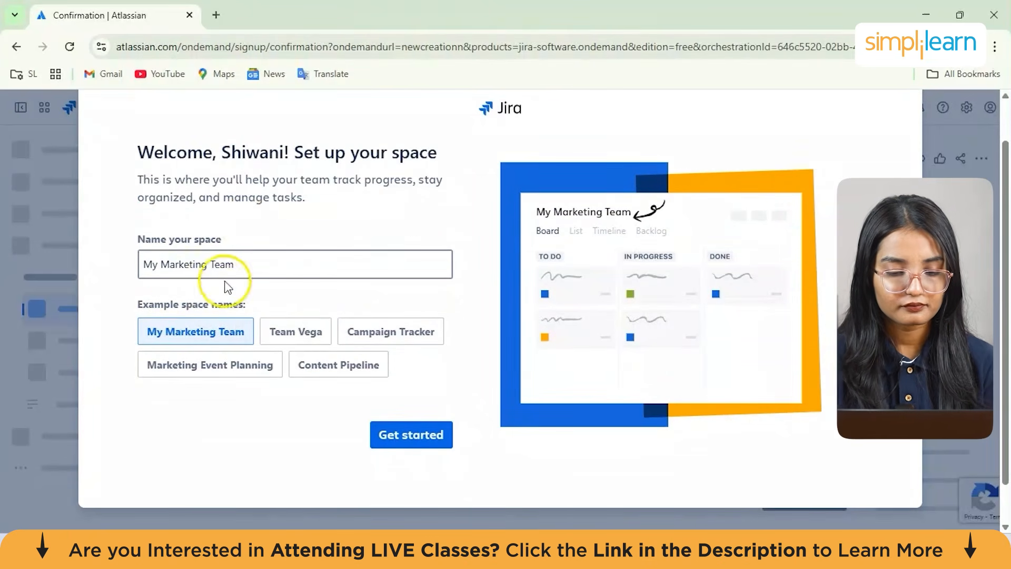
left_click(176, 270)
key("BackSpace")
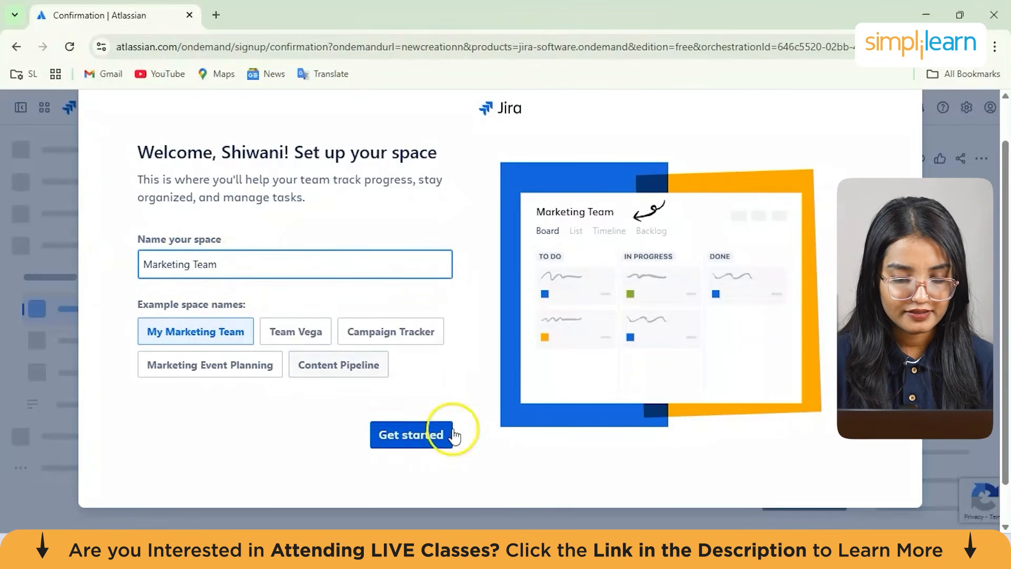
Name the space Team Vega from the example names and start the setup
left_click(294, 340)
left_click(397, 433)
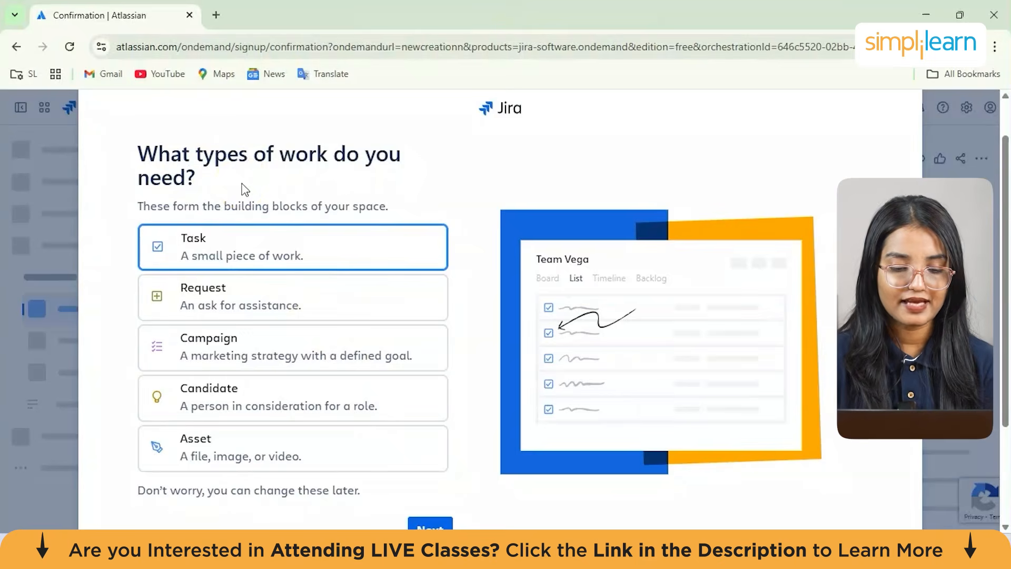
Add the Request, Campaign, Candidate and Asset work types alongside Task and continue
scroll(245, 189, "down", 2)
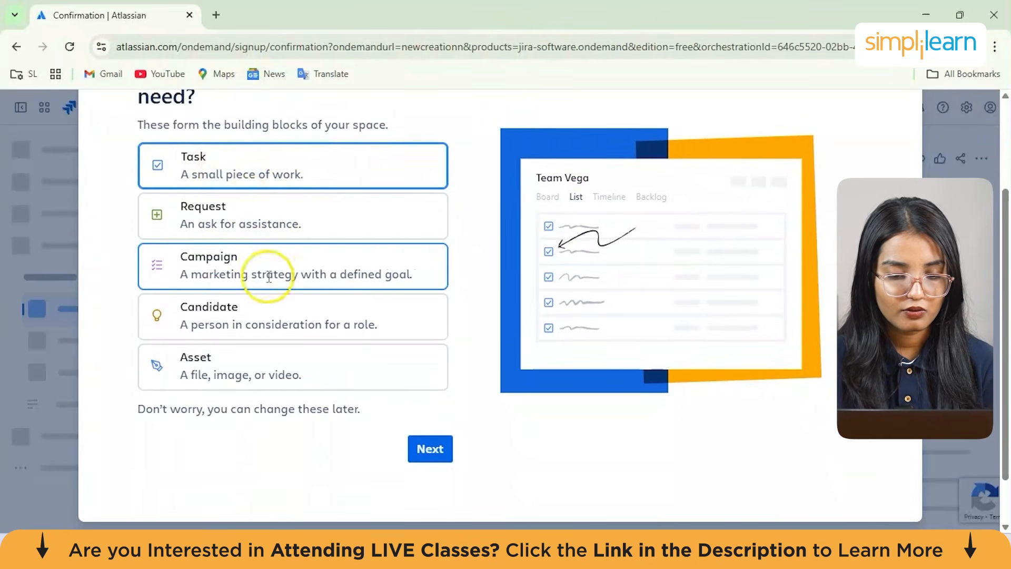
left_click(281, 237)
left_click(287, 259)
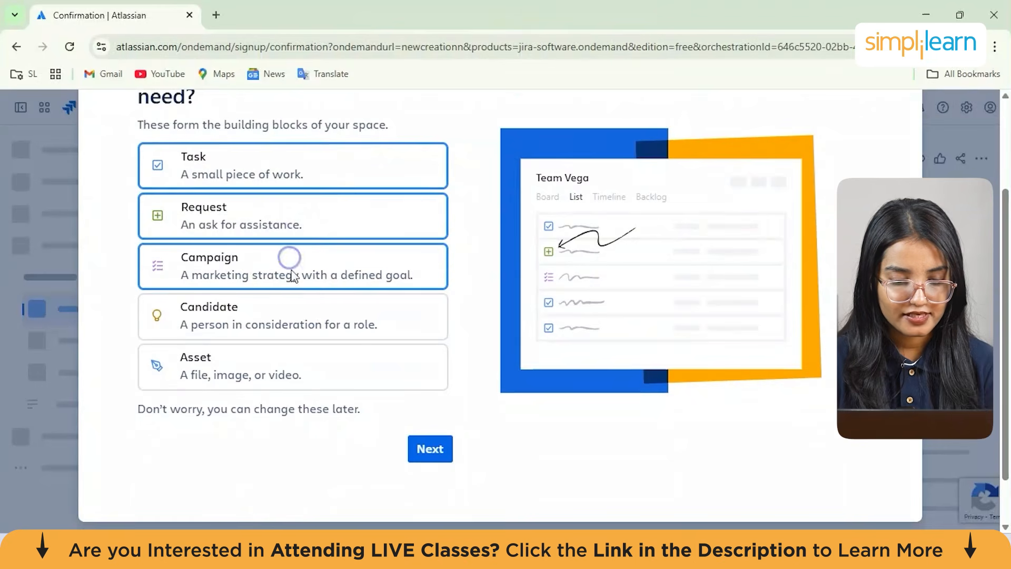
left_click(277, 324)
left_click(282, 368)
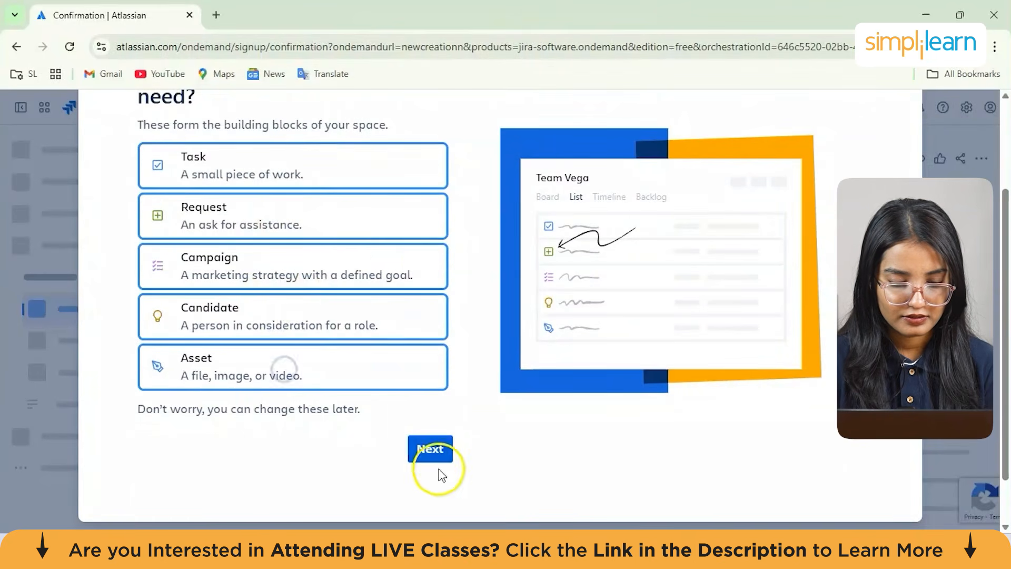
left_click(431, 455)
Keep the To Do, In Progress and Done statuses and continue
left_click(358, 288)
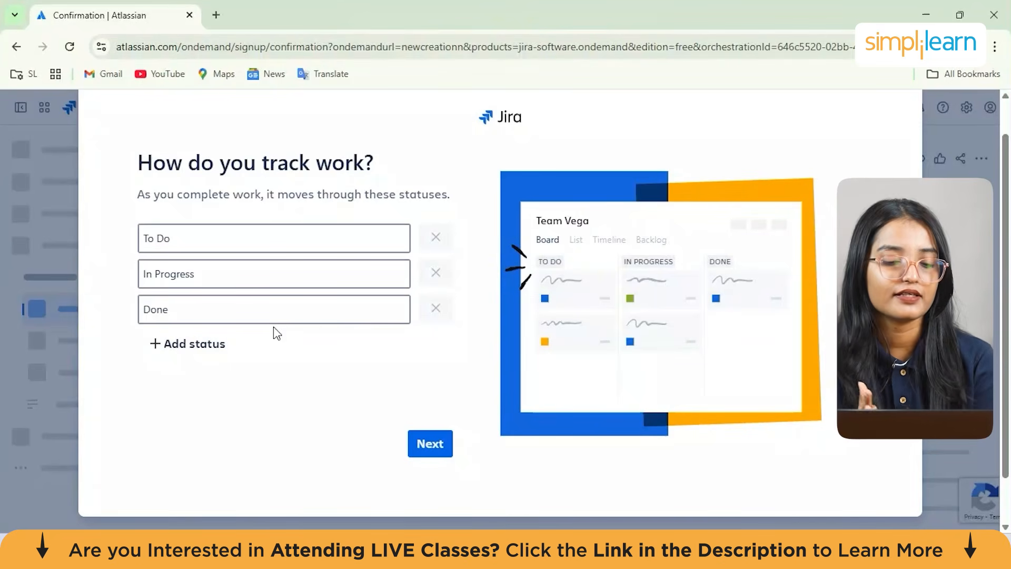
left_click(341, 305)
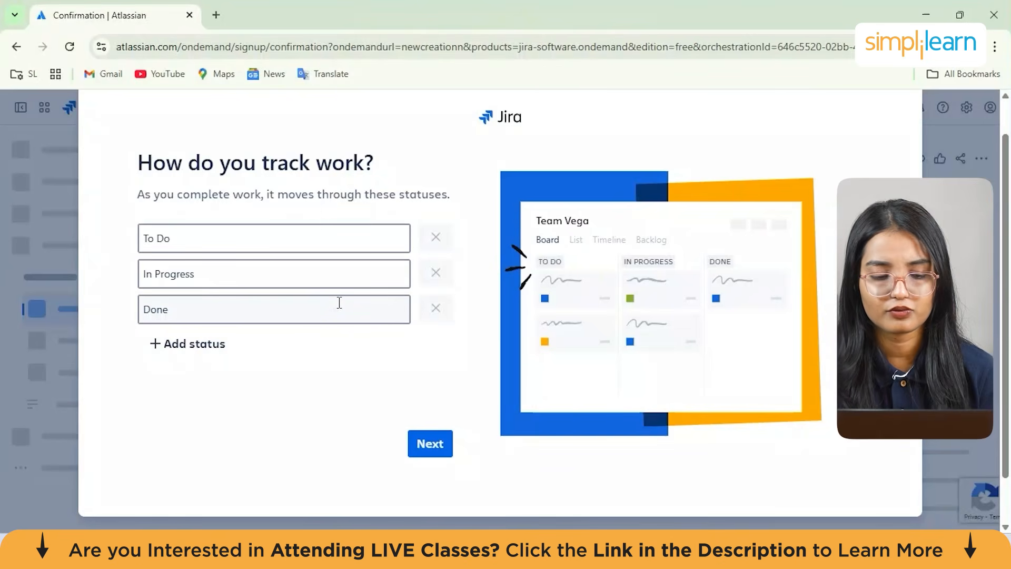
left_click(437, 444)
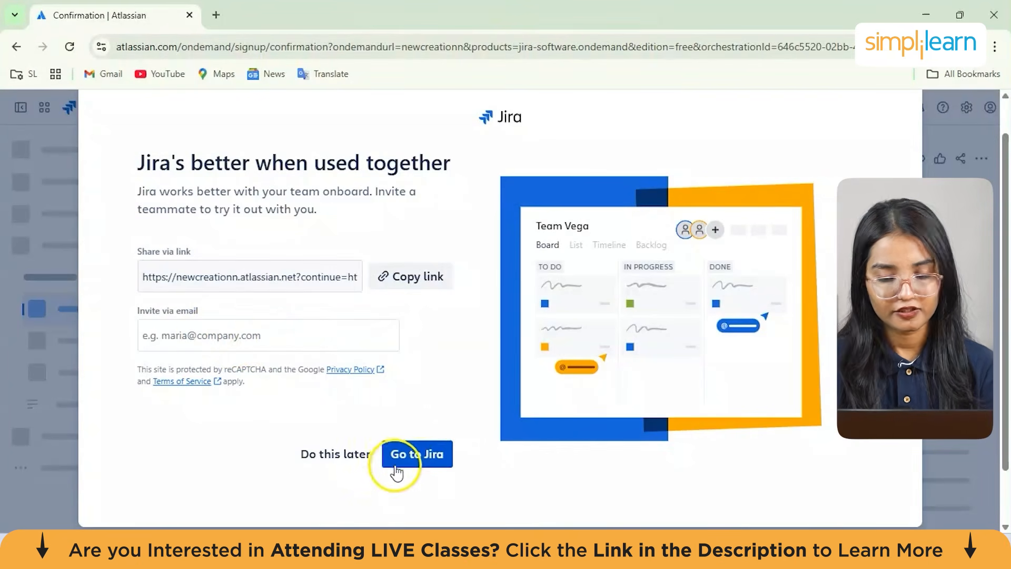
Skip inviting teammates, go to Jira and accept all cookies
left_click(429, 462)
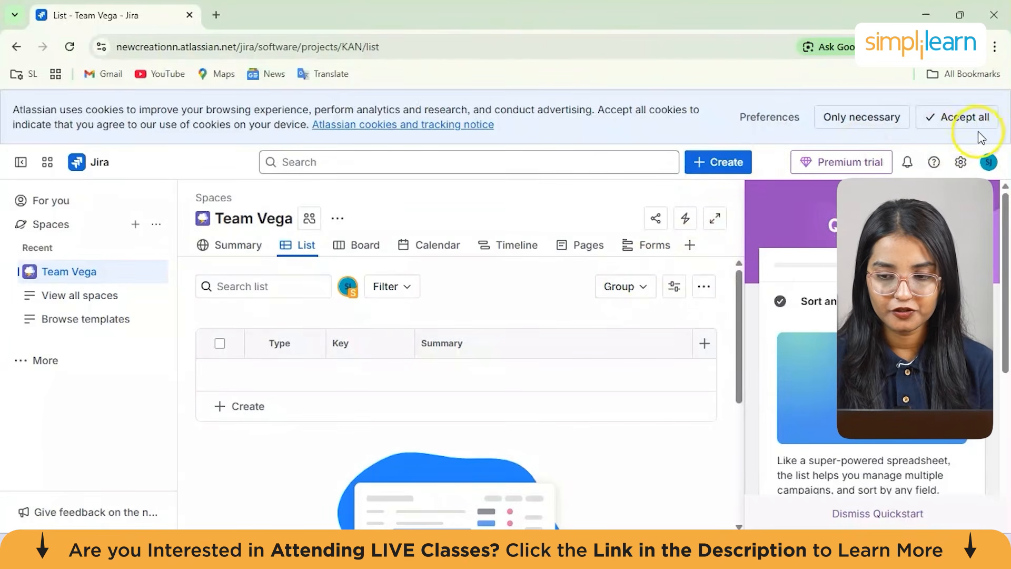
left_click(950, 121)
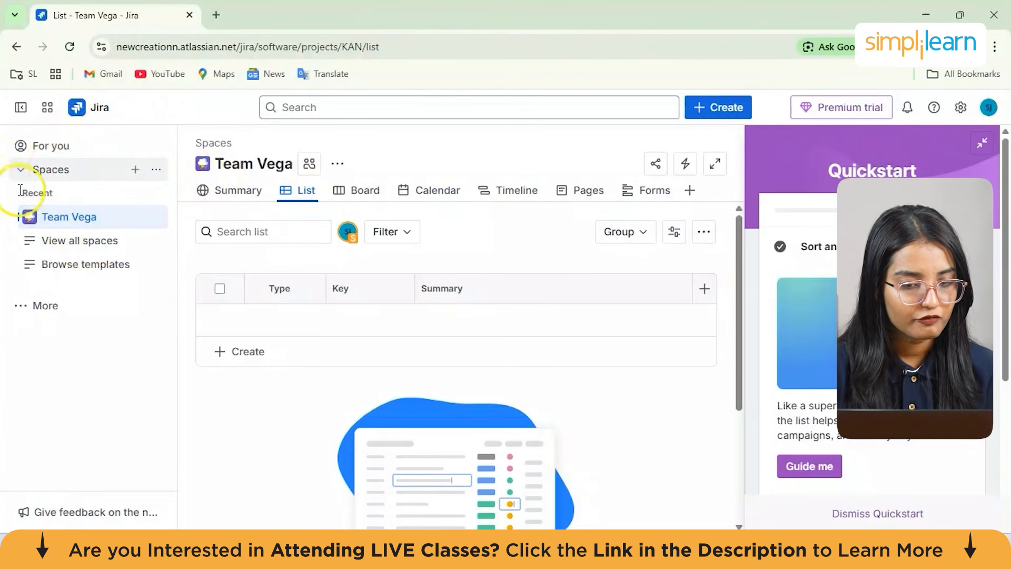
left_click(20, 170)
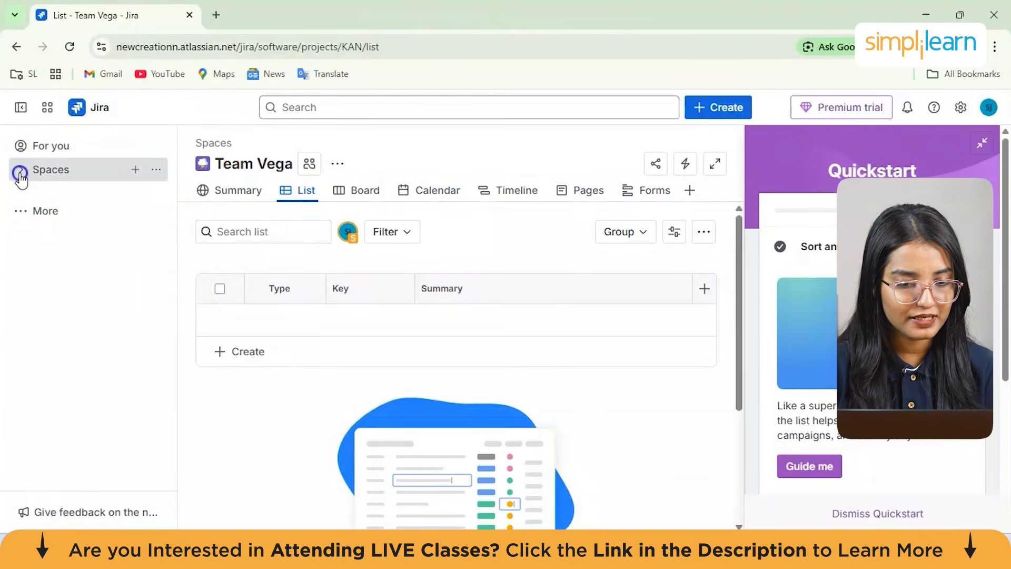
left_click(20, 175)
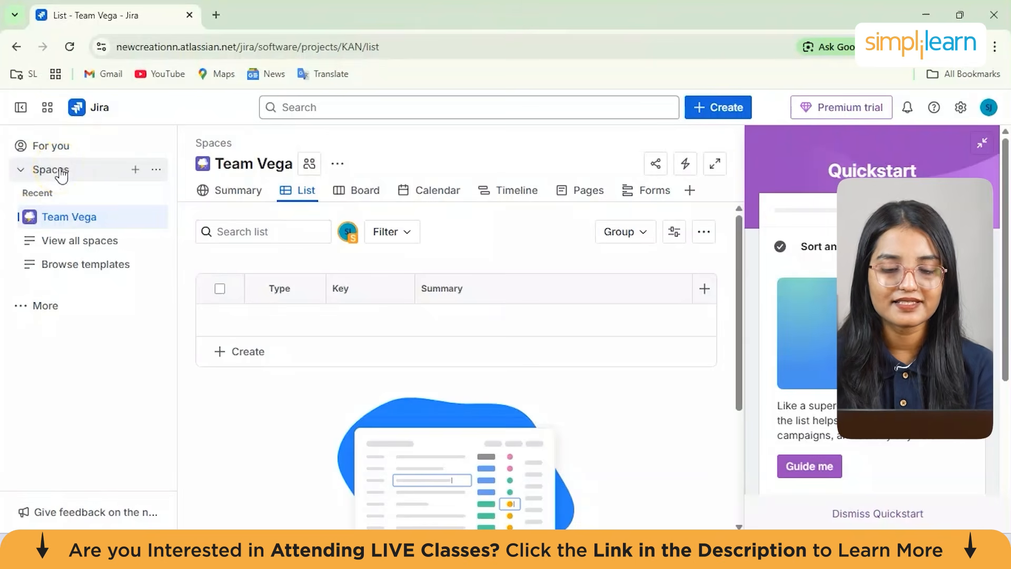
left_click(723, 110)
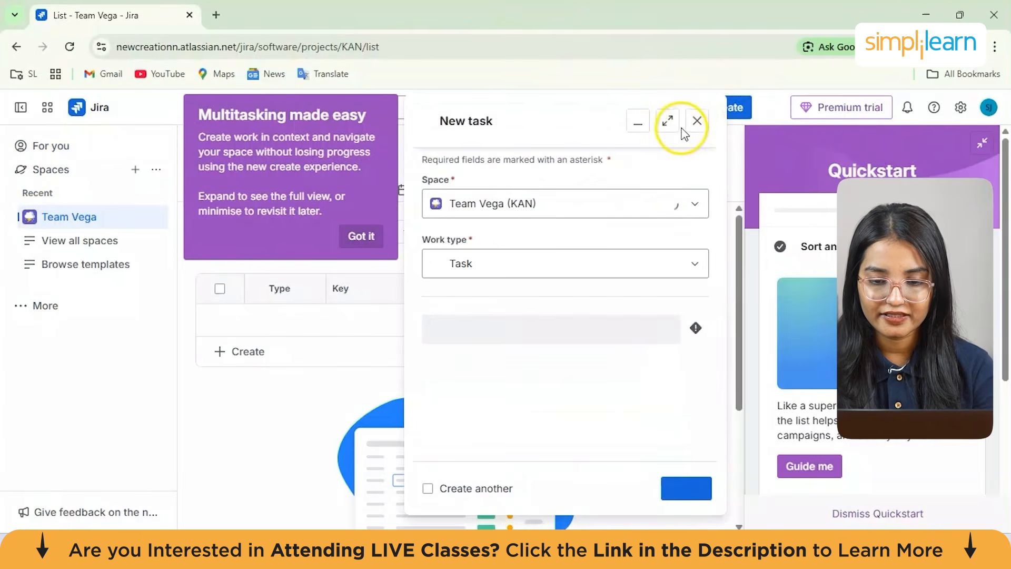
left_click(704, 127)
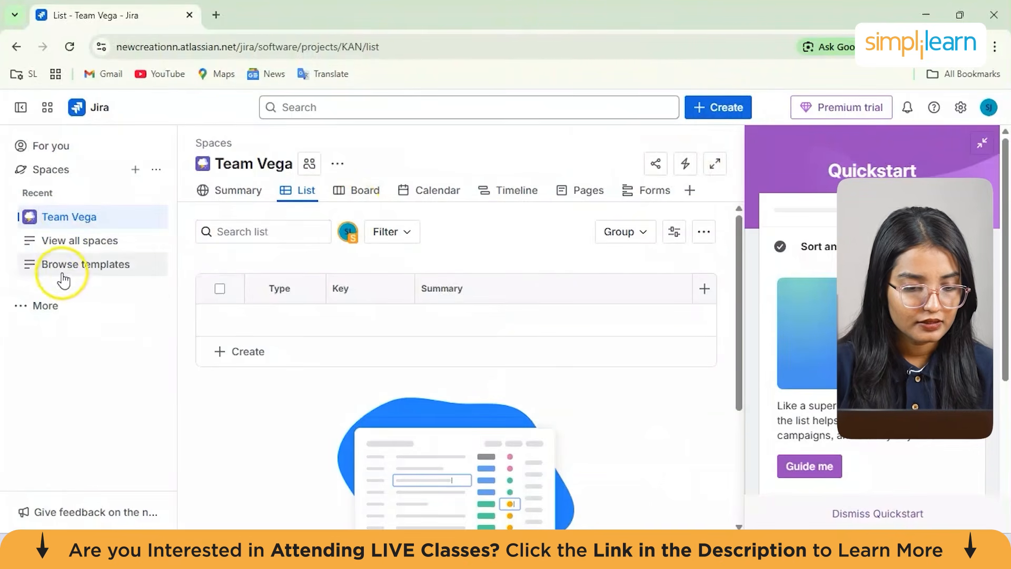
Open the list of all spaces
left_click(34, 303)
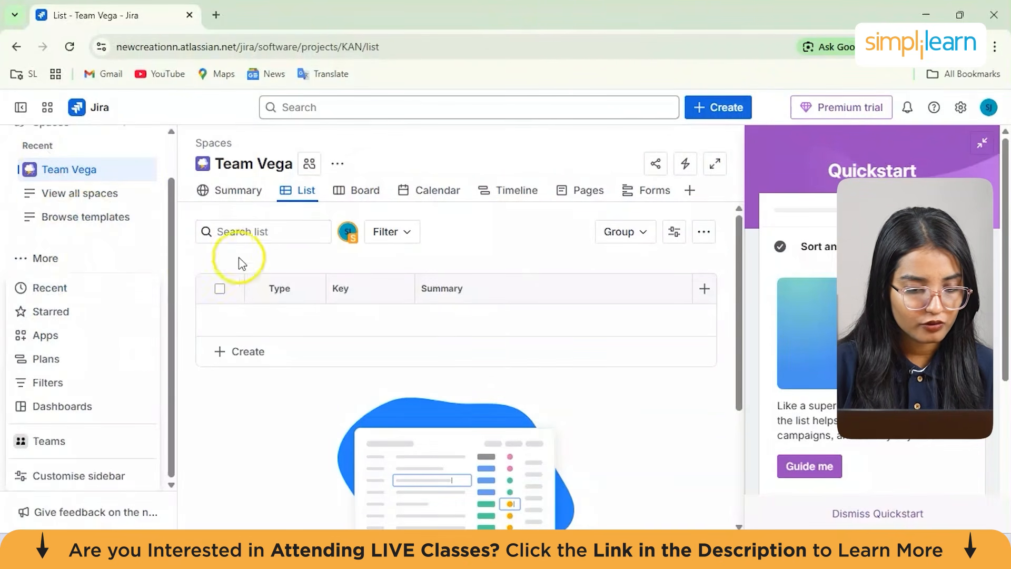
mouse_move(167, 289)
left_mouse_down()
mouse_move(166, 273)
mouse_move(166, 289)
left_mouse_up()
left_click(91, 196)
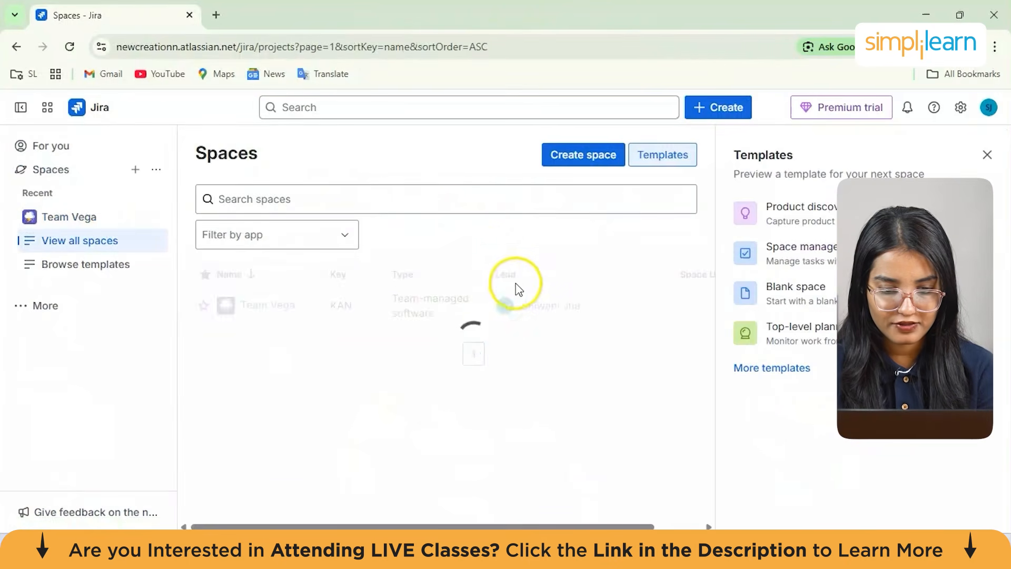
mouse_move(518, 310)
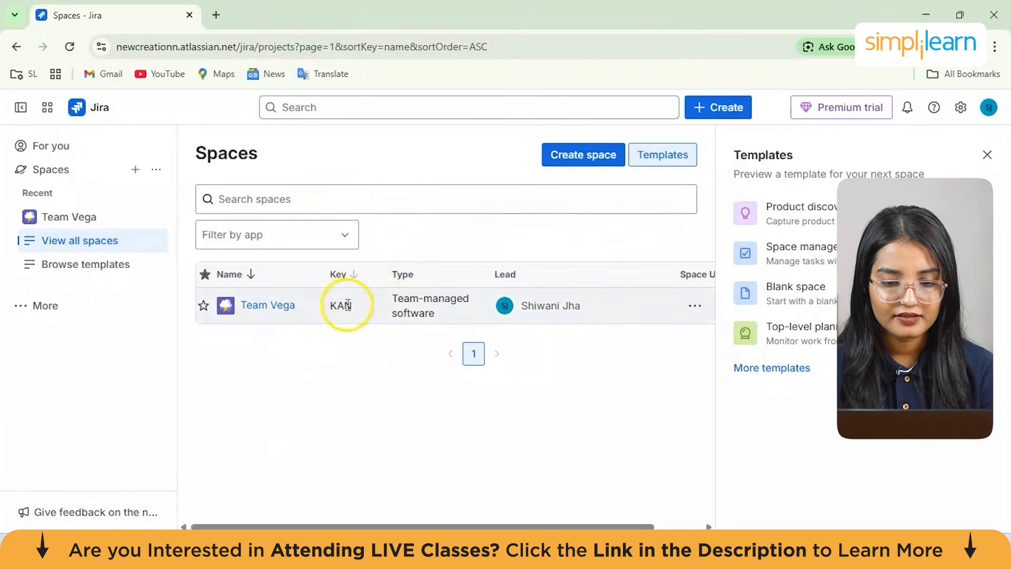
Switch the interface theme to Dark from the profile menu
left_click(44, 303)
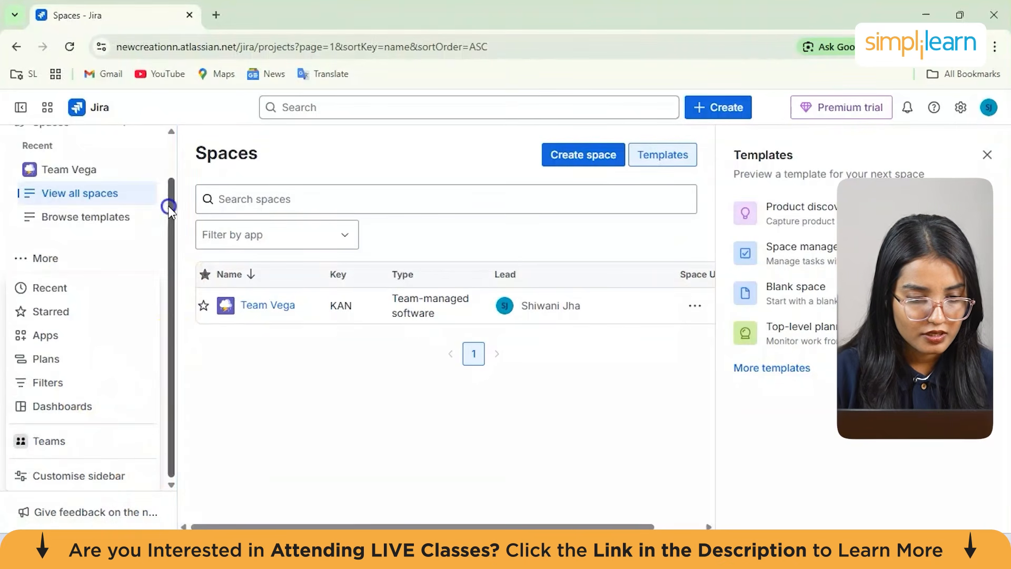
scroll(169, 189, "up", 2)
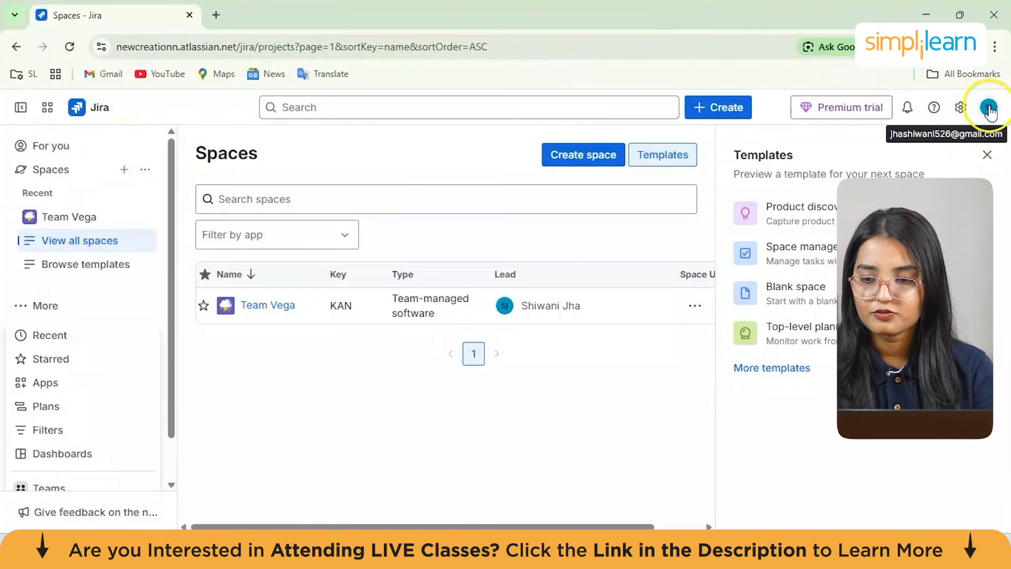
left_click(990, 109)
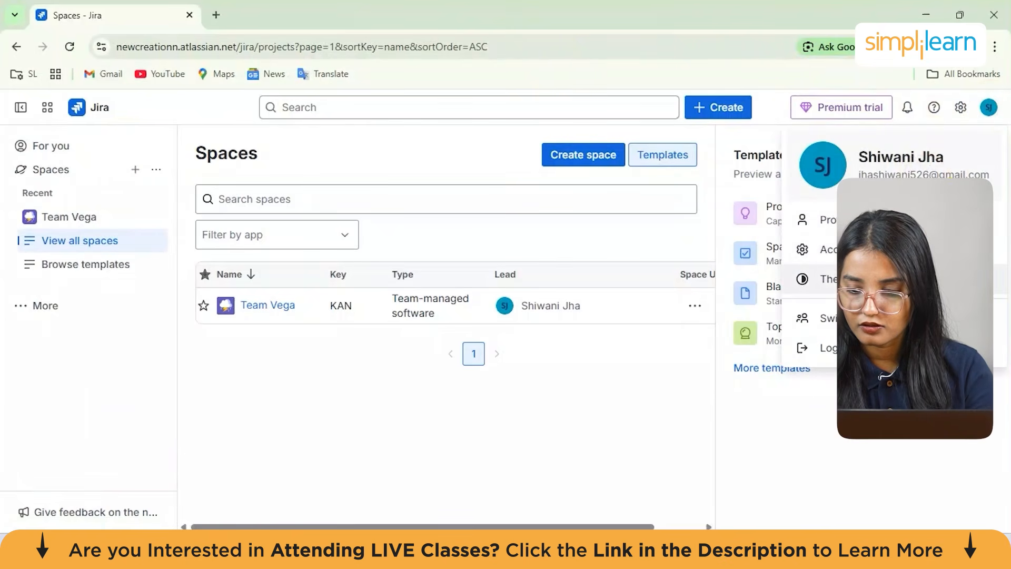
left_click(825, 279)
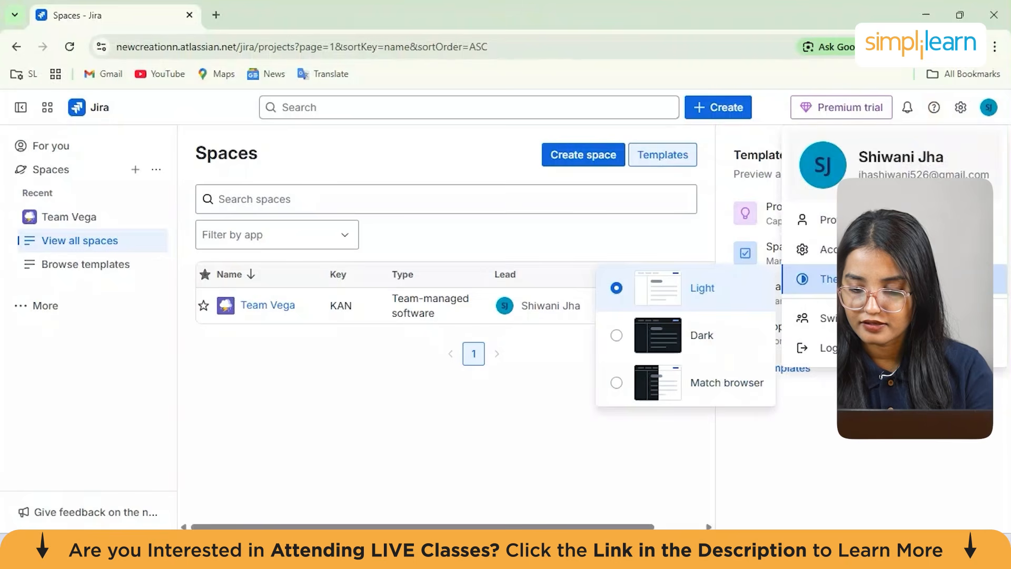
left_click(614, 337)
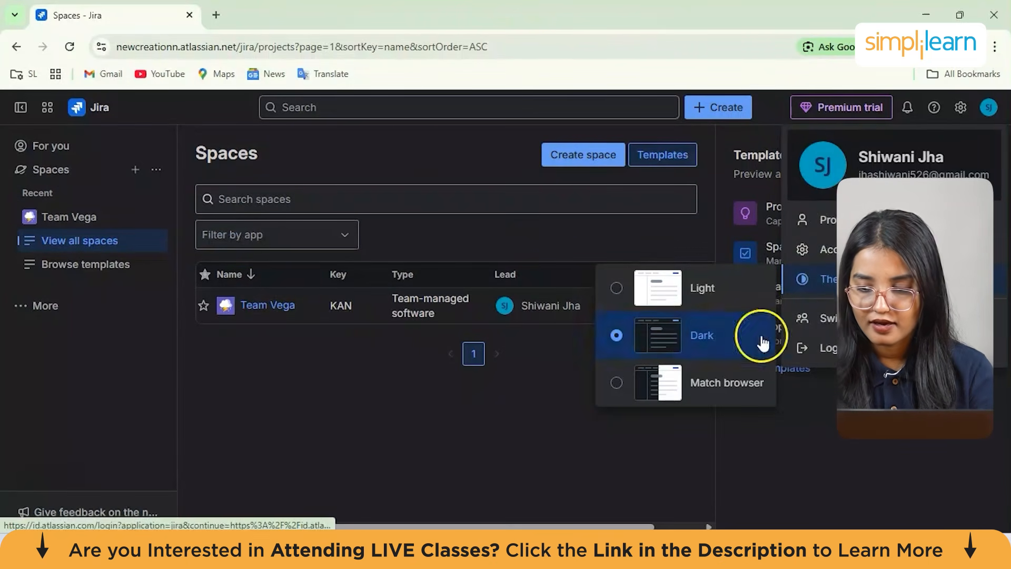
left_click(867, 445)
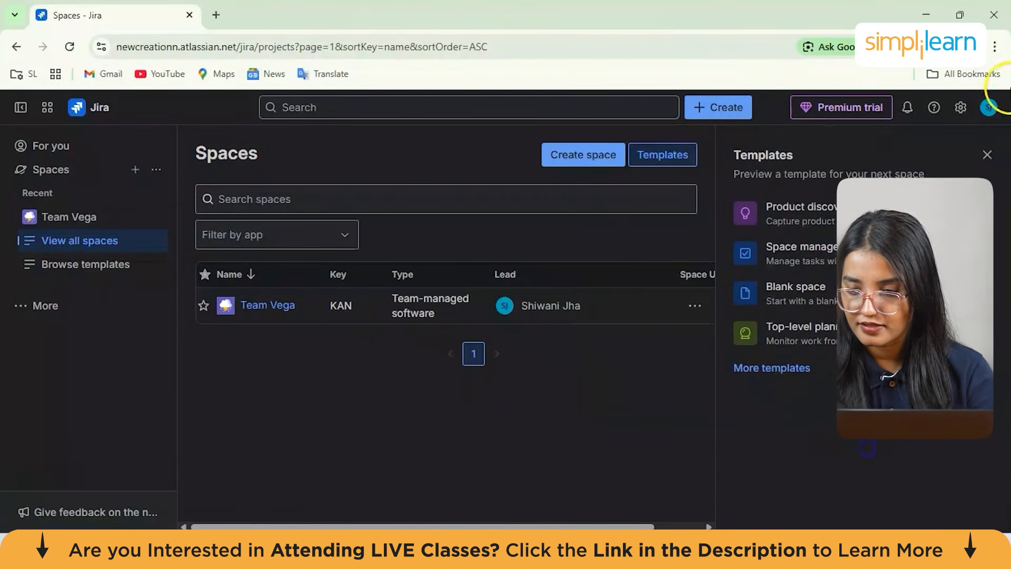
Open the personal notification settings for spaces and work items
left_click(961, 107)
left_click(658, 223)
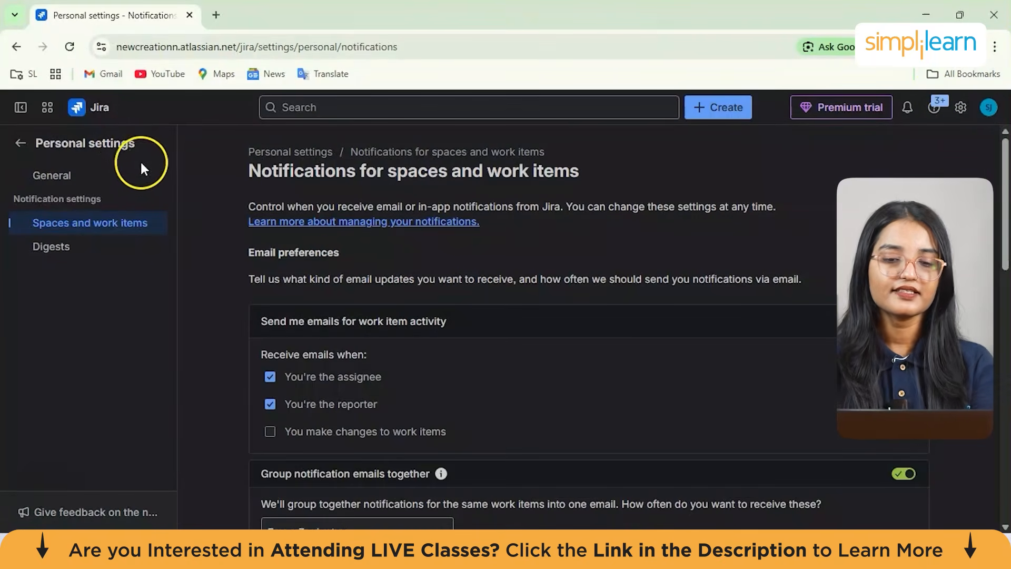
Turn on email notifications for when you make changes to work items
left_click_drag(249, 171, 600, 186)
left_click(611, 183)
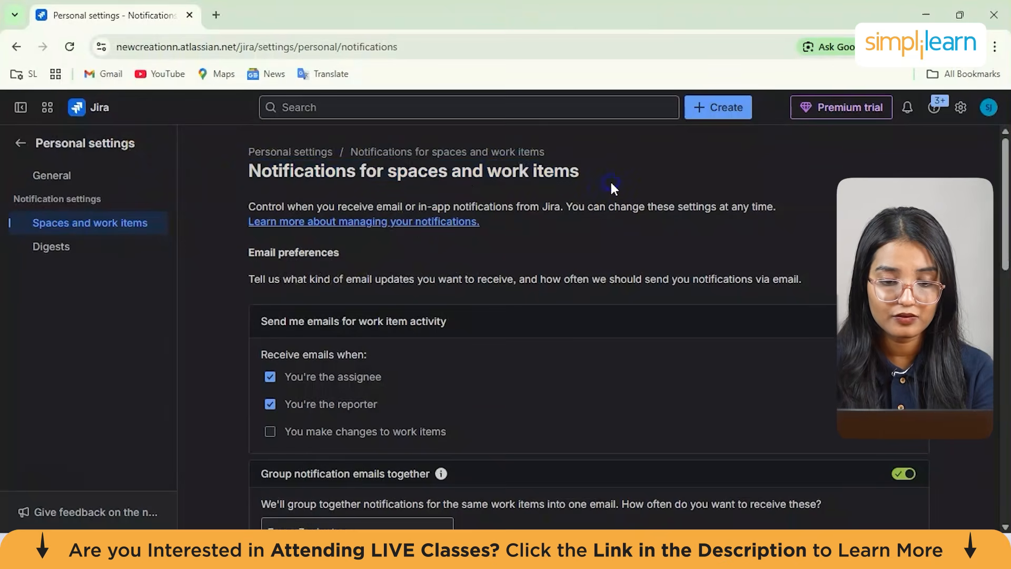
scroll(494, 245, "down", 1)
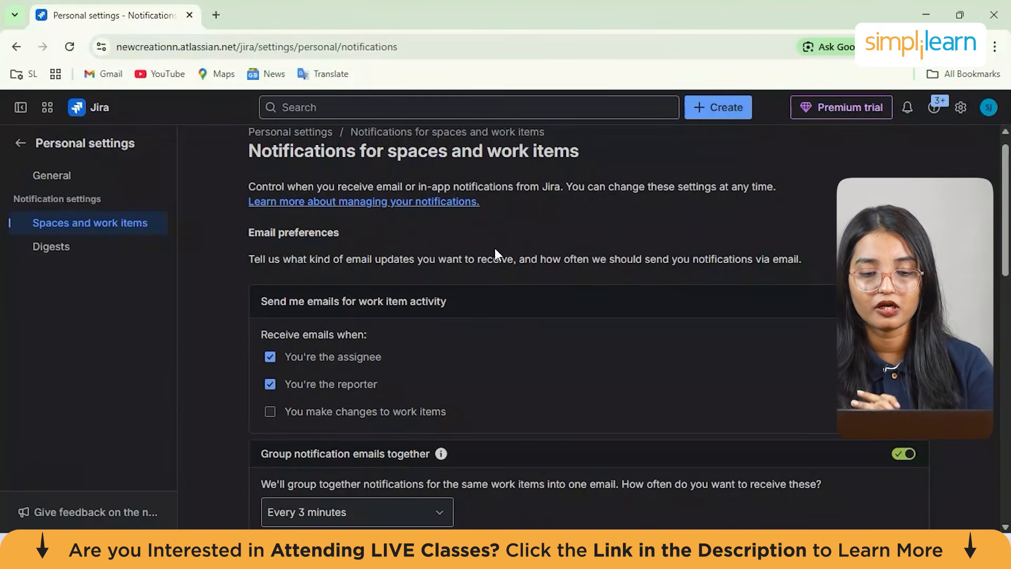
scroll(453, 249, "down", 2)
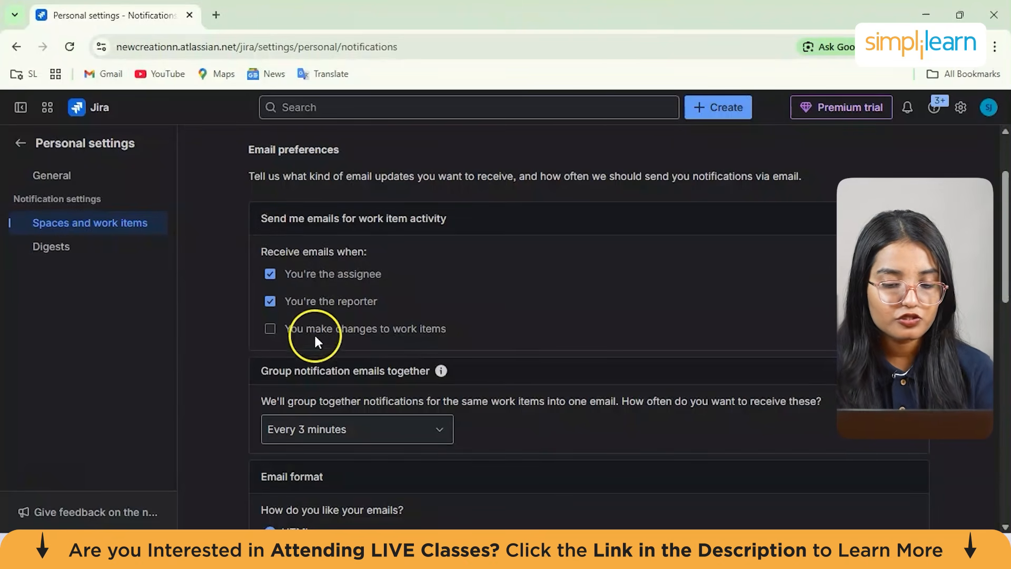
left_click(270, 329)
Set the notification email format to Text
scroll(471, 321, "down", 1)
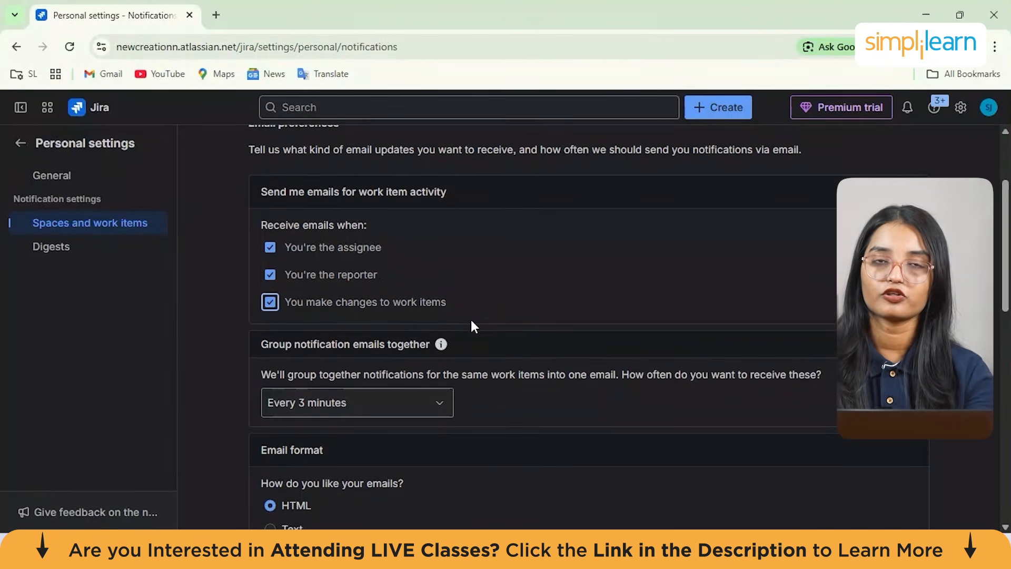
scroll(472, 321, "down", 2)
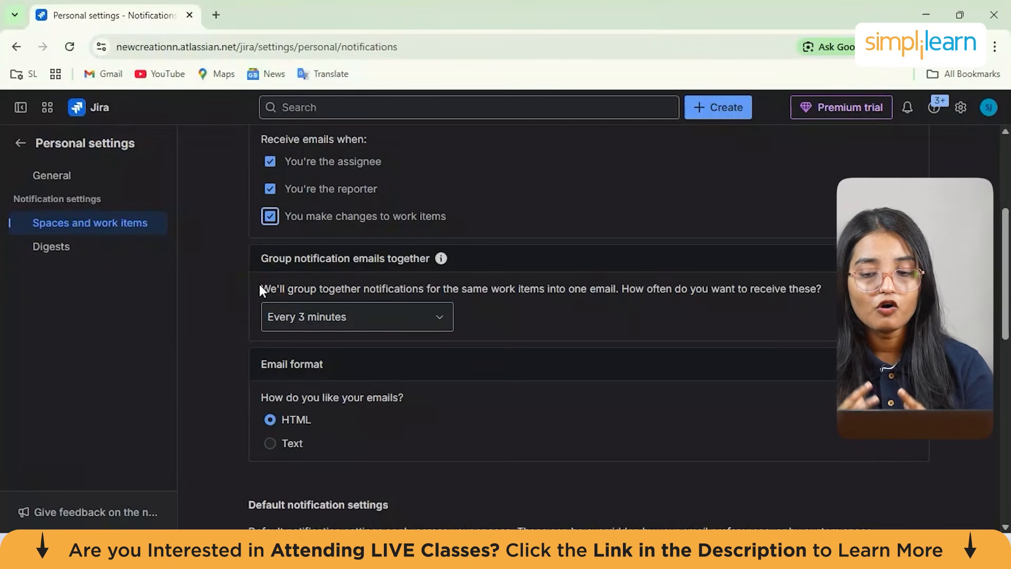
left_click(315, 323)
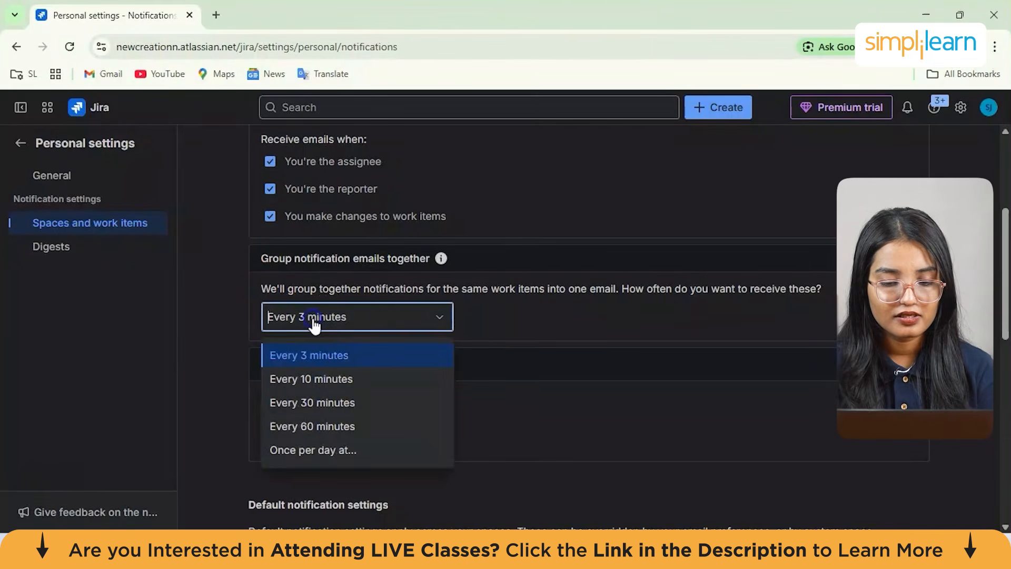
left_click(194, 386)
scroll(194, 386, "down", 2)
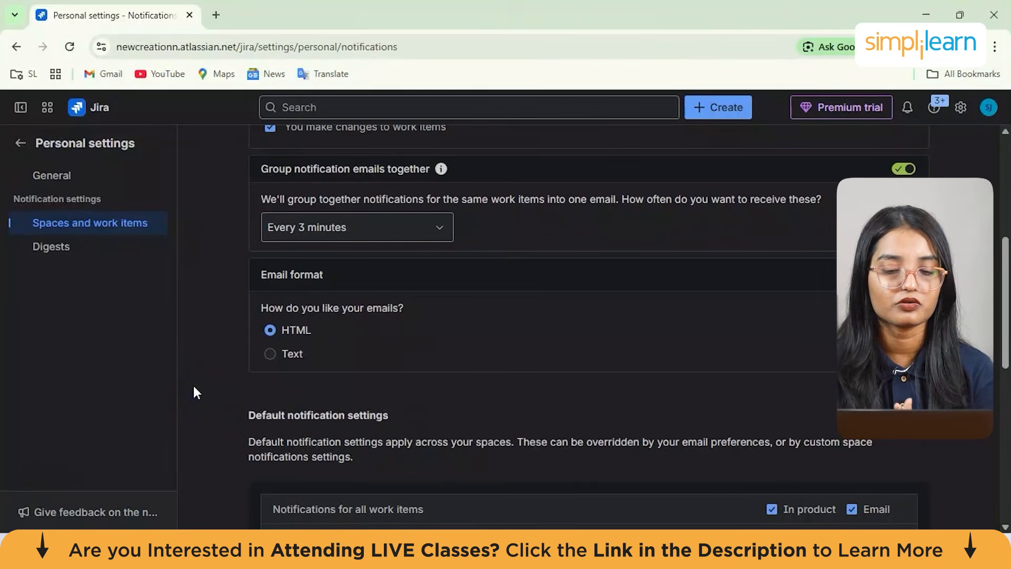
scroll(194, 393, "down", 1)
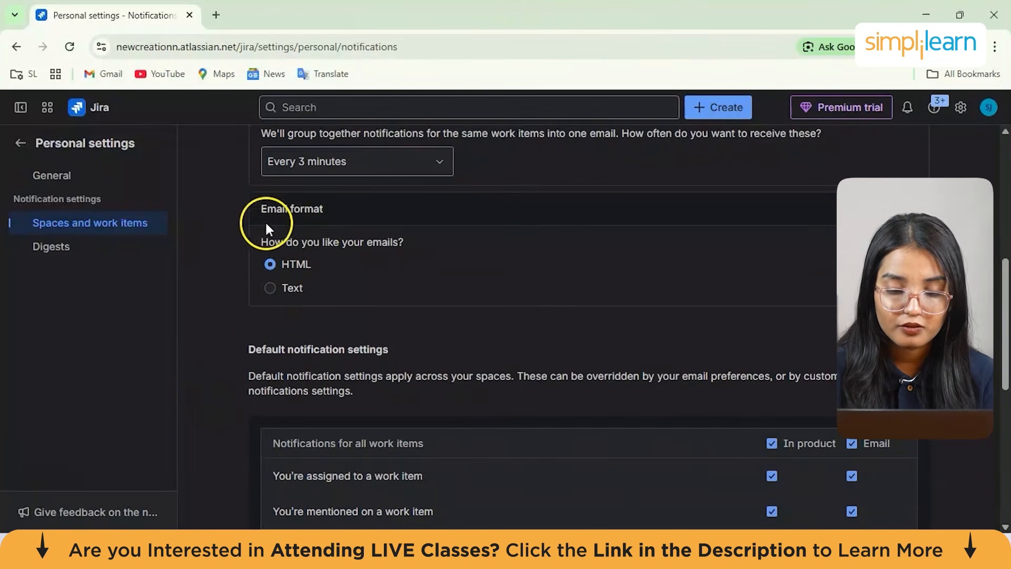
left_click(270, 288)
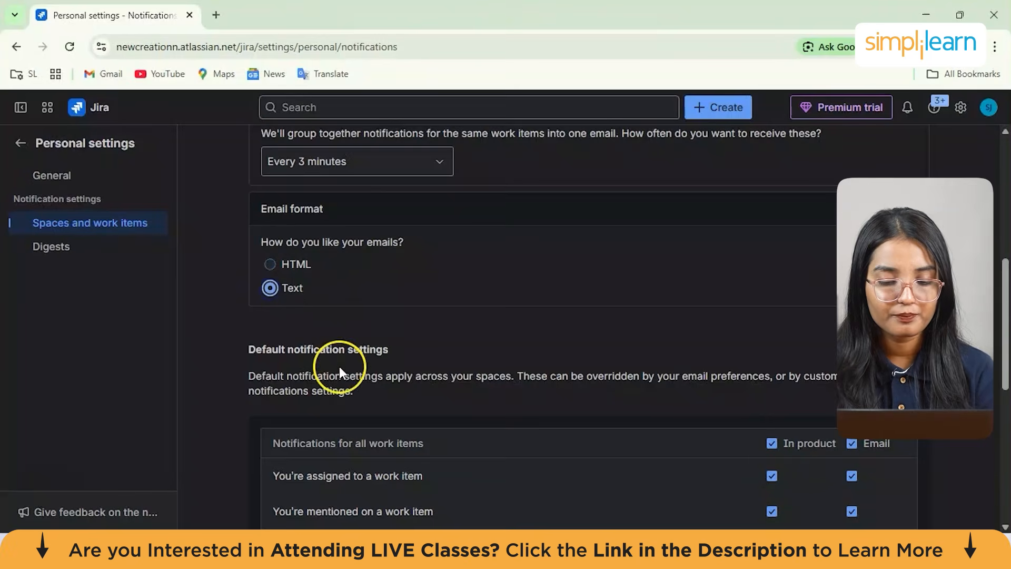
Review the default notification settings and the customise space notifications section
scroll(339, 366, "down", 3)
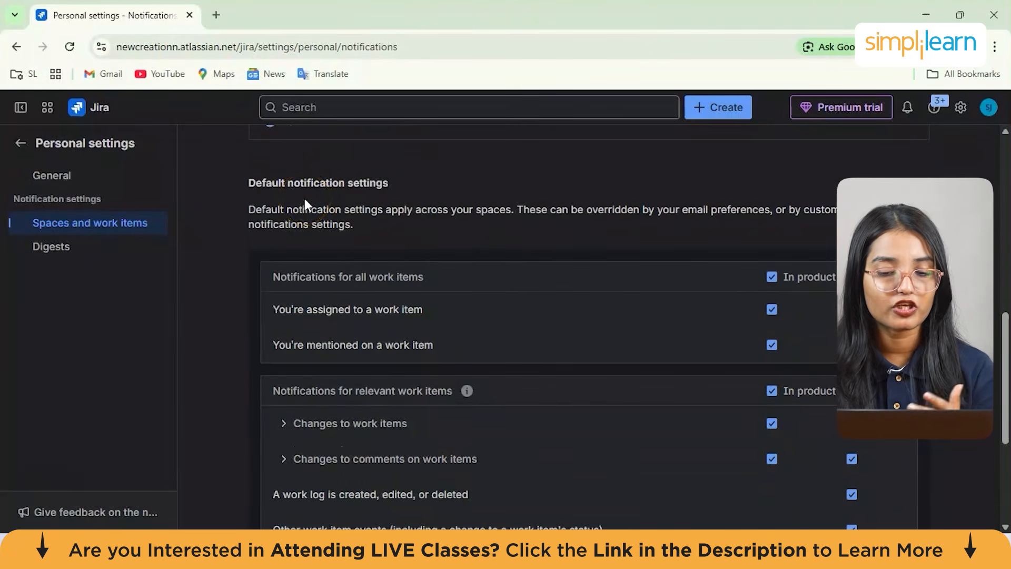
left_click_drag(232, 203, 428, 214)
left_click(445, 223)
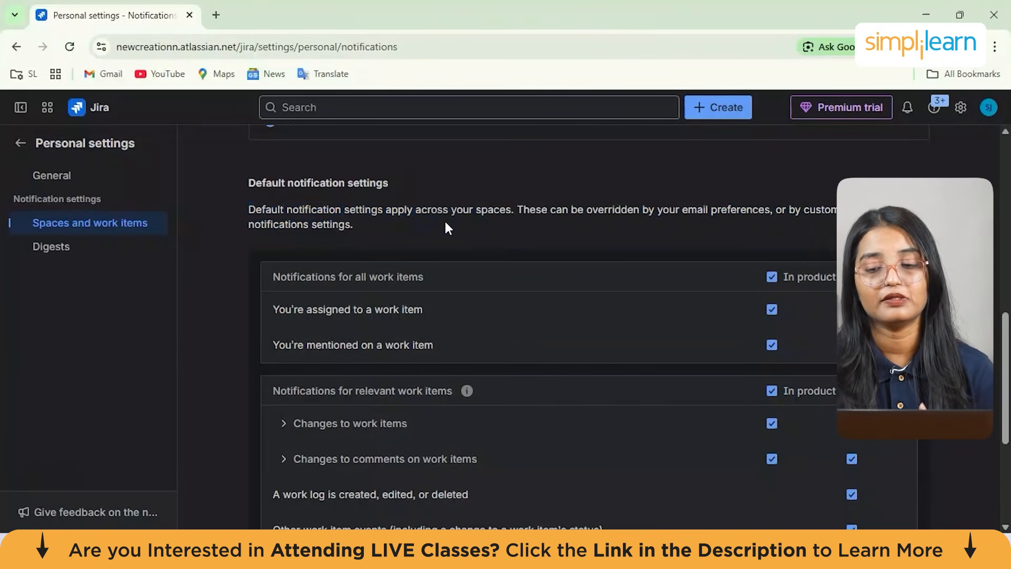
scroll(445, 223, "down", 2)
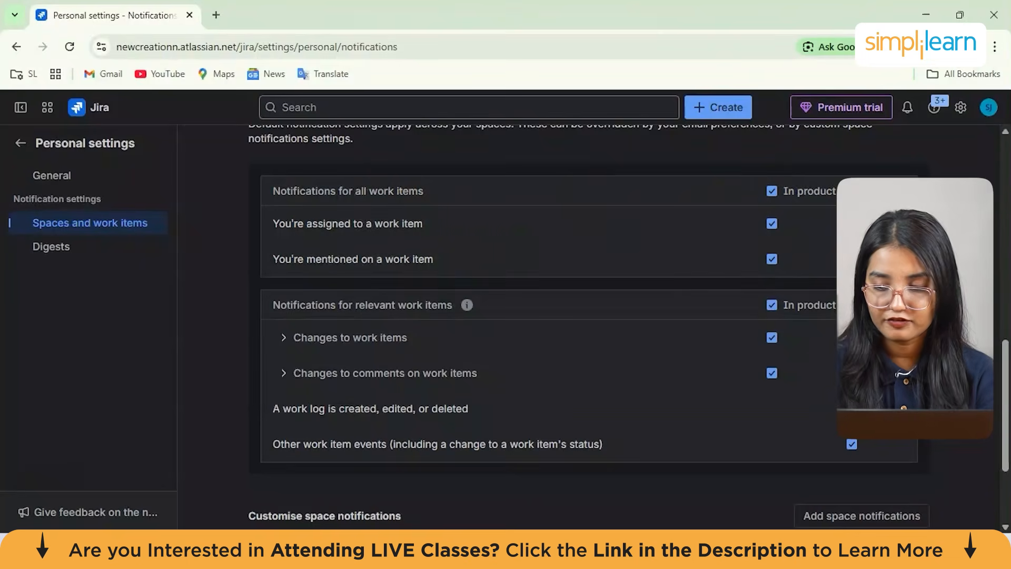
scroll(600, 409, "down", 2)
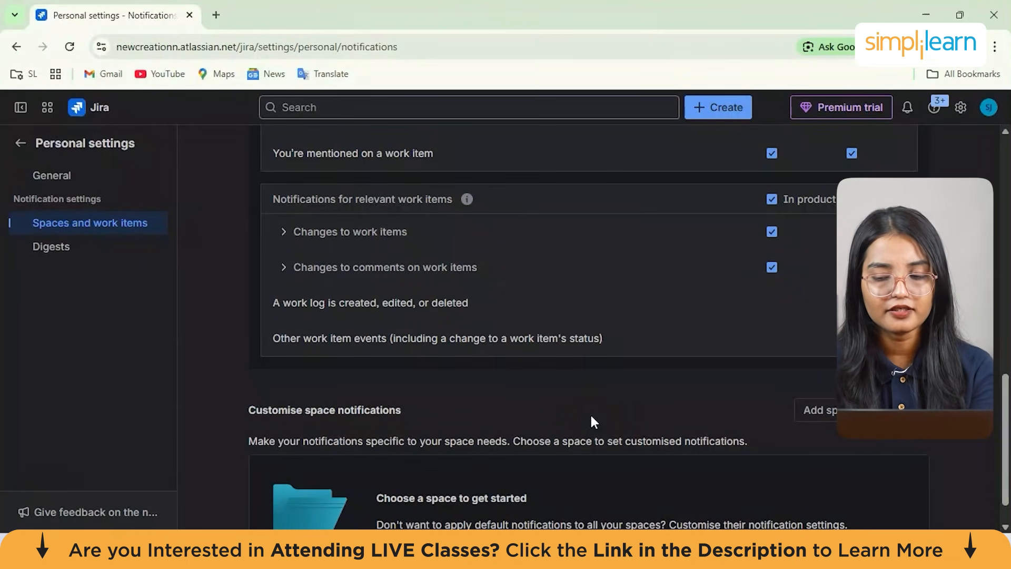
scroll(591, 416, "down", 1)
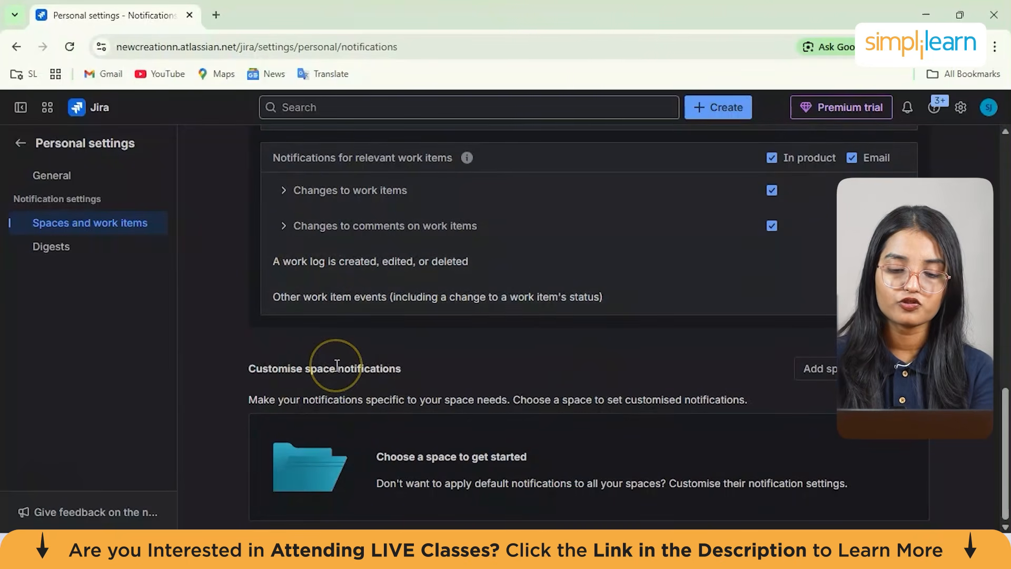
left_click_drag(248, 399, 762, 402)
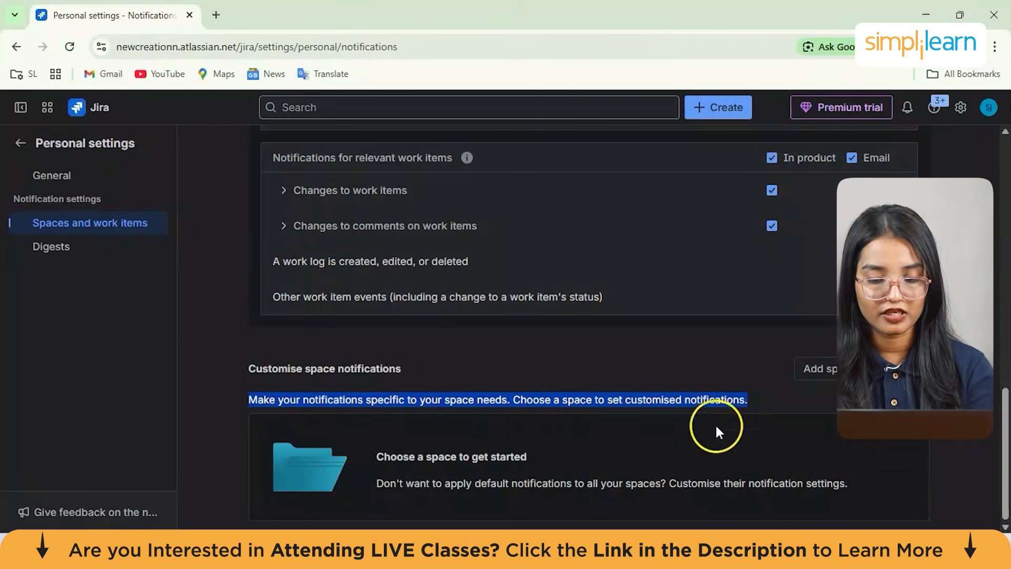
left_click(673, 379)
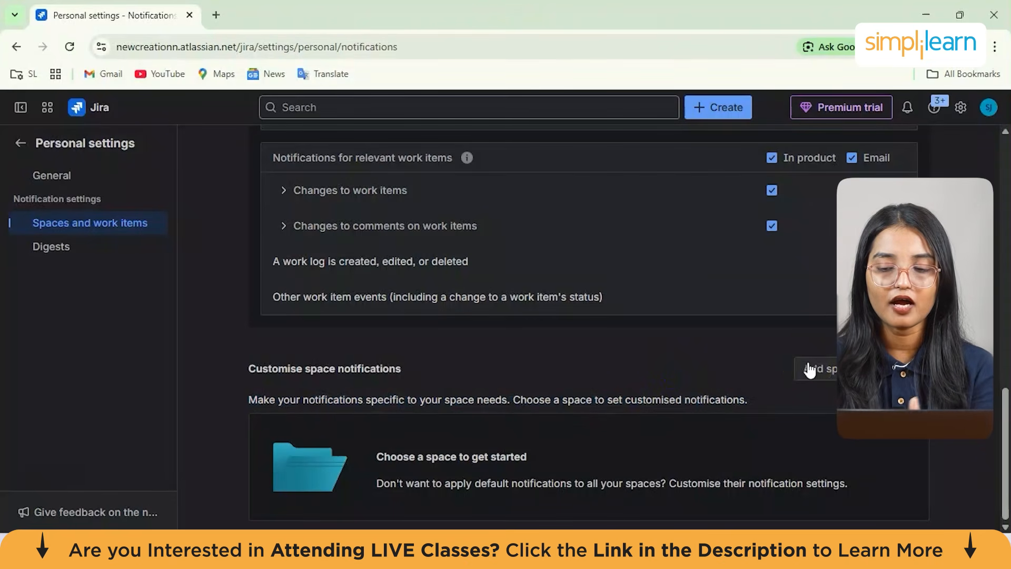
left_click(780, 363)
scroll(777, 362, "up", 15)
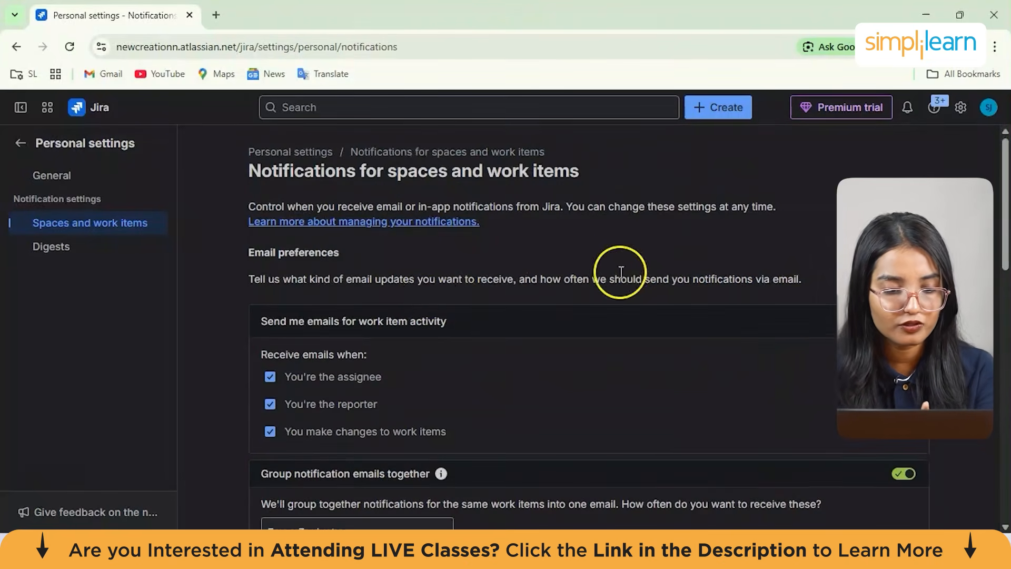
Go back to the Jira admin system settings and scroll through the general configuration and its sidebar sections
left_click(21, 143)
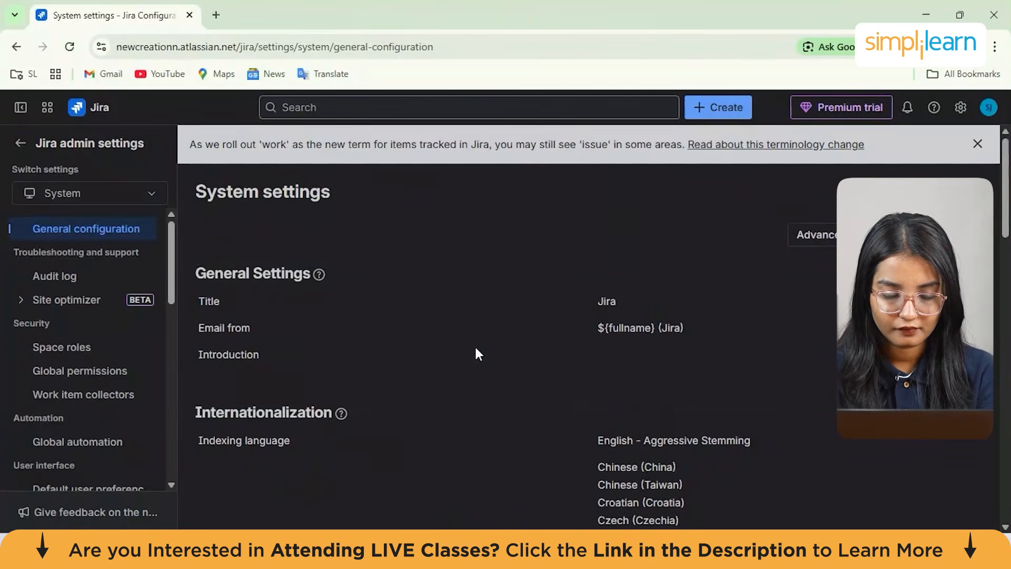
scroll(477, 349, "down", 2)
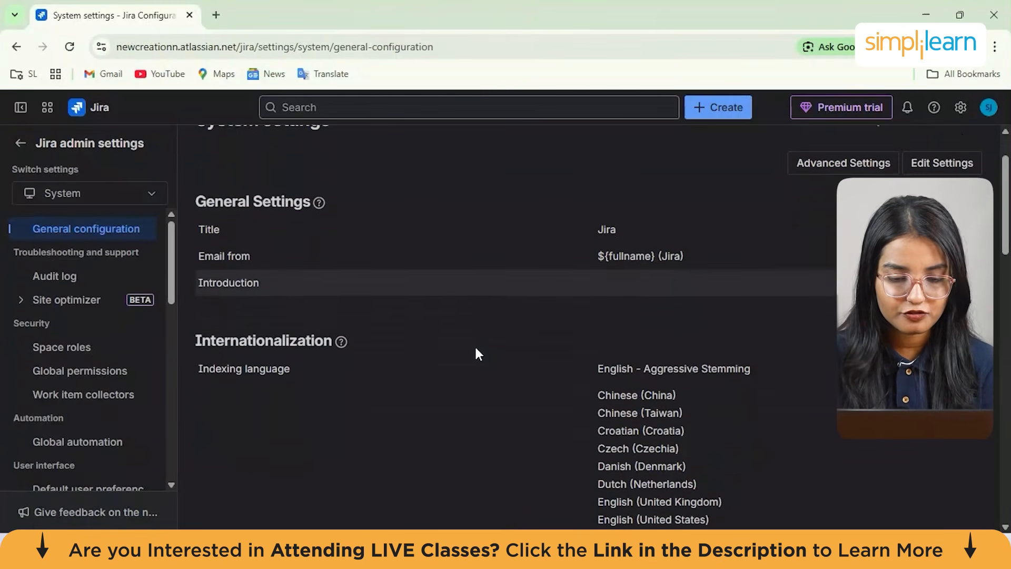
scroll(476, 353, "down", 1)
scroll(476, 353, "down", 2)
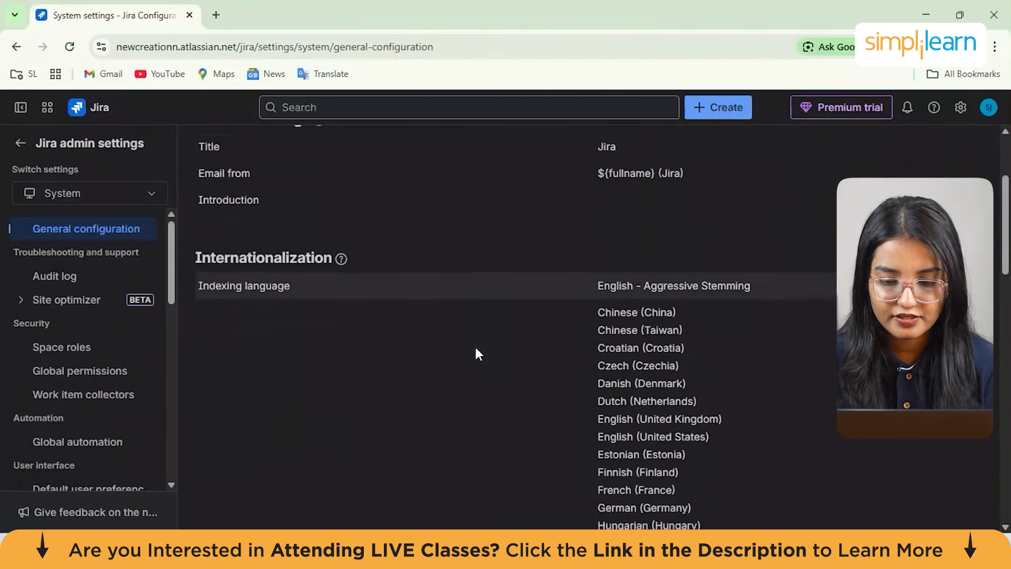
scroll(475, 346, "down", 2)
scroll(475, 346, "down", 1)
scroll(476, 346, "down", 10)
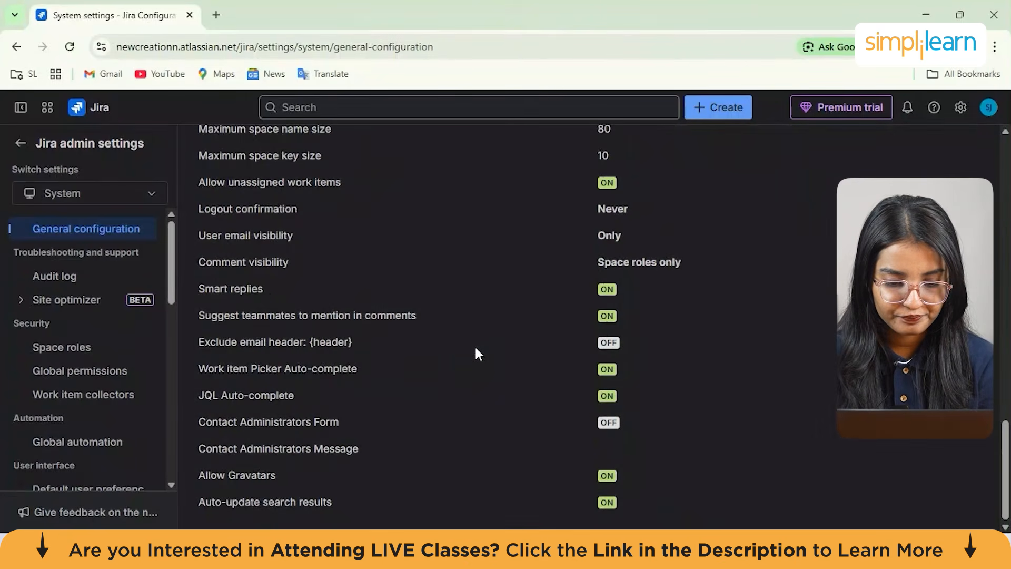
scroll(75, 350, "down", 4)
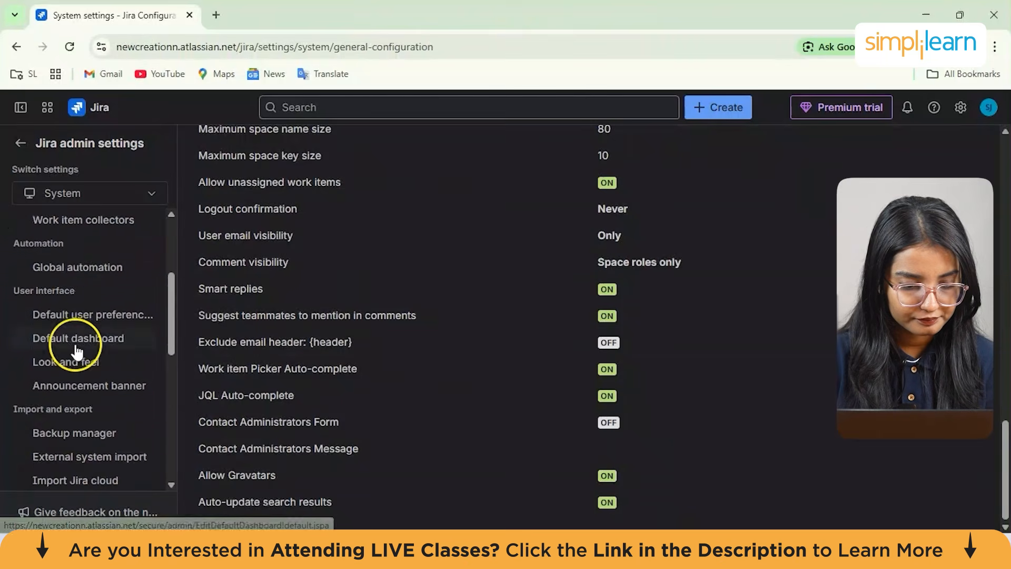
scroll(79, 350, "down", 5)
scroll(110, 366, "up", 2)
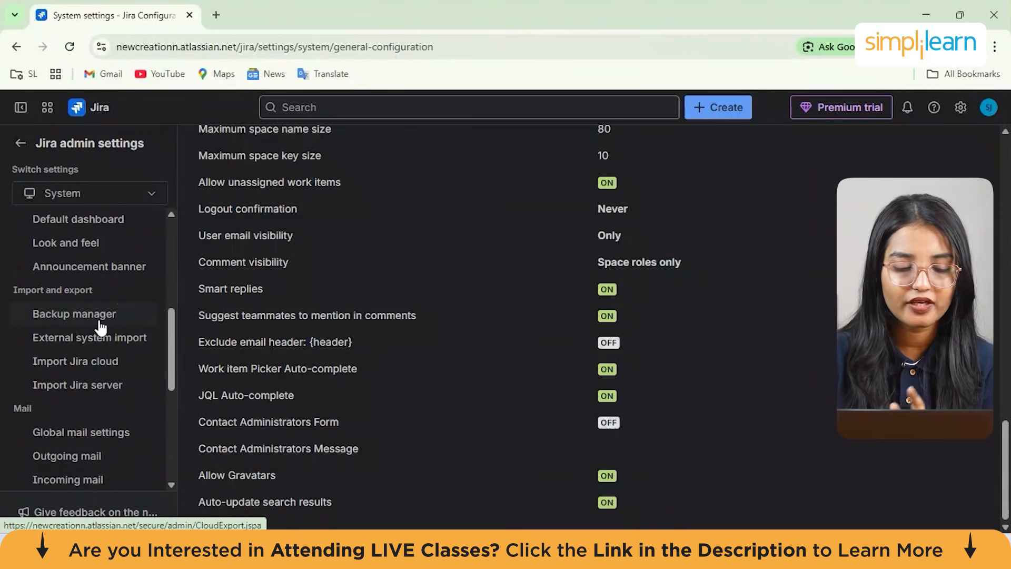
Open the Import Jira cloud page and read its introduction and before-you-begin notes
left_click(101, 337)
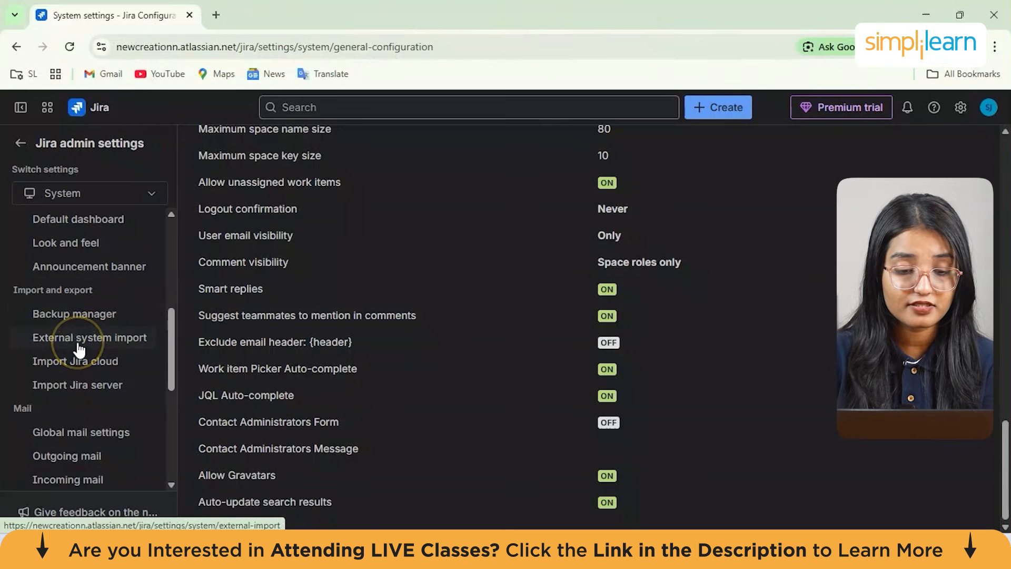
left_click(99, 367)
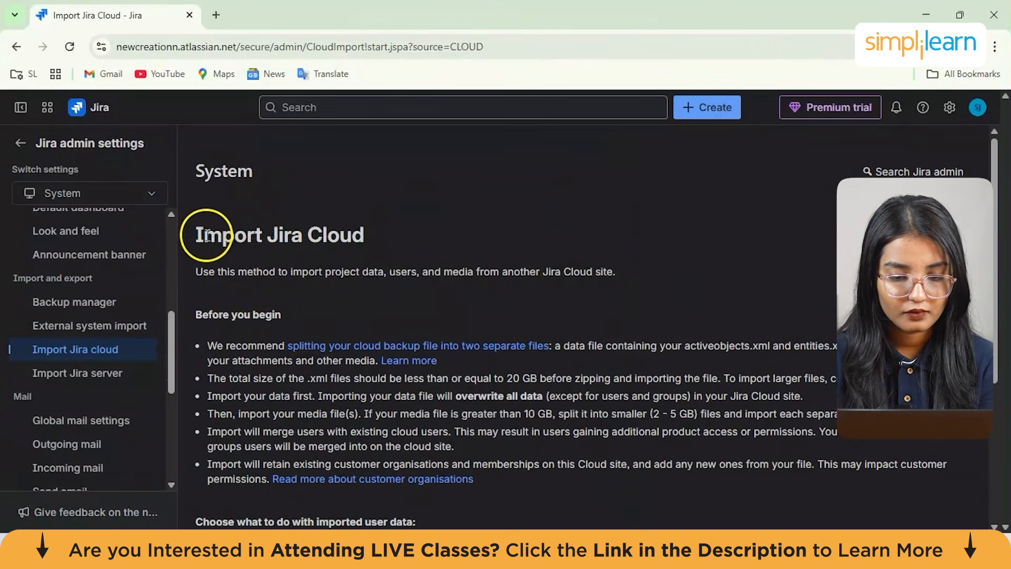
left_click_drag(197, 235, 463, 296)
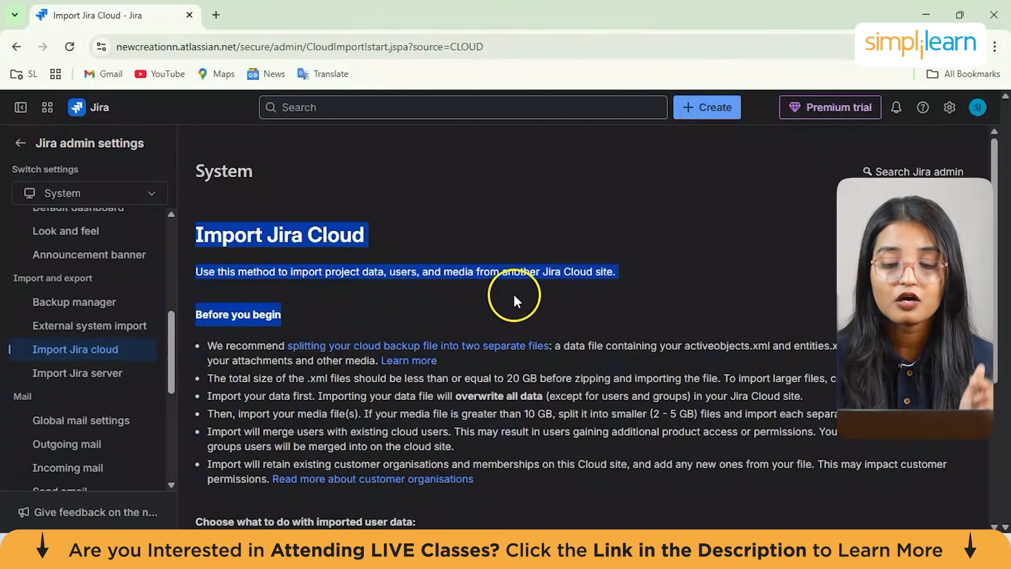
left_click_drag(575, 291, 619, 278)
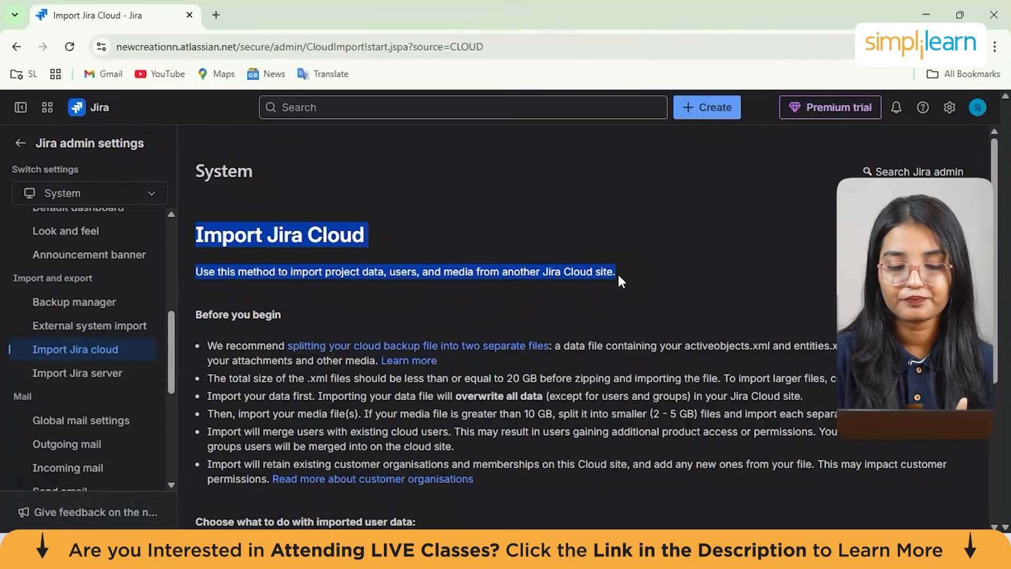
left_click(618, 273)
scroll(316, 306, "down", 3)
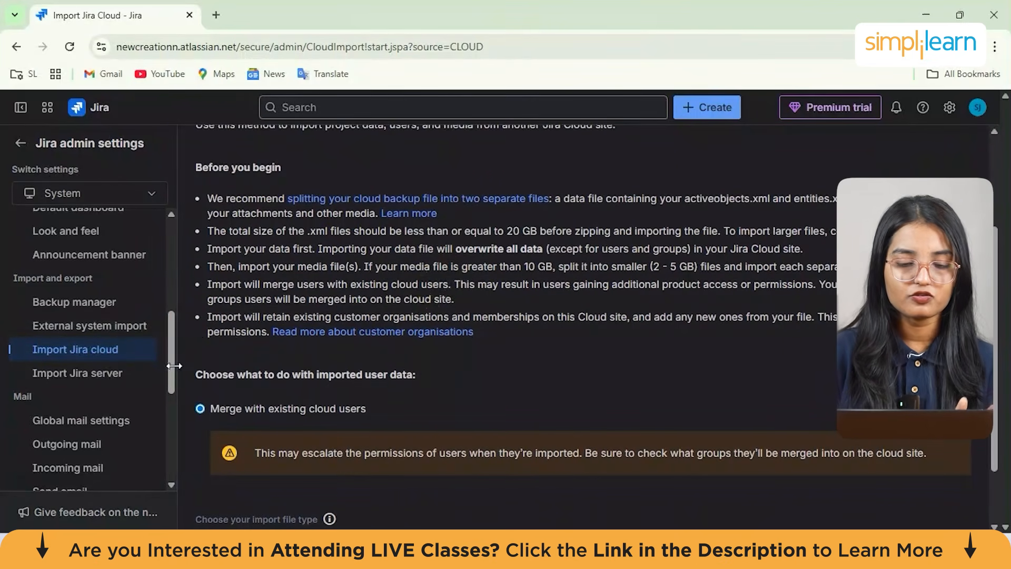
Open the Permission helper and explore its User, Work item and Permission fields without submitting
left_click_drag(169, 365, 168, 431)
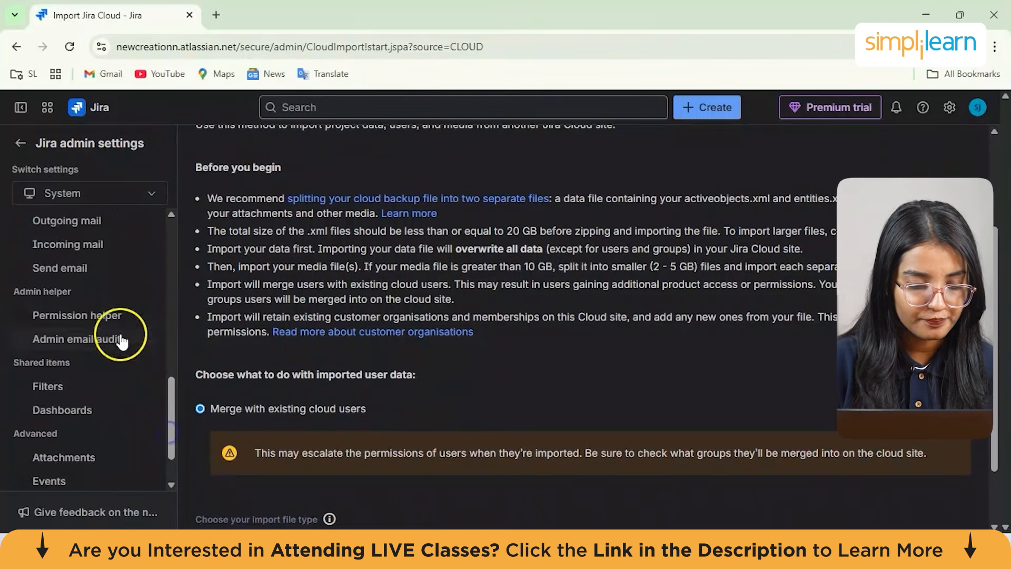
left_click(70, 323)
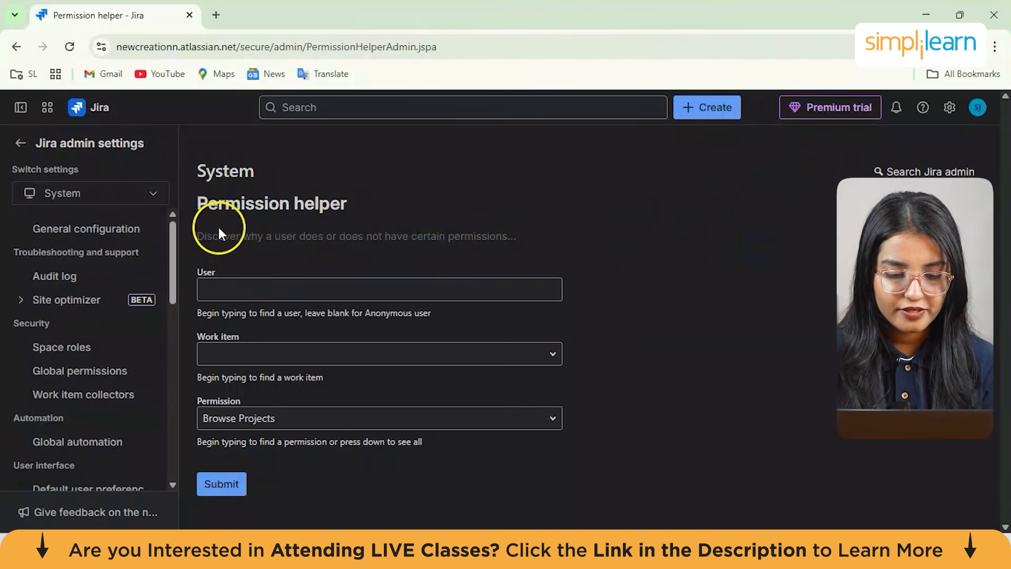
left_click_drag(203, 239, 561, 240)
left_click(562, 240)
left_click(334, 280)
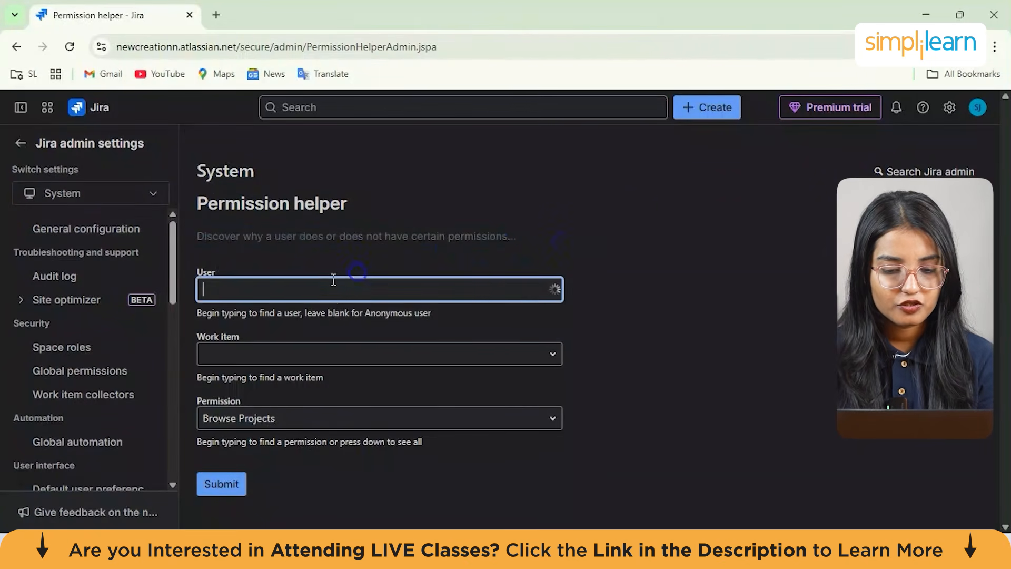
left_click(521, 262)
left_click(548, 357)
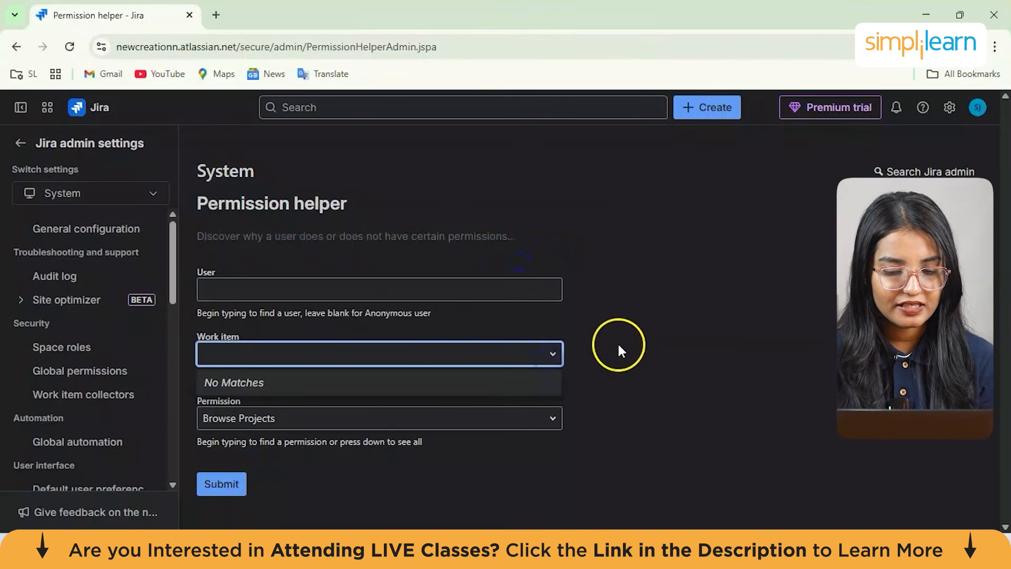
left_click(559, 418)
scroll(630, 411, "down", 3)
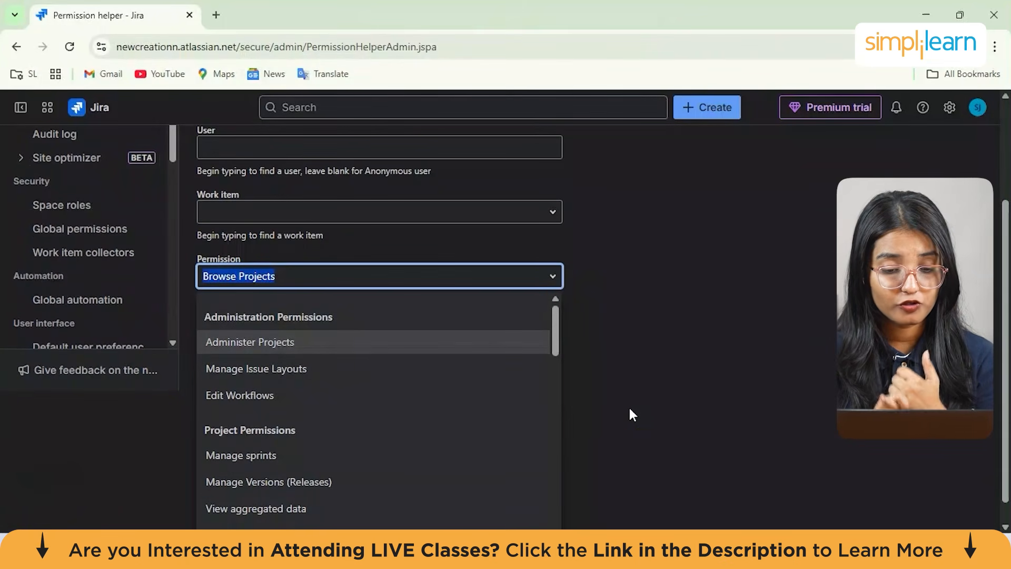
left_click(645, 345)
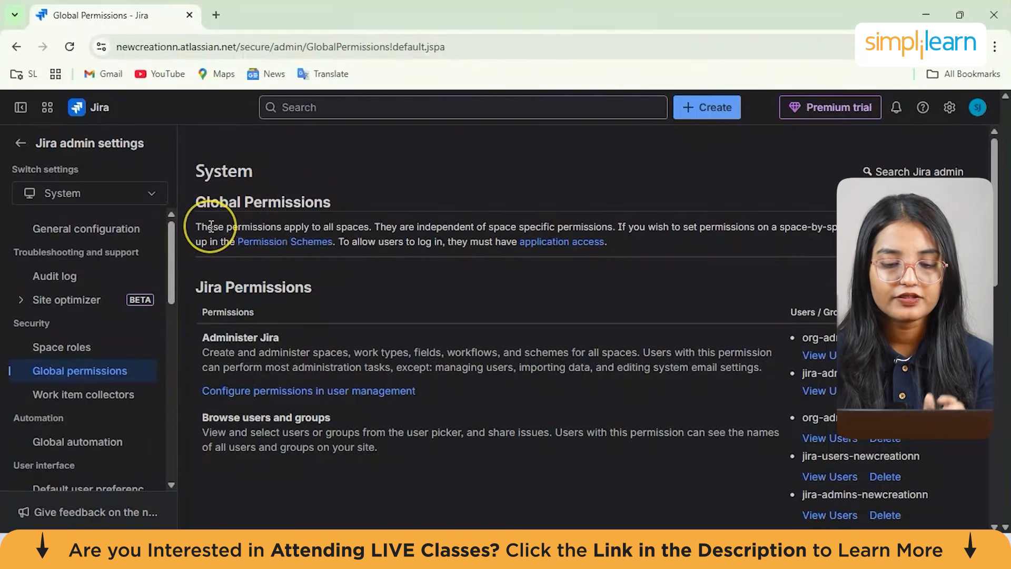
Read the description at the top of the Global Permissions page
left_click_drag(208, 226, 652, 258)
left_click_drag(374, 227, 601, 262)
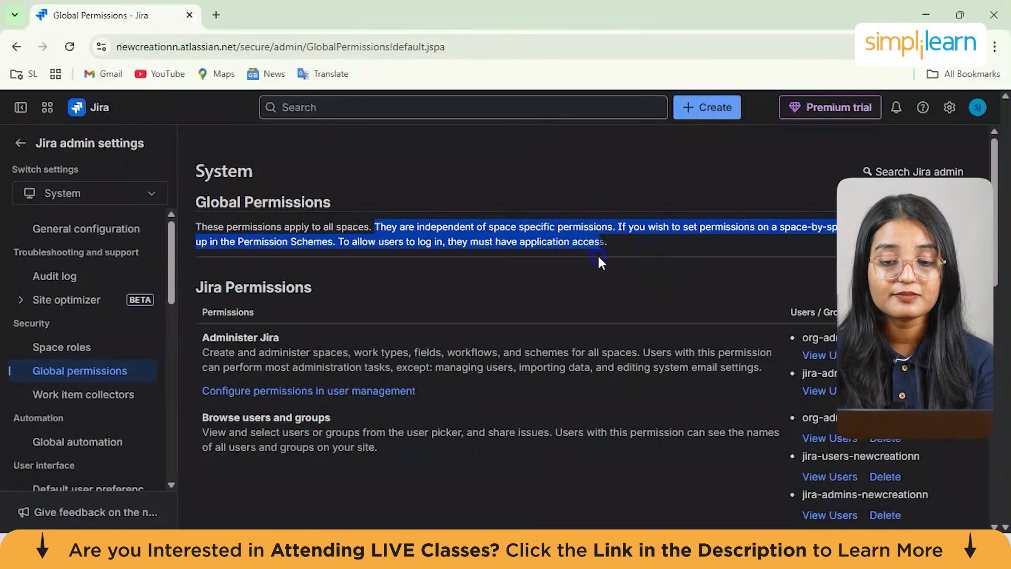
Scroll through the Jira Permissions list on the Global Permissions page and read each permission's description
left_click(628, 248)
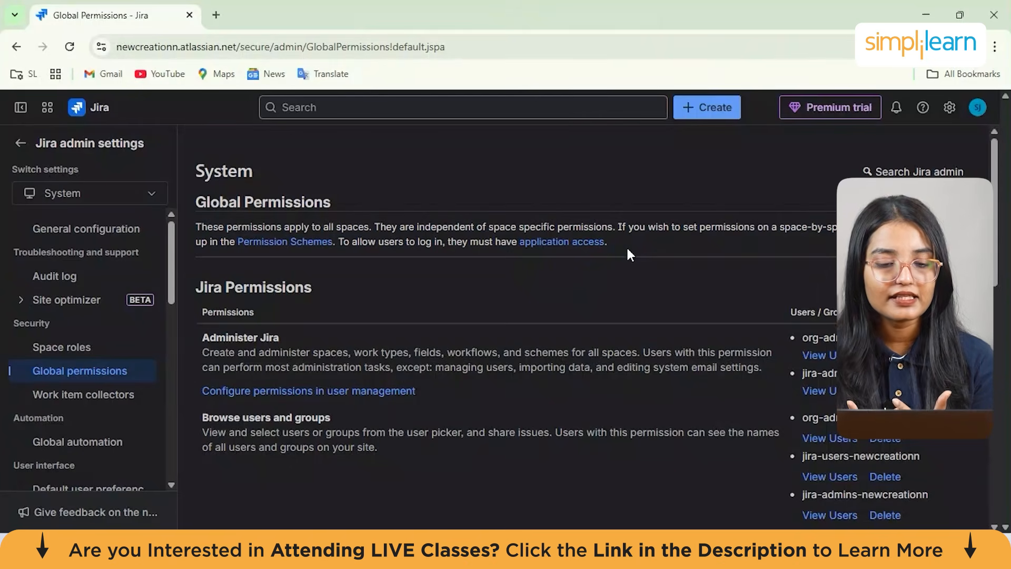
scroll(627, 246, "down", 4)
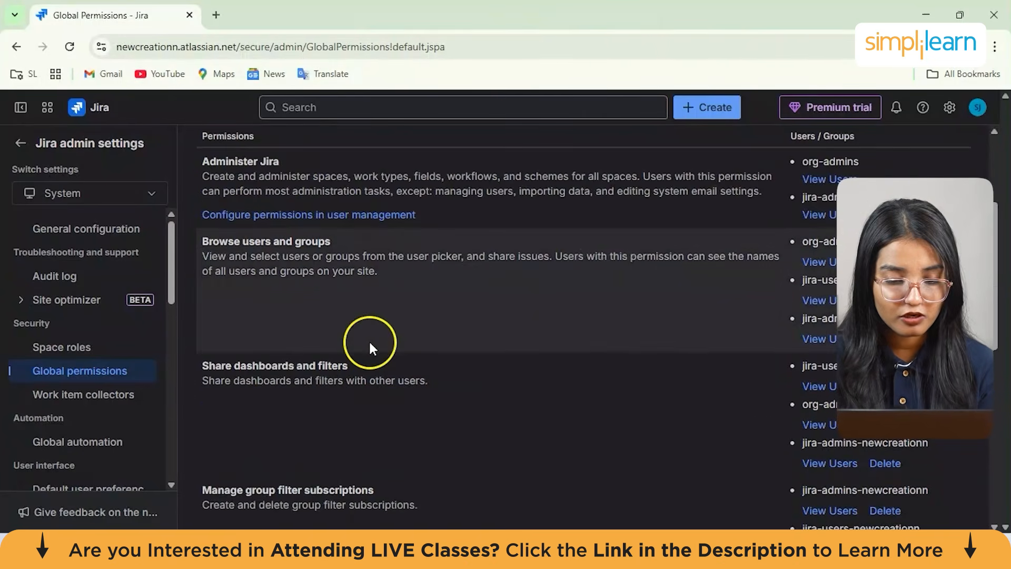
scroll(369, 340, "up", 3)
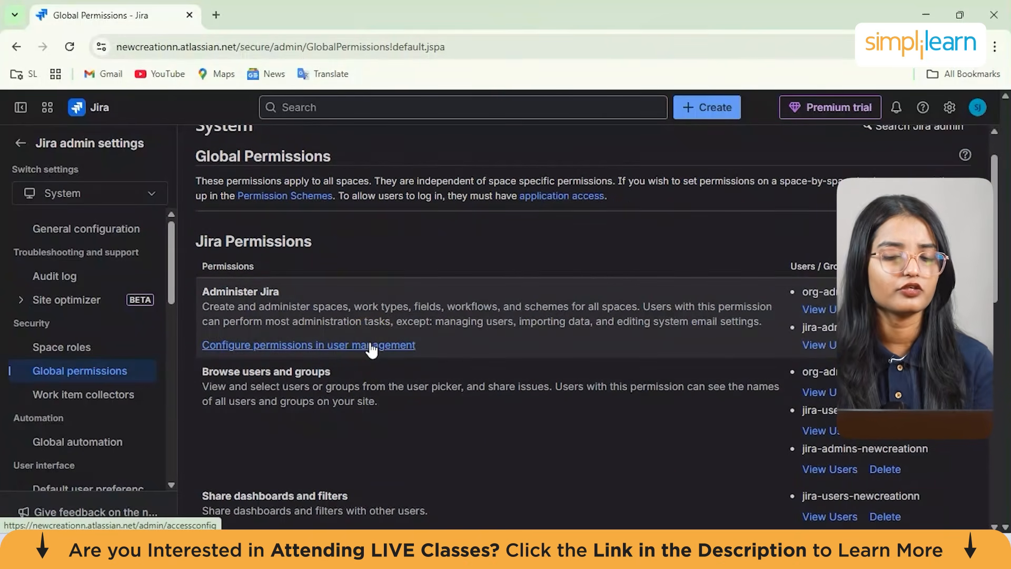
scroll(371, 348, "down", 2)
scroll(370, 350, "up", 1)
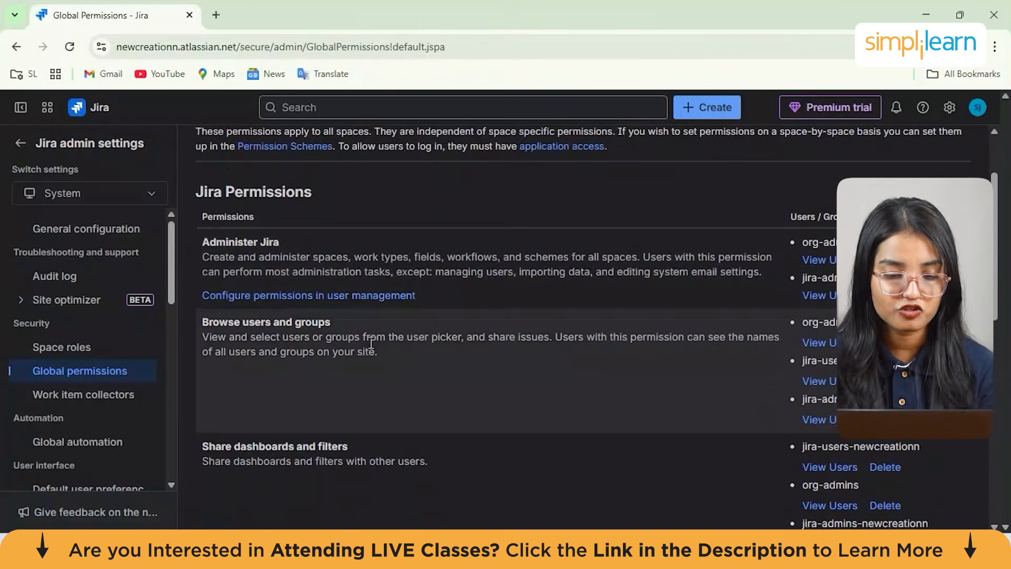
scroll(372, 346, "down", 1)
scroll(335, 260, "up", 1)
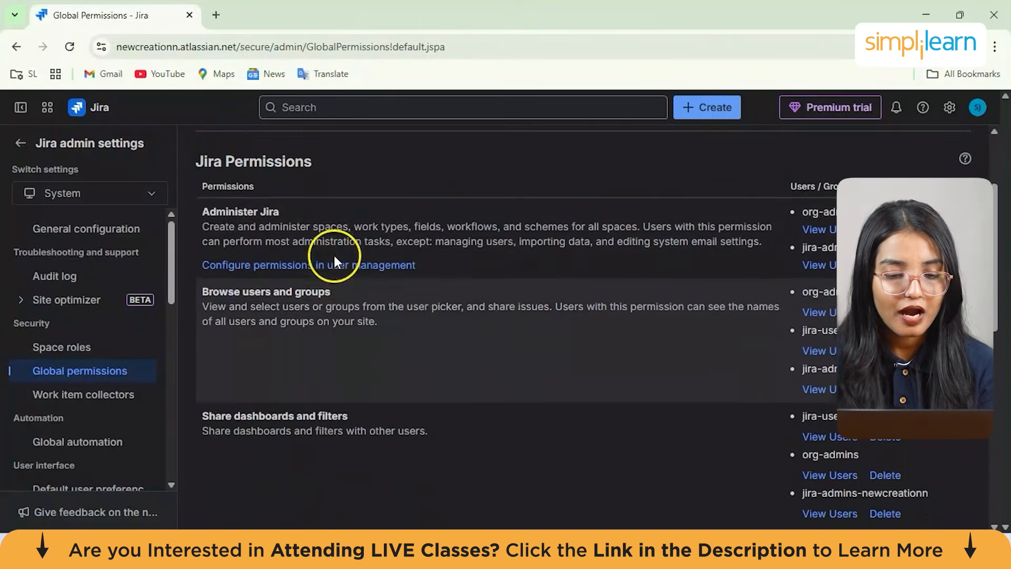
left_click_drag(204, 211, 450, 244)
left_click(445, 241)
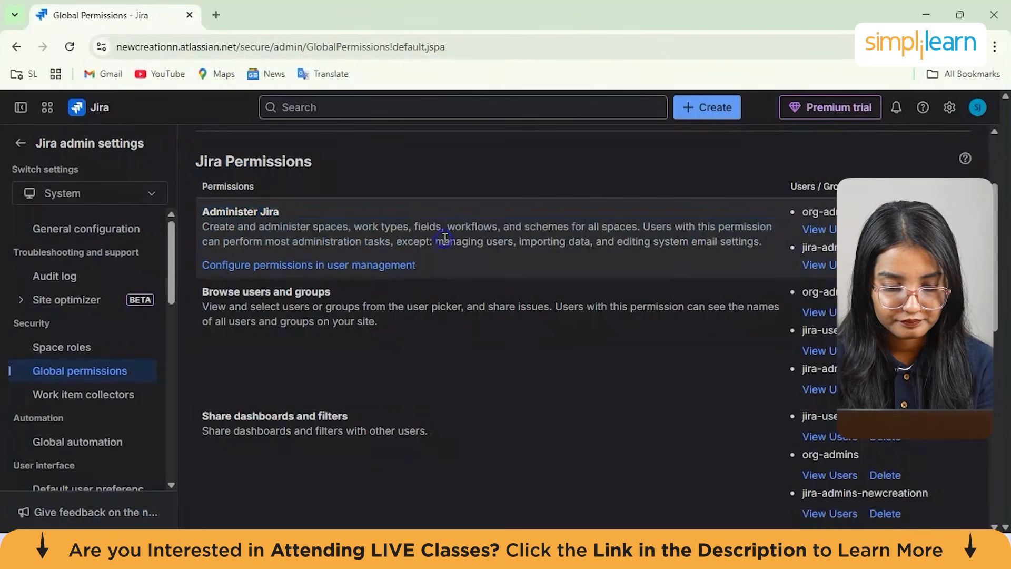
scroll(445, 239, "down", 1)
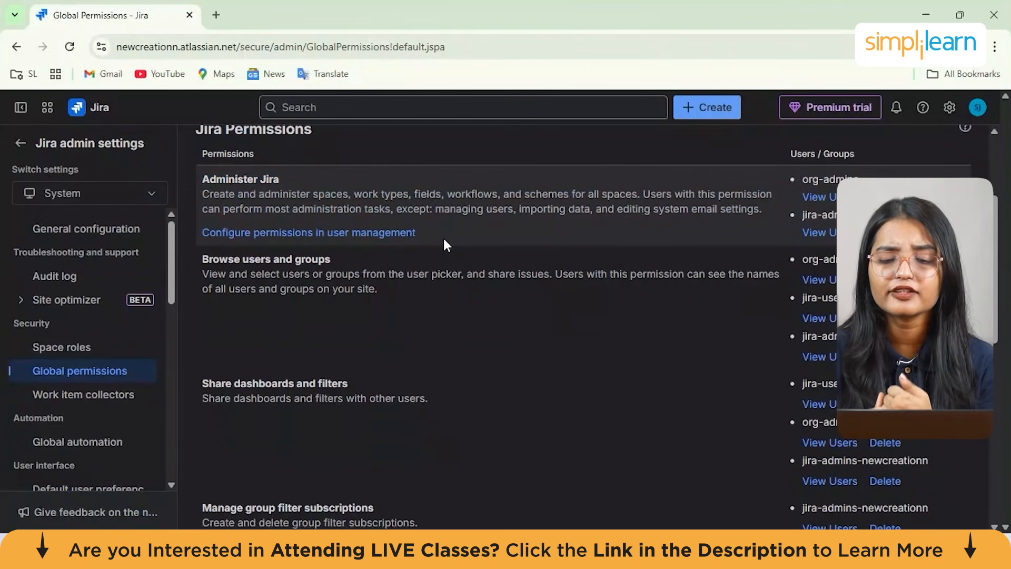
scroll(444, 244, "down", 1)
scroll(444, 245, "down", 3)
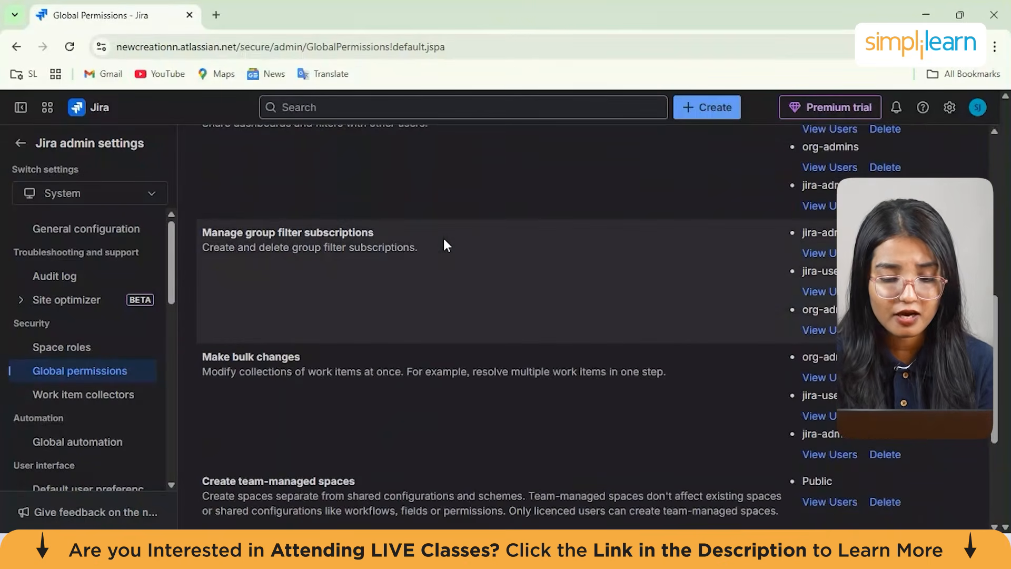
scroll(444, 245, "down", 3)
scroll(444, 243, "up", 10)
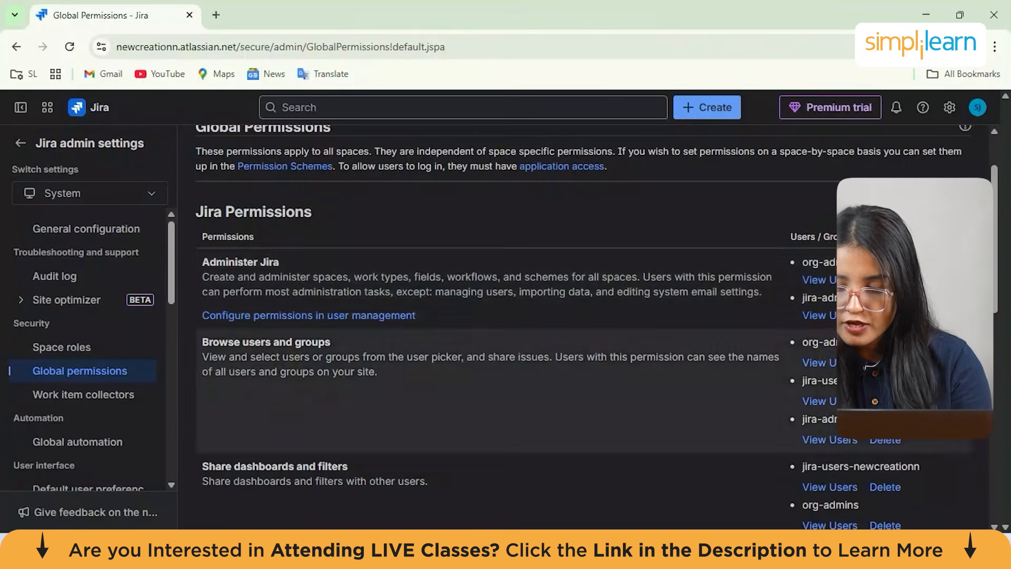
scroll(835, 287, "down", 1)
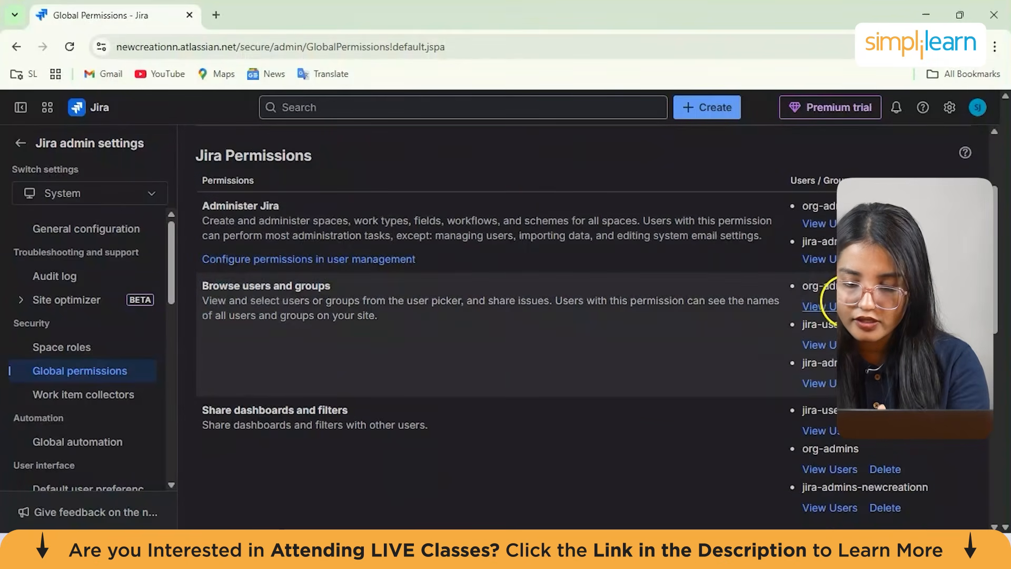
scroll(835, 316, "down", 2)
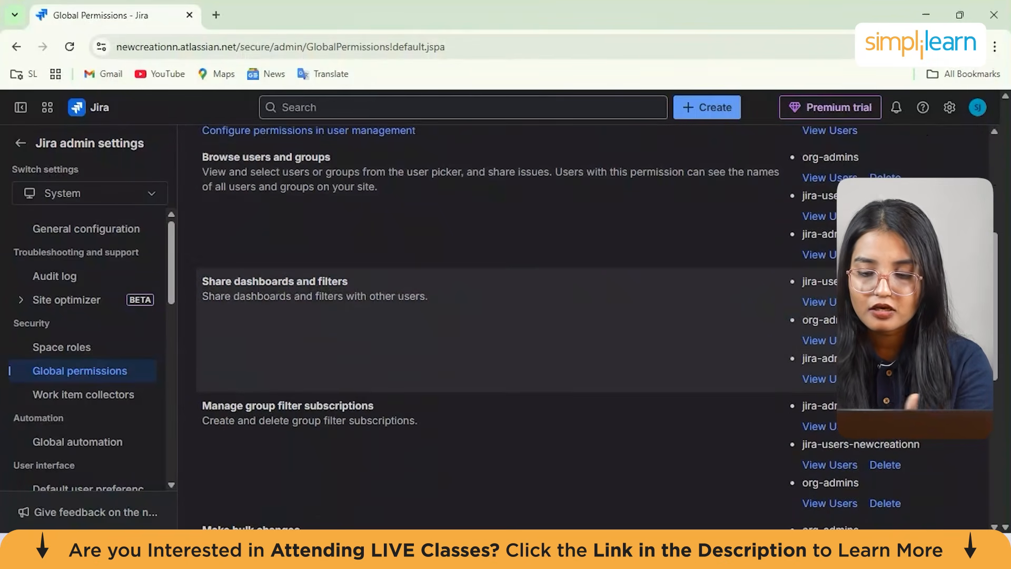
scroll(835, 316, "down", 4)
scroll(835, 316, "down", 3)
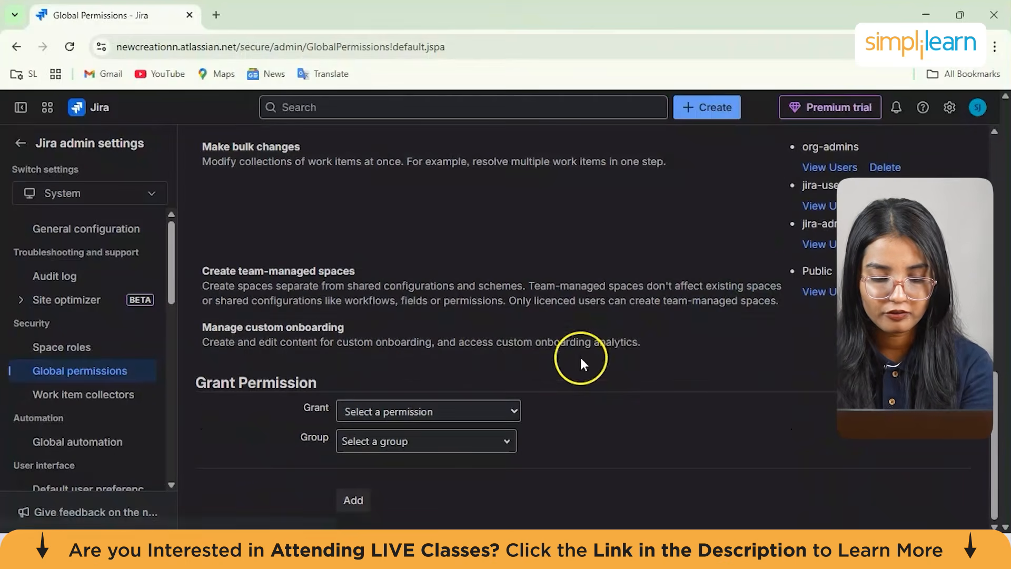
Open the Grant Permission permission and group lists to review the options without adding a grant
left_click(511, 411)
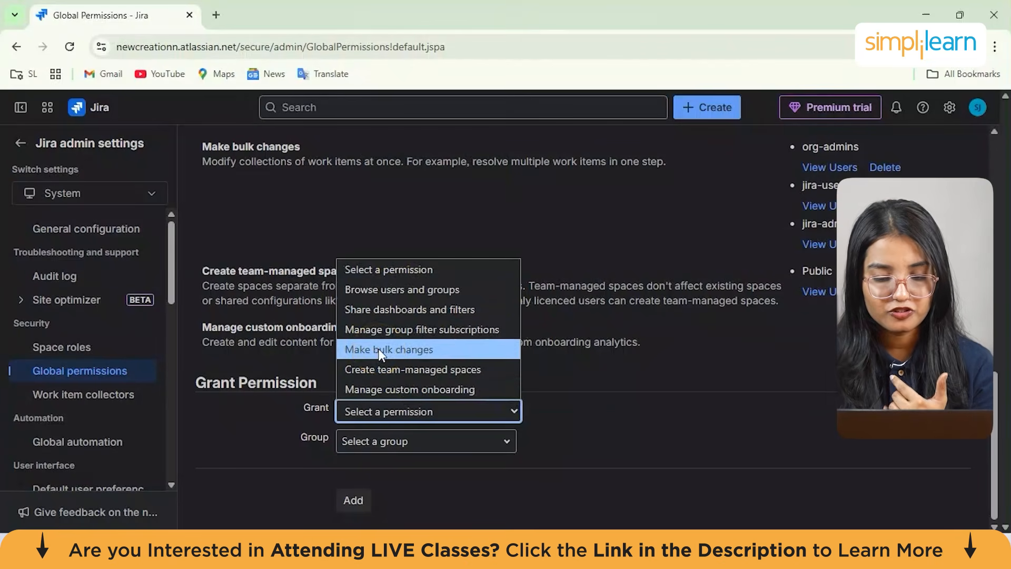
left_click(440, 438)
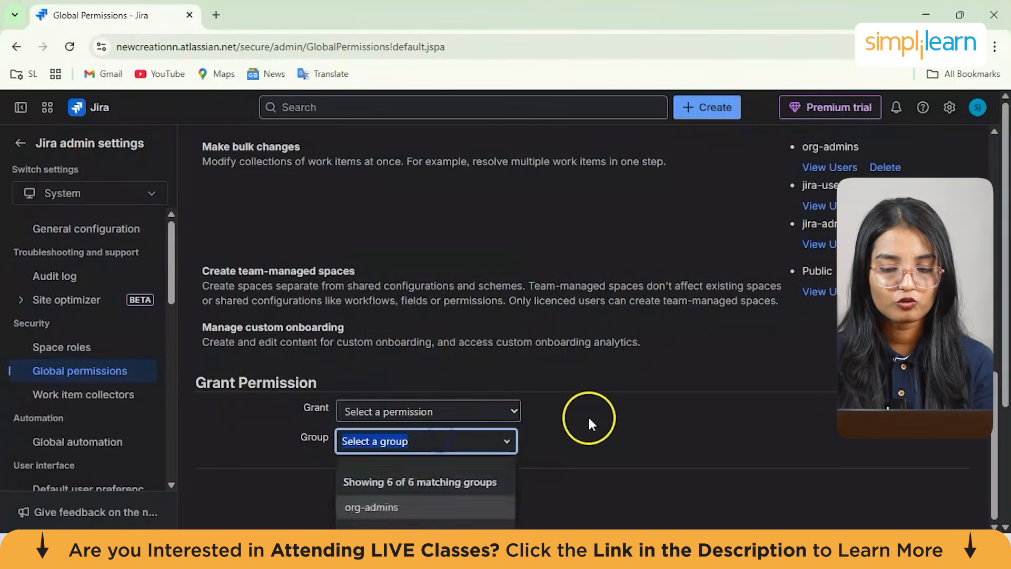
left_click(503, 289)
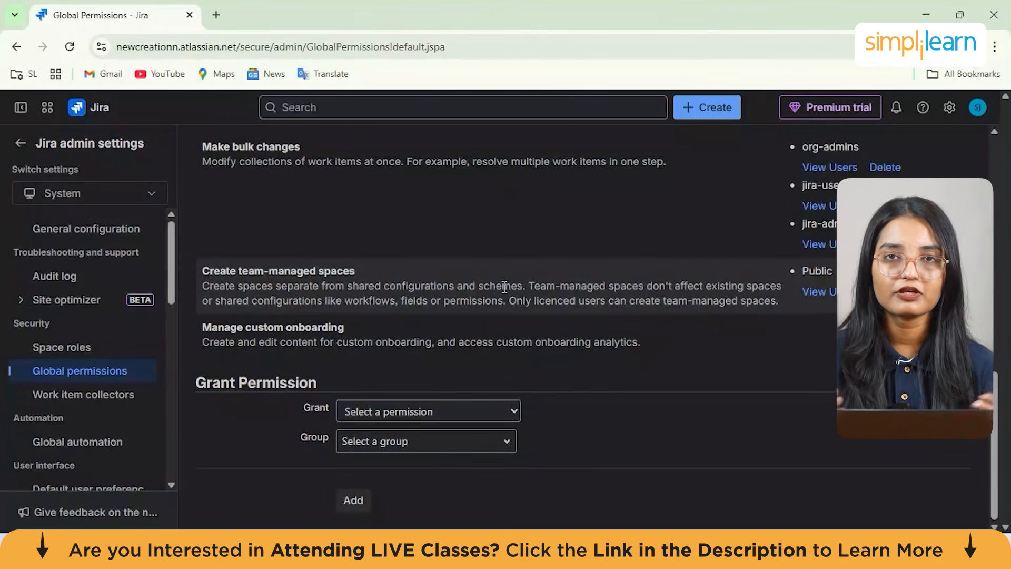
Leave the Jira admin settings for the Spaces page and open the space templates gallery
scroll(504, 287, "up", 12)
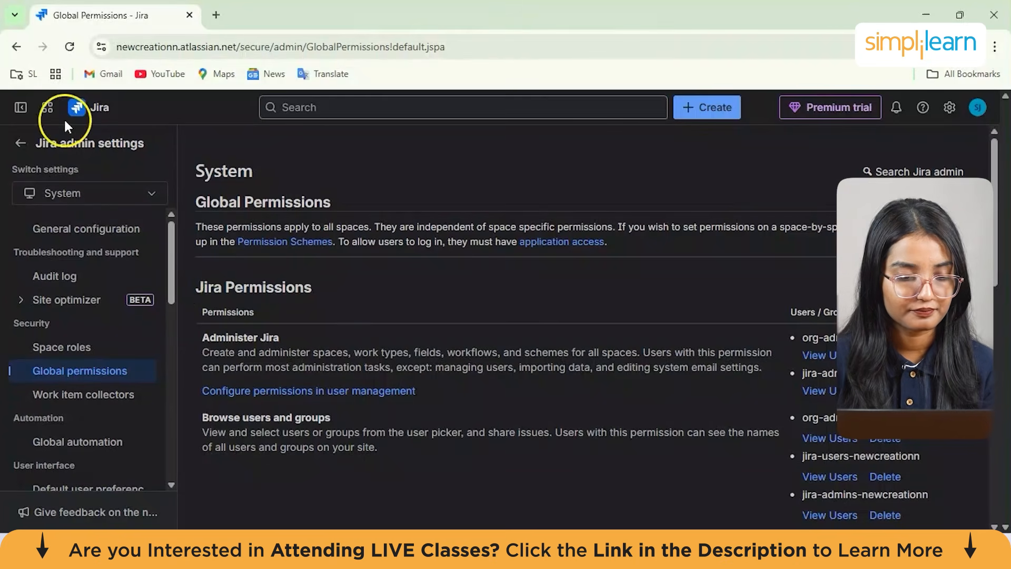
left_click(19, 145)
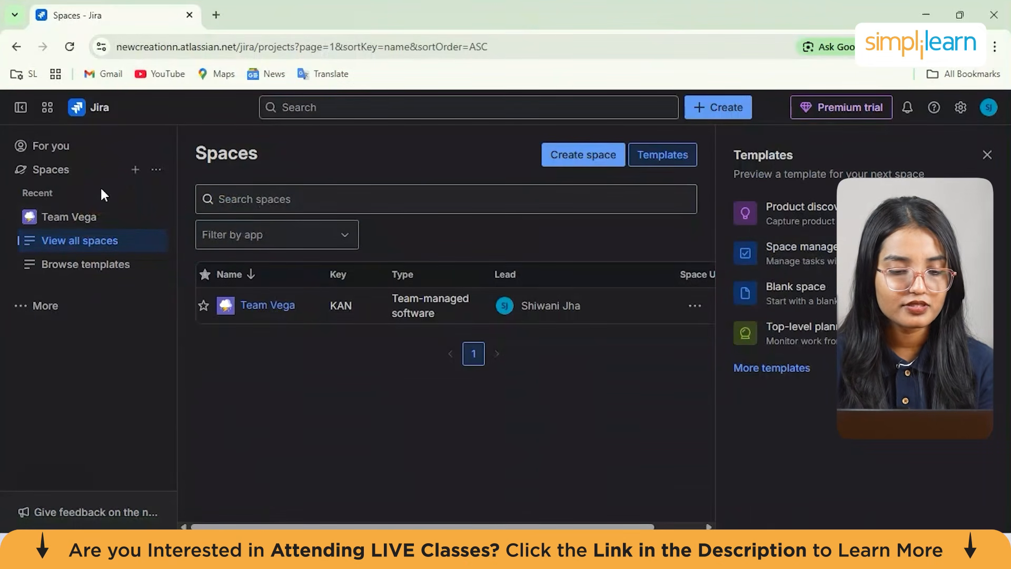
left_click(136, 170)
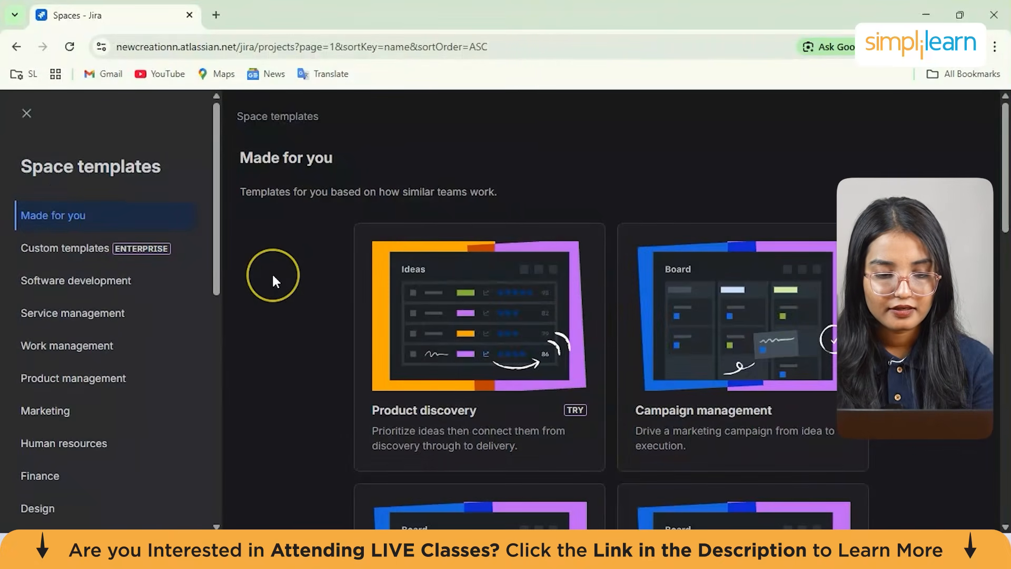
Browse the Software development space templates, from Kanban and Scrum down to Bug tracking
left_click(216, 248)
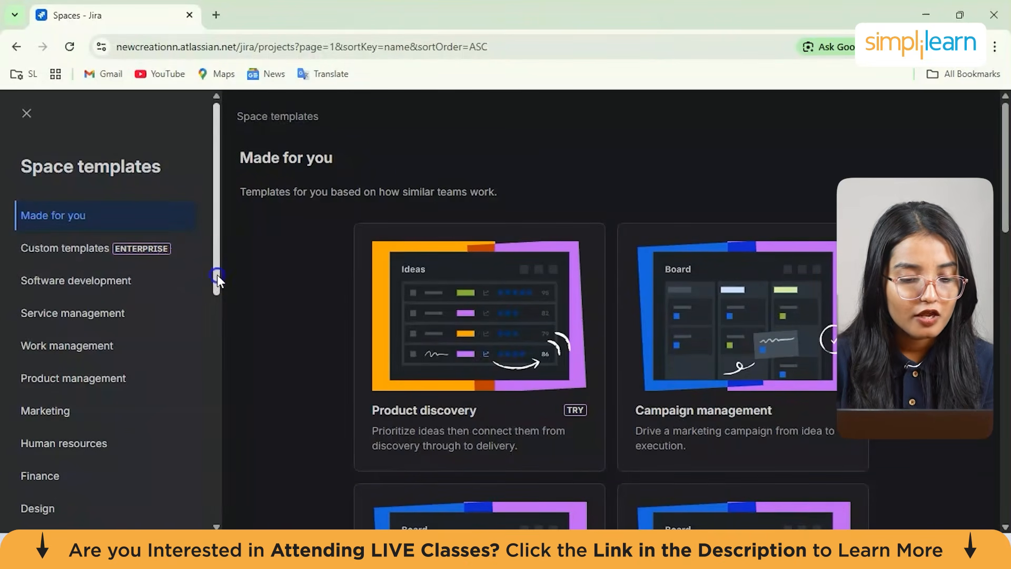
left_click_drag(217, 274, 216, 300)
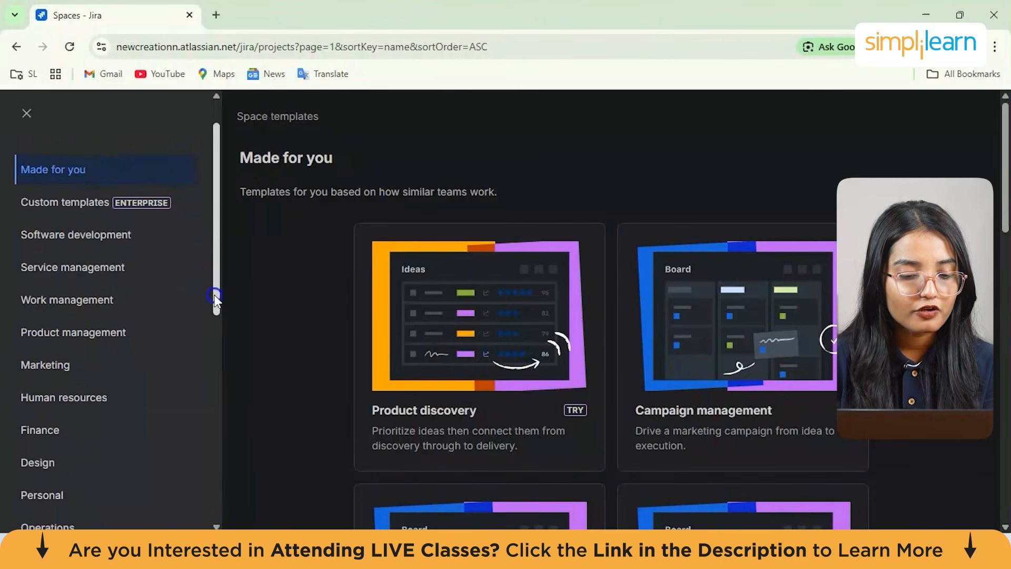
left_click(146, 237)
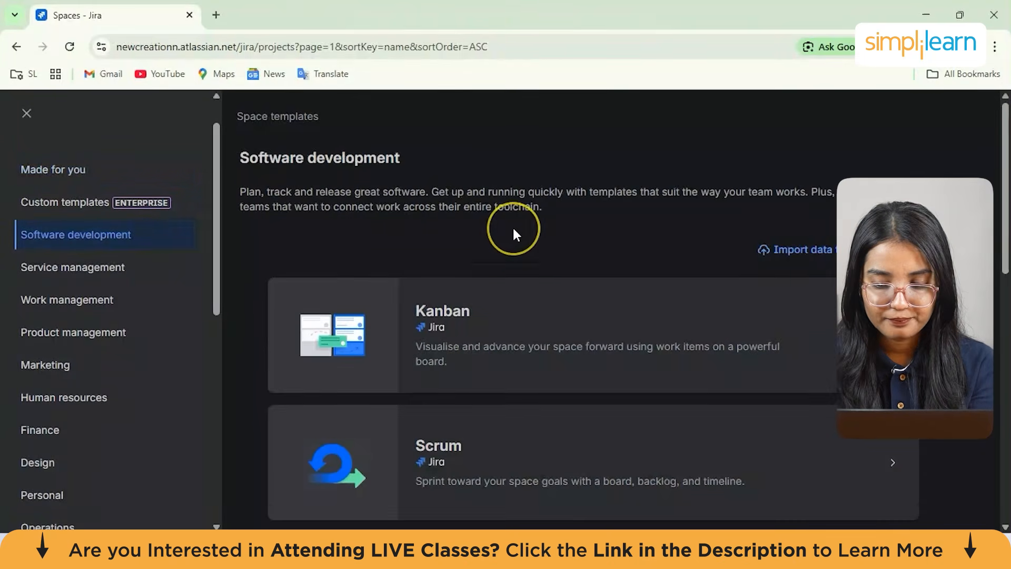
scroll(514, 233, "down", 1)
scroll(514, 233, "down", 3)
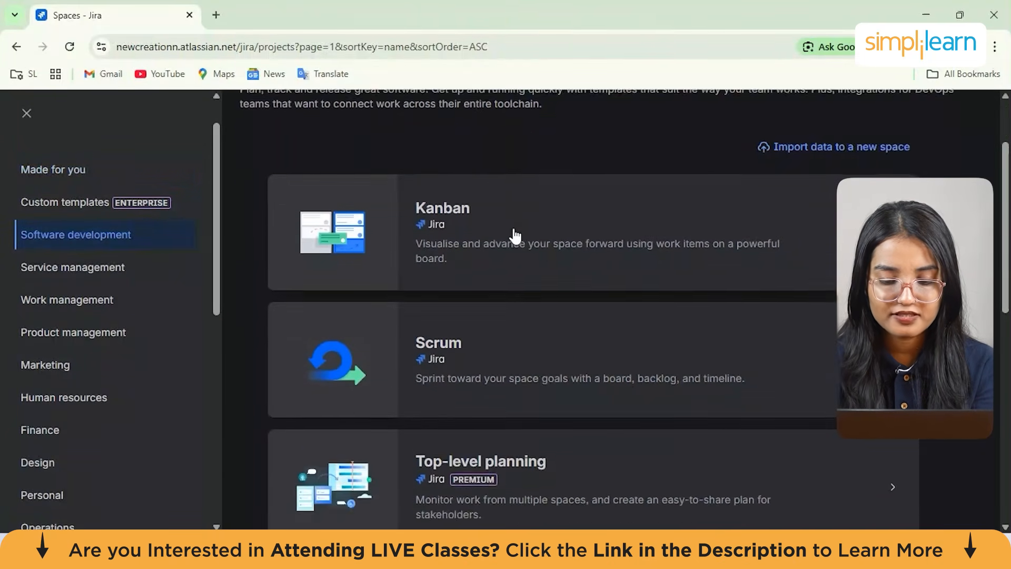
scroll(515, 237, "down", 2)
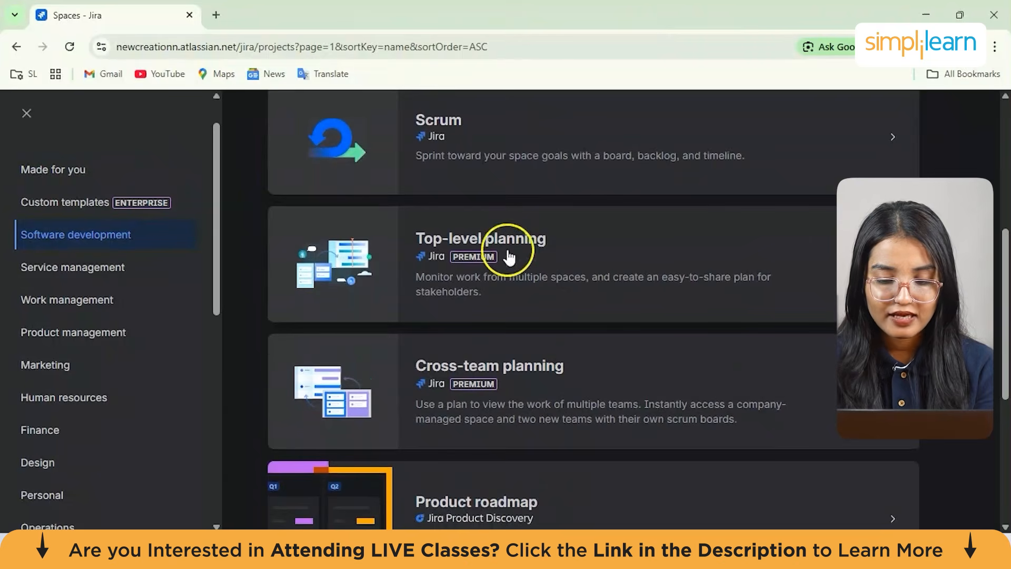
scroll(475, 258, "down", 1)
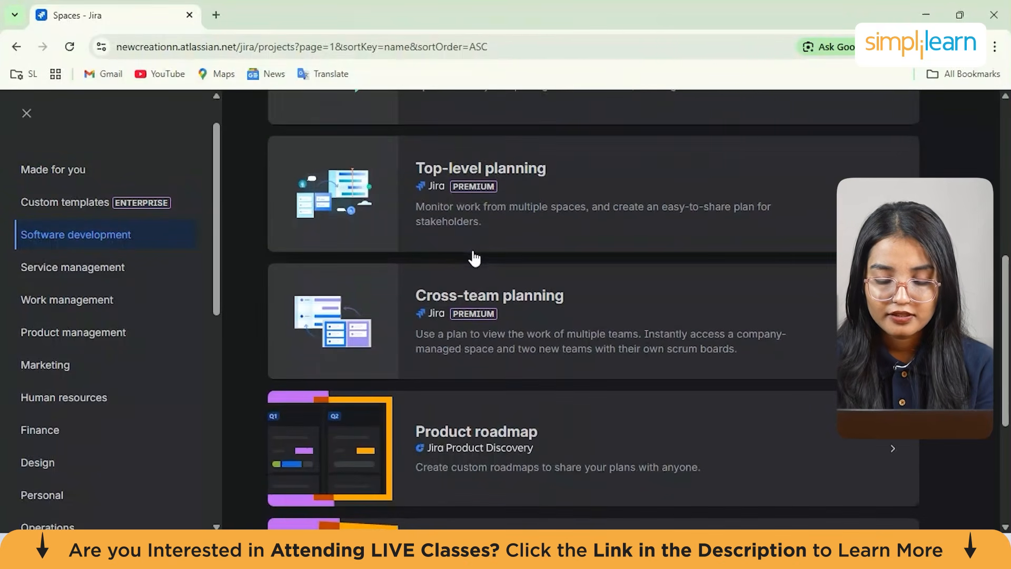
scroll(474, 258, "down", 3)
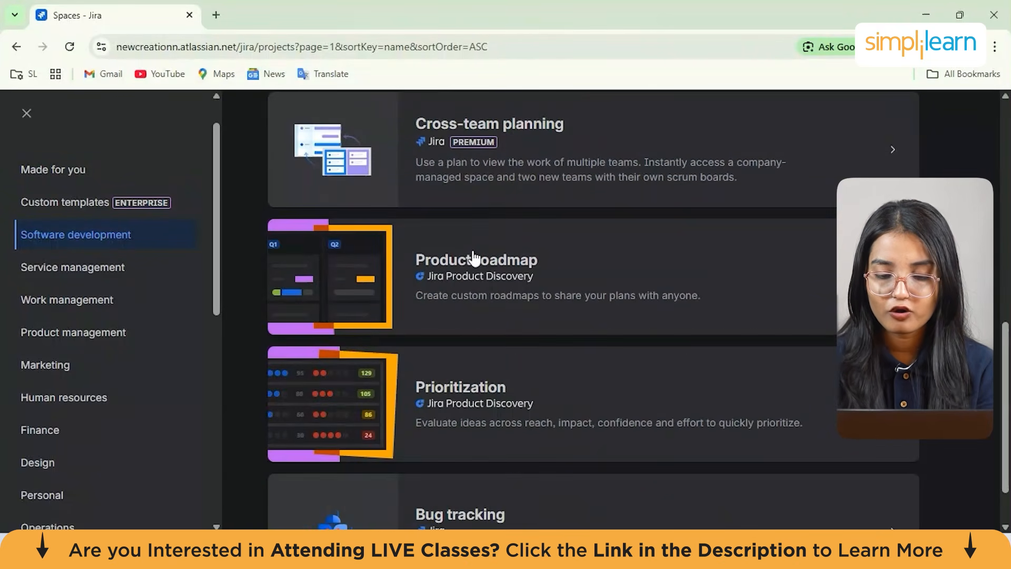
scroll(474, 258, "down", 1)
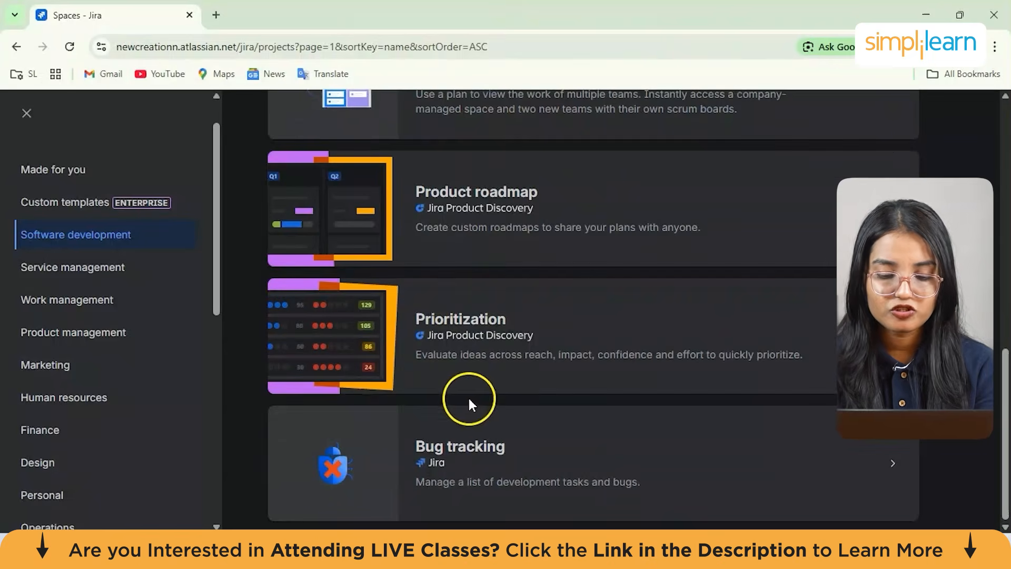
scroll(452, 405, "up", 10)
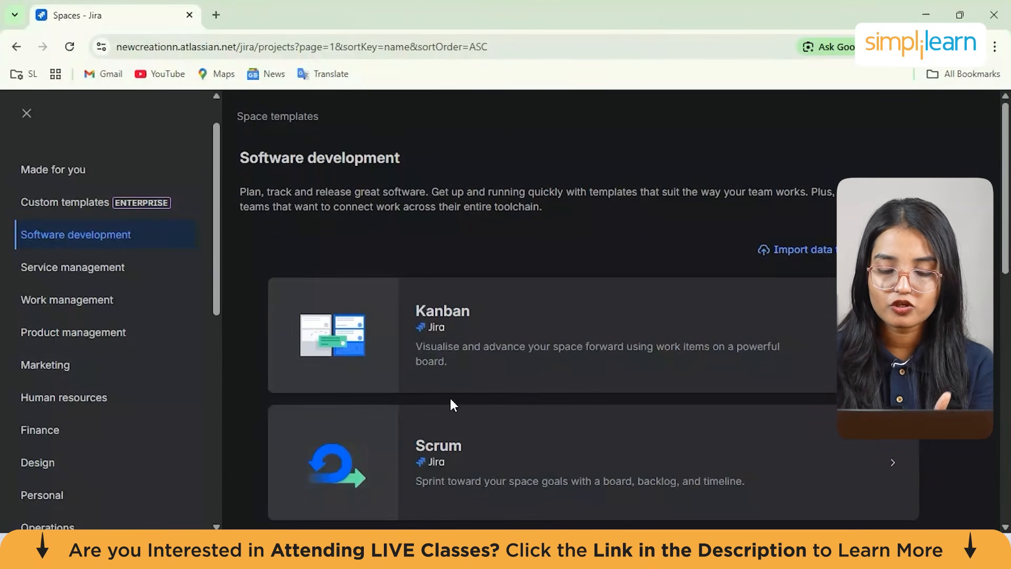
scroll(451, 399, "down", 1)
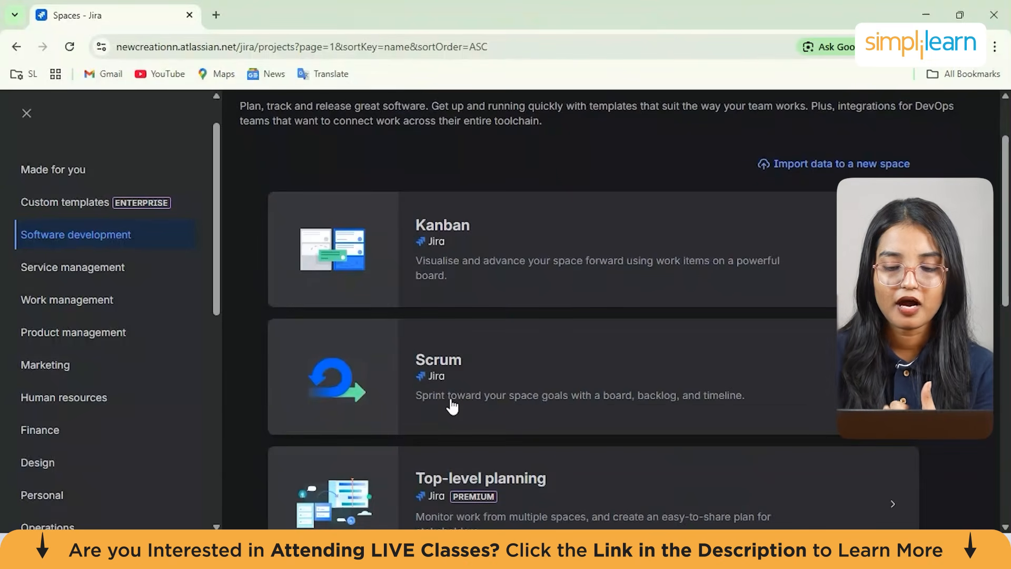
scroll(452, 406, "down", 1)
scroll(453, 407, "down", 3)
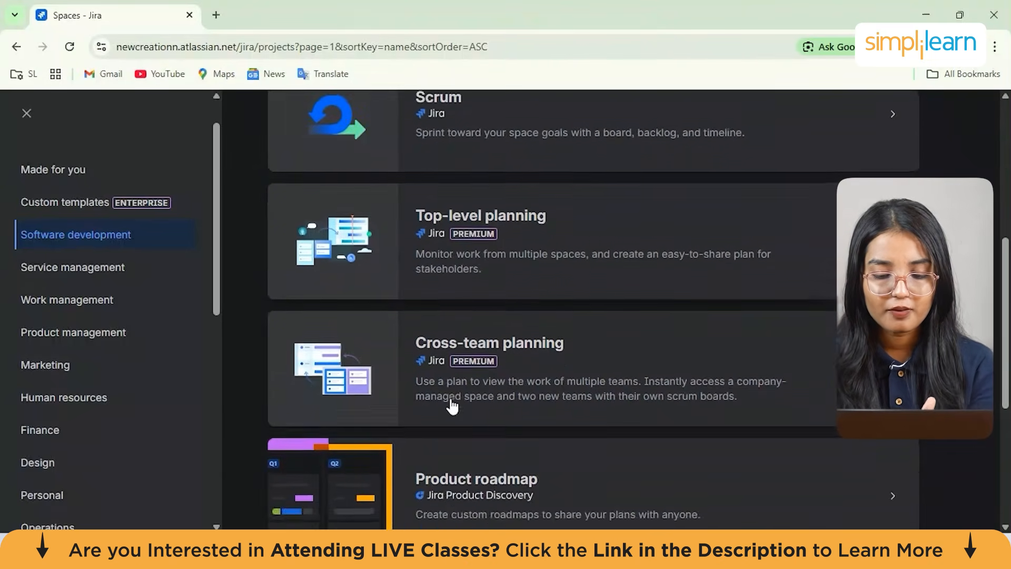
scroll(452, 406, "down", 1)
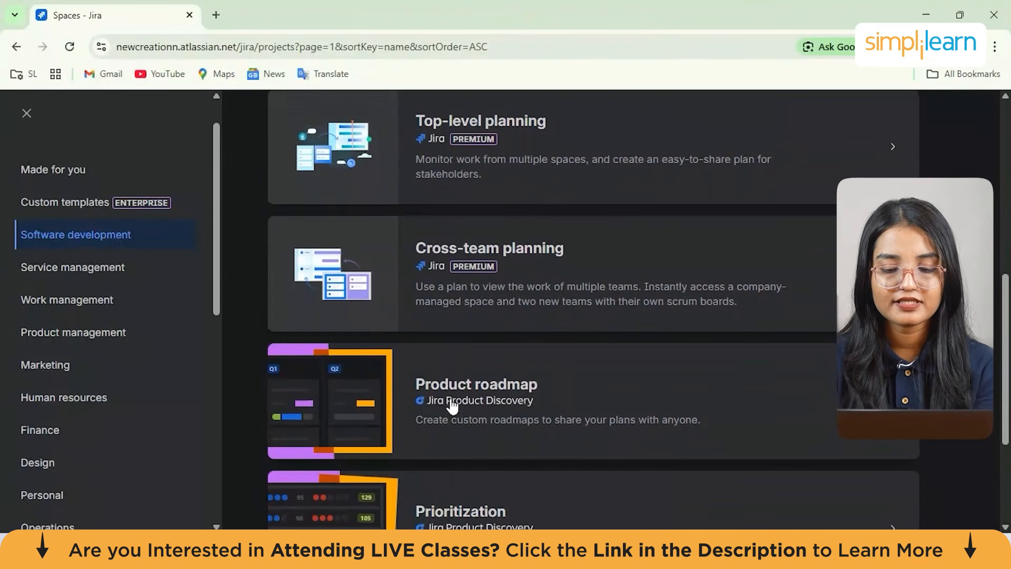
scroll(452, 406, "down", 2)
scroll(452, 407, "up", 8)
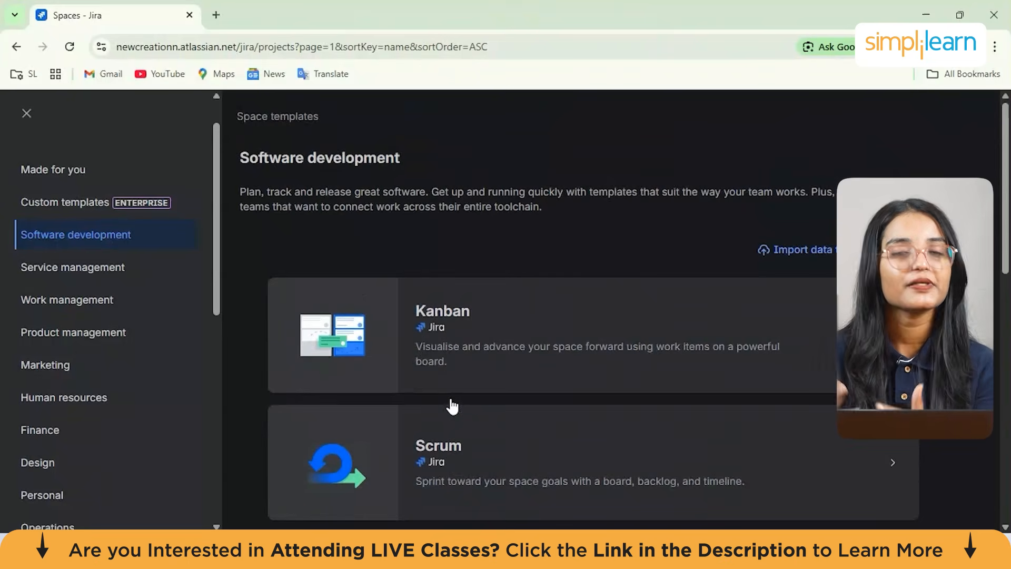
Switch the template gallery to the Marketing category and scroll through its space templates
left_click(373, 287)
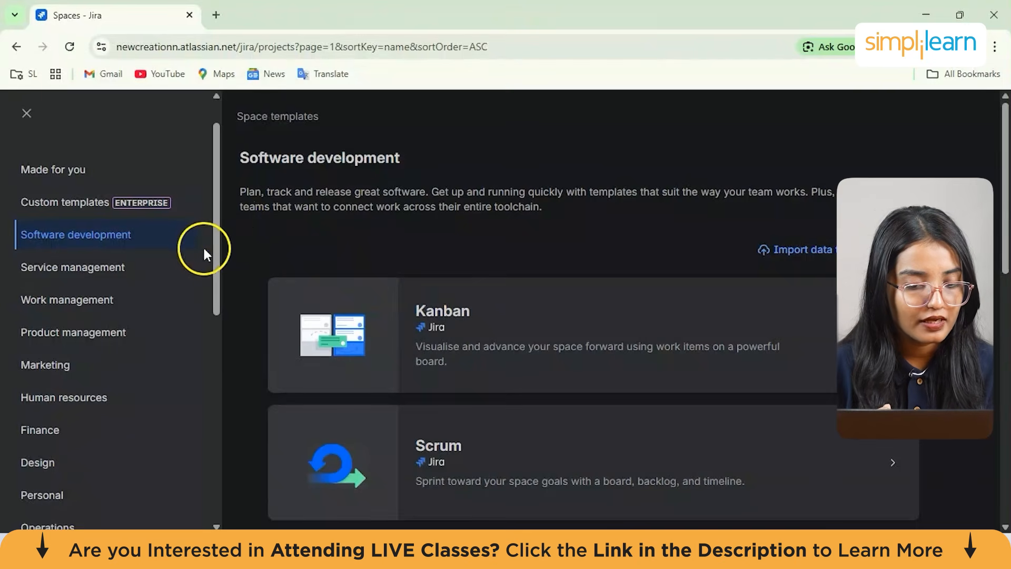
left_click_drag(215, 252, 211, 282)
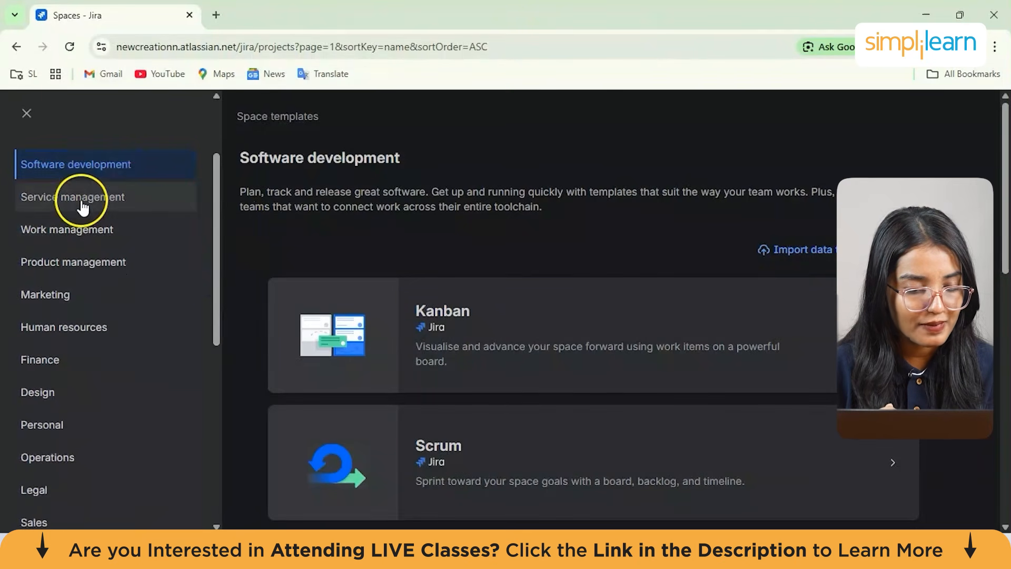
left_click(98, 309)
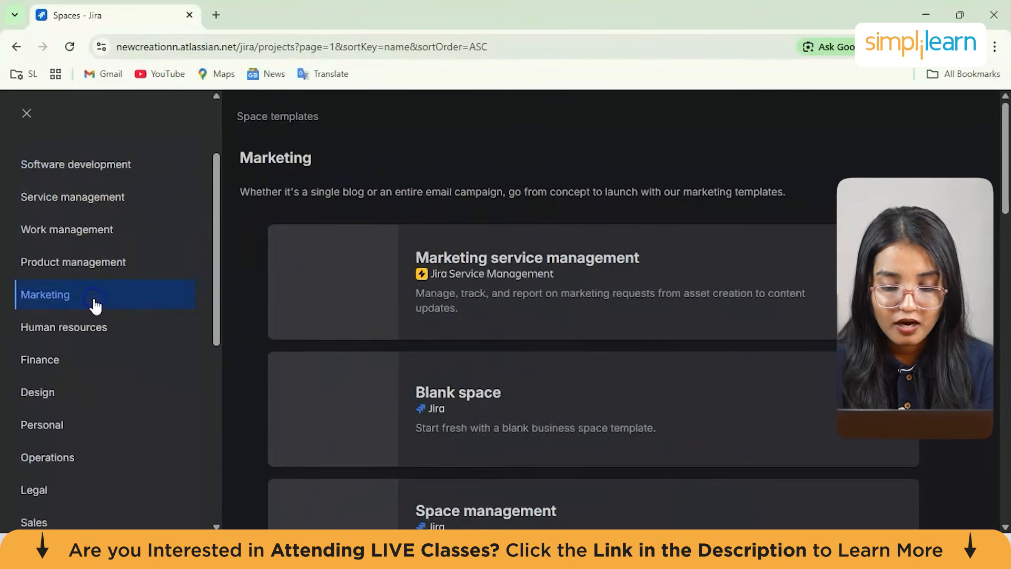
left_click(346, 375)
scroll(346, 375, "down", 10)
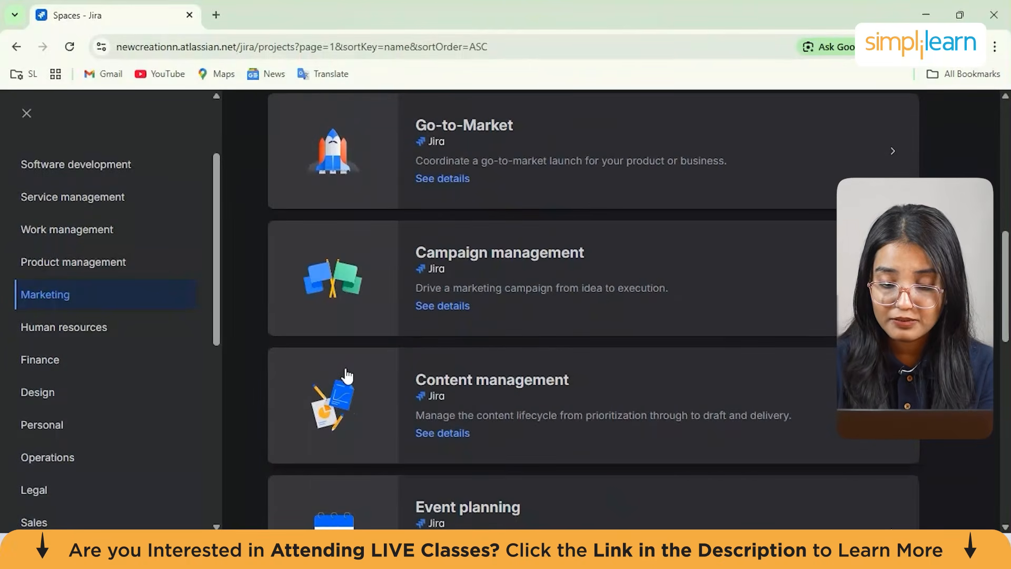
scroll(346, 375, "down", 8)
scroll(346, 375, "up", 15)
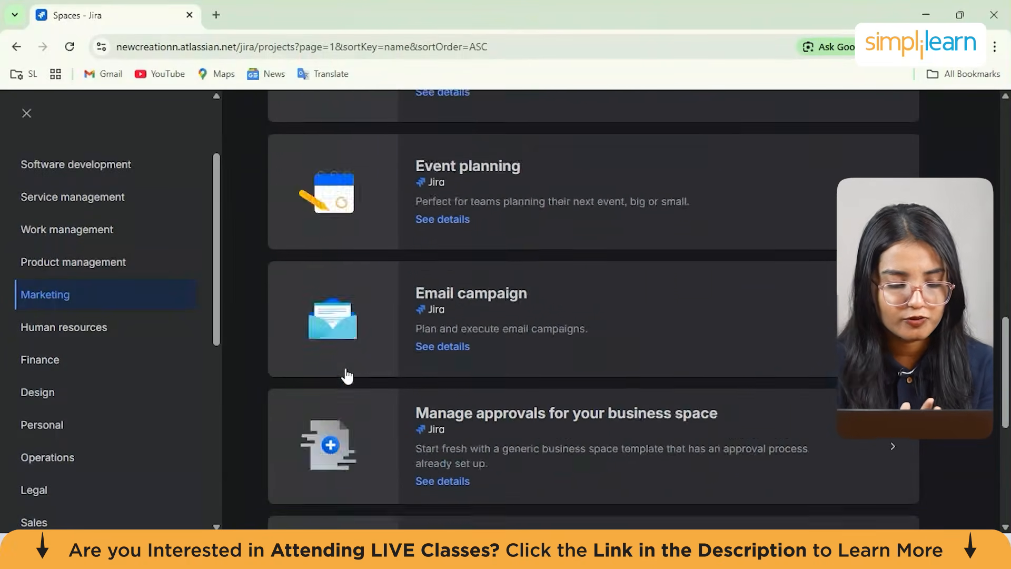
Return to the Software development templates and open the option to import data to a new space
left_click(218, 334)
left_click_drag(218, 334, 234, 203)
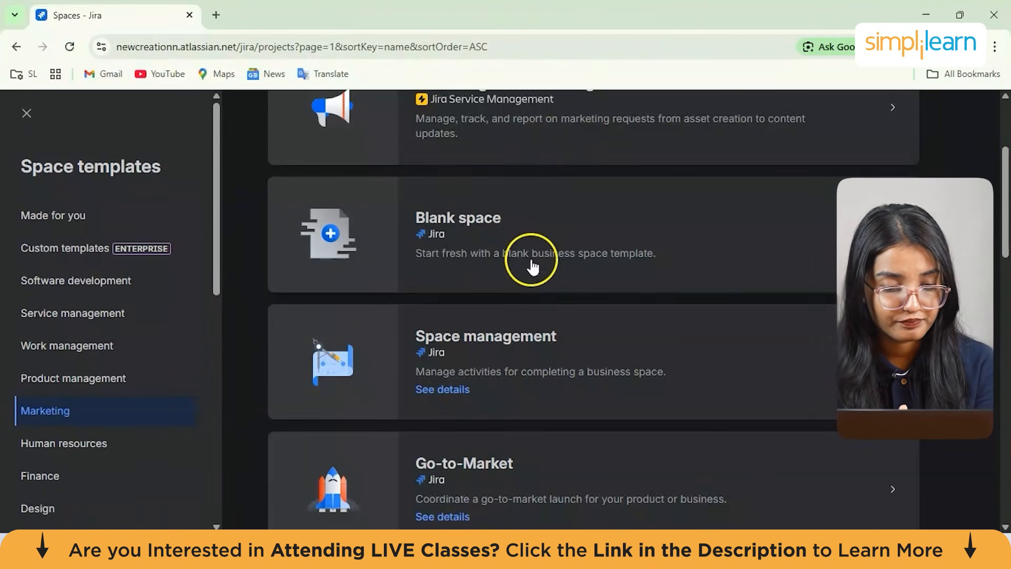
left_click(140, 281)
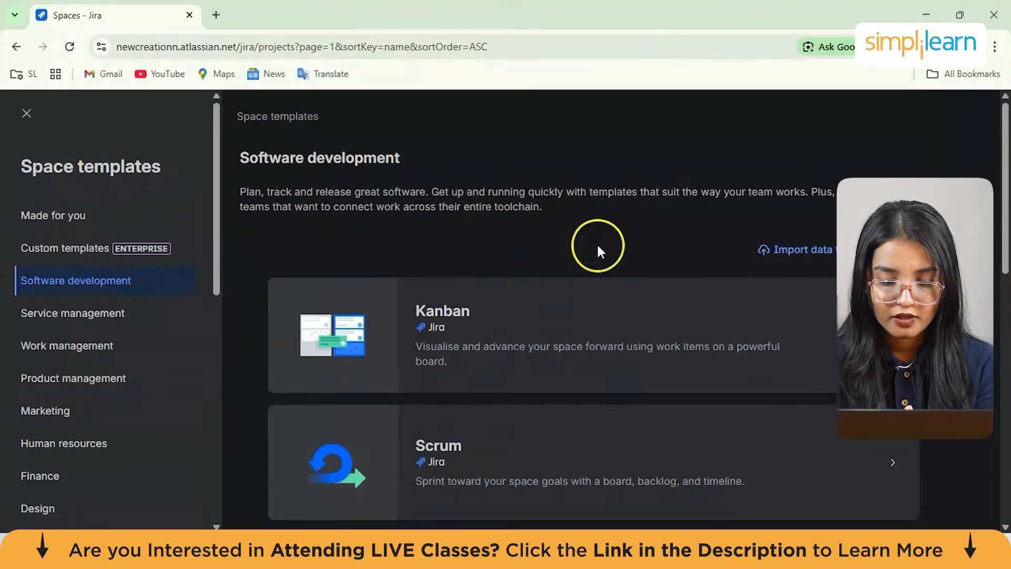
scroll(598, 248, "down", 1)
scroll(695, 157, "up", 1)
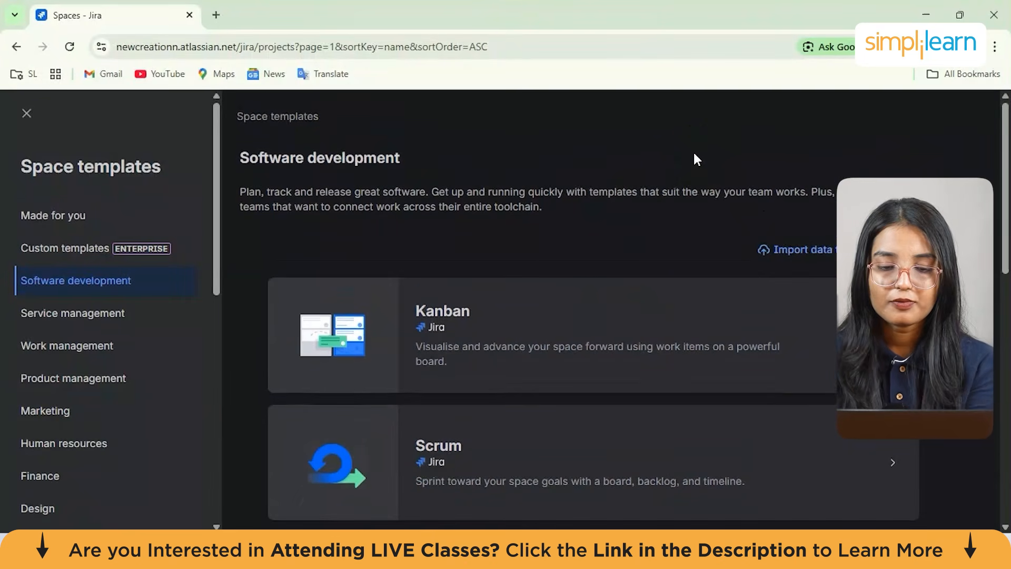
left_click(786, 255)
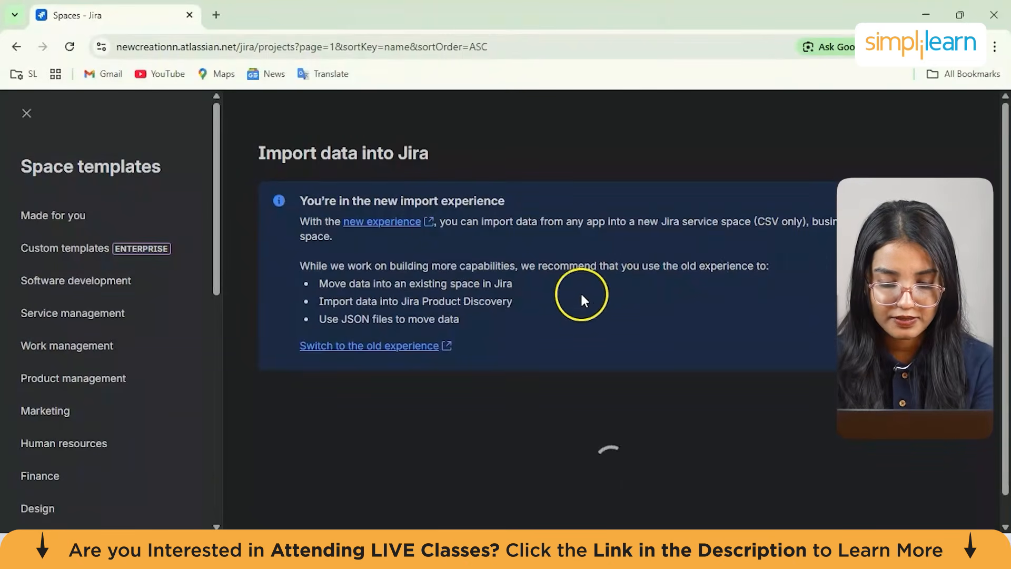
Read the Import data into Jira page, including the apps available to import from and the CSV option
scroll(474, 242, "down", 1)
left_click_drag(444, 168, 593, 183)
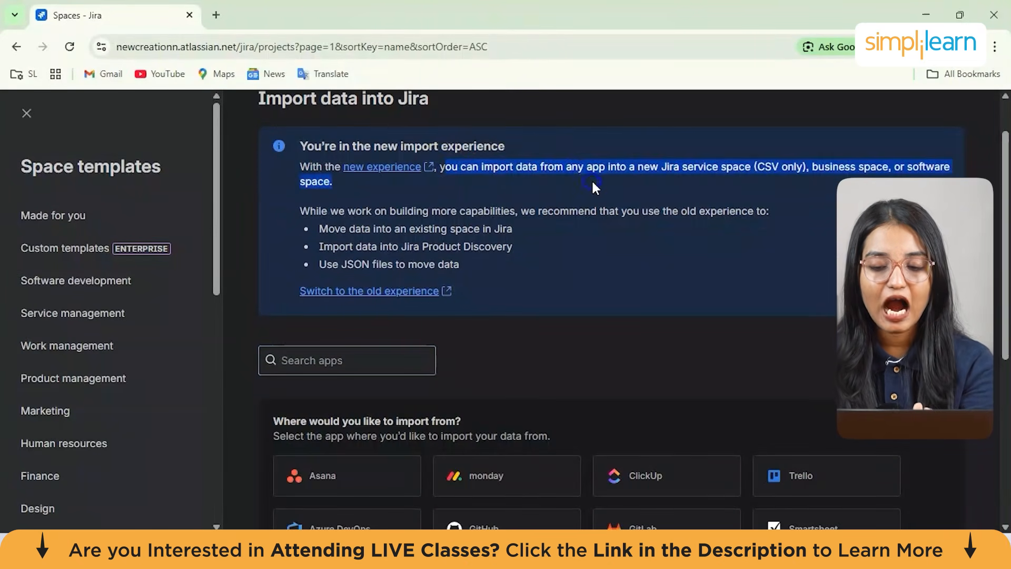
left_click(593, 183)
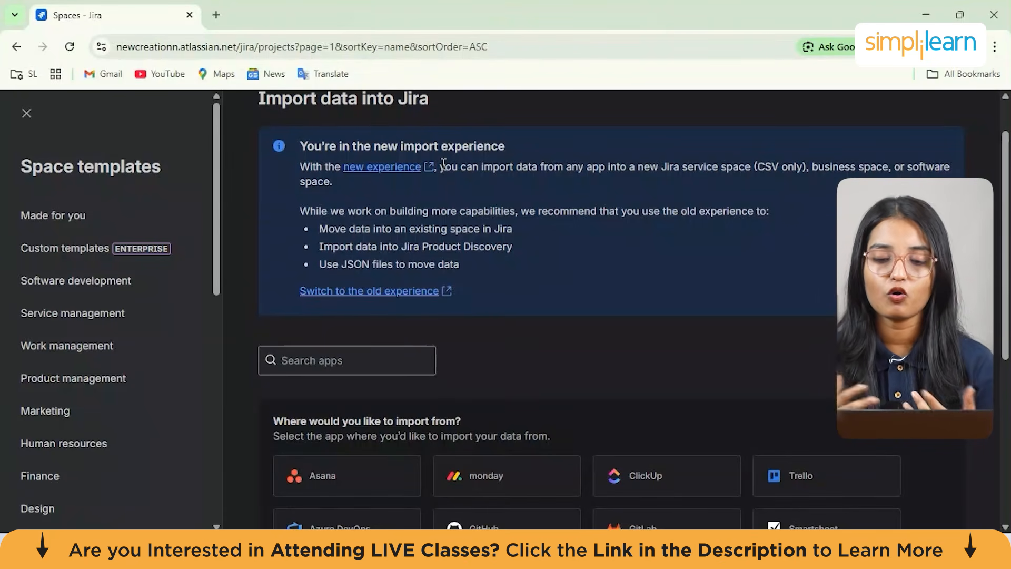
scroll(443, 165, "down", 1)
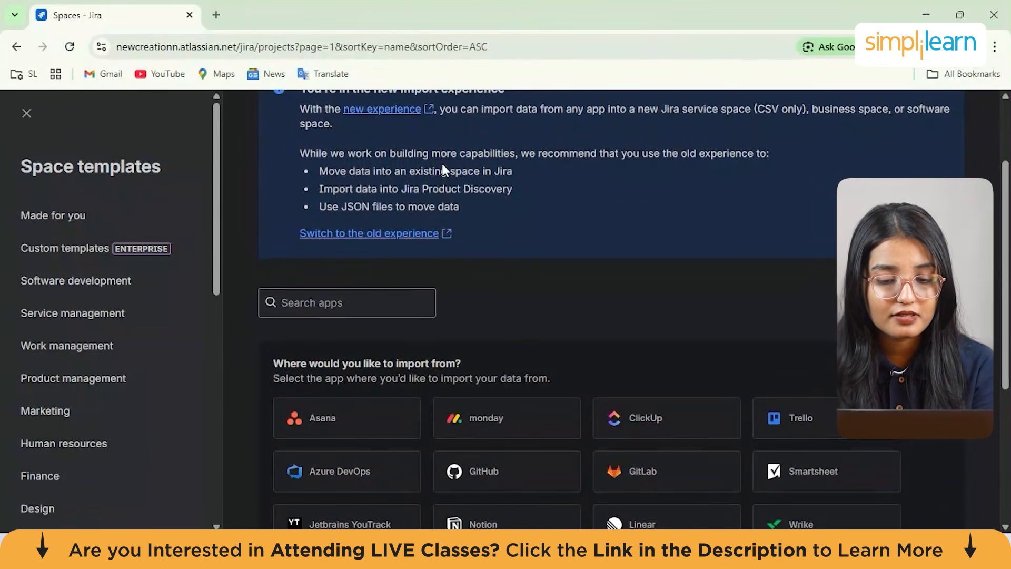
left_click(392, 172)
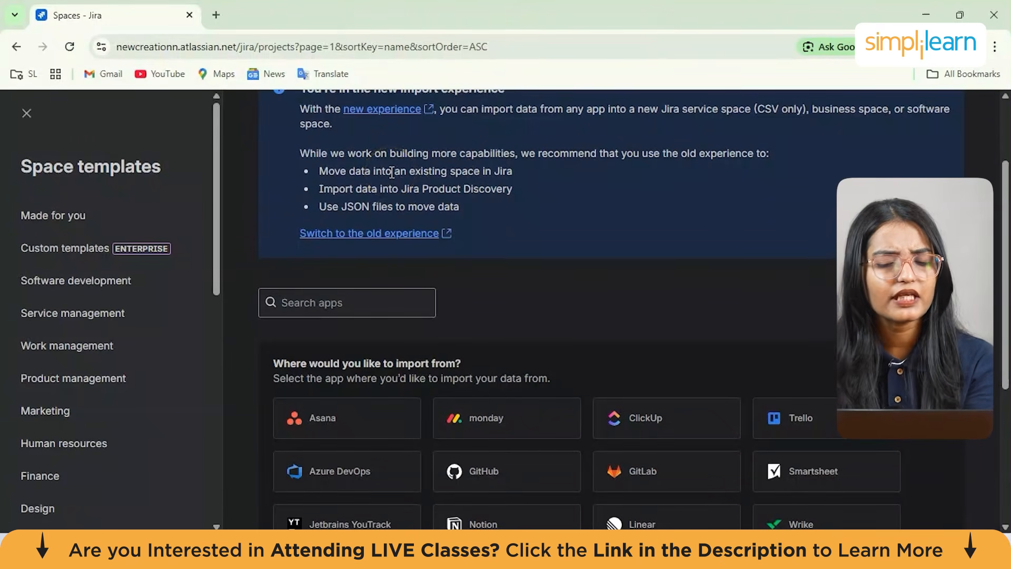
scroll(392, 172, "down", 1)
scroll(526, 262, "down", 3)
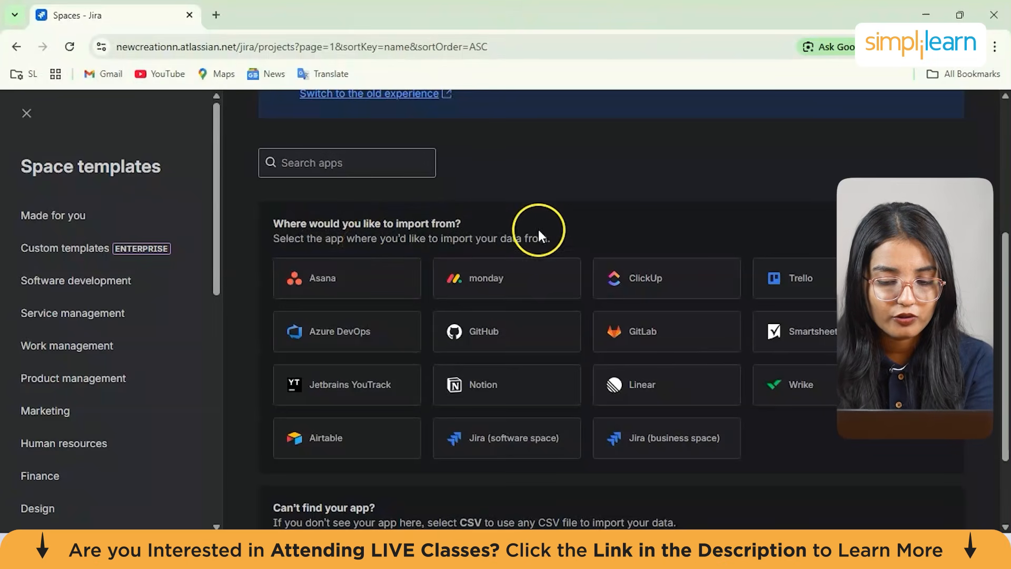
left_click(505, 239)
left_click_drag(505, 238, 618, 239)
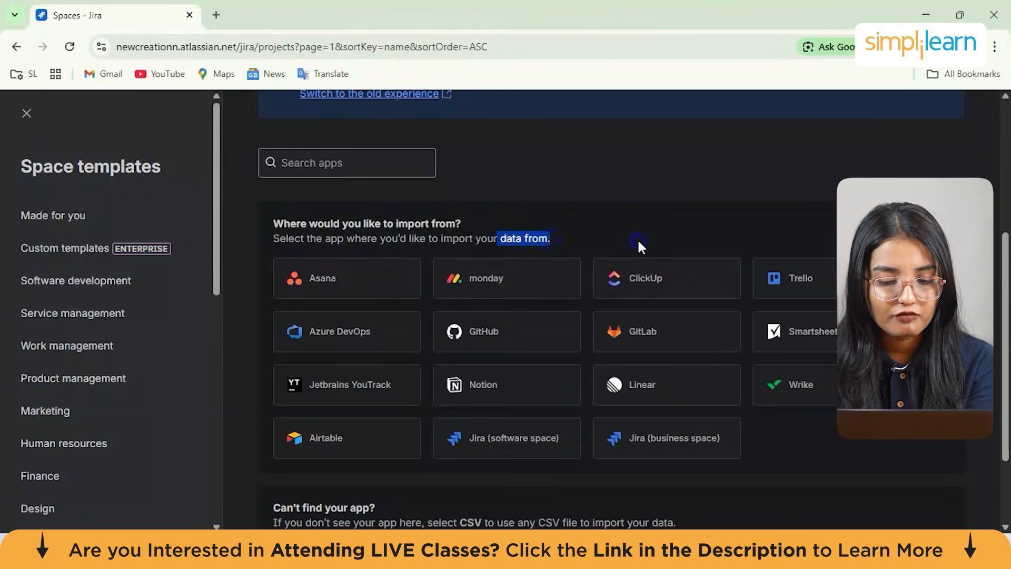
left_click(637, 238)
scroll(638, 238, "down", 2)
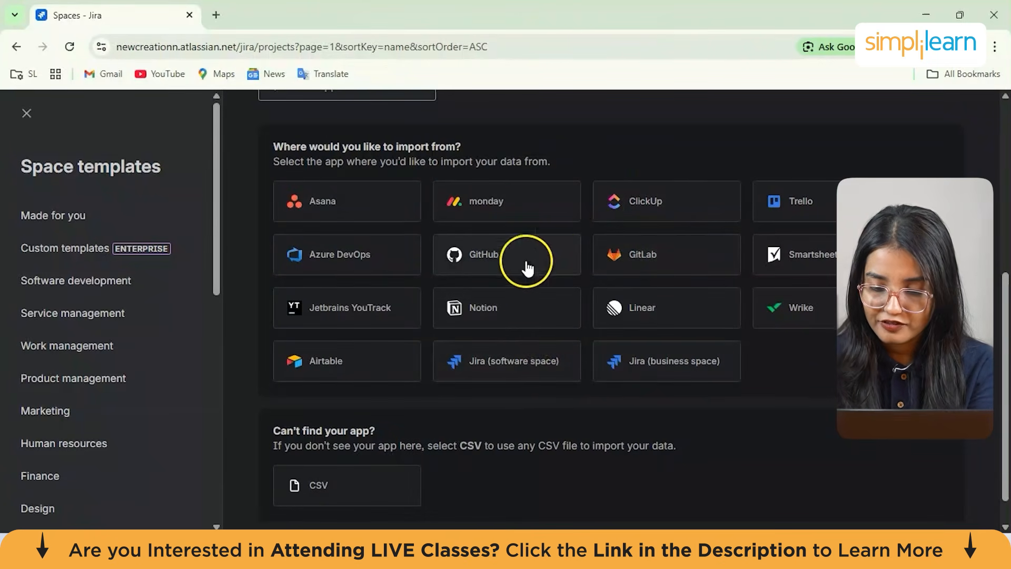
scroll(729, 293, "down", 1)
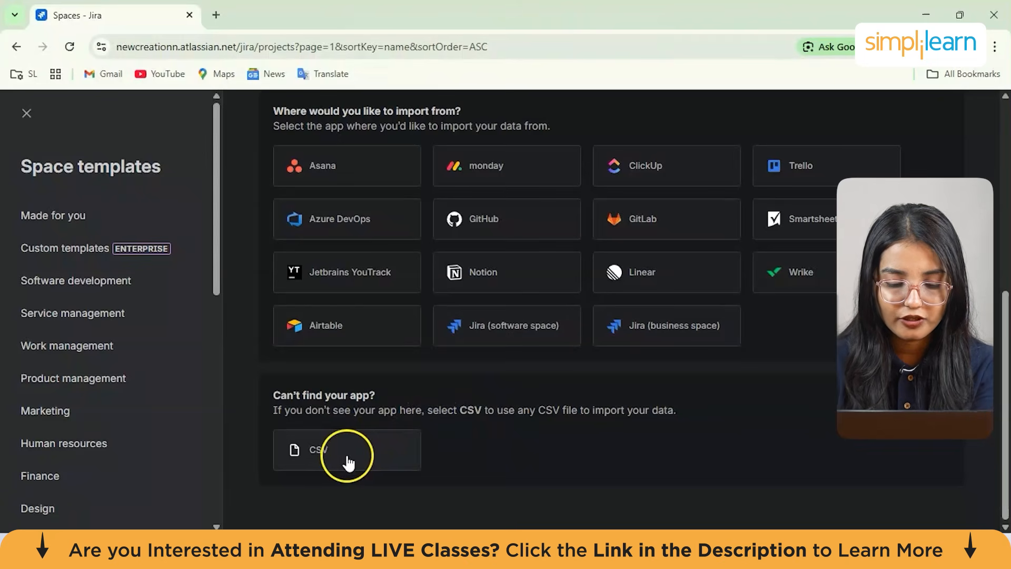
scroll(545, 355, "up", 7)
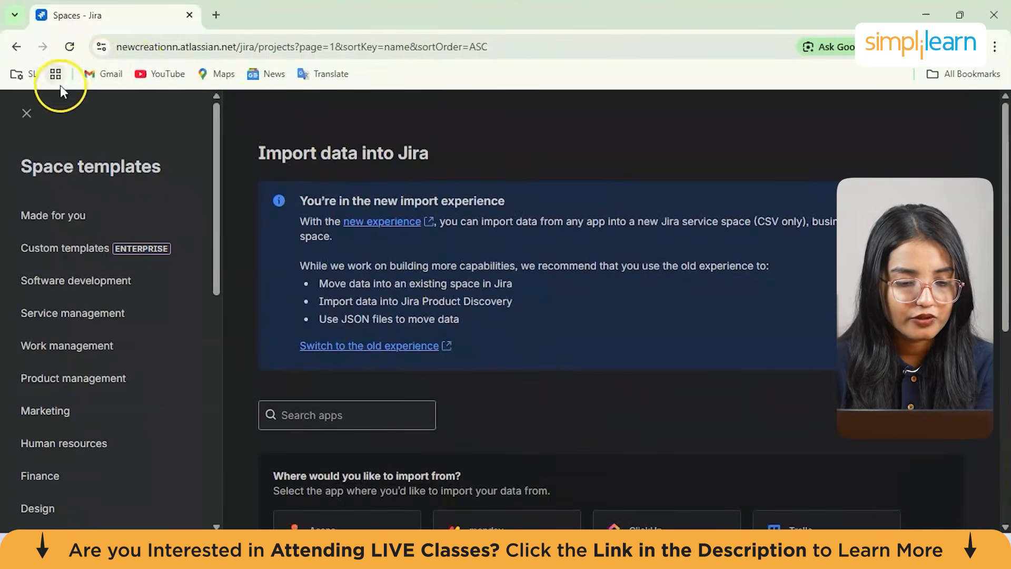
Close the import page and open the Scrum template's details from the Software development templates
left_click(26, 114)
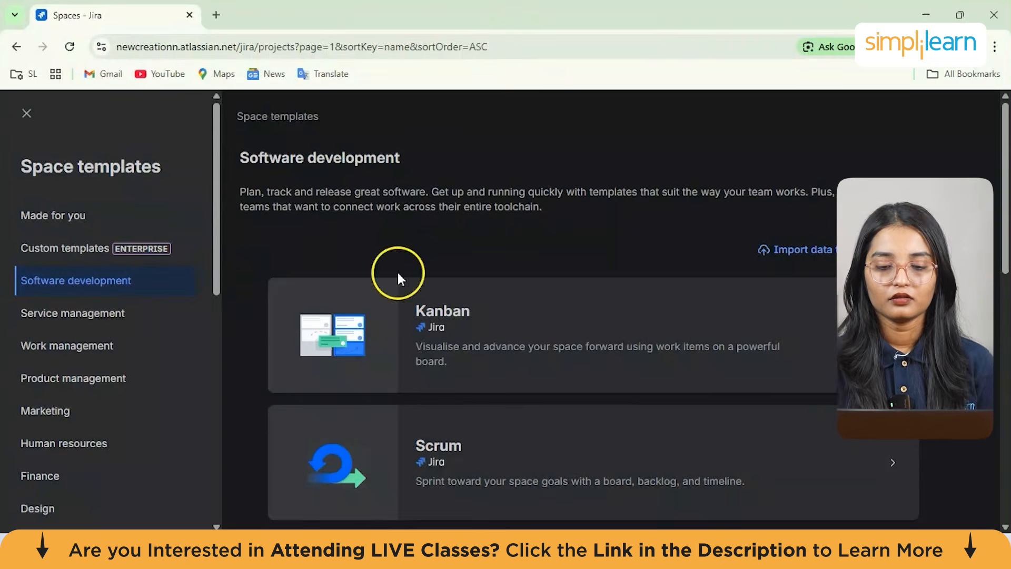
scroll(521, 388, "down", 2)
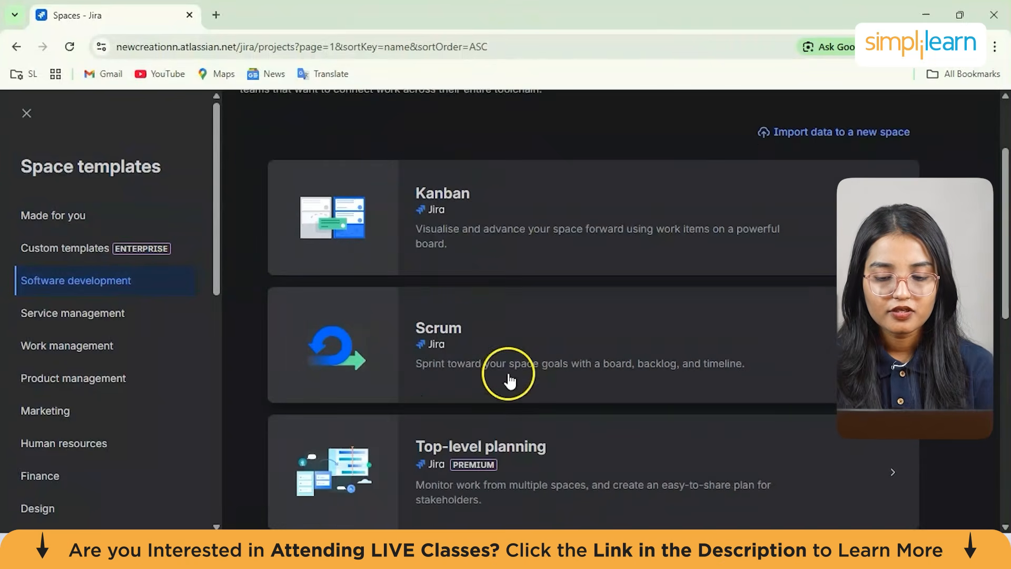
left_click(470, 343)
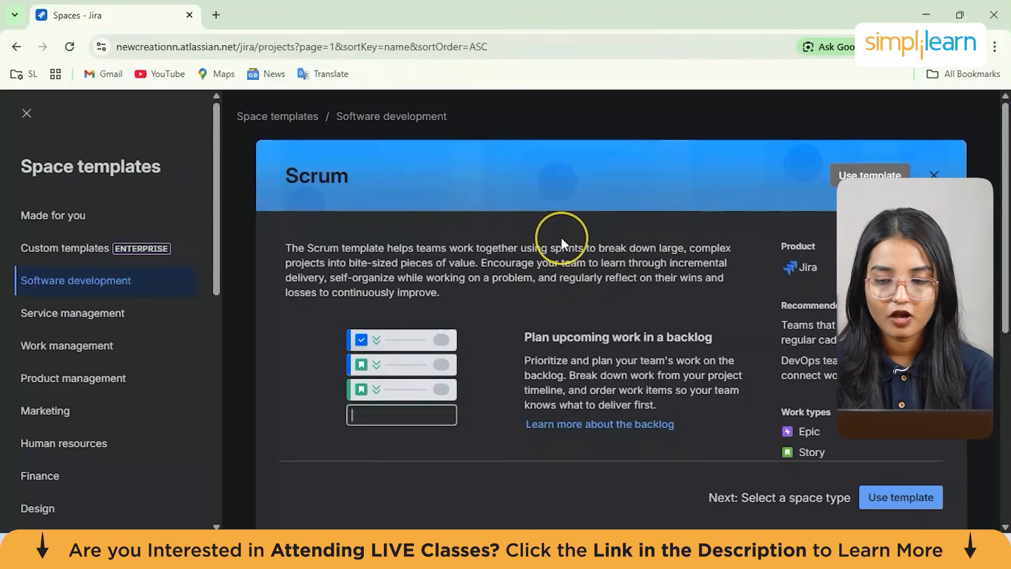
Scroll through the Scrum template details, reviewing backlog, sprints, velocity, work types and workflow sections
scroll(562, 238, "down", 2)
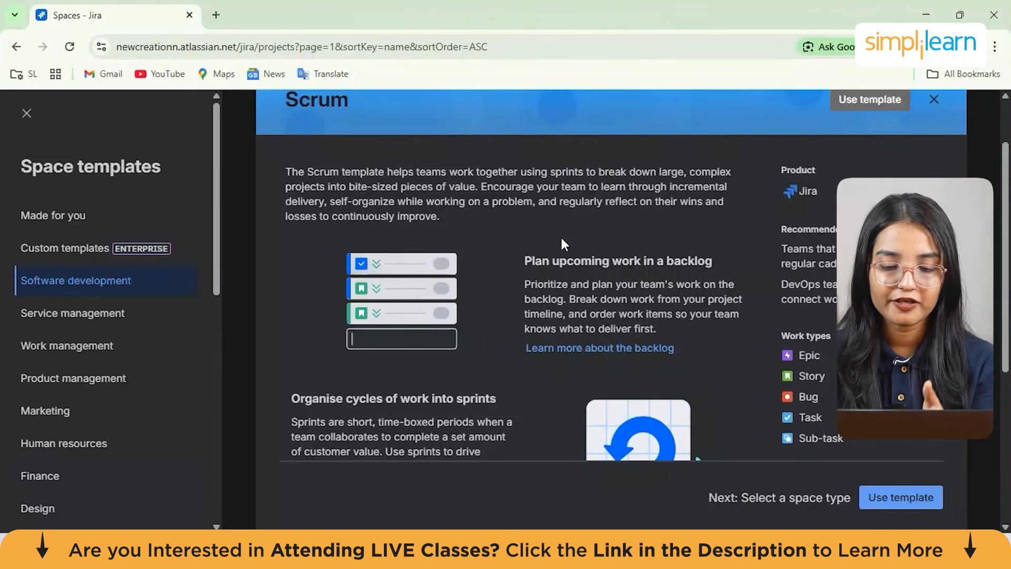
left_click_drag(340, 172, 442, 200)
left_click(443, 199)
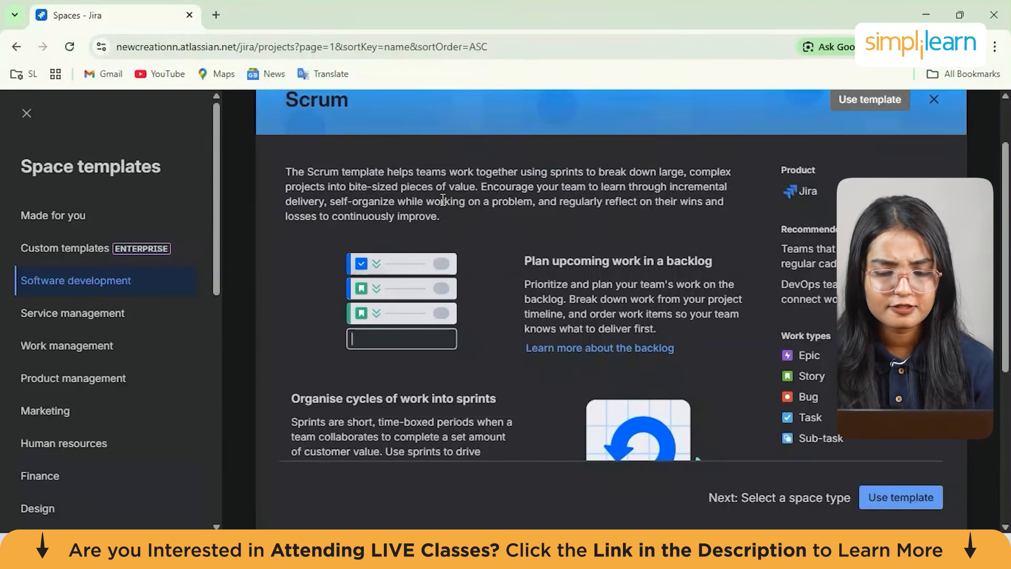
scroll(442, 199, "down", 1)
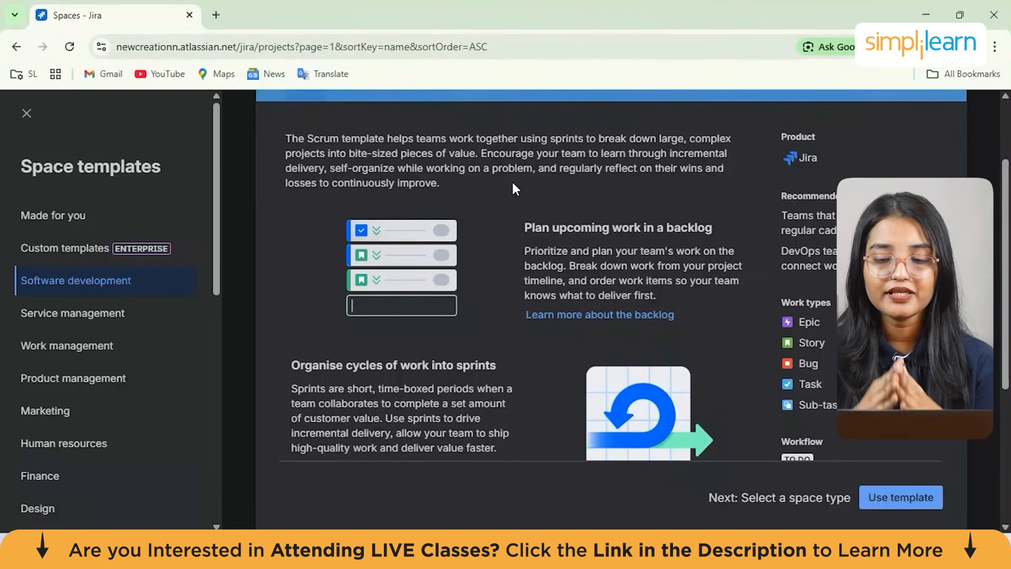
scroll(512, 183, "down", 1)
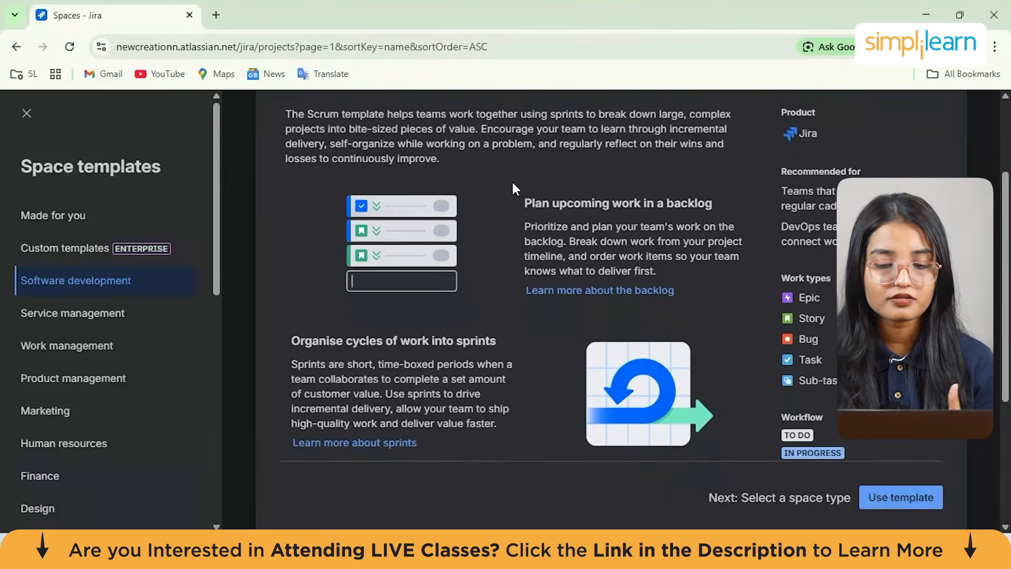
scroll(513, 183, "down", 2)
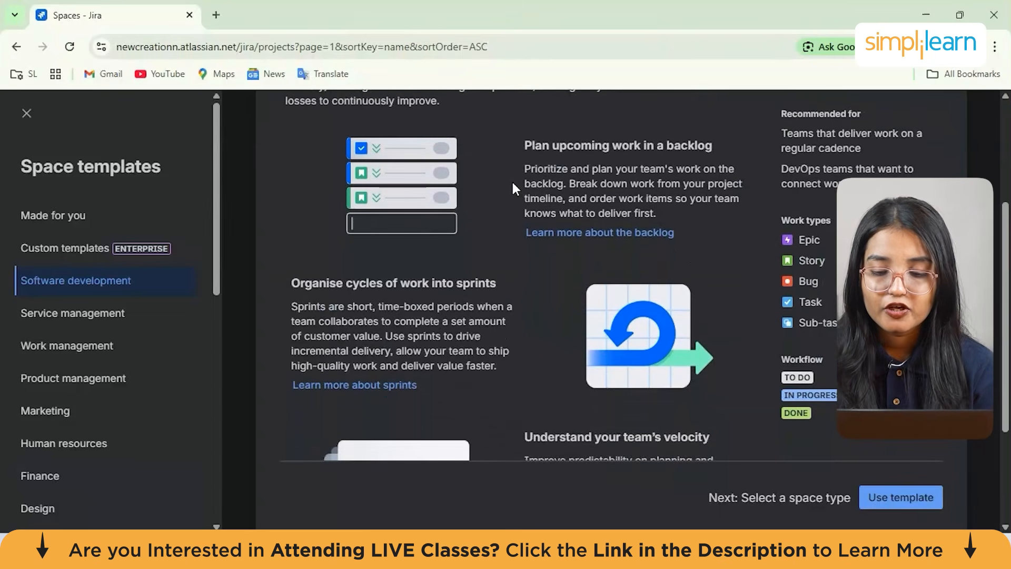
scroll(512, 188, "down", 3)
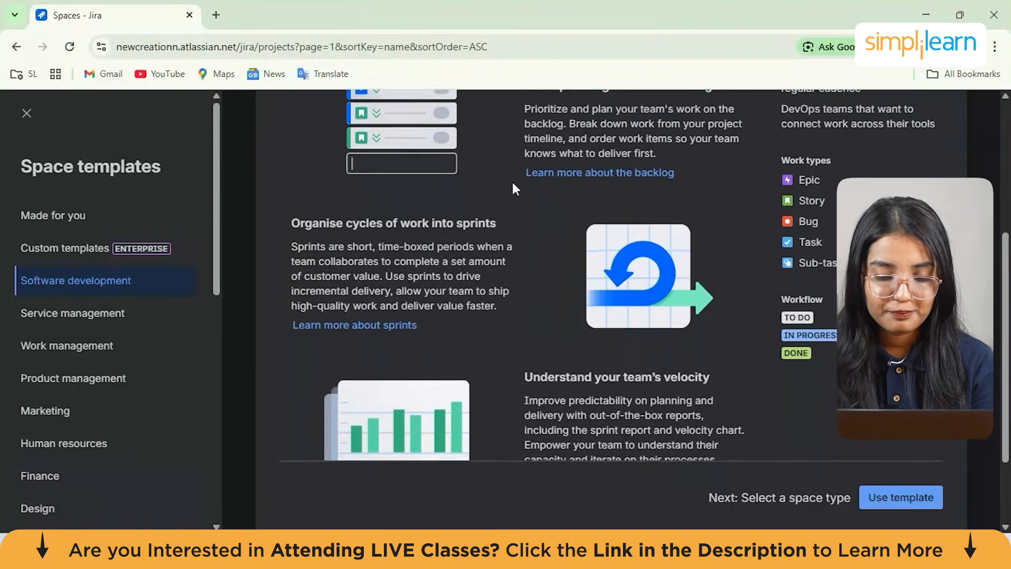
scroll(485, 233, "up", 3)
scroll(401, 182, "up", 1)
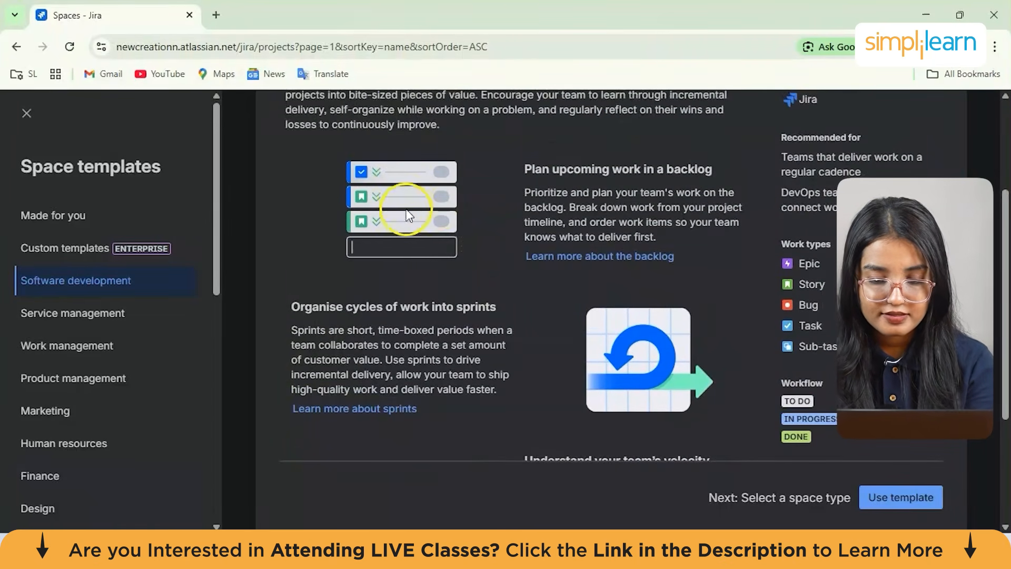
scroll(414, 220, "down", 2)
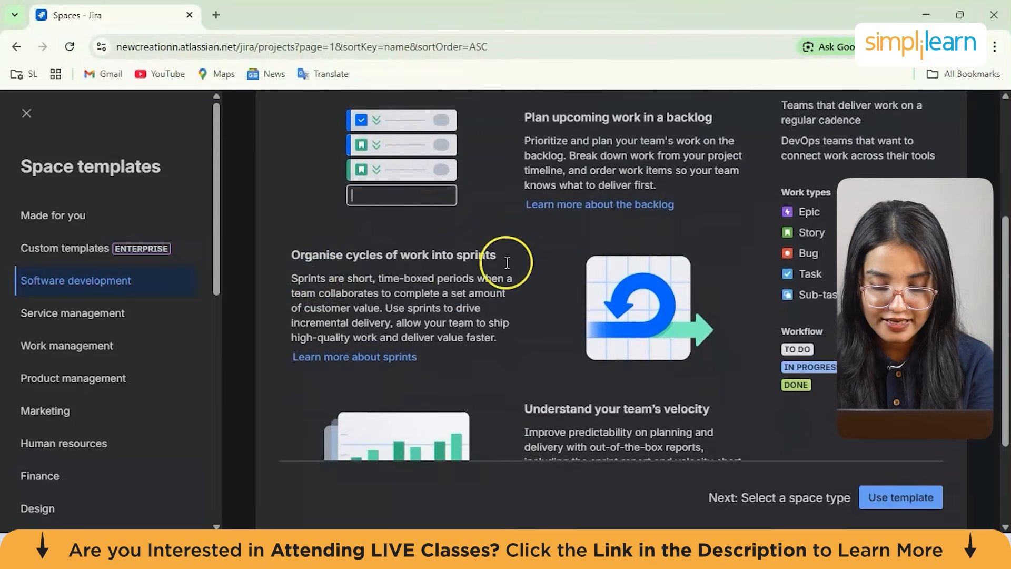
scroll(505, 266, "down", 3)
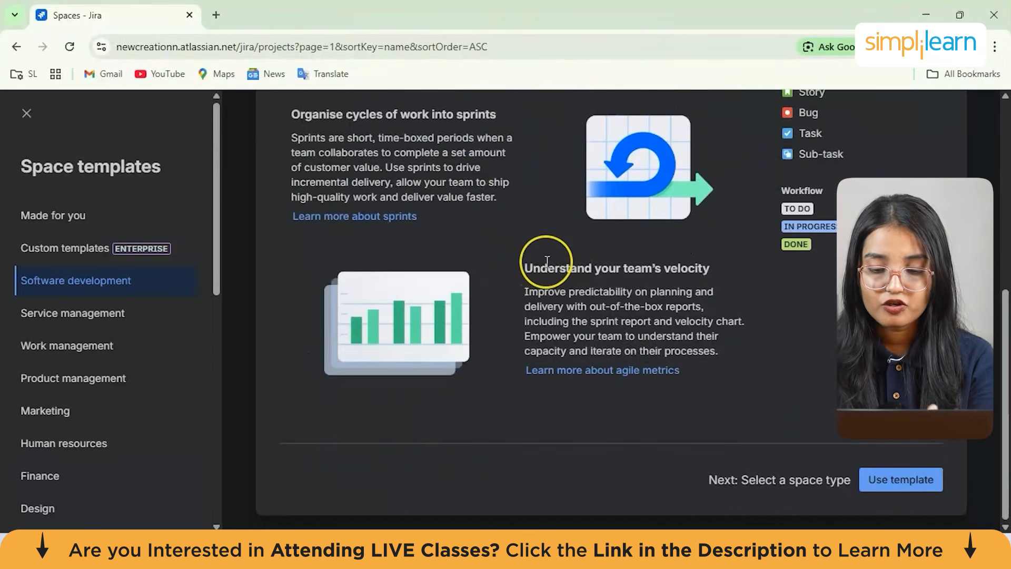
scroll(547, 261, "up", 3)
scroll(546, 261, "up", 1)
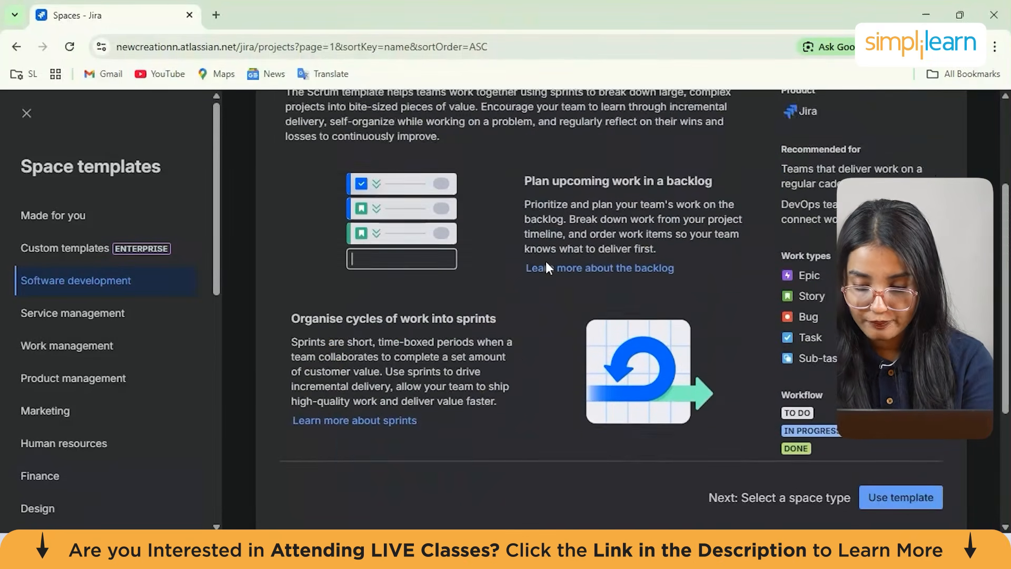
scroll(546, 261, "down", 1)
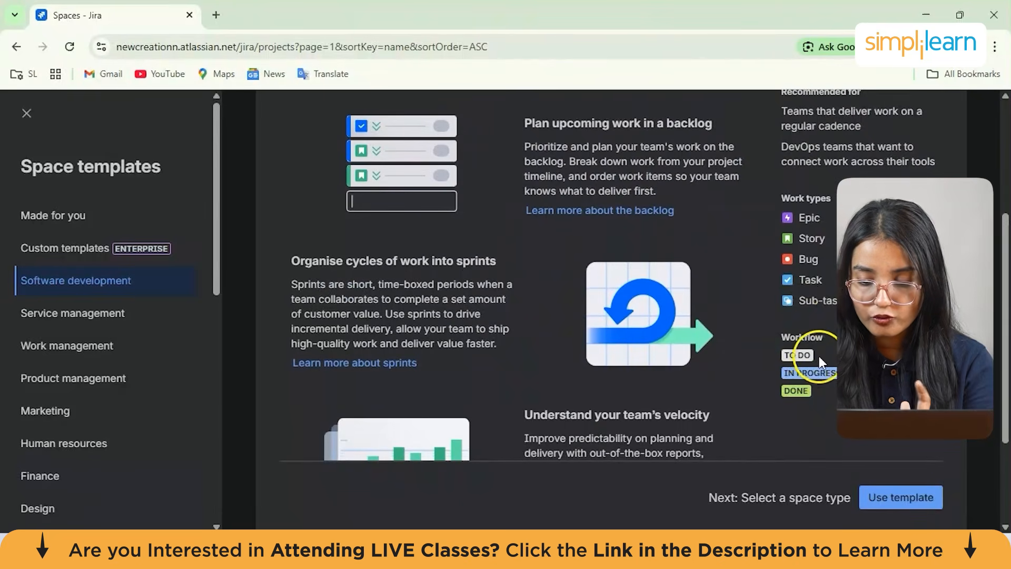
scroll(807, 337, "up", 1)
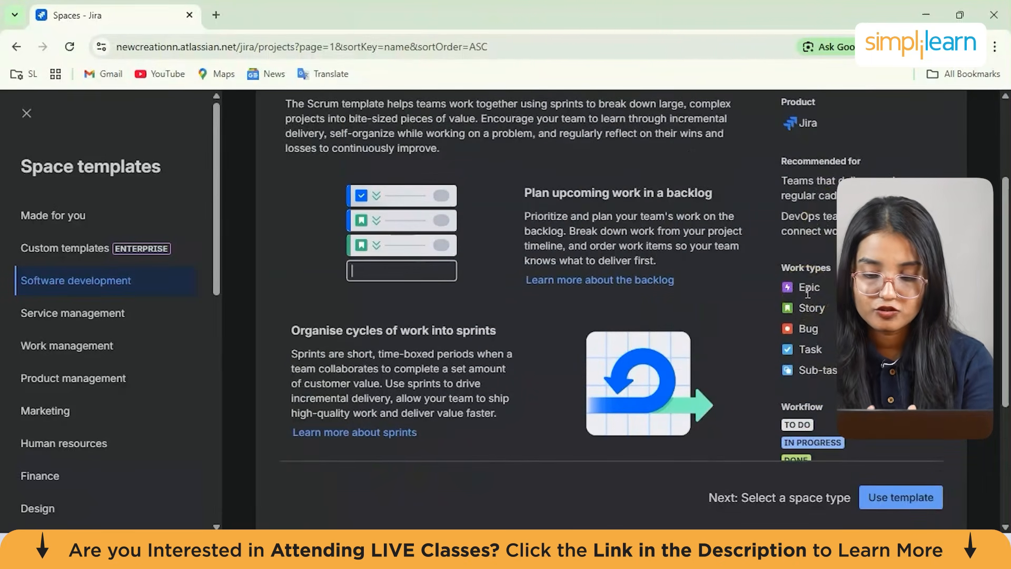
scroll(808, 293, "up", 1)
scroll(808, 293, "up", 2)
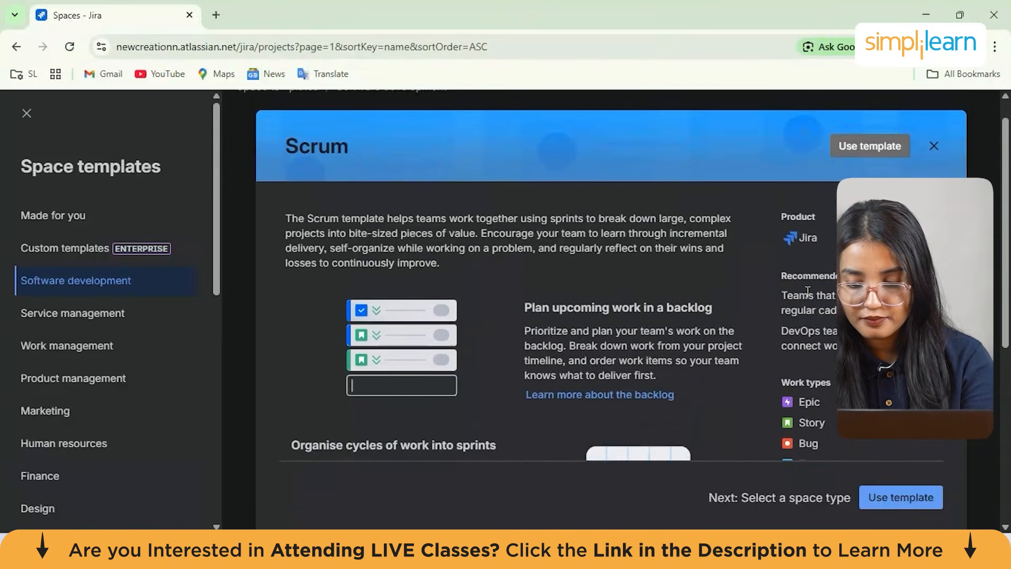
scroll(809, 298, "down", 1)
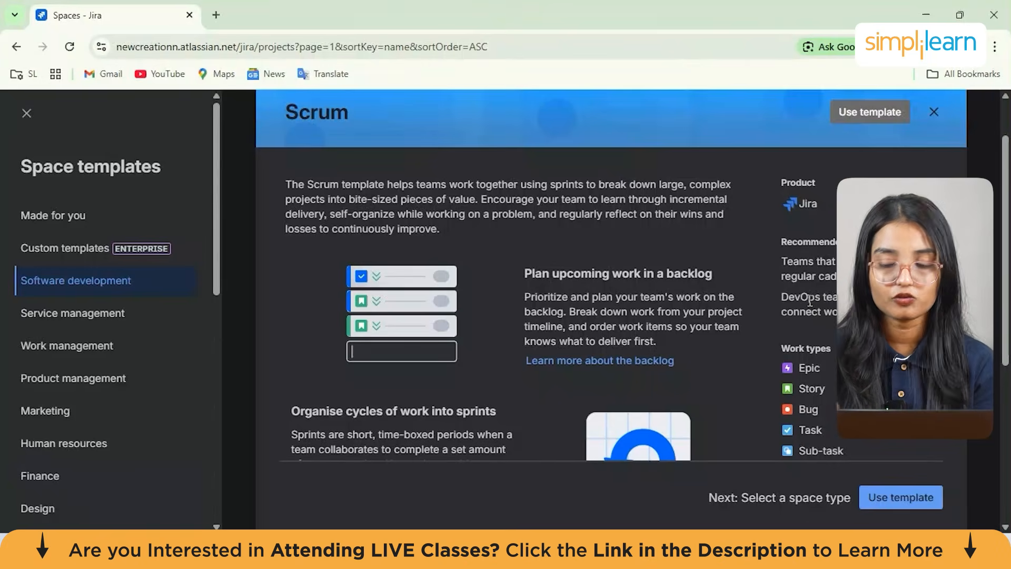
Choose to use the Scrum template for a new space
scroll(810, 301, "down", 4)
scroll(810, 300, "up", 5)
left_click(874, 184)
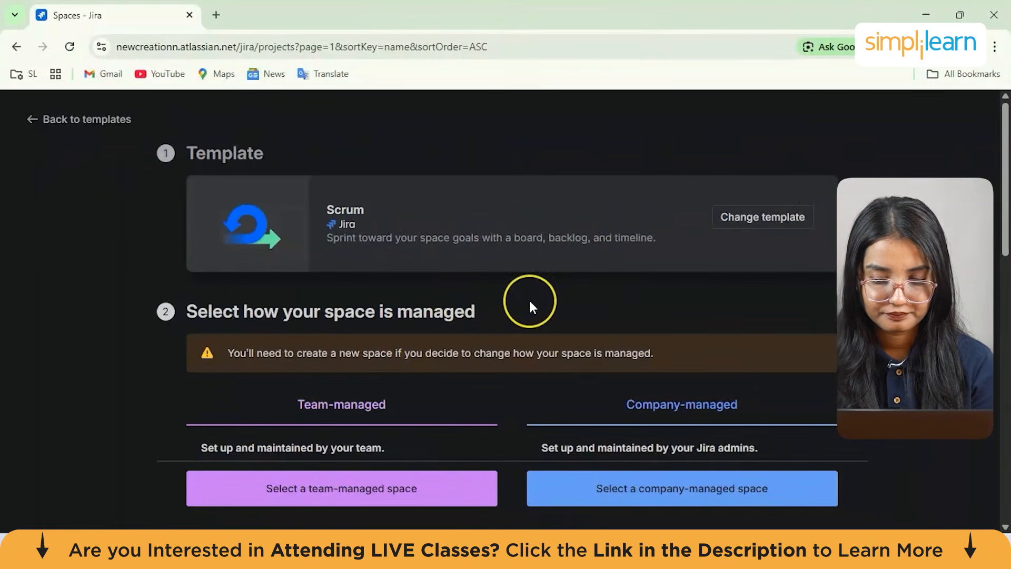
Compare the team-managed and company-managed space options, including their configuration and feature lists
scroll(529, 299, "down", 2)
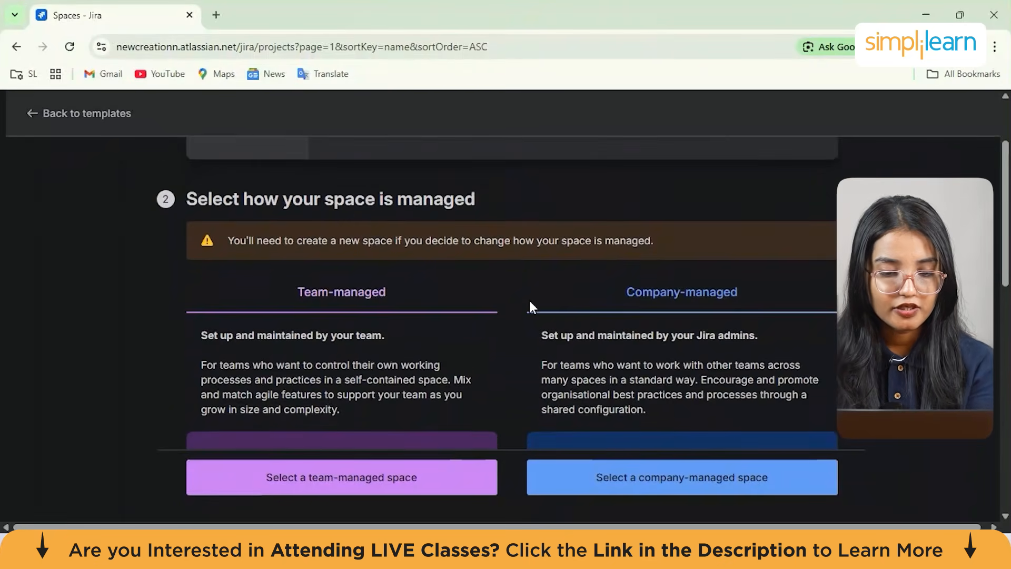
scroll(529, 298, "down", 1)
scroll(529, 299, "down", 1)
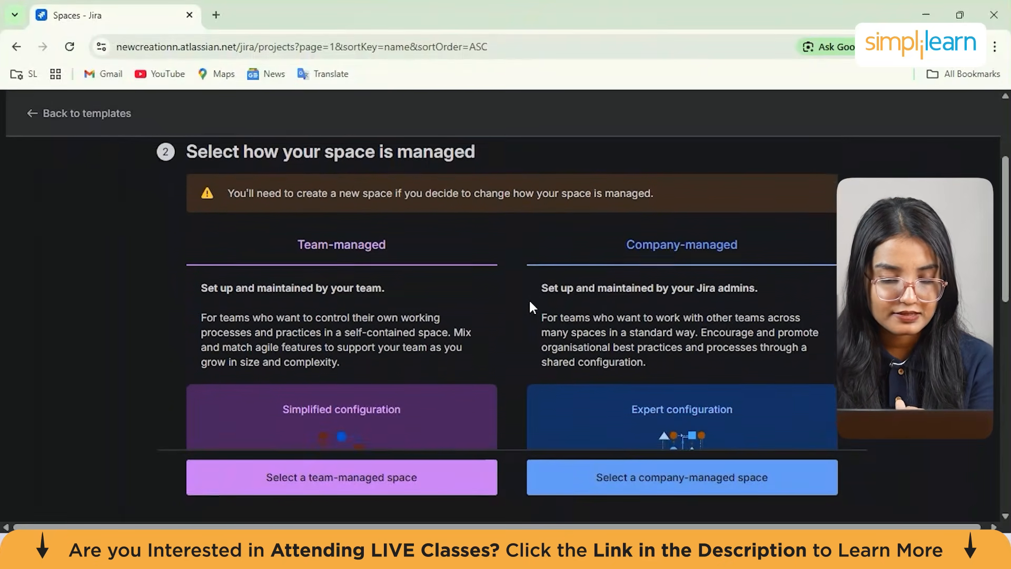
scroll(529, 299, "down", 1)
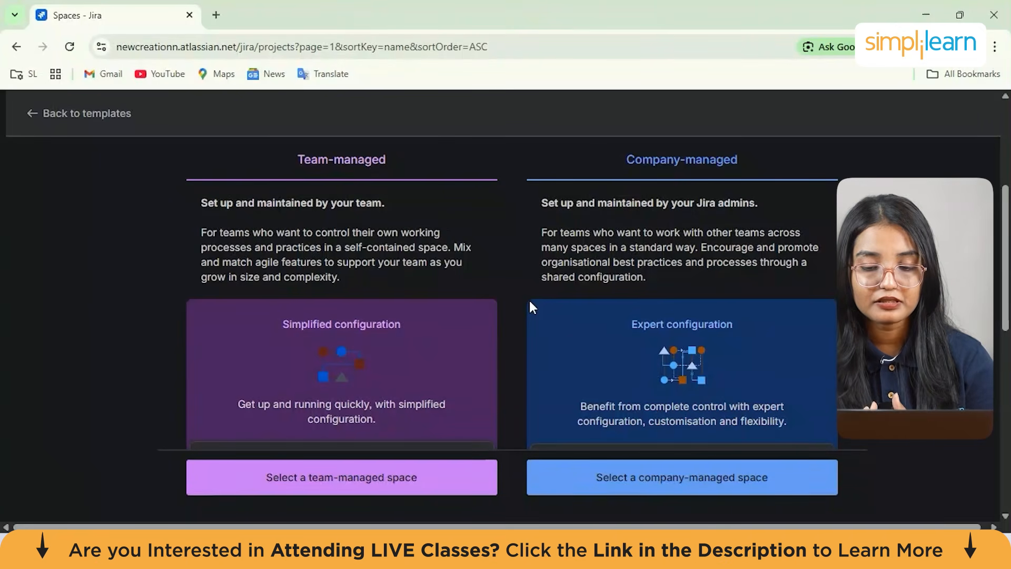
scroll(530, 301, "down", 1)
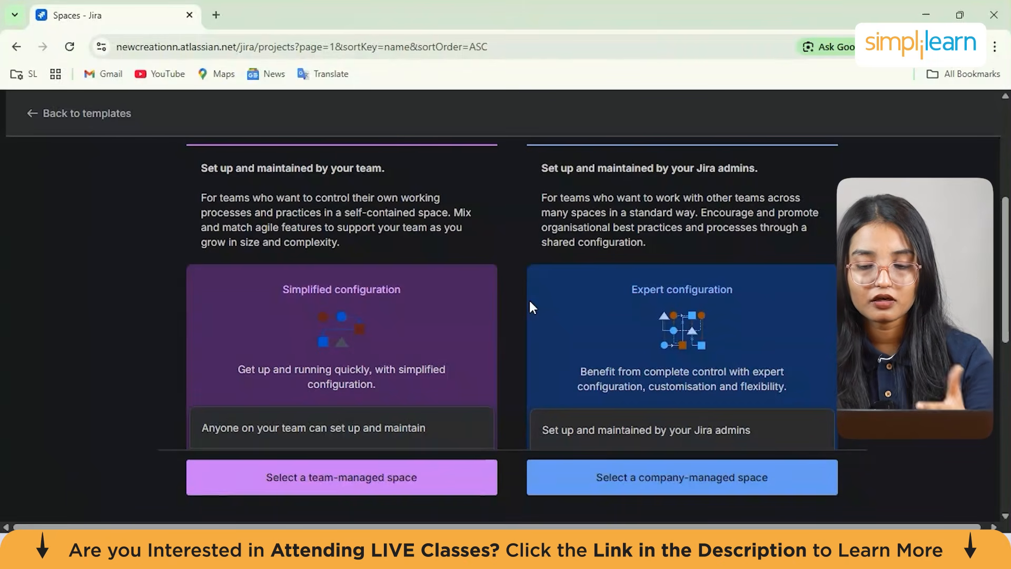
scroll(529, 308, "down", 1)
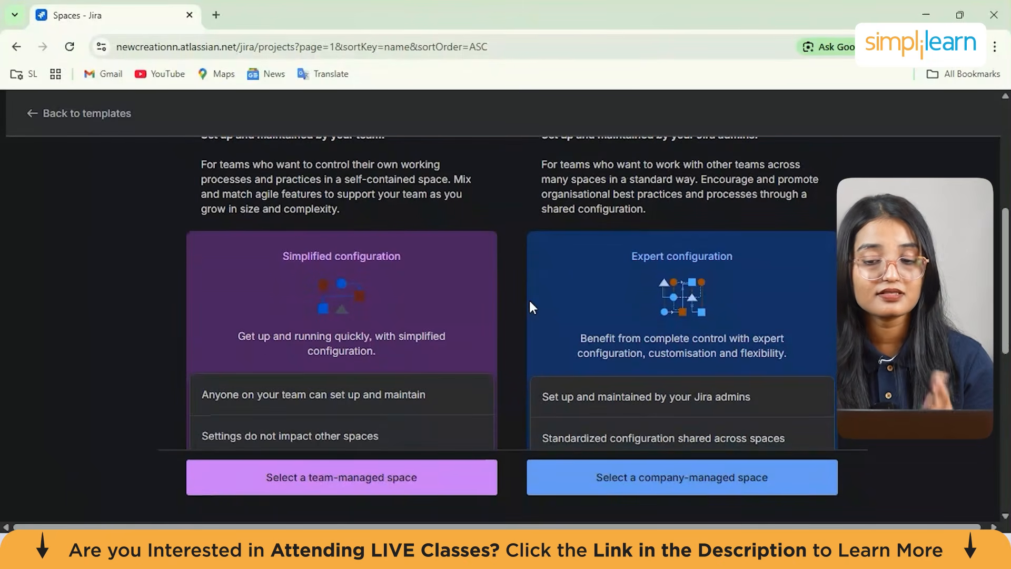
scroll(529, 307, "down", 1)
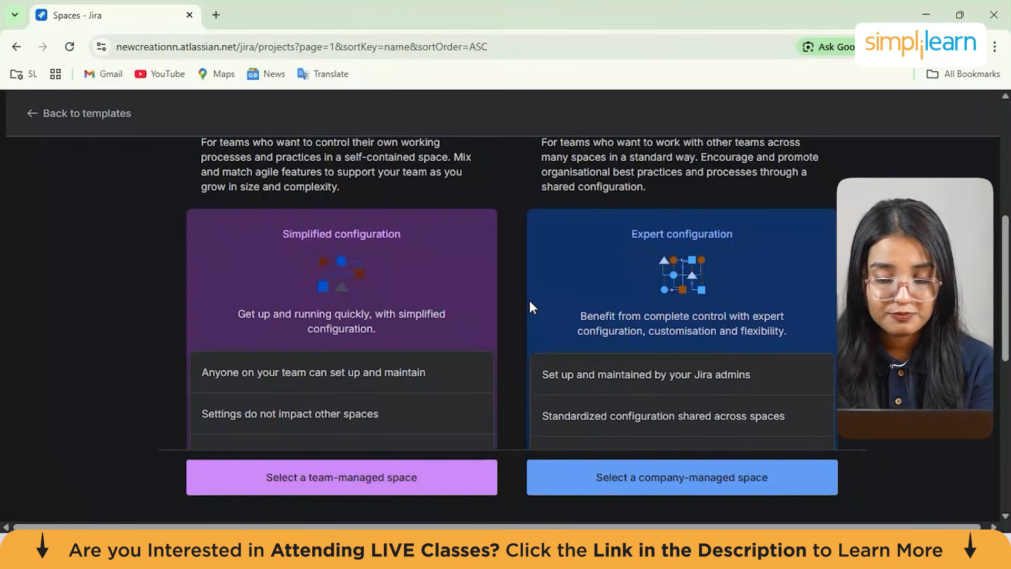
scroll(530, 302, "up", 1)
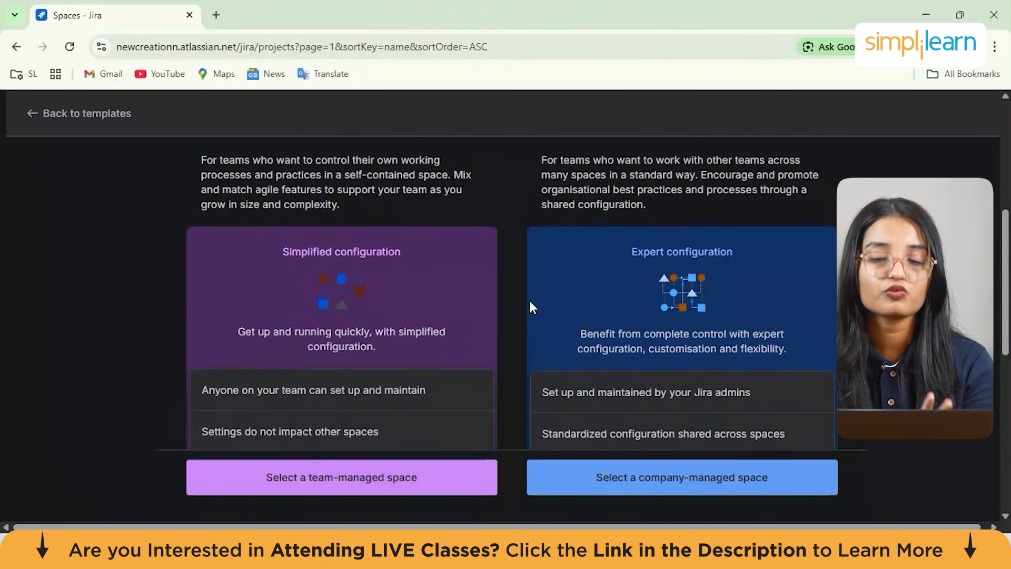
scroll(530, 304, "up", 3)
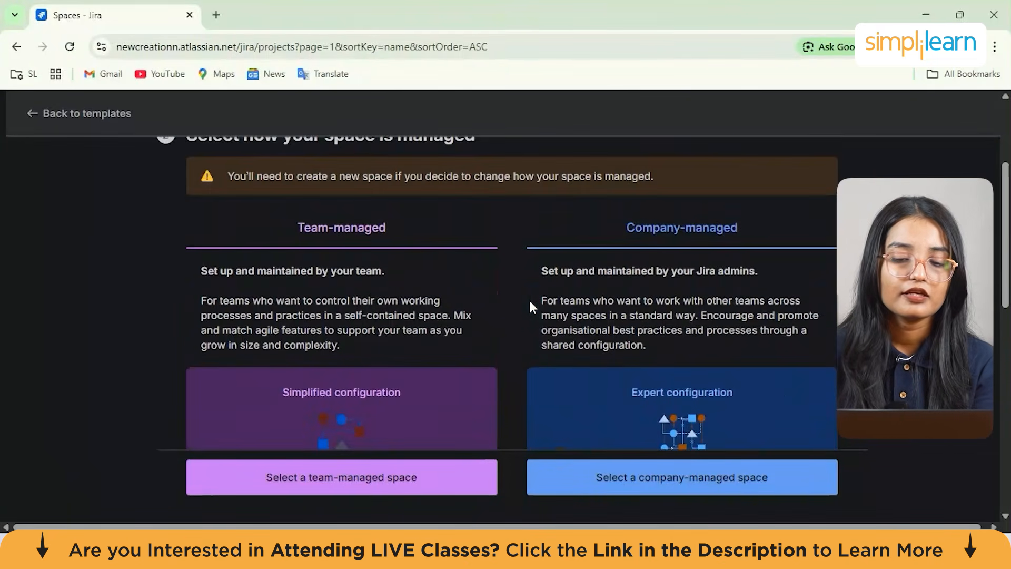
scroll(529, 298, "down", 2)
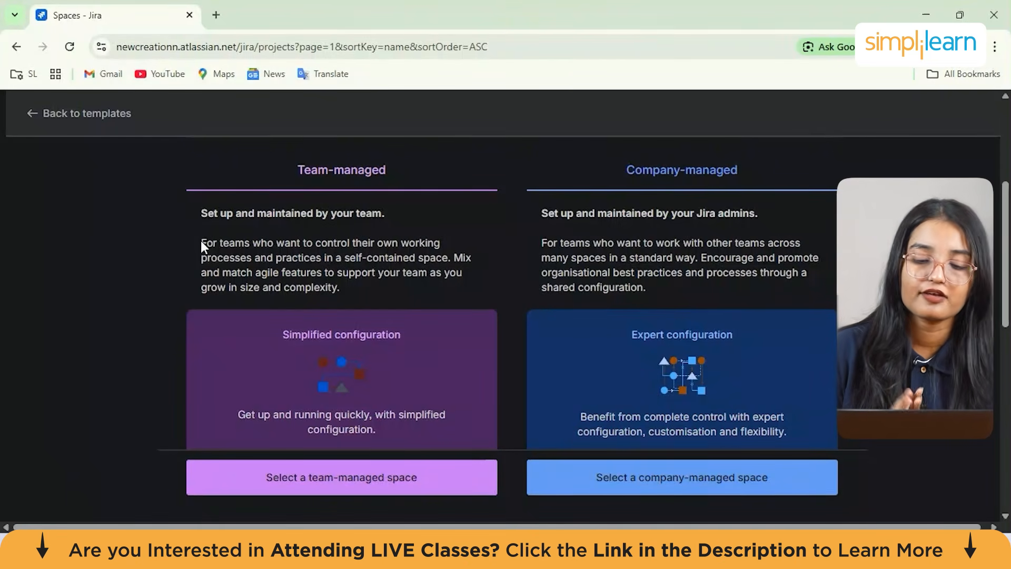
scroll(200, 240, "down", 5)
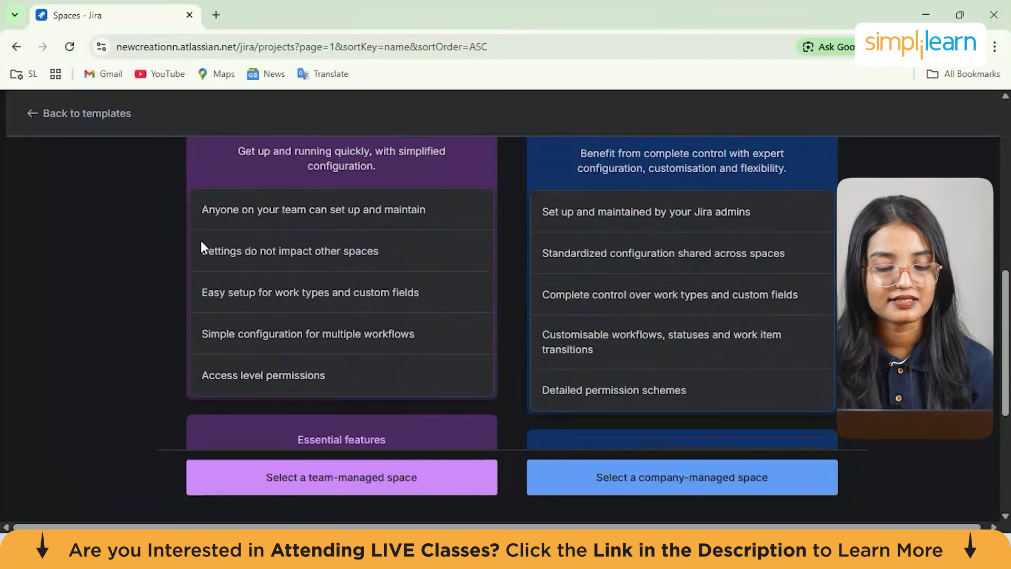
scroll(384, 321, "up", 2)
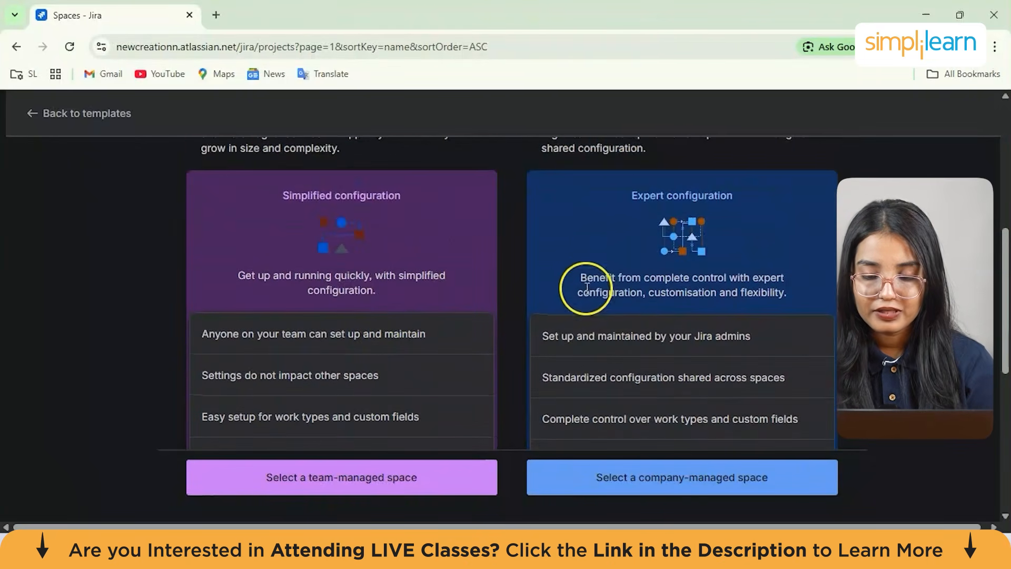
scroll(582, 289, "up", 2)
scroll(582, 287, "down", 3)
scroll(587, 289, "down", 5)
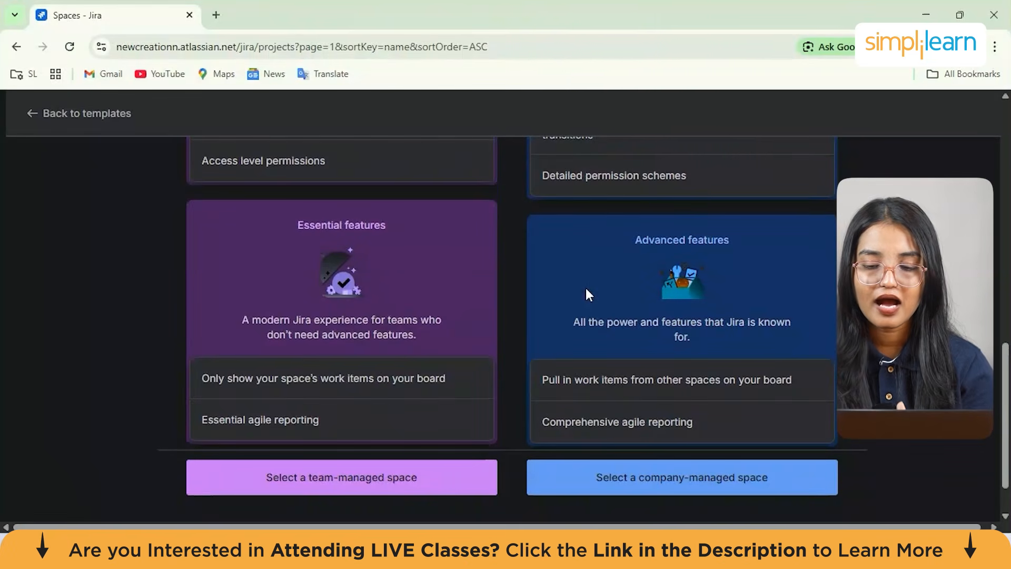
scroll(586, 288, "up", 3)
Select a company-managed space and name it ProjectABC
left_click(627, 495)
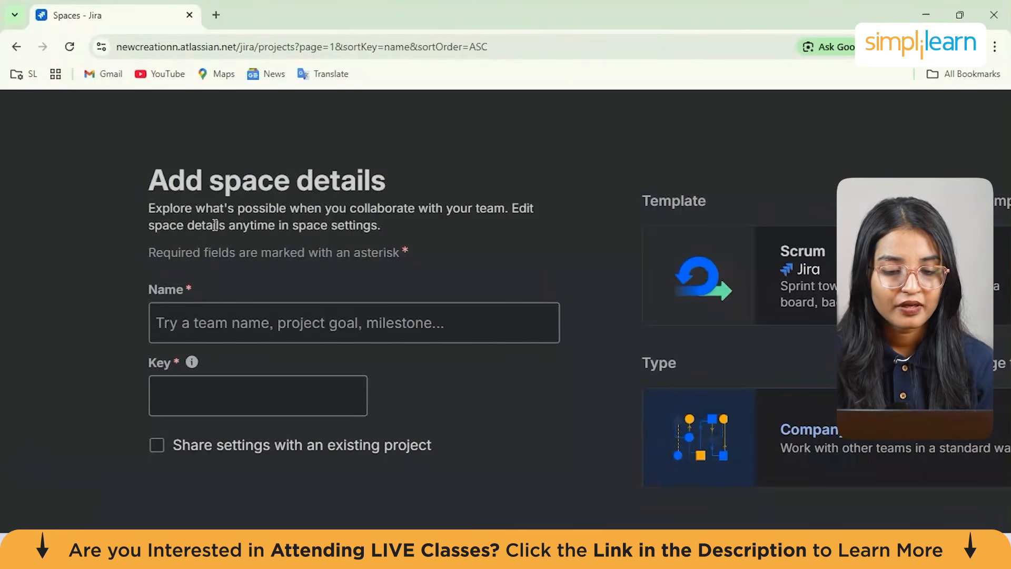
left_click(191, 319)
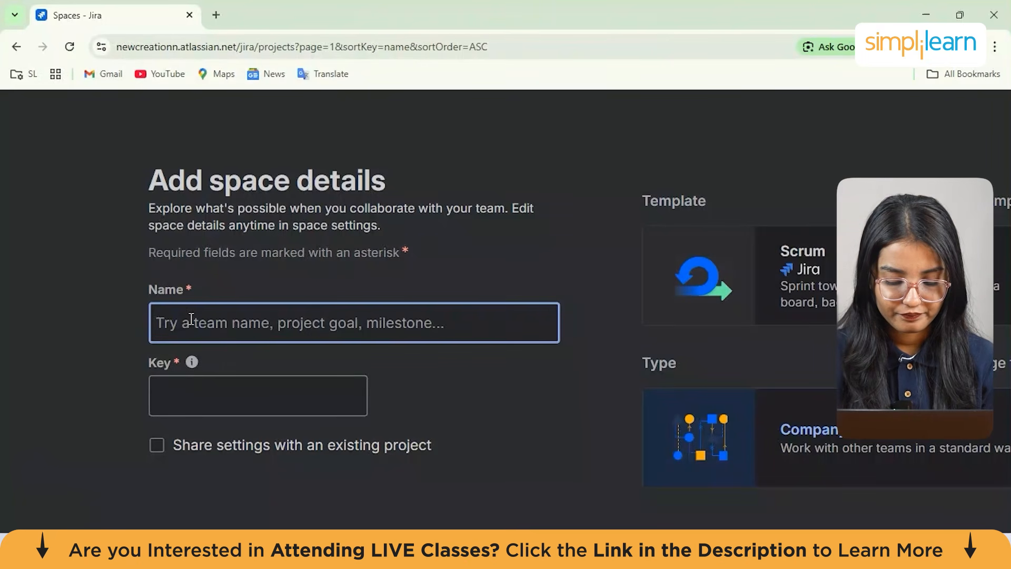
type("ProjectABC")
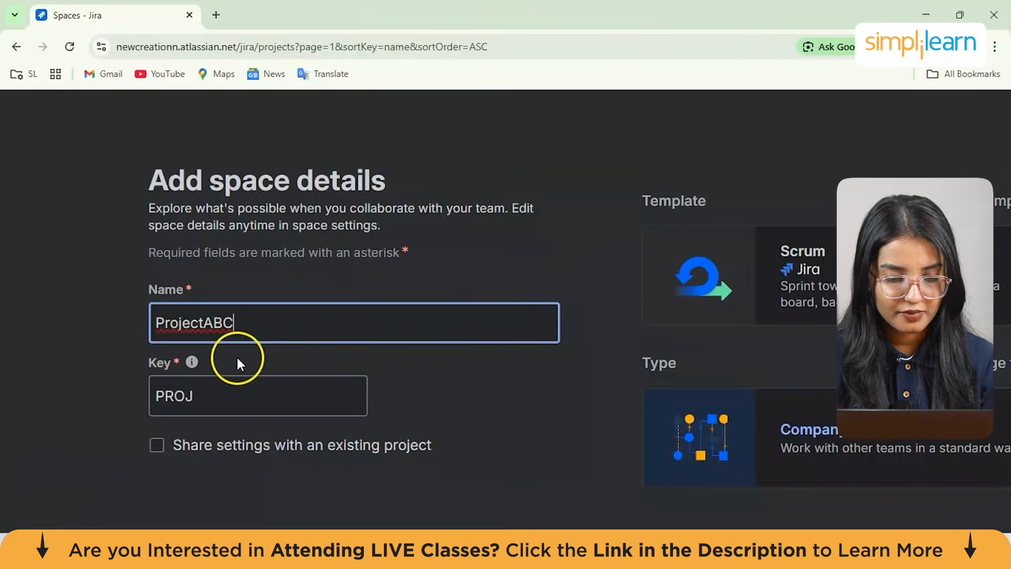
scroll(236, 355, "down", 2)
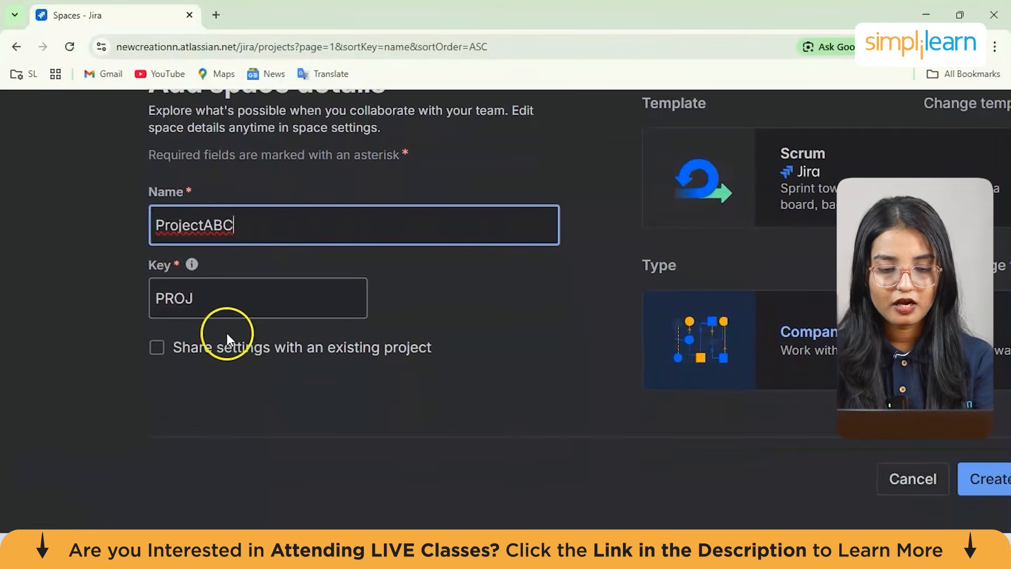
scroll(206, 325, "down", 1)
scroll(206, 325, "down", 2)
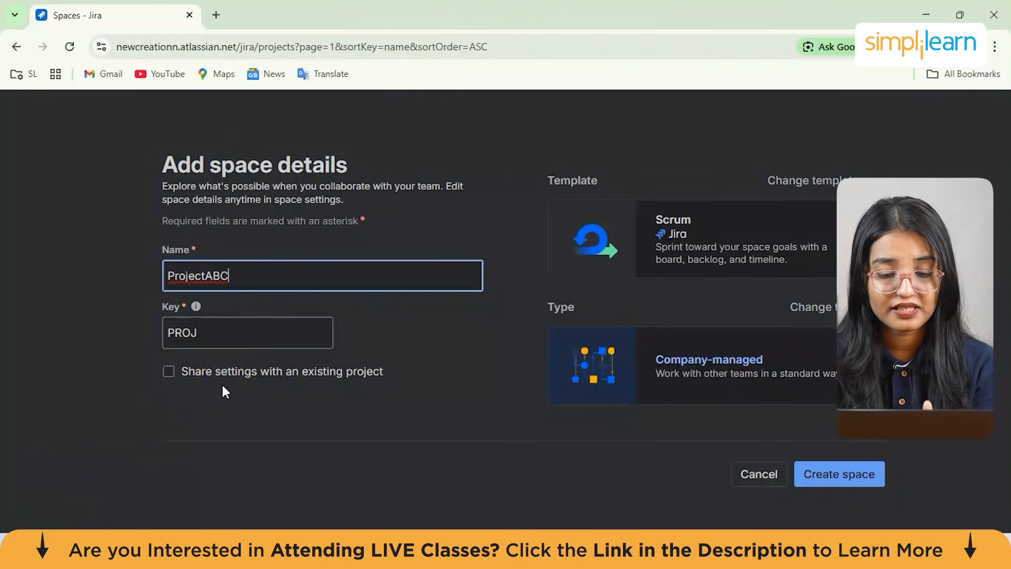
left_click(167, 373)
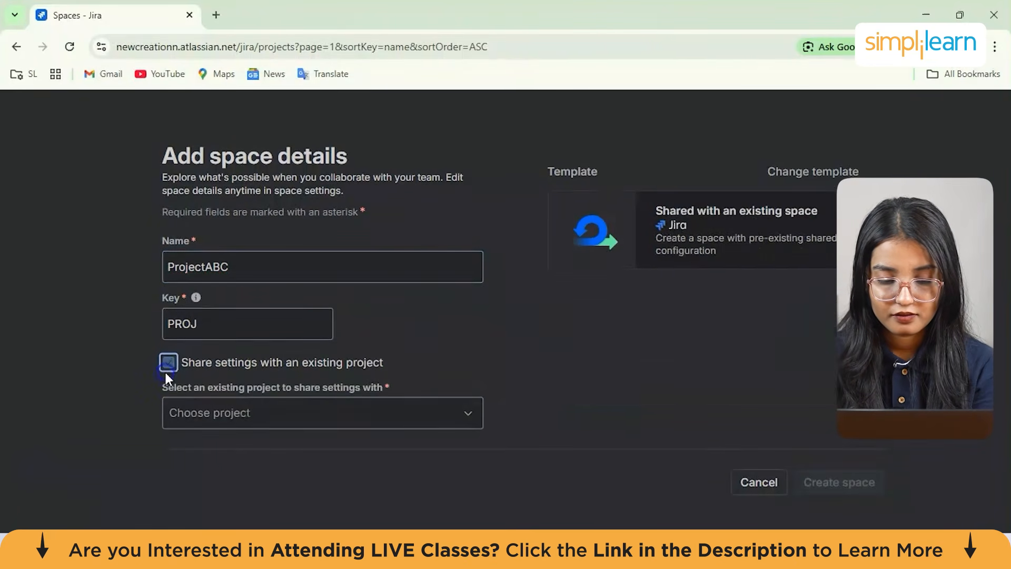
left_click(168, 364)
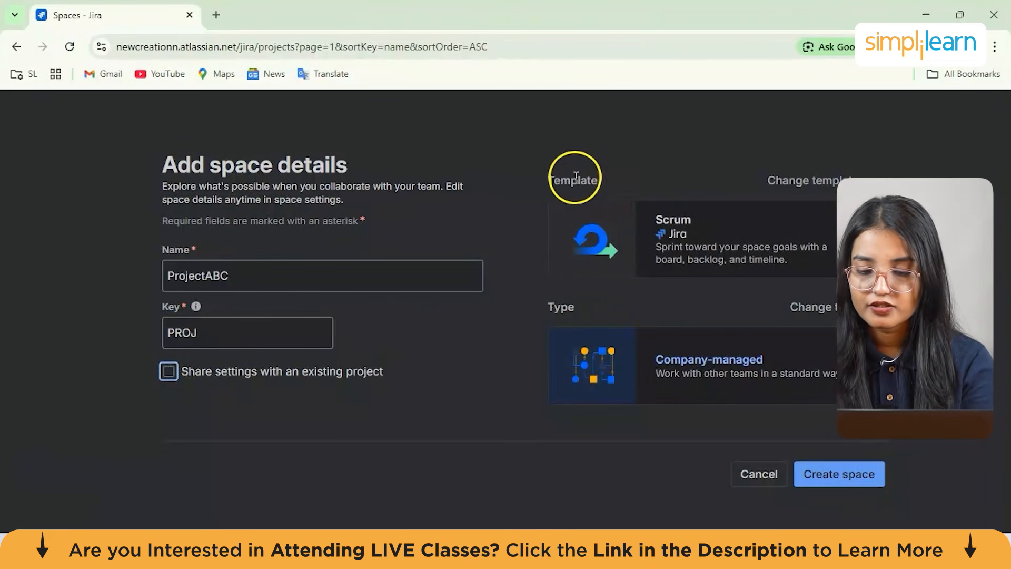
Create the ProjectABC space with the Scrum template and company-managed type
left_click_drag(554, 179, 877, 179)
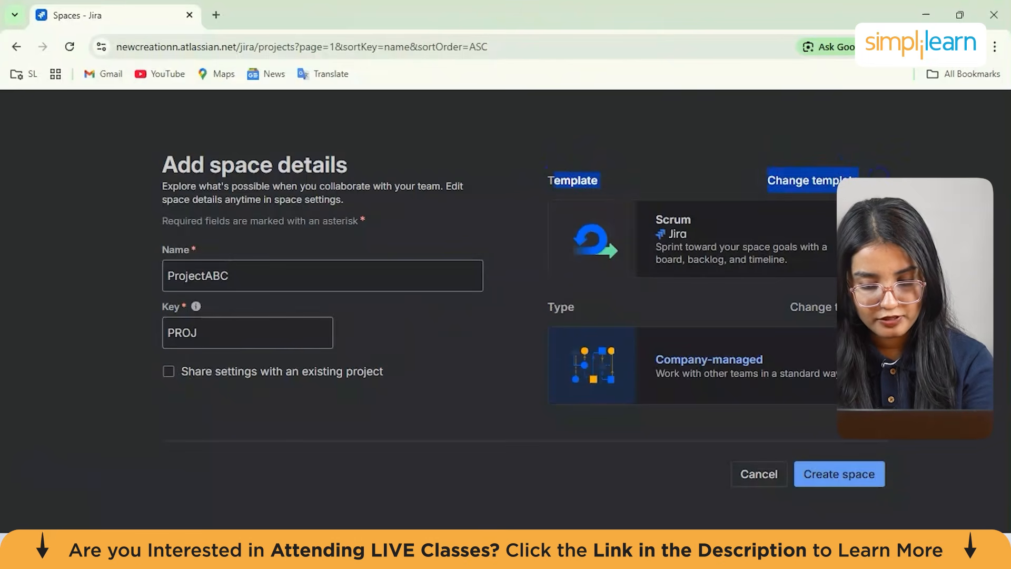
left_click(878, 176)
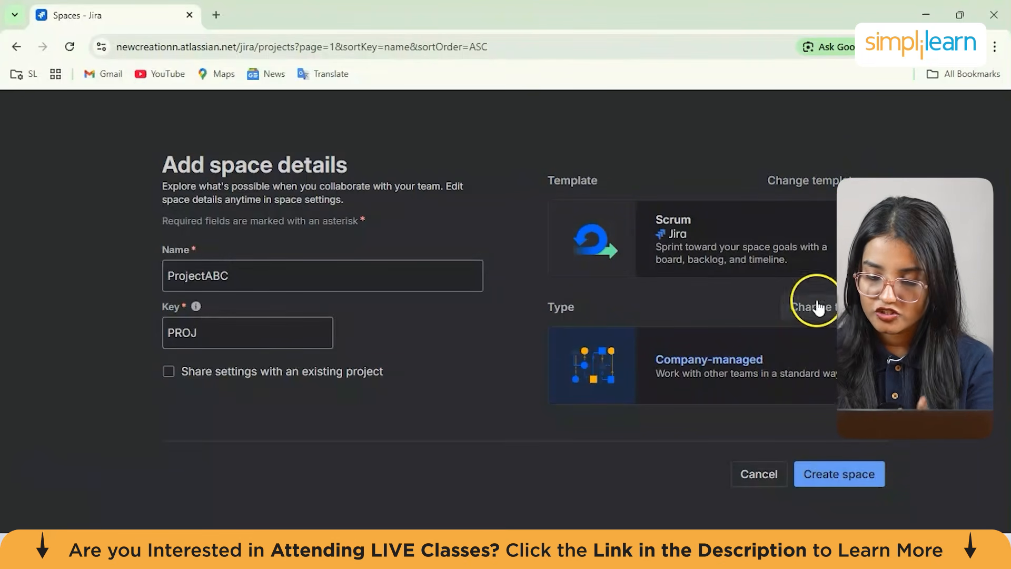
left_click(857, 475)
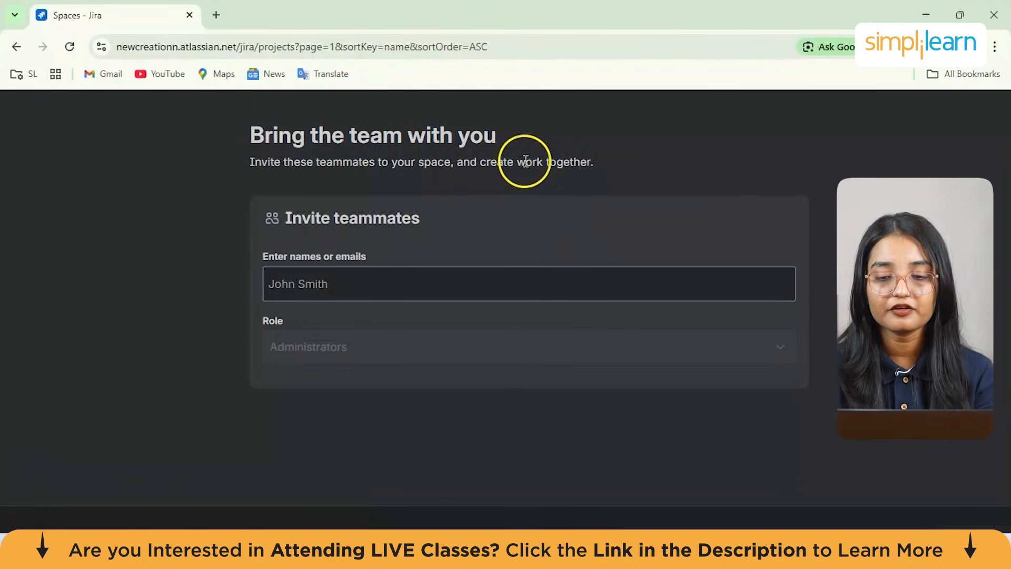
Skip inviting teammates to the new space without adding anyone
left_click(394, 289)
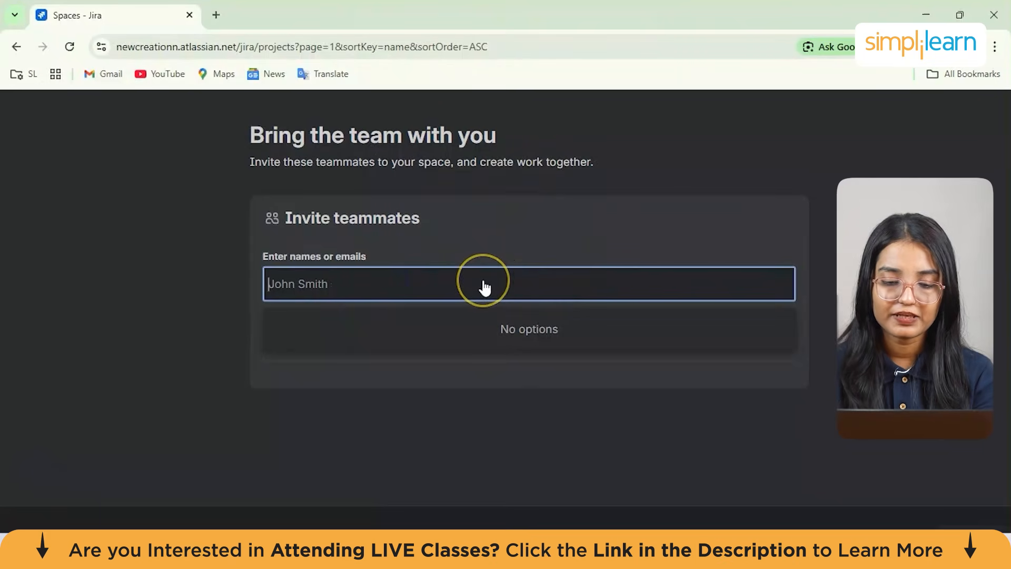
left_click(170, 368)
left_click(335, 351)
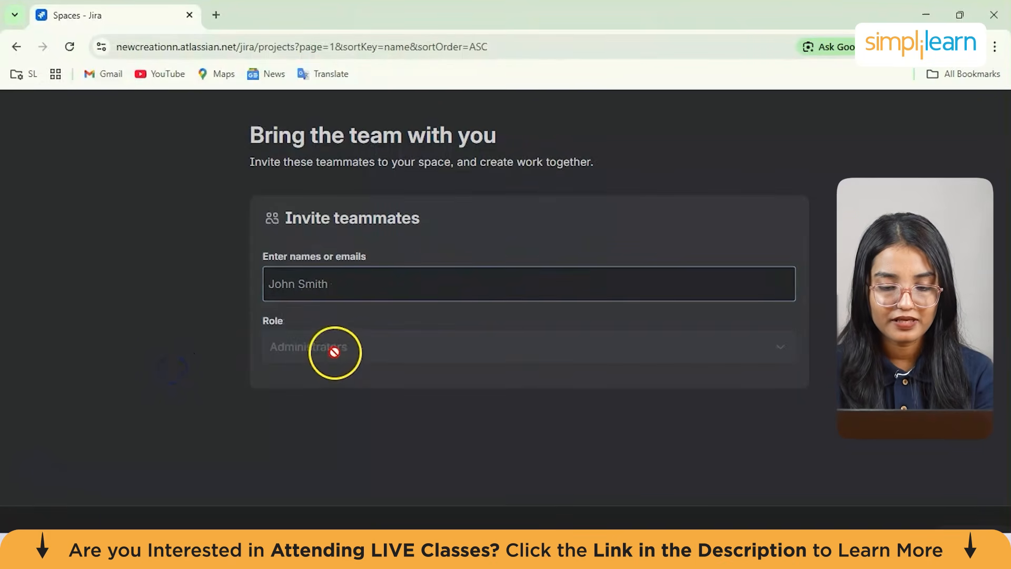
left_click(260, 313)
left_click(218, 290)
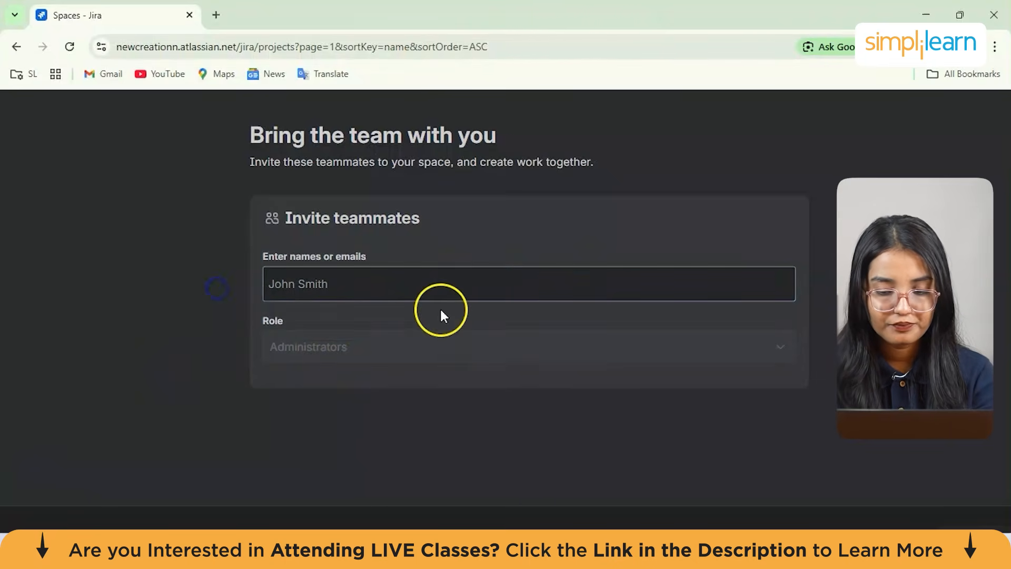
scroll(441, 310, "down", 1)
left_click(905, 500)
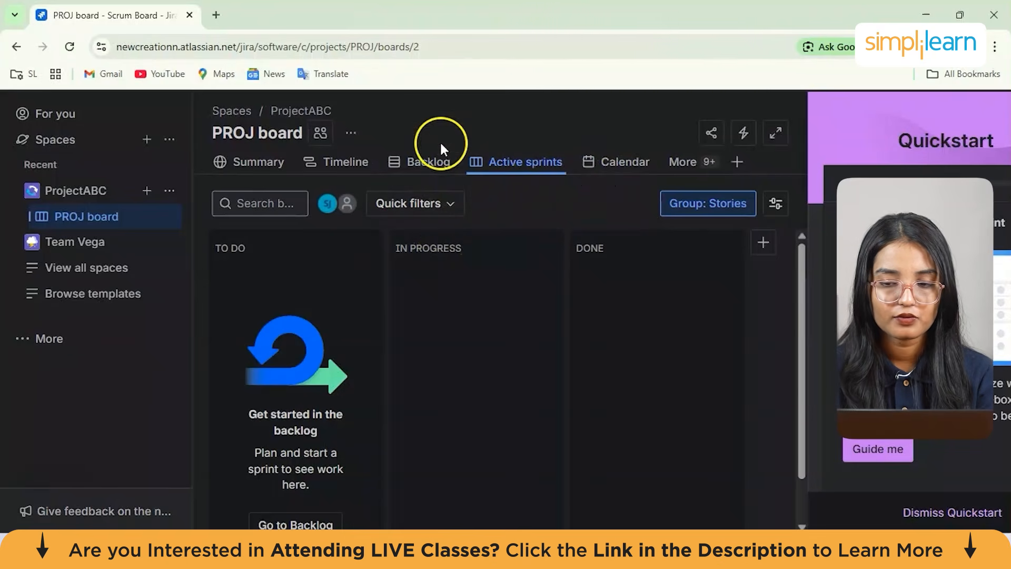
Dismiss the Quickstart panel on the new PROJ board
left_click(943, 512)
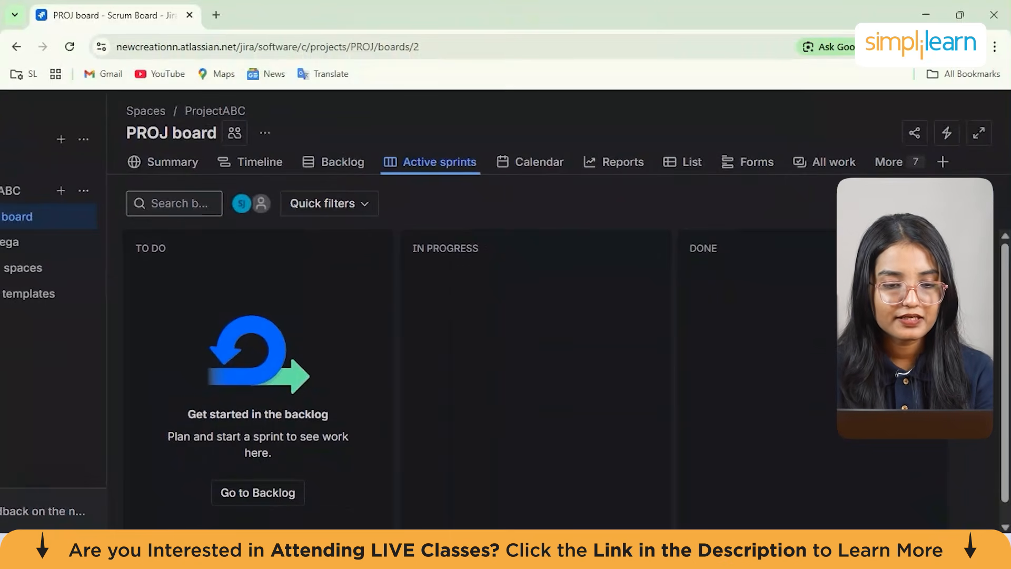
scroll(506, 311, "up", 1)
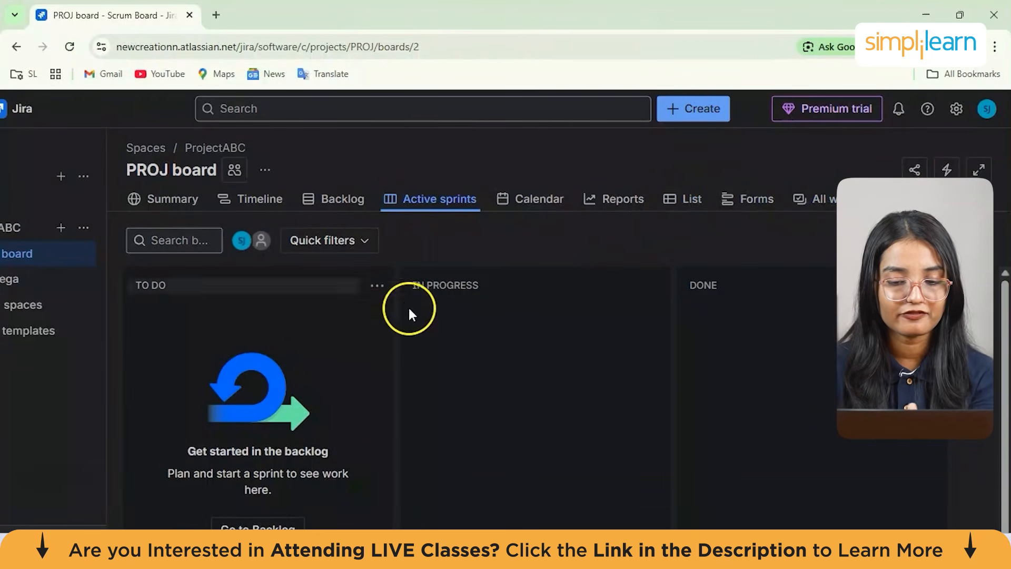
scroll(427, 330, "down", 1)
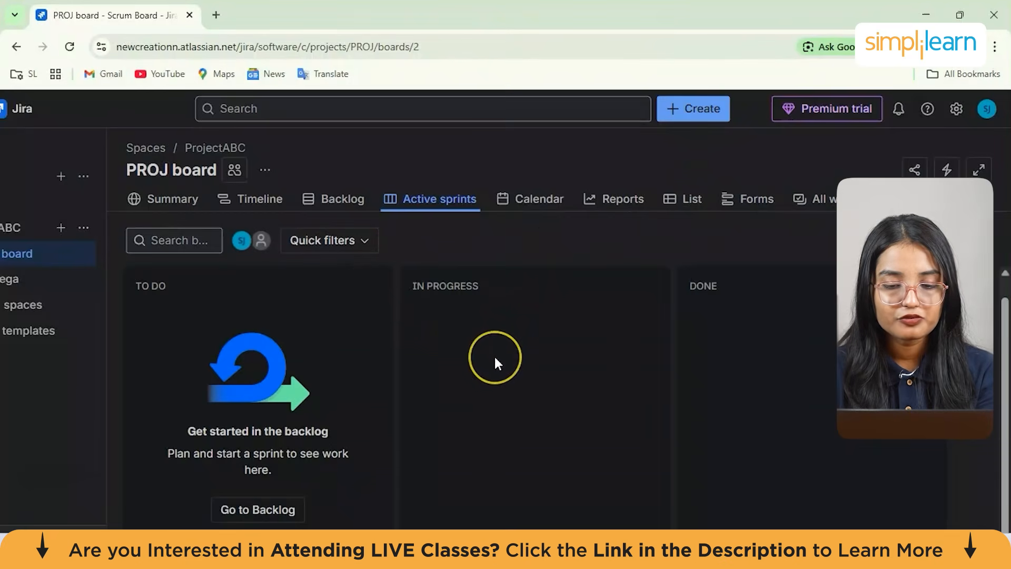
scroll(495, 361, "down", 1)
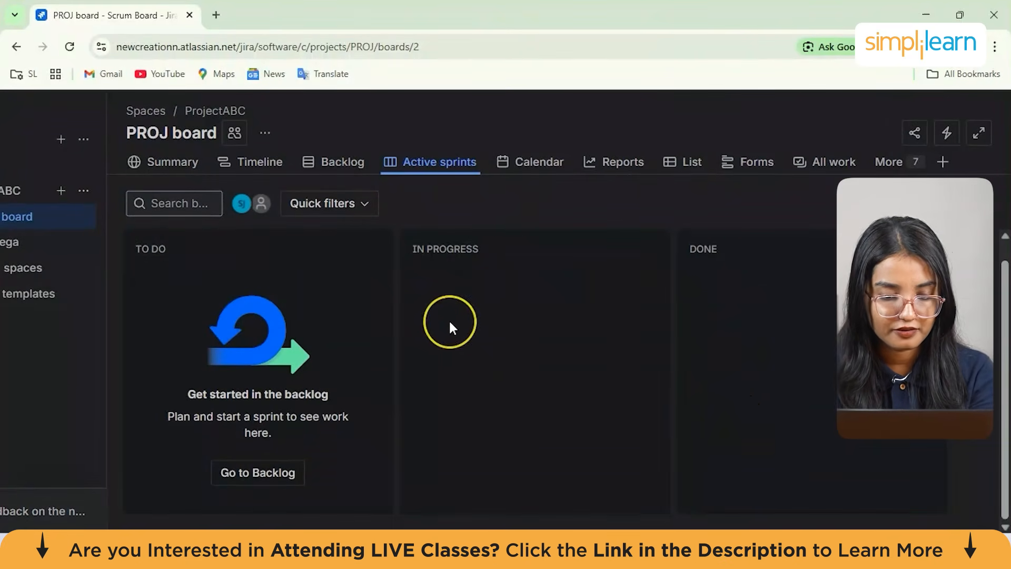
scroll(449, 320, "up", 1)
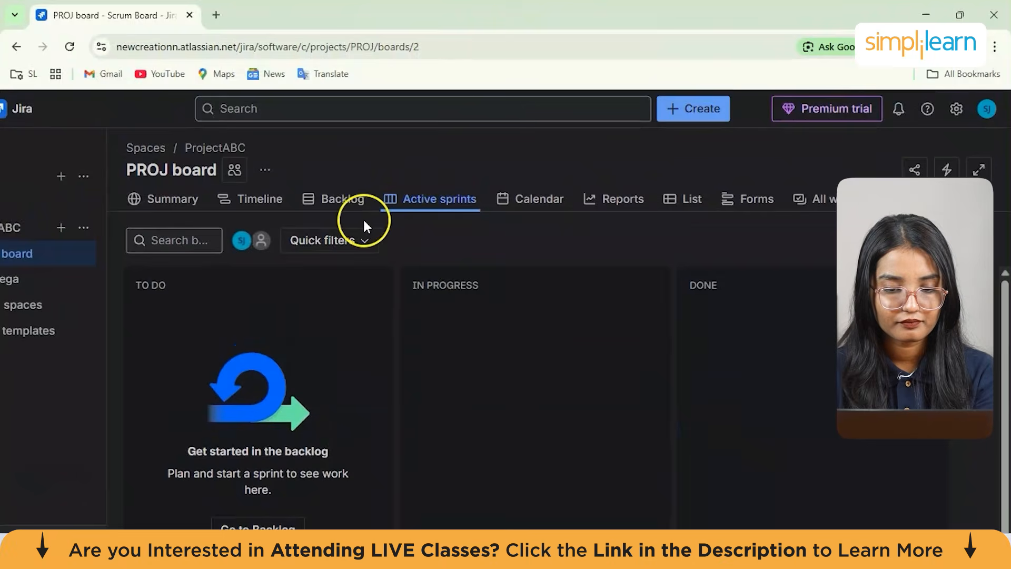
Open the board's Backlog and return to the Active sprints view
left_click(340, 199)
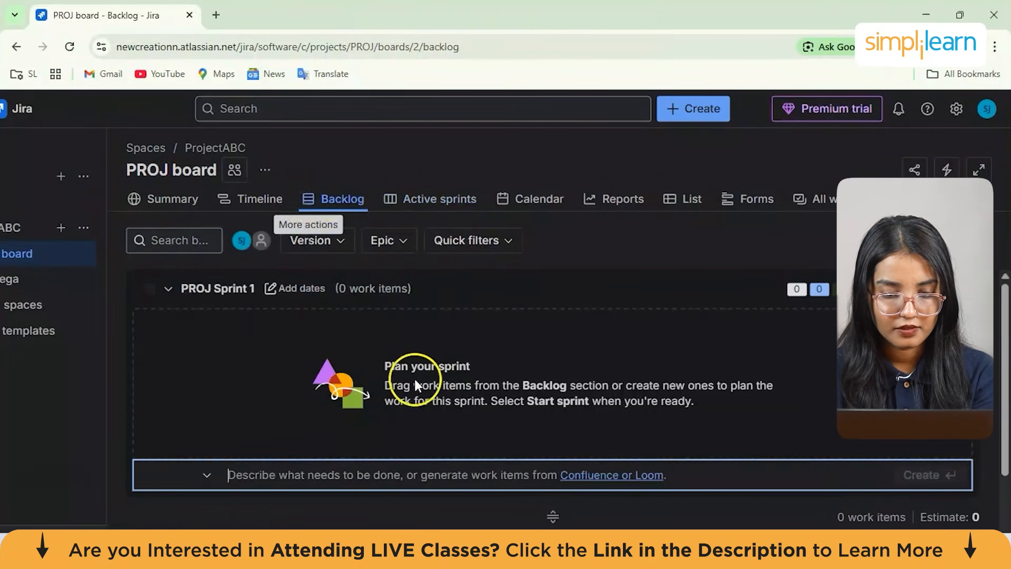
left_click(435, 195)
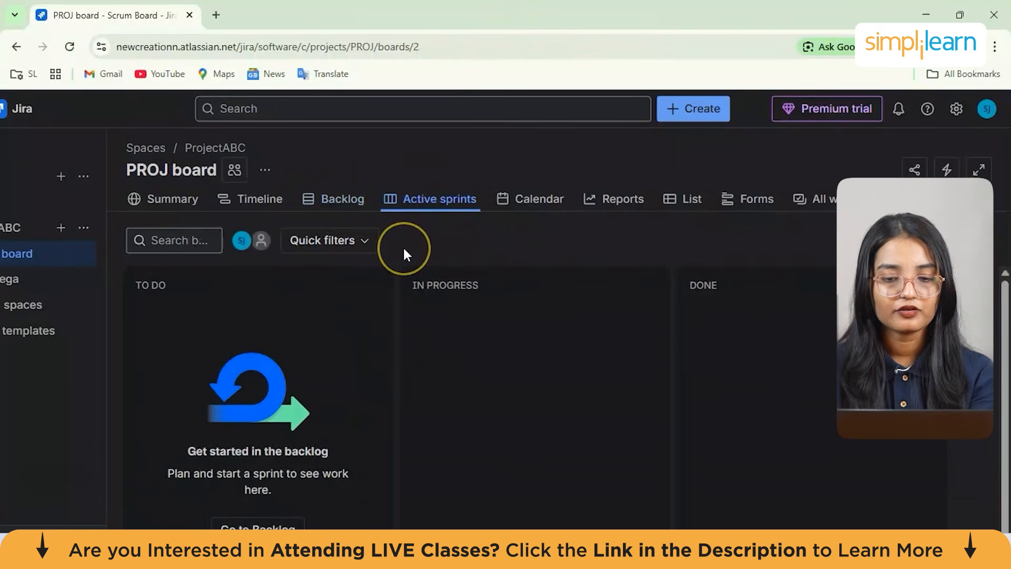
scroll(403, 245, "down", 1)
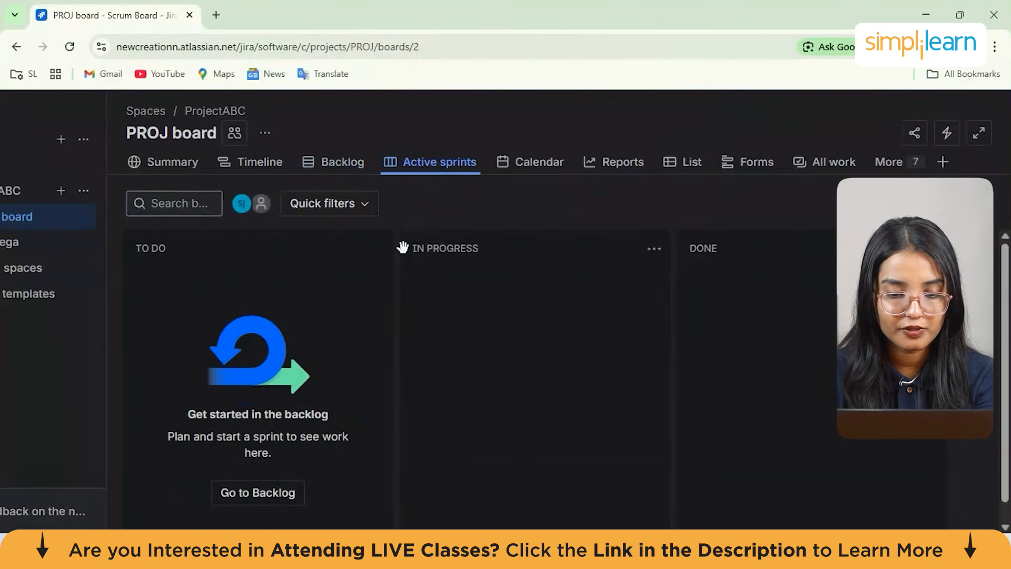
Add a board column named Things to be added and move it next to To Do
scroll(526, 203, "up", 1)
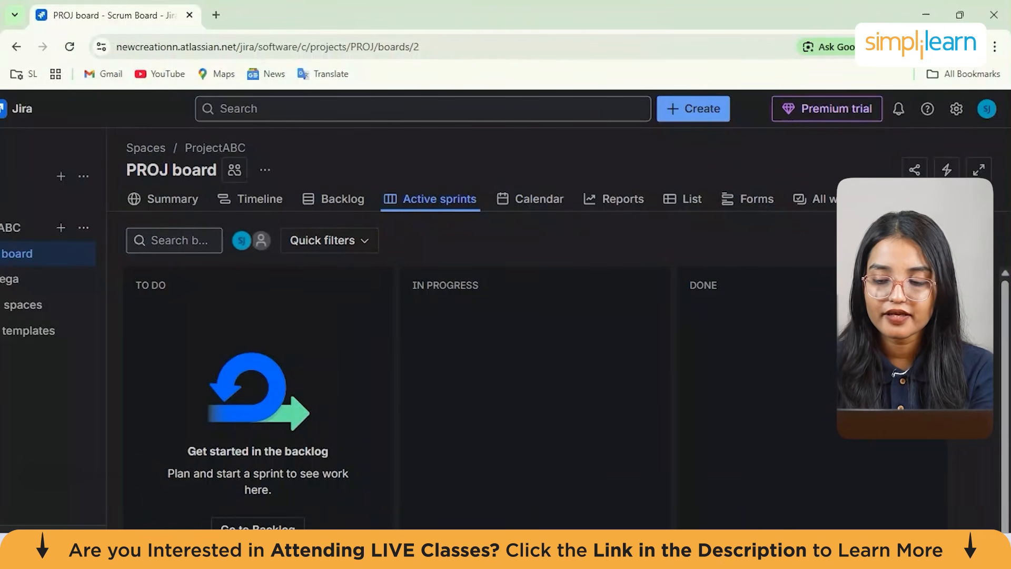
left_click(967, 283)
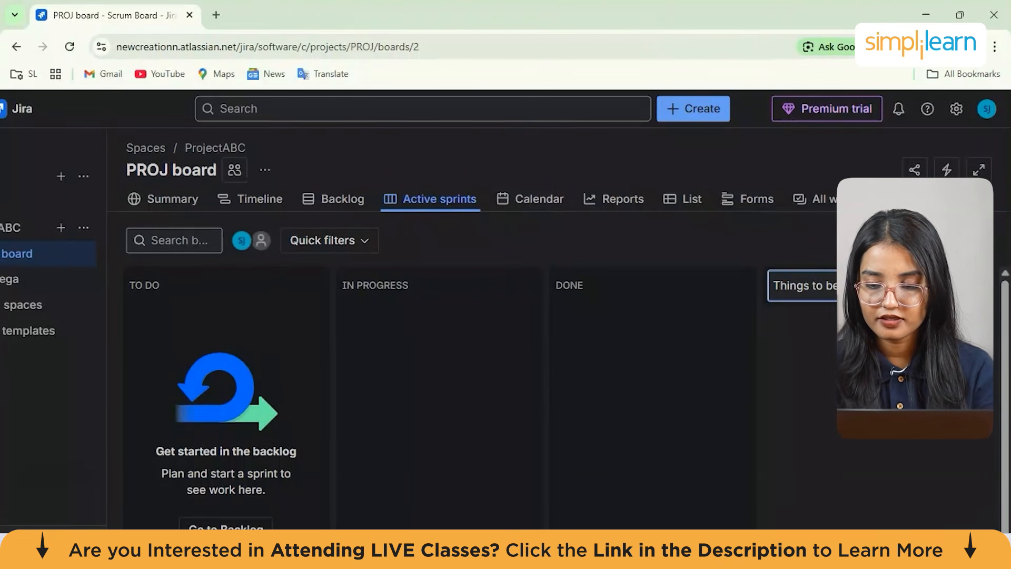
key("Return")
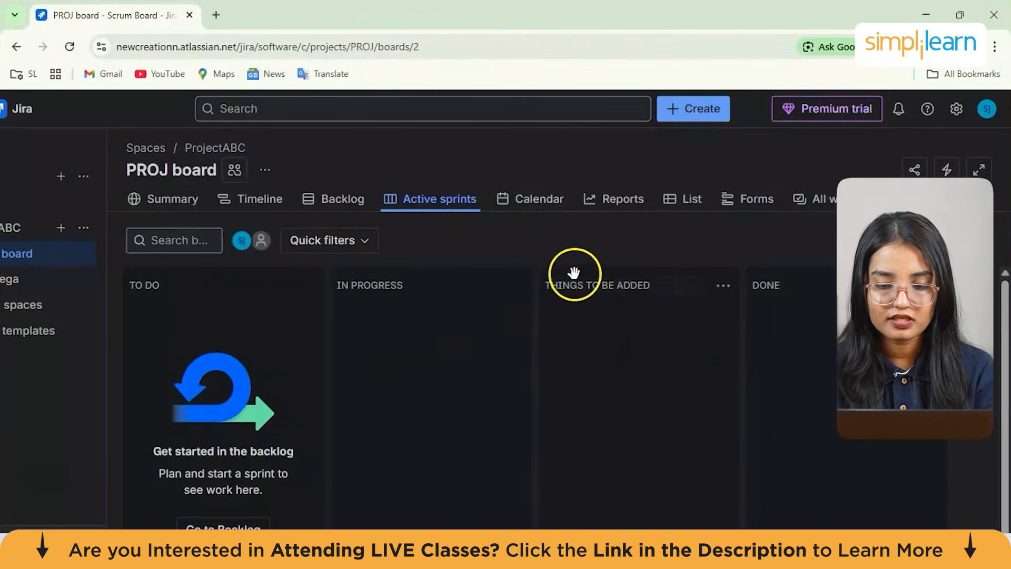
left_click_drag(573, 271, 232, 281)
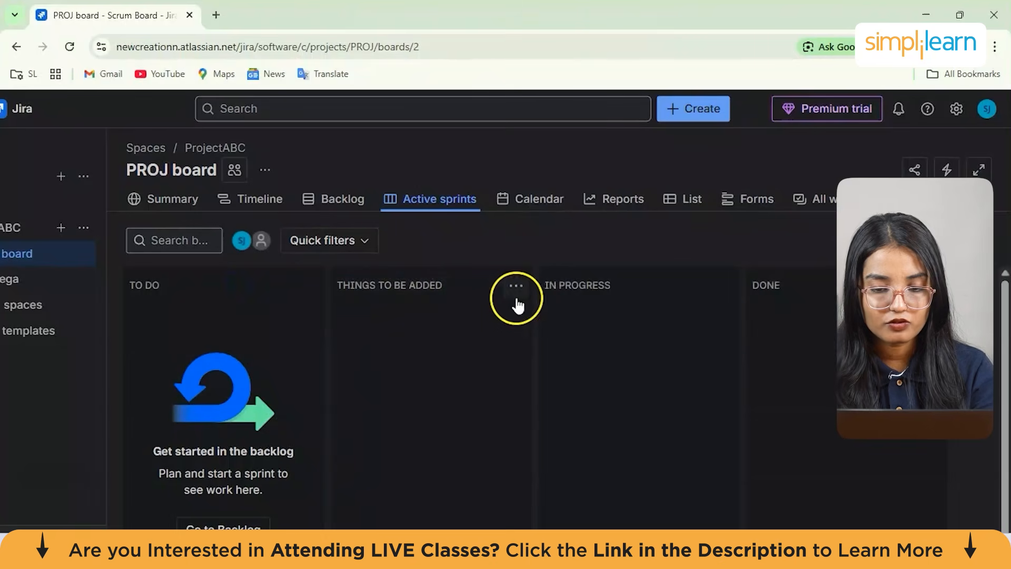
Delete the THINGS TO BE ADDED column from the board
left_click(517, 288)
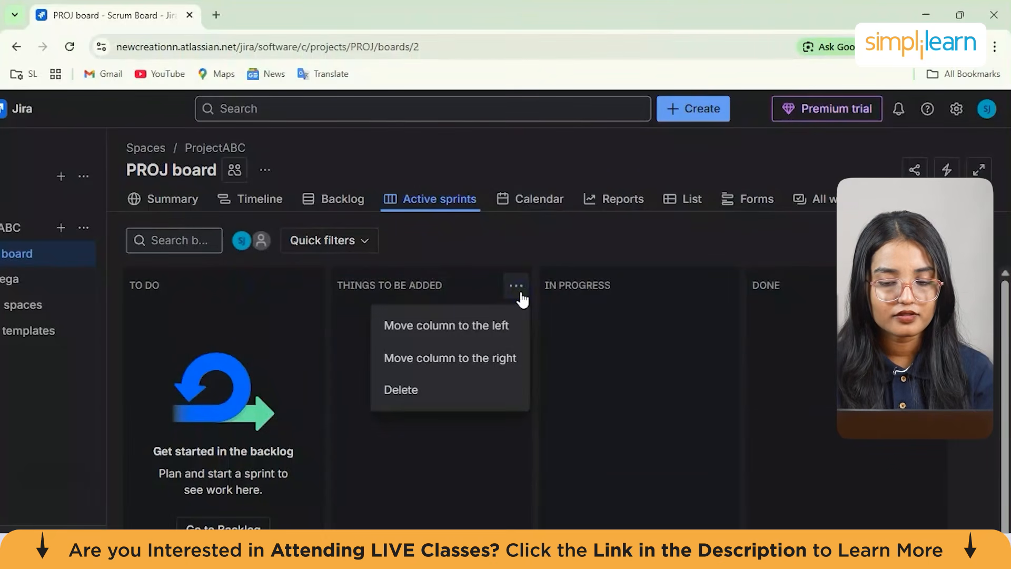
left_click(456, 402)
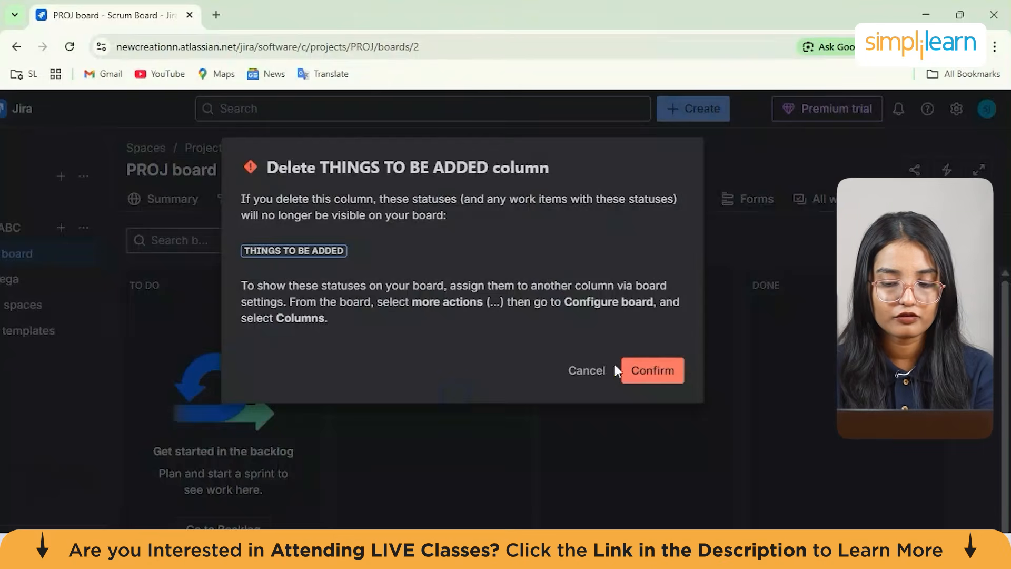
left_click(663, 372)
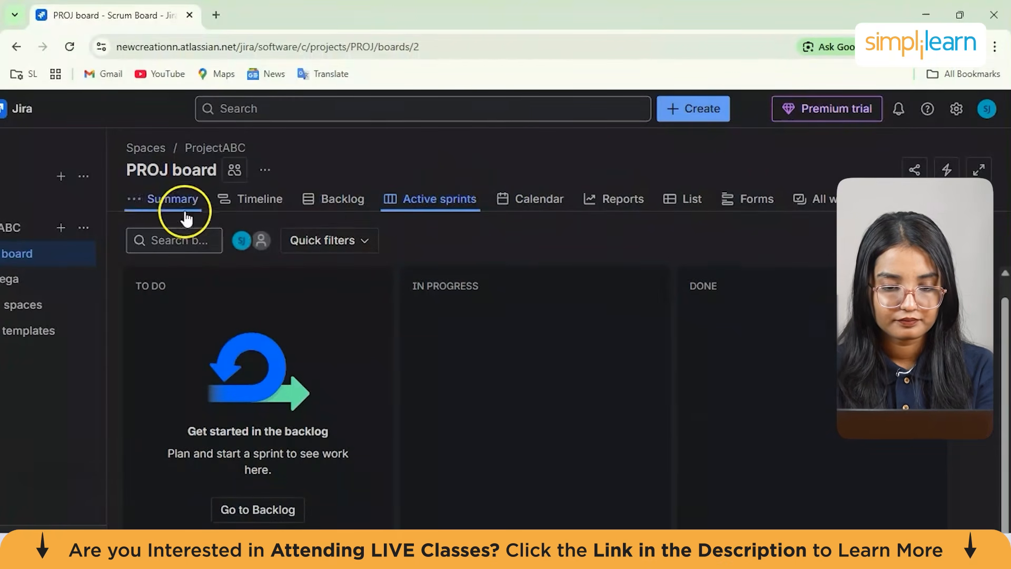
Browse the space's Summary page and return to the Active sprints board
left_click(174, 200)
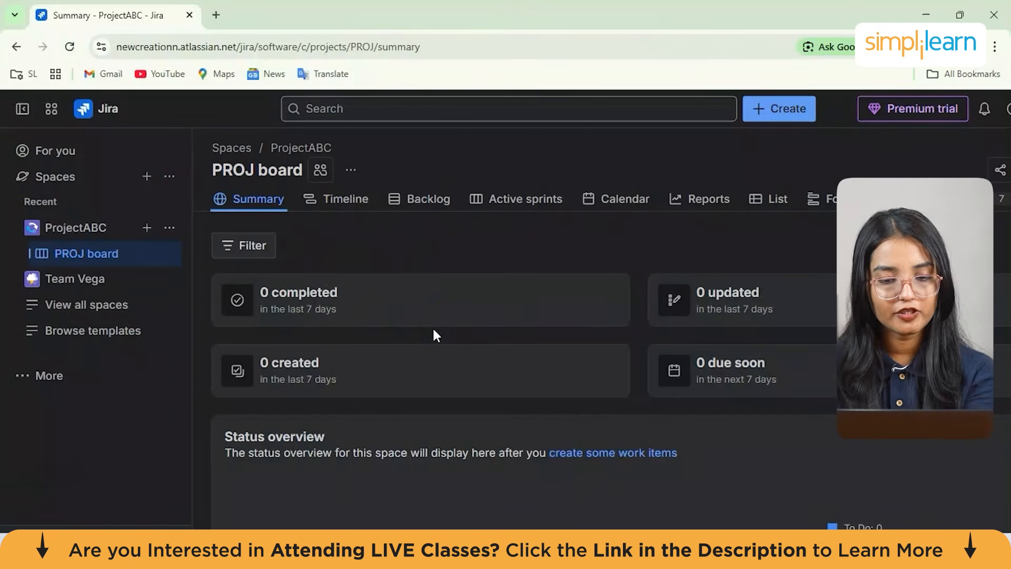
scroll(435, 331, "down", 2)
scroll(434, 332, "down", 2)
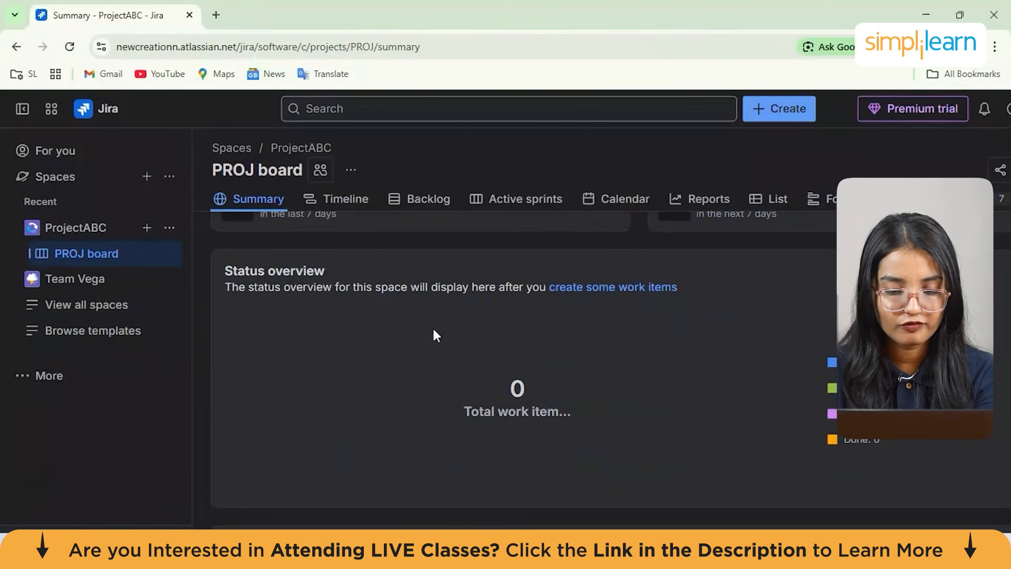
scroll(434, 332, "up", 4)
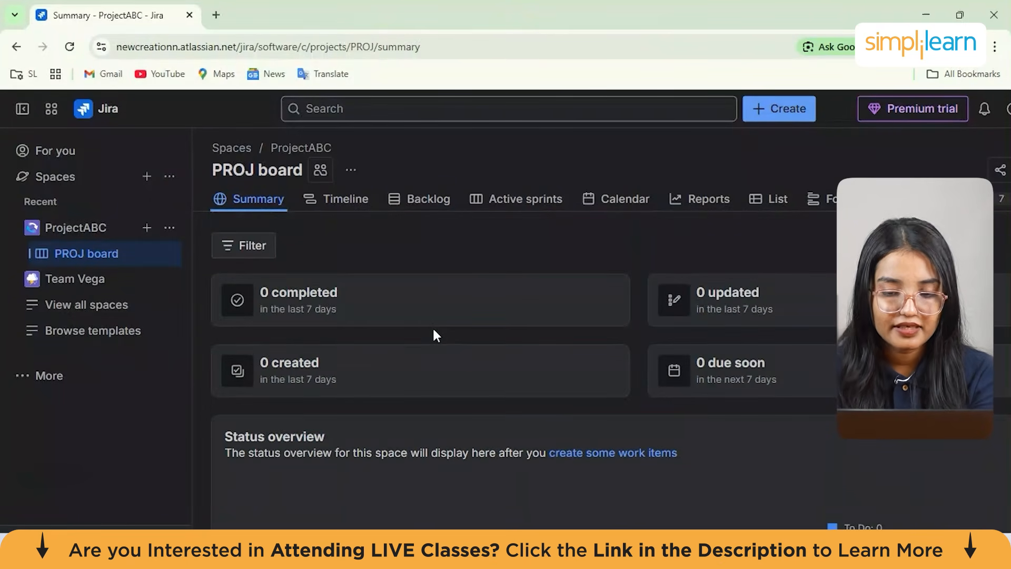
left_click(428, 210)
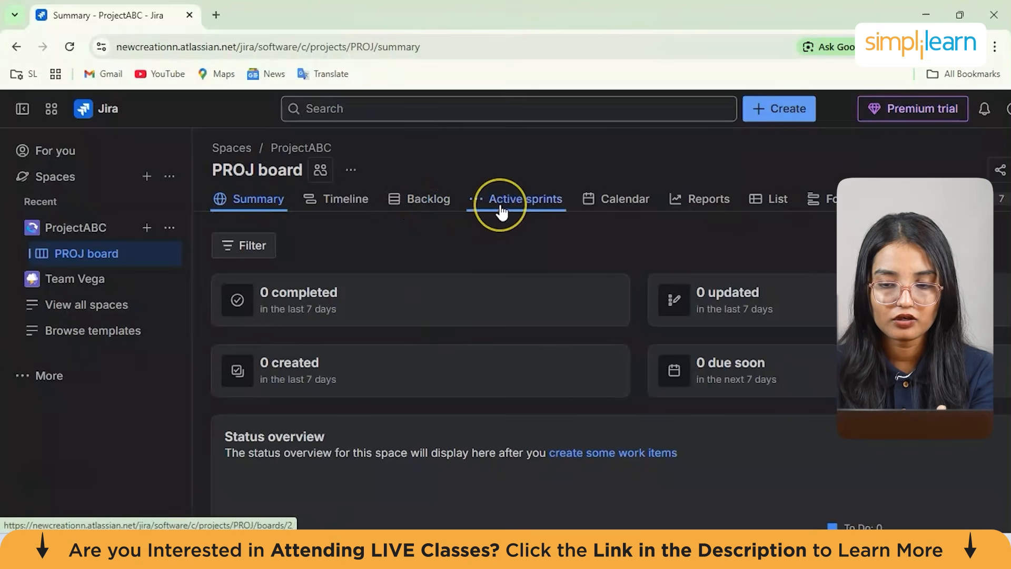
left_click(520, 204)
Start creating a new work item in ProjectABC with the Epic work type
left_click(773, 107)
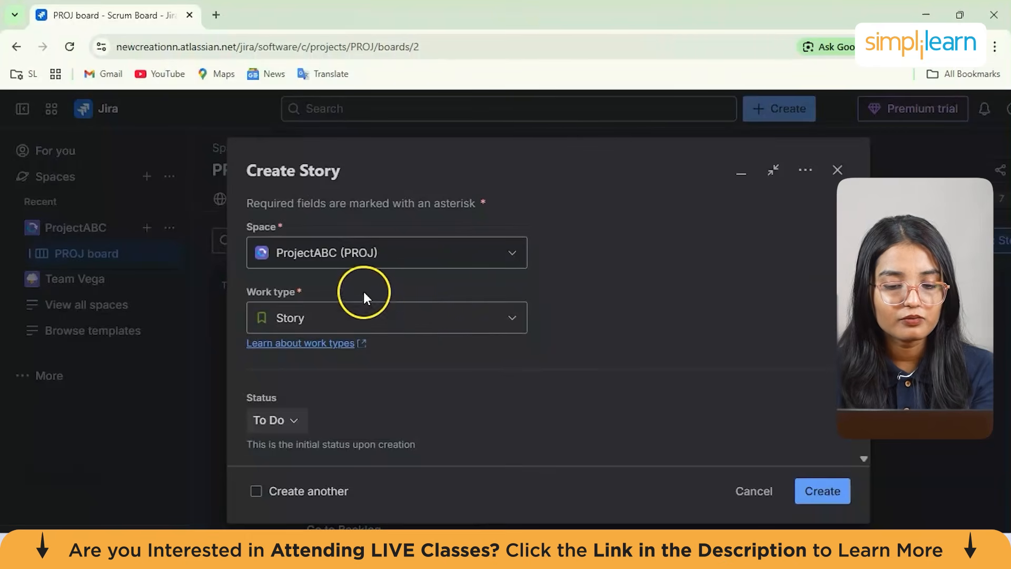
left_click(310, 316)
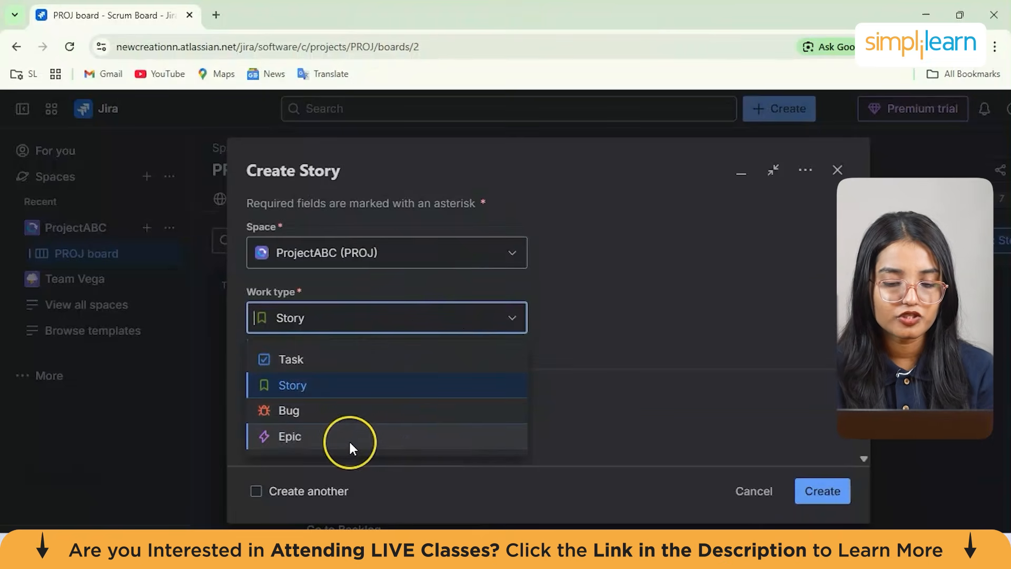
key("Escape")
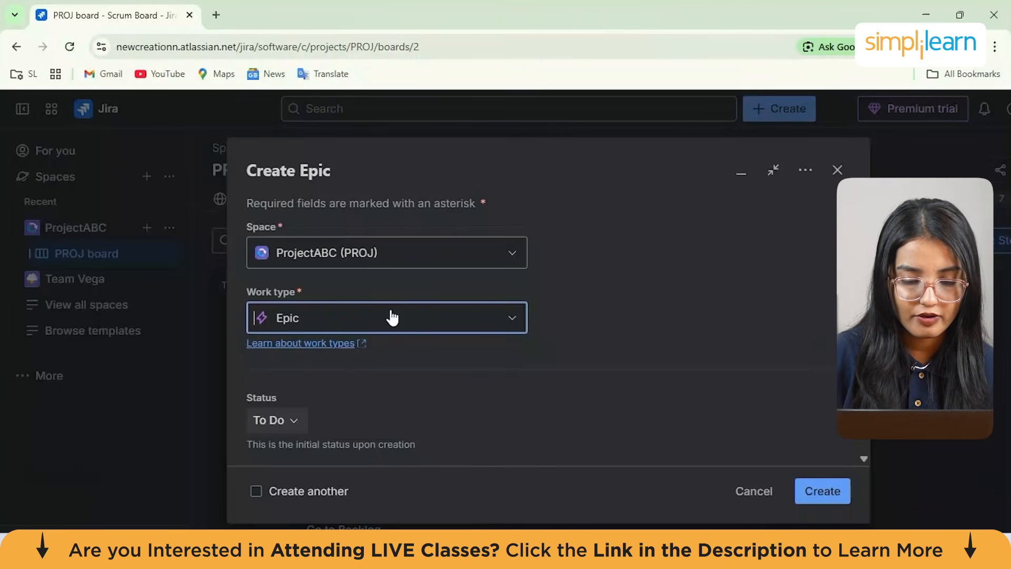
Browse the available status options for the new epic
scroll(391, 317, "down", 2)
left_click(276, 312)
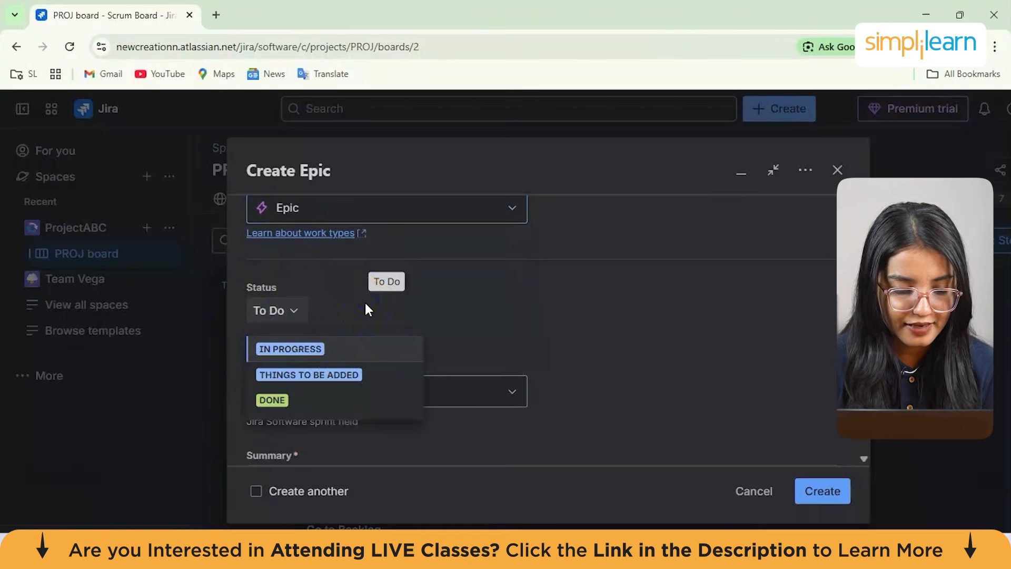
left_click(365, 304)
left_click(280, 311)
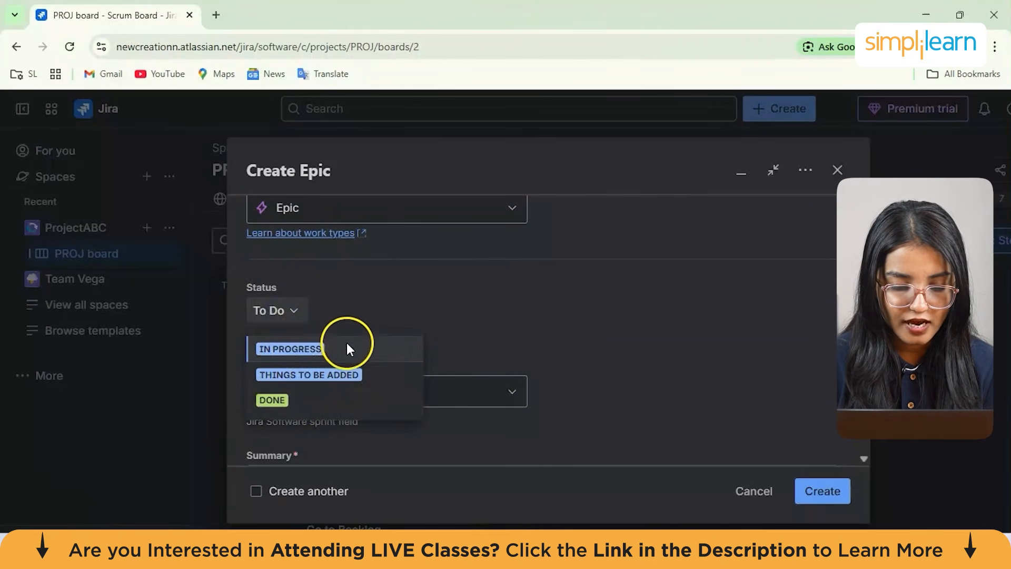
left_click(399, 287)
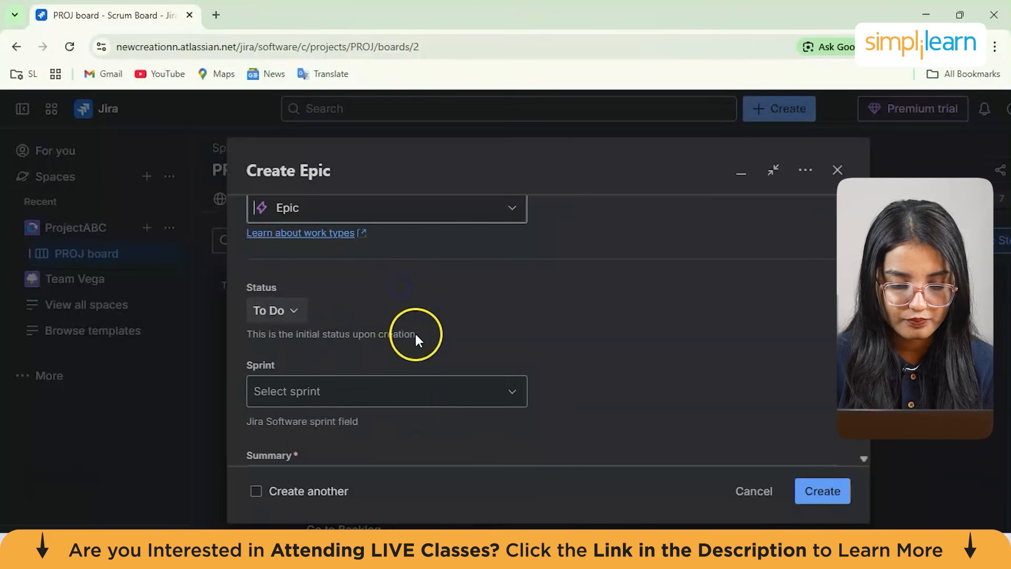
Assign the epic to PROJ Sprint 1
scroll(375, 302, "down", 1)
scroll(376, 301, "down", 1)
left_click(346, 289)
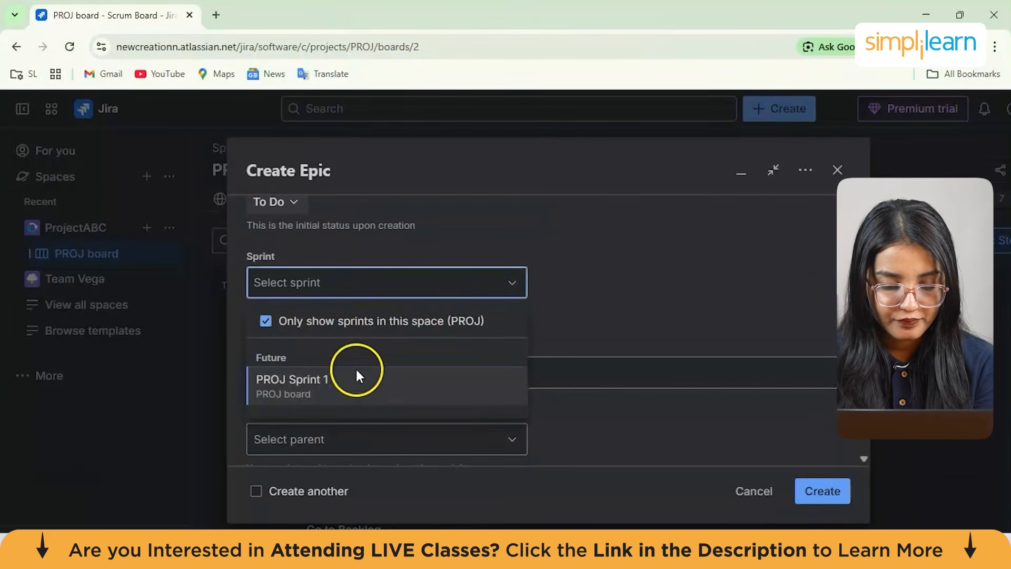
left_click(356, 390)
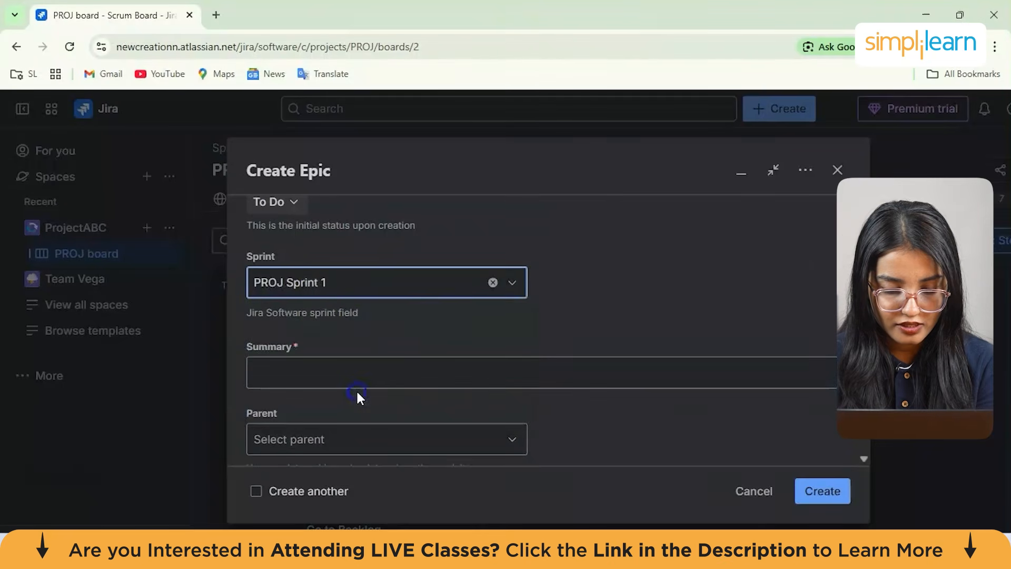
Enter the epic summary "Adding new features for our ecommerce application"
scroll(323, 300, "down", 2)
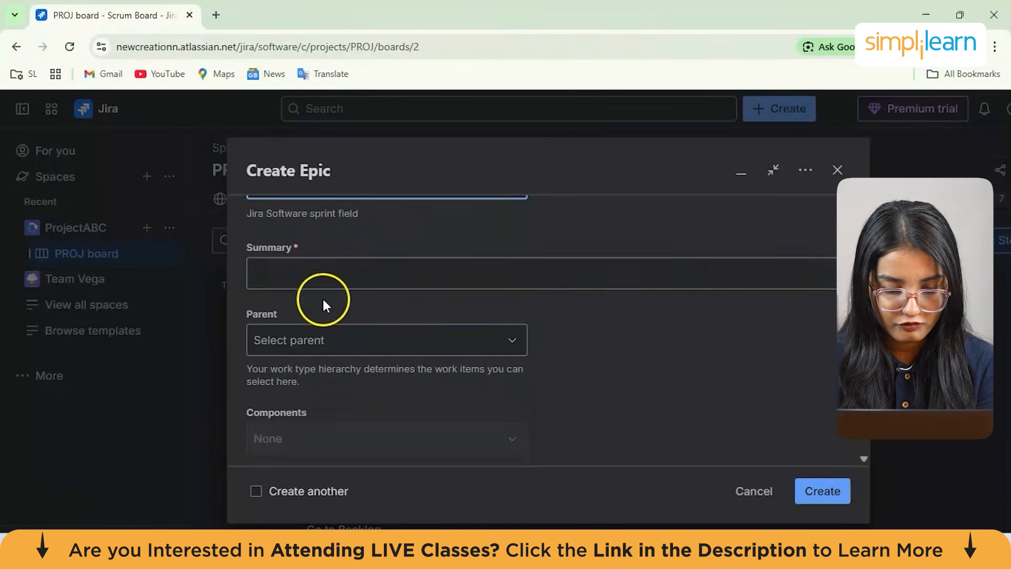
left_click(316, 284)
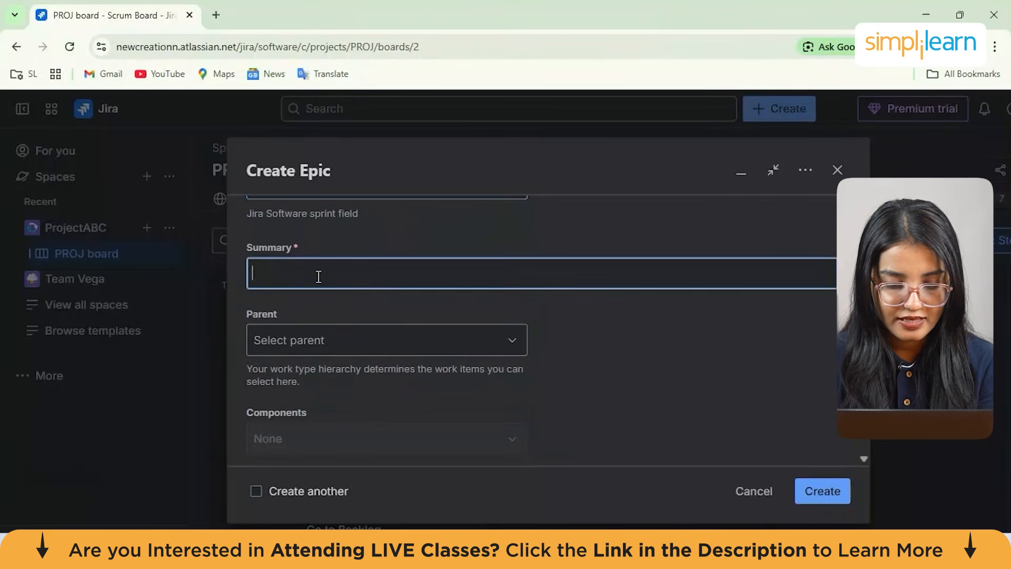
left_click(330, 265)
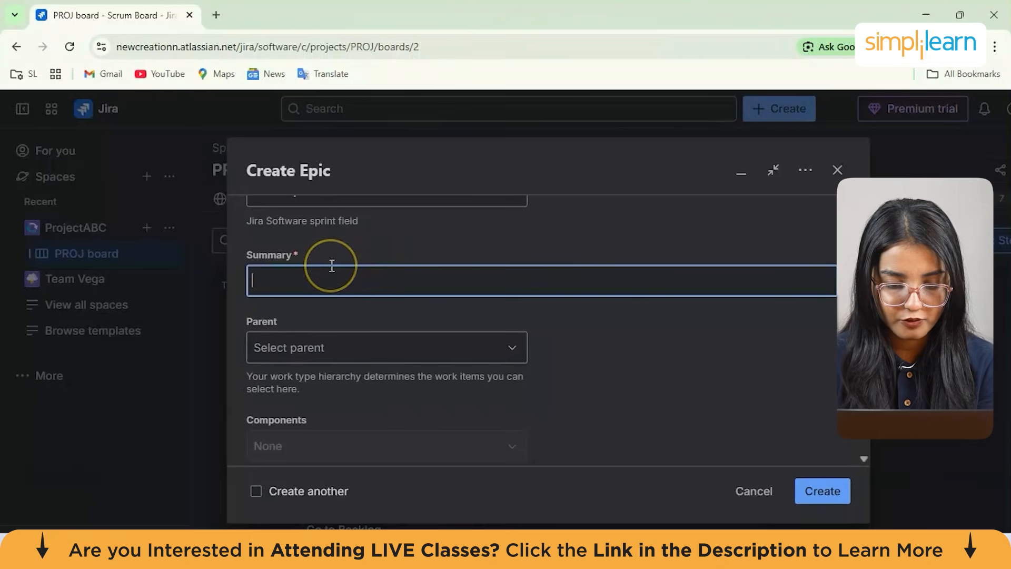
left_click(405, 264)
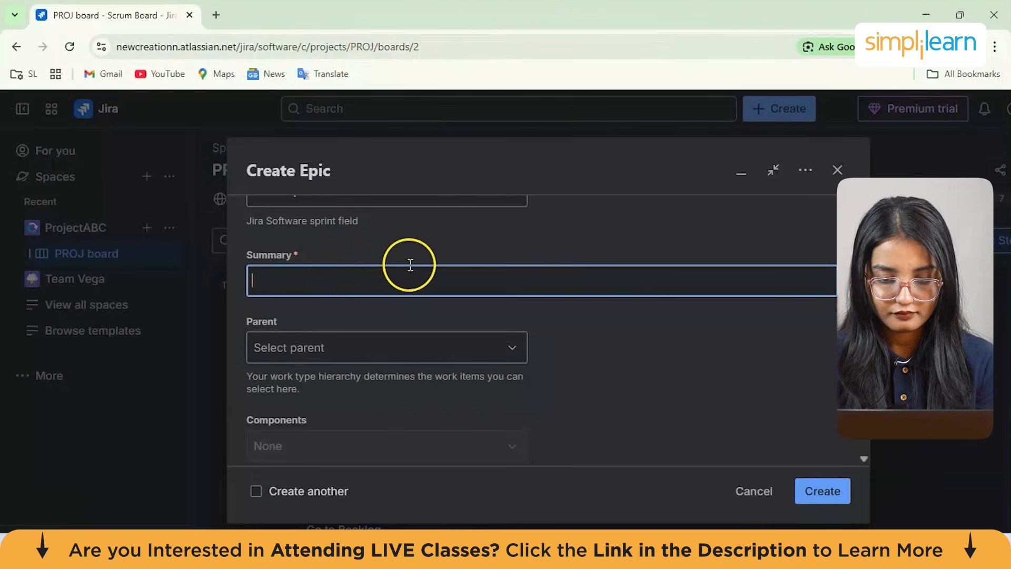
type("Ad")
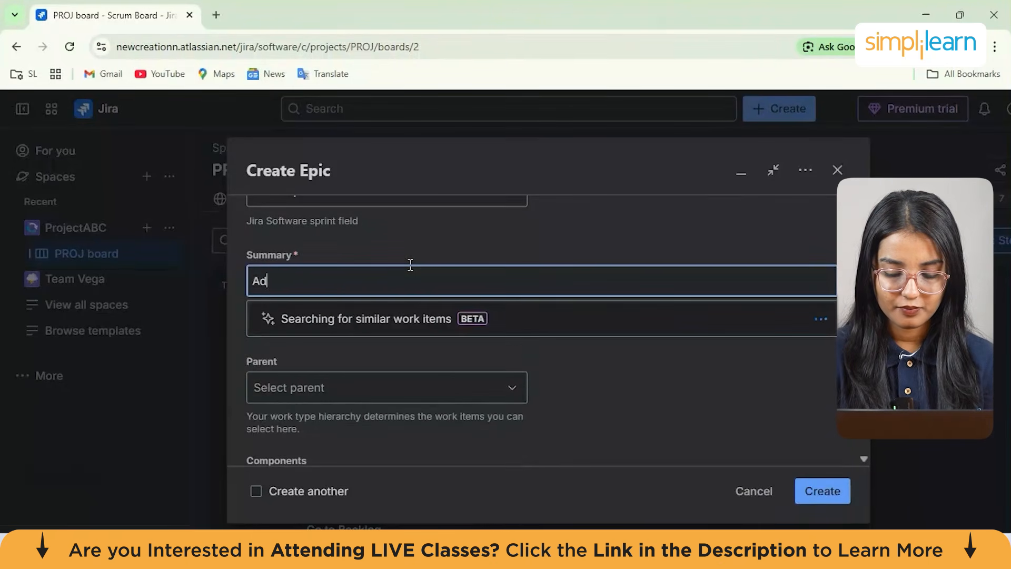
type("ding new featu")
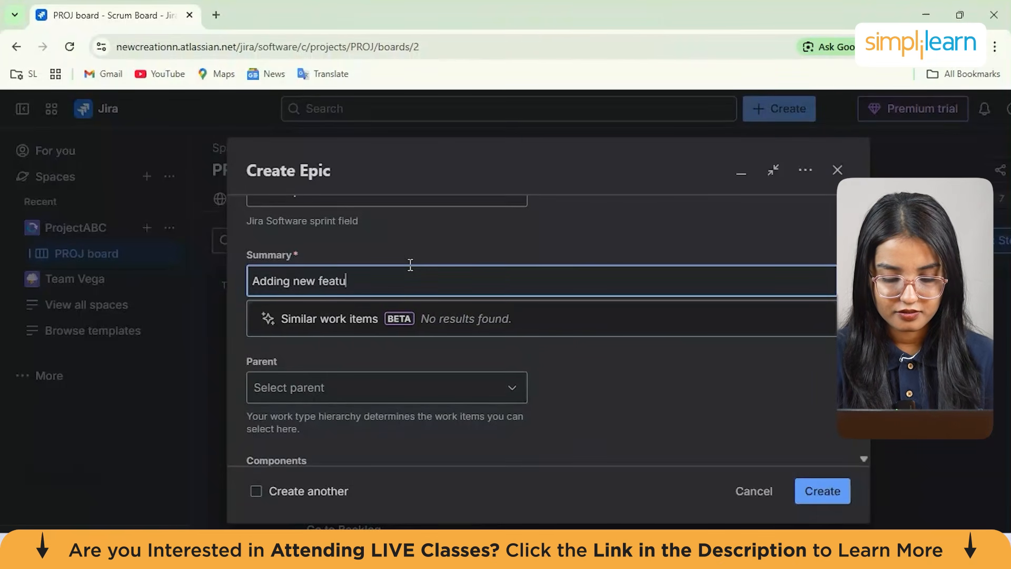
type("res for ")
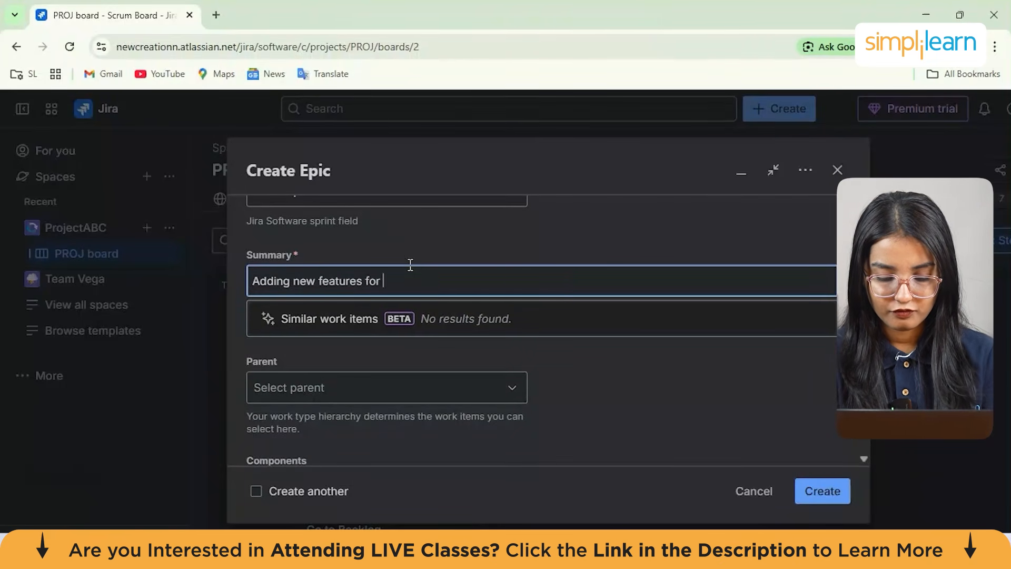
type("our e")
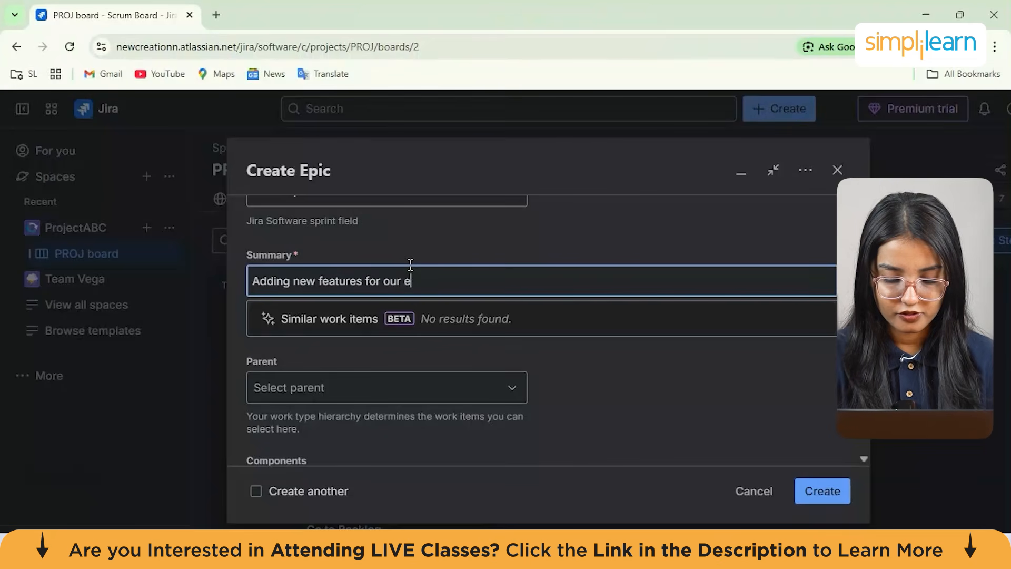
type("commerce a")
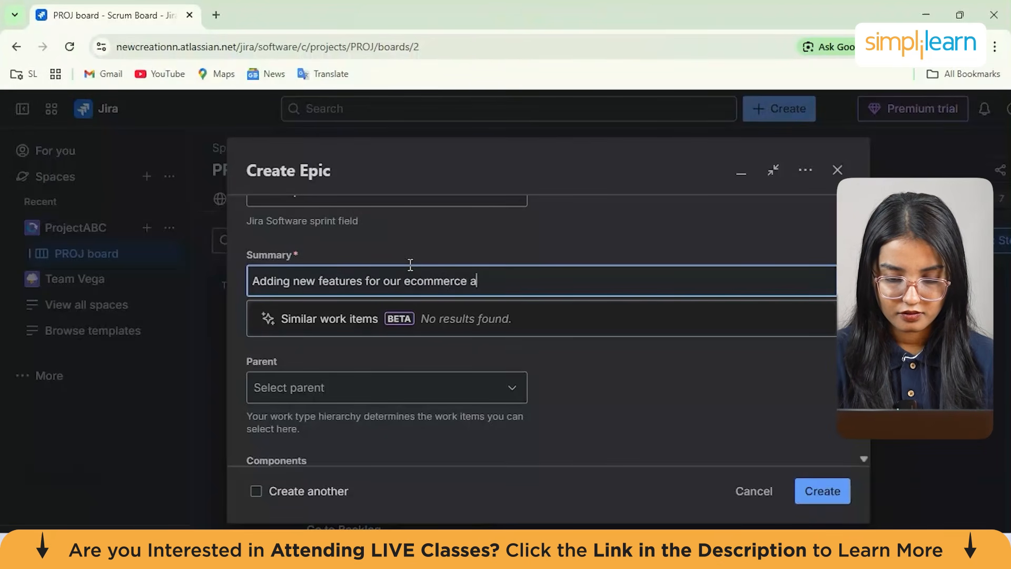
type("pplication")
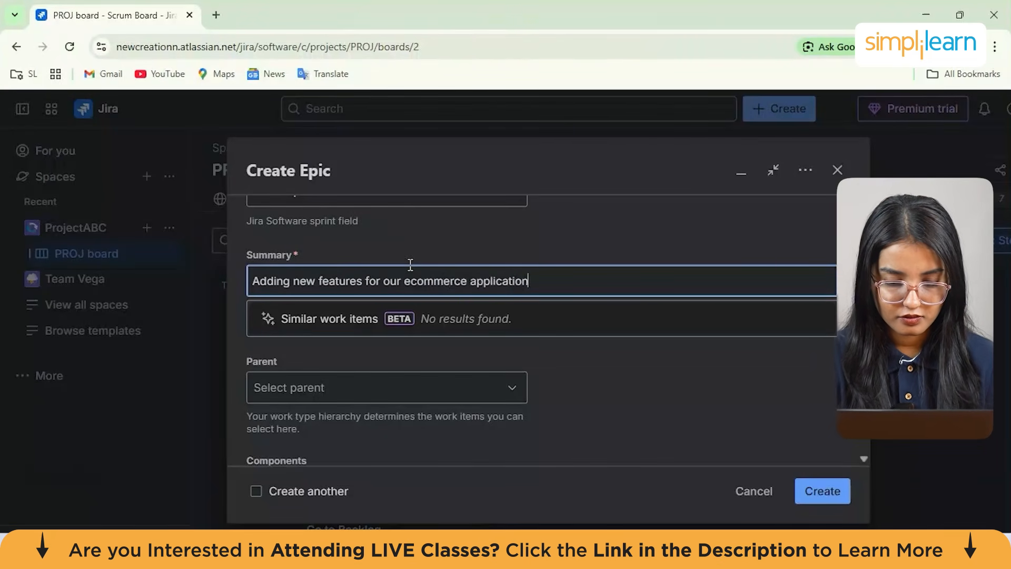
Review the epic's remaining fields, including Parent, Description, Fix versions and Priority
scroll(409, 264, "down", 1)
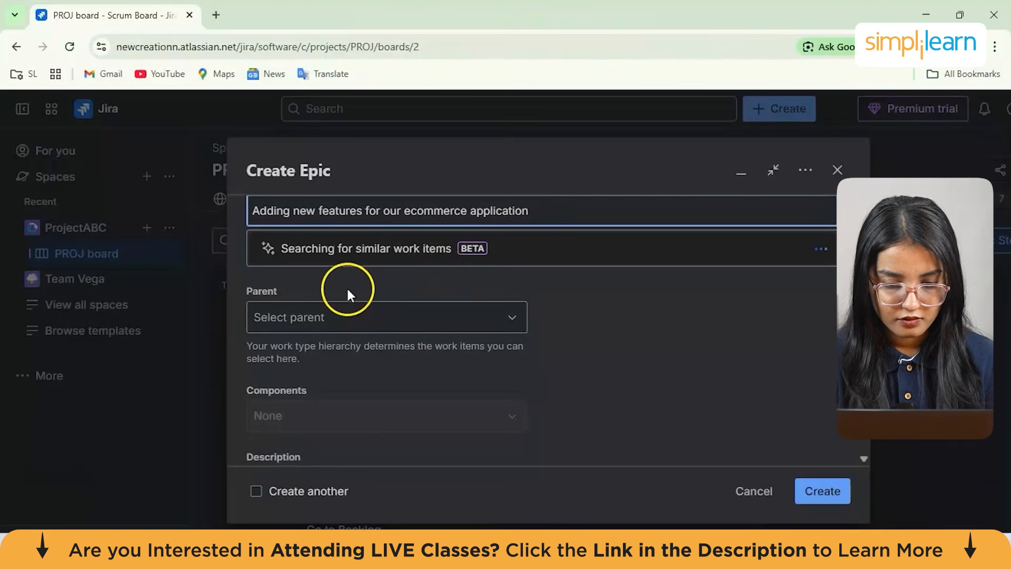
scroll(347, 288, "down", 1)
left_click(333, 271)
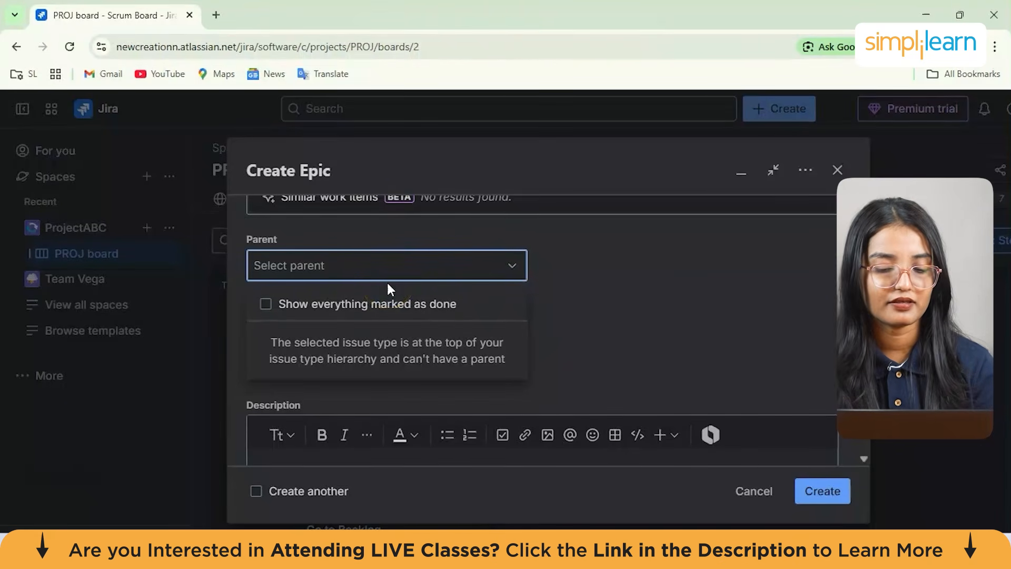
left_click(580, 274)
scroll(579, 274, "down", 2)
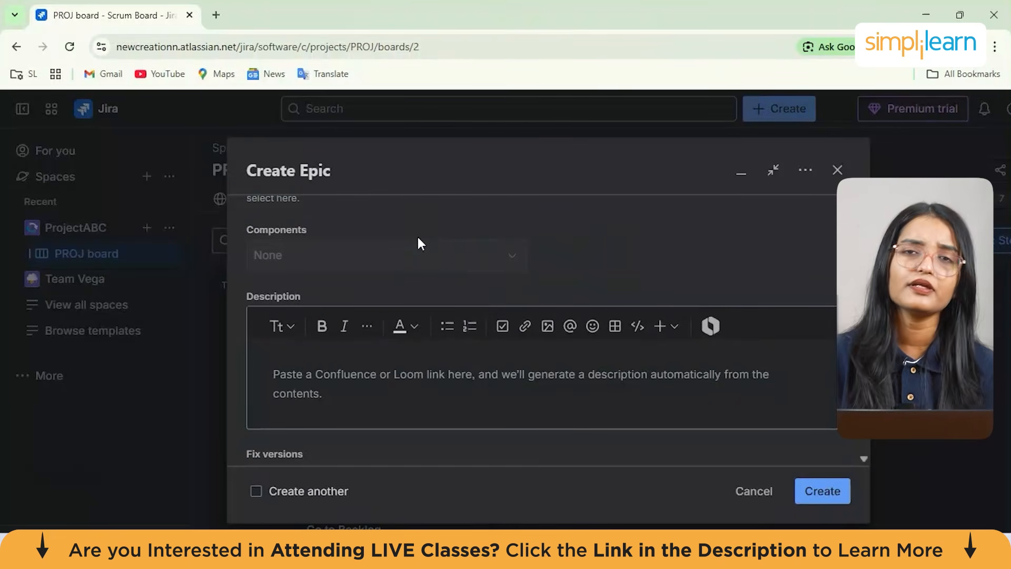
scroll(350, 276, "down", 2)
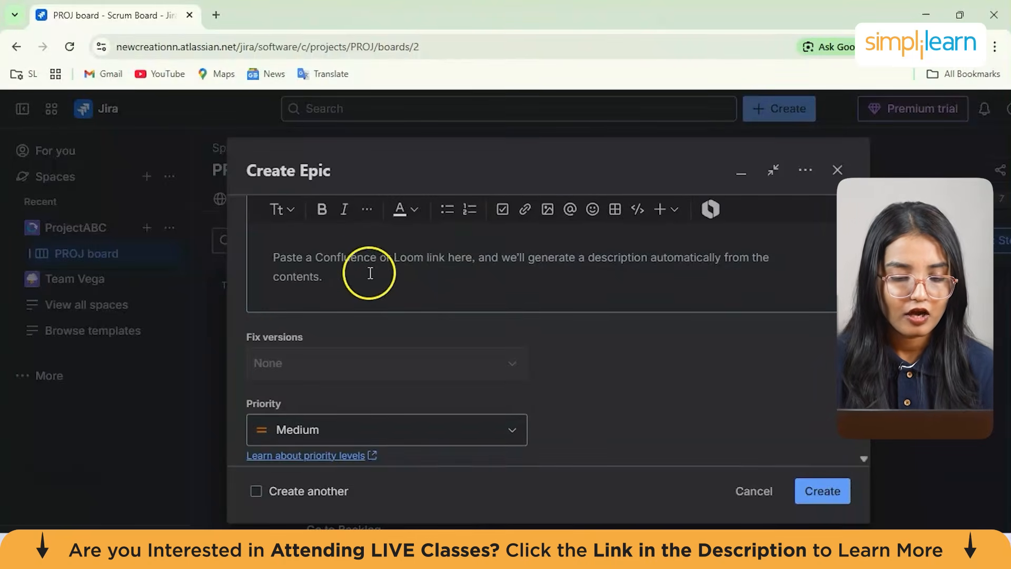
left_click(359, 263)
scroll(360, 263, "up", 1)
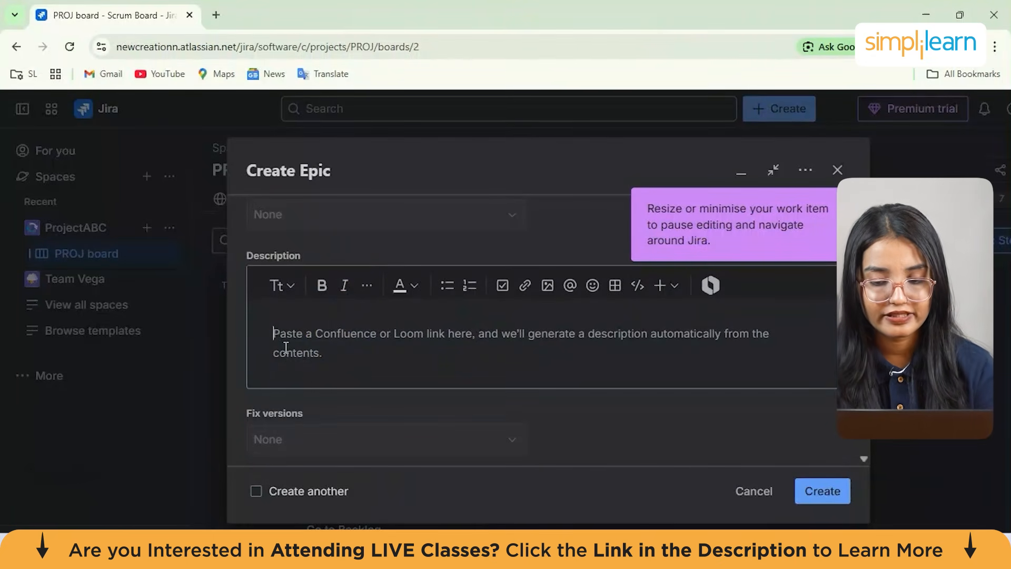
left_click(328, 349)
scroll(322, 349, "down", 1)
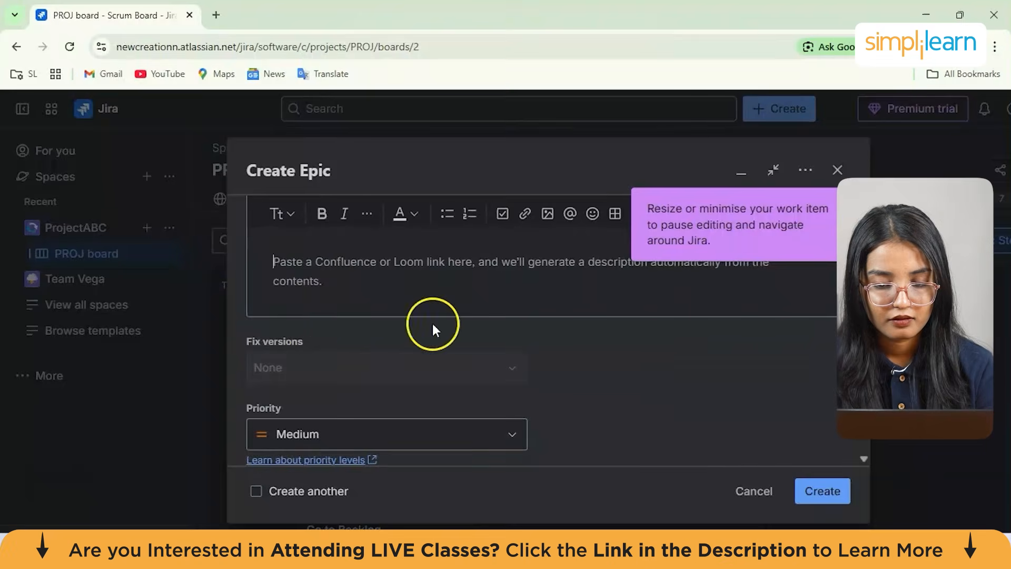
Paste the four-stage board overview text into the epic's Description field
type("Tasks are organized into four stages—To Do, In Progress, Testing, and Done—to give the team clear visibility into feature development, bug fixes, design updates, and QA checks. This board helps the team streamline workflow, reduce bottlenecks, and deliver eCommerce features like product listings, cart functionality, payments, and authentication efficiently.")
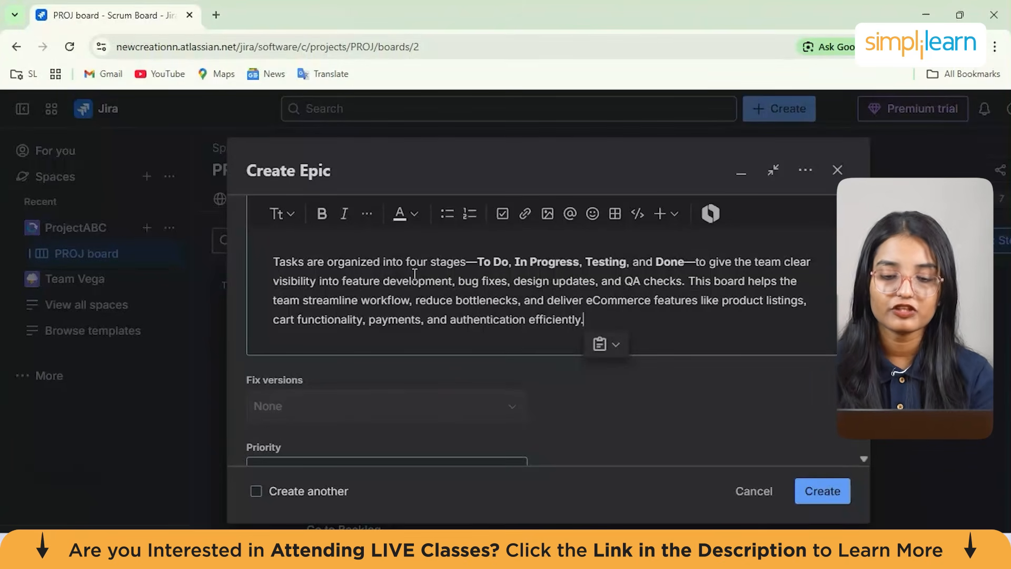
scroll(415, 274, "down", 1)
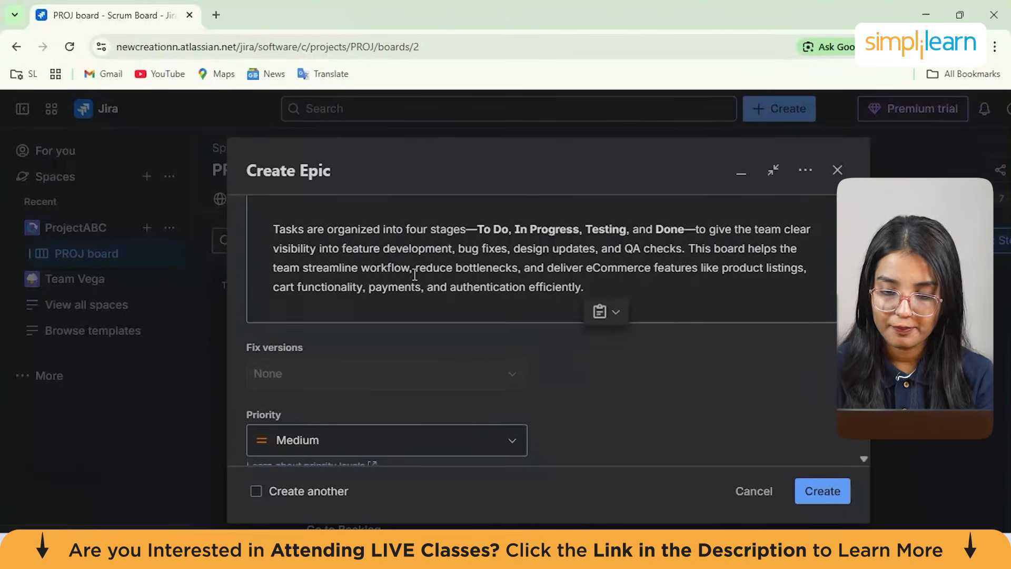
double_click(594, 230)
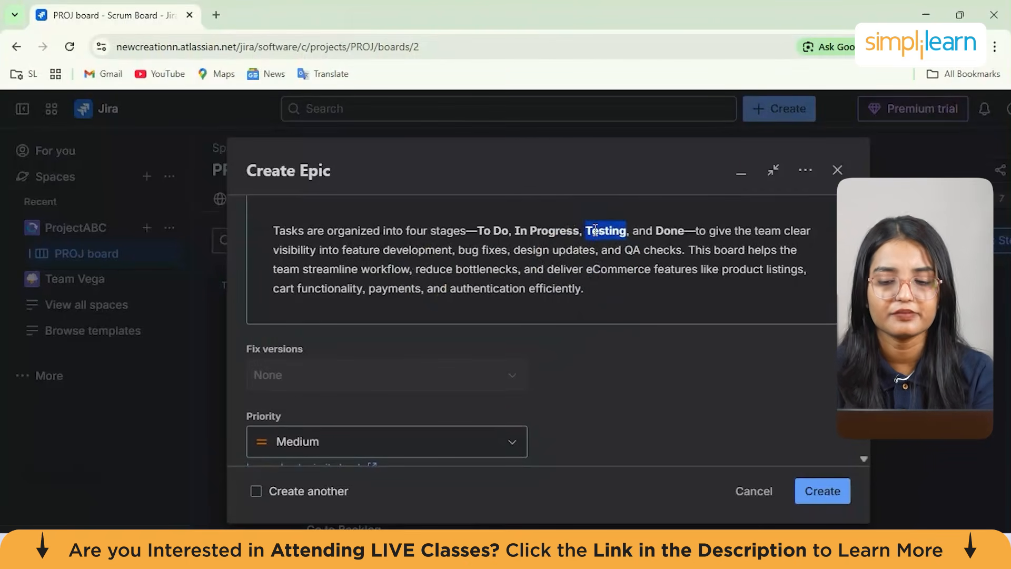
left_click(605, 253)
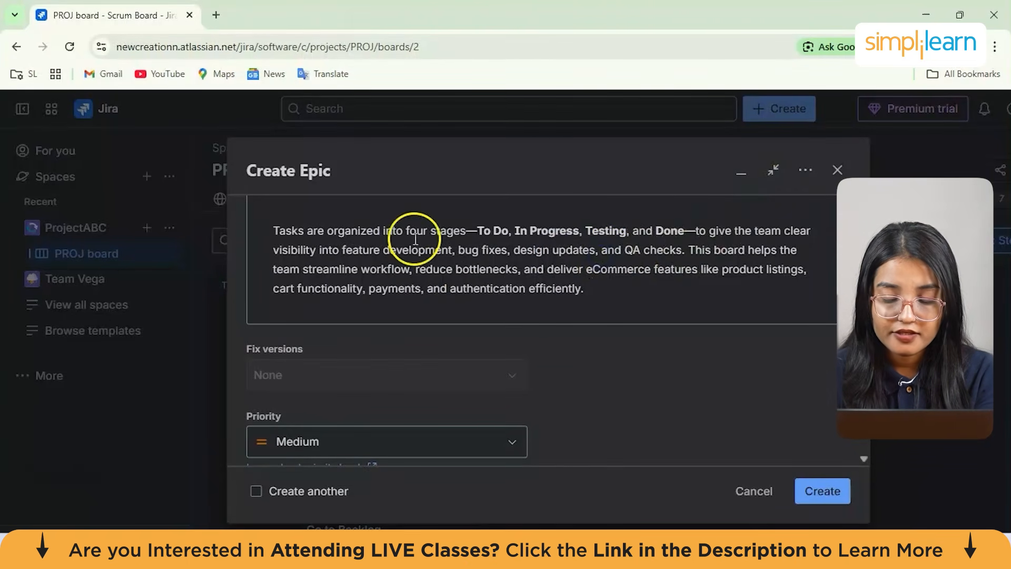
left_click_drag(332, 251, 648, 275)
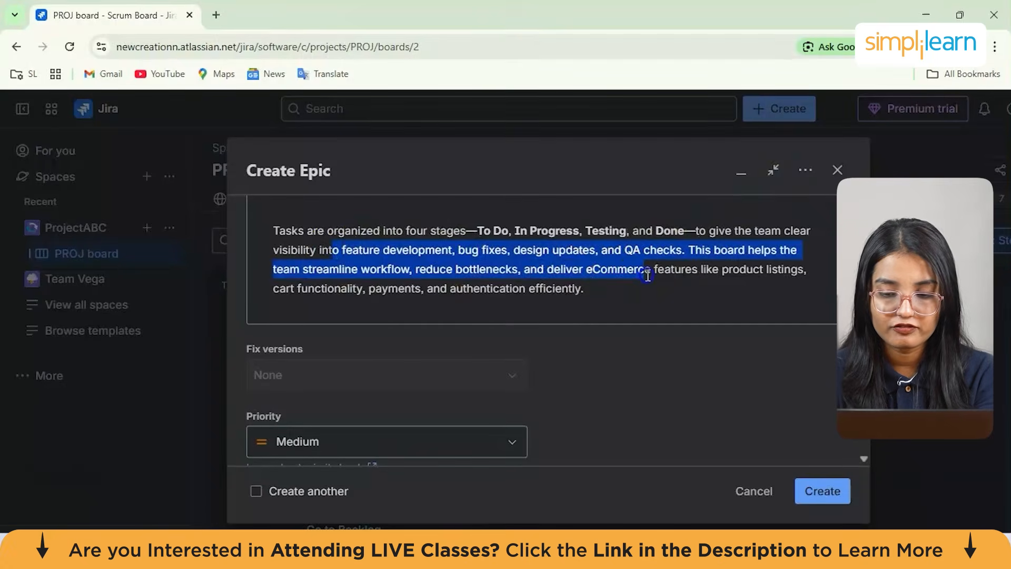
Set the epic's priority to High
scroll(648, 271, "down", 3)
left_click(453, 287)
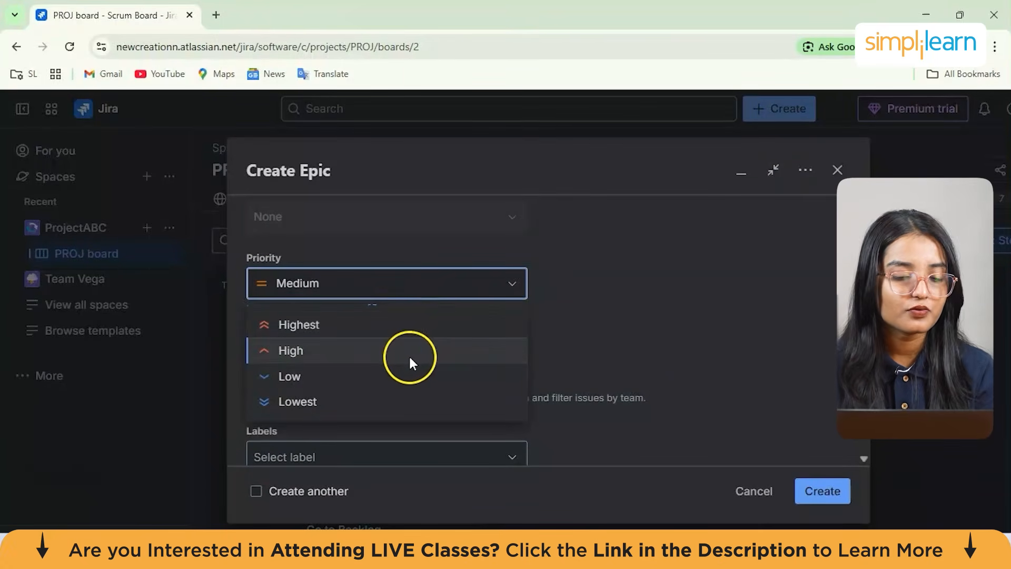
left_click(343, 350)
scroll(397, 318, "down", 3)
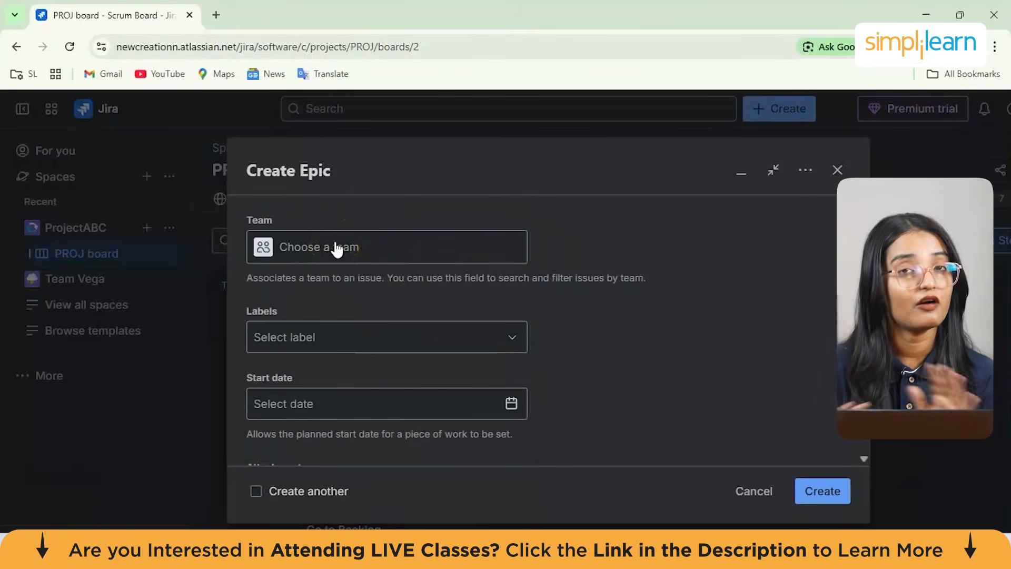
left_click(379, 344)
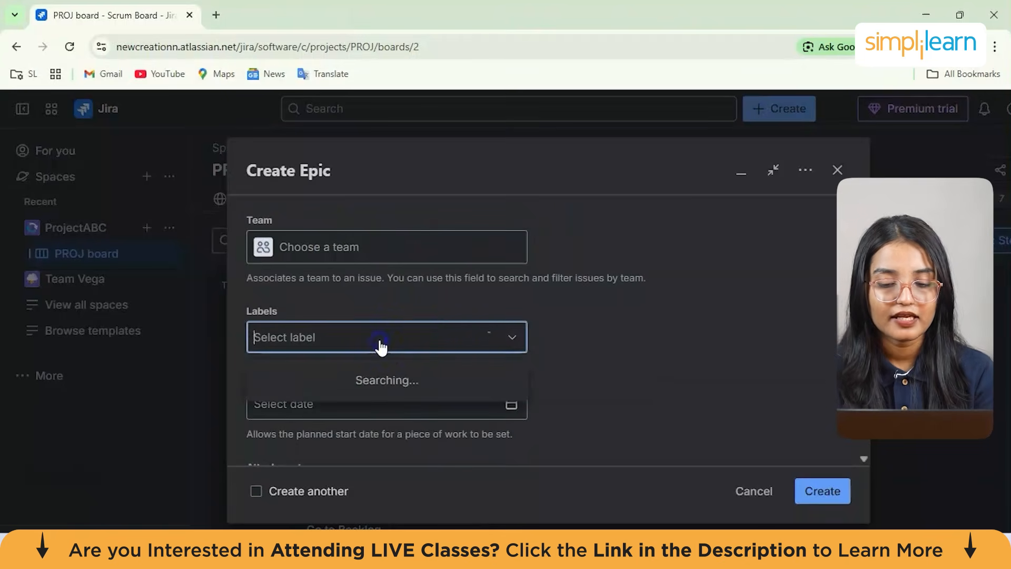
left_click(565, 299)
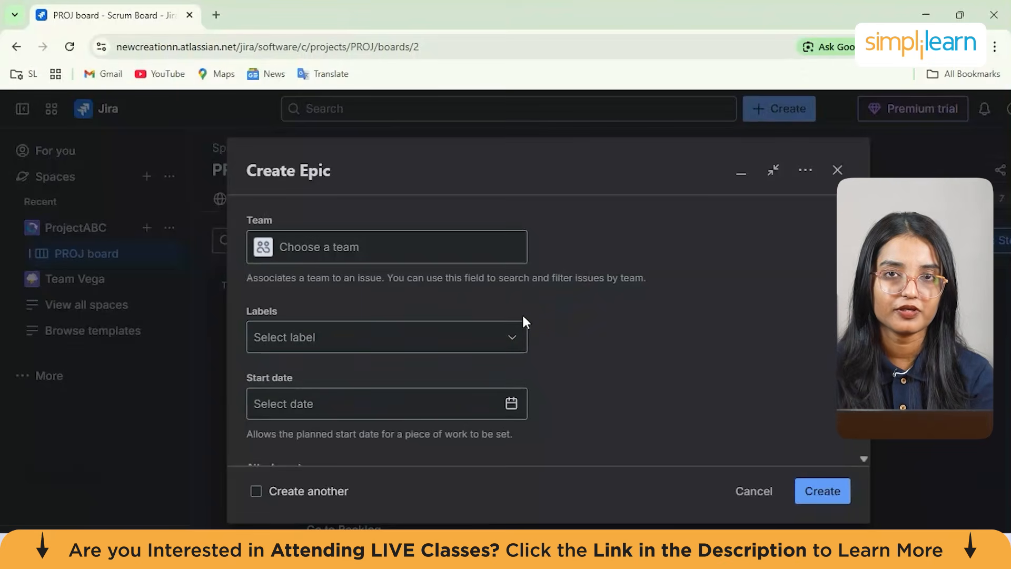
Pick 28 November 2025 as the epic's start date
scroll(523, 319, "down", 3)
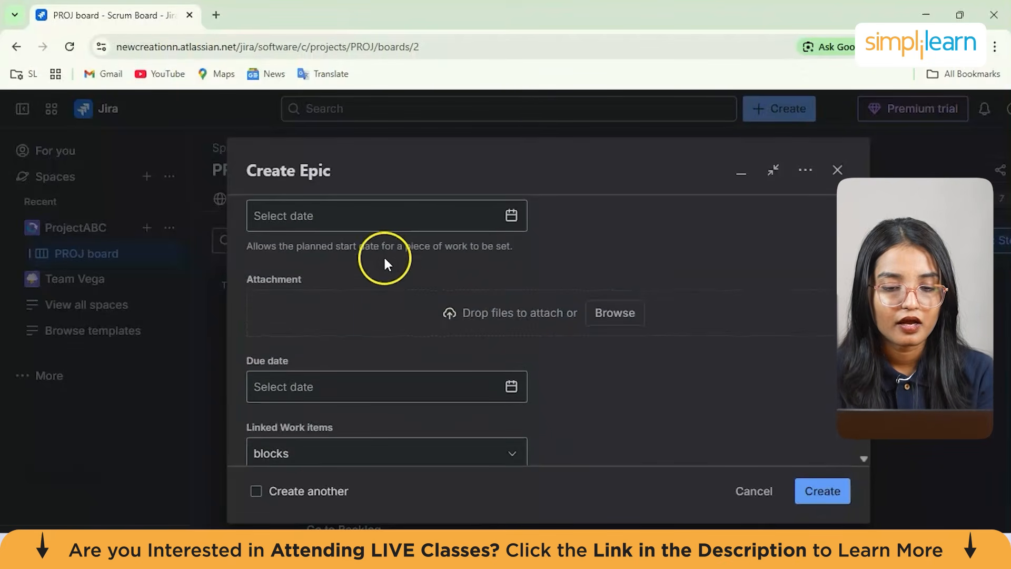
scroll(383, 255, "up", 1)
left_click(511, 263)
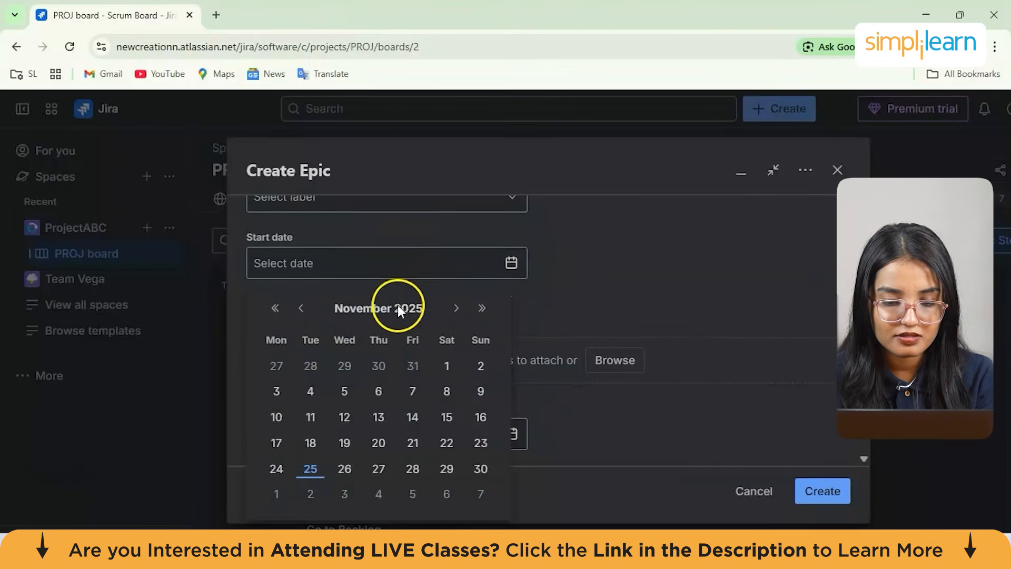
scroll(378, 429, "down", 1)
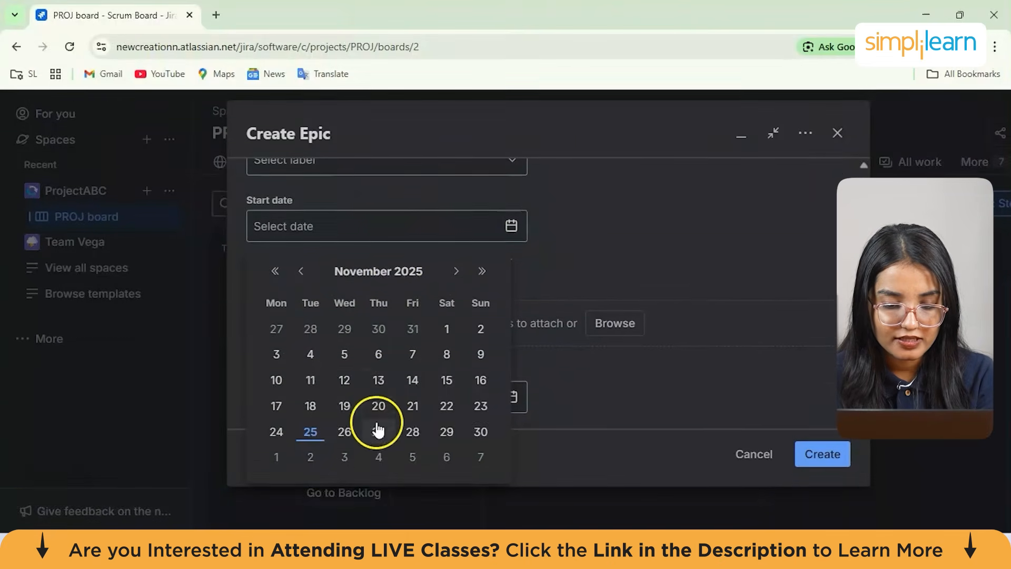
left_click(414, 431)
Set the epic's due date to 02/12/2025
scroll(426, 289, "down", 2)
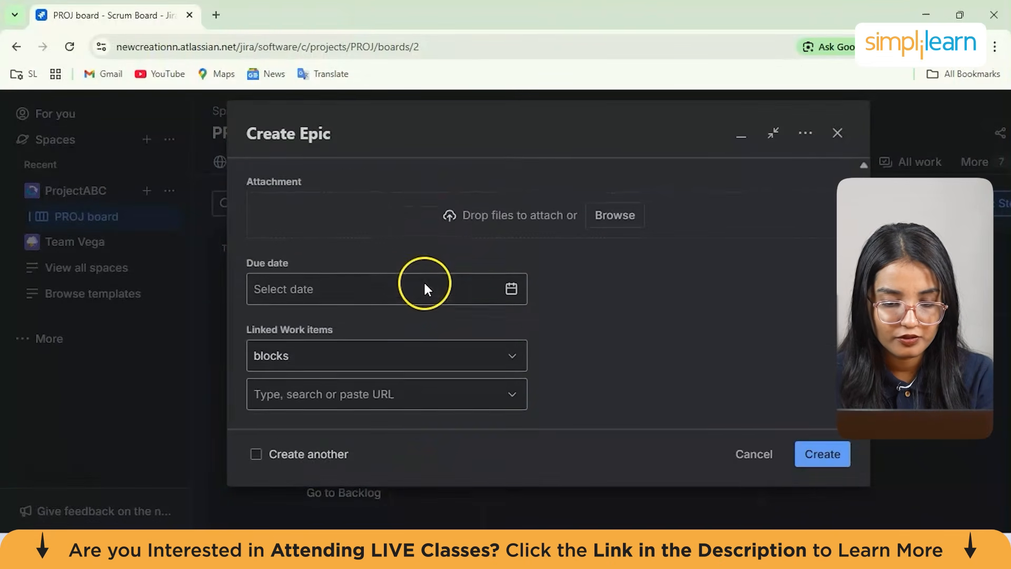
left_click(510, 287)
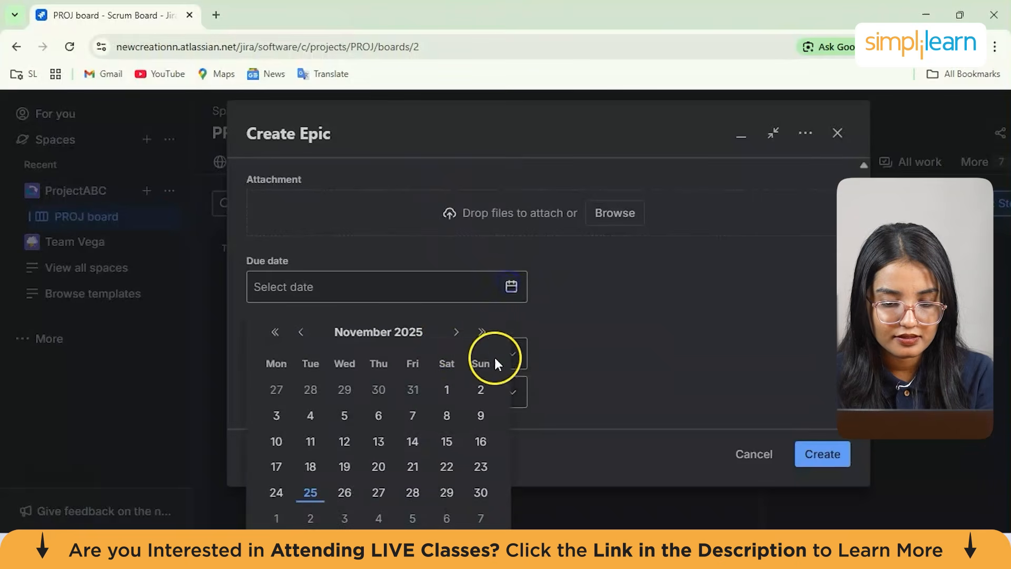
left_click(455, 332)
left_click(308, 394)
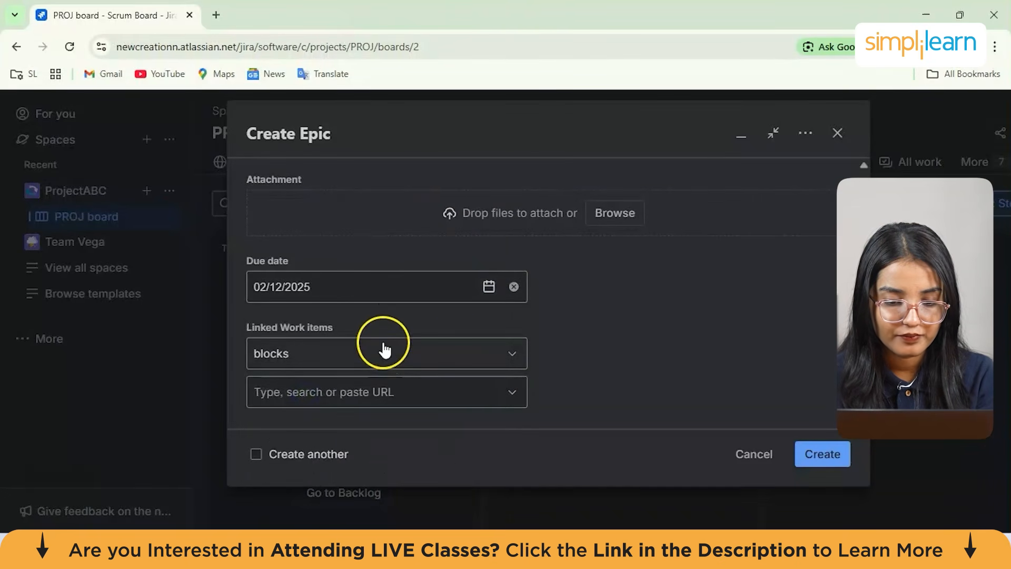
Browse the linked work item relation types and the work item search field without changing them
scroll(458, 305, "down", 1)
left_click(468, 304)
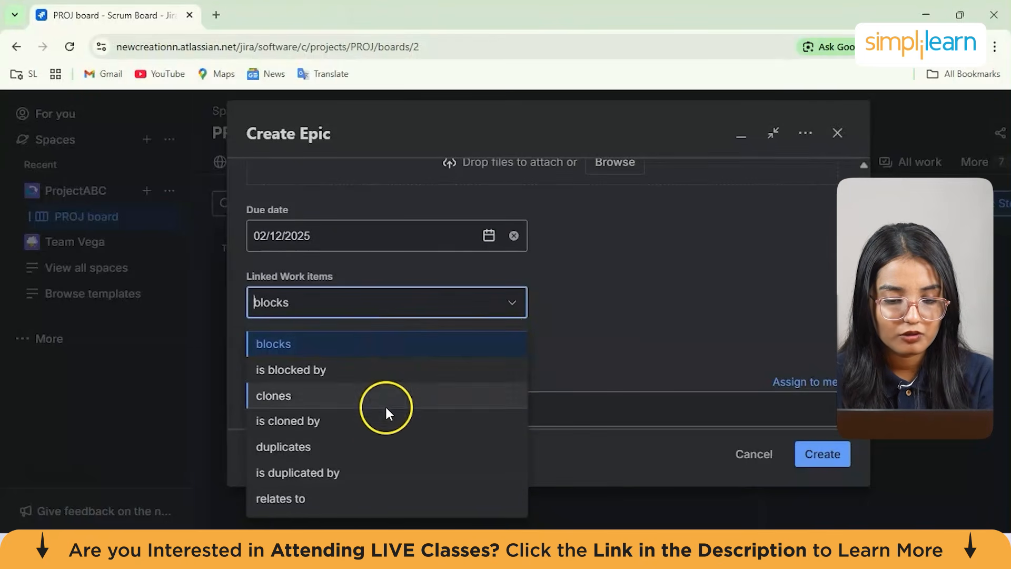
left_click(624, 320)
left_click(510, 330)
left_click(574, 324)
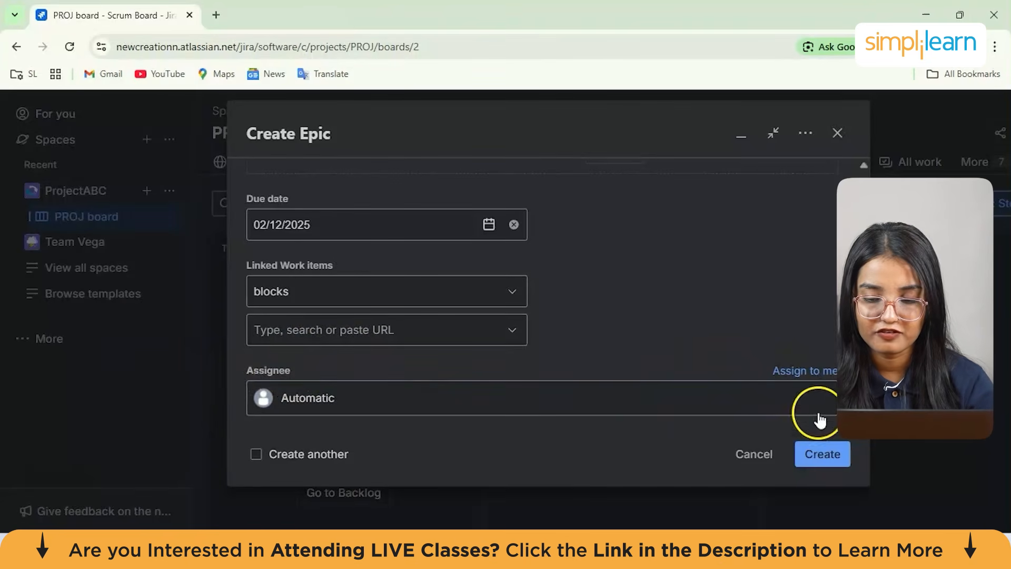
Assign the epic to yourself and create it
left_click(806, 373)
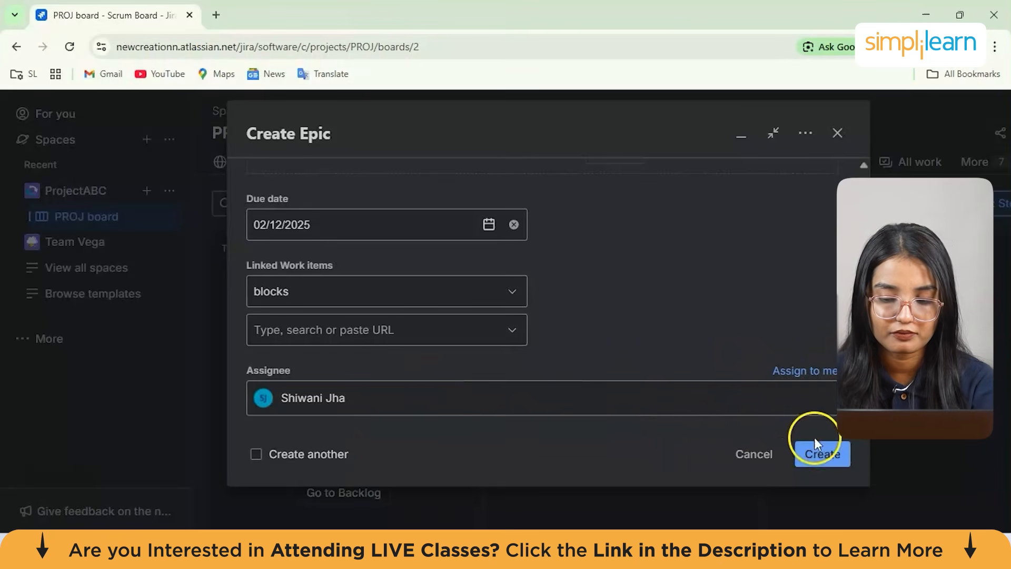
left_click(819, 452)
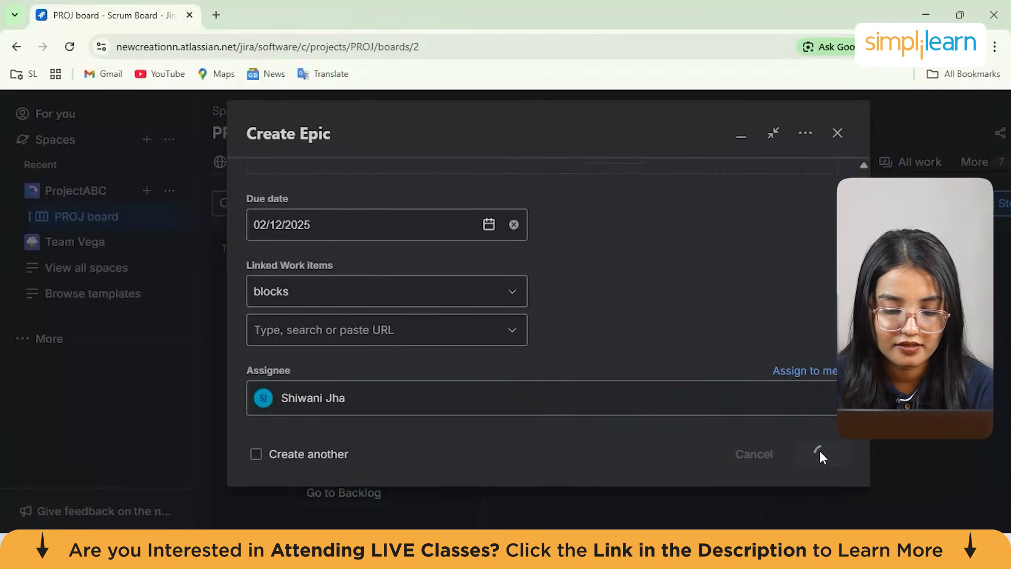
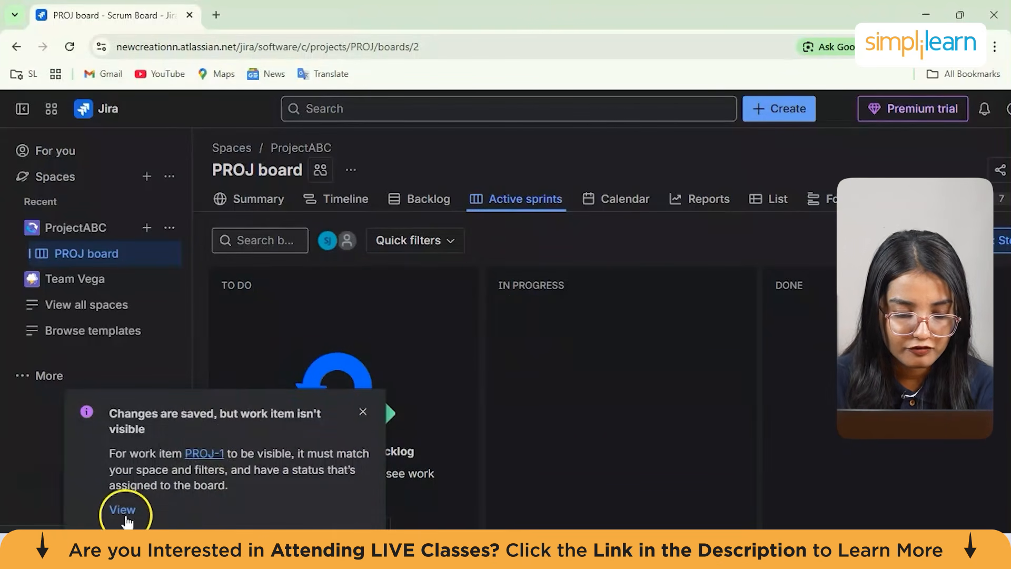
Open the epic PROJ-1 and add the comment "adding new funtionalities and features"
left_click(122, 511)
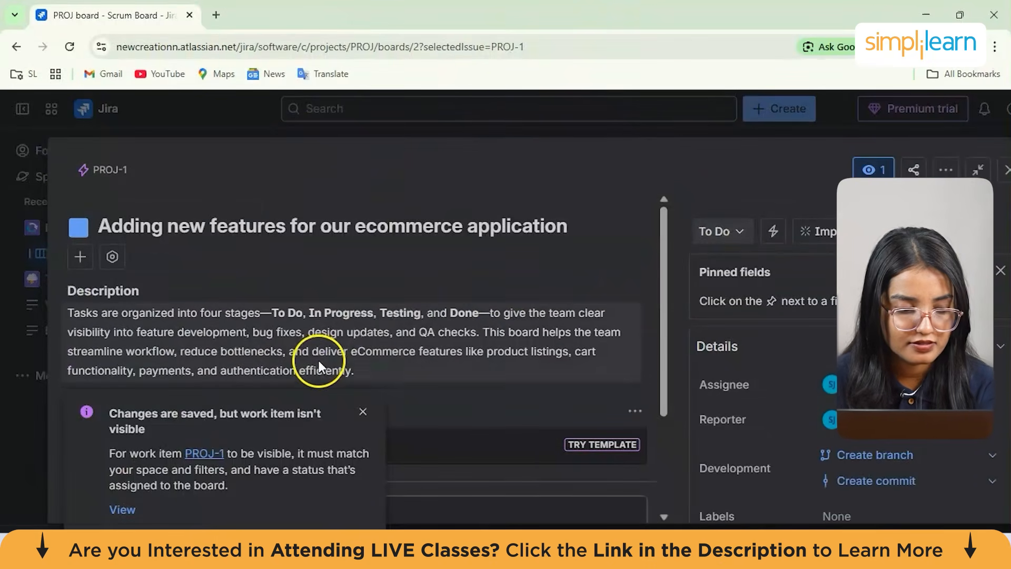
left_click(369, 413)
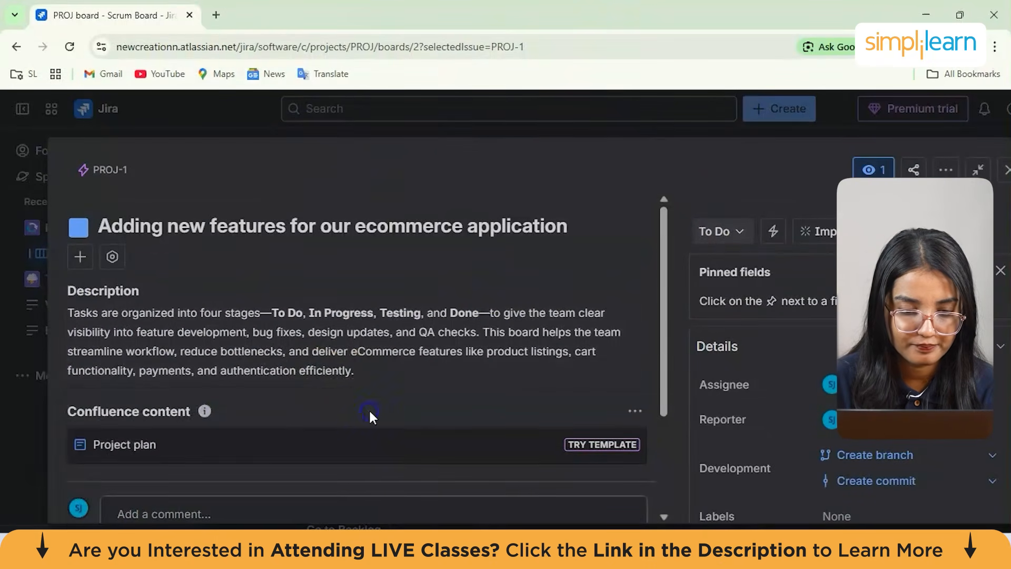
scroll(295, 316, "down", 2)
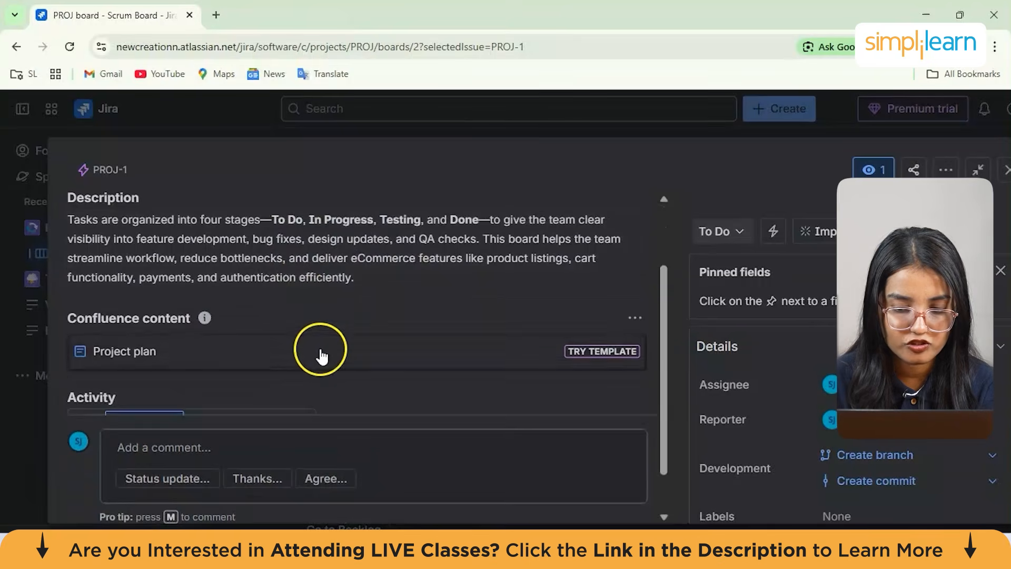
scroll(323, 351, "down", 2)
scroll(338, 339, "down", 1)
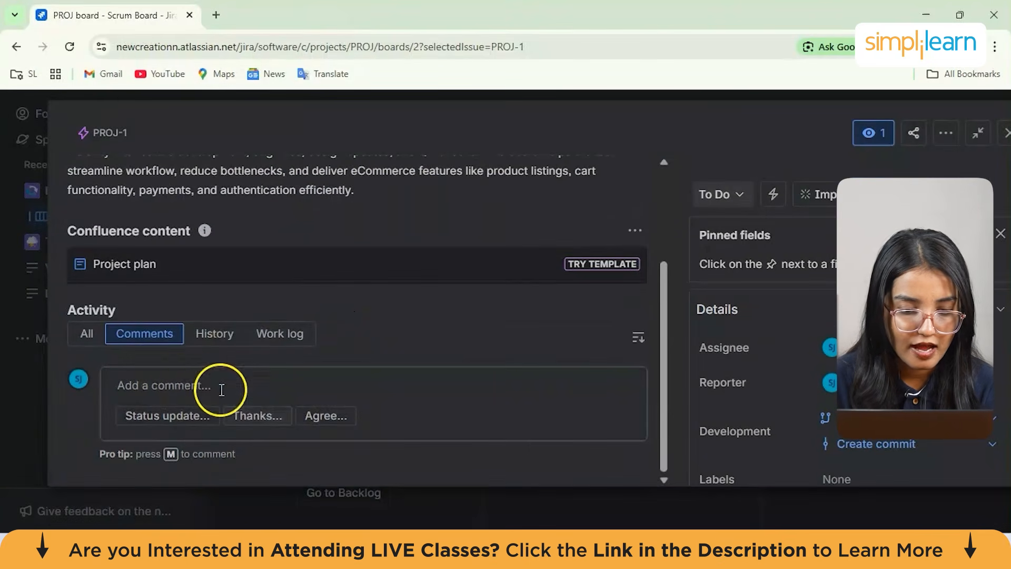
left_click(186, 376)
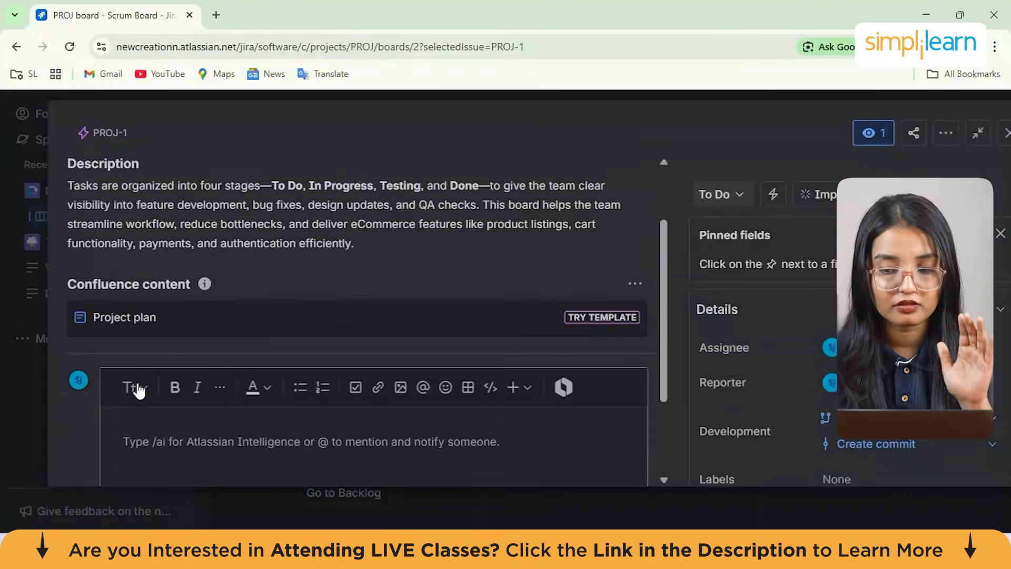
left_click(152, 415)
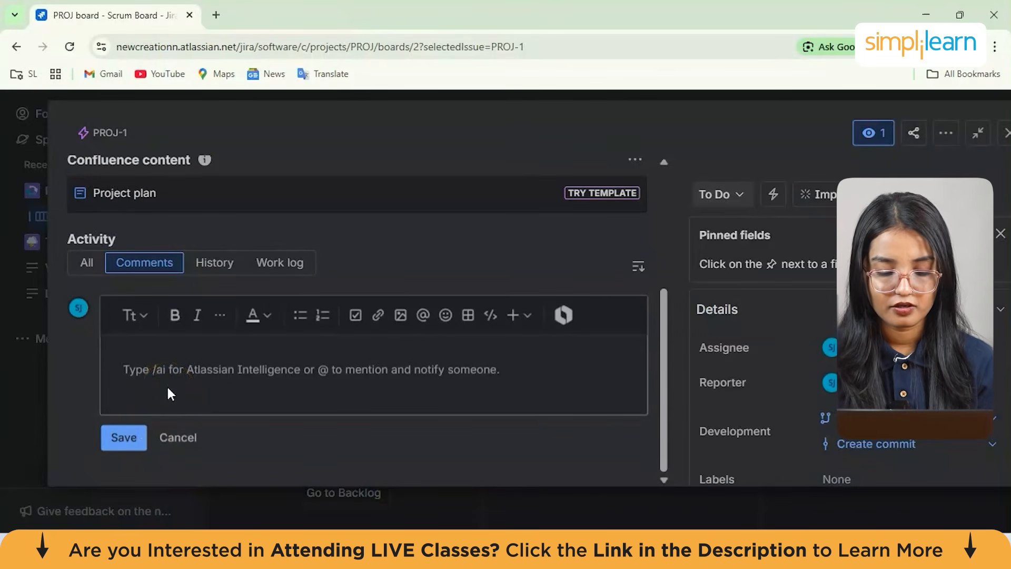
type("adding new fucn")
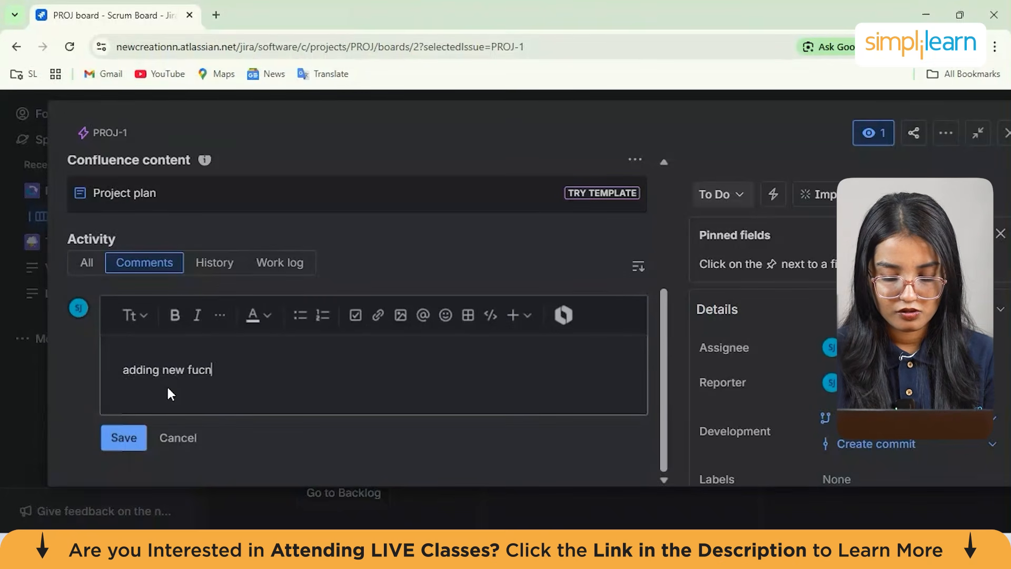
type("tionalit")
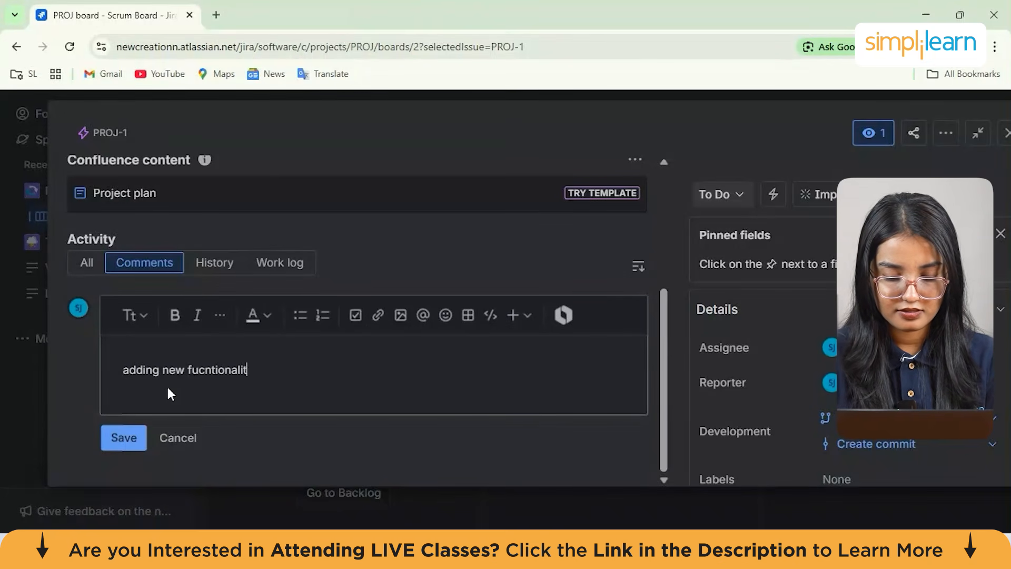
type("ies and features")
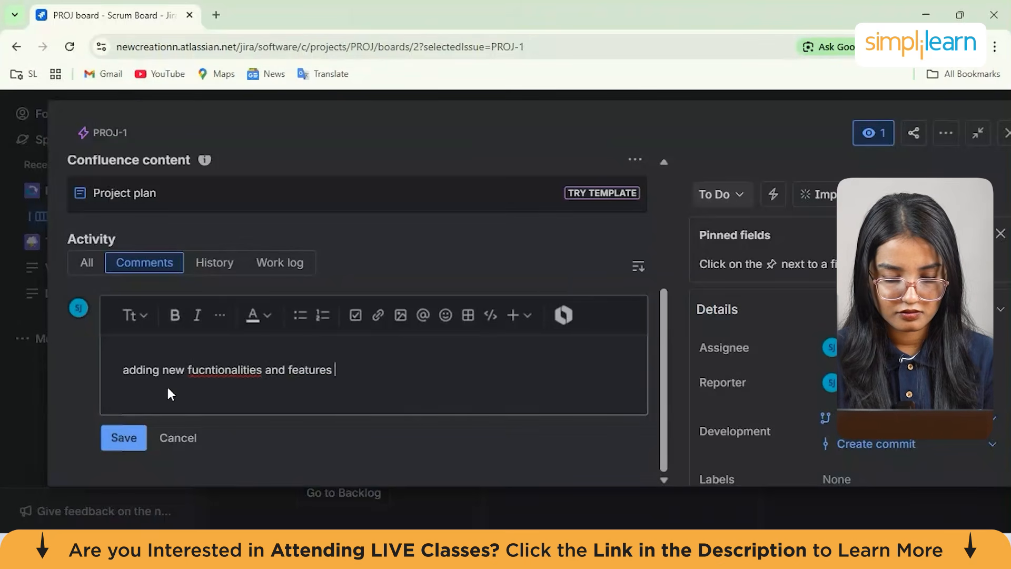
left_click(200, 379)
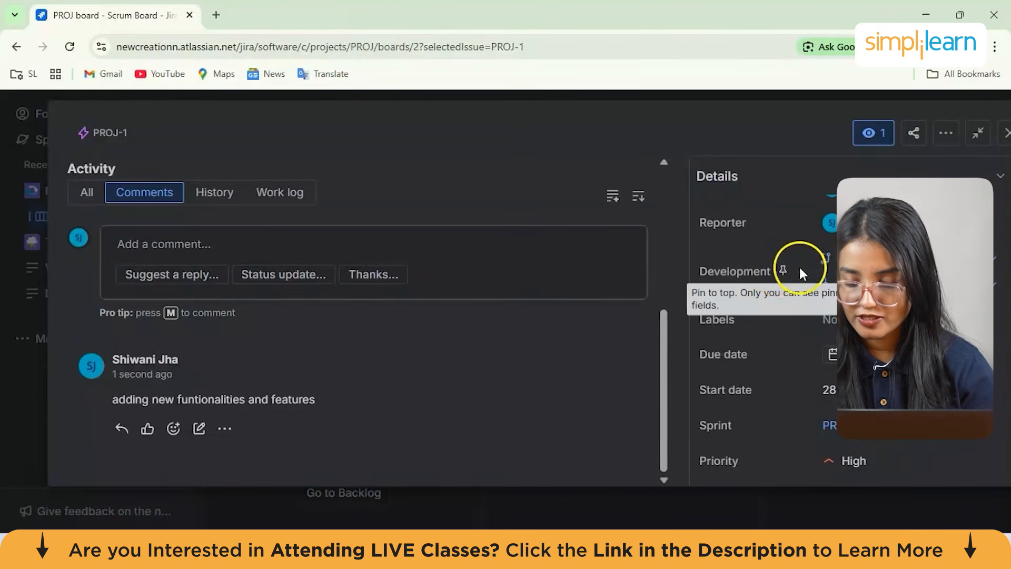
Inspect the epic's branch-creation command and Labels field without changing them
left_click(997, 261)
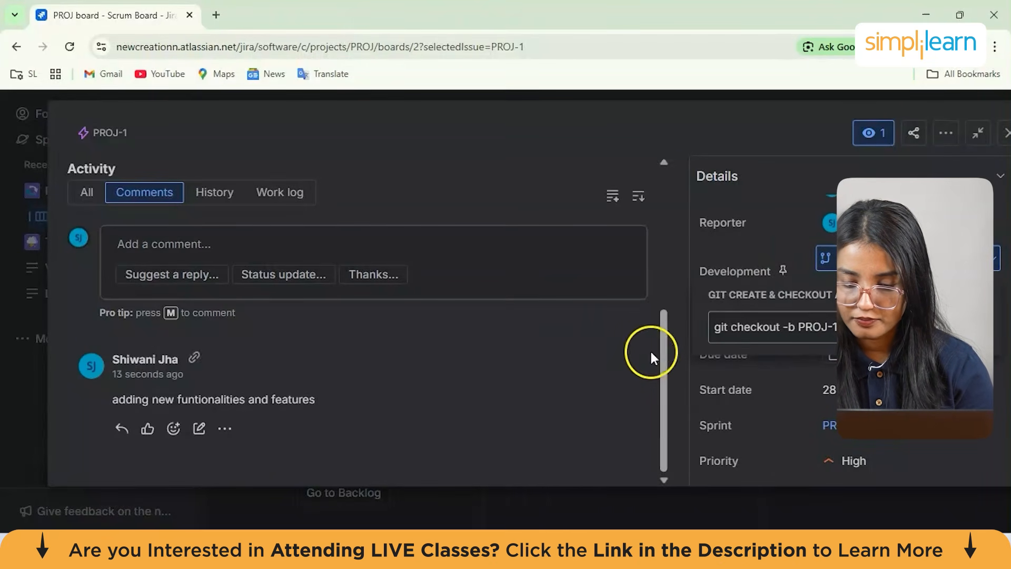
left_click(676, 298)
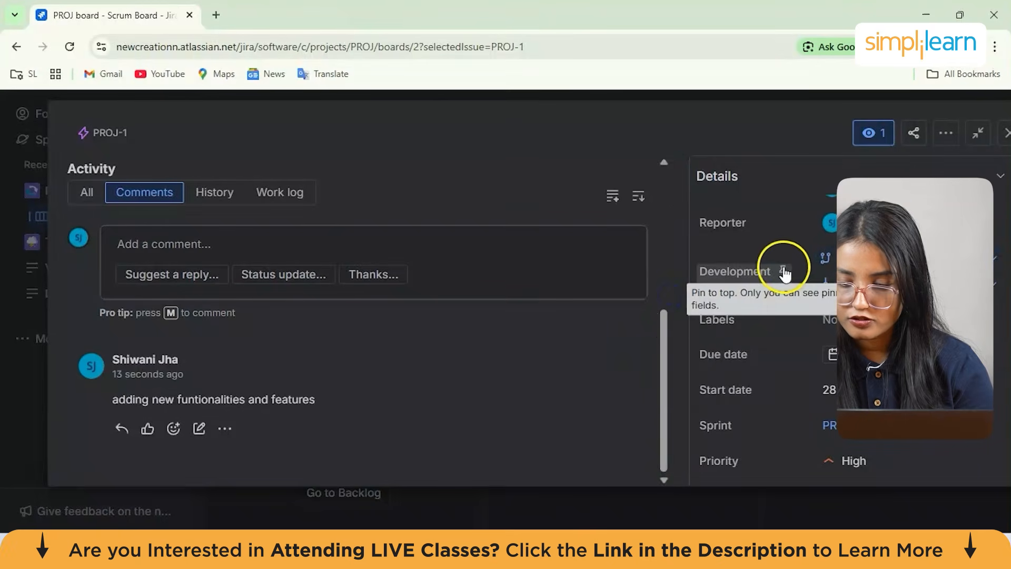
scroll(764, 378, "down", 1)
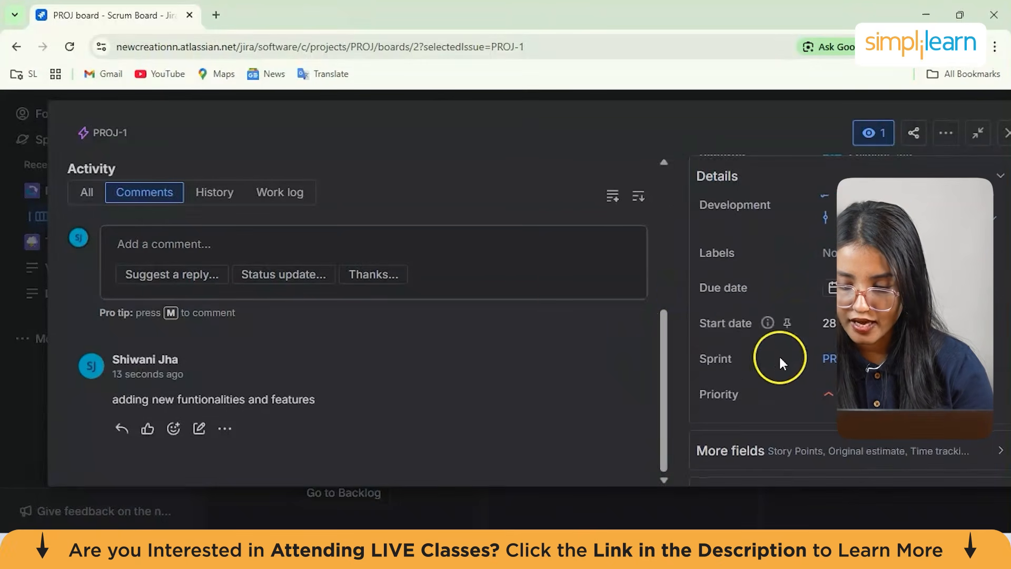
left_click(828, 253)
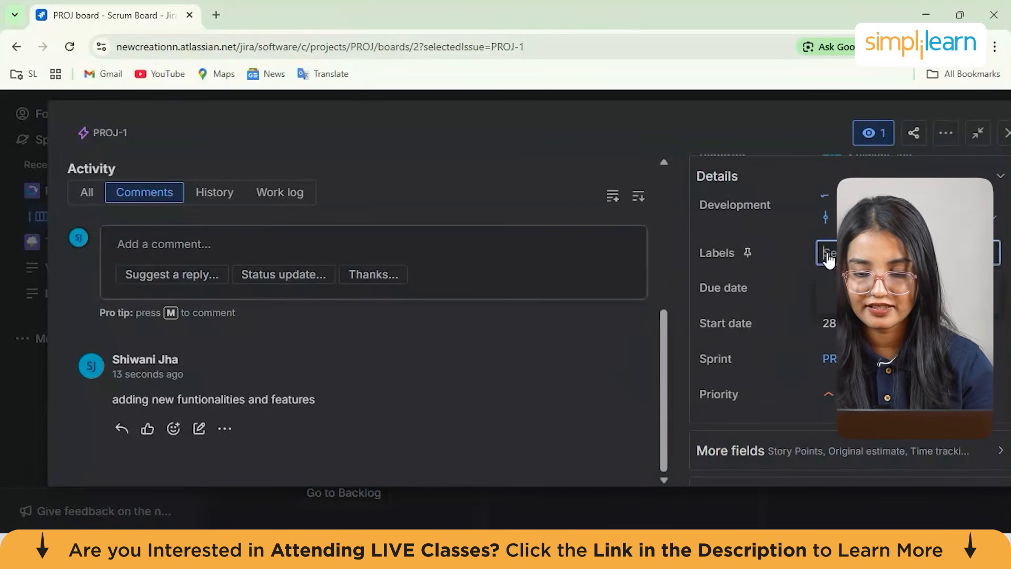
type("e")
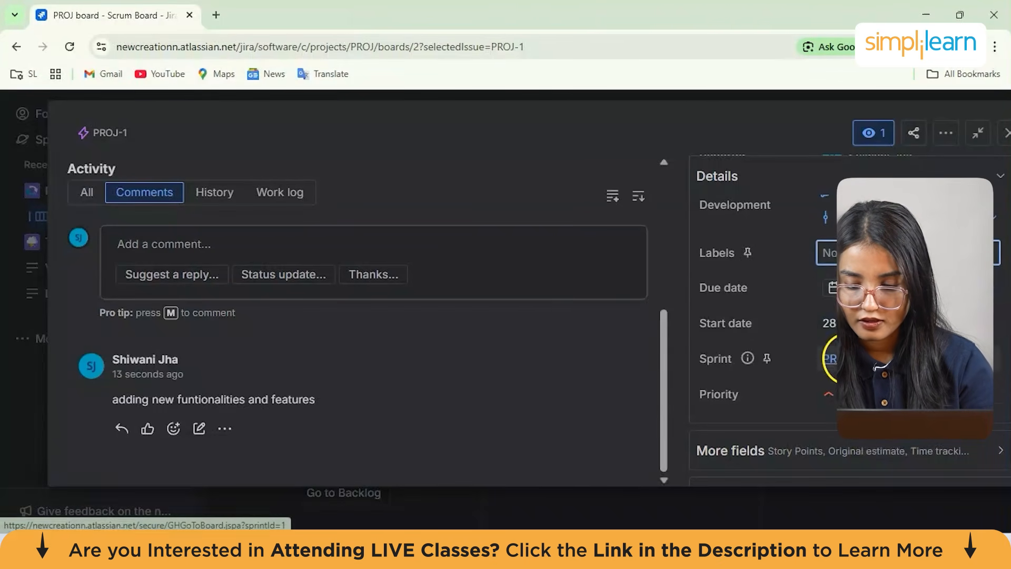
scroll(843, 316, "down", 2)
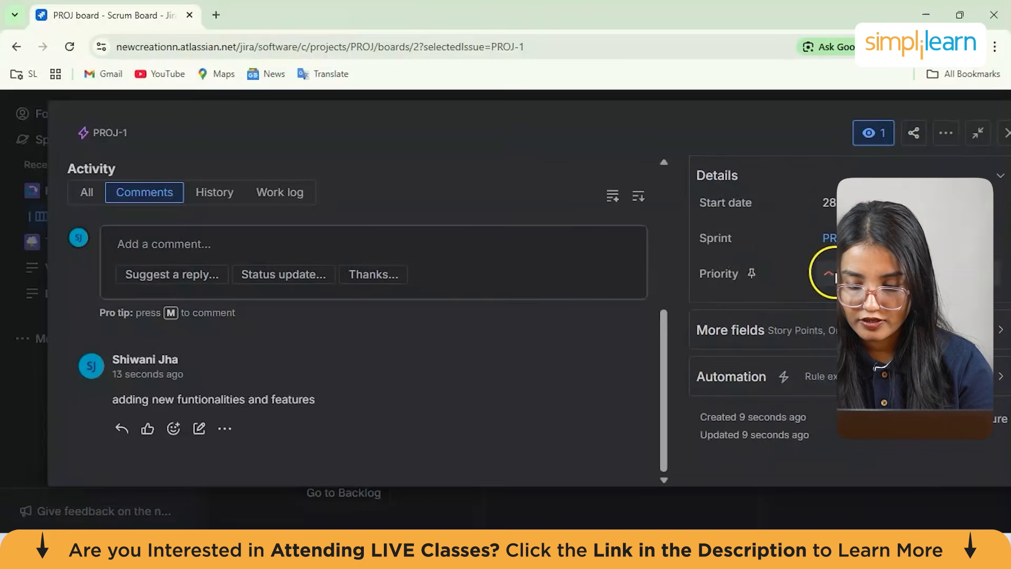
scroll(873, 177, "up", 3)
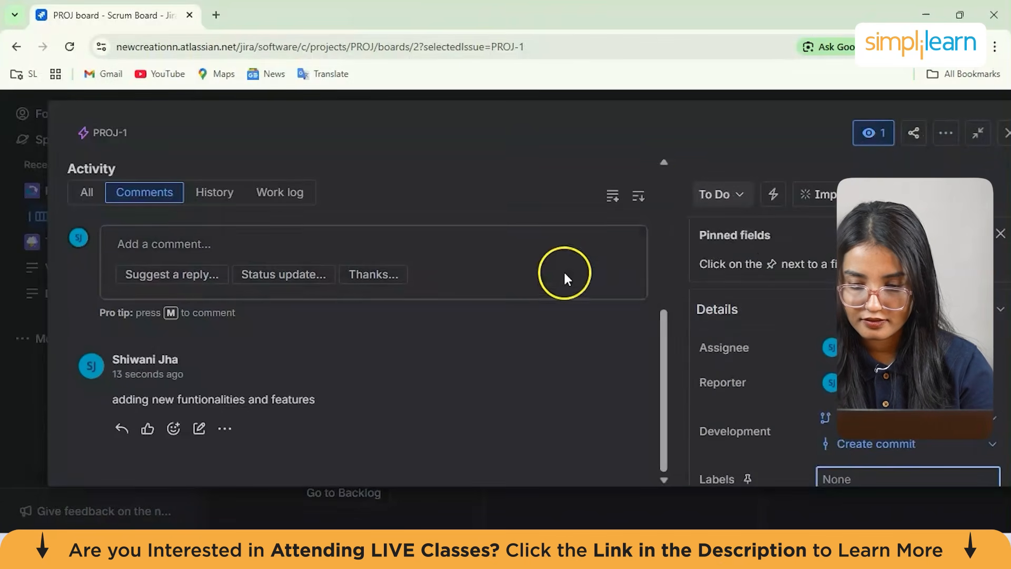
scroll(424, 289, "up", 5)
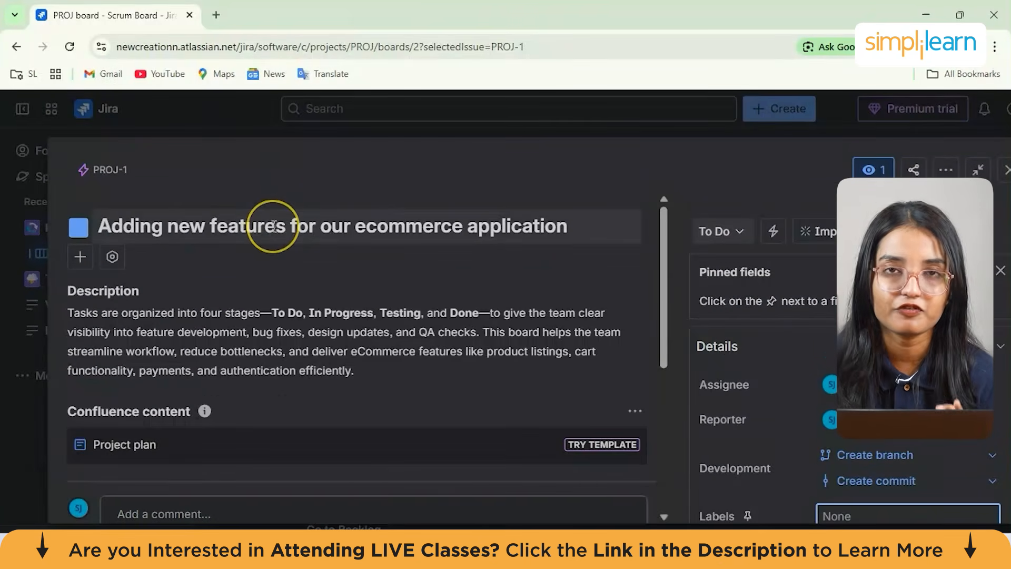
Close the epic, open the backlog and show the epic panel
left_click(383, 104)
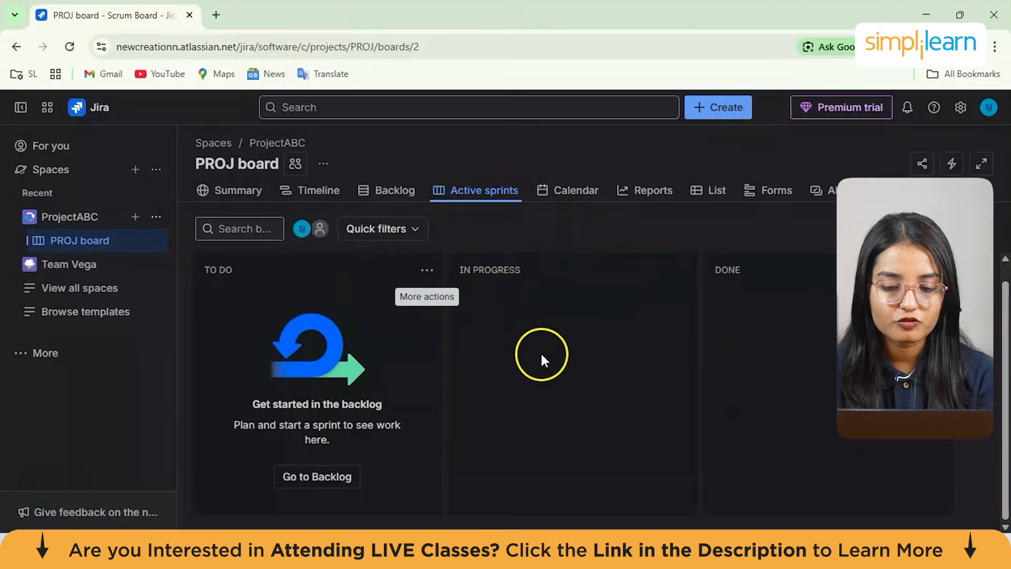
left_click(299, 479)
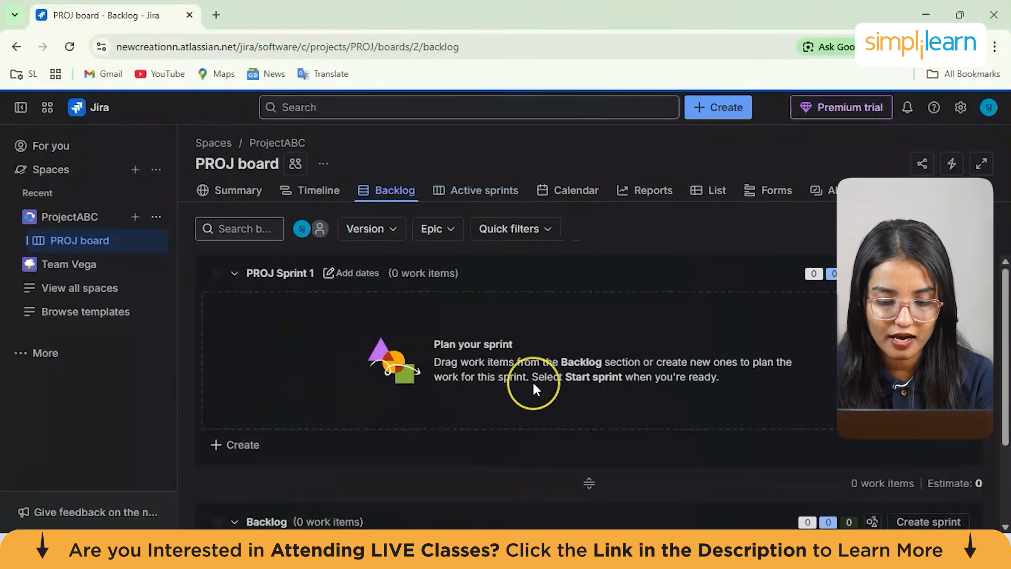
scroll(532, 381, "down", 3)
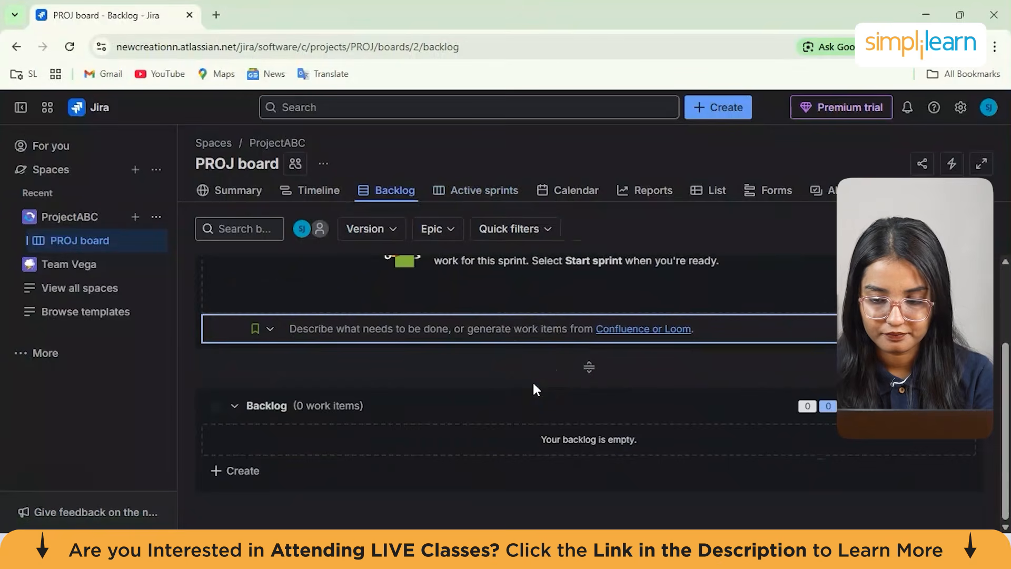
scroll(534, 390, "up", 2)
left_click(452, 230)
left_click(437, 332)
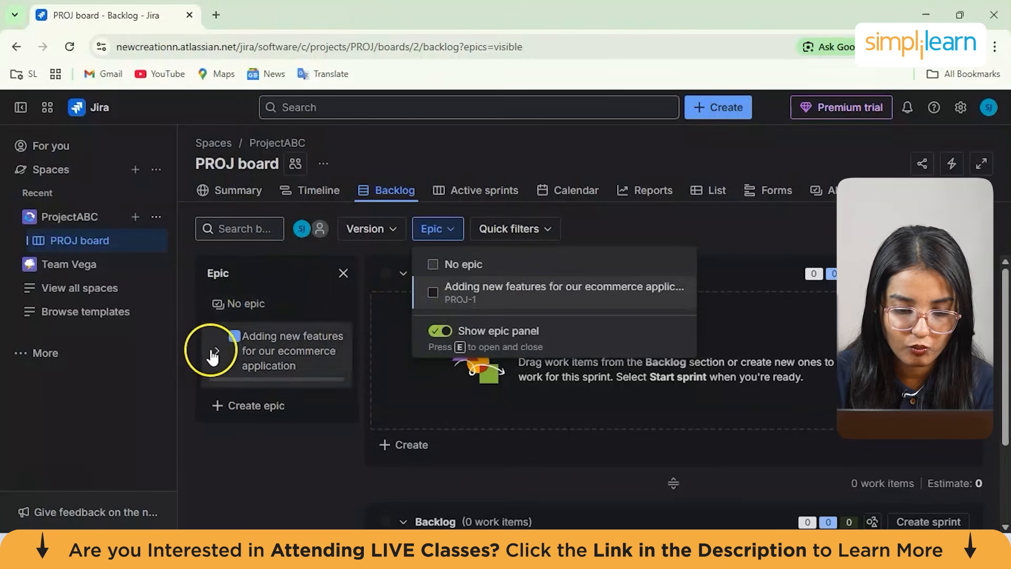
left_click(383, 283)
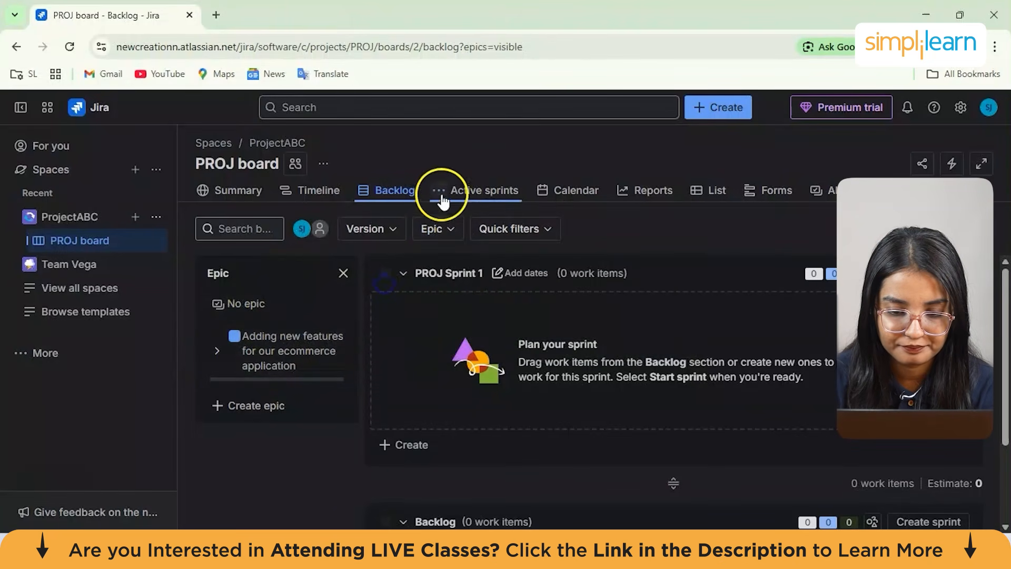
Check the active sprint's quick filters, then filter the backlog by the ecommerce epic
left_click(473, 191)
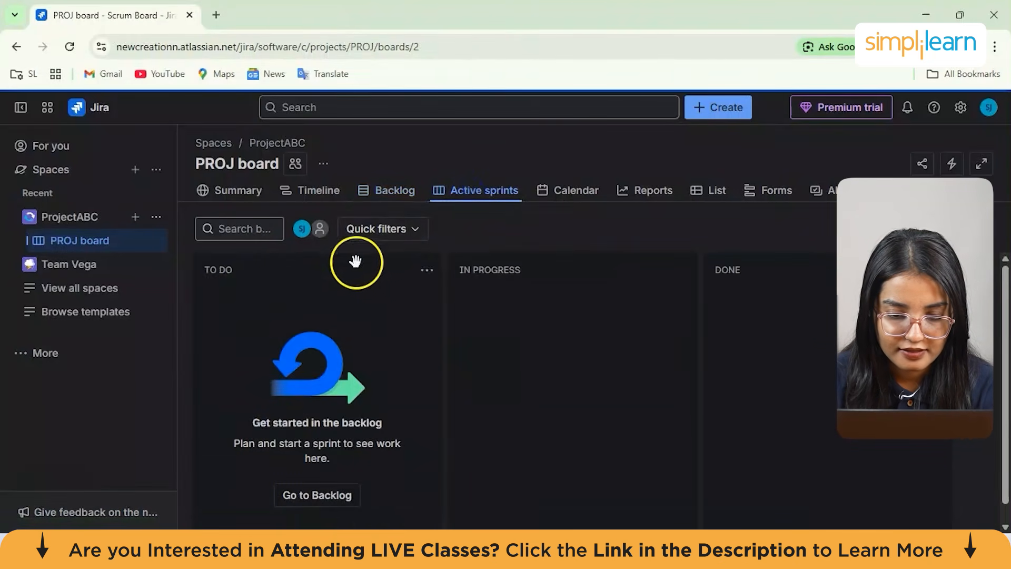
left_click(381, 231)
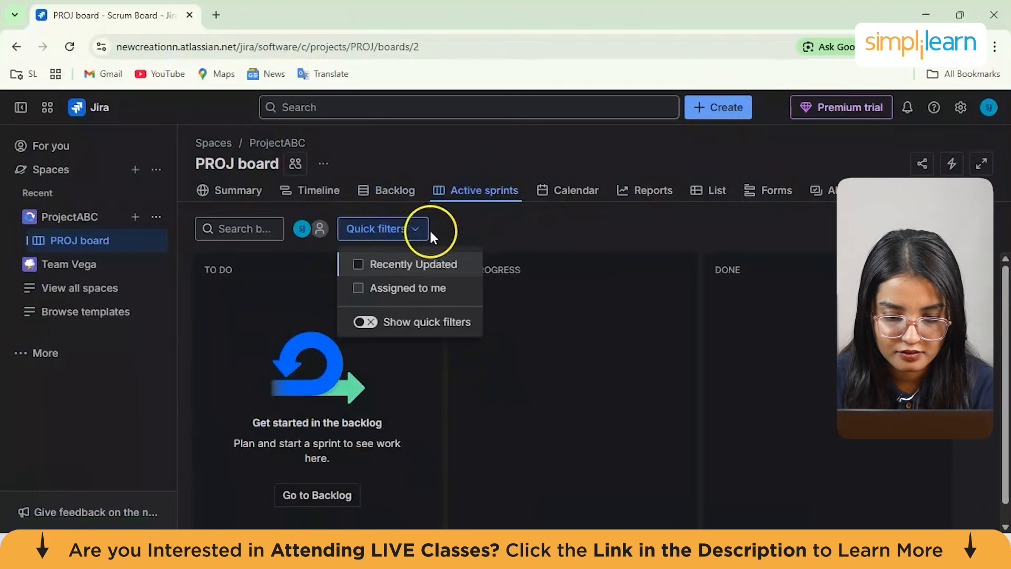
left_click(366, 318)
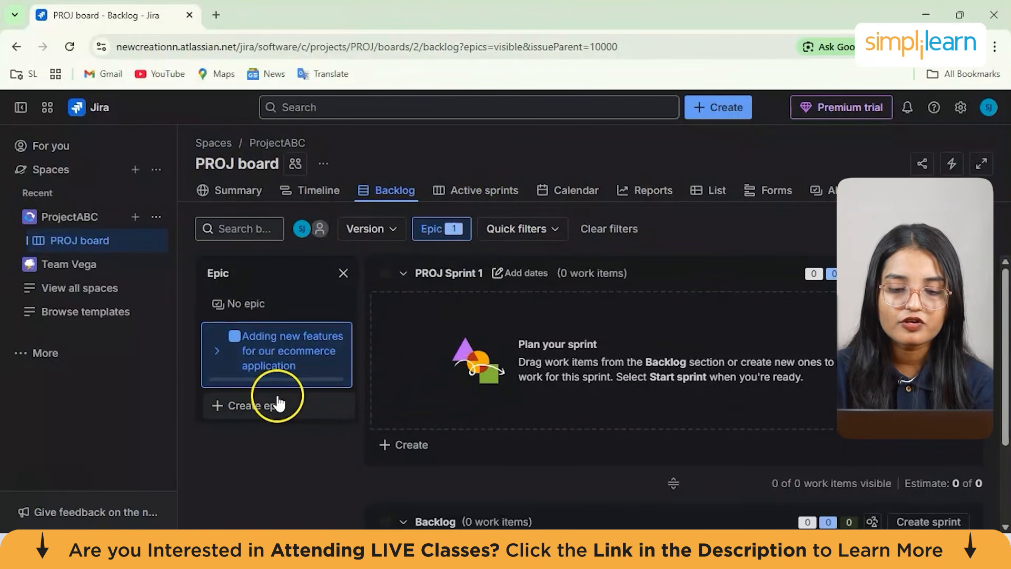
scroll(404, 402, "down", 2)
scroll(403, 402, "up", 2)
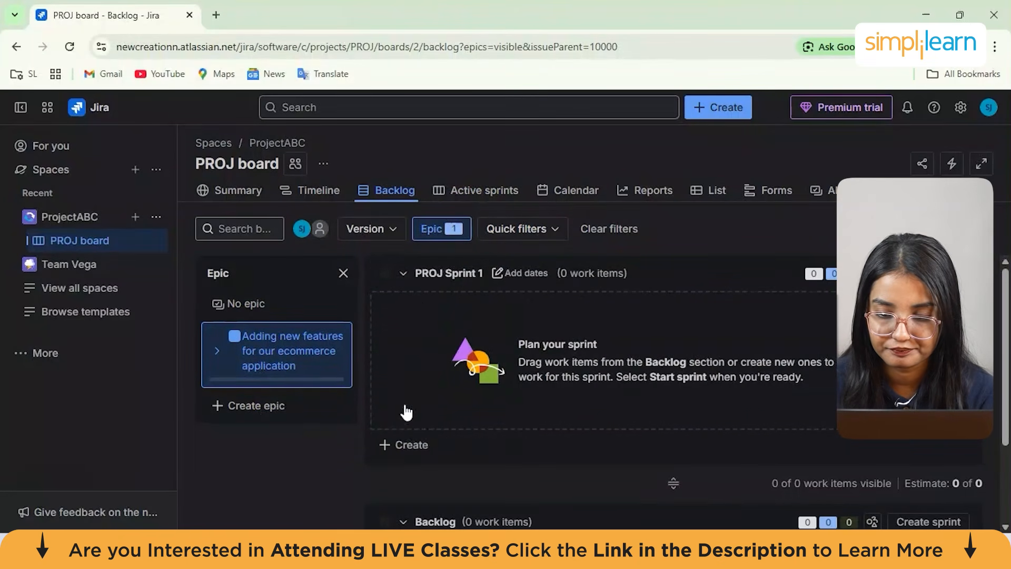
Start creating a new Story work item in the ProjectABC (PROJ) space
left_click(540, 445)
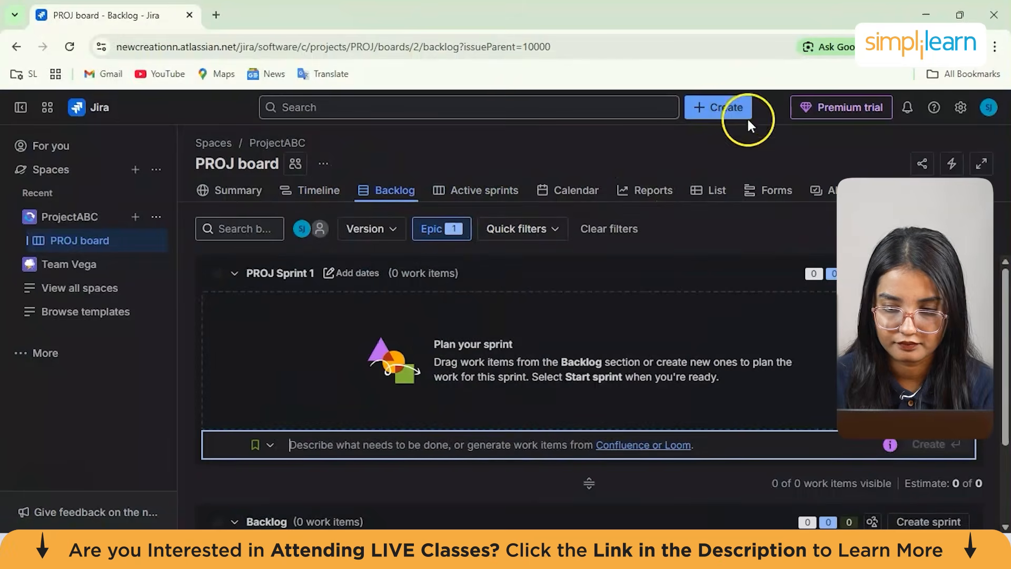
left_click(732, 109)
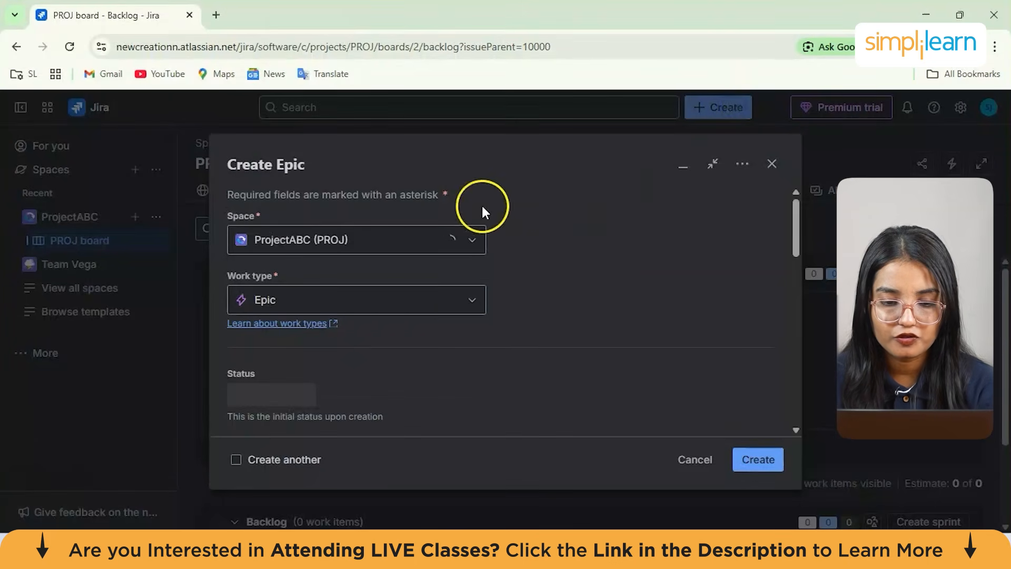
left_click(367, 299)
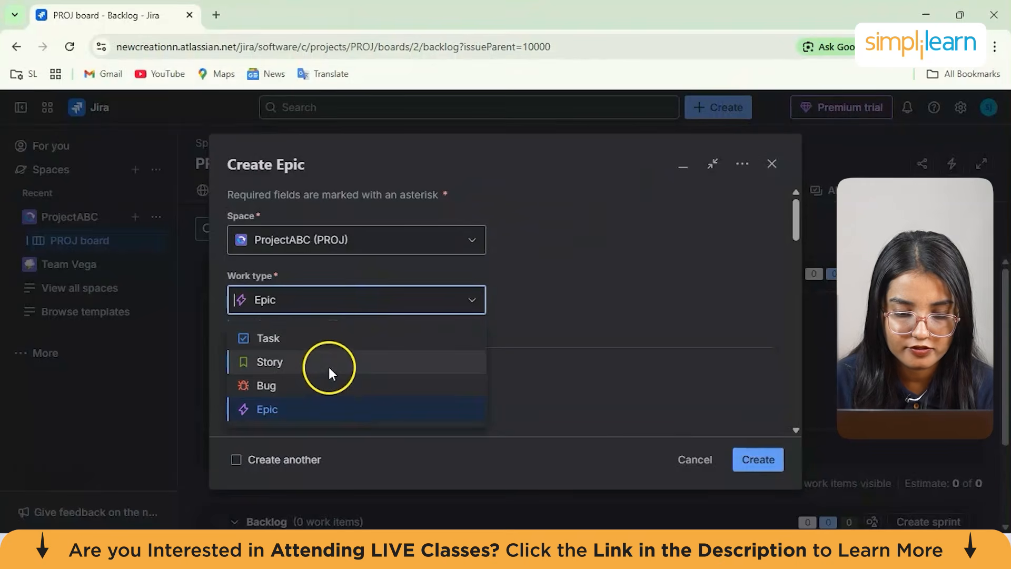
key("Escape")
left_click(327, 241)
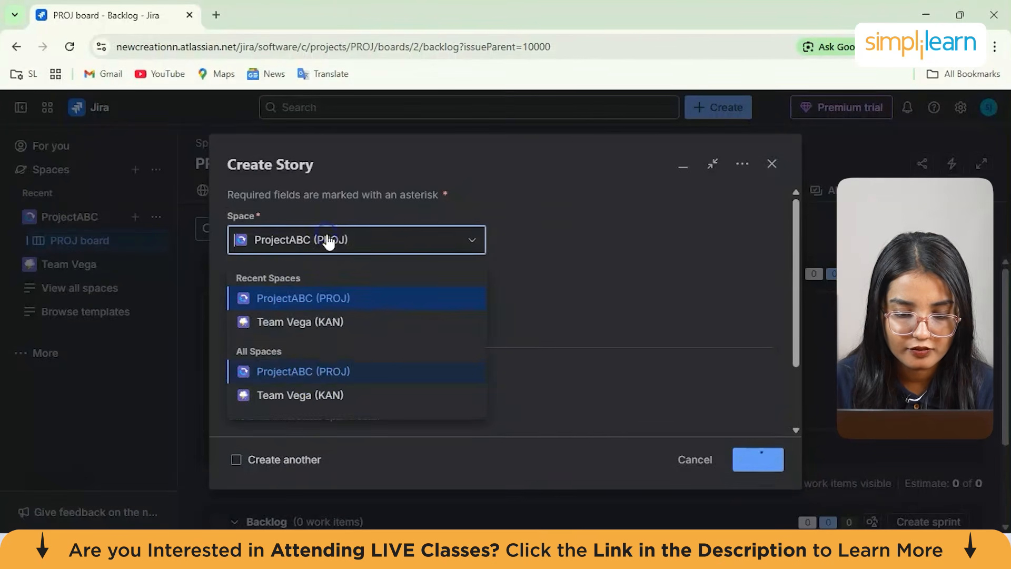
left_click(330, 298)
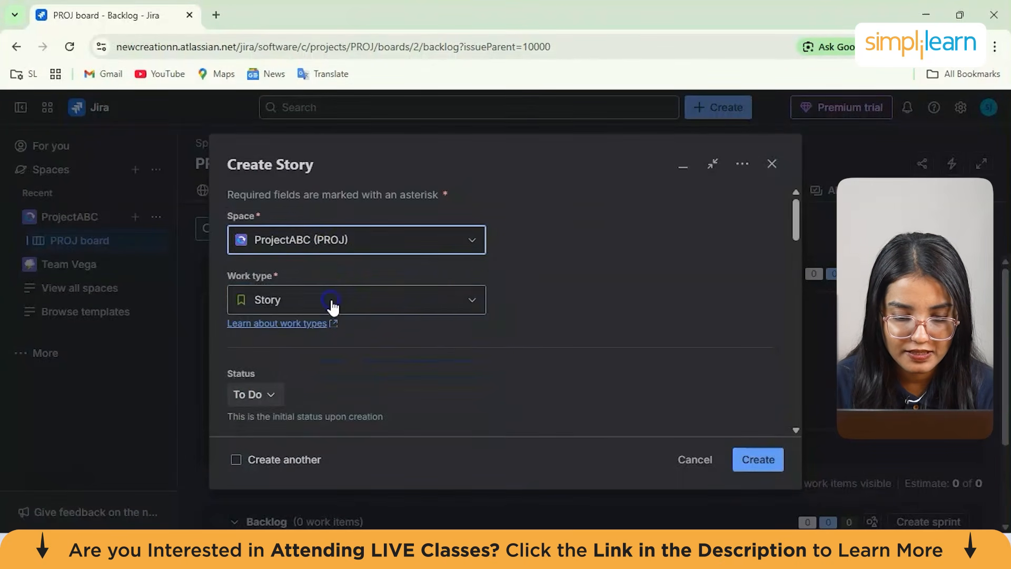
Set the new story's initial status to In Progress
scroll(461, 289, "down", 5)
scroll(353, 271, "up", 3)
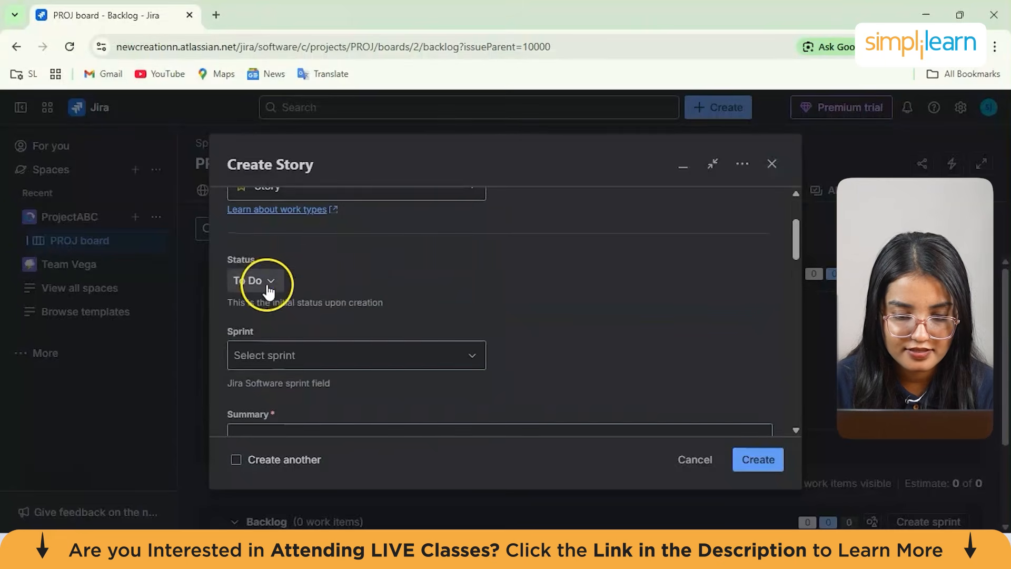
left_click(252, 280)
left_click(281, 315)
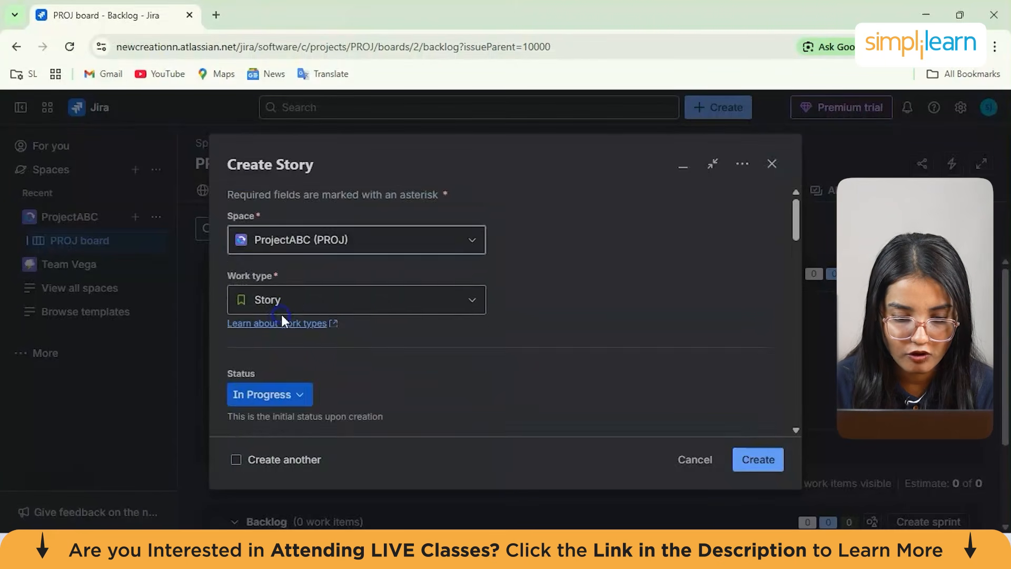
Assign the story to PROJ Sprint 1 and enter the summary 'new topics to be added'
scroll(334, 313, "down", 3)
scroll(336, 312, "down", 1)
left_click(306, 275)
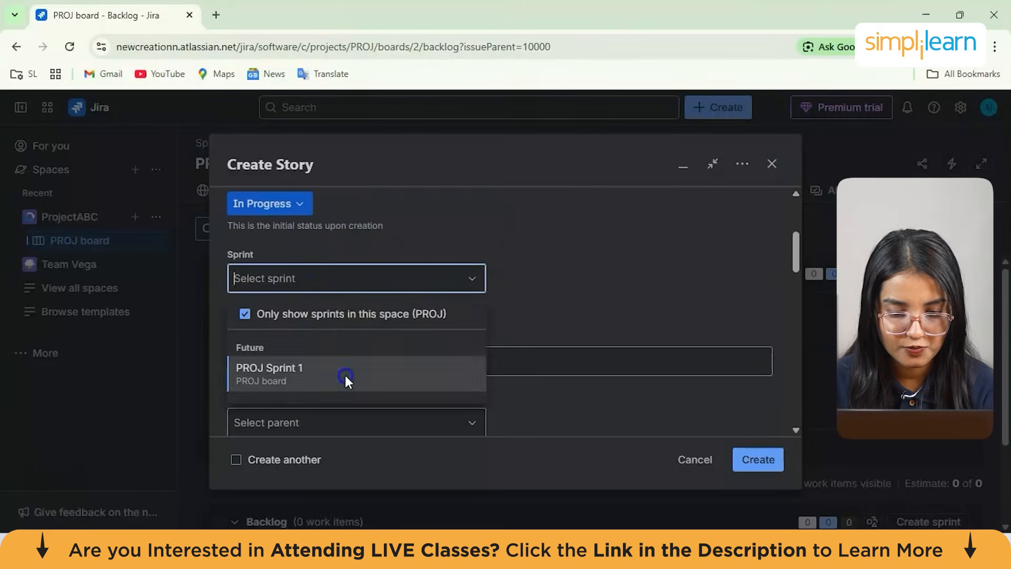
left_click(345, 375)
left_click(451, 350)
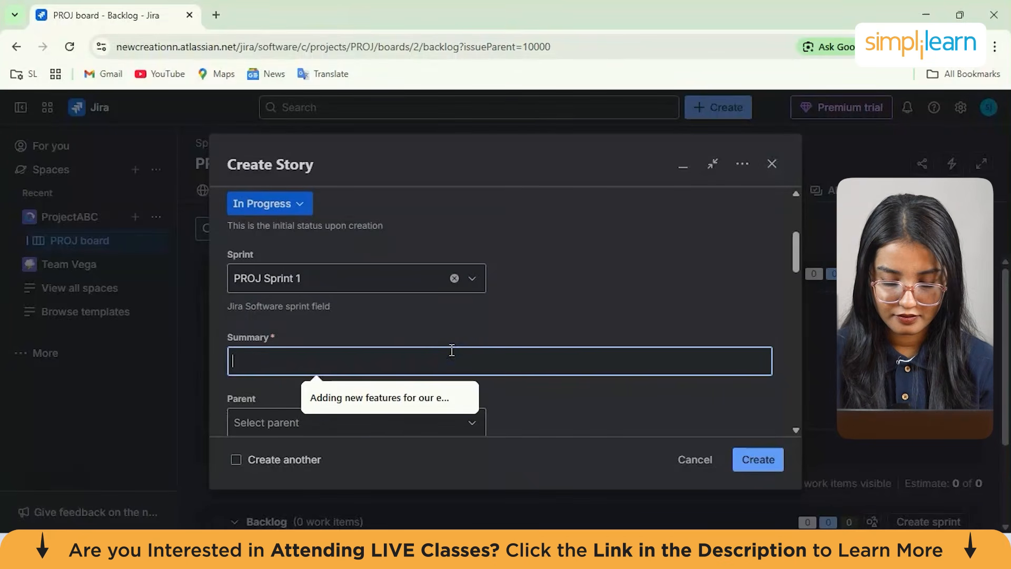
type("new topics to be added")
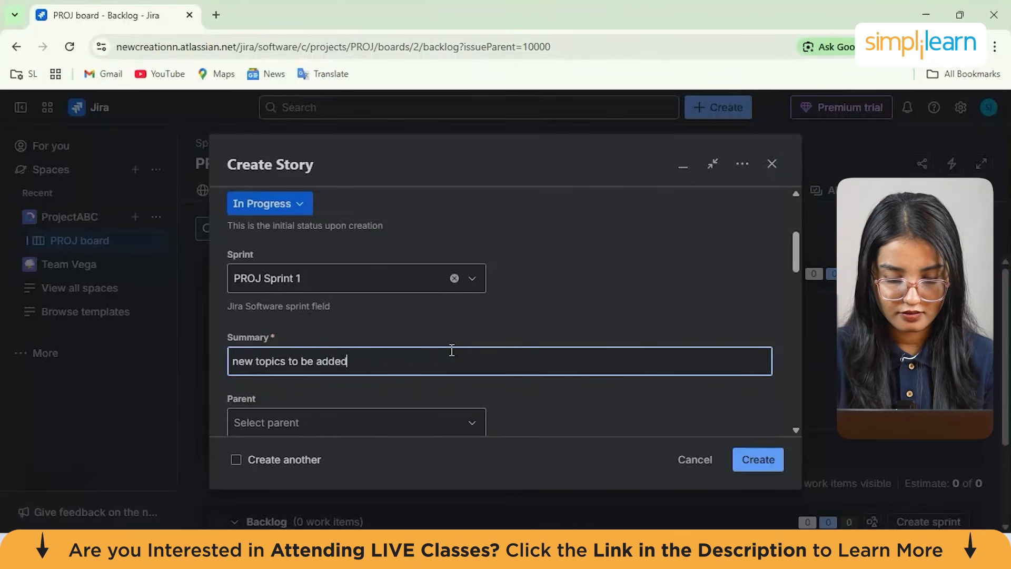
scroll(451, 350, "down", 3)
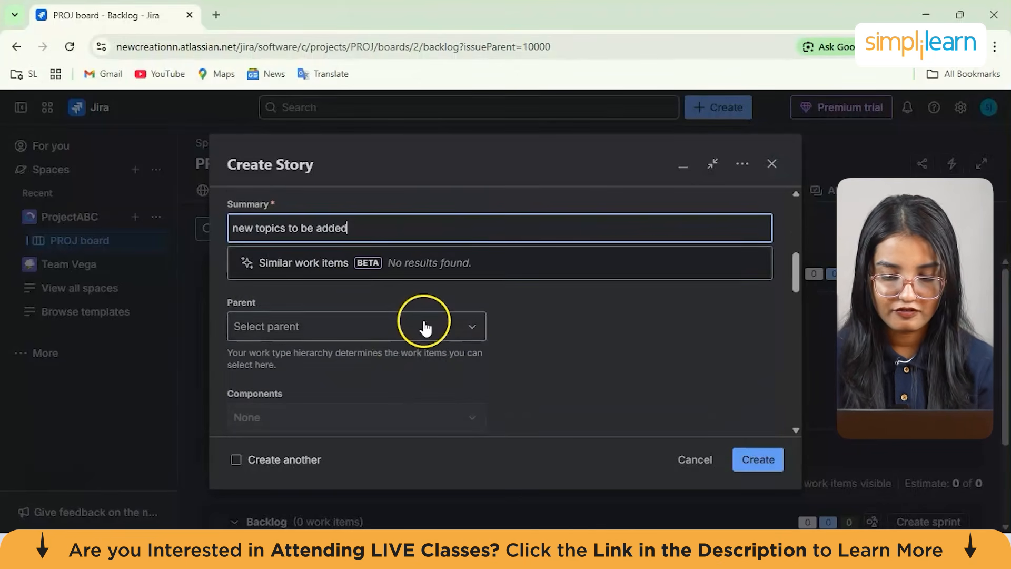
left_click(426, 328)
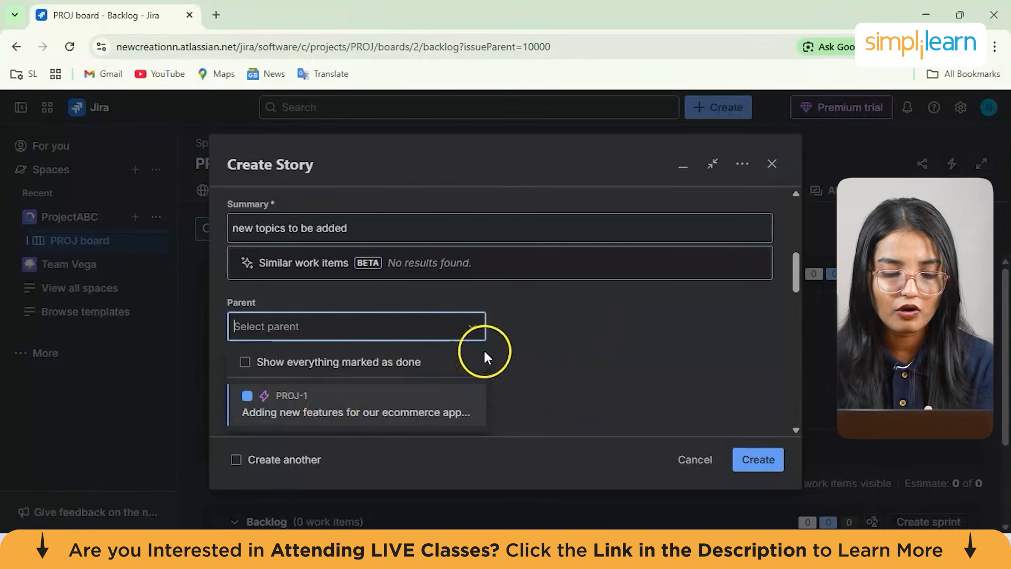
left_click(570, 361)
Enter the story description 'new topics to be added'
scroll(570, 360, "down", 3)
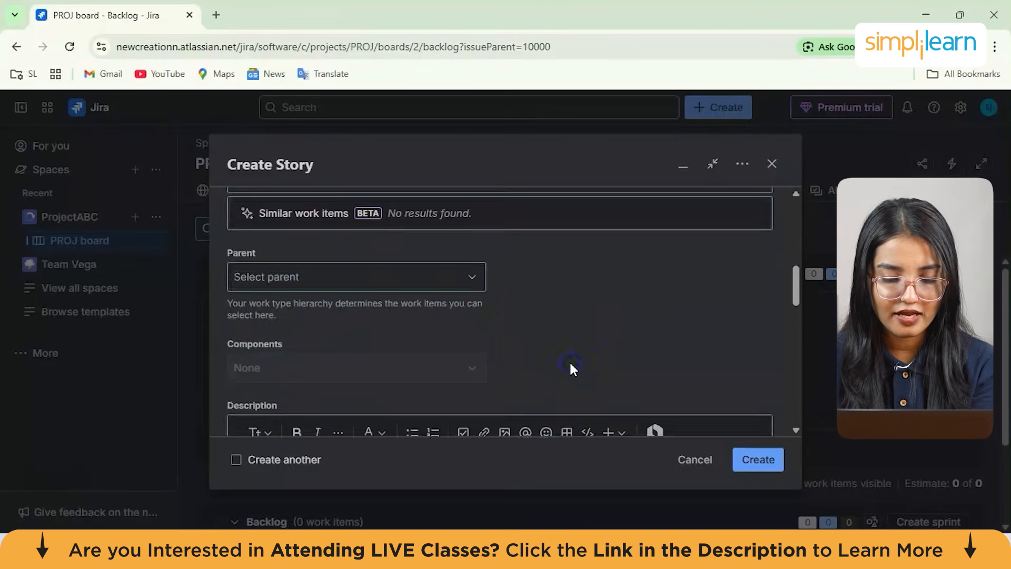
scroll(570, 360, "down", 2)
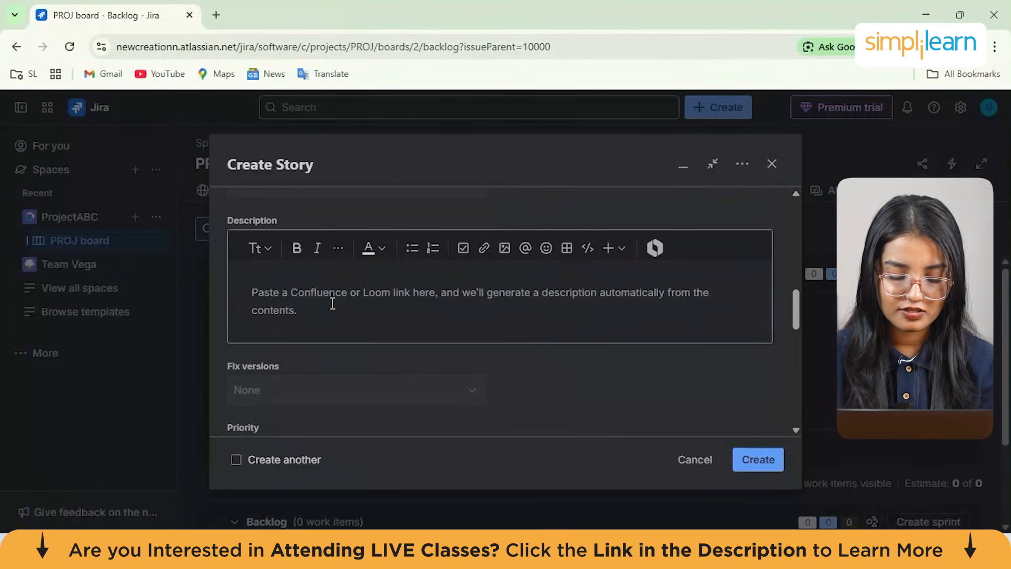
type("n")
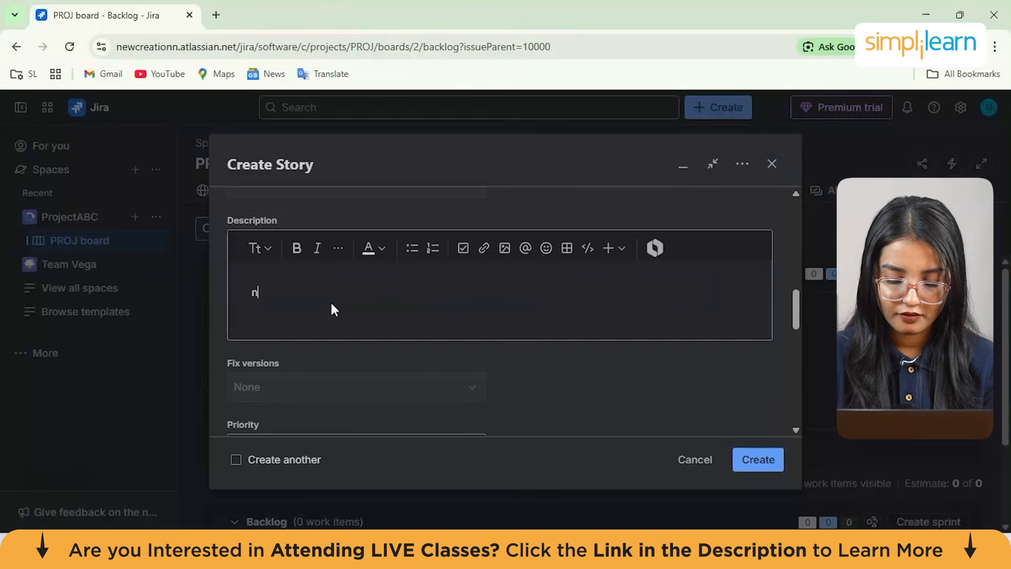
type("ew topics to ")
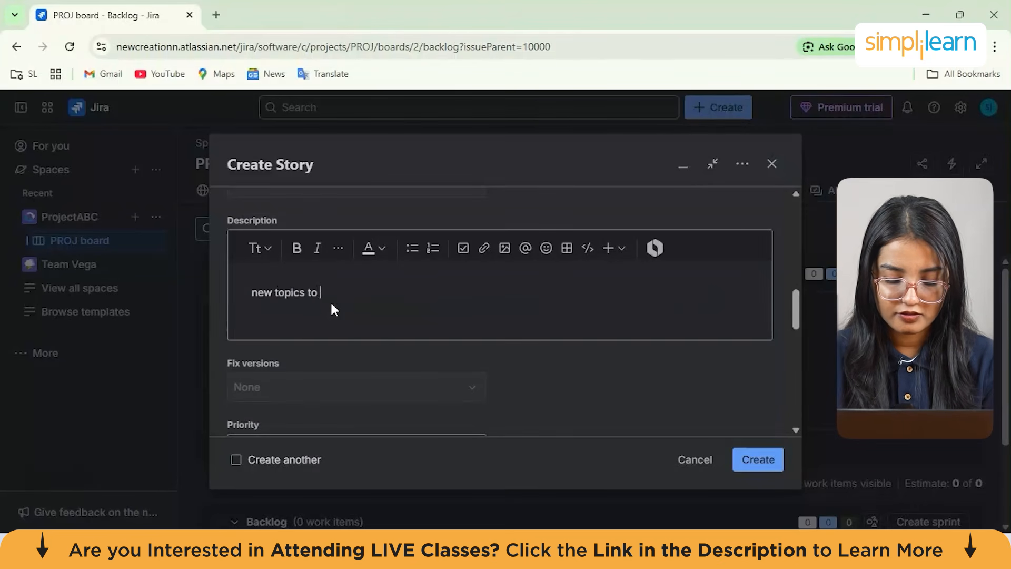
type("be added for")
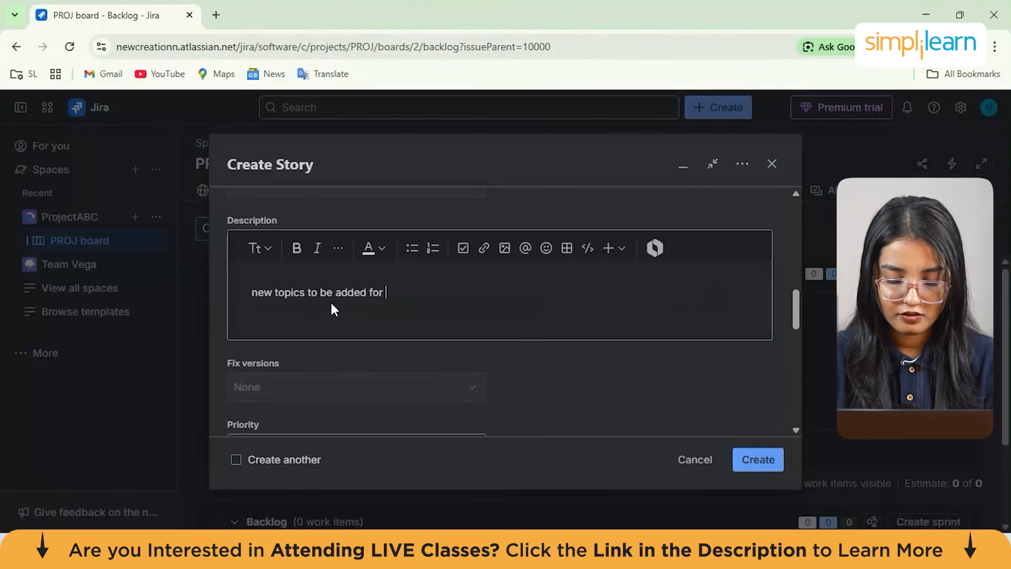
key("BackSpace")
key("BackSpace")
key("BackSpace")
Set the story's priority to Low
scroll(332, 309, "down", 3)
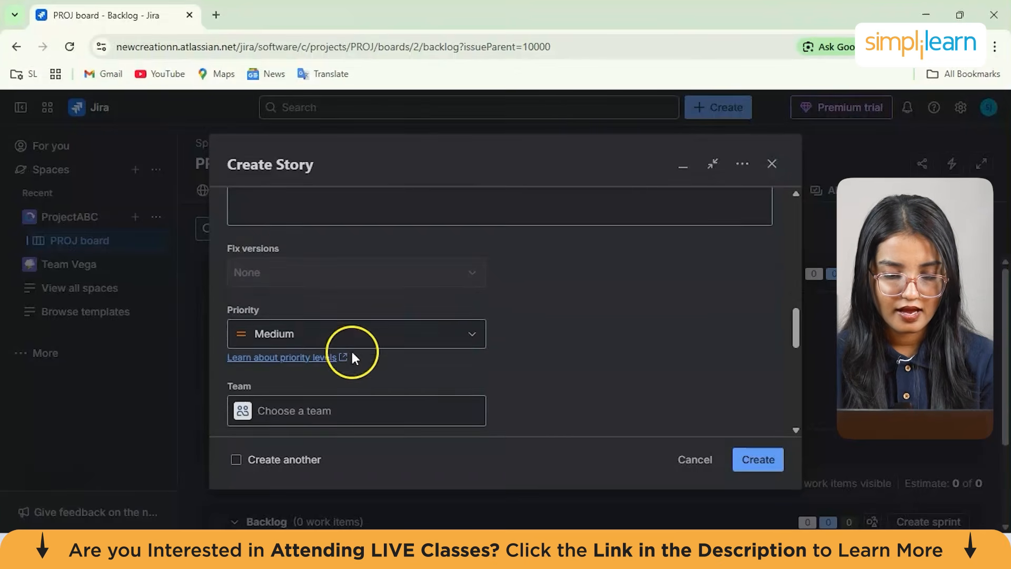
scroll(337, 350, "down", 1)
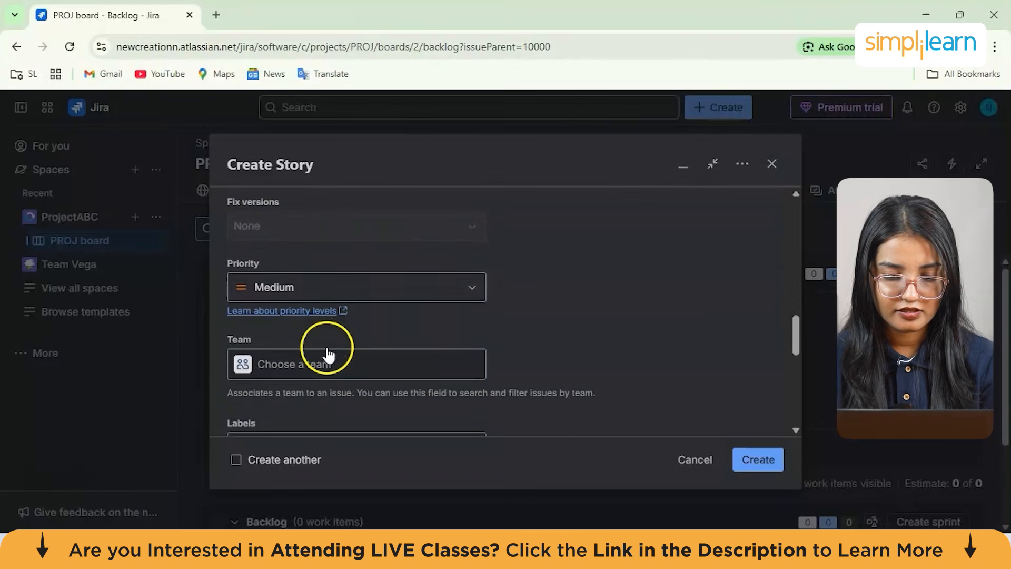
left_click(326, 289)
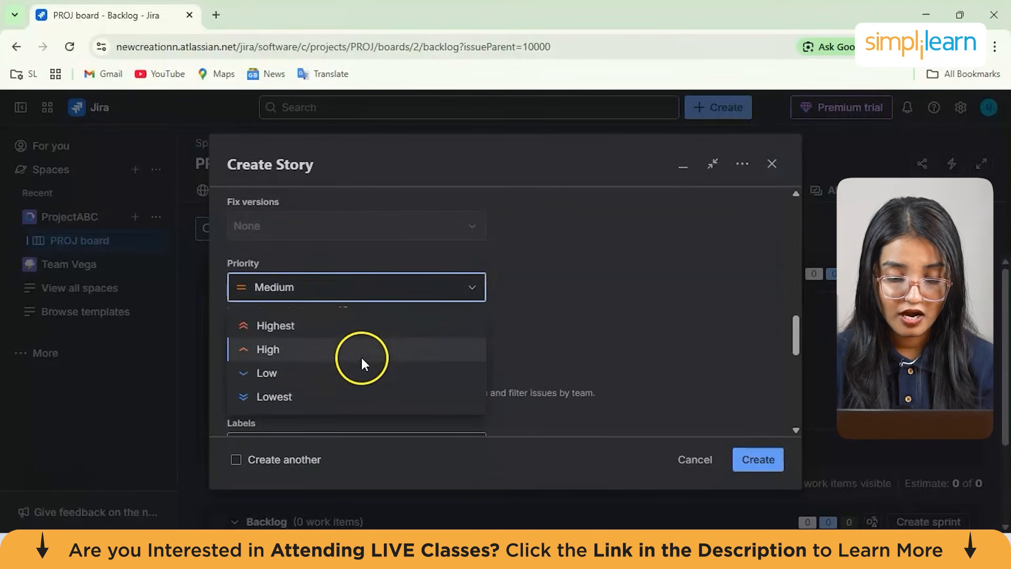
scroll(385, 385, "down", 3)
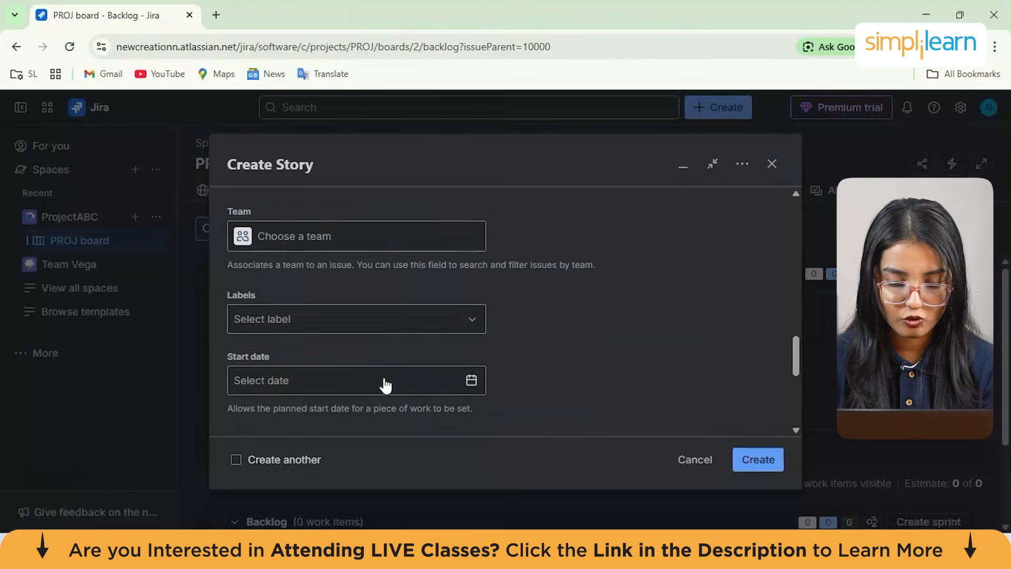
left_click(356, 324)
left_click(580, 282)
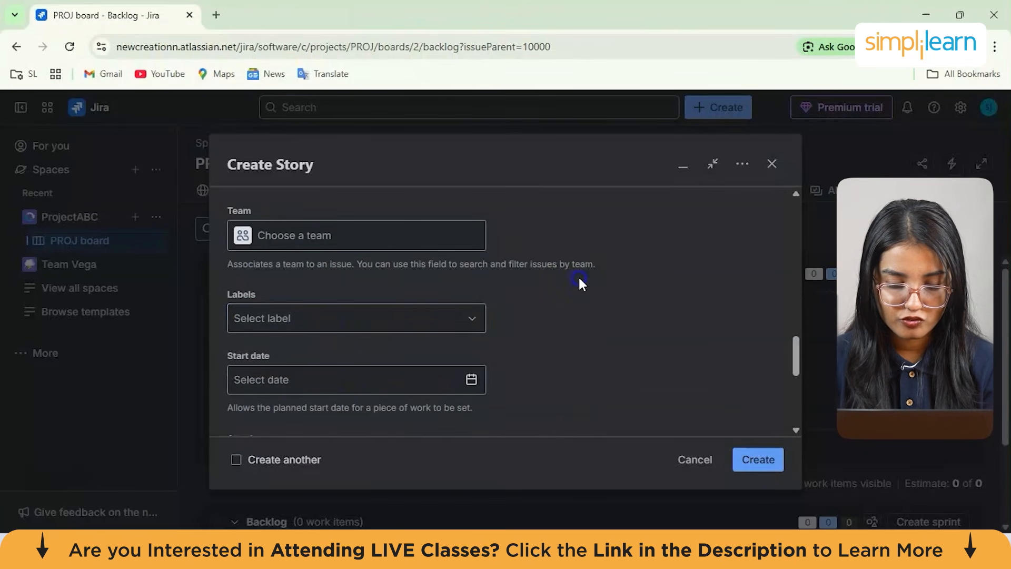
Create the story
scroll(579, 282, "down", 2)
scroll(335, 352, "down", 3)
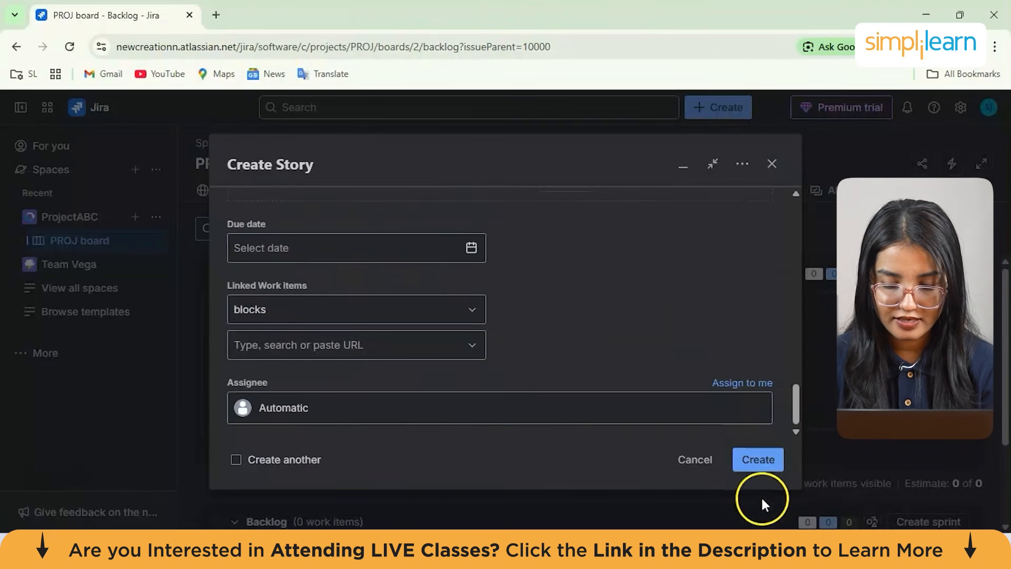
left_click(763, 465)
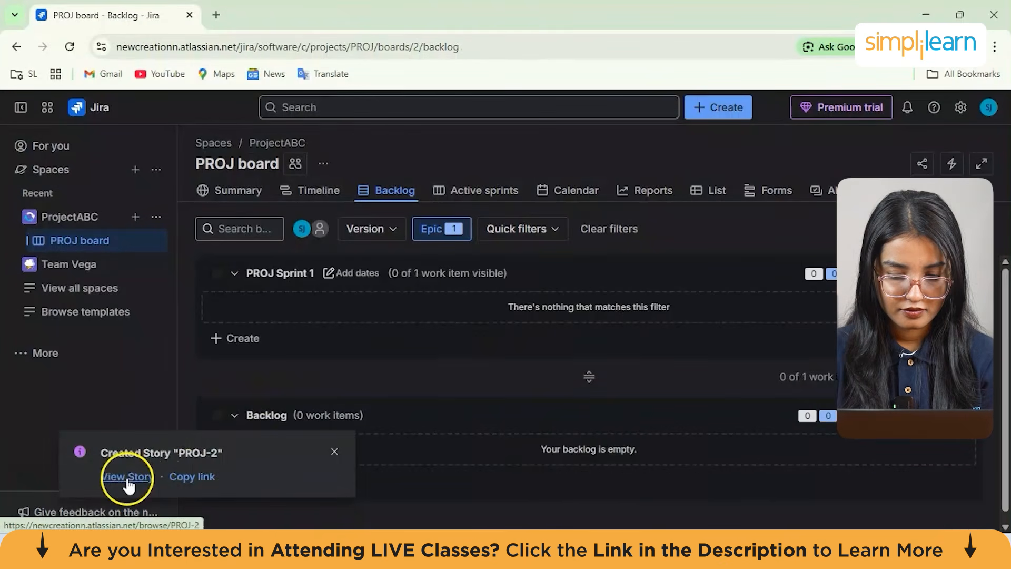
Open the new story and set its parent to the PROJ-1 ecommerce features epic
left_click(128, 479)
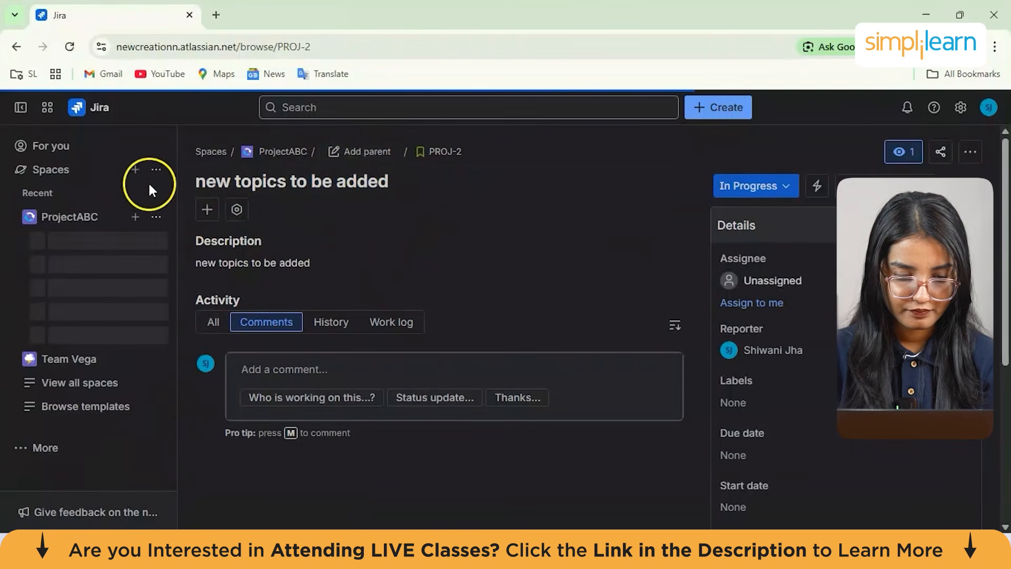
left_click(362, 155)
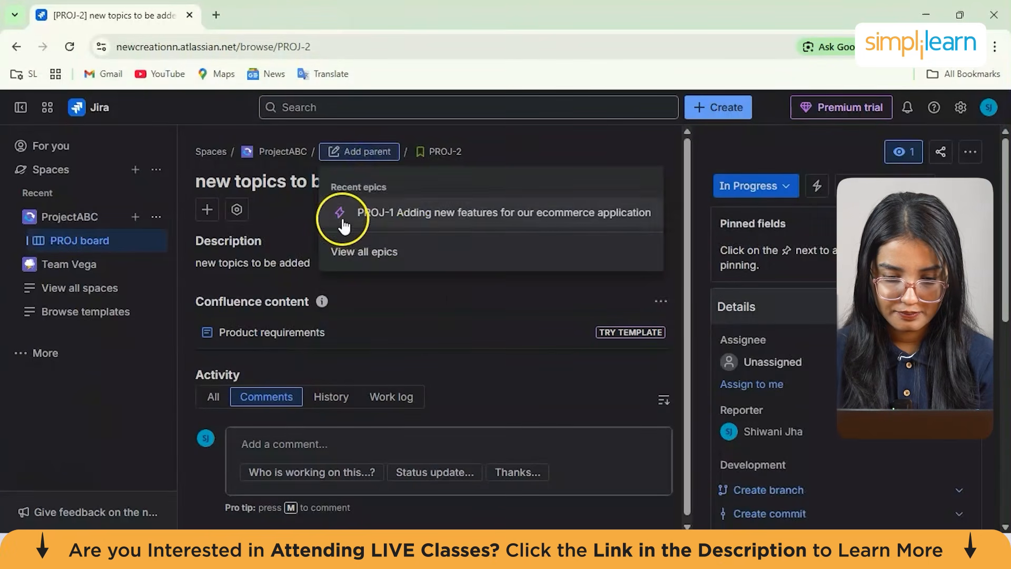
left_click(343, 216)
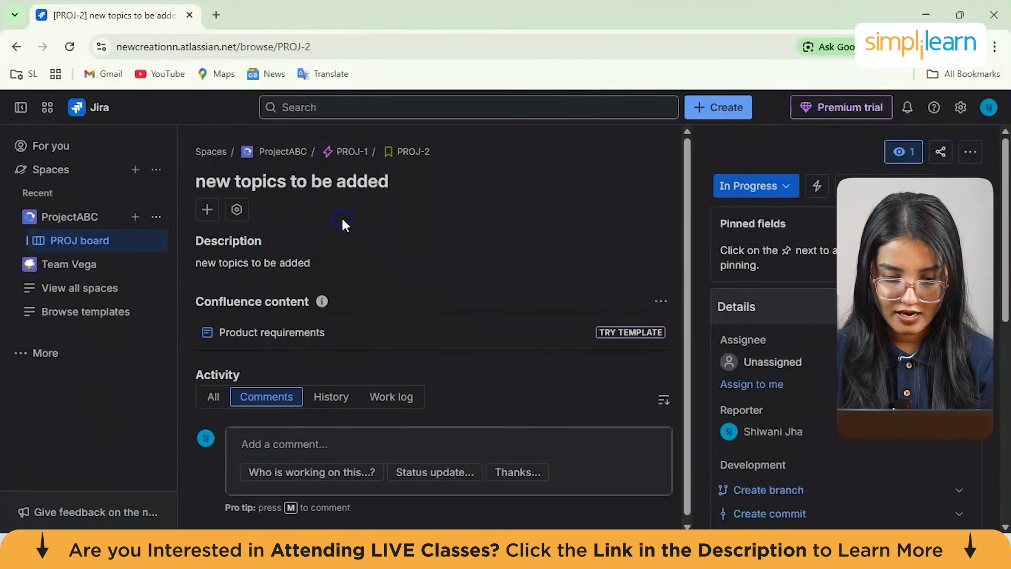
Open the parent epic and review its description and child work items
left_click(347, 153)
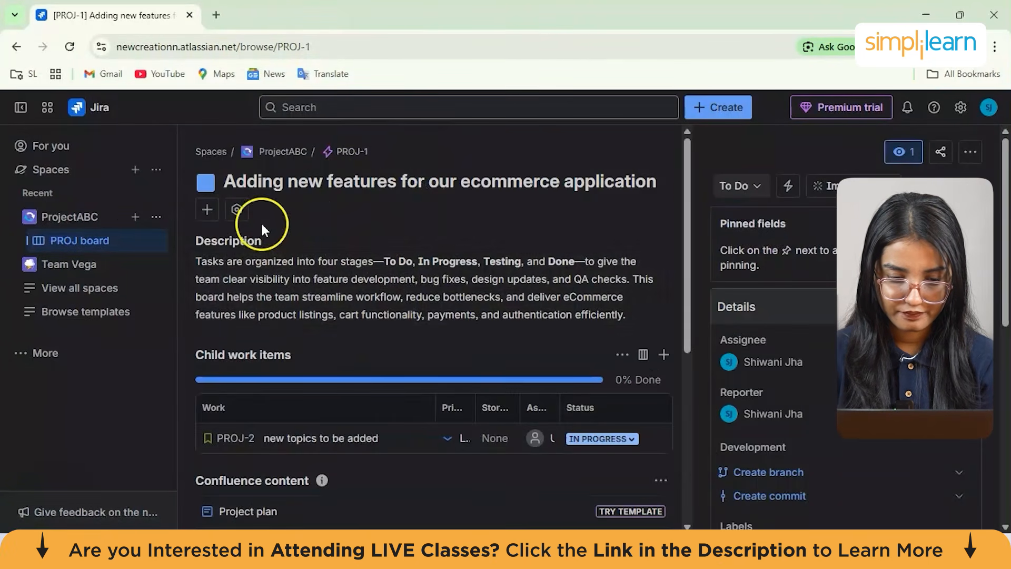
scroll(503, 374, "down", 1)
scroll(504, 374, "up", 1)
scroll(402, 328, "down", 1)
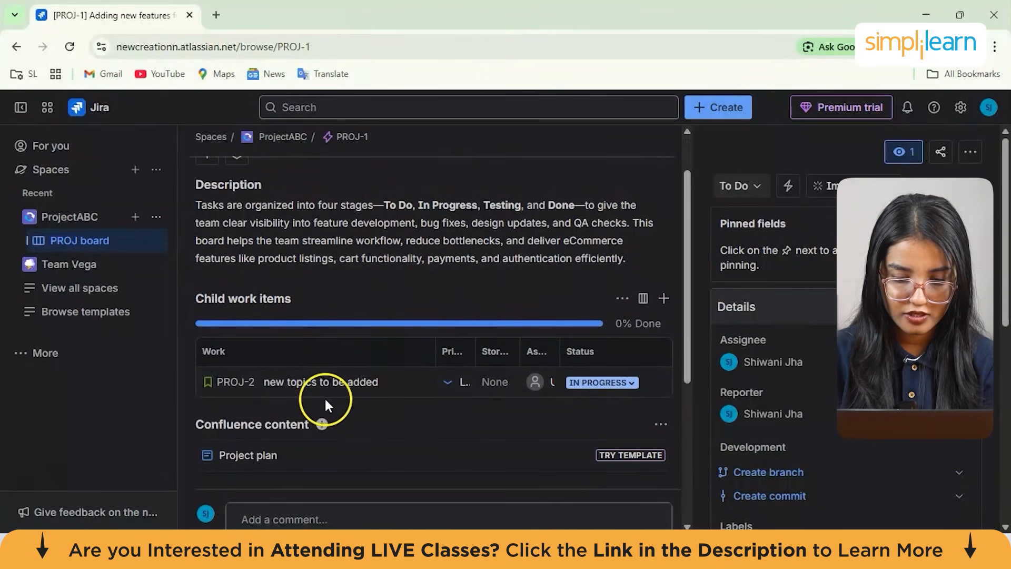
scroll(364, 310, "up", 1)
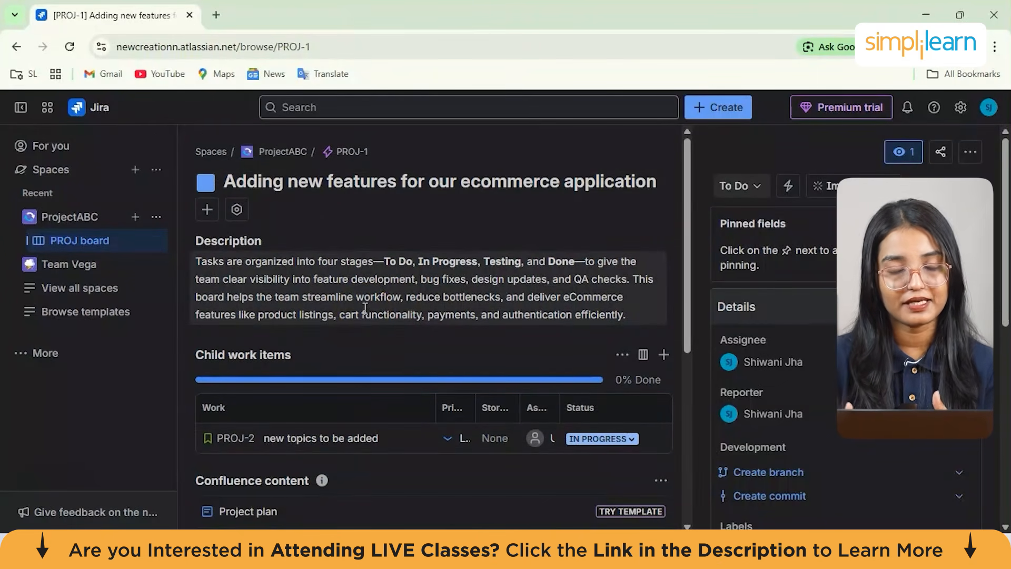
scroll(366, 310, "down", 2)
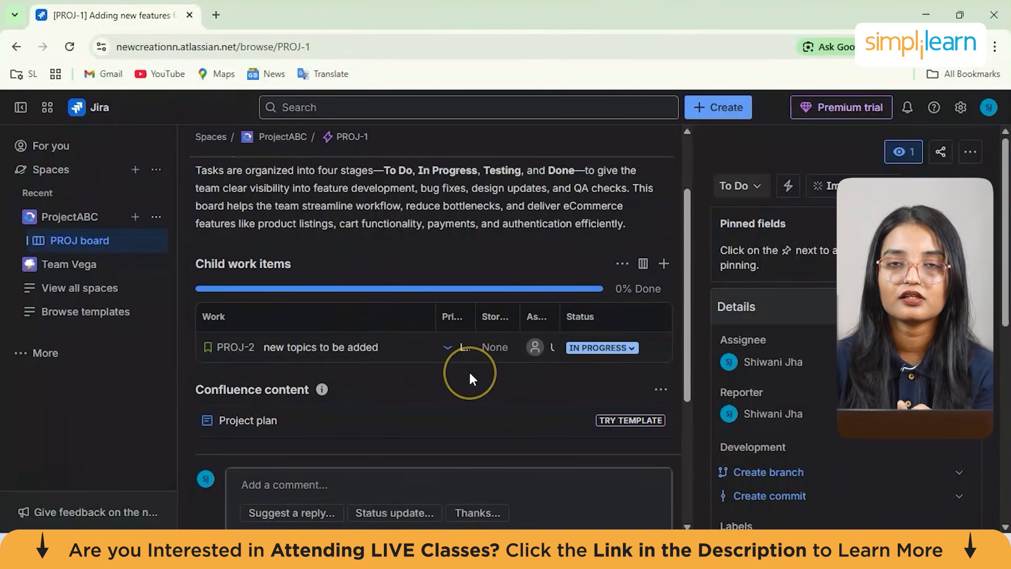
scroll(470, 374, "down", 2)
scroll(470, 374, "up", 2)
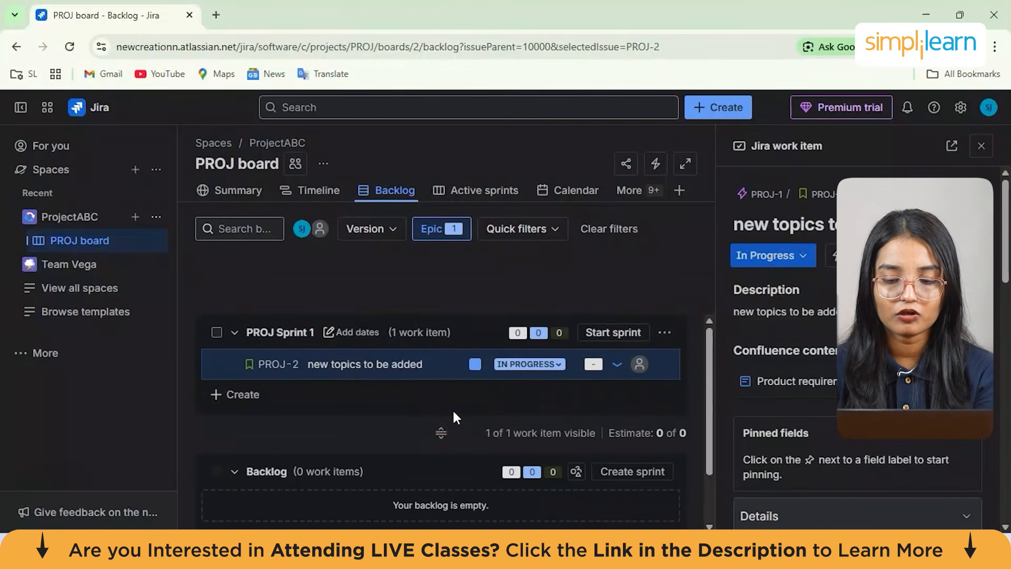
Create a new sprint and quick-create the stories 'added features to be listed' and 'cart items' in it
scroll(524, 467, "down", 2)
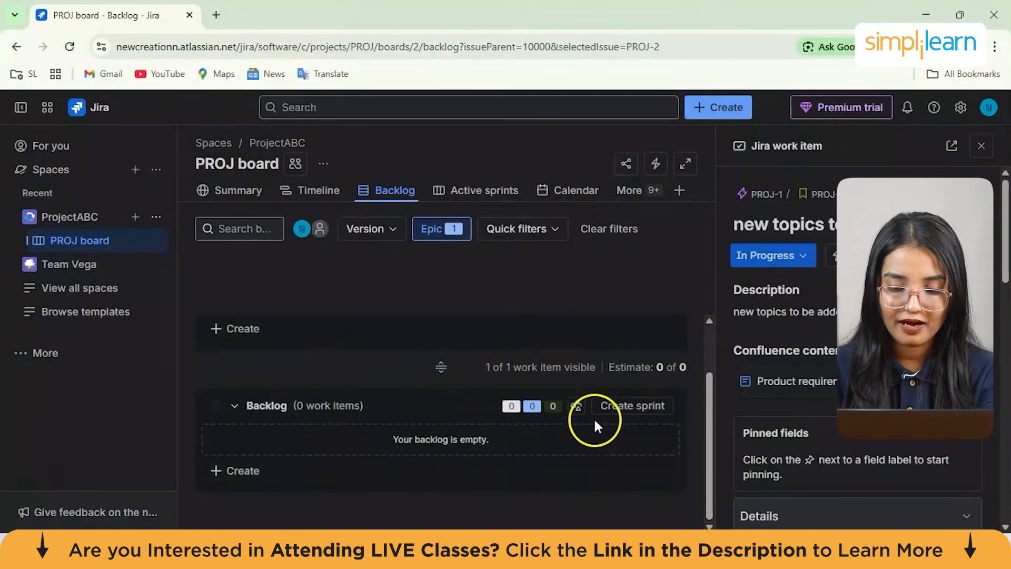
left_click(620, 409)
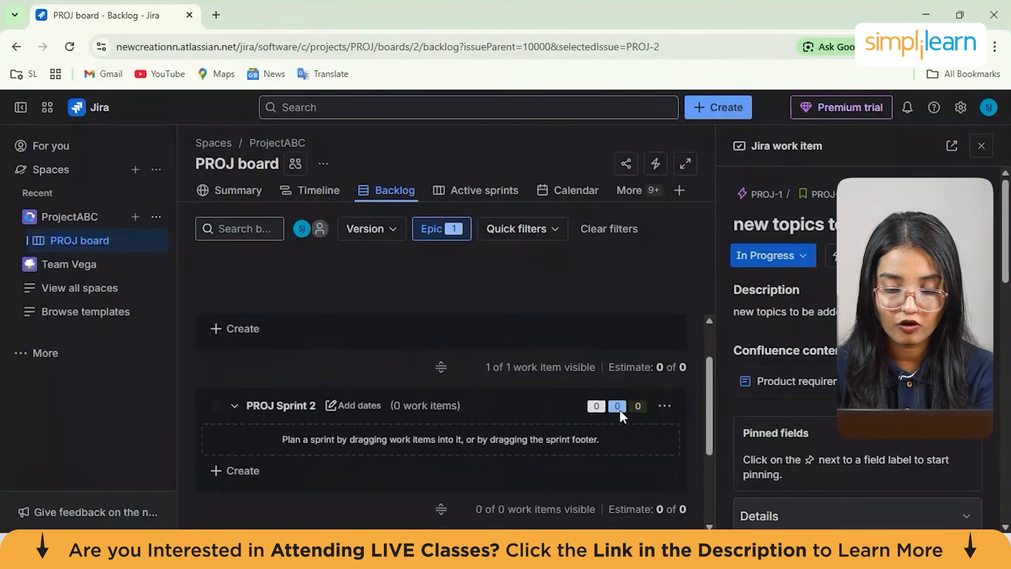
left_click(241, 472)
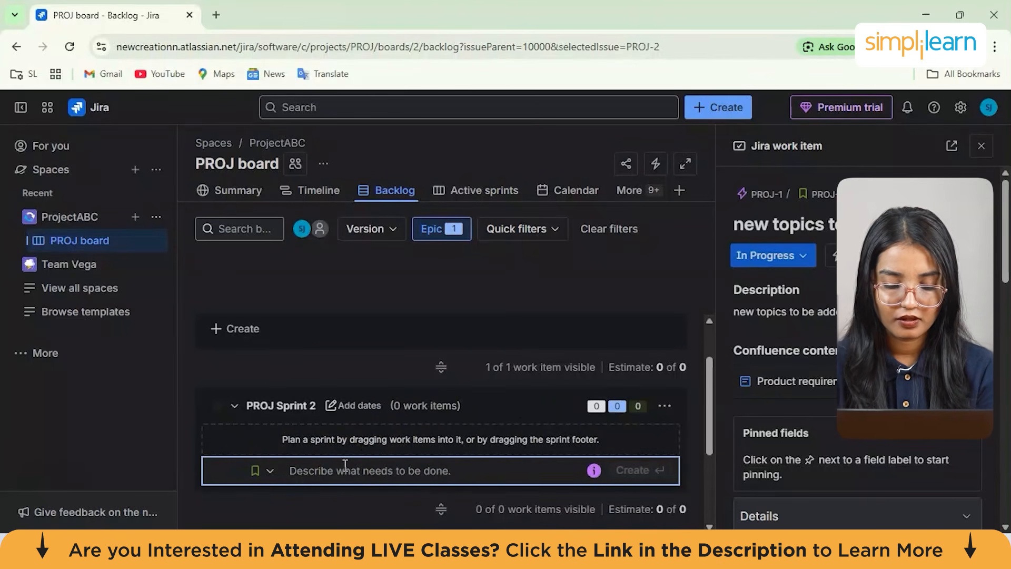
type("added features to be listed")
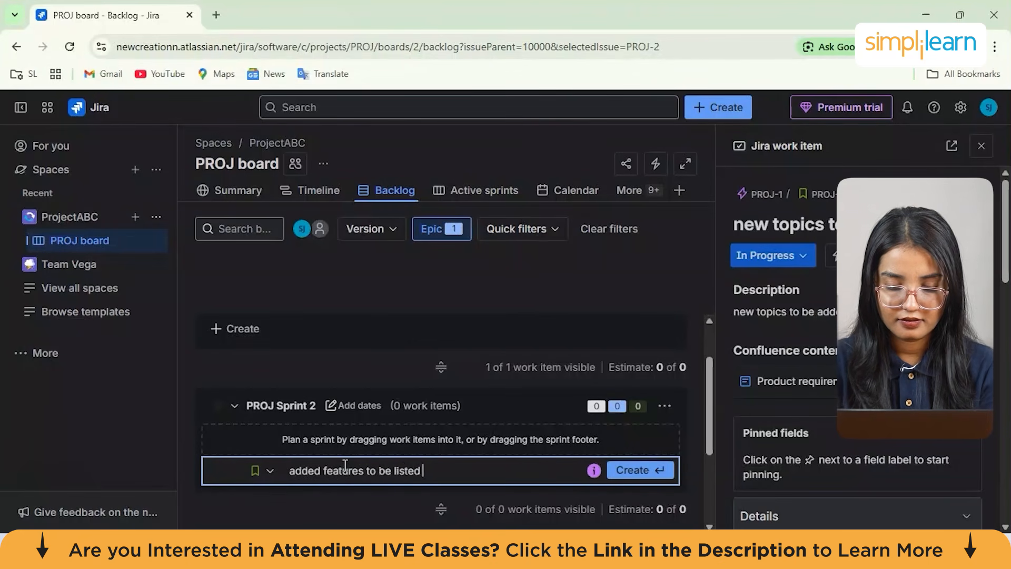
key("Return")
type("cart items")
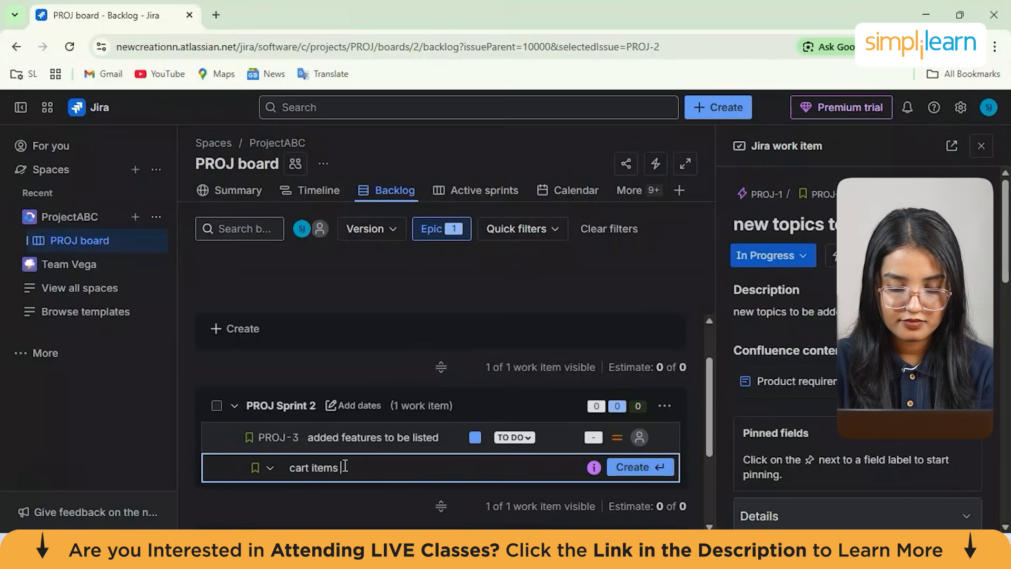
key("Return")
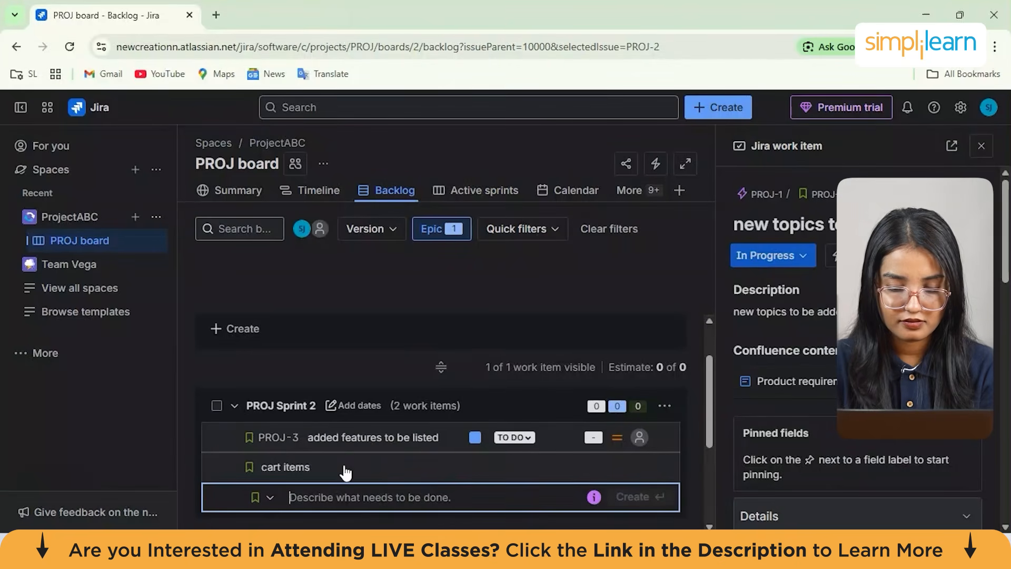
left_click(527, 439)
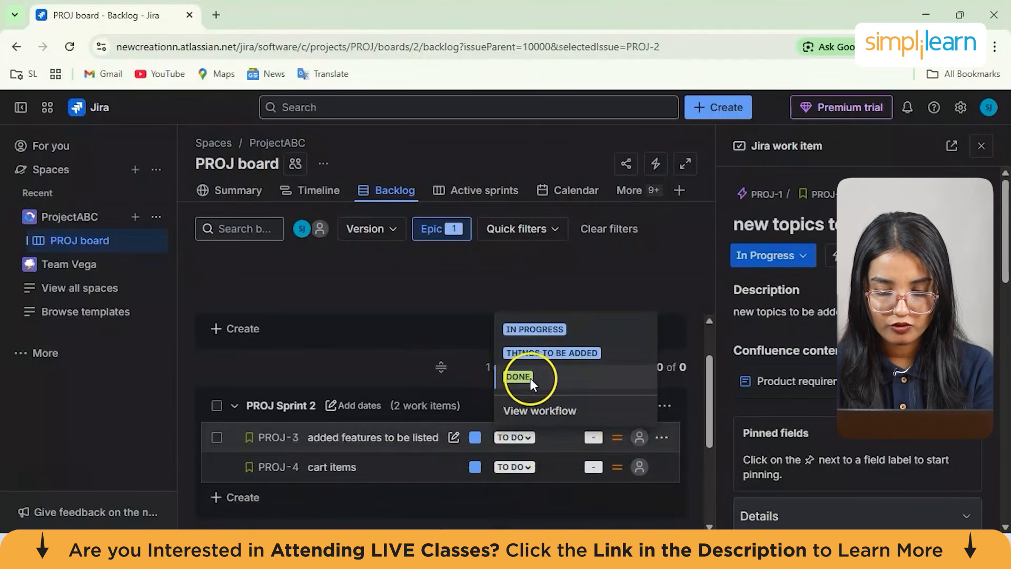
left_click(471, 418)
scroll(328, 415, "down", 2)
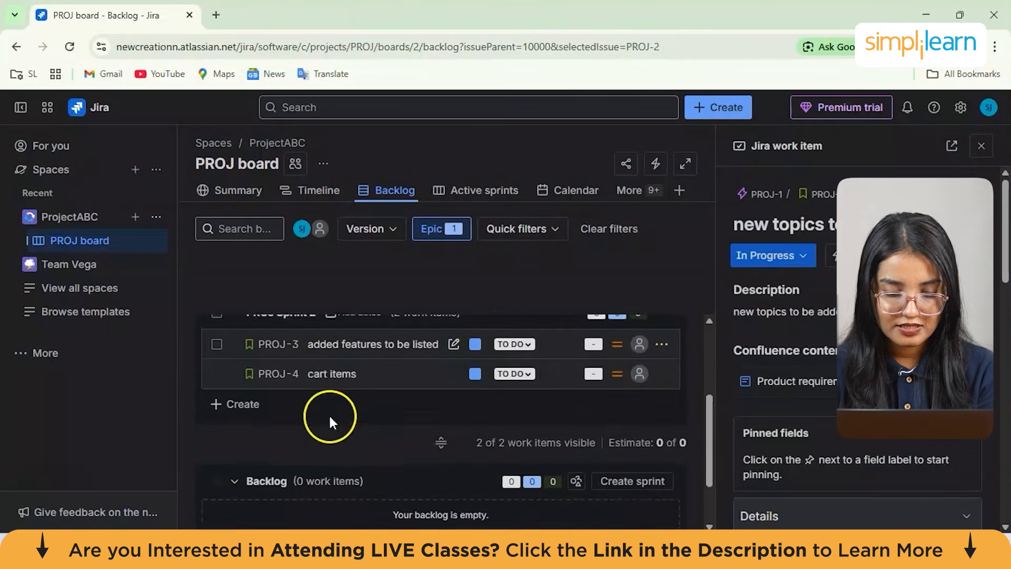
Quick-create the story 'ui change to yellow' in PROJ Sprint 2 and set its status to Done
left_click(238, 410)
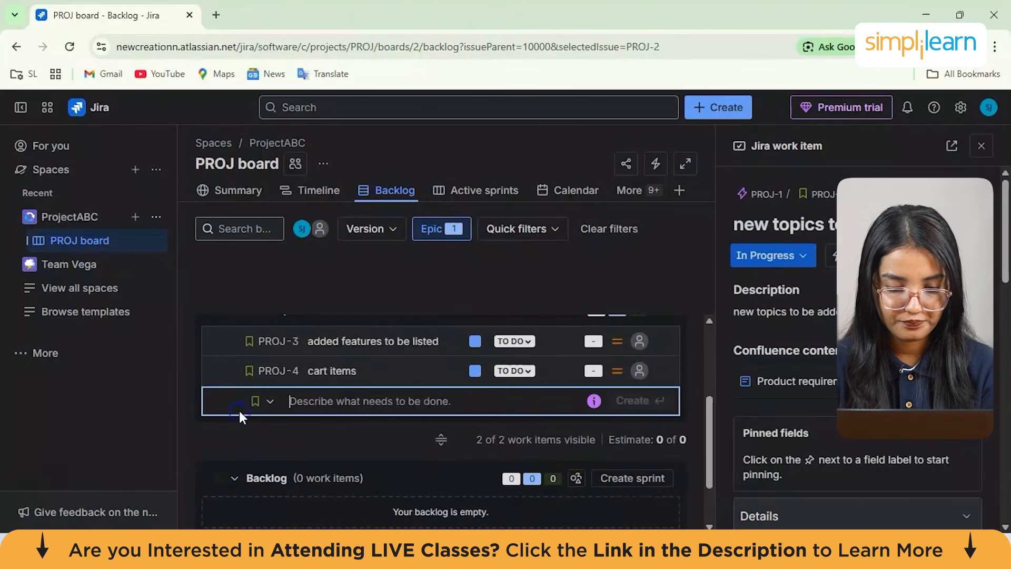
type("ui")
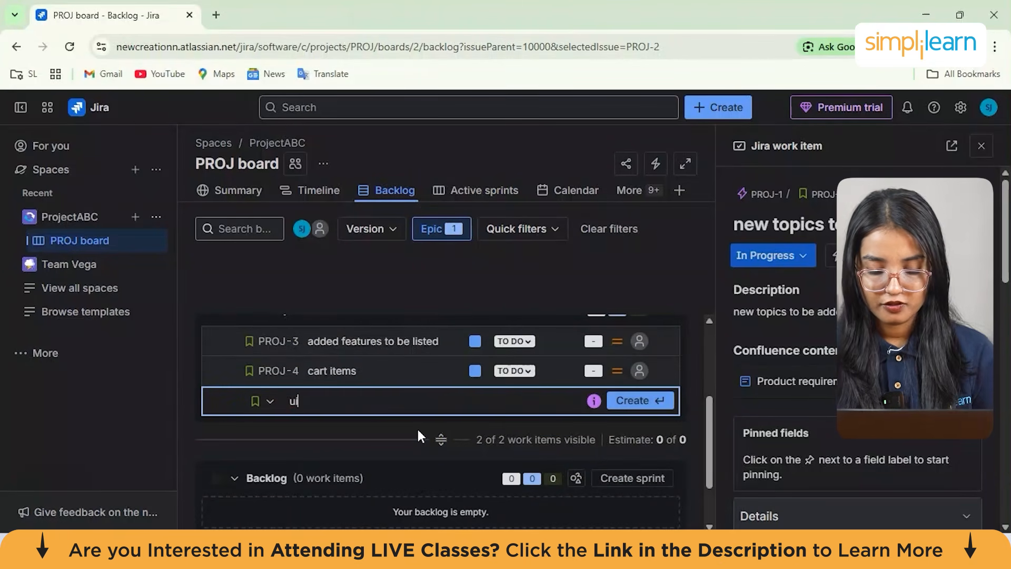
type(" change to ")
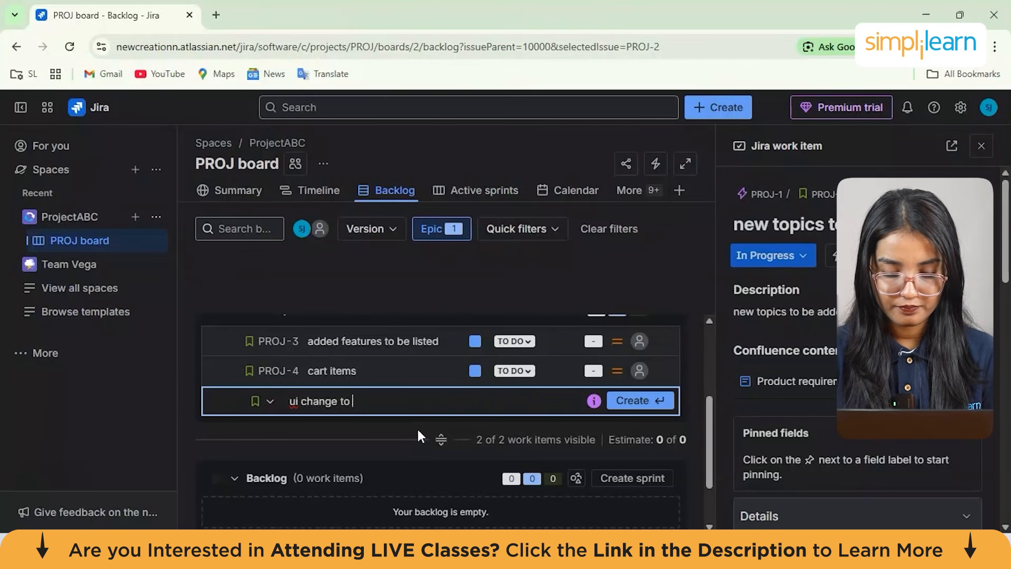
type("yellow")
key("Return")
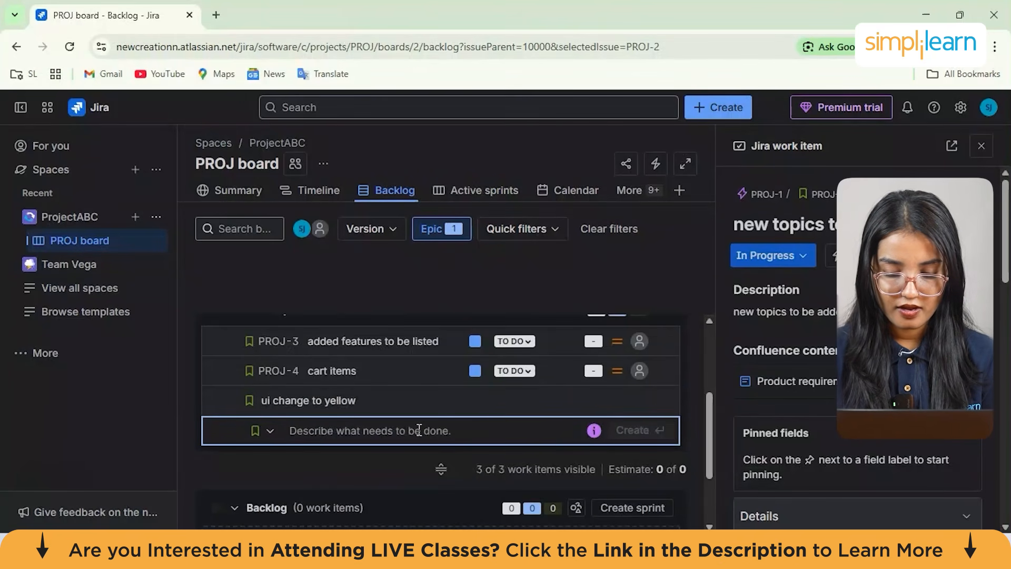
left_click(516, 400)
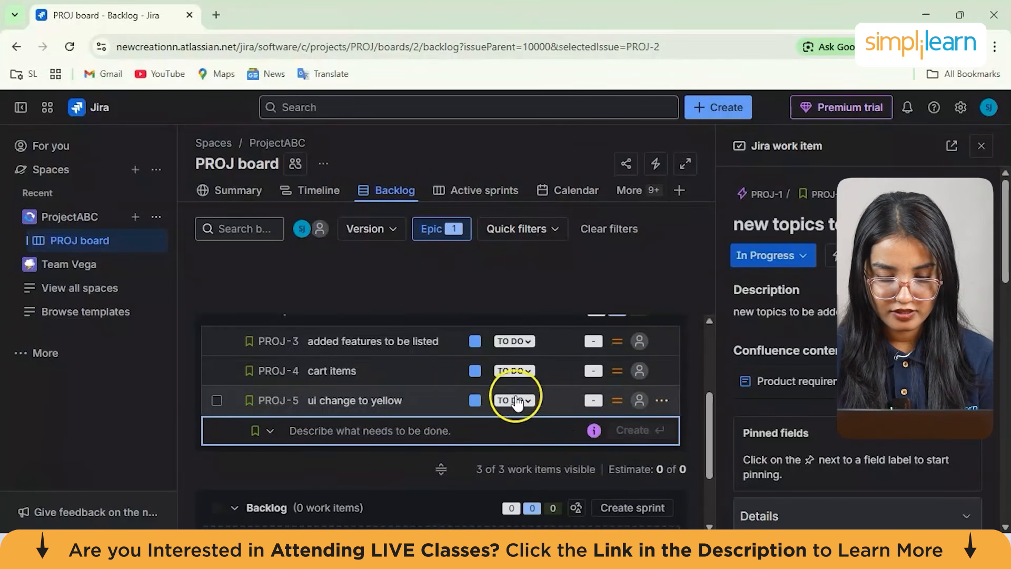
left_click(529, 478)
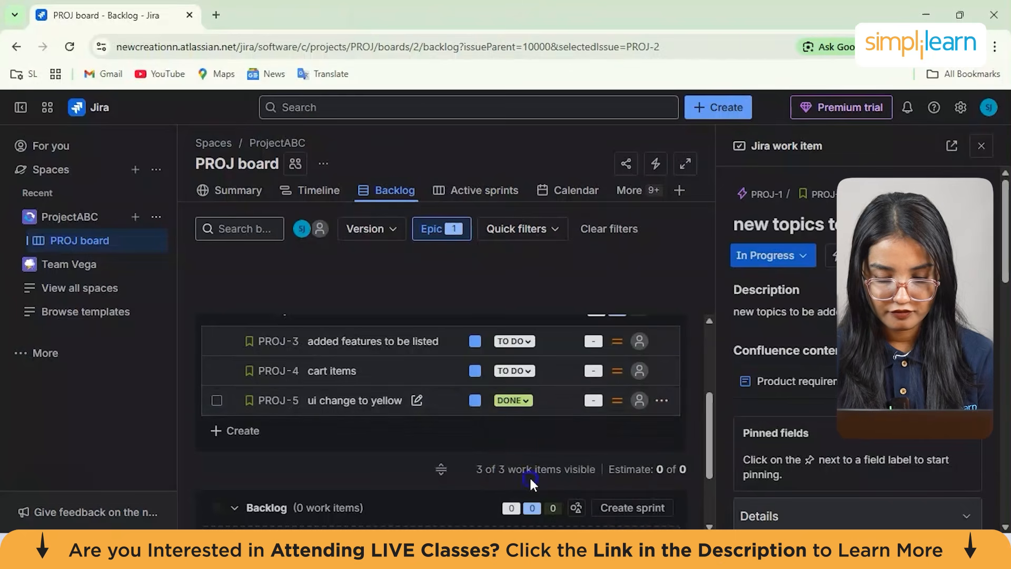
Scroll through the backlog to review both sprints and the backlog section
scroll(472, 404, "up", 1)
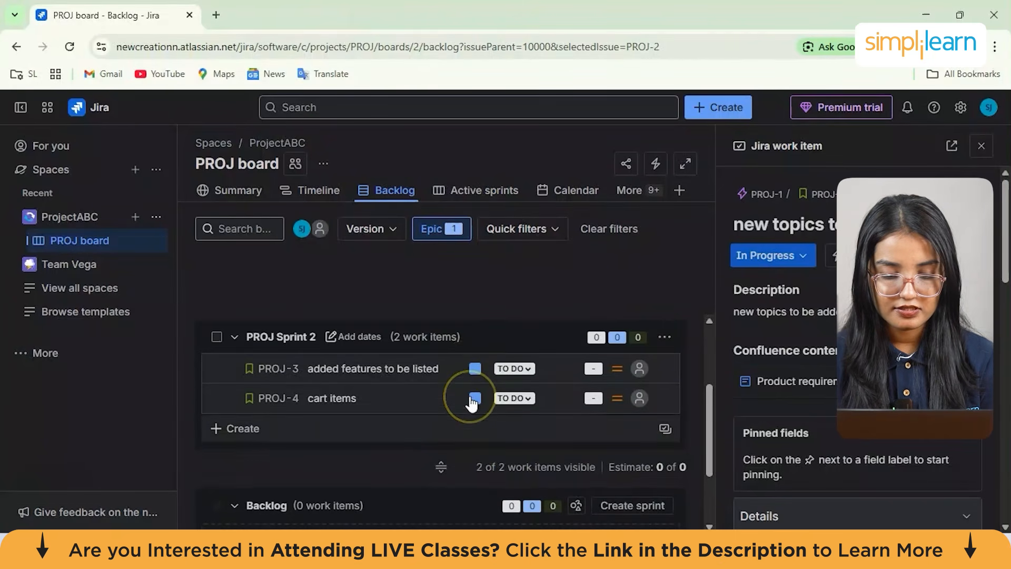
scroll(470, 398, "up", 2)
scroll(470, 398, "down", 1)
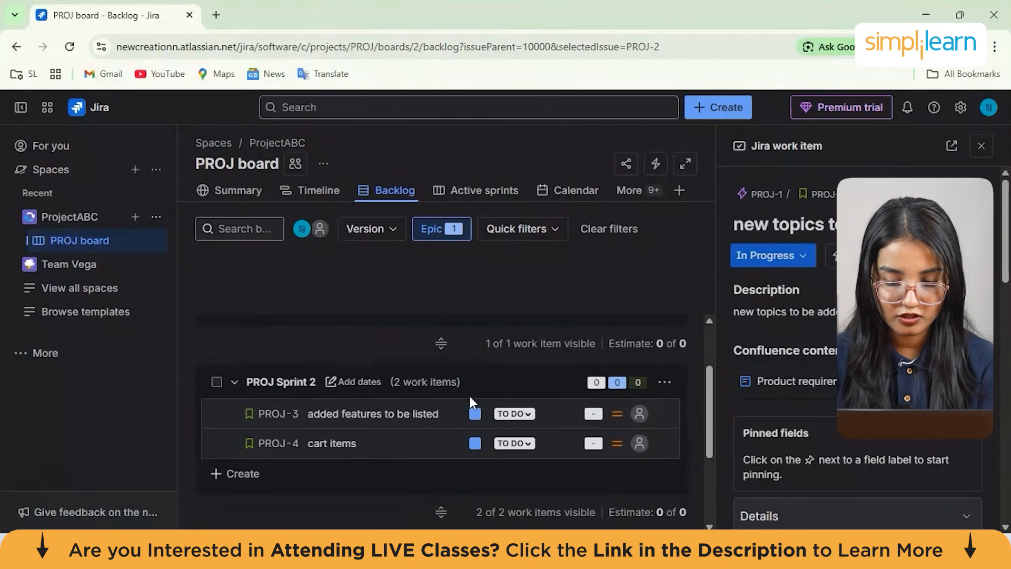
scroll(517, 437, "down", 2)
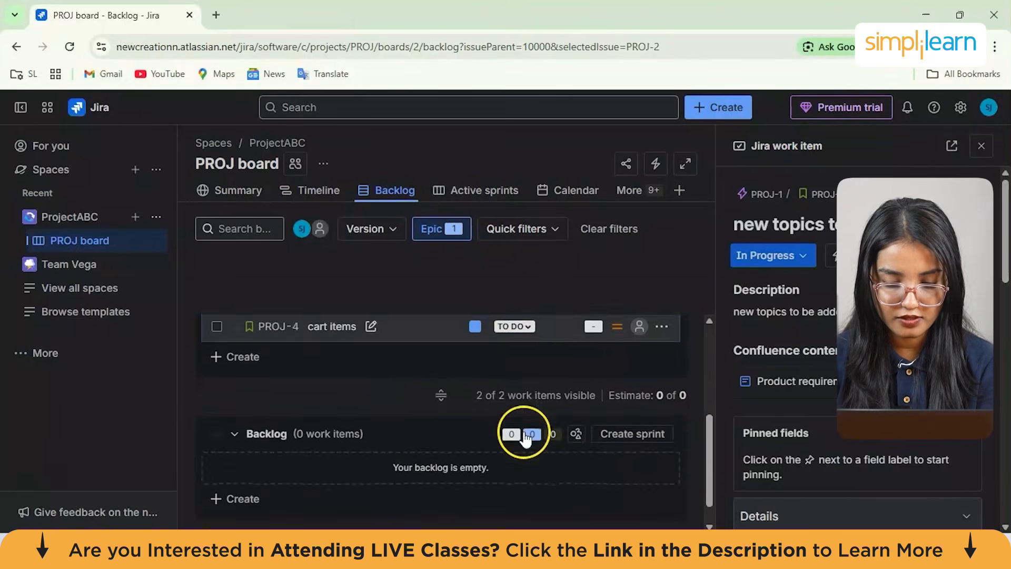
scroll(523, 431, "up", 3)
scroll(523, 436, "up", 1)
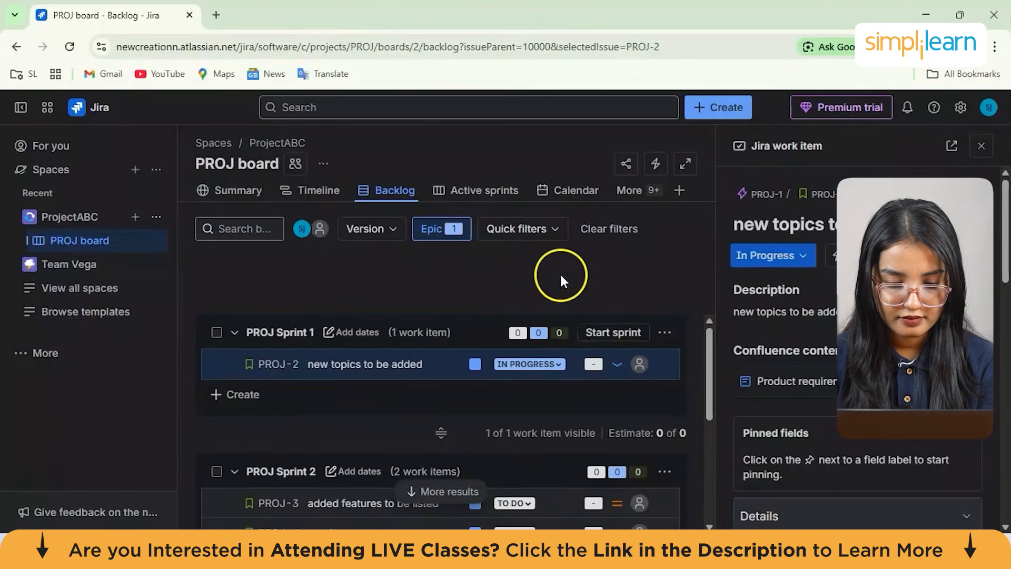
Open the project summary and review its activity counts and status overview
left_click(481, 190)
left_click(311, 191)
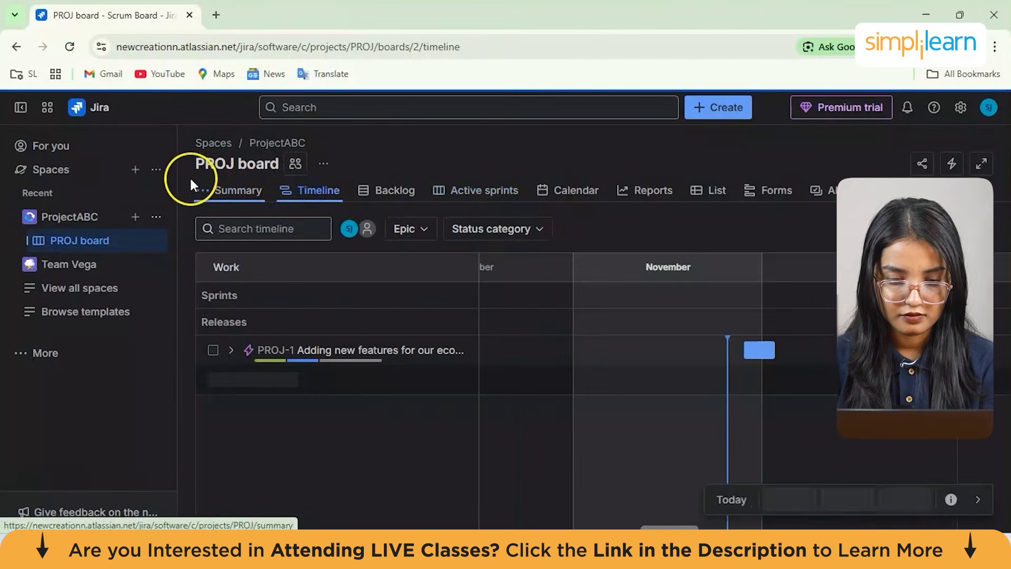
left_click(227, 193)
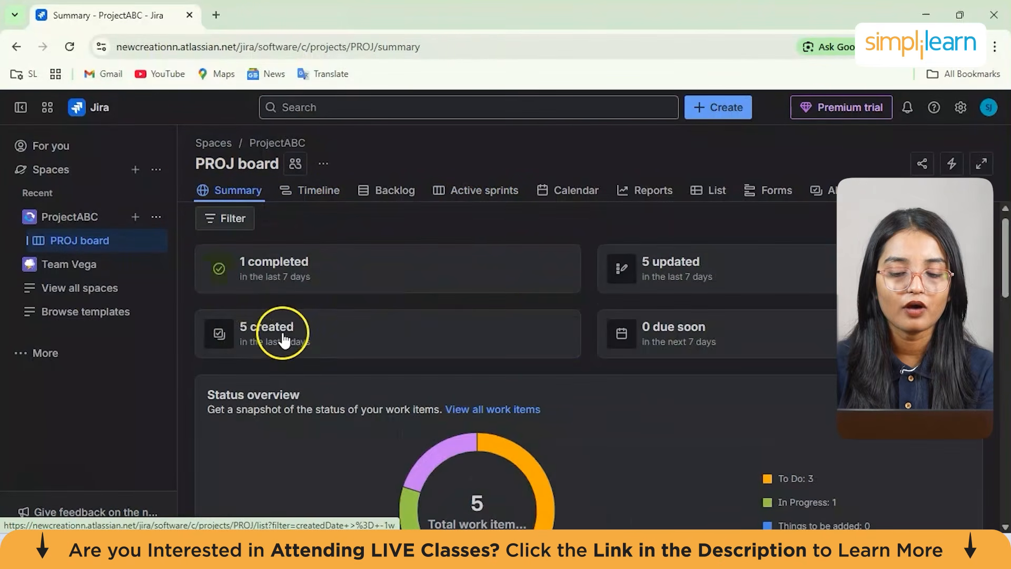
scroll(283, 340, "down", 3)
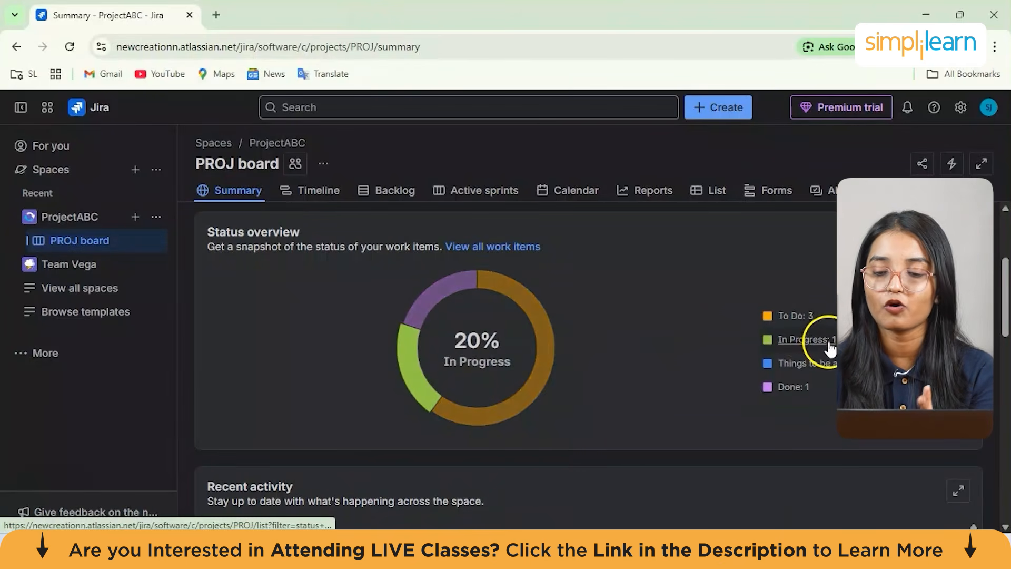
scroll(628, 342, "up", 3)
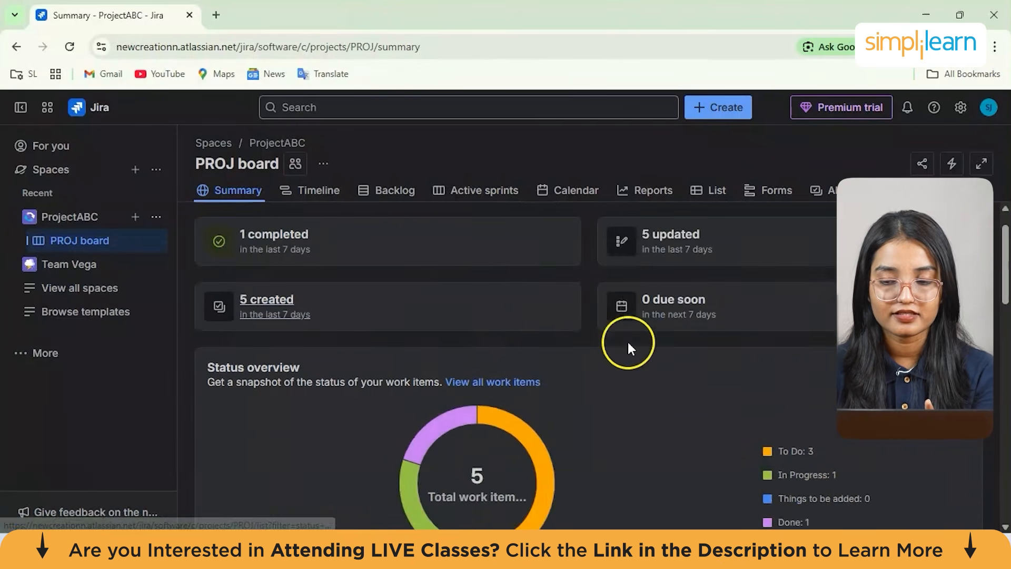
scroll(628, 343, "up", 1)
On the timeline, stretch the PROJ-1 epic's bar to lengthen its date range
left_click(322, 190)
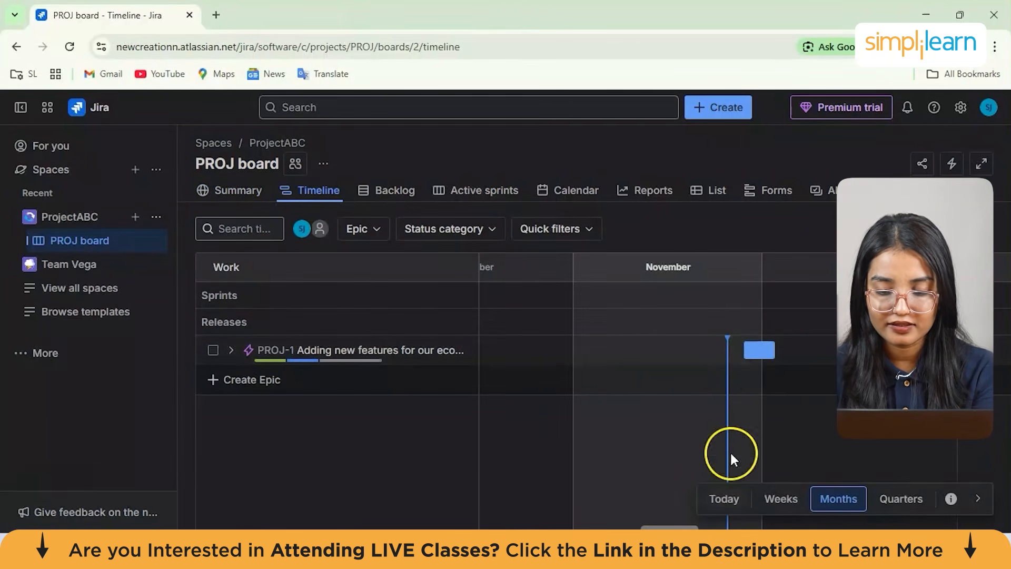
mouse_move(768, 363)
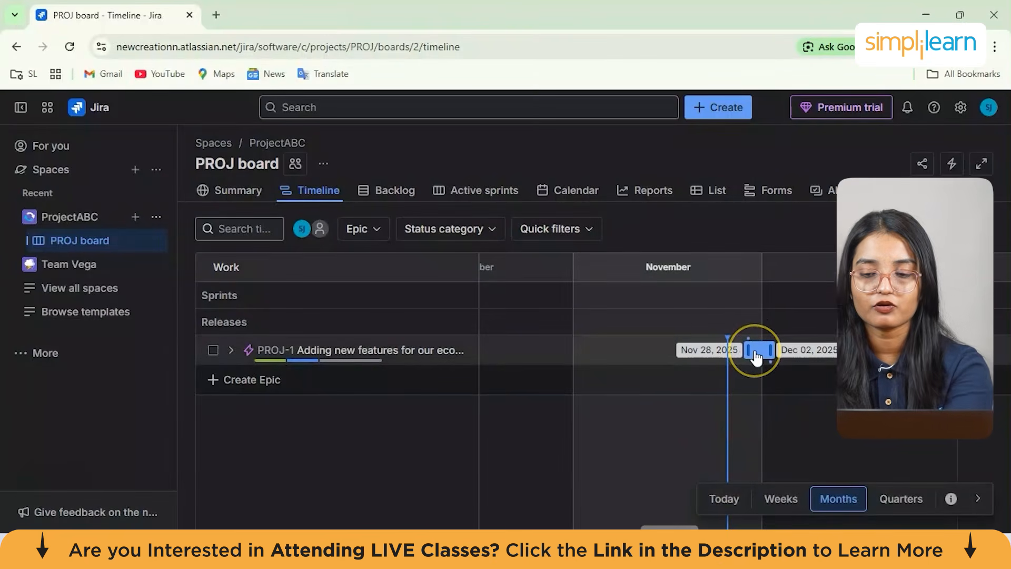
left_click_drag(770, 347, 744, 347)
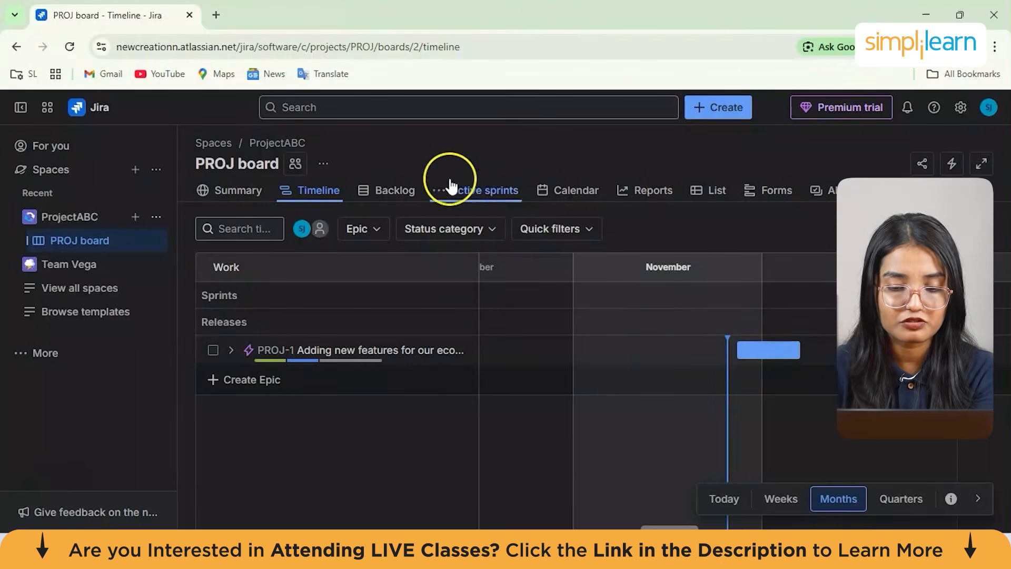
Open the backlog, showing epic labels on the stories, and then the active sprints board
left_click(363, 190)
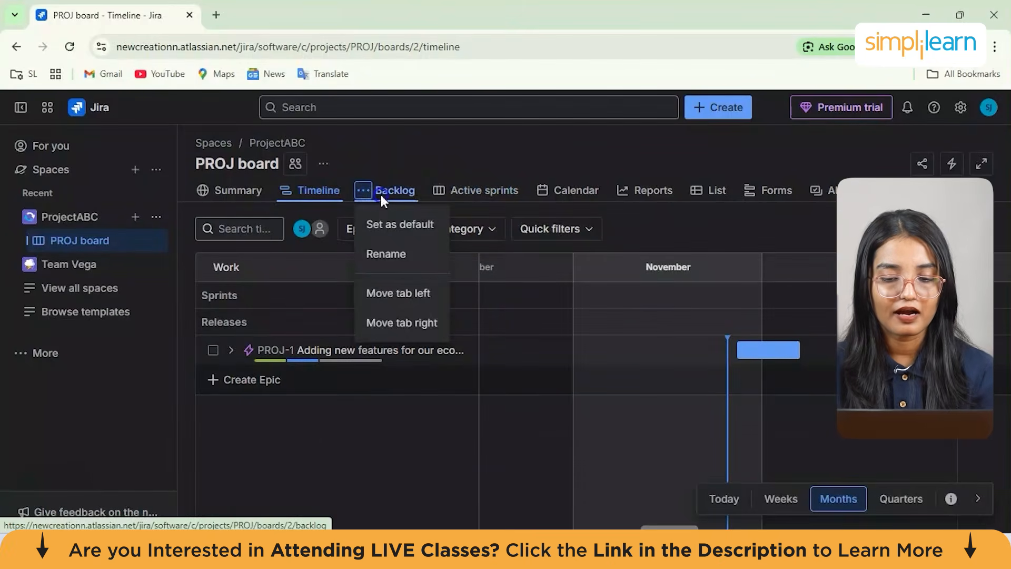
left_click(380, 192)
left_click(529, 310)
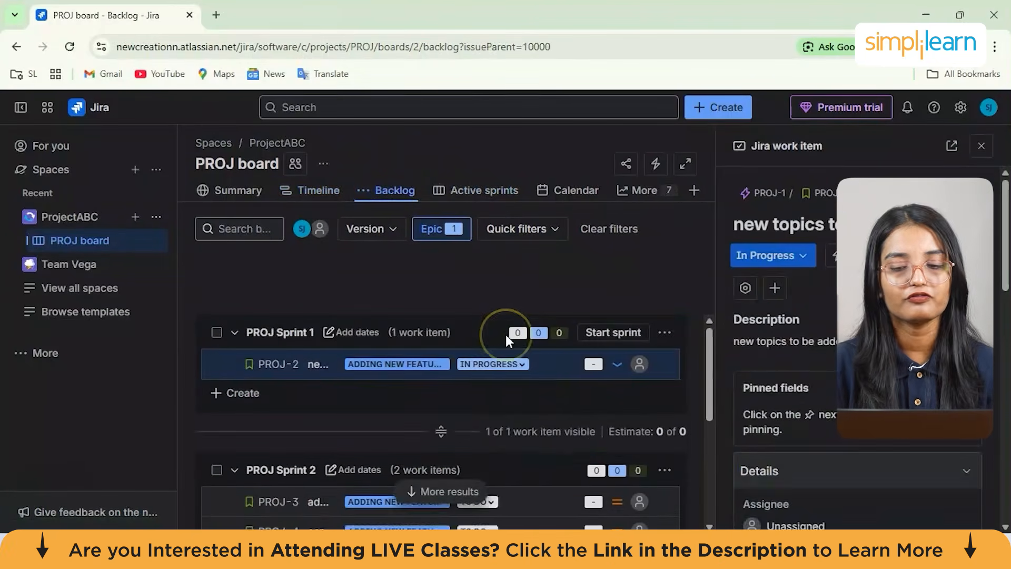
left_click(481, 190)
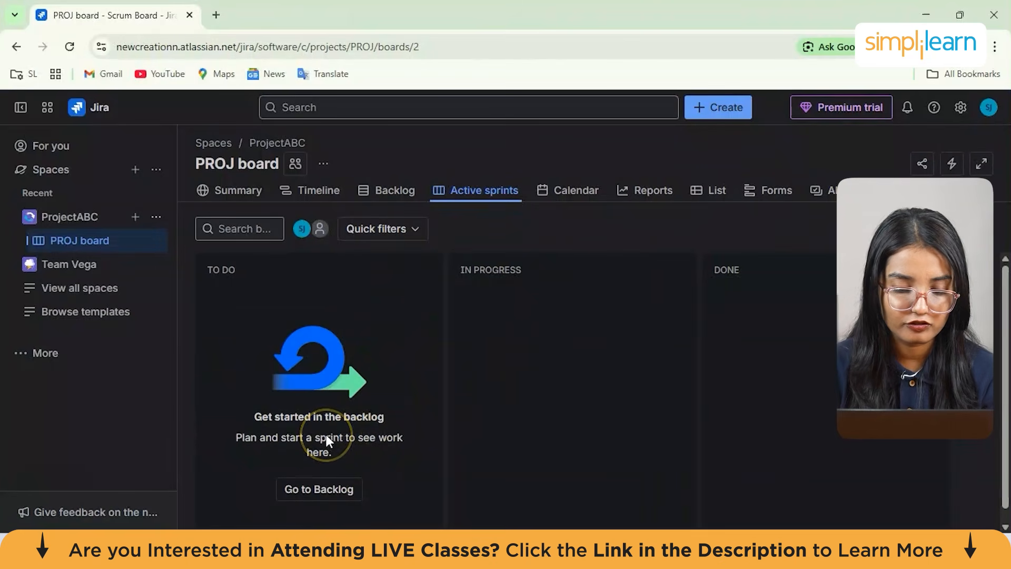
Open the calendar view and browse its day cells without creating any work item
left_click(580, 191)
left_click(456, 435)
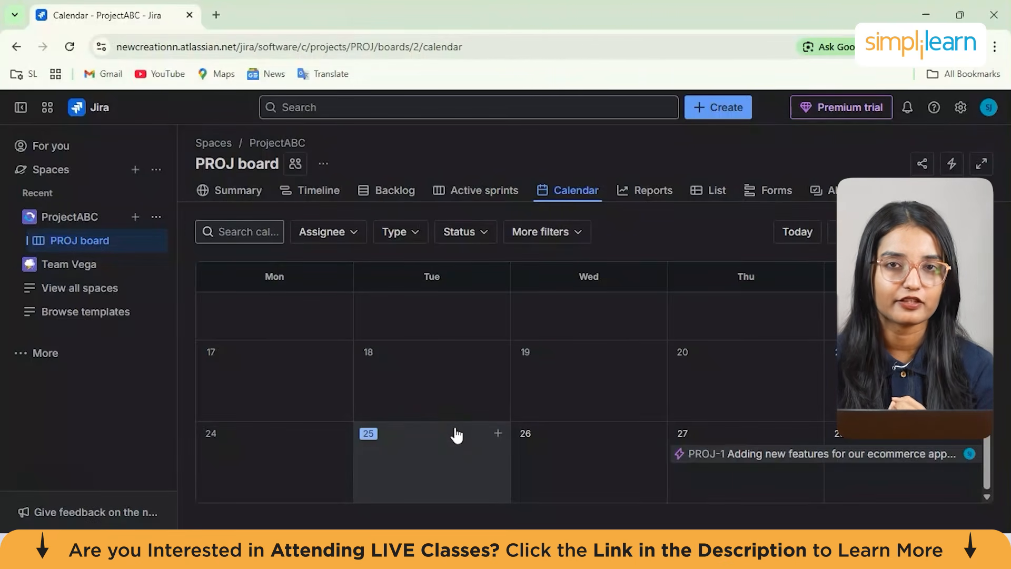
left_click(597, 415)
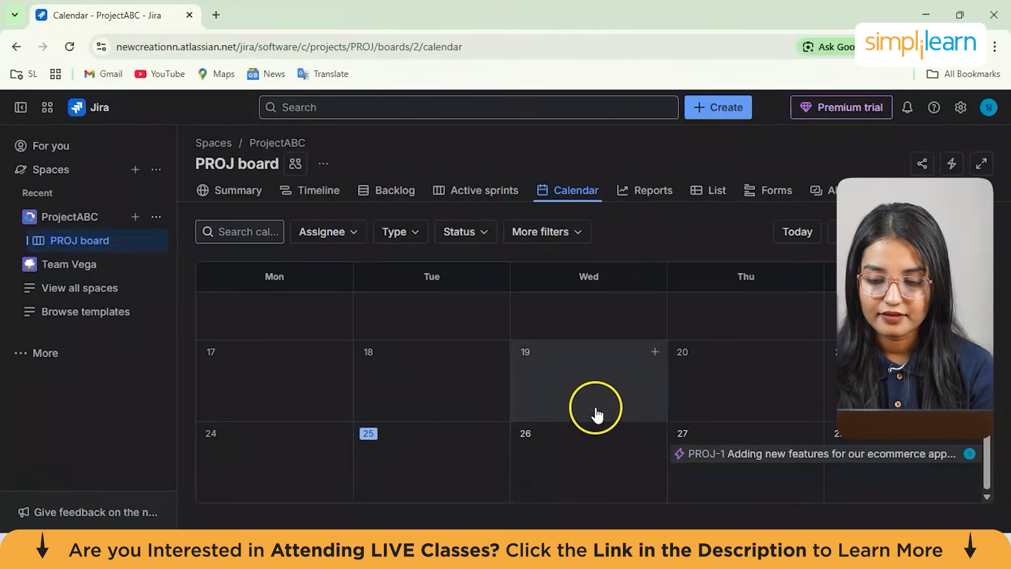
left_click(420, 460)
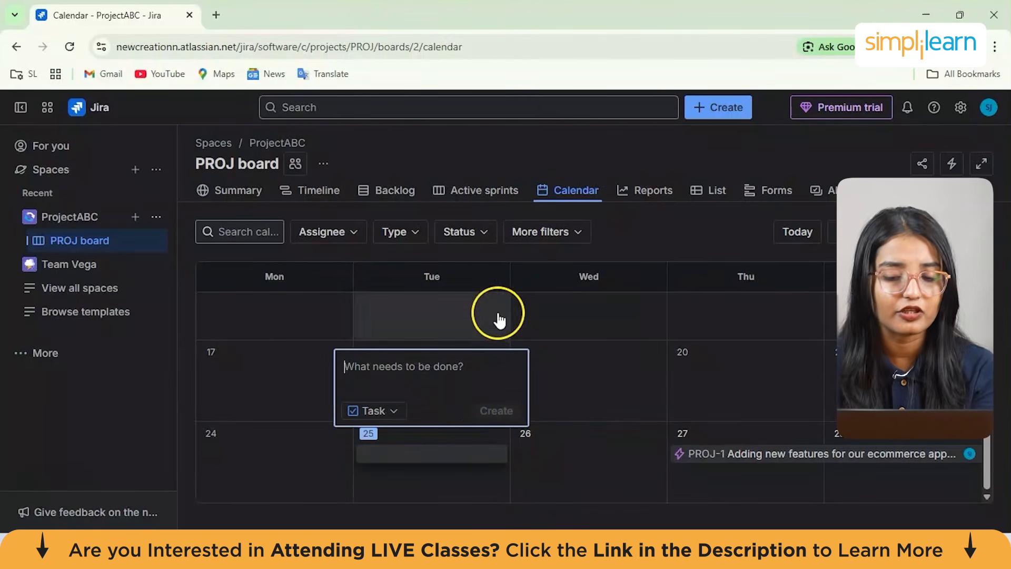
left_click(527, 331)
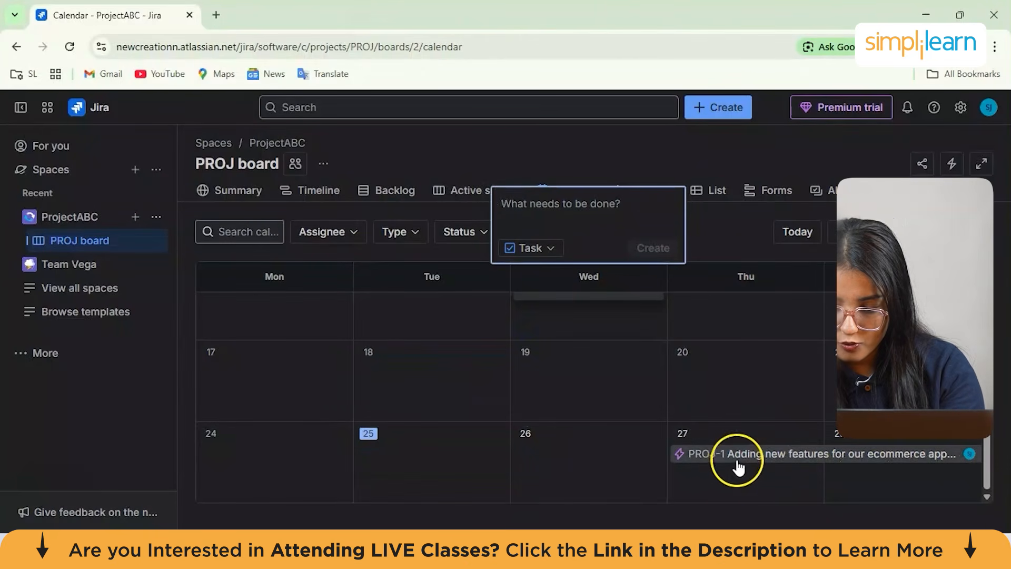
left_click(864, 443)
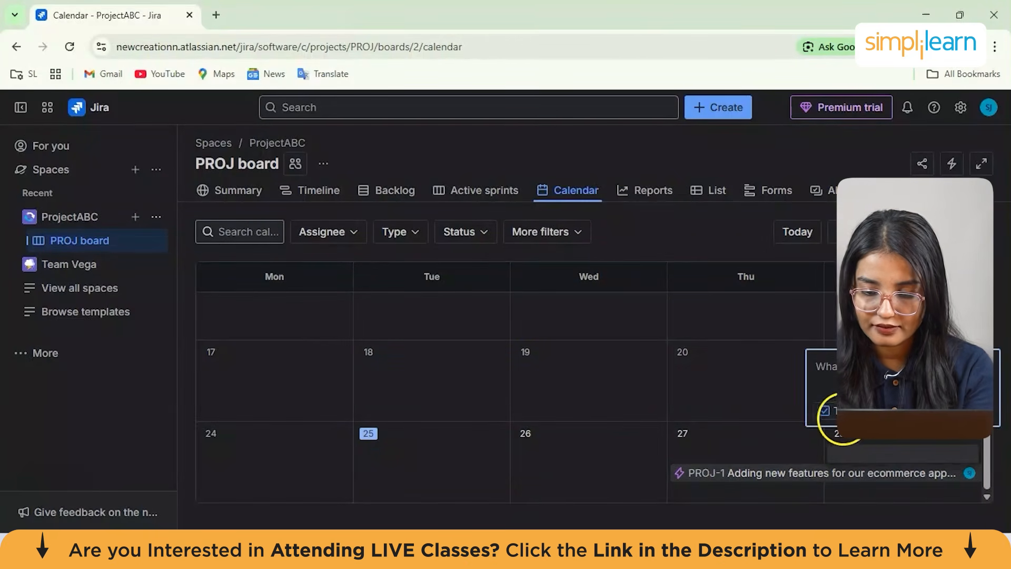
left_click(790, 413)
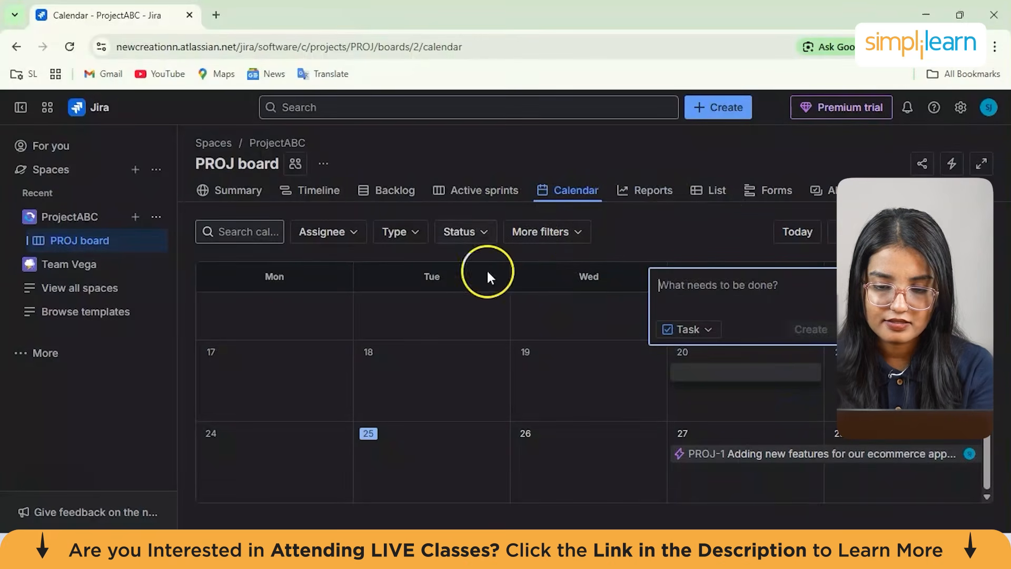
Open the reports page and browse the available agile charts
left_click(642, 189)
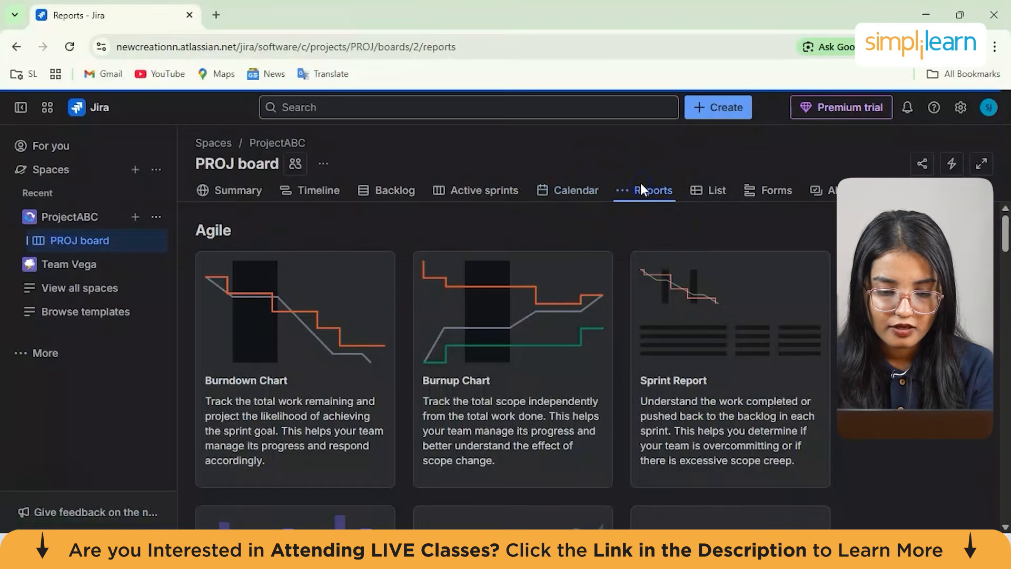
scroll(370, 418, "down", 3)
scroll(368, 420, "up", 3)
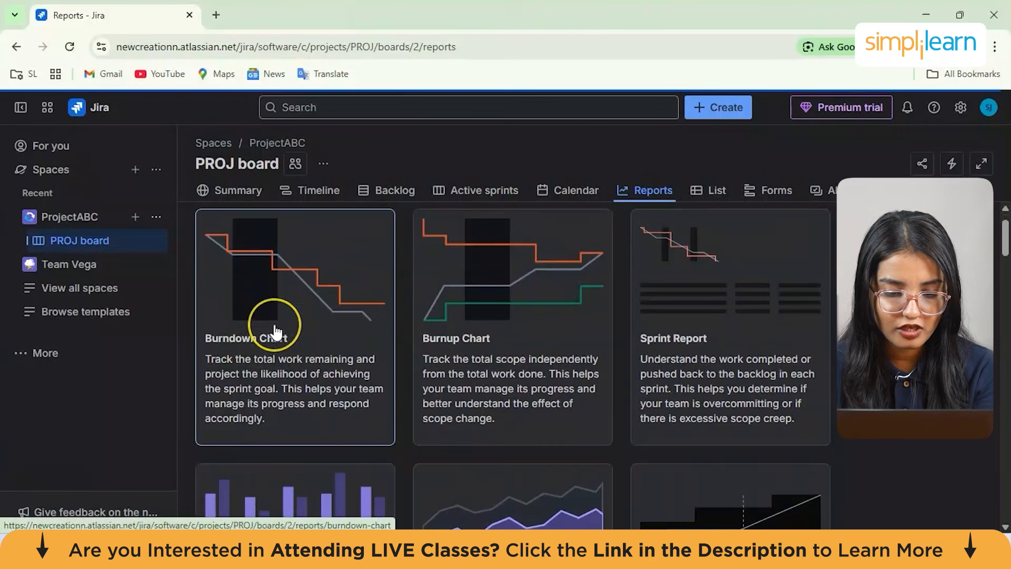
scroll(276, 332, "down", 1)
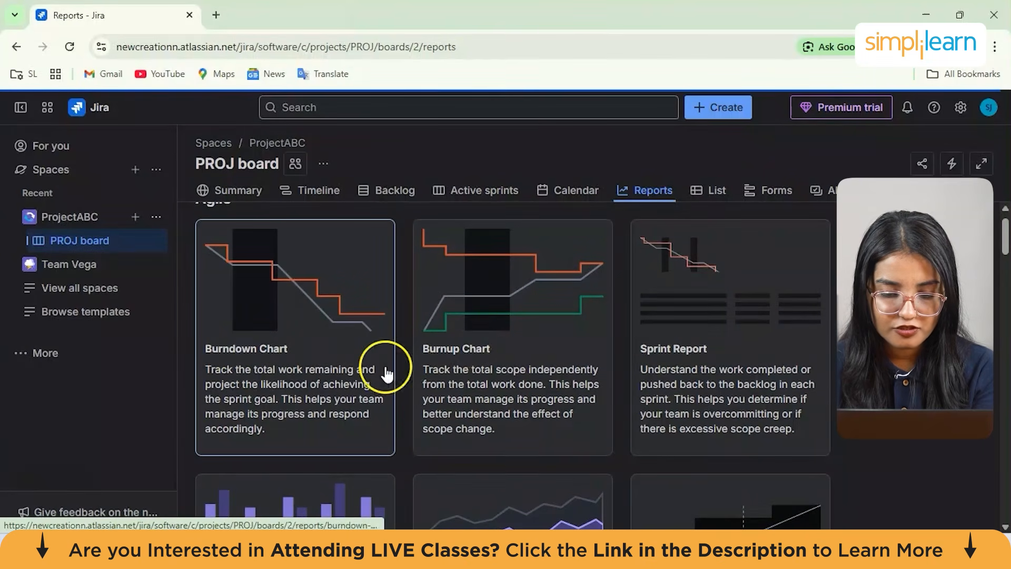
scroll(209, 335, "down", 1)
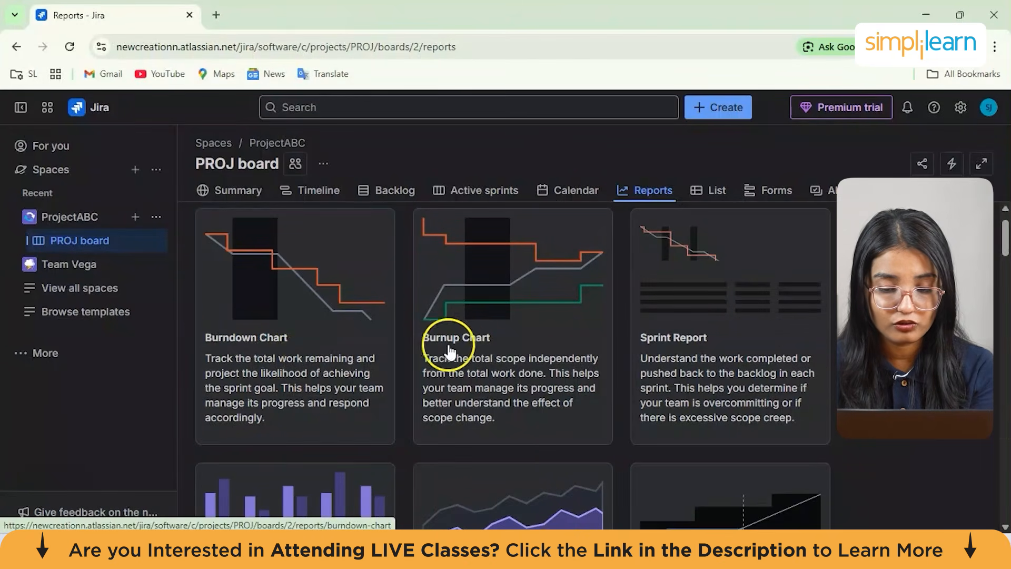
Open the Sprint Report and the Burndown Chart and highlight their explanatory text
left_click(667, 321)
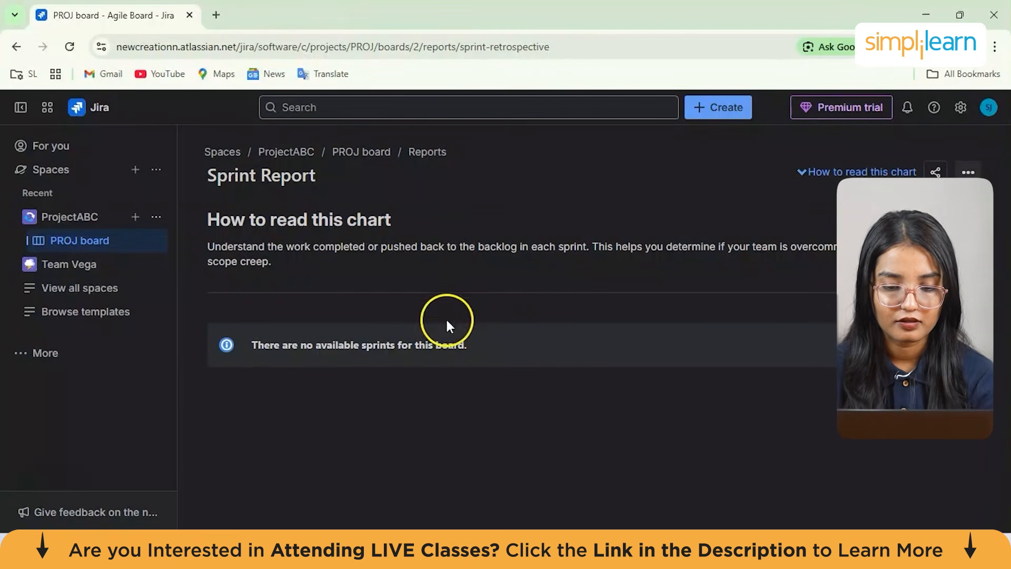
left_click_drag(254, 337, 473, 343)
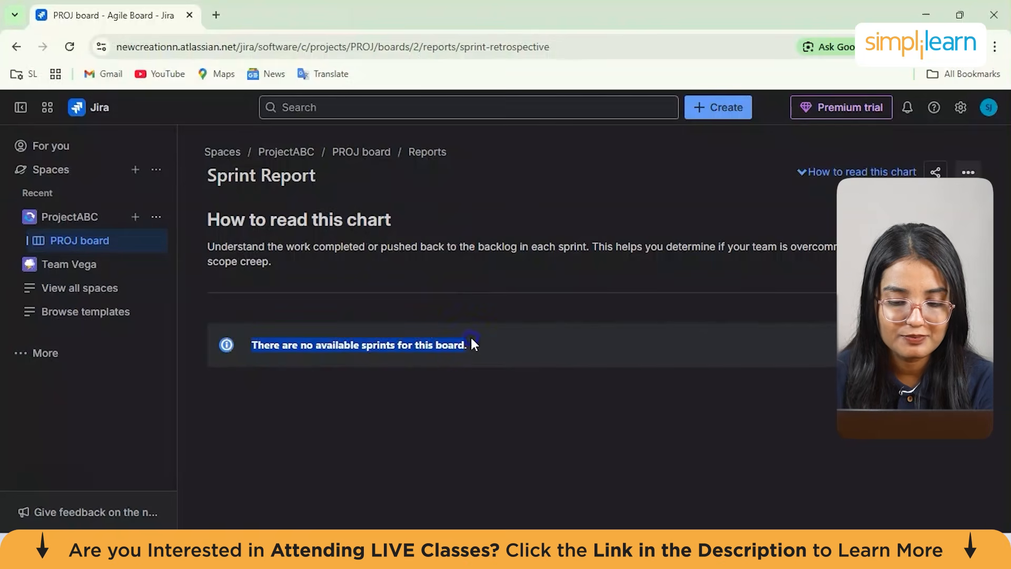
left_click(480, 343)
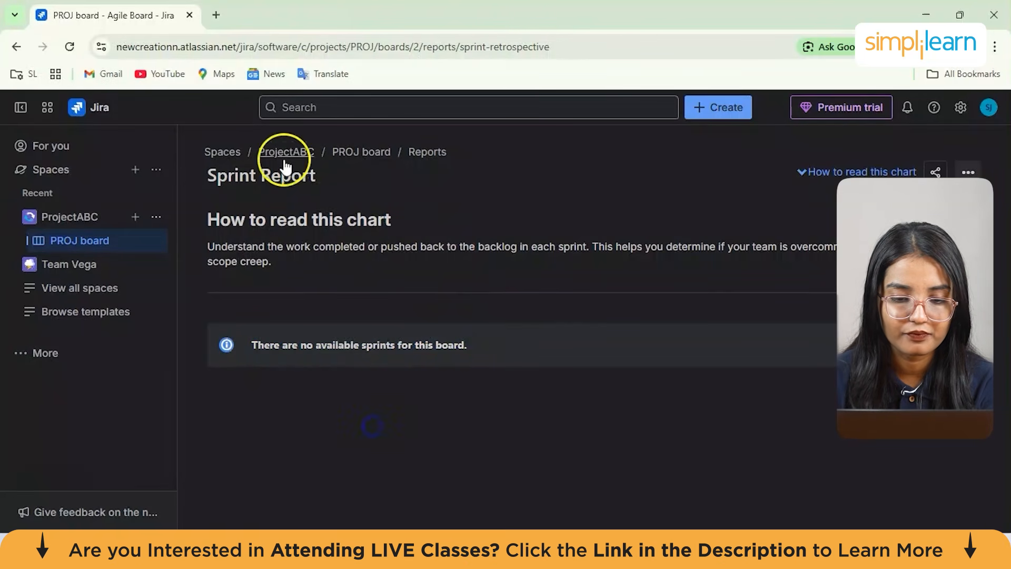
scroll(192, 191, "left", 5)
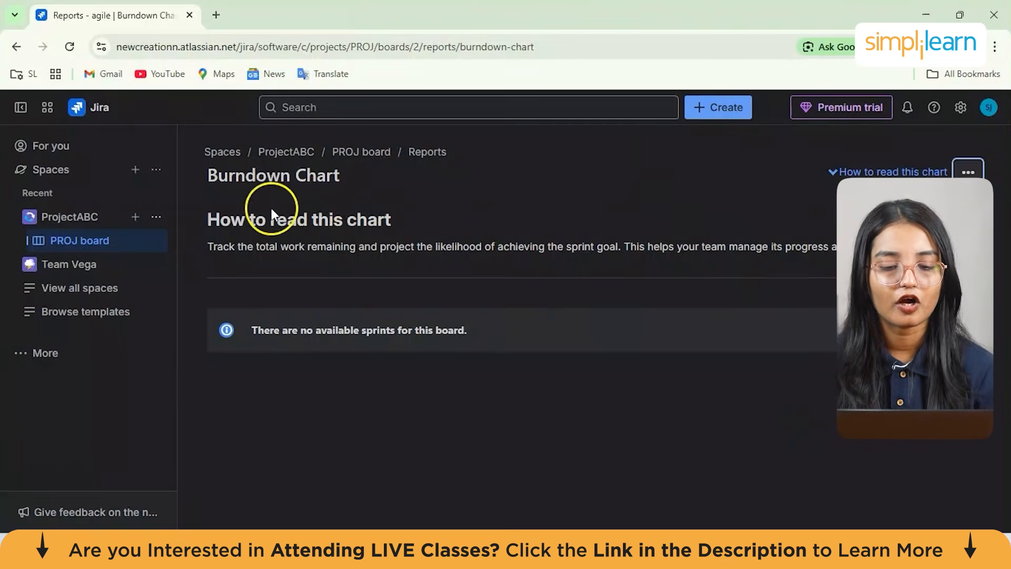
left_click_drag(215, 247, 994, 270)
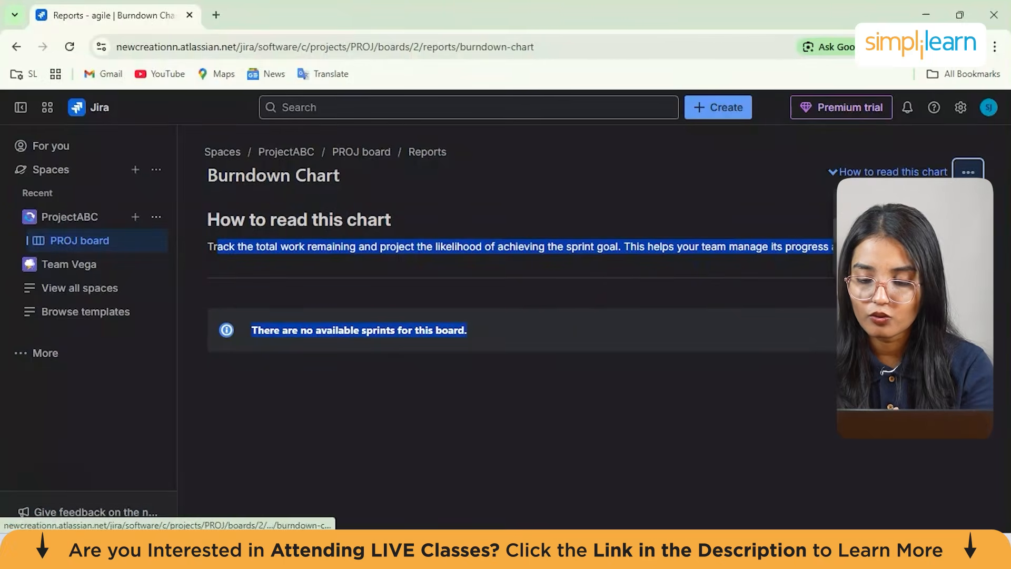
Create a Kanban board with sample data as a new project named Sample Kanban Project with key SKP
left_click(904, 229)
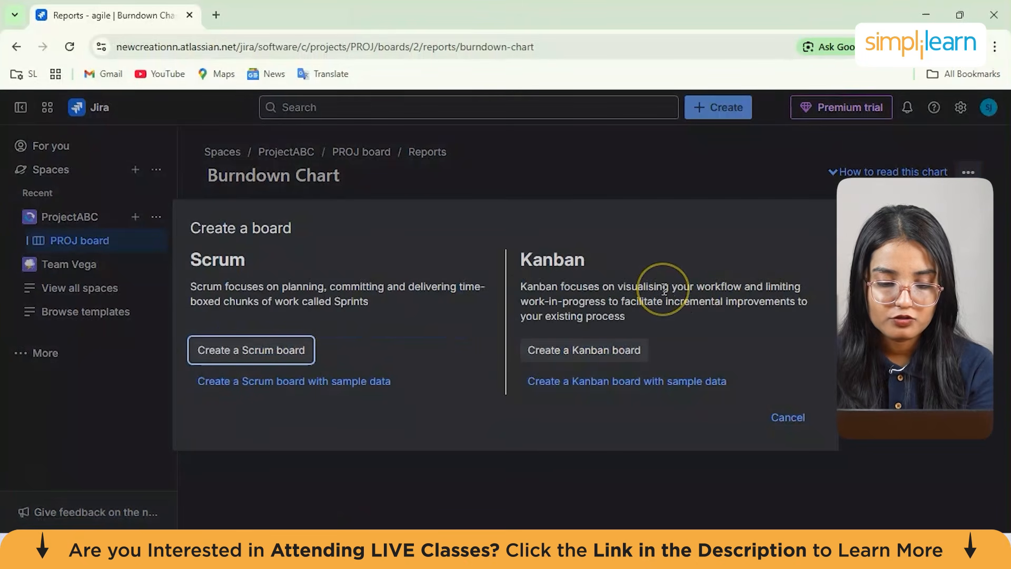
left_click(588, 390)
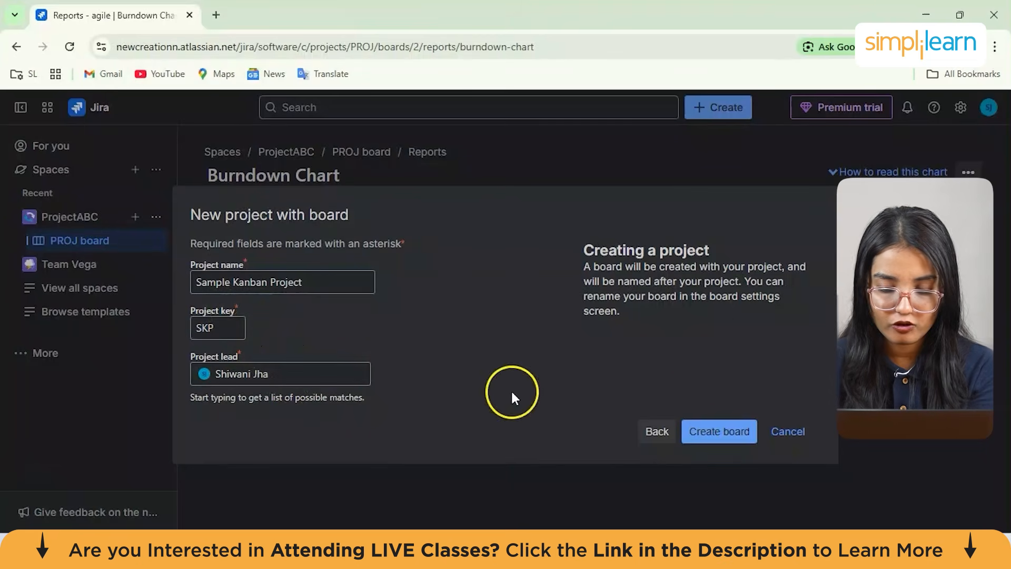
left_click(709, 440)
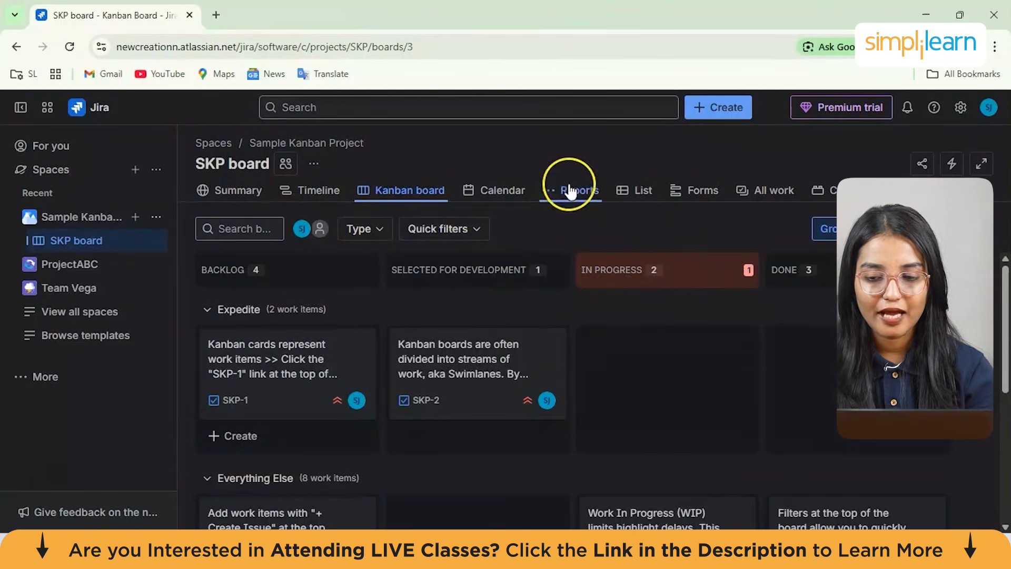
Open the SKP board's settings and review its general details and board filter
left_click(315, 165)
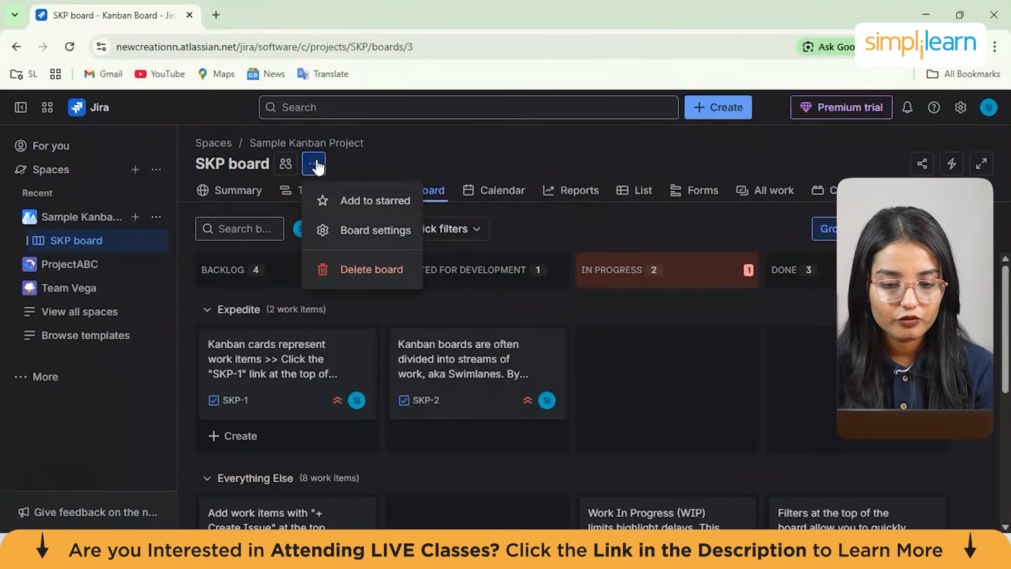
left_click(396, 230)
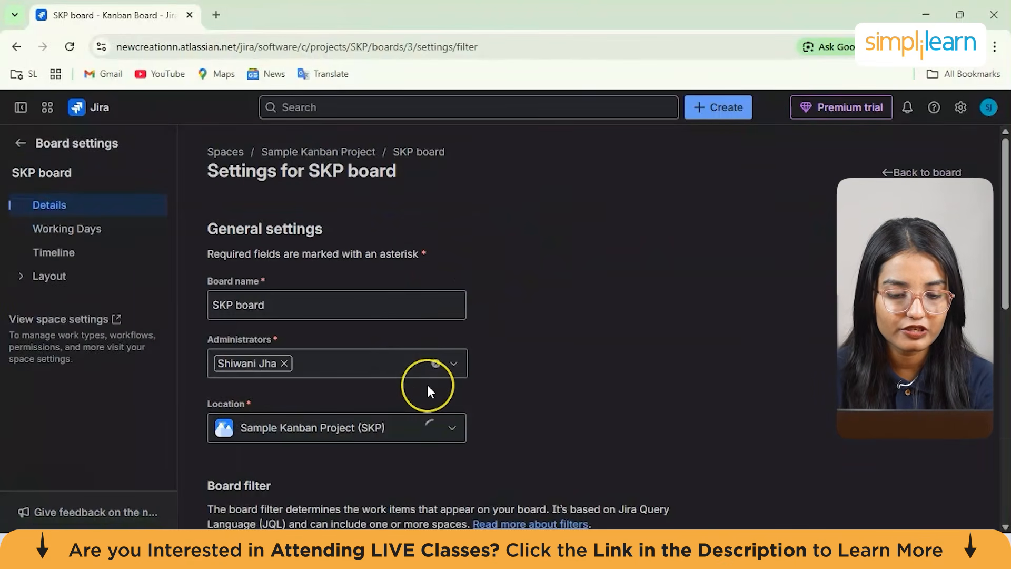
scroll(427, 383, "down", 3)
scroll(421, 409, "down", 7)
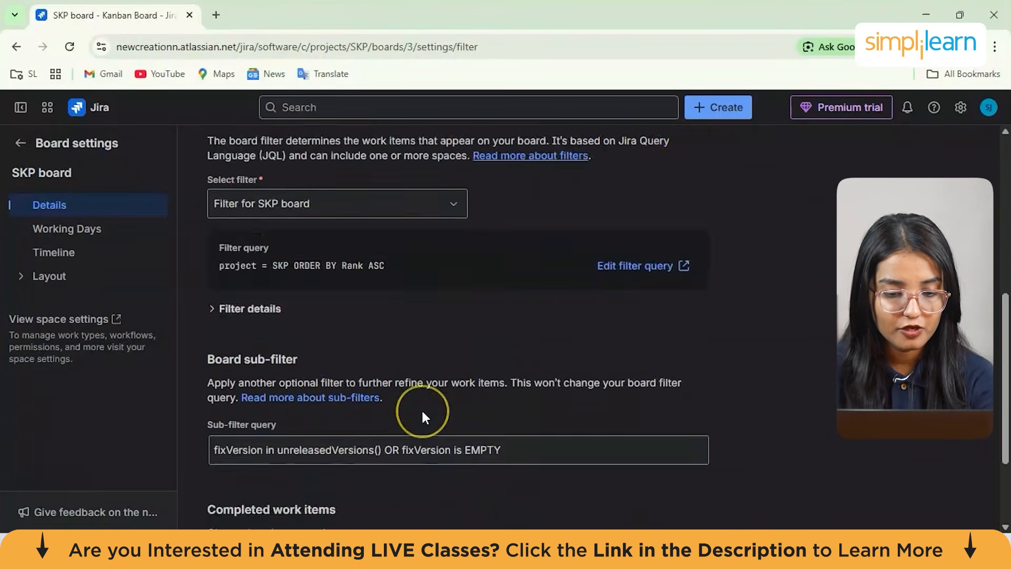
scroll(421, 409, "up", 2)
scroll(422, 410, "down", 2)
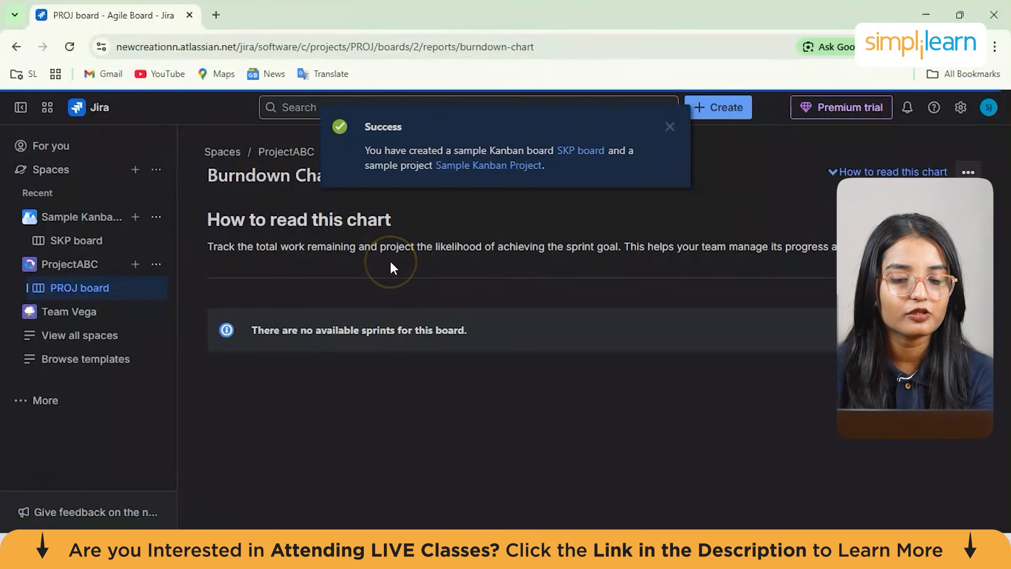
Open the SKP board and examine its columns and swimlanes
left_click(63, 243)
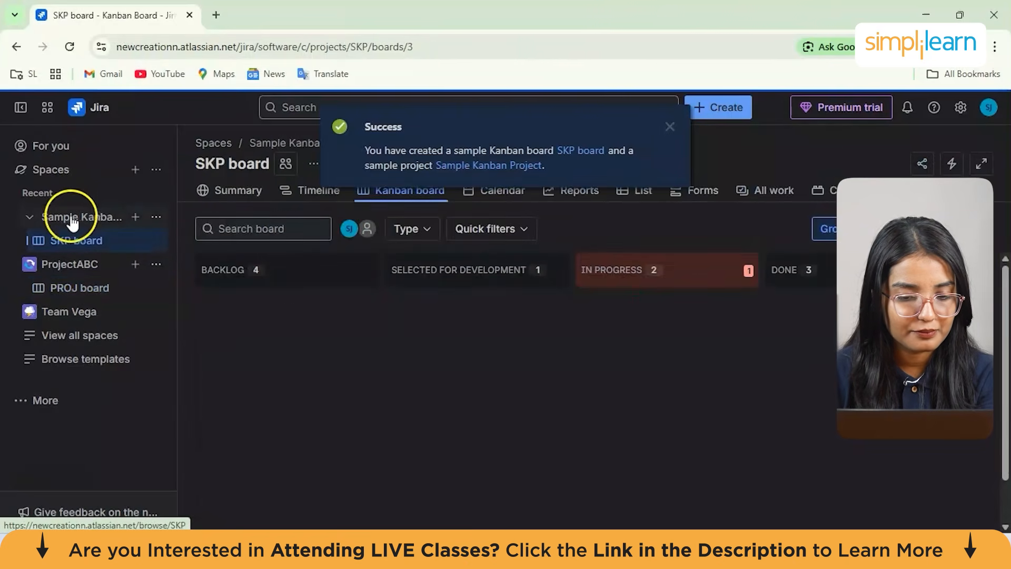
scroll(323, 317, "down", 1)
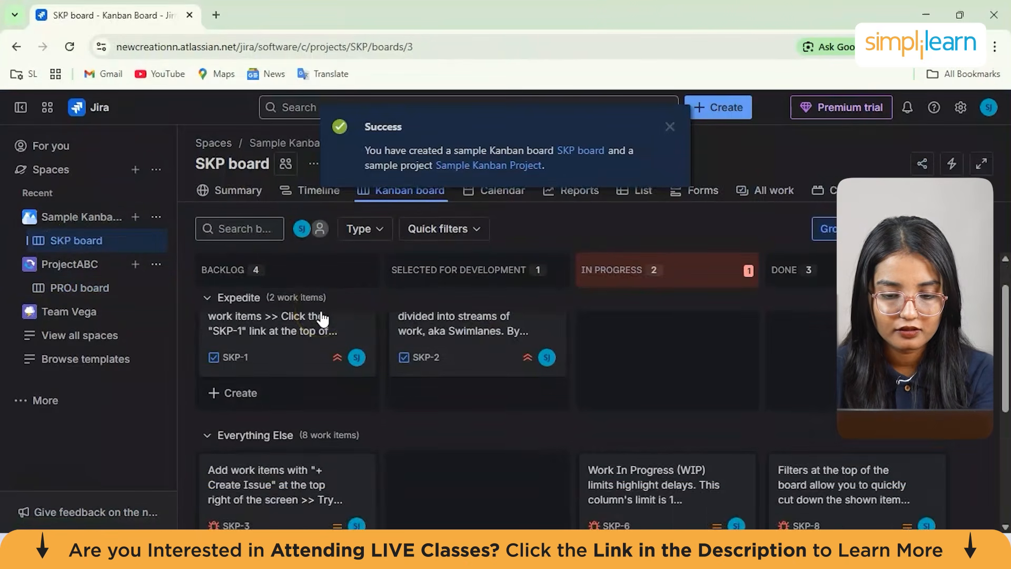
scroll(323, 316, "up", 1)
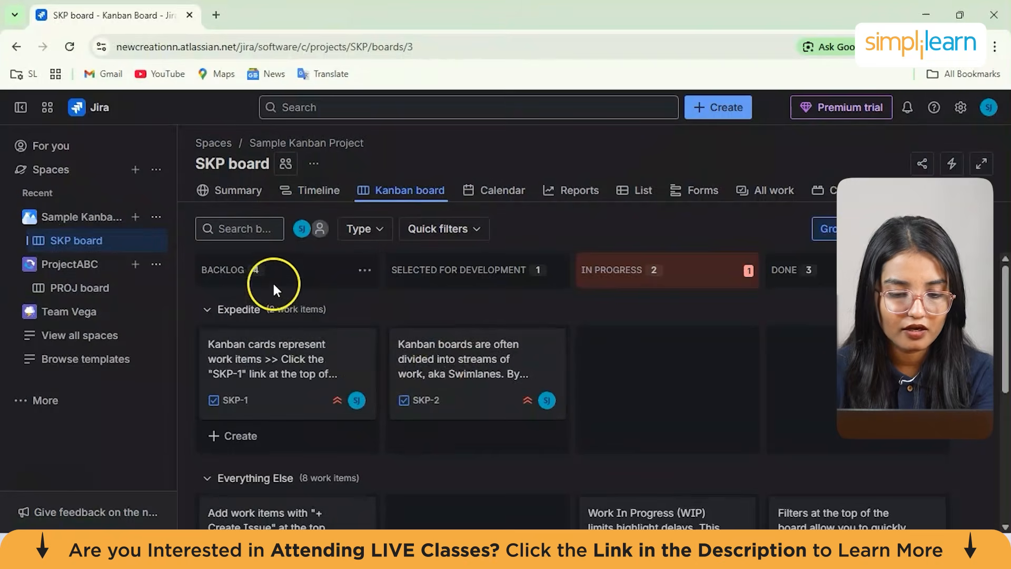
scroll(381, 340, "down", 1)
scroll(574, 267, "up", 1)
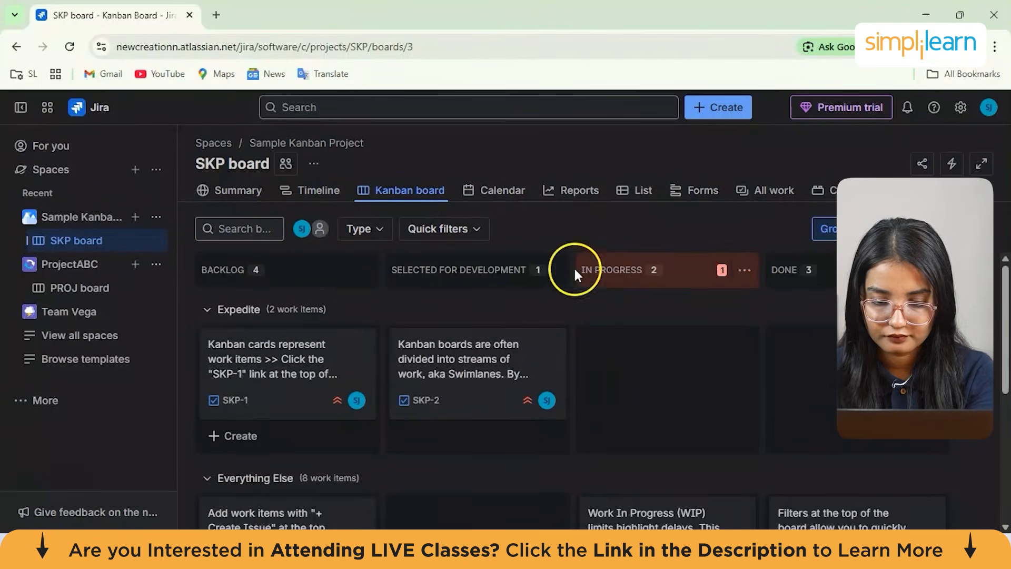
left_click(438, 267)
left_click(639, 267)
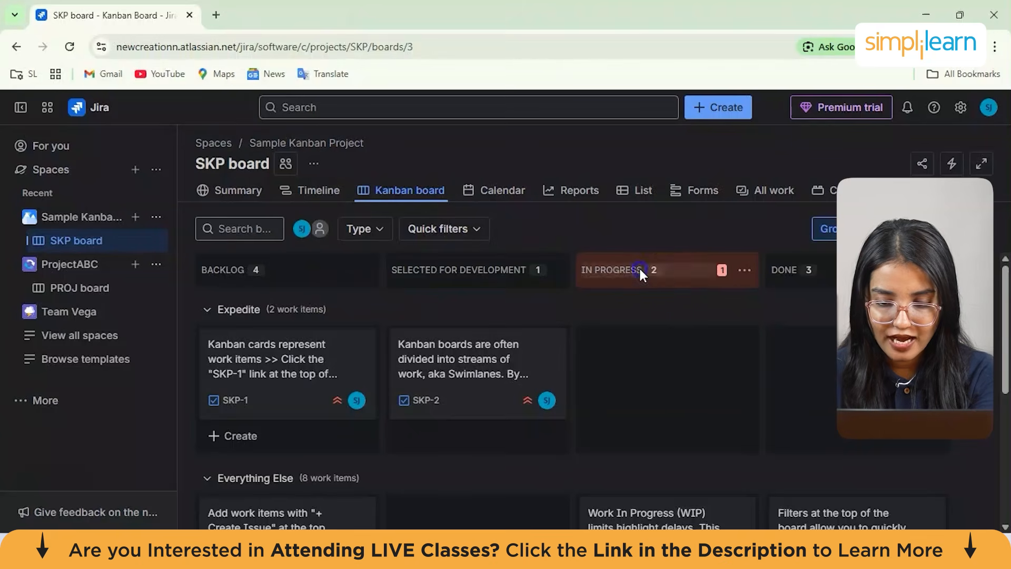
left_click(641, 270)
left_click(787, 270)
left_click(788, 268)
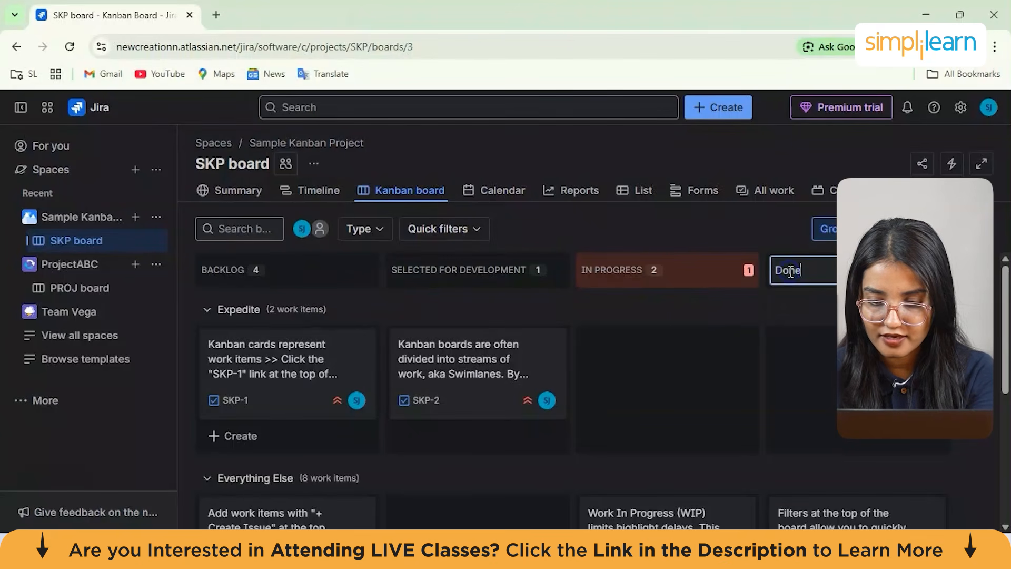
Collapse the Everything Else swimlane on the Kanban board
left_click(572, 476)
scroll(521, 452, "down", 1)
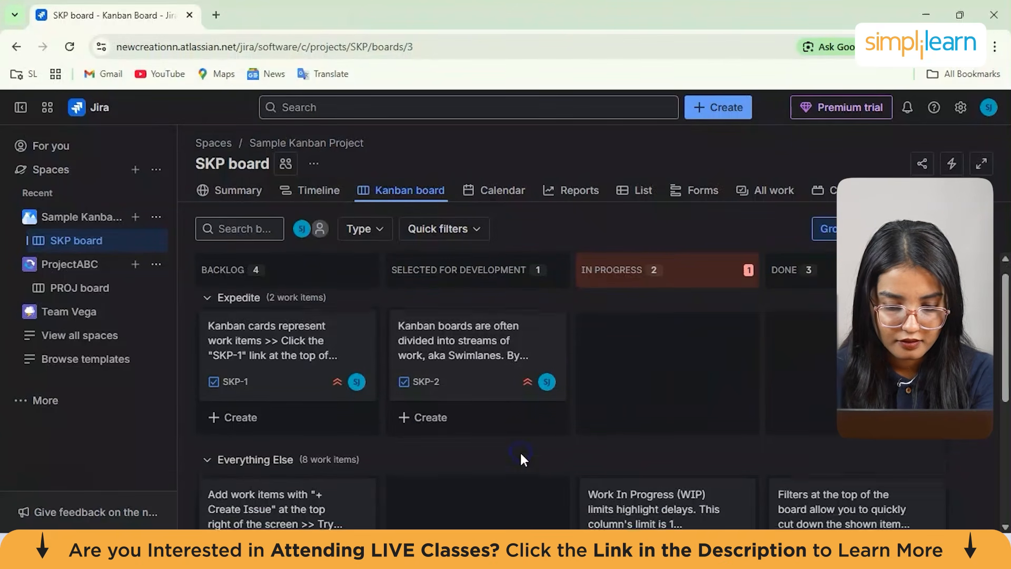
left_click(520, 452)
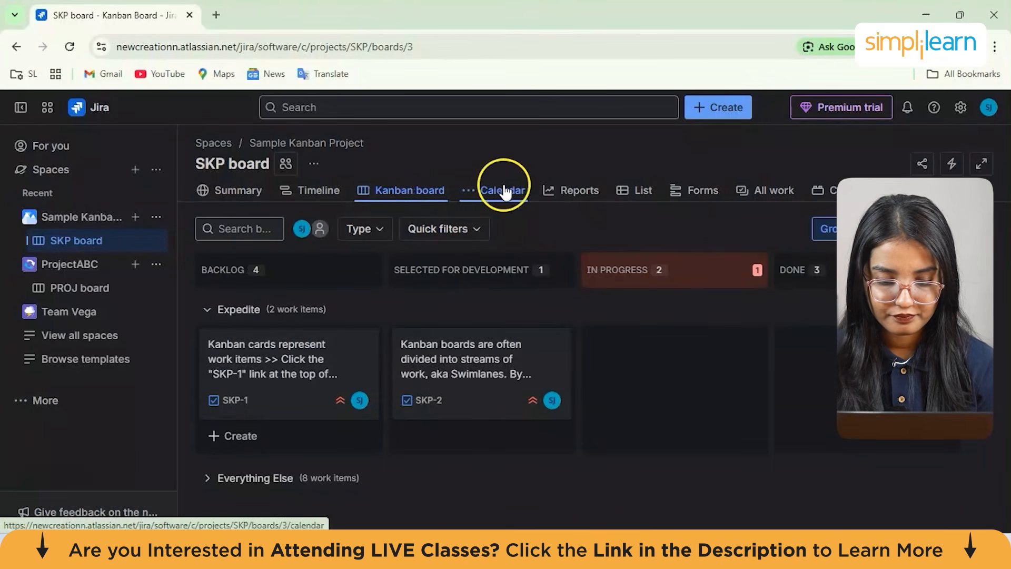
Open the Cumulative Flow Diagram from the board's reports and examine the chart
left_click(582, 192)
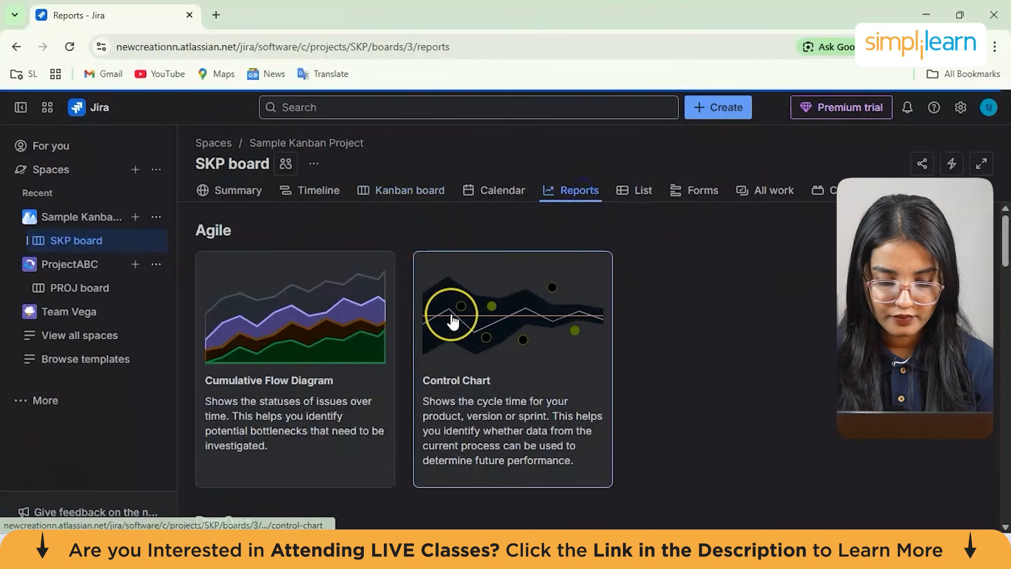
scroll(452, 321, "down", 1)
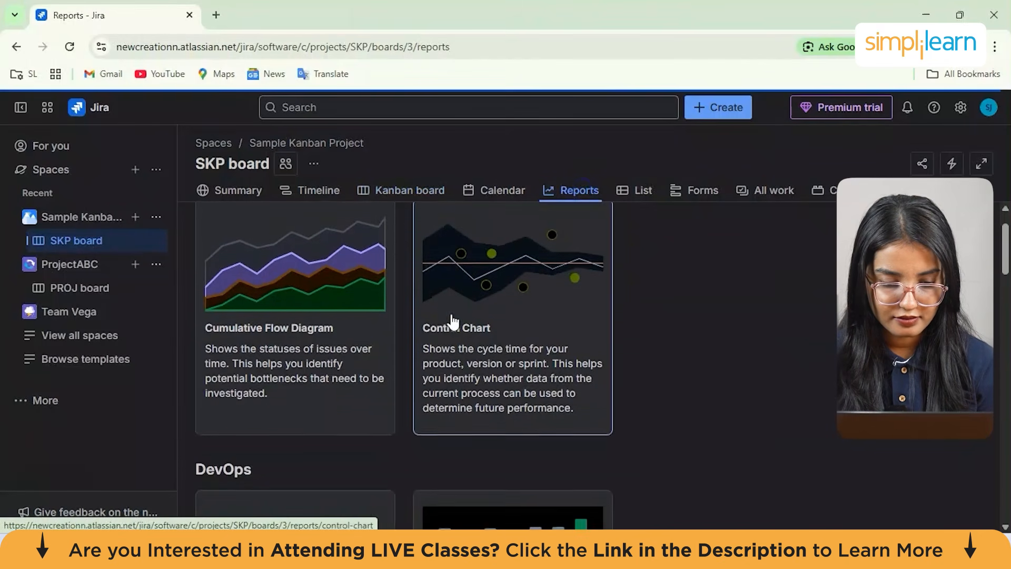
left_click(302, 308)
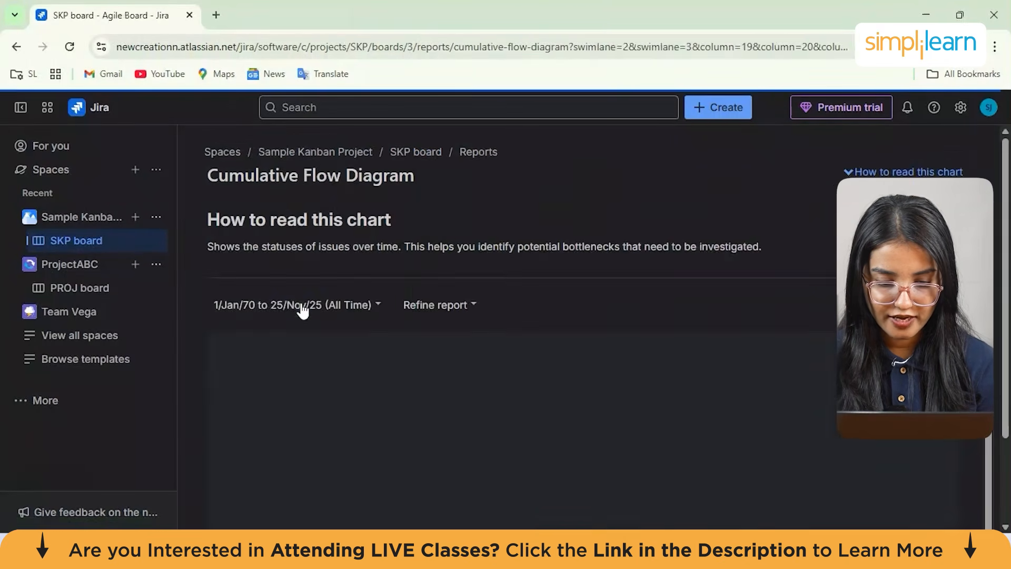
left_click(443, 384)
scroll(444, 390, "down", 3)
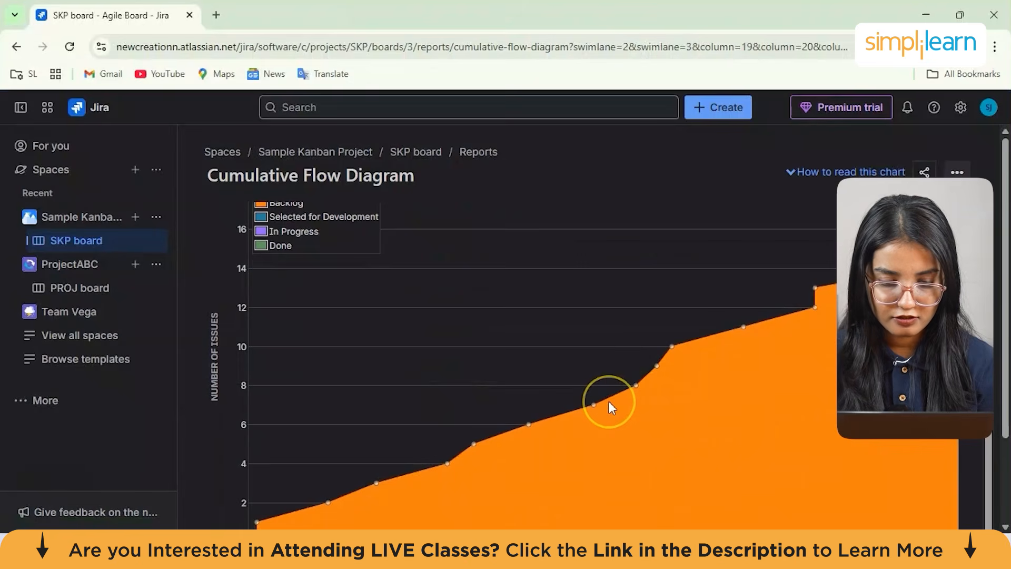
scroll(289, 301, "up", 2)
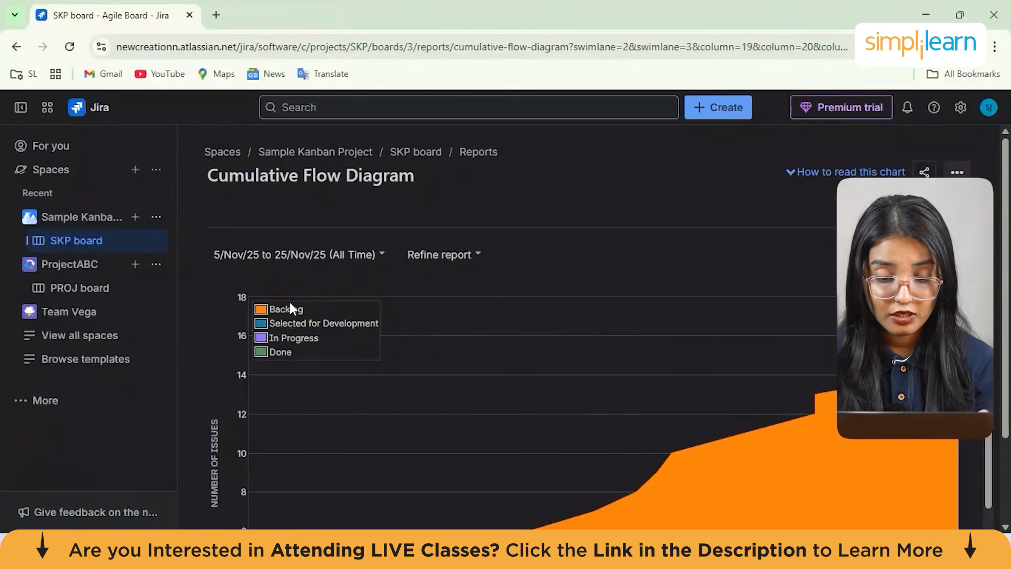
scroll(290, 304, "down", 2)
scroll(290, 304, "down", 2)
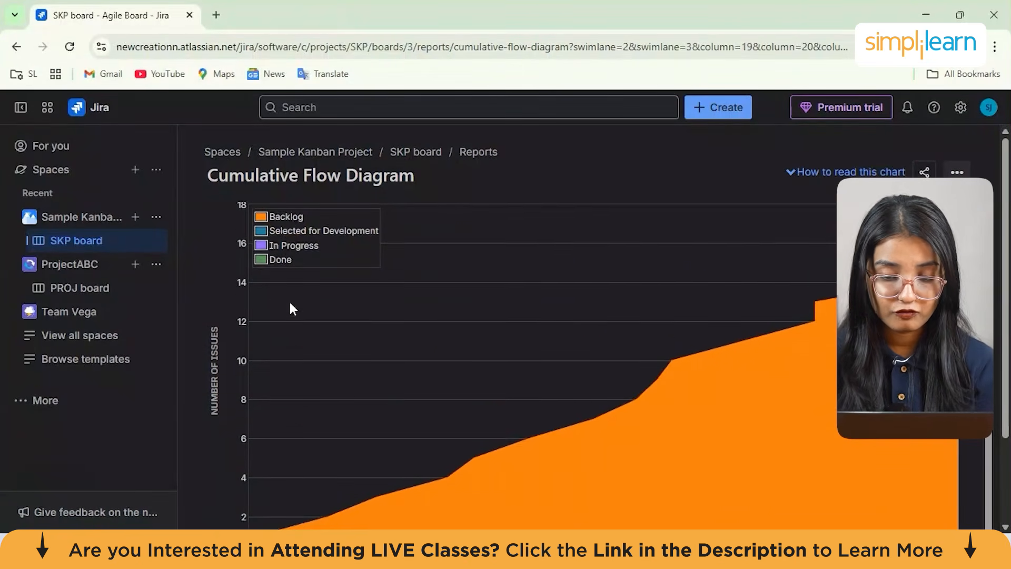
scroll(305, 329, "up", 2)
scroll(337, 316, "down", 1)
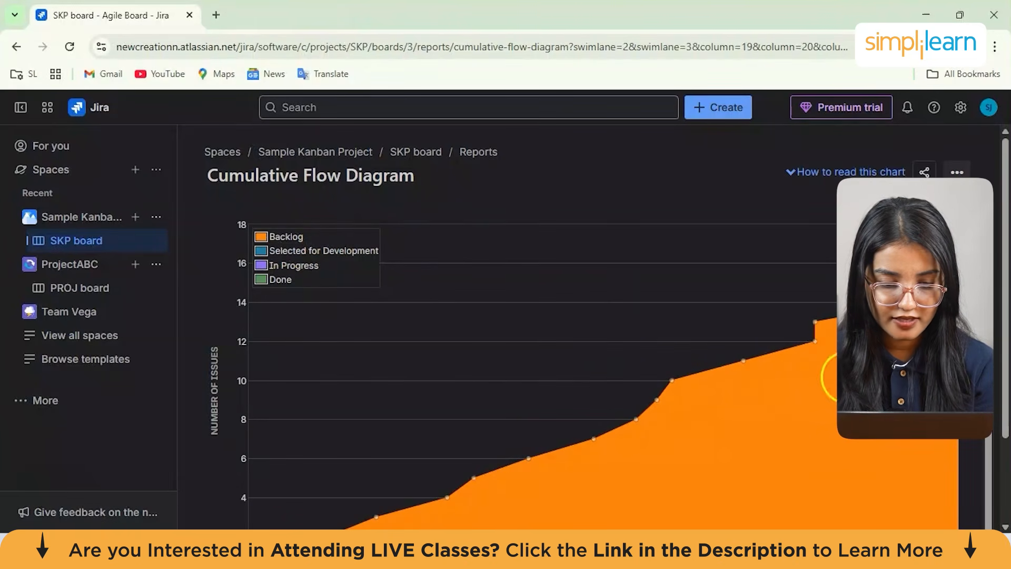
scroll(371, 321, "down", 5)
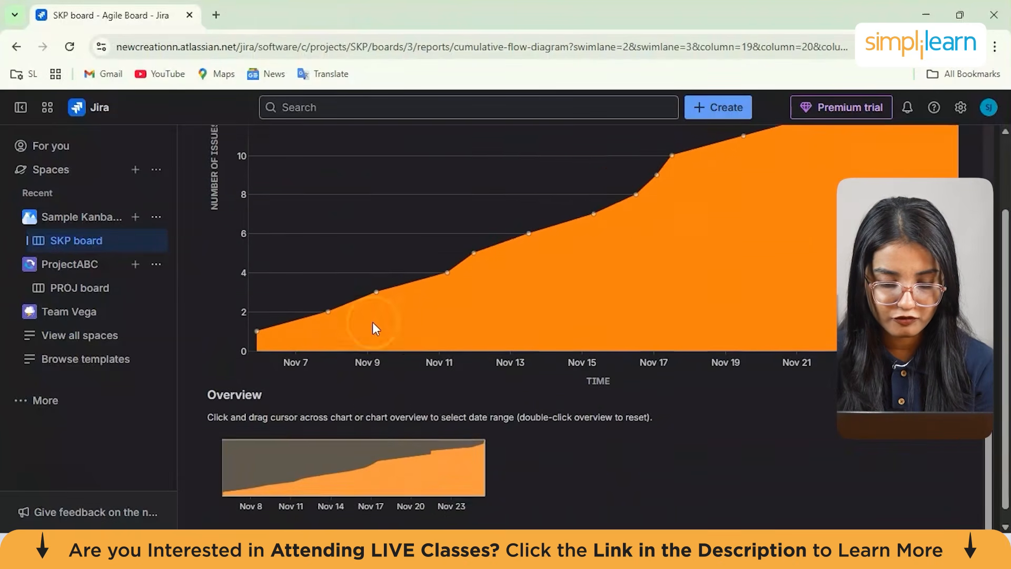
Select a range on the chart to narrow the diagram to 9/Nov/25
mouse_move(376, 287)
left_click_drag(375, 285, 448, 304)
left_click_drag(320, 284, 312, 244)
scroll(316, 306, "up", 3)
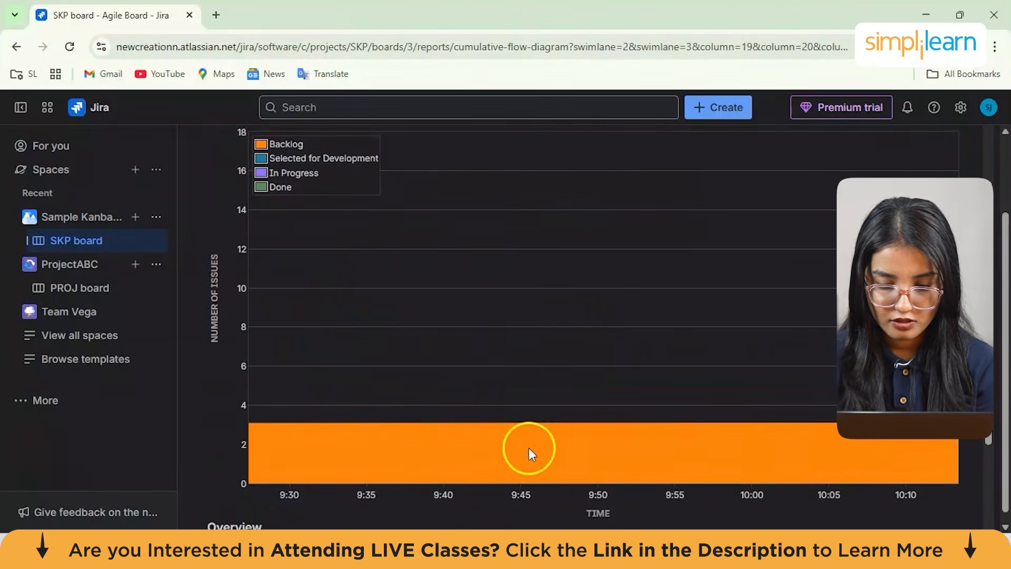
scroll(337, 403, "up", 2)
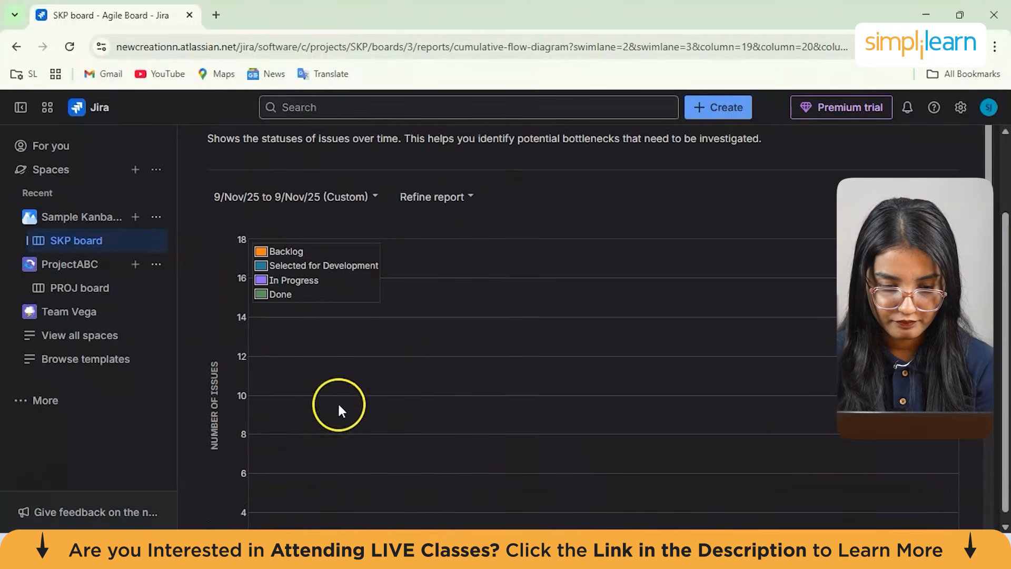
Refine the report to exclude the Expedite swimlane and apply the Recently Updated and Assigned to me quick filters
left_click(463, 198)
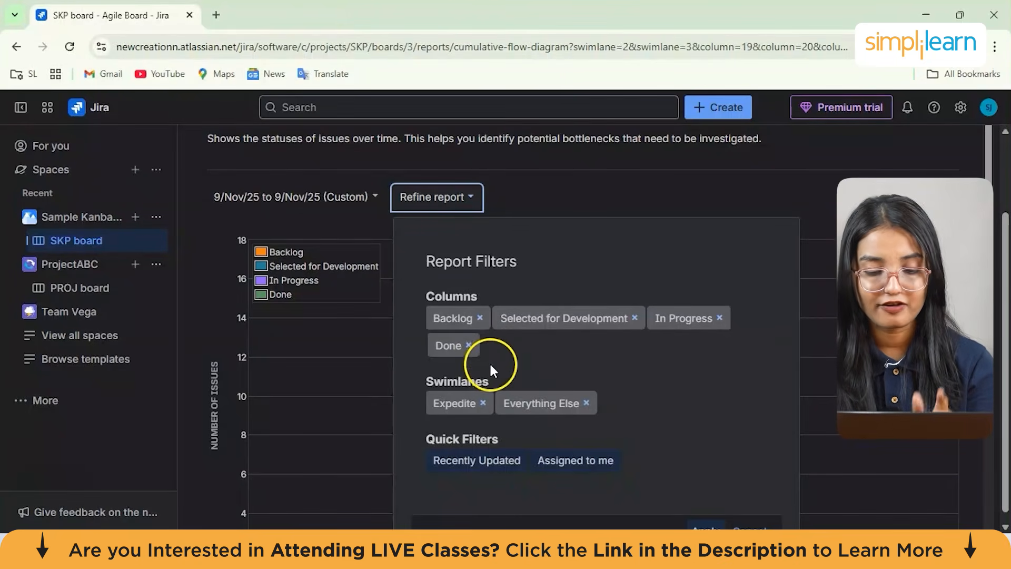
left_click(482, 404)
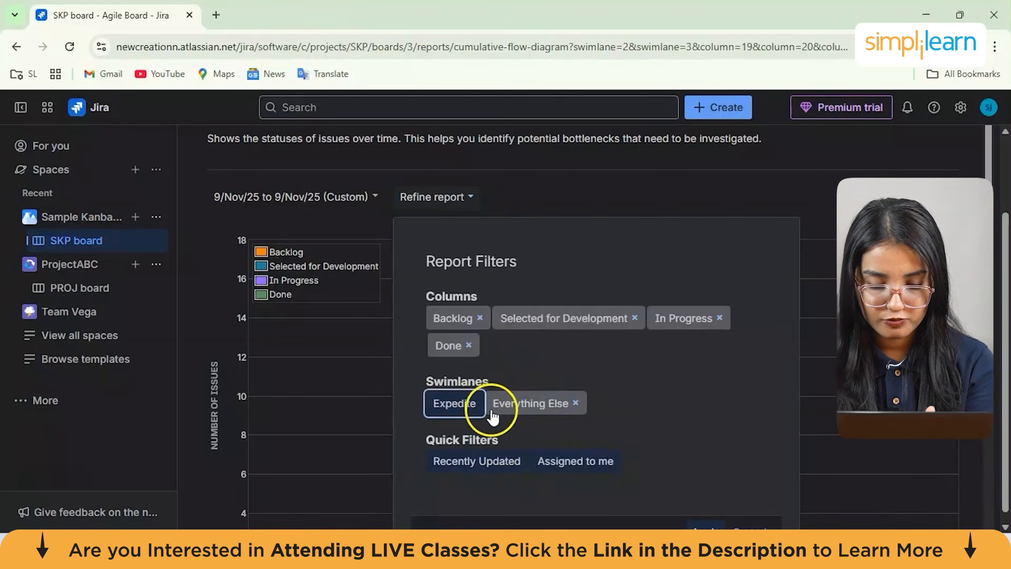
left_click(578, 404)
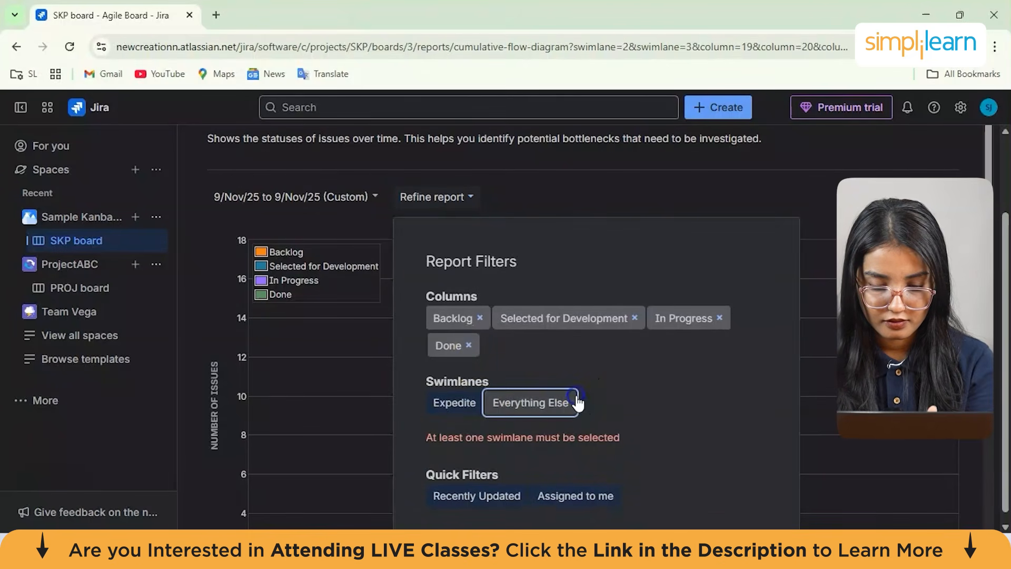
left_click(495, 406)
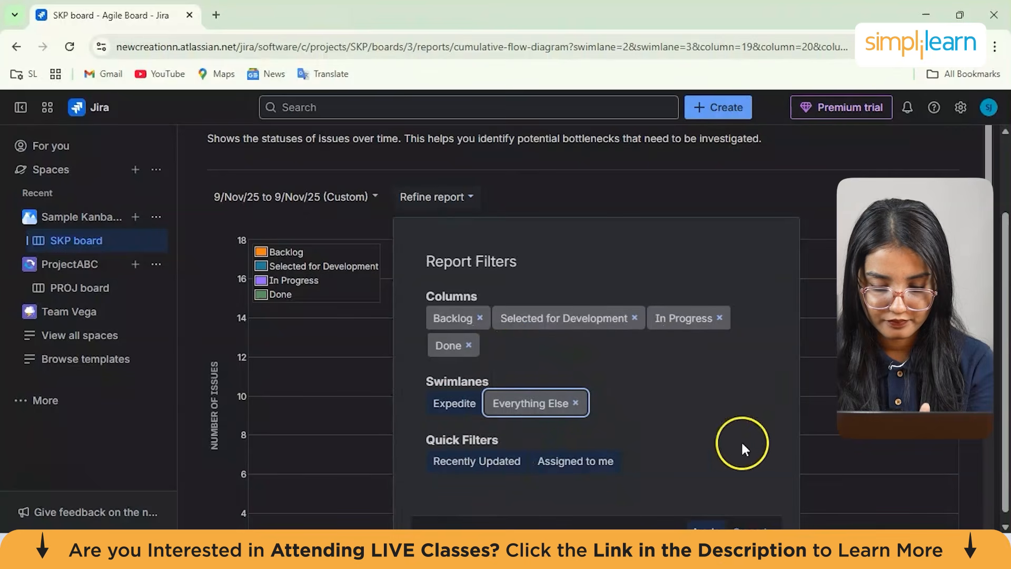
left_click(610, 465)
left_click(503, 473)
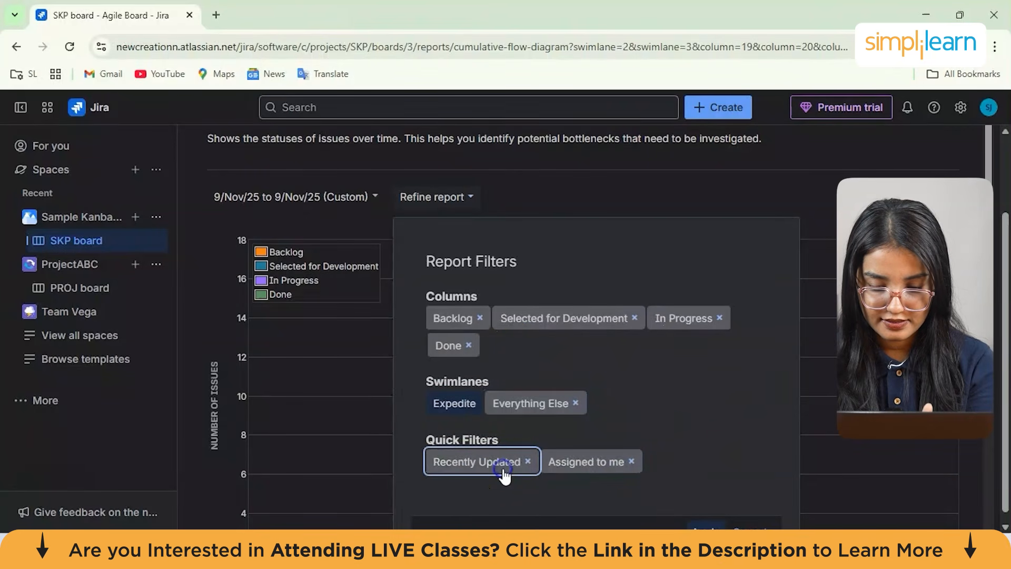
left_click(706, 524)
Examine the refined cumulative flow chart
scroll(808, 327, "down", 4)
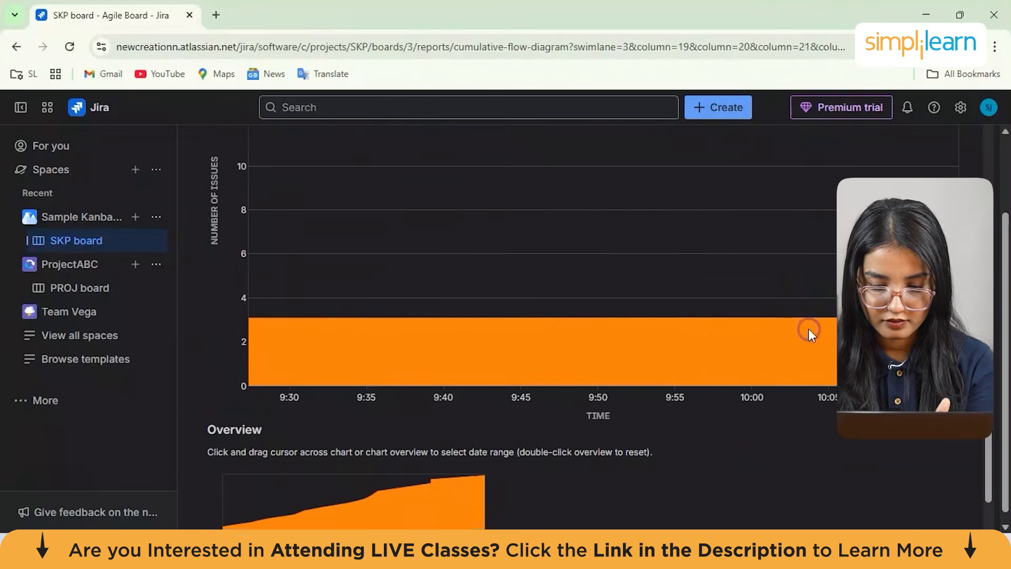
left_click_drag(707, 356, 674, 344)
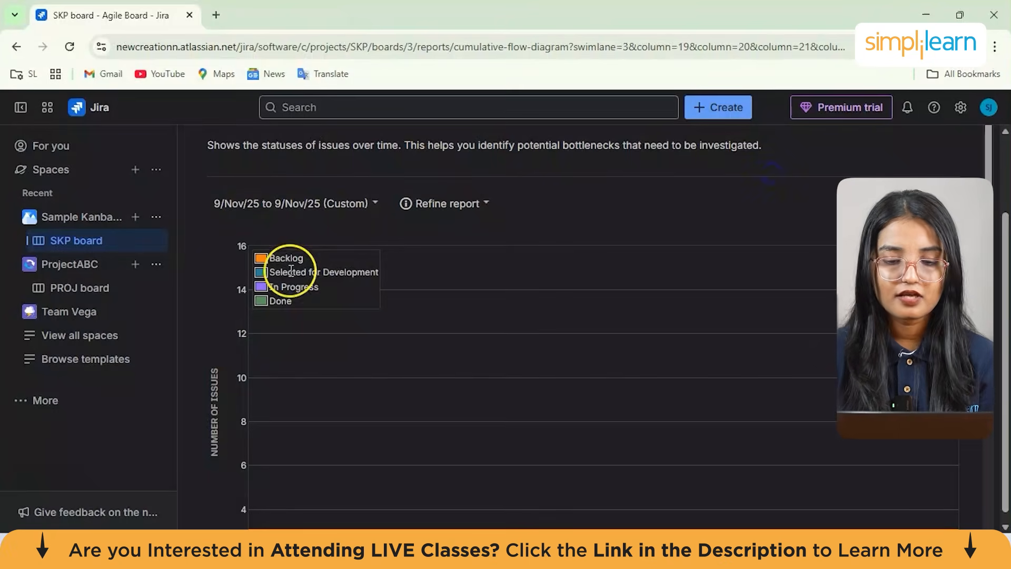
scroll(291, 269, "up", 2)
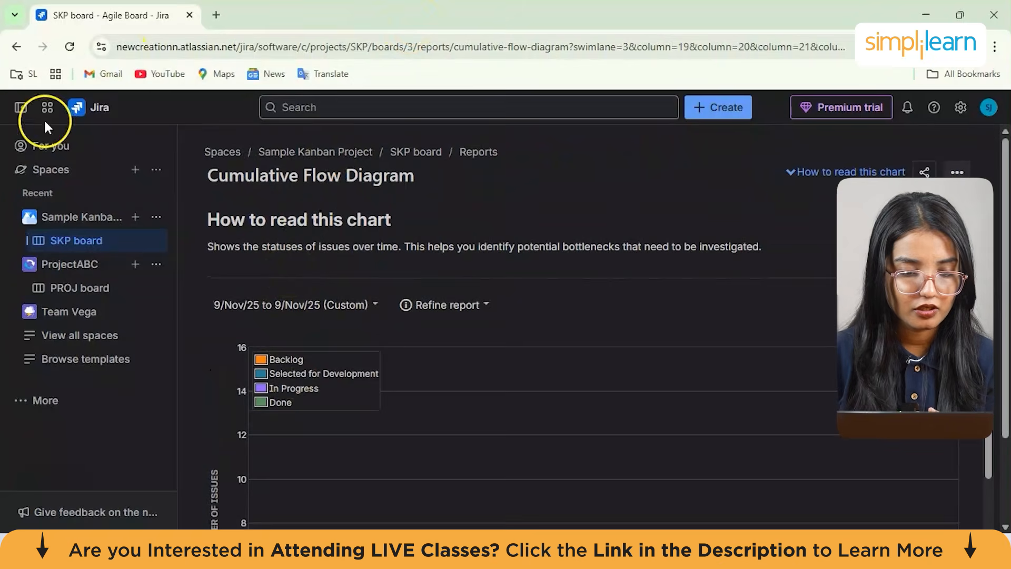
Start a new space from the Kanban template in the software development space templates
left_click(50, 106)
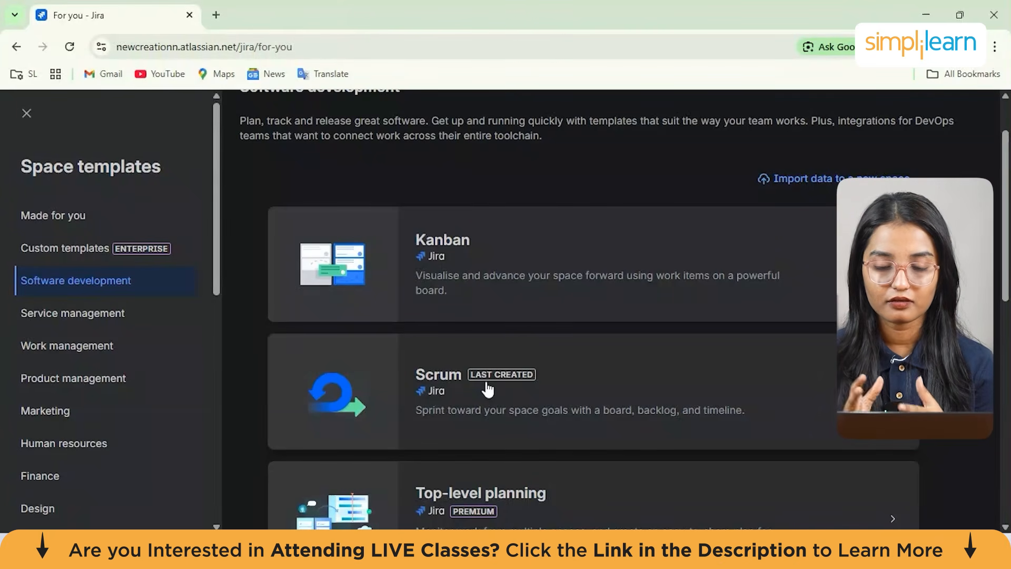
left_click(480, 412)
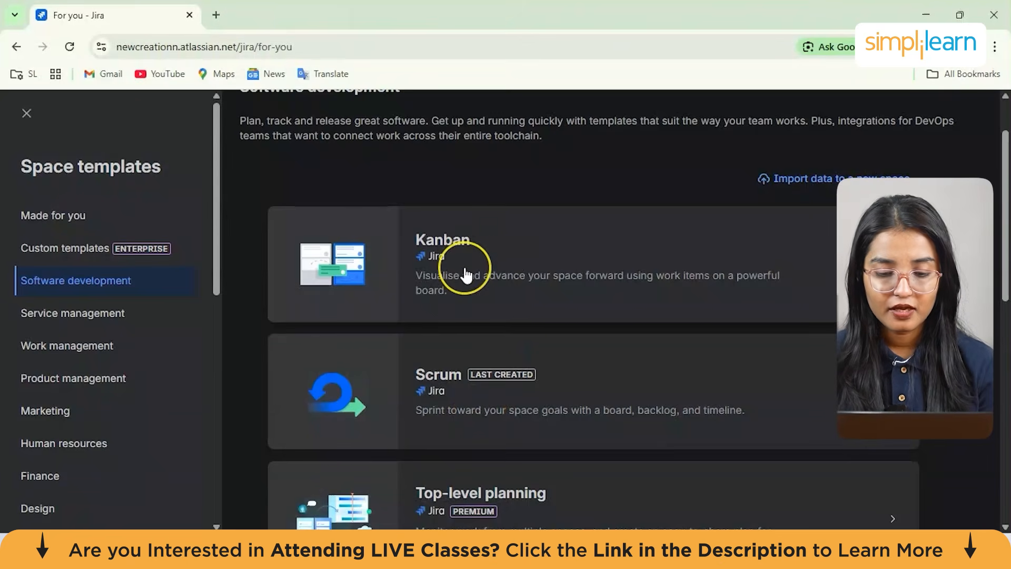
scroll(466, 275, "up", 1)
left_click(462, 316)
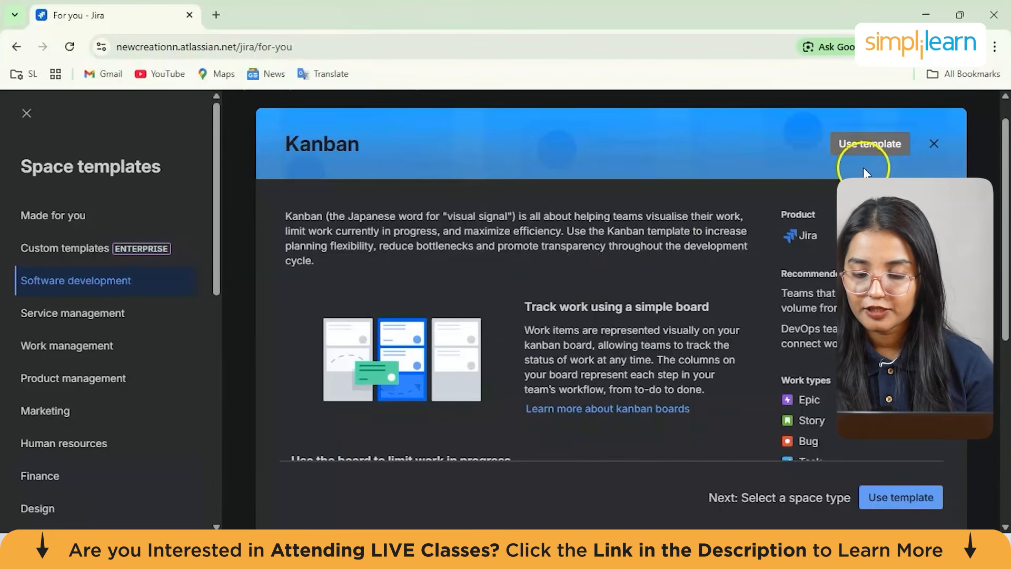
scroll(829, 421, "down", 2)
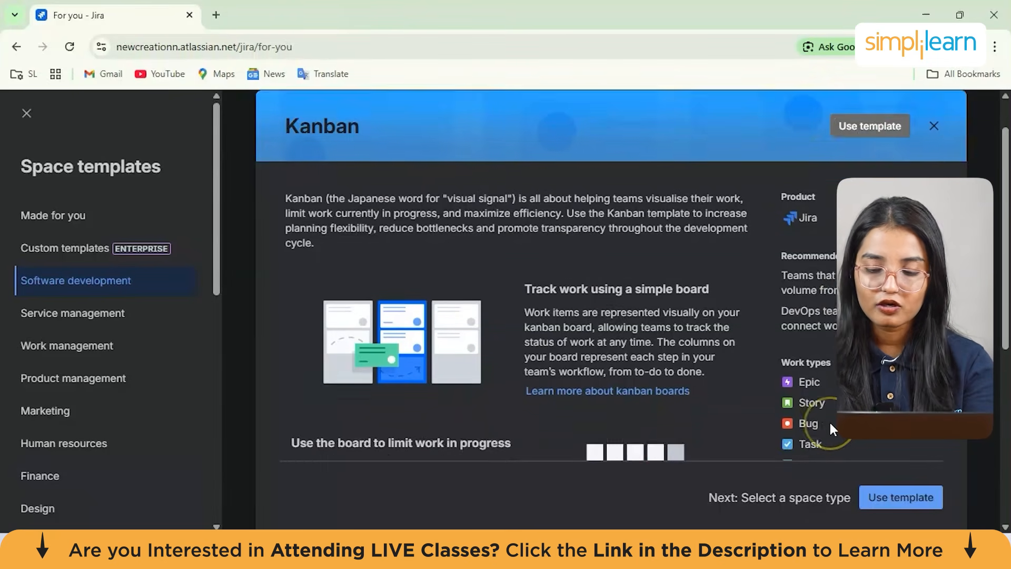
scroll(829, 421, "down", 1)
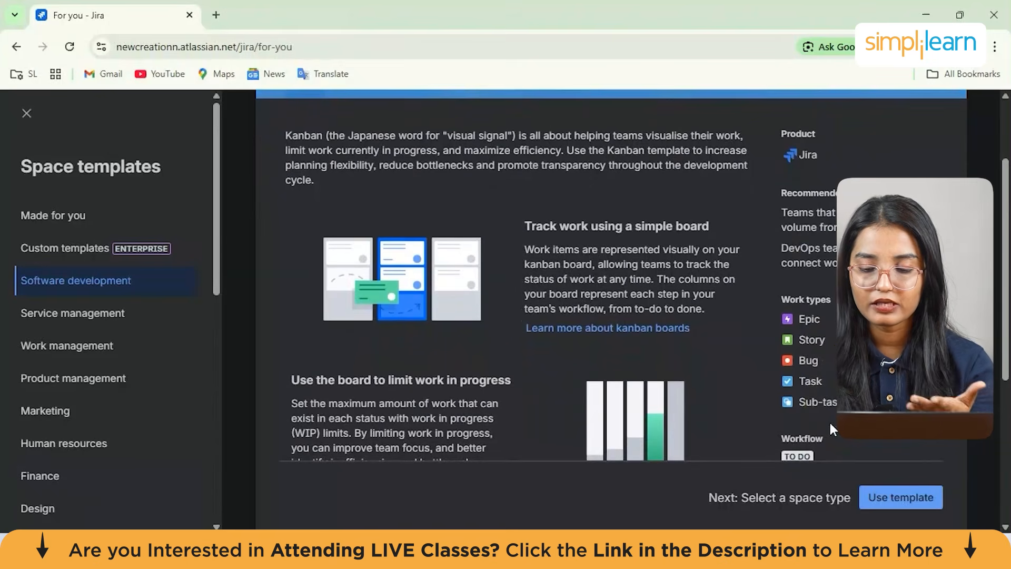
scroll(820, 368, "down", 2)
scroll(821, 368, "up", 5)
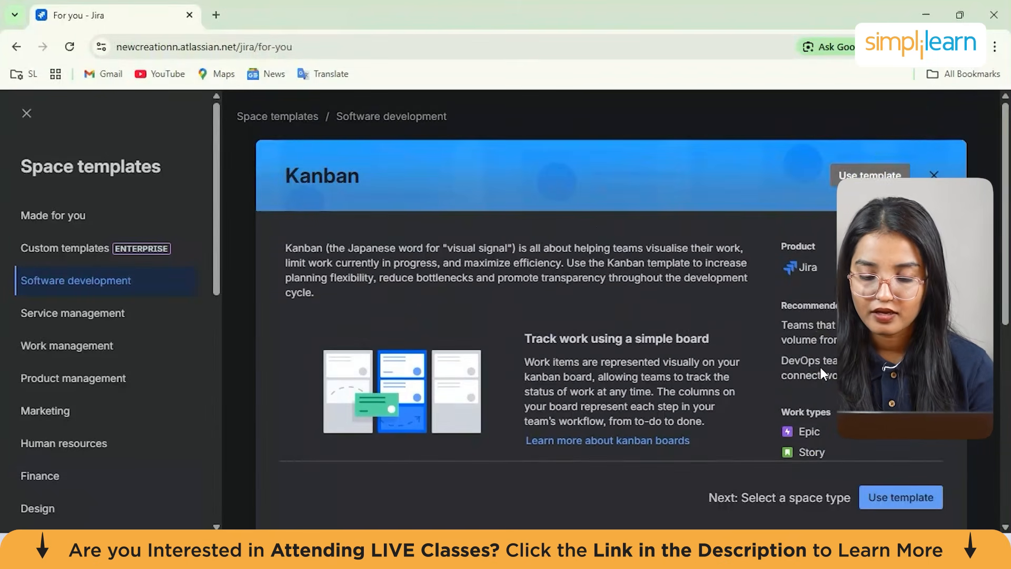
left_click(865, 176)
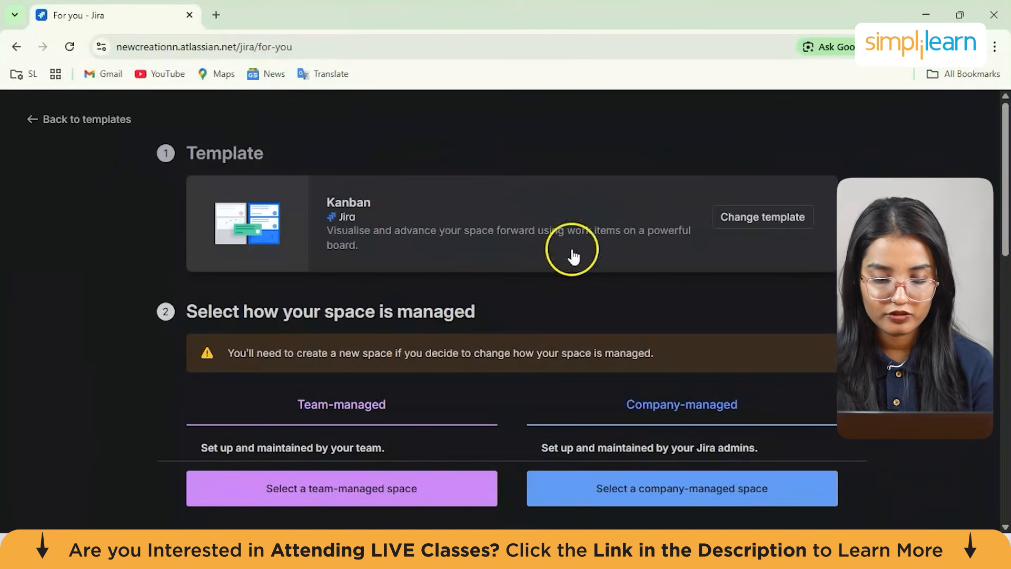
Create a company-managed Kanban space named abznew
scroll(475, 289, "down", 3)
scroll(475, 287, "down", 5)
left_click(680, 477)
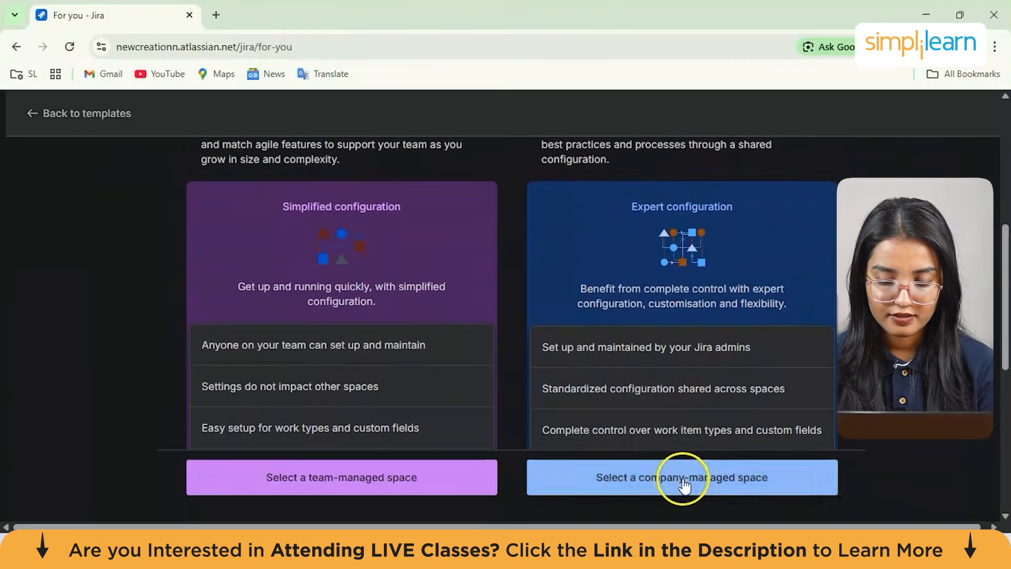
left_click(333, 308)
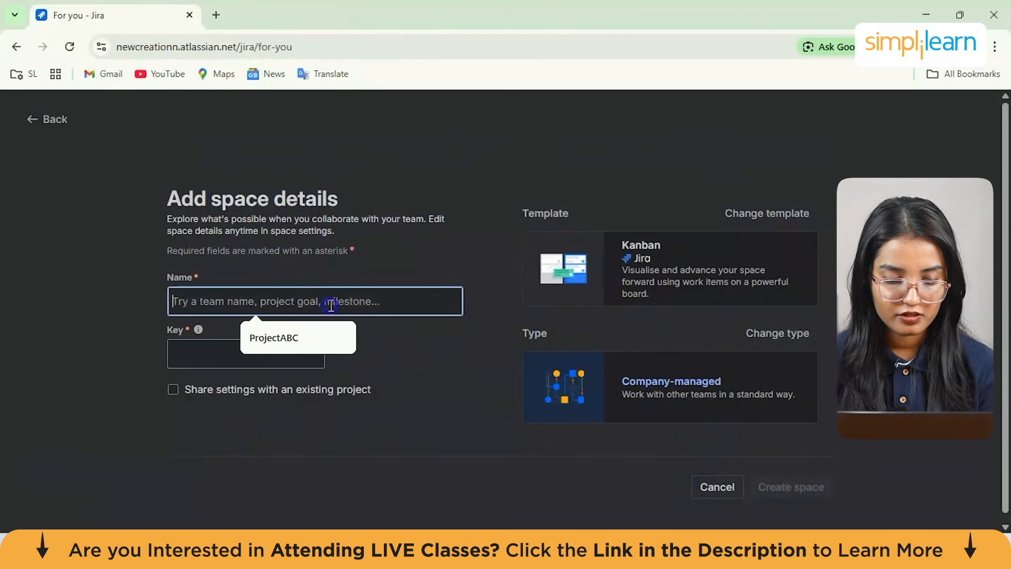
type("abznew")
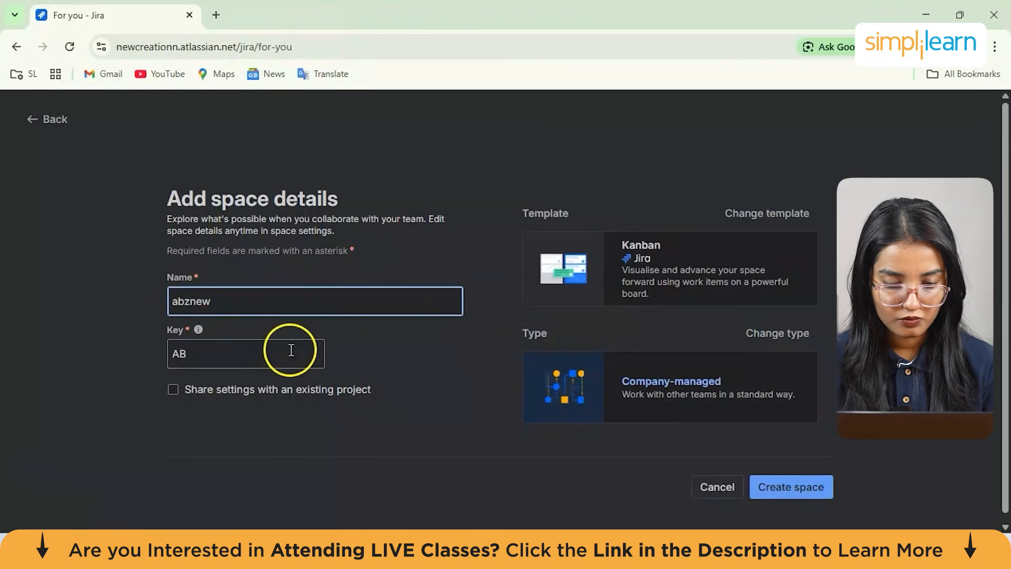
left_click(801, 490)
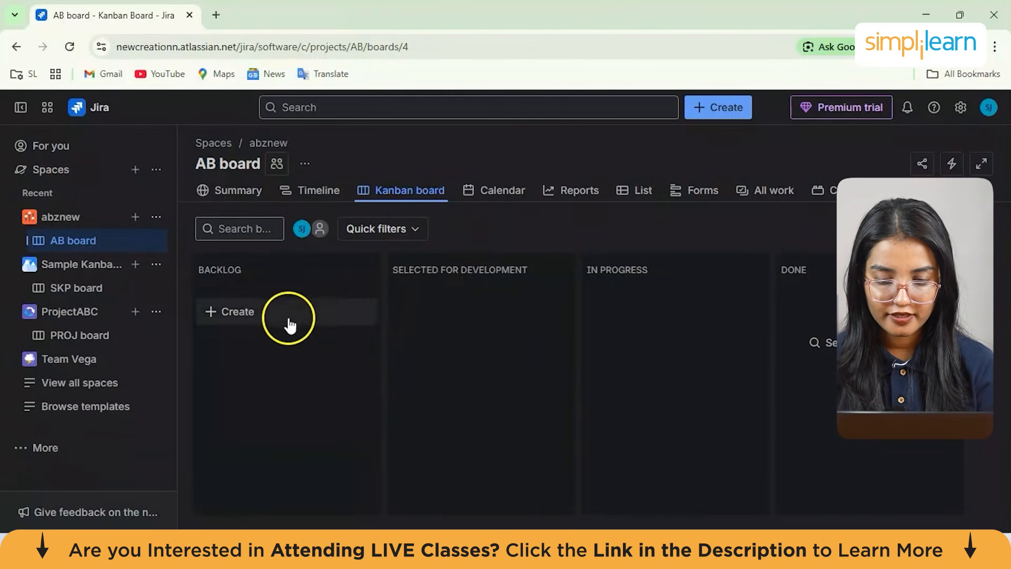
left_click(307, 269)
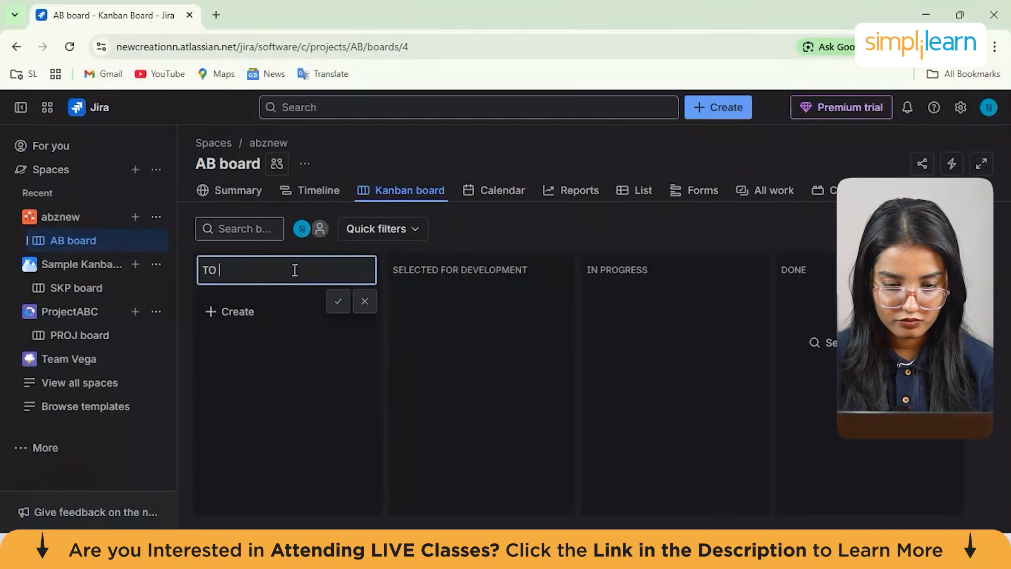
type("TO Do")
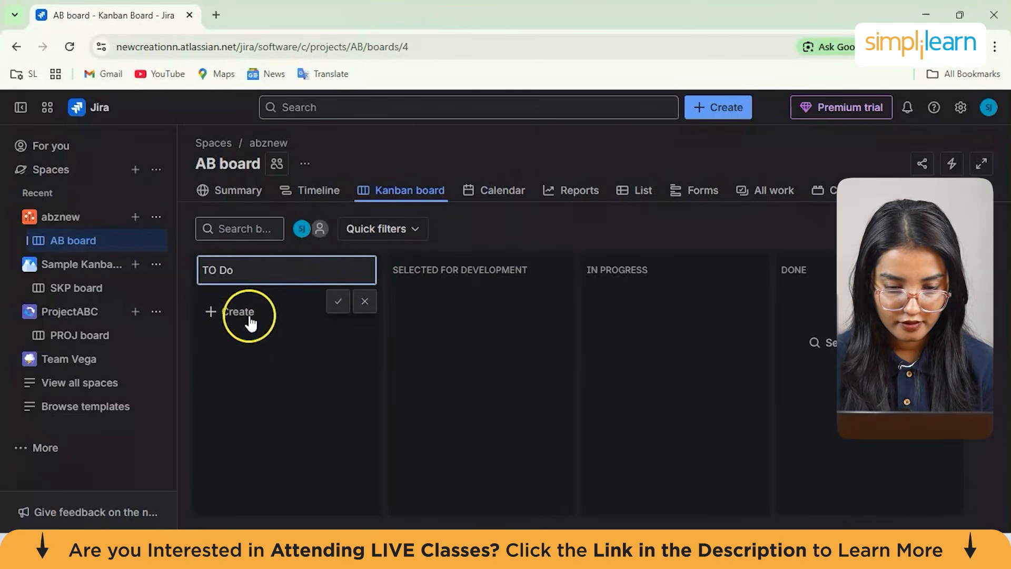
left_click(248, 316)
Add two Backlog issues titled "creating new topics" and "feature development"
left_click(272, 317)
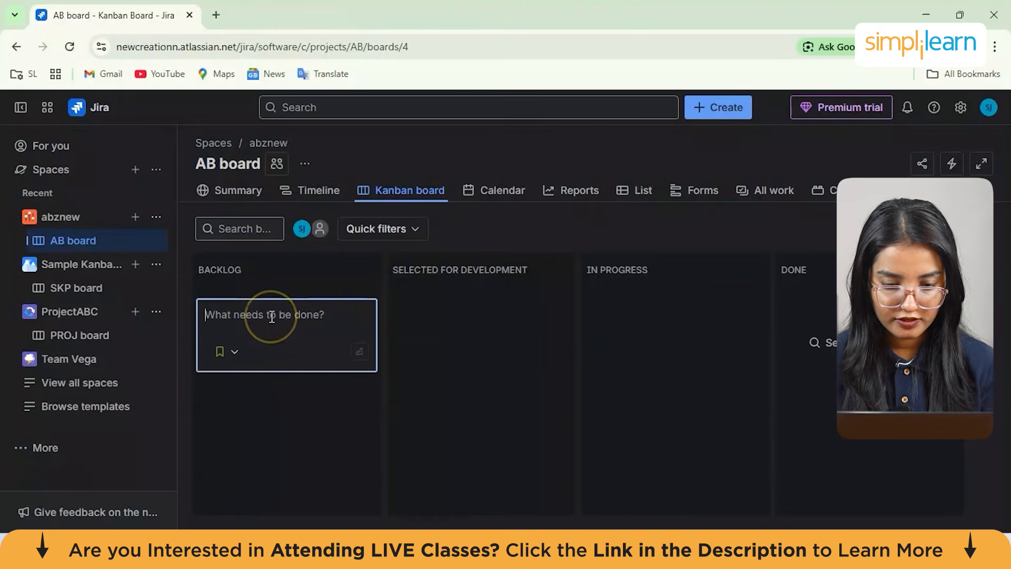
type("D")
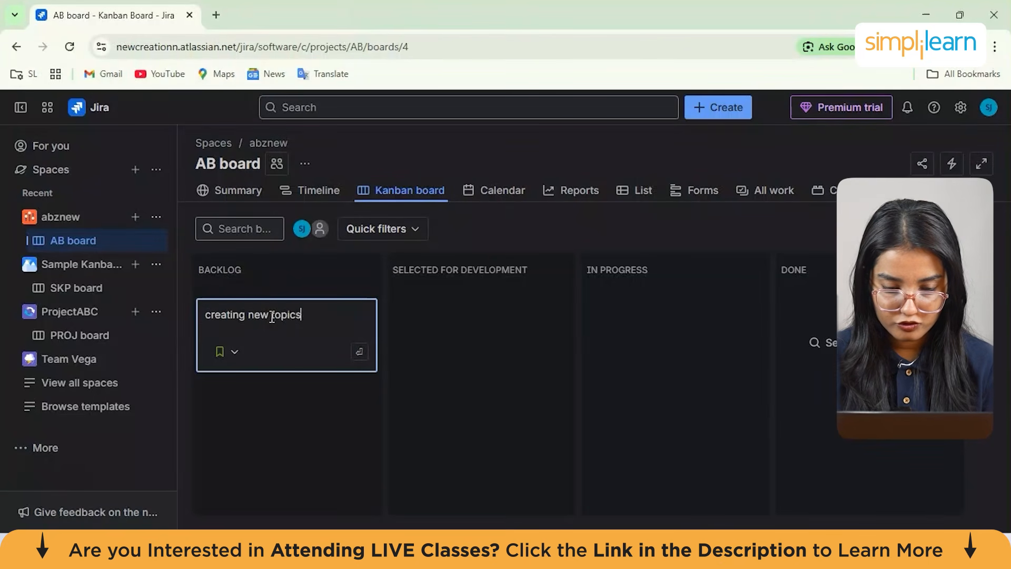
key("Return")
left_click(286, 316)
left_click(237, 377)
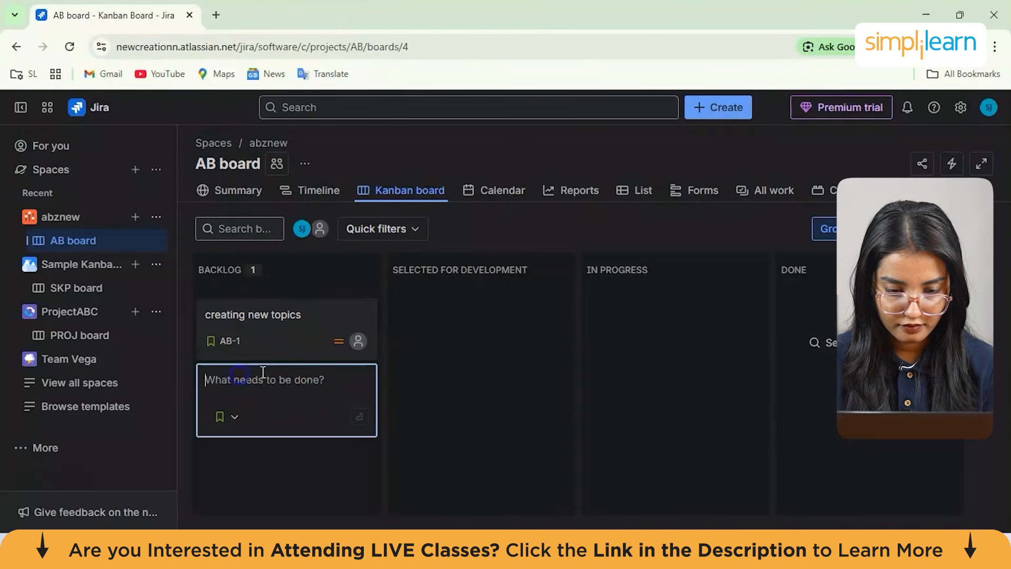
type("feature ")
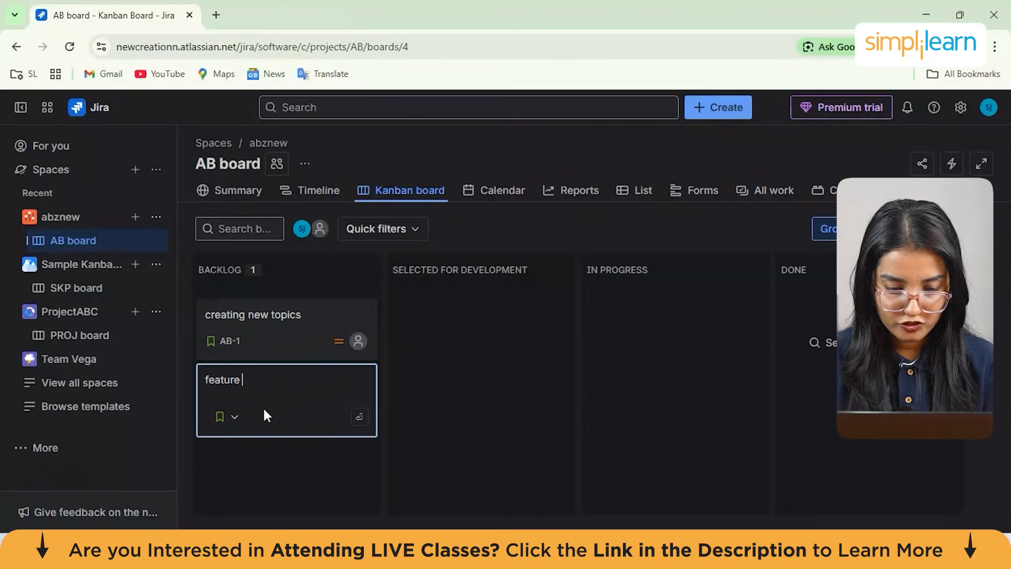
type("development")
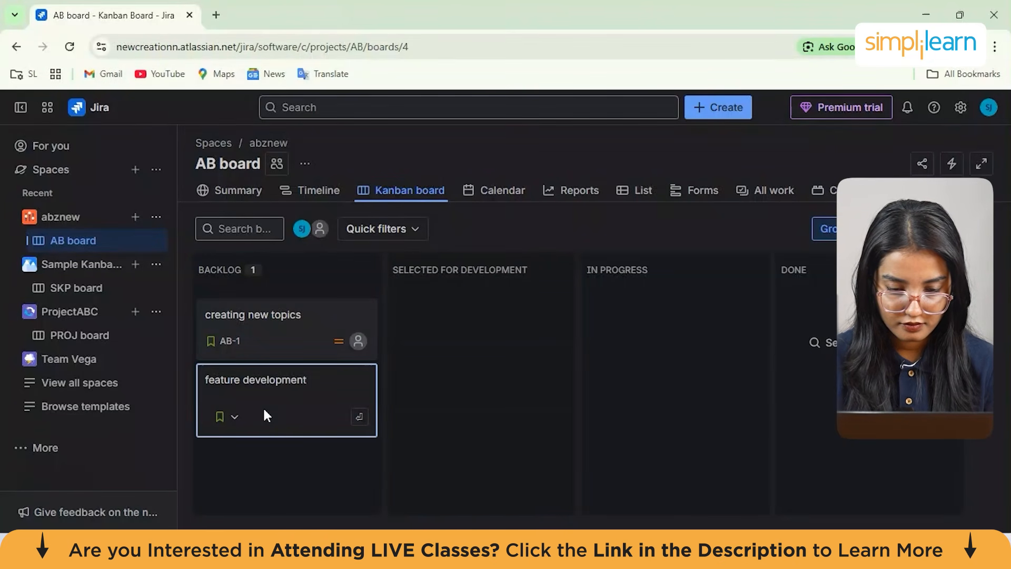
key("Return")
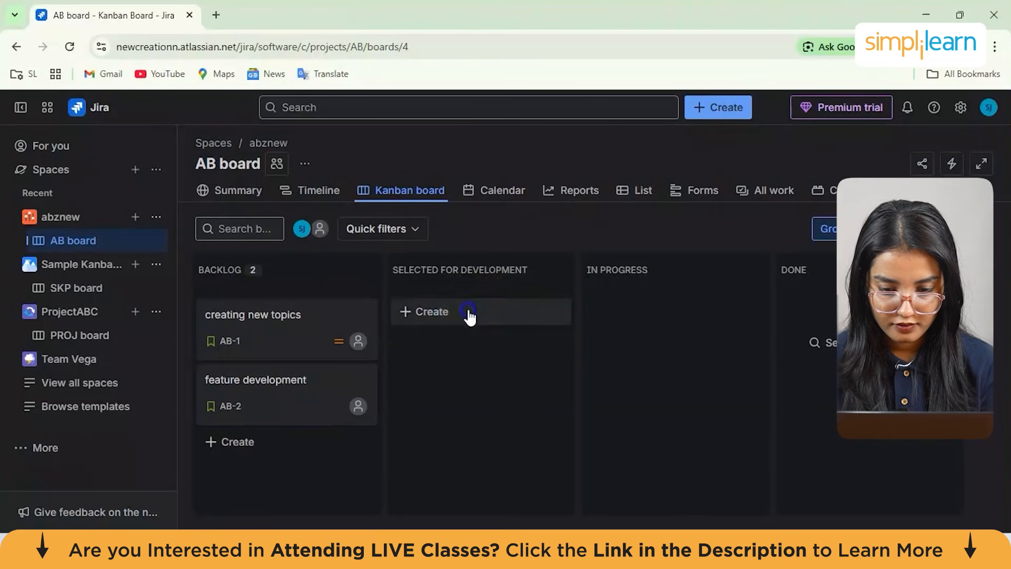
Add two Selected for Development issues titled "new functionalities" and "adding new tasks"
left_click(468, 313)
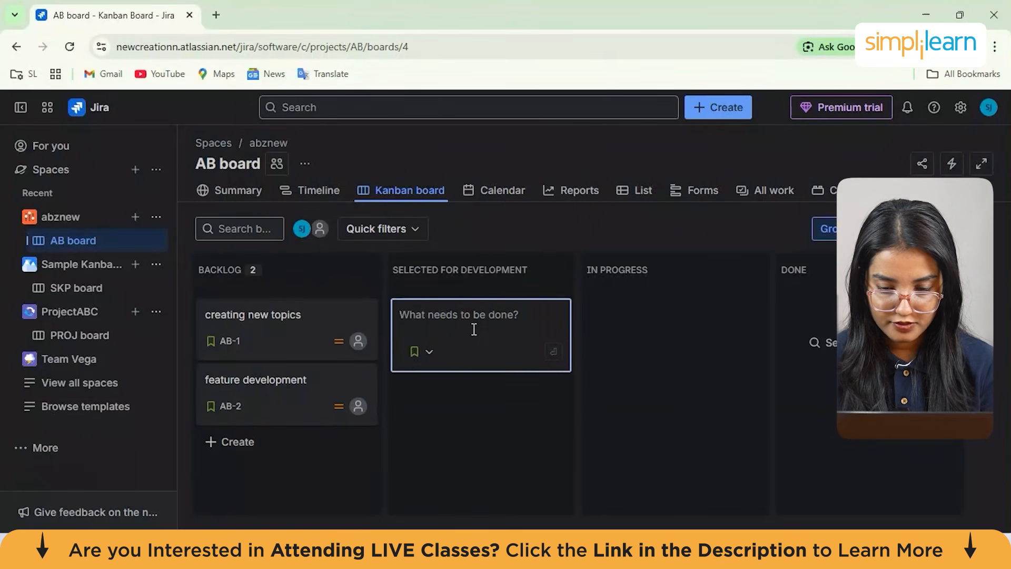
type("new ducntionalities")
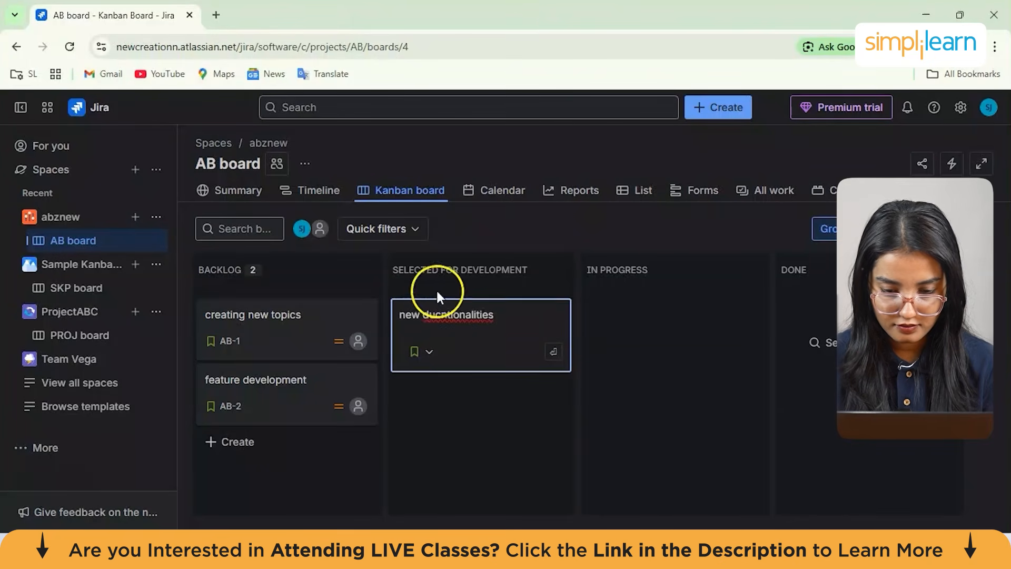
key("Return")
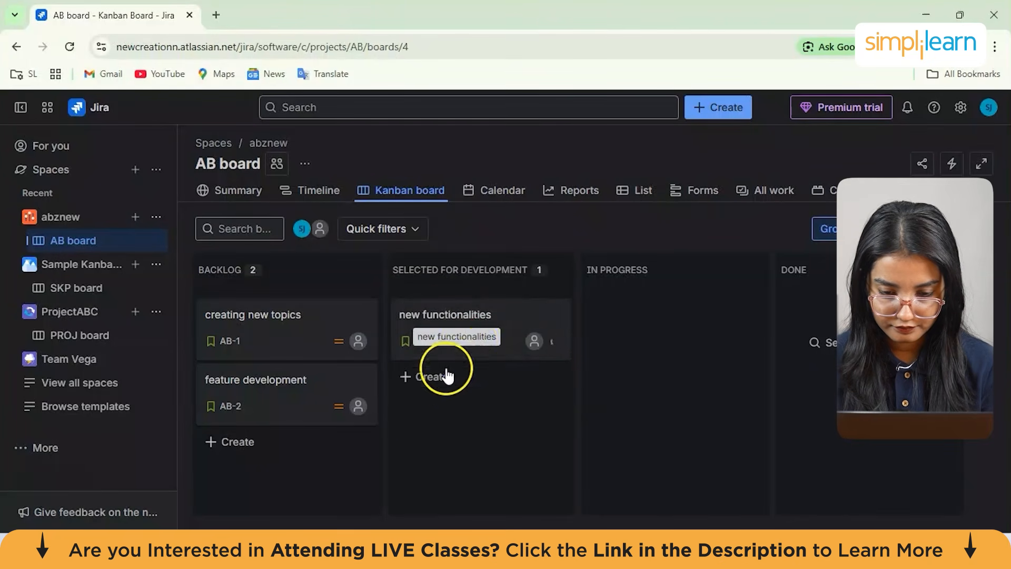
left_click(435, 380)
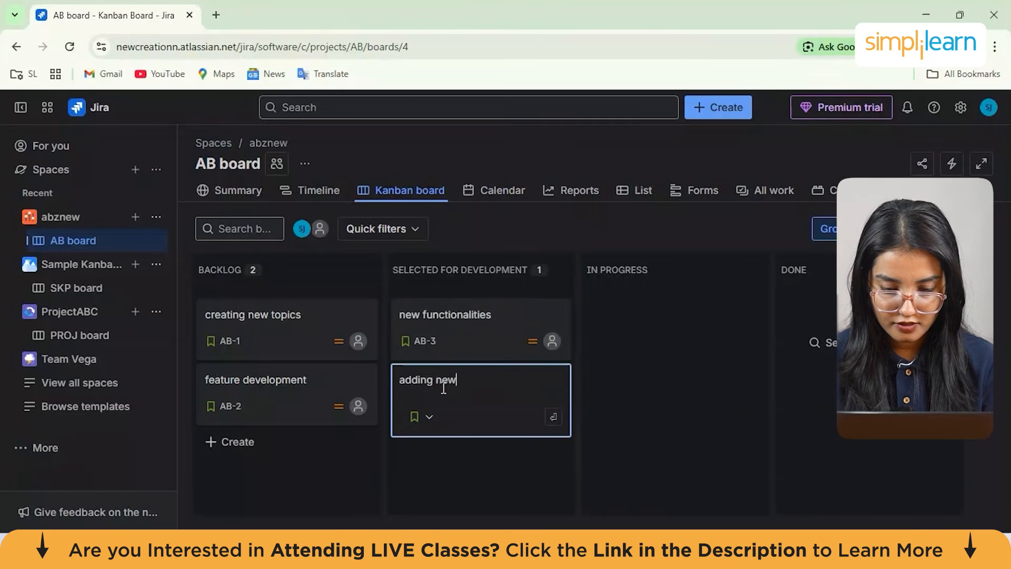
key("Return")
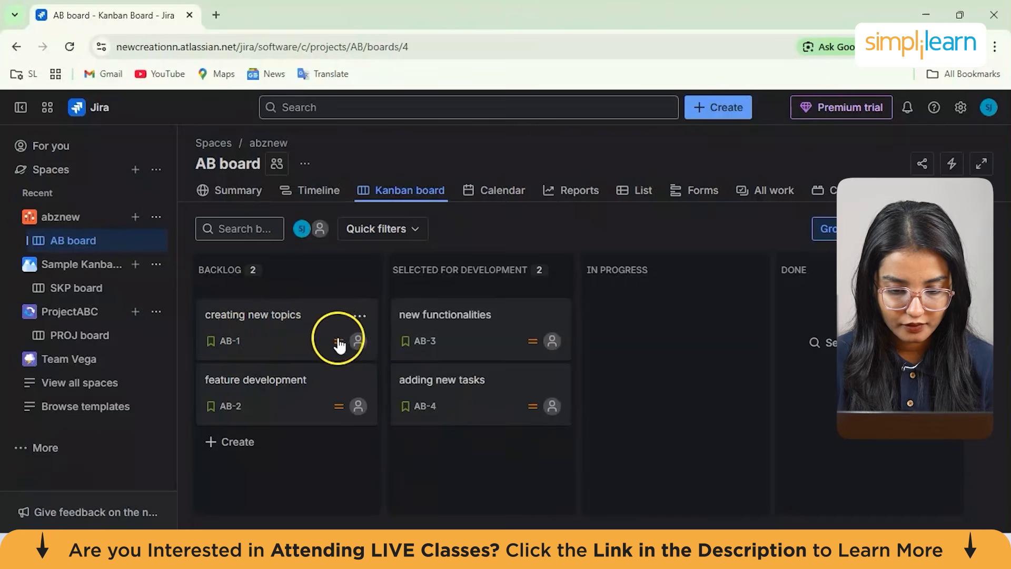
Open the creating new topics issue and save the description "new topics and stories about what new action items we can take"
left_click(357, 317)
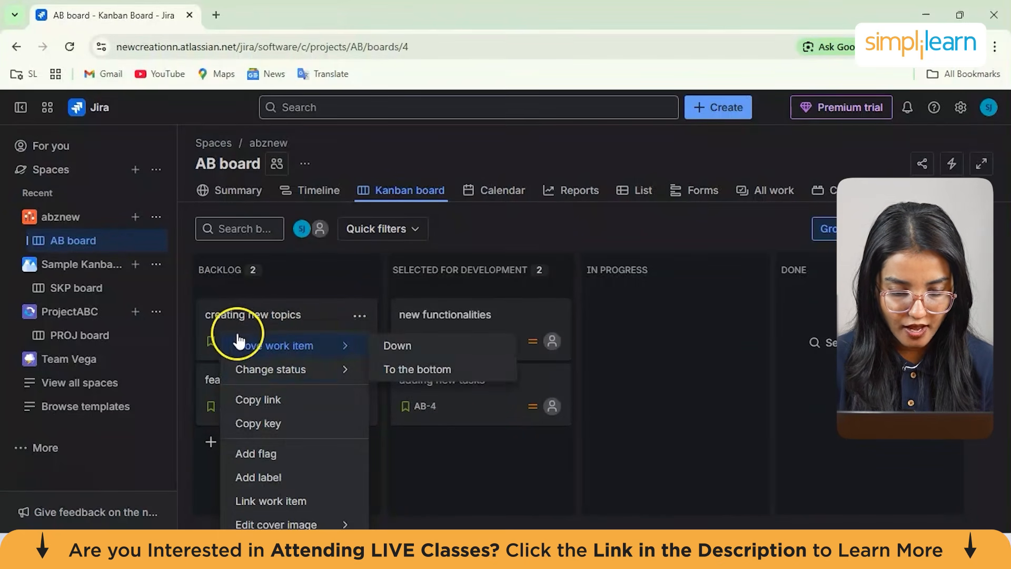
left_click(227, 320)
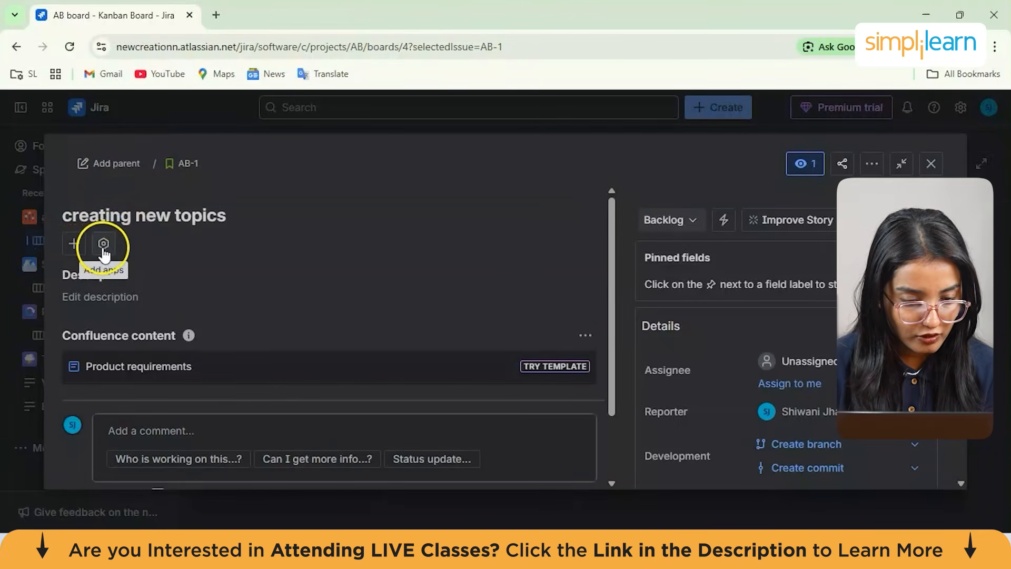
left_click(114, 298)
left_click(121, 360)
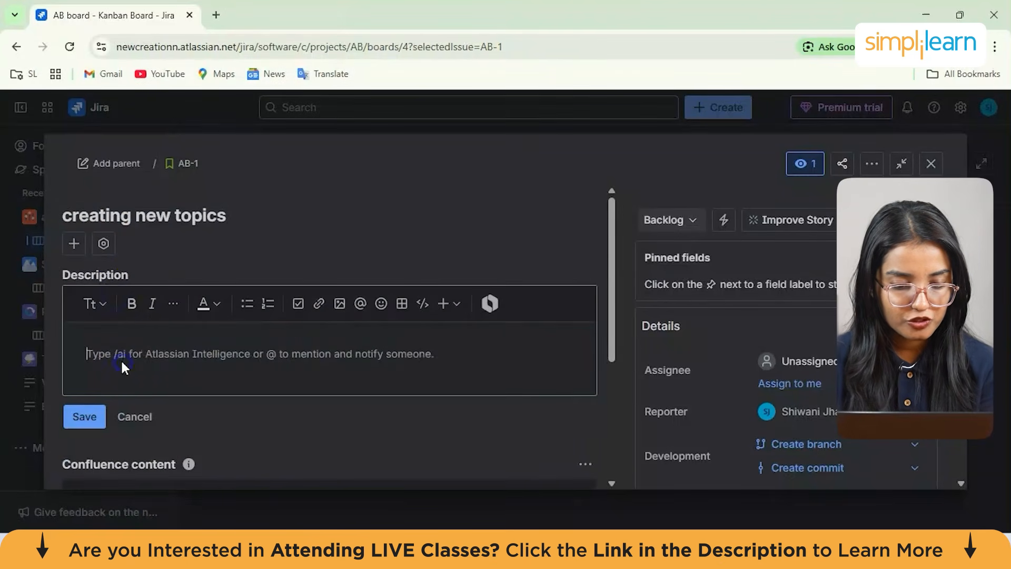
type("new topics and stories about what new action items we can take")
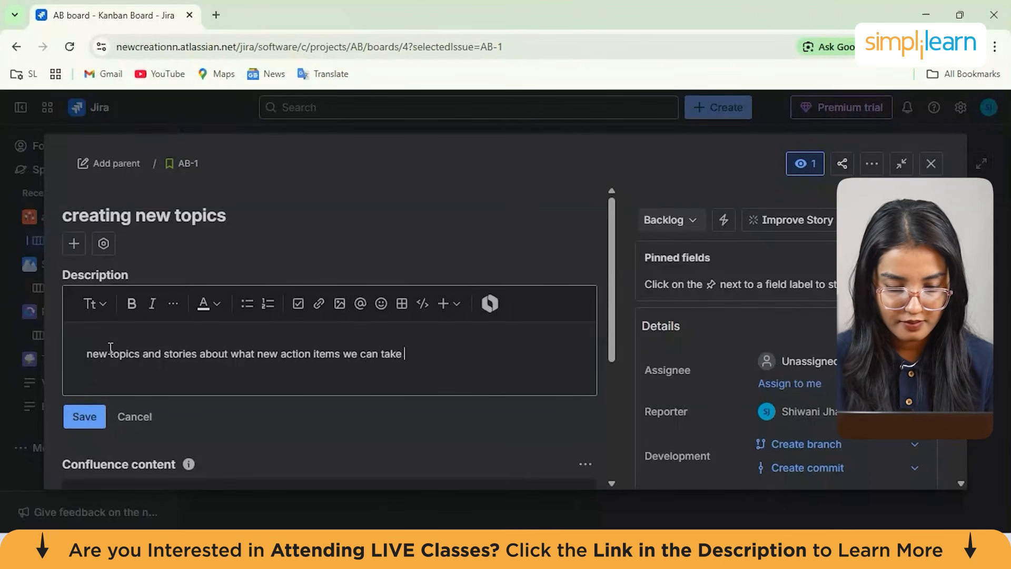
left_click(85, 416)
Start a Confluence Product requirements page from the issue's Confluence content
scroll(201, 429, "down", 2)
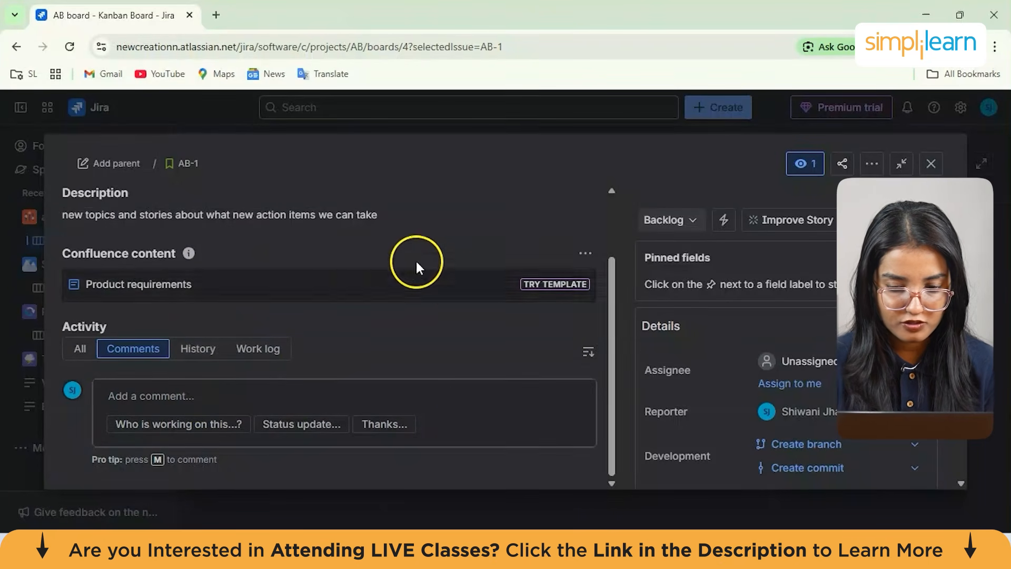
left_click(434, 279)
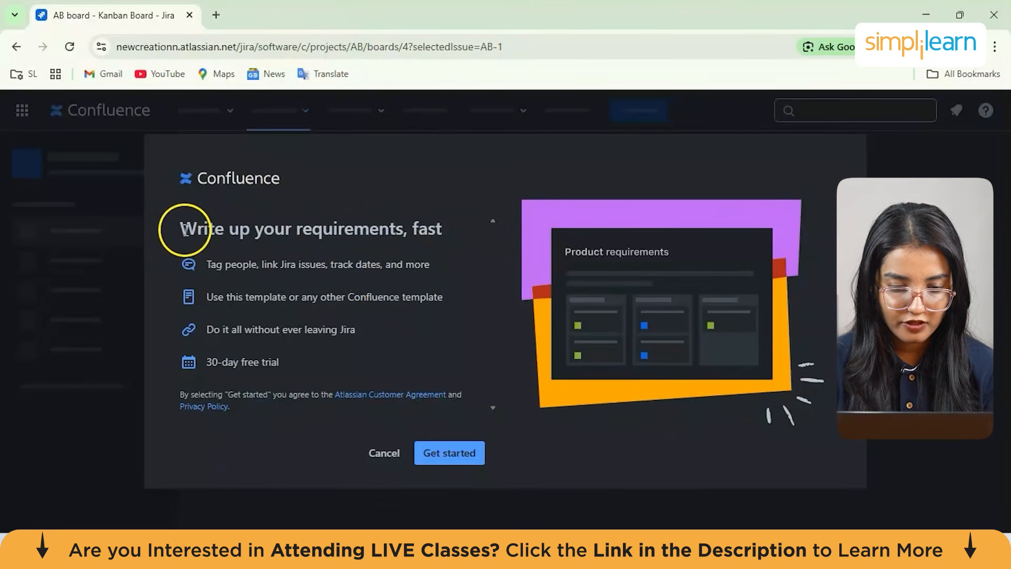
left_click_drag(174, 232, 339, 242)
left_click_drag(432, 246, 398, 270)
left_click(399, 271)
left_click(445, 457)
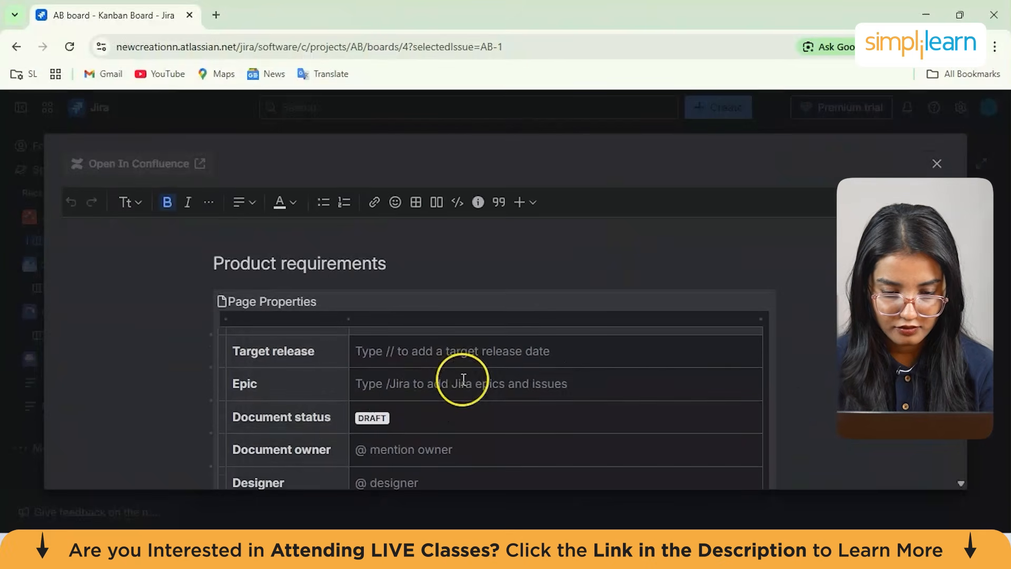
Scroll through the Product requirements page to review its sections
scroll(463, 379, "down", 1)
scroll(464, 380, "up", 1)
scroll(471, 346, "down", 1)
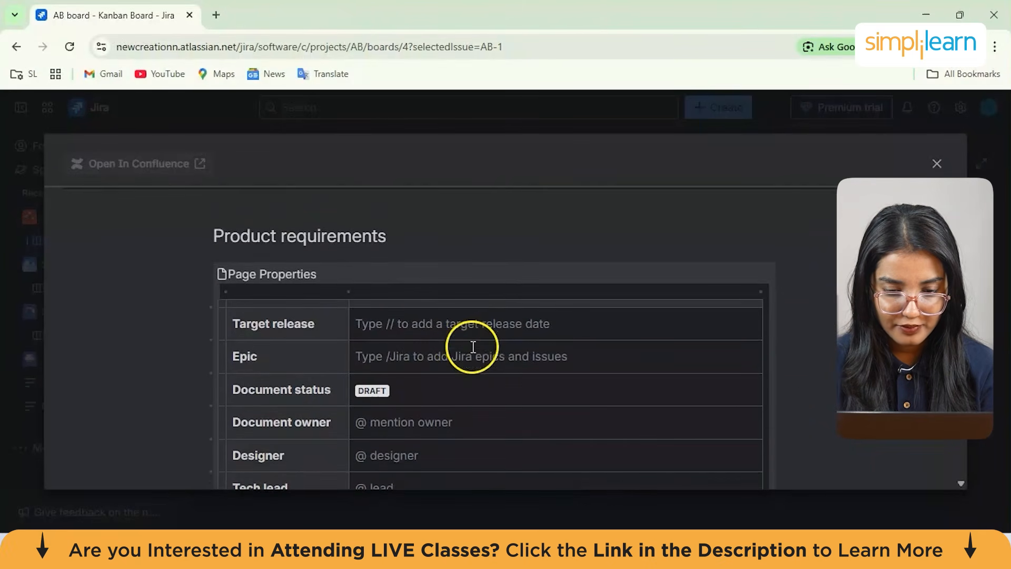
scroll(466, 379, "down", 8)
scroll(463, 382, "down", 5)
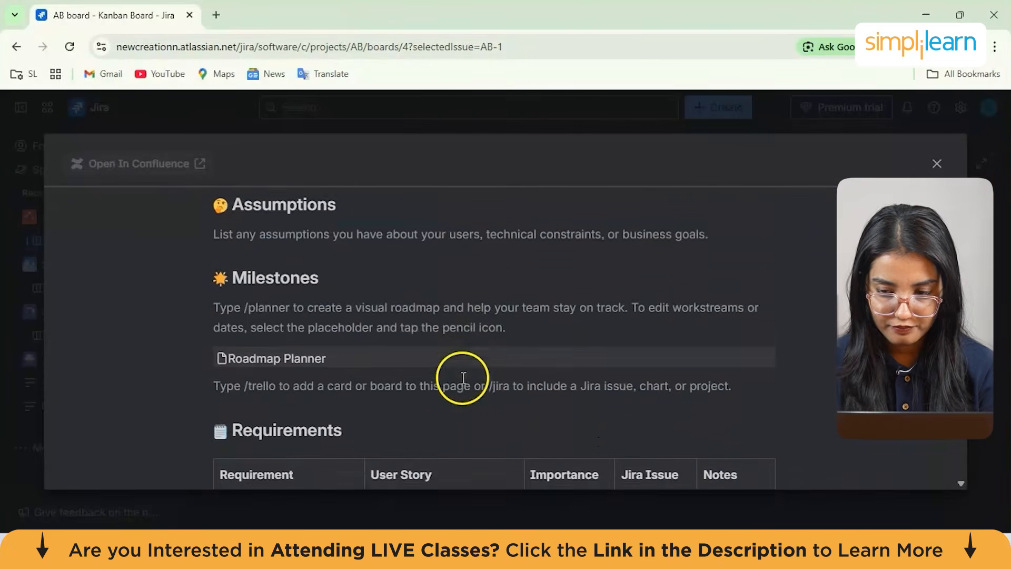
scroll(463, 378, "down", 1)
scroll(463, 378, "down", 6)
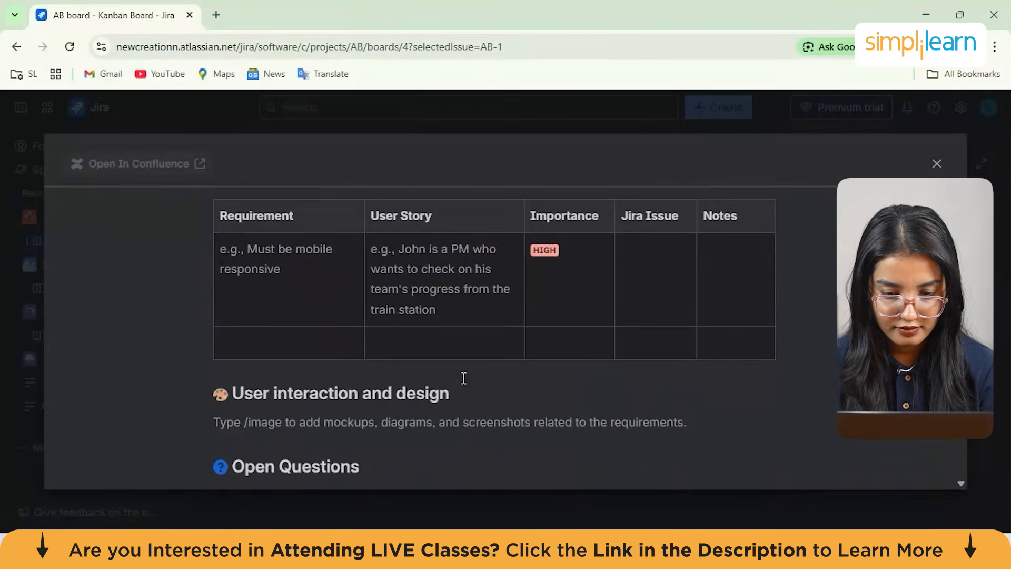
scroll(465, 383, "up", 12)
scroll(464, 380, "up", 6)
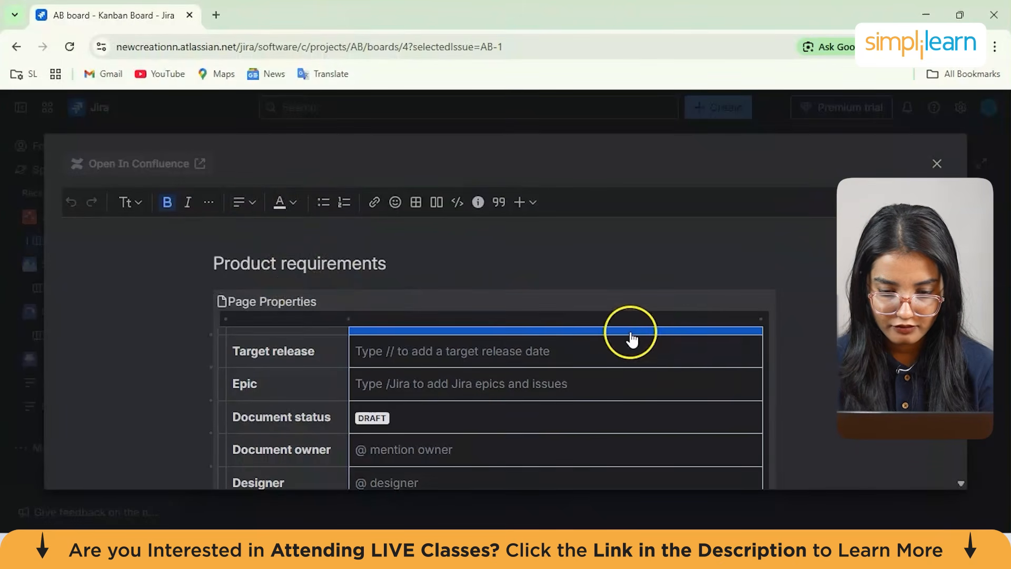
Discard the Product requirements page draft and set the creating new topics issue's priority to Highest
left_click(941, 160)
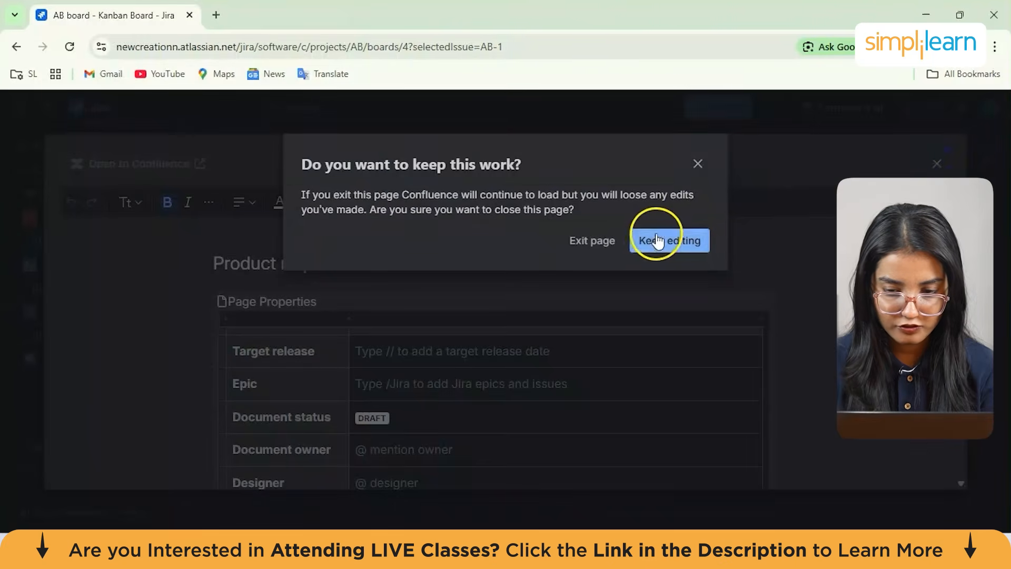
left_click(601, 243)
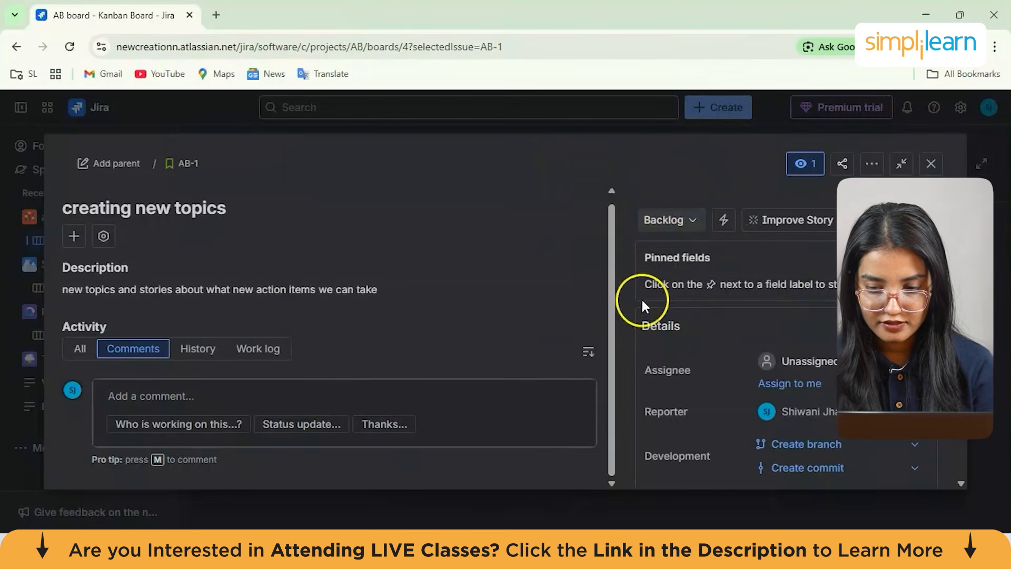
scroll(785, 293, "down", 5)
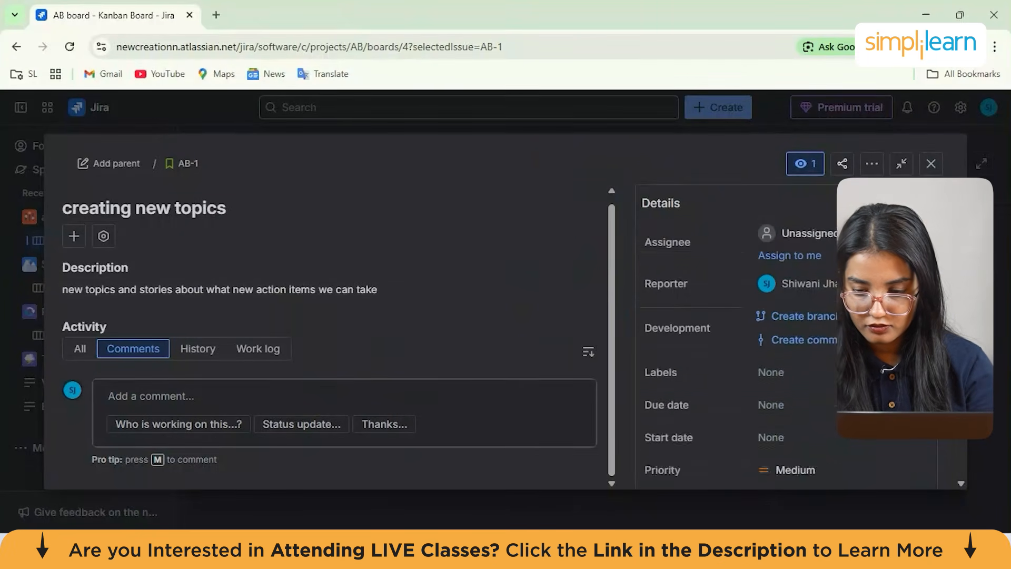
left_click(786, 293)
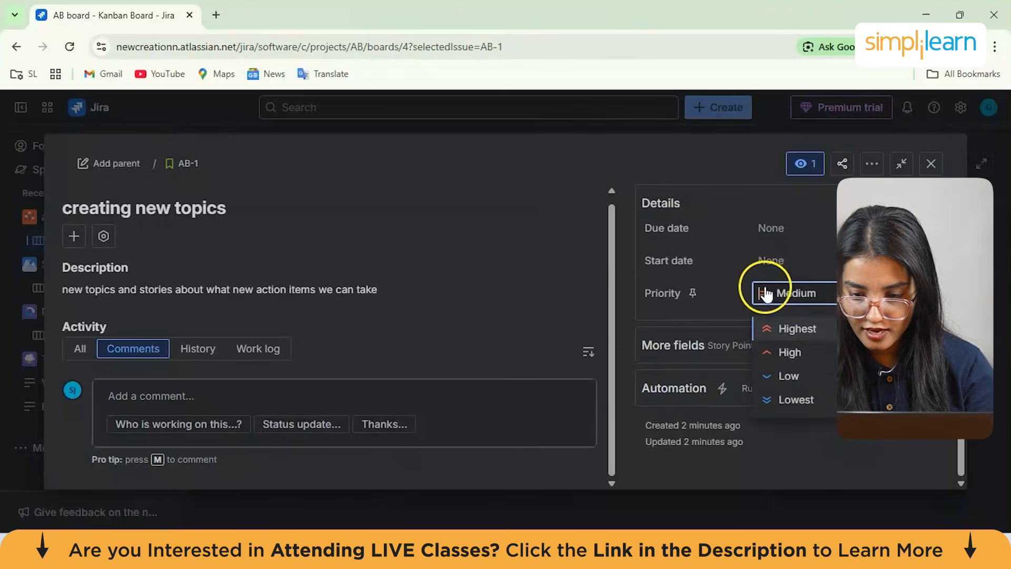
left_click(804, 321)
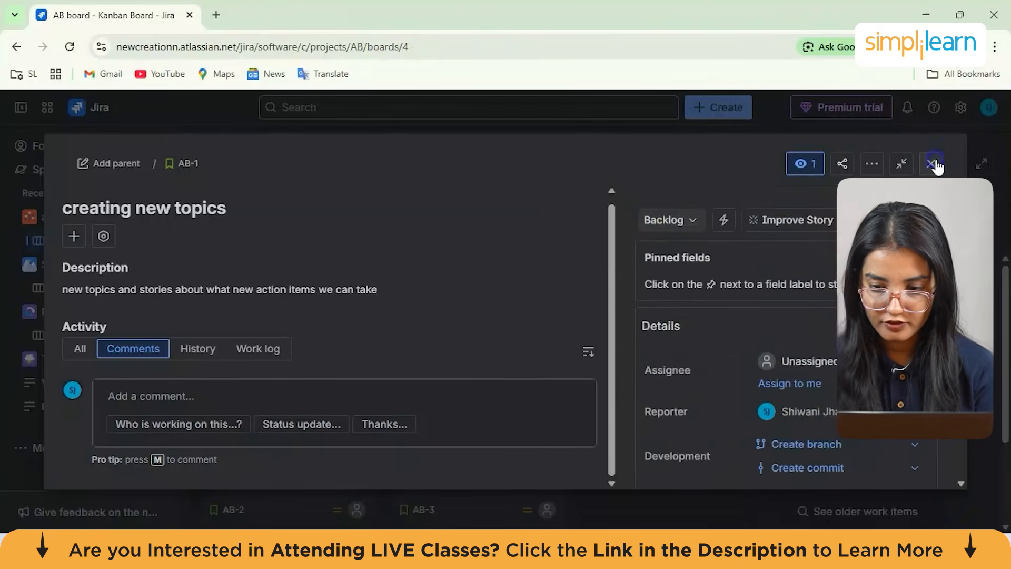
left_click(931, 163)
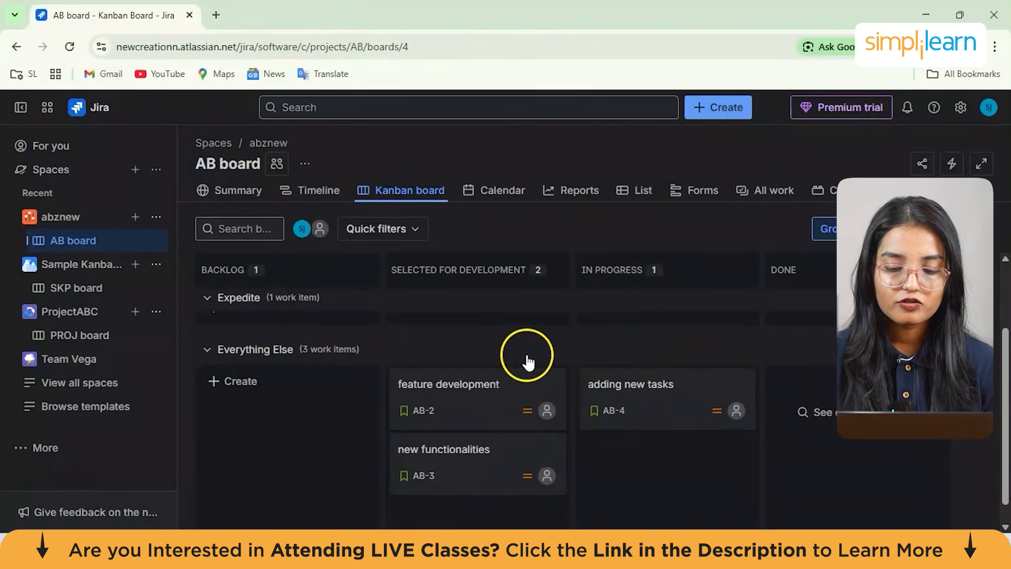
Move the new functionalities issue to the Done column and open its details
scroll(531, 403, "down", 3)
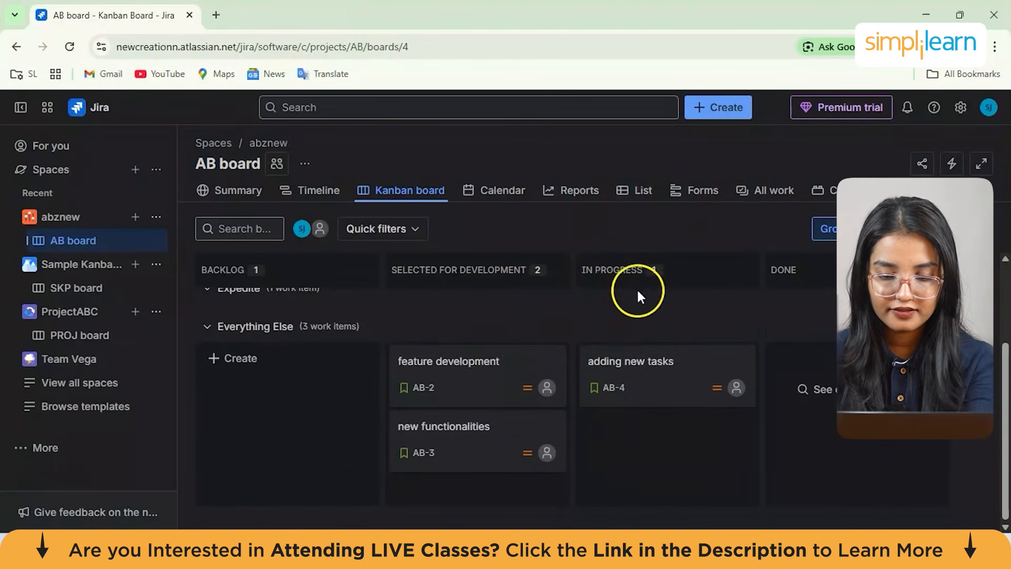
left_click_drag(478, 424, 779, 344)
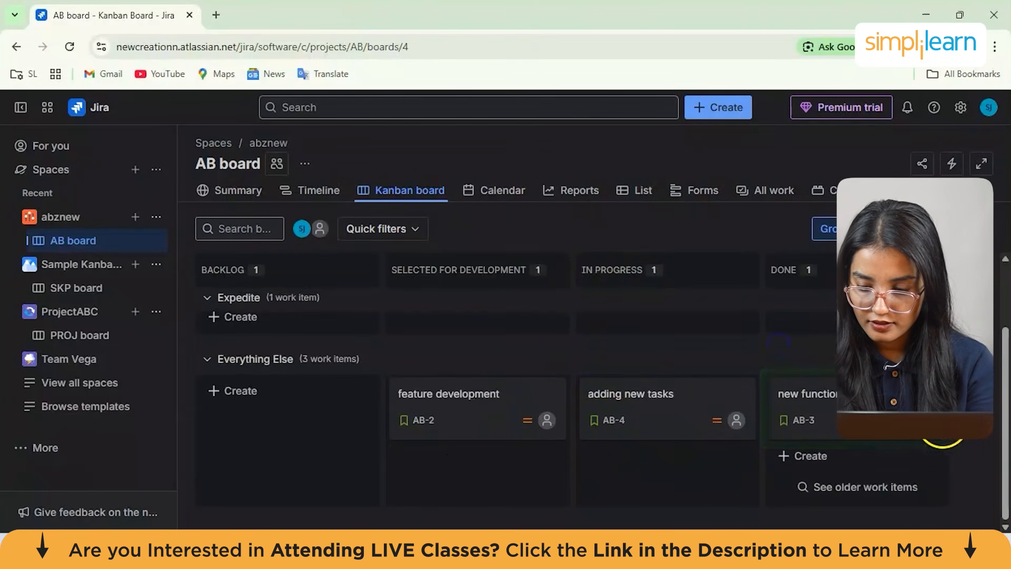
left_click(906, 419)
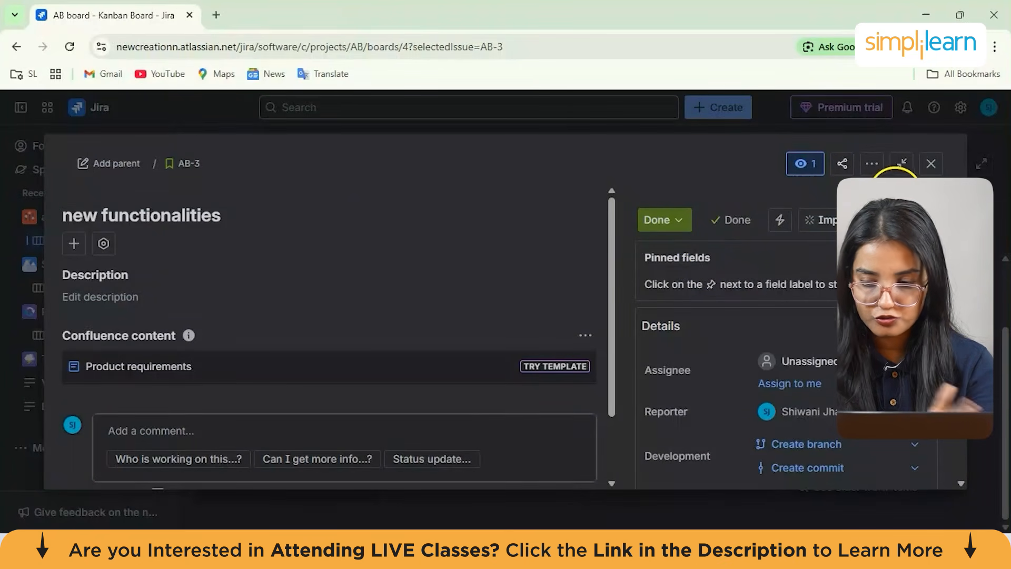
left_click(930, 164)
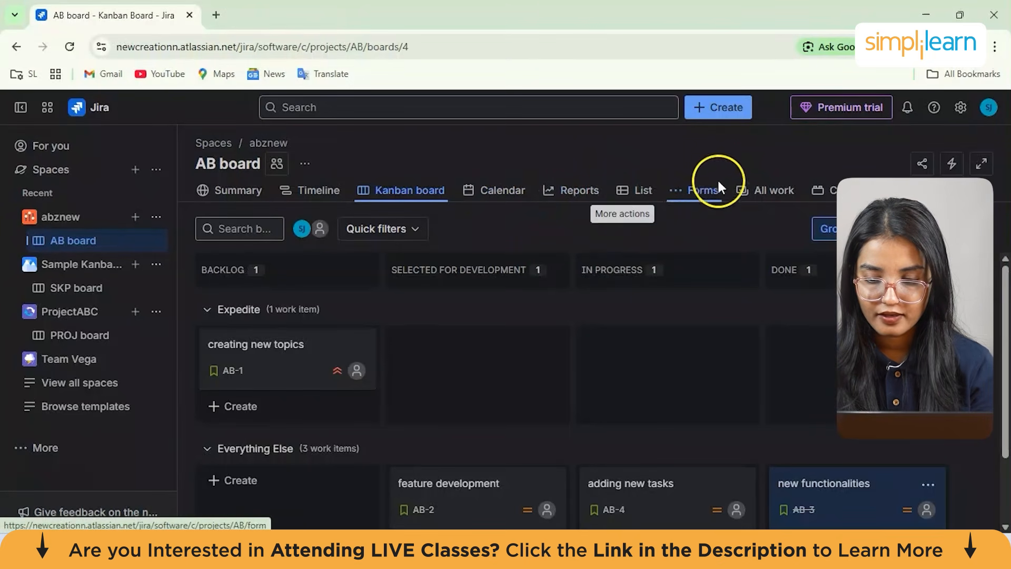
Create a blank Bug form from the space's Forms page
left_click(703, 194)
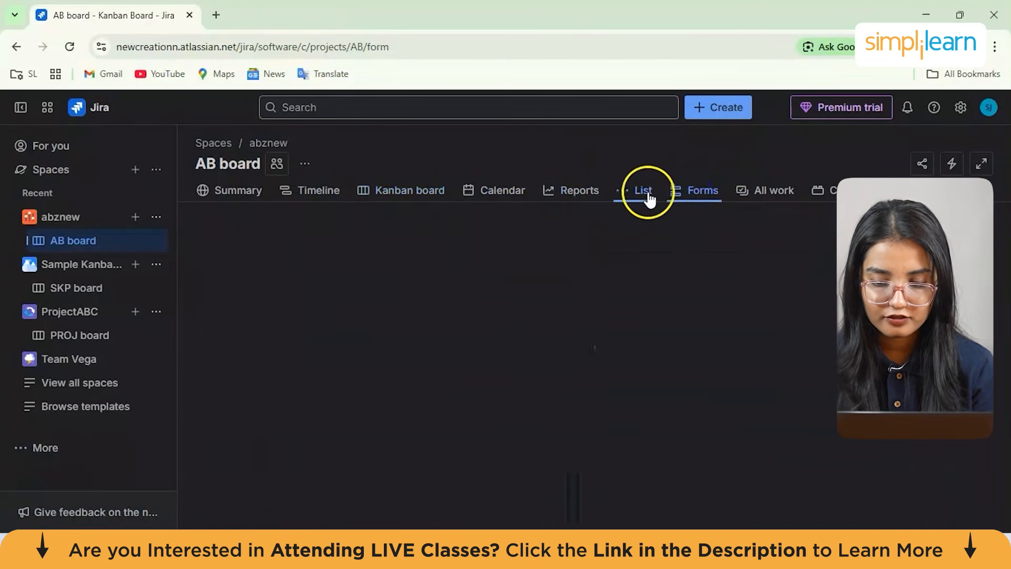
scroll(565, 407, "down", 4)
scroll(565, 409, "up", 4)
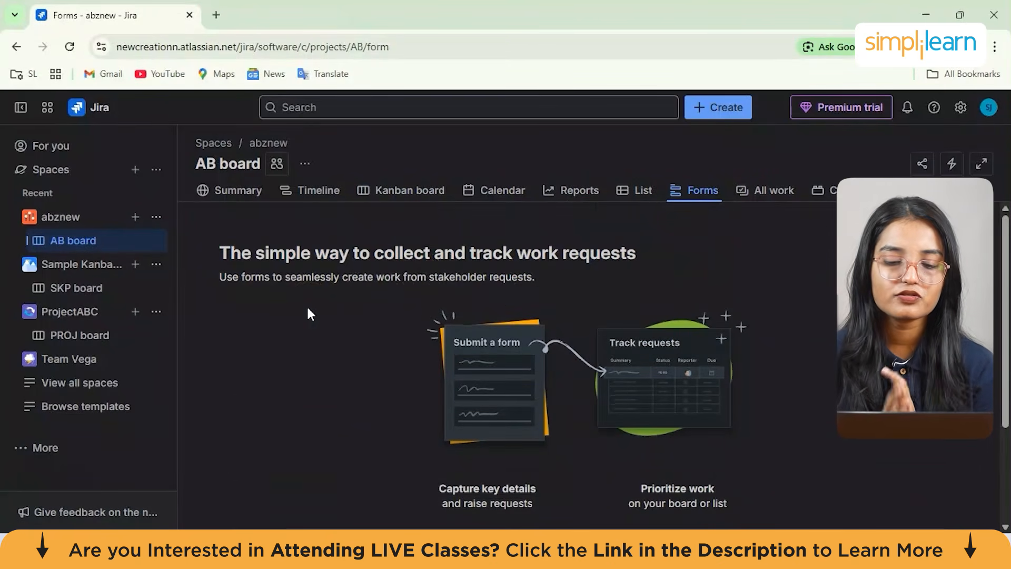
scroll(309, 314, "down", 2)
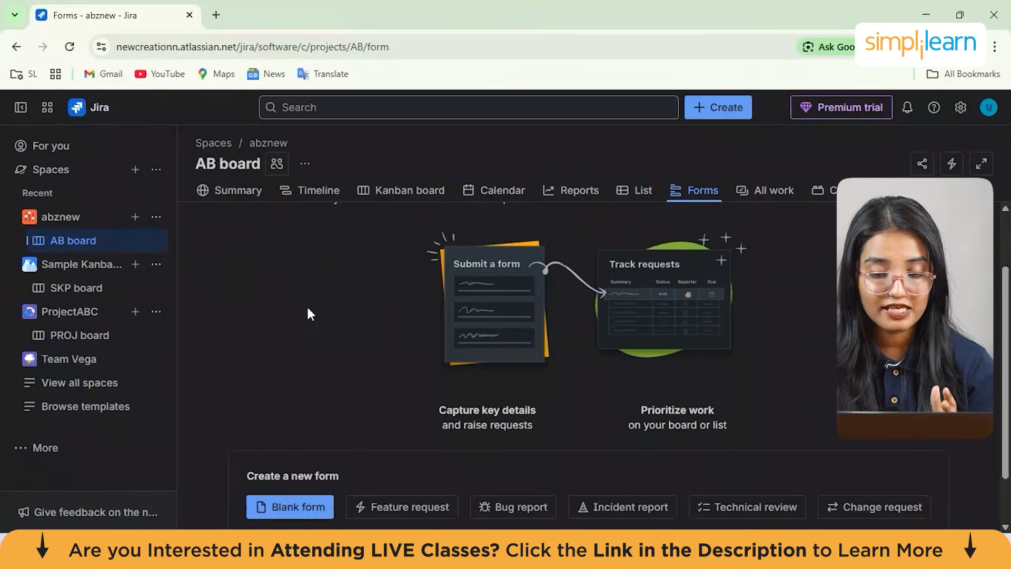
scroll(369, 332, "down", 1)
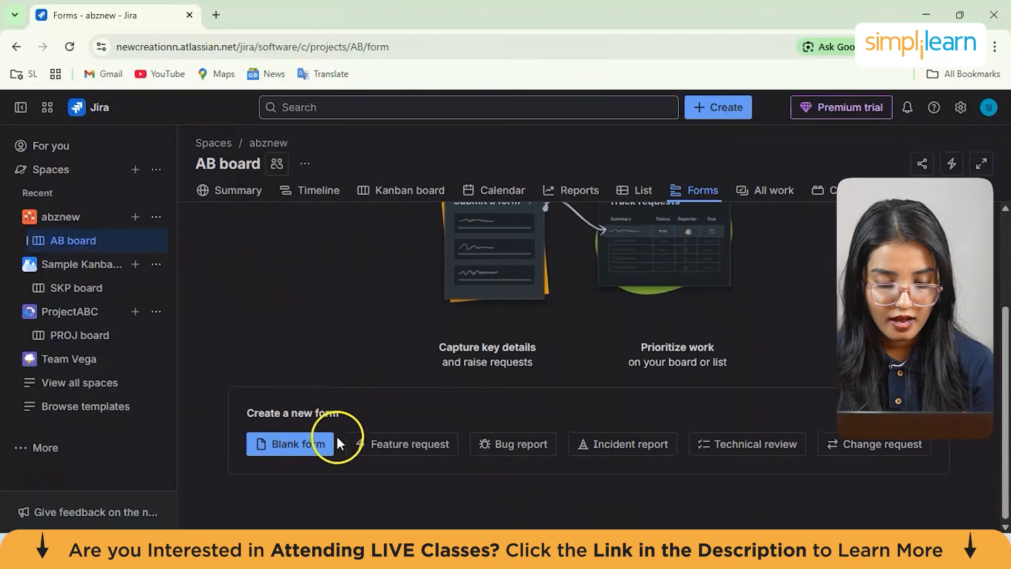
left_click(311, 448)
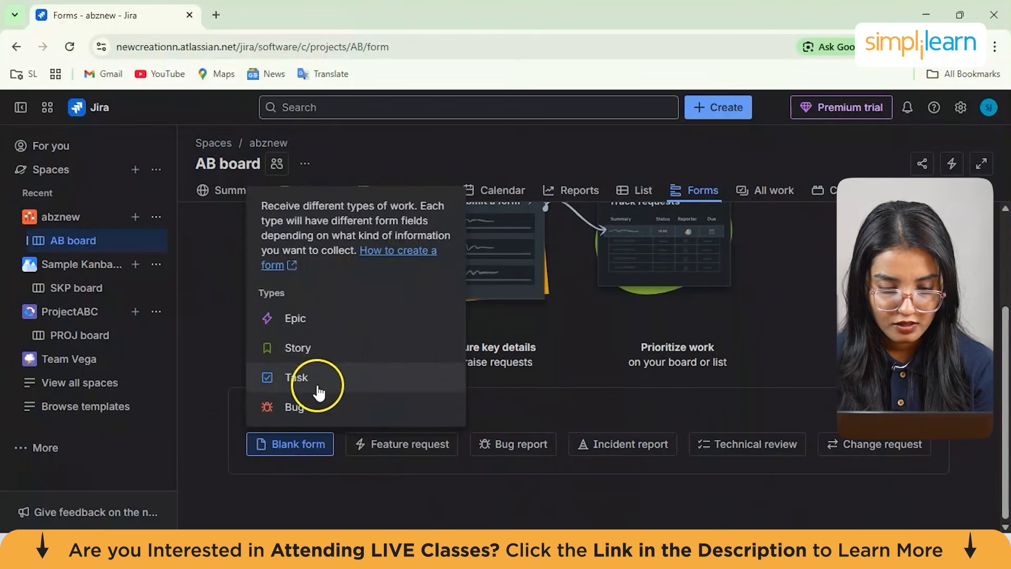
left_click(335, 406)
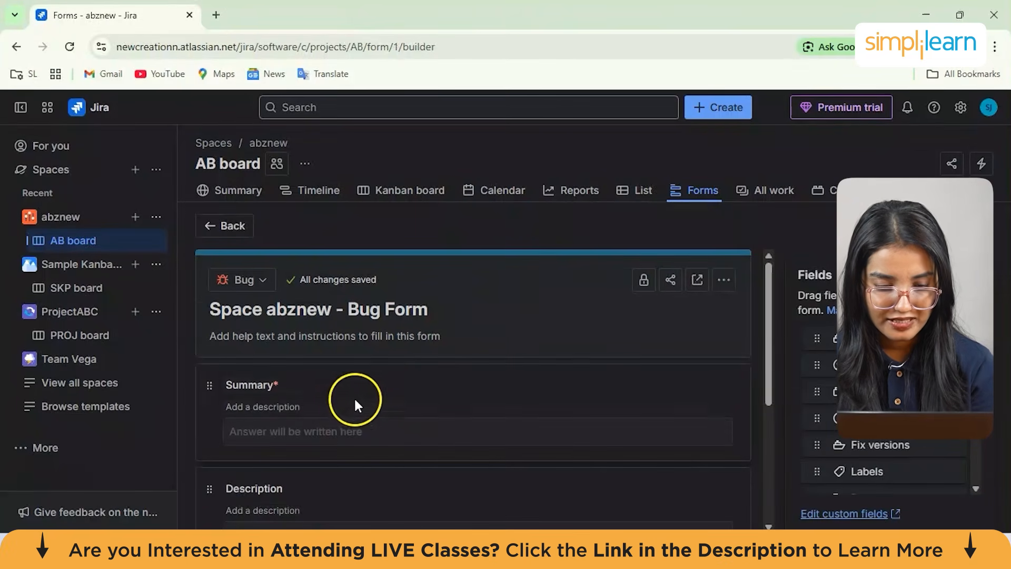
Add the description "fix bugs" to the form's Summary field
scroll(332, 410, "down", 1)
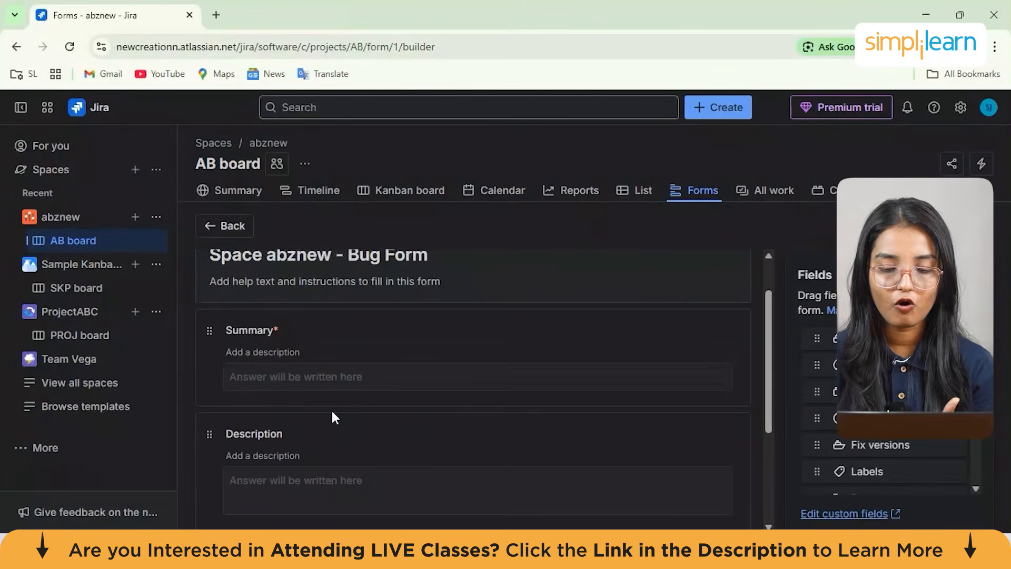
scroll(332, 412, "up", 1)
left_click(344, 333)
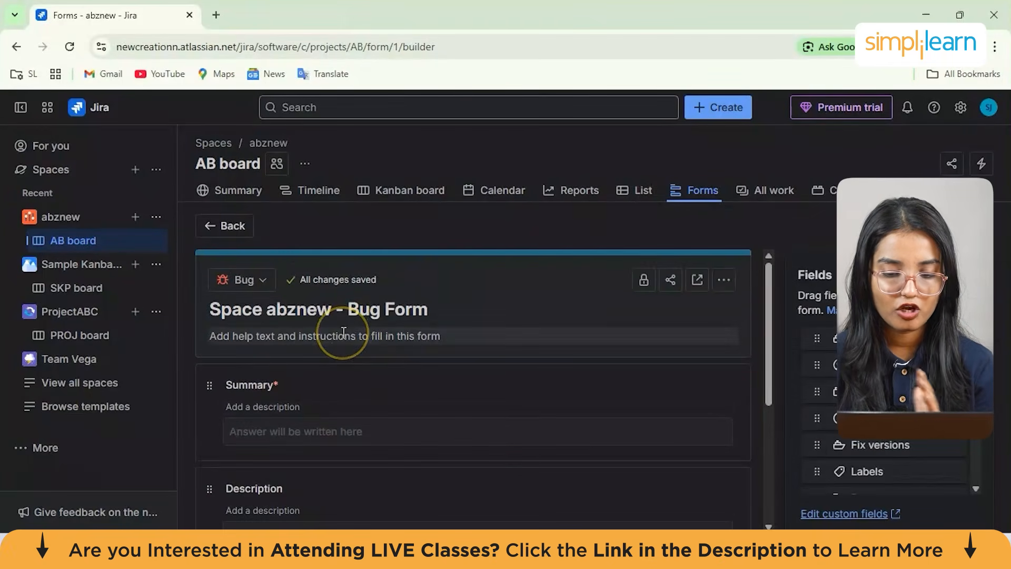
scroll(344, 332, "down", 2)
left_click(295, 330)
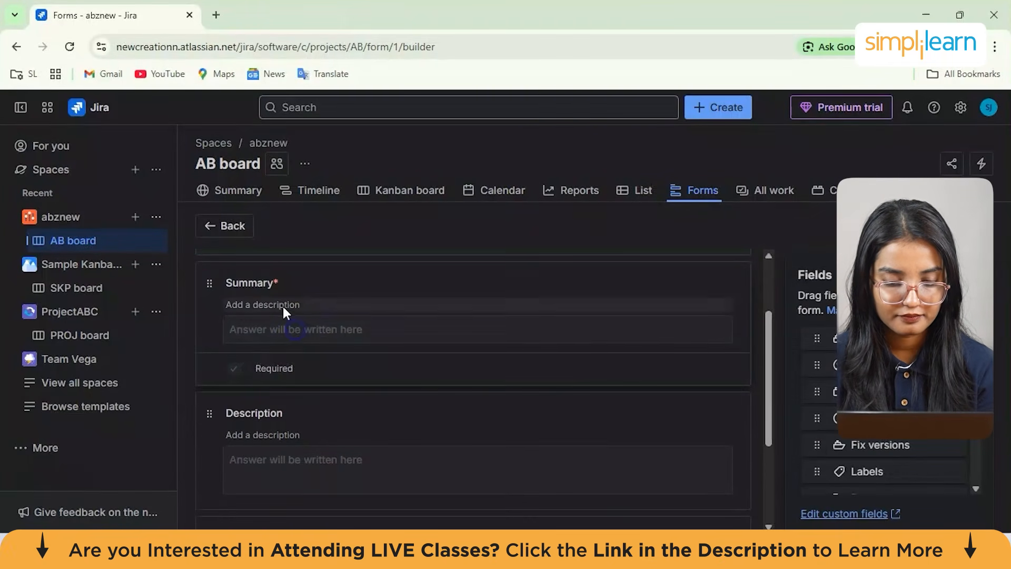
scroll(299, 369, "down", 3)
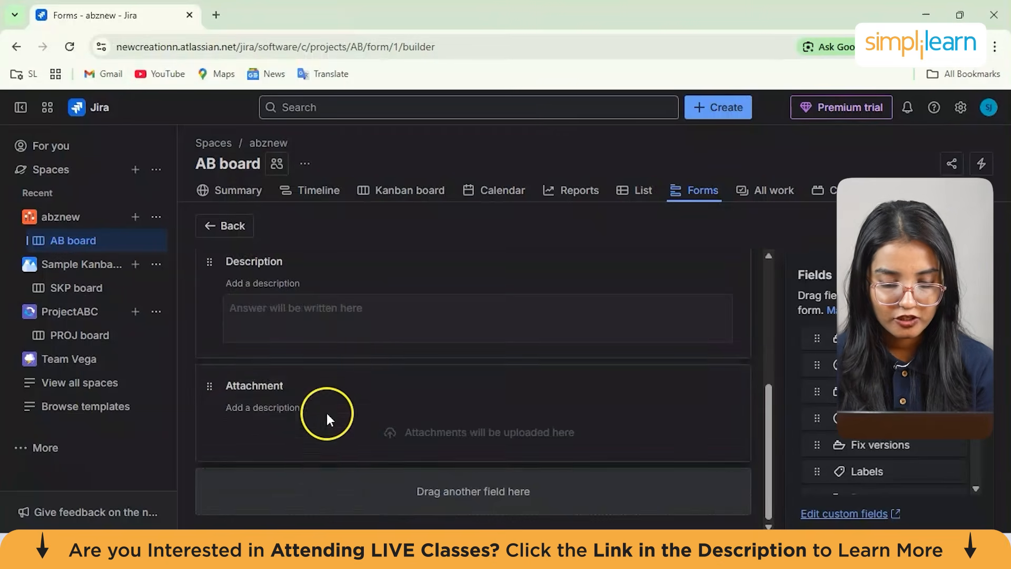
scroll(311, 469, "up", 3)
scroll(316, 421, "down", 3)
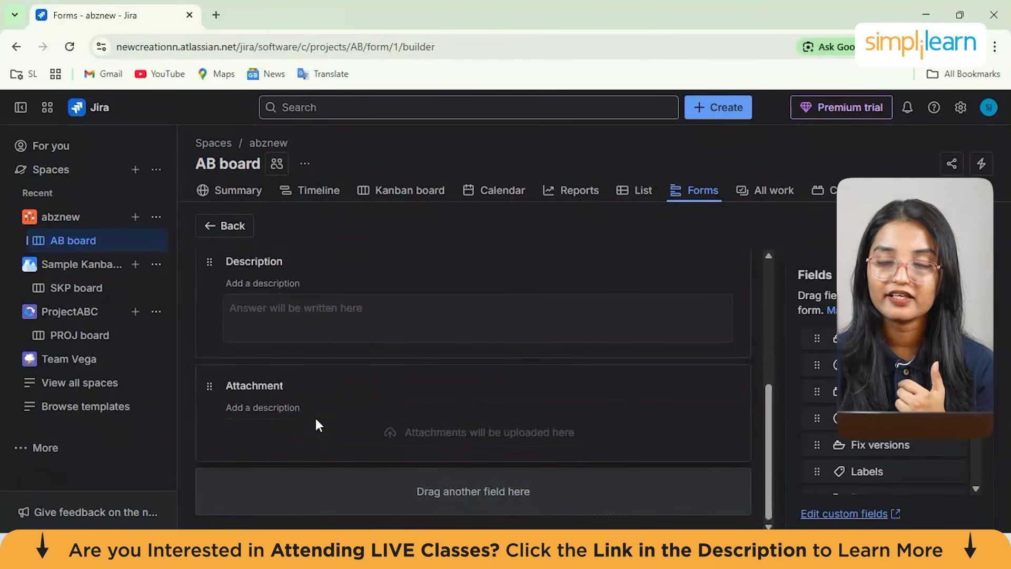
scroll(316, 421, "up", 4)
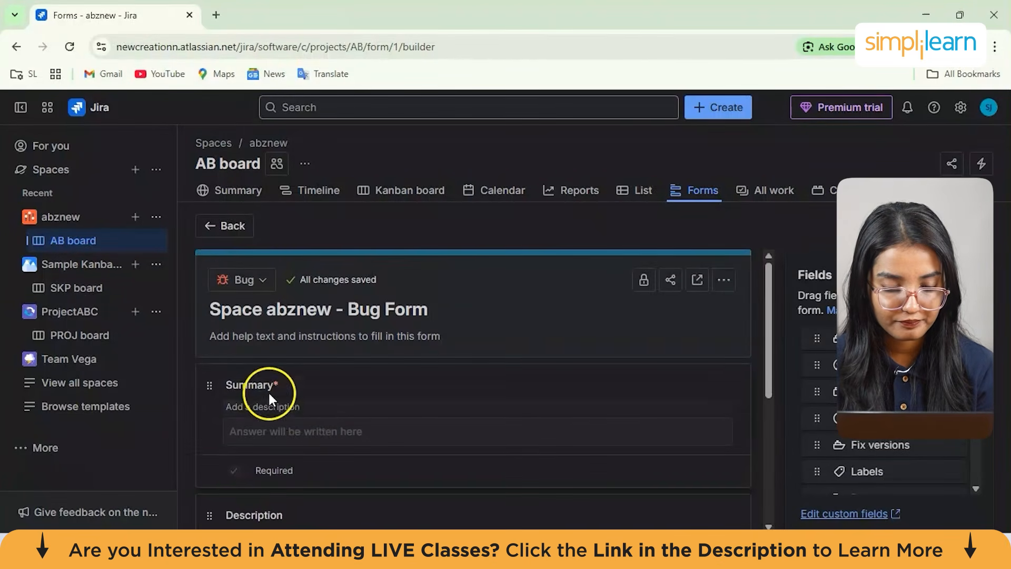
left_click(273, 408)
type("fix b")
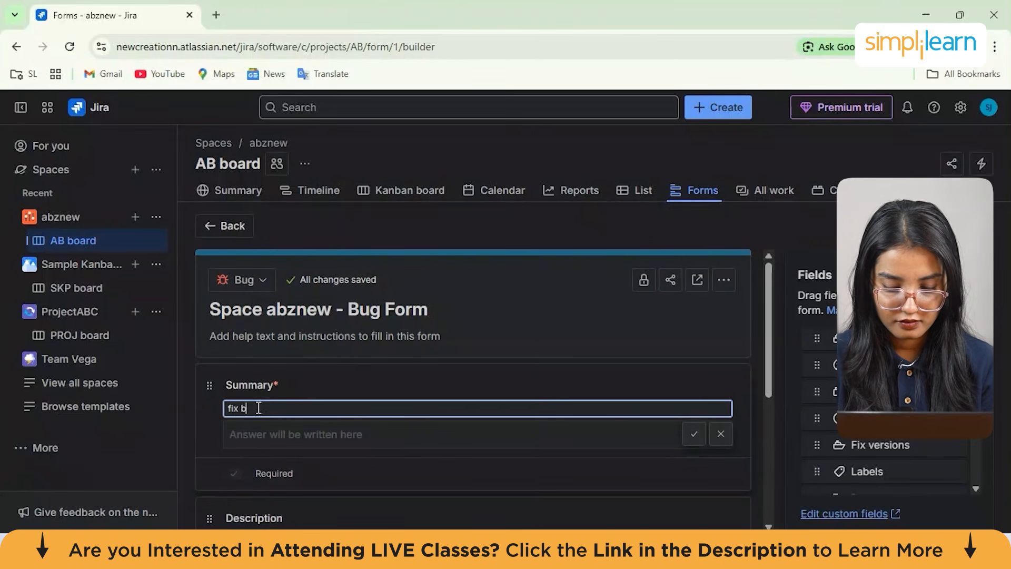
type("ugs")
key("Return")
Add a Due date field to the Bug form
scroll(257, 407, "down", 5)
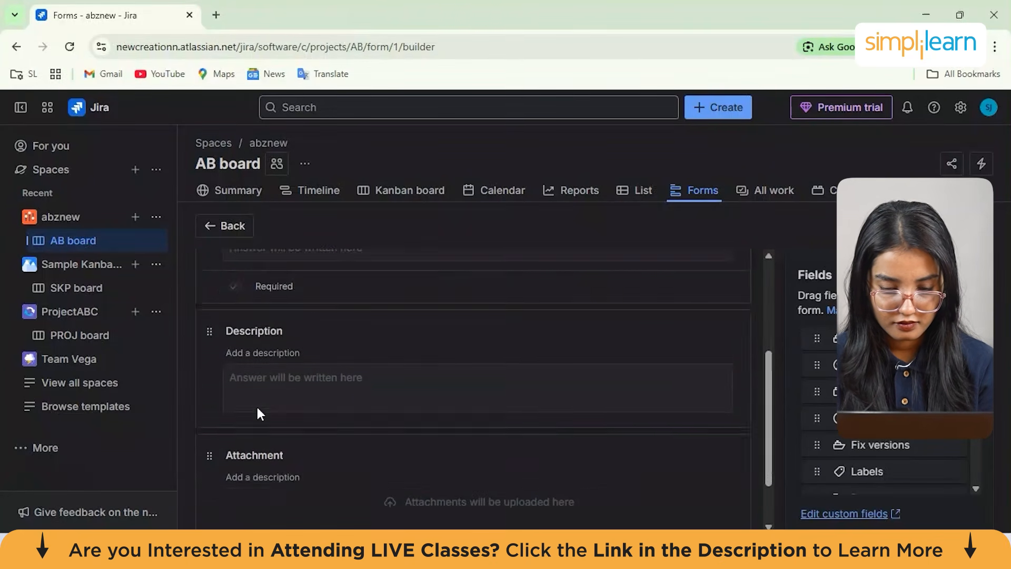
scroll(418, 368, "up", 5)
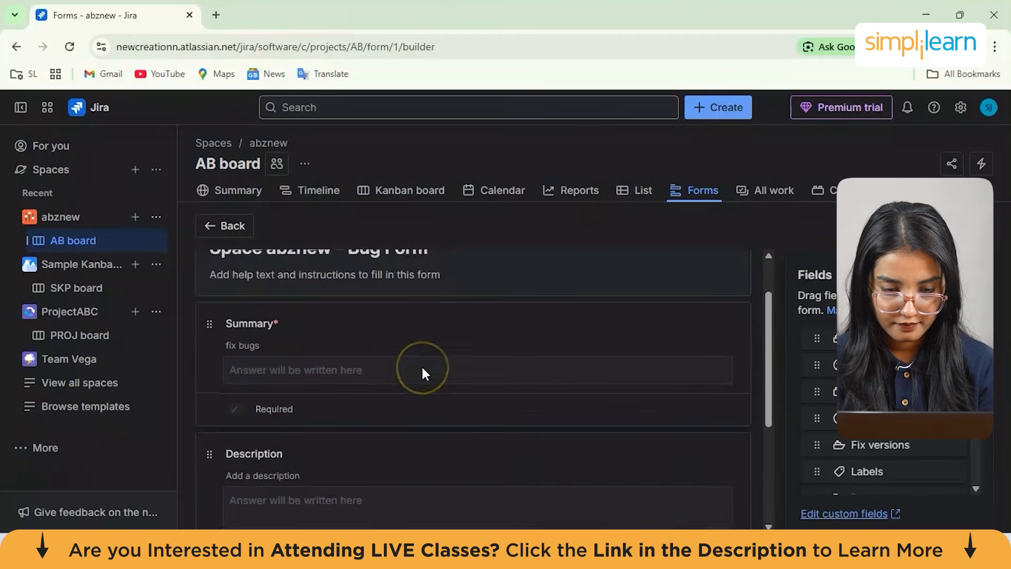
scroll(380, 390, "down", 5)
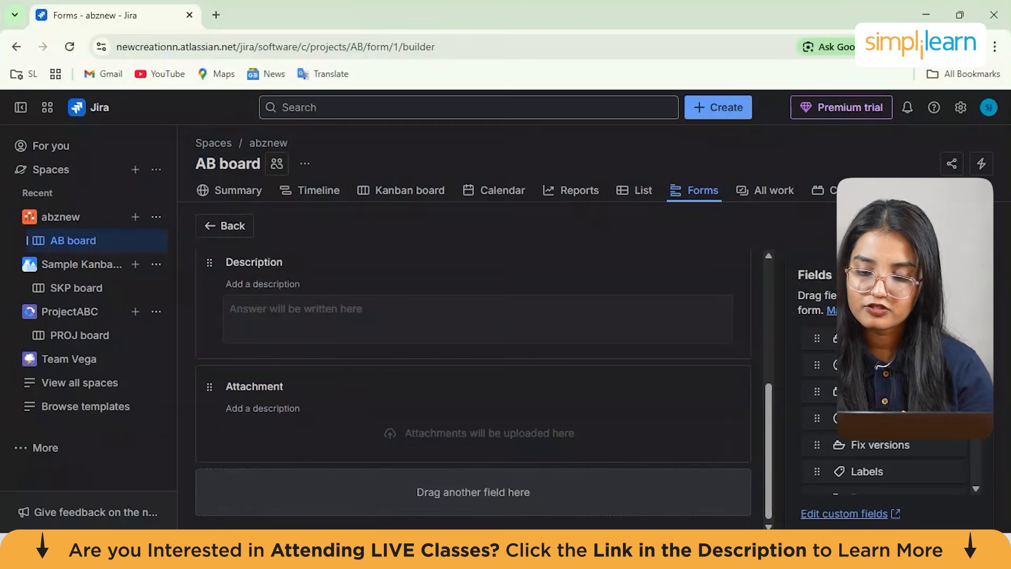
scroll(885, 379, "down", 3)
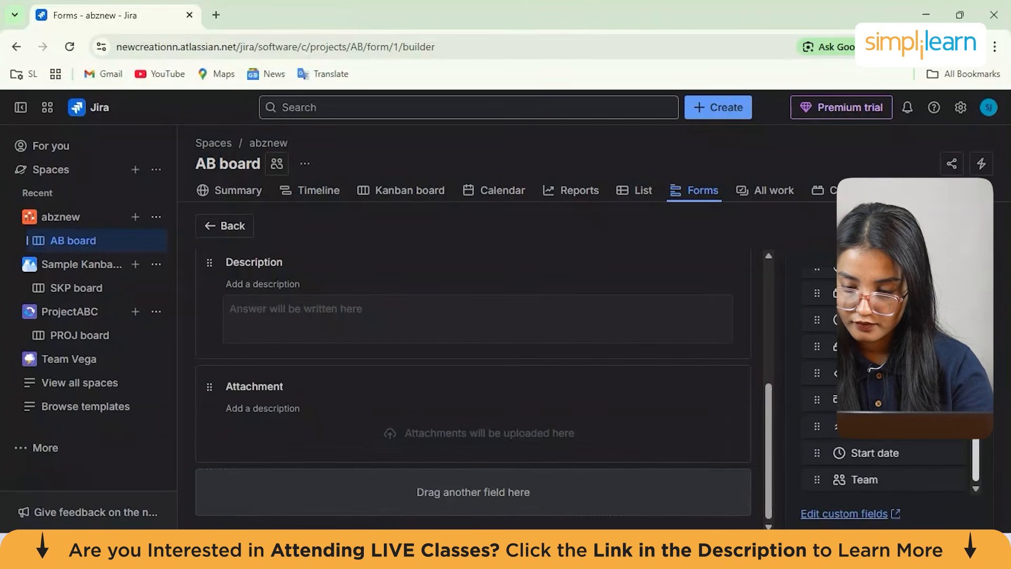
scroll(885, 379, "up", 3)
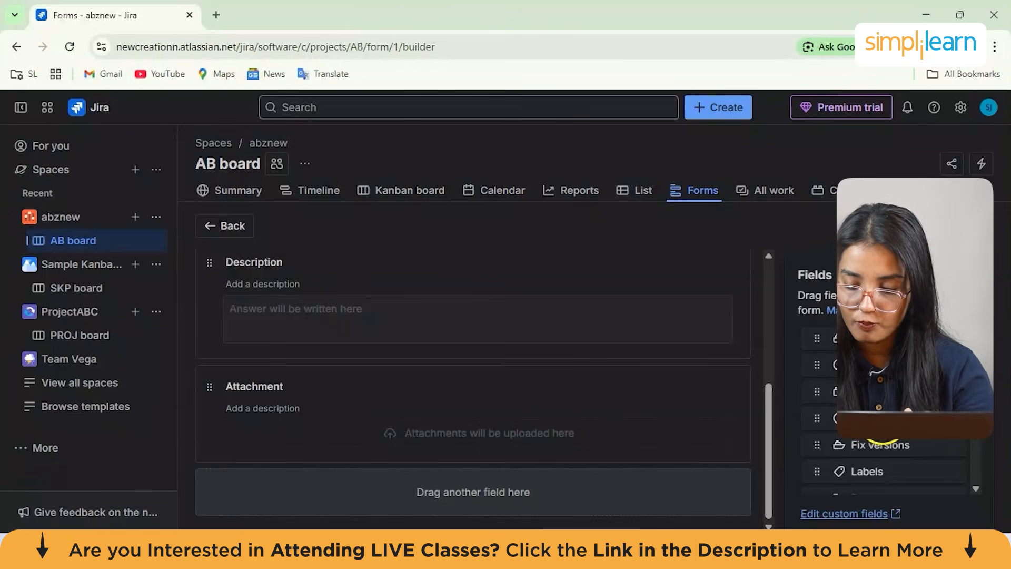
left_click_drag(890, 460, 884, 441)
scroll(881, 432, "down", 3)
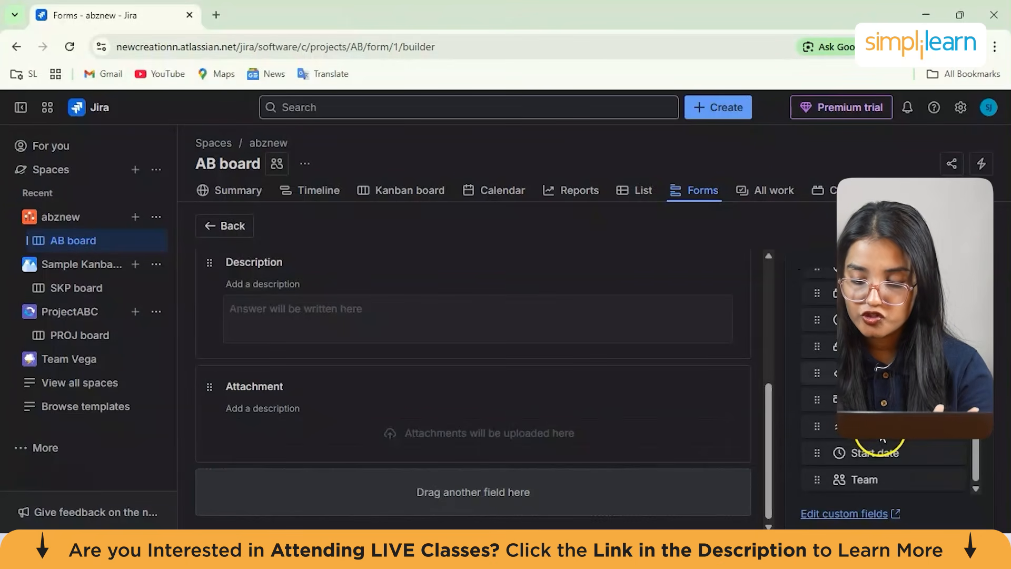
scroll(886, 411, "up", 3)
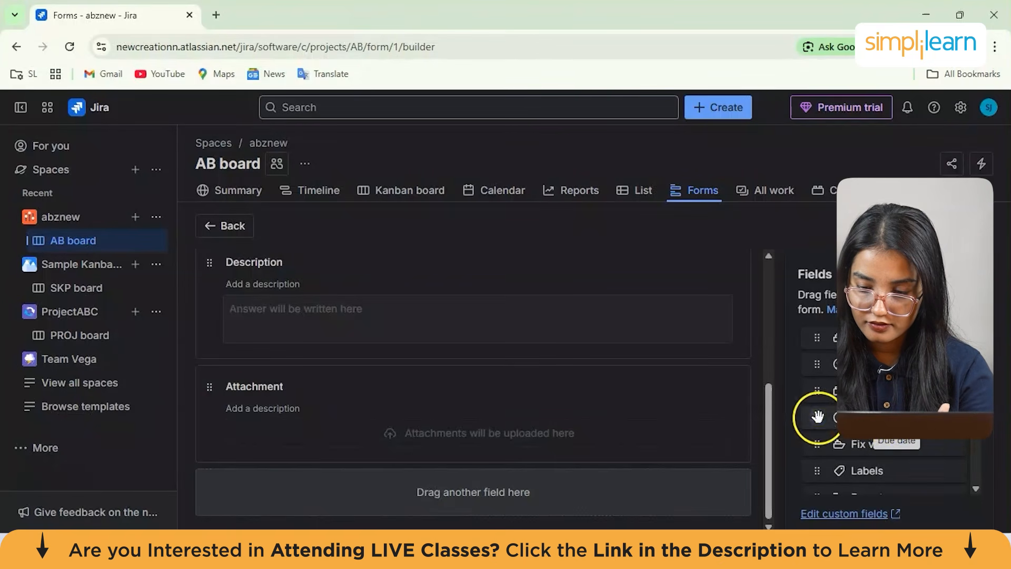
left_click(849, 448)
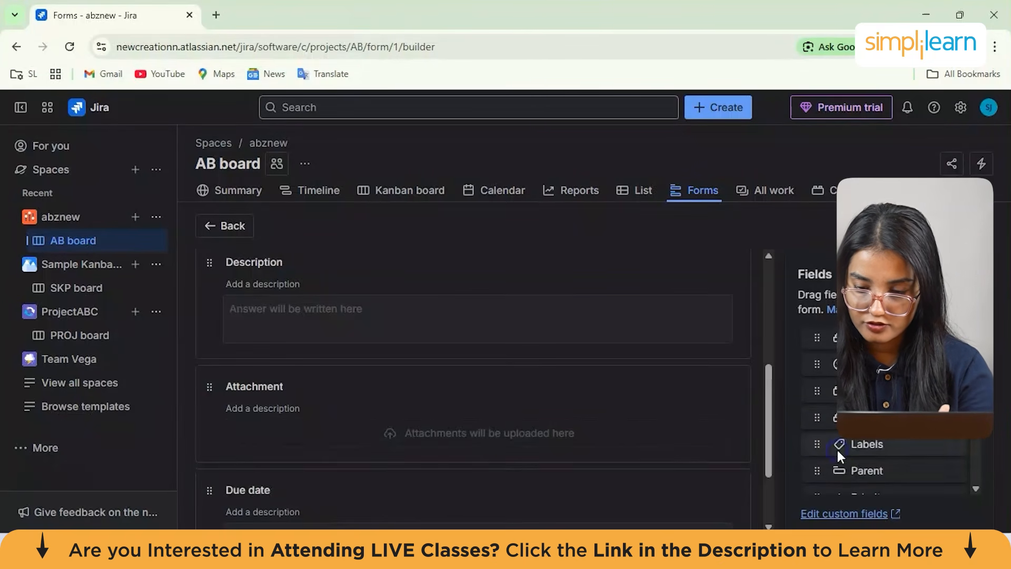
Add the description "adding time of completion of task" to the form's Due date field
left_click(369, 426)
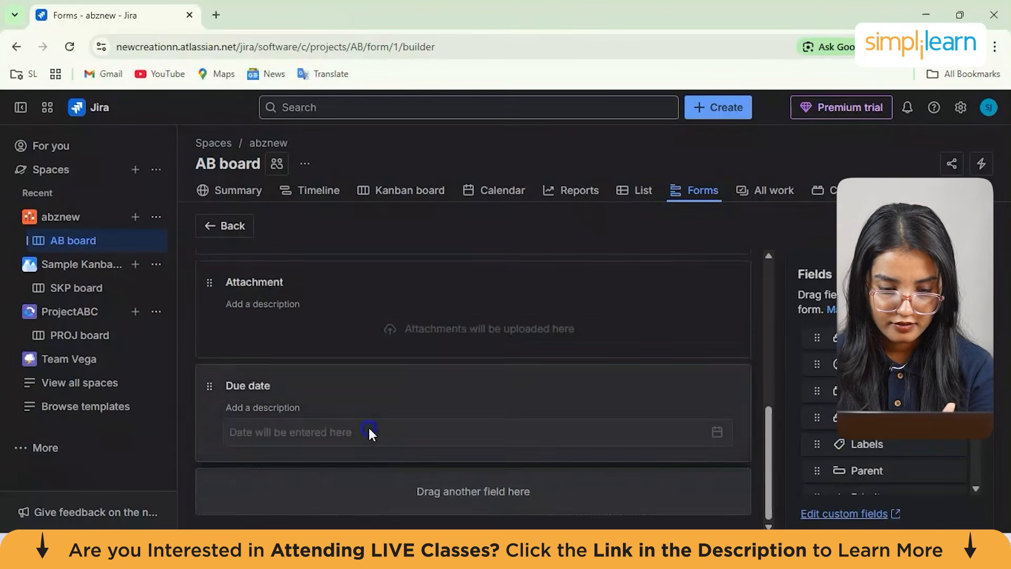
left_click(714, 411)
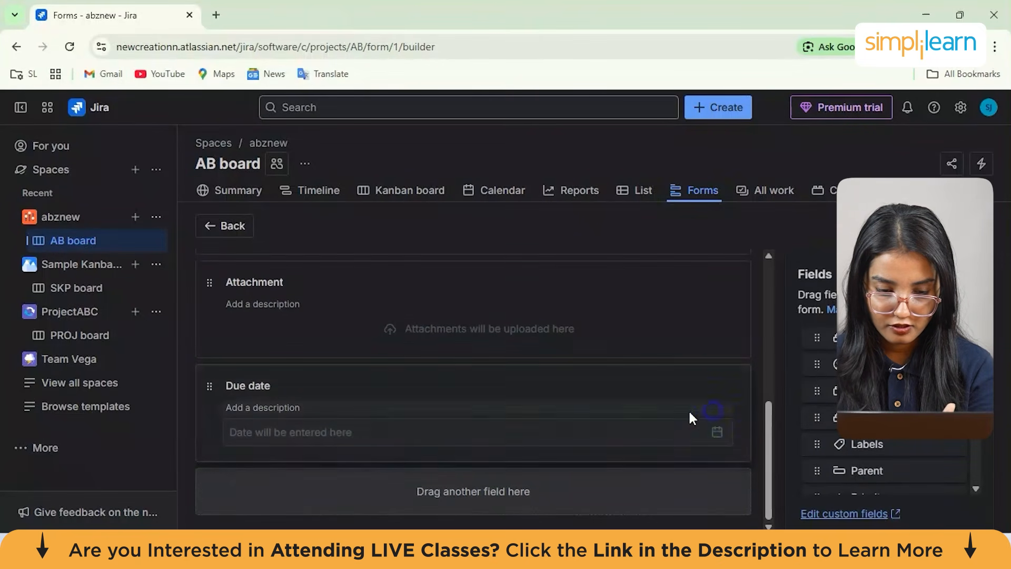
left_click(348, 406)
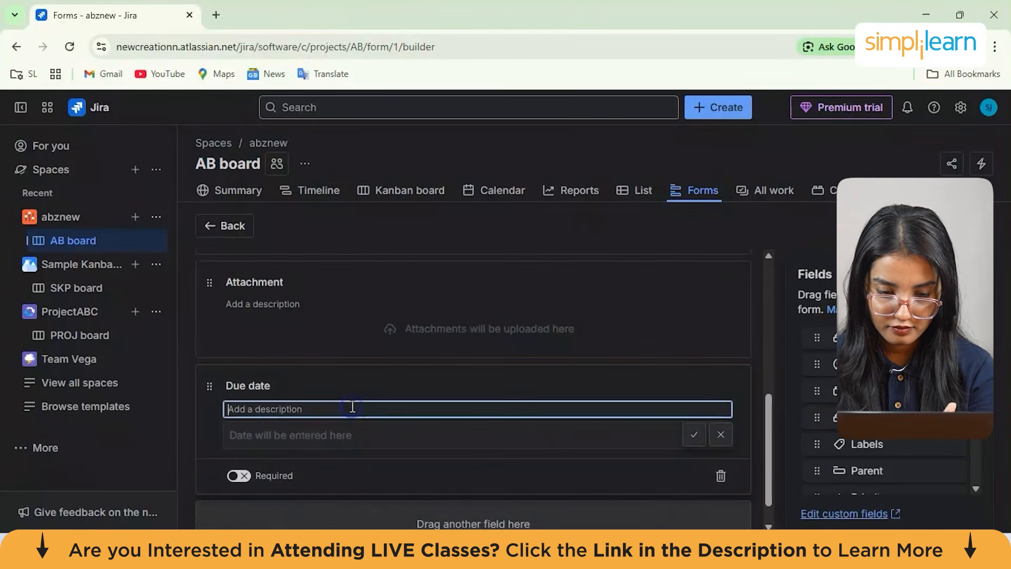
type("adding time")
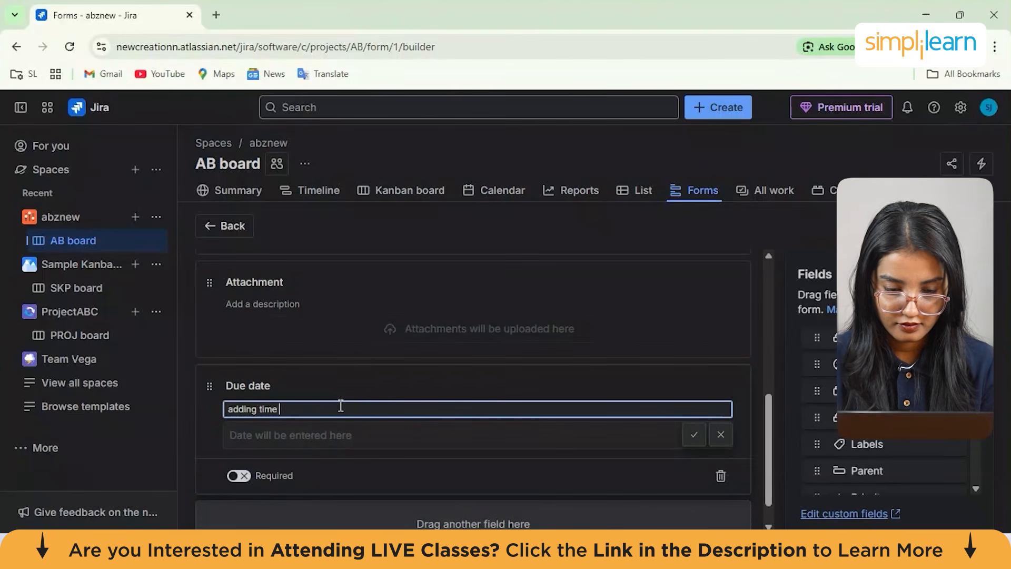
type(" of complet")
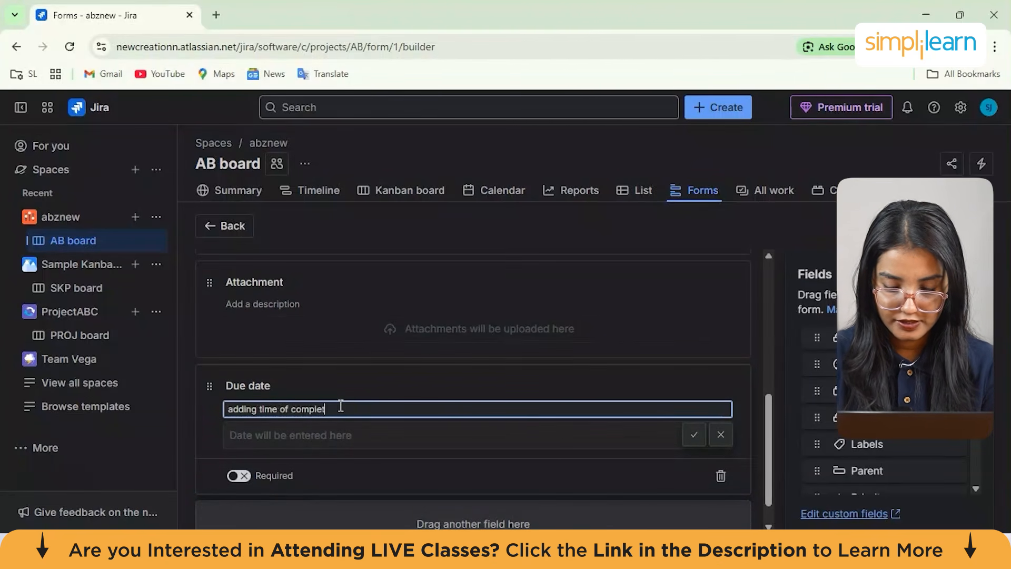
type("ion of task")
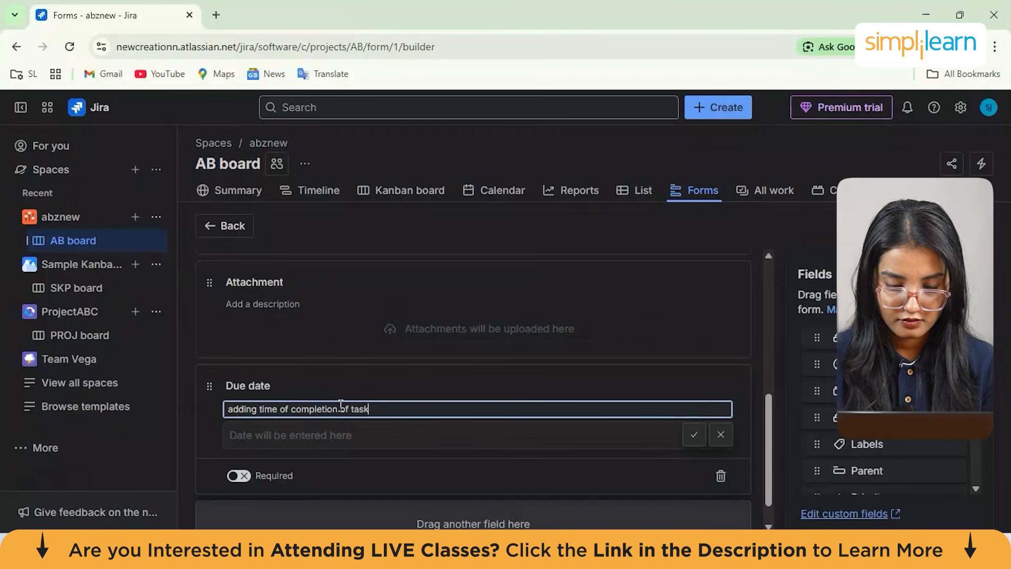
key("Return")
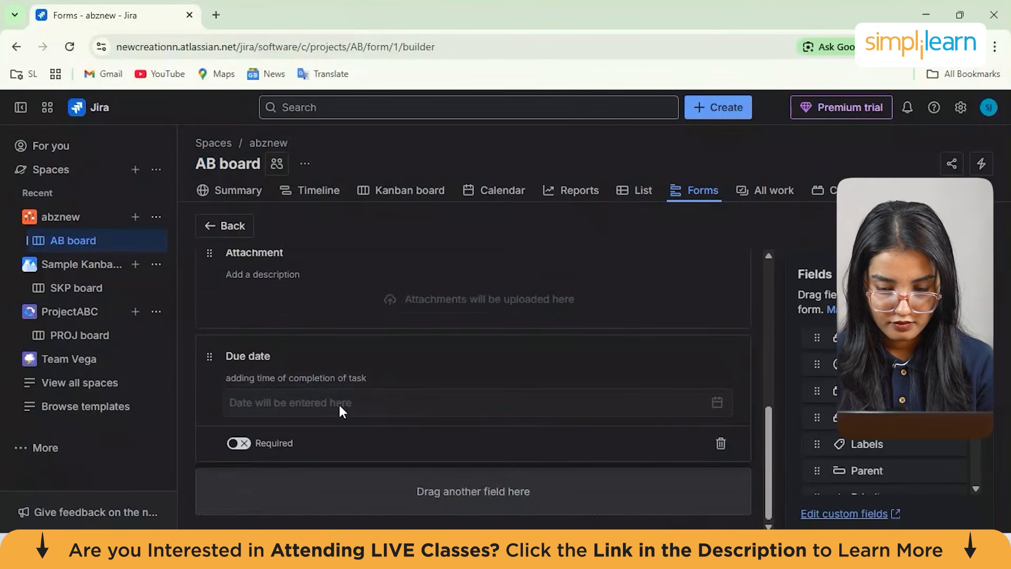
Open the Bug form's access settings and review the available access levels without saving
scroll(463, 497, "up", 10)
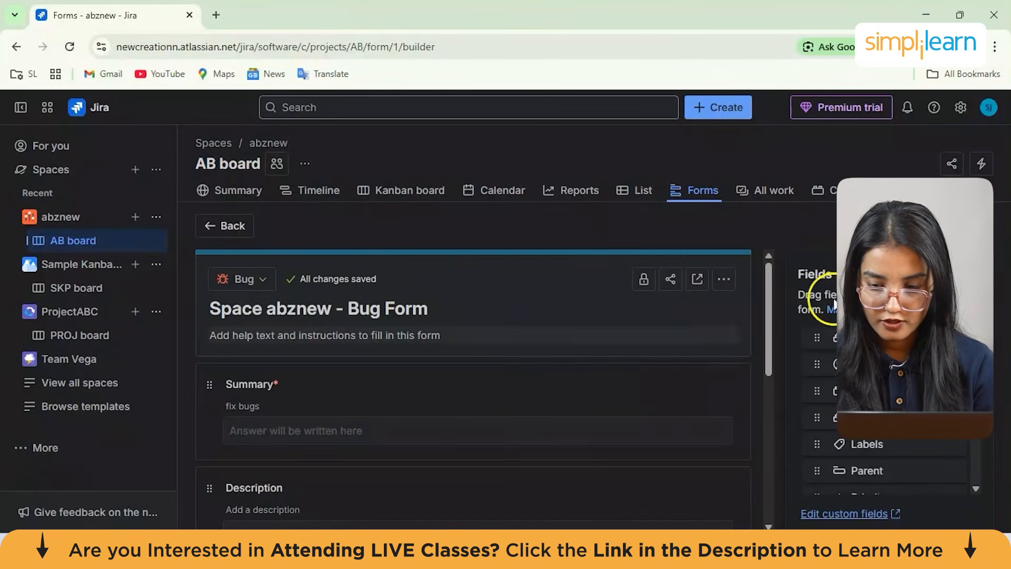
scroll(627, 295, "down", 3)
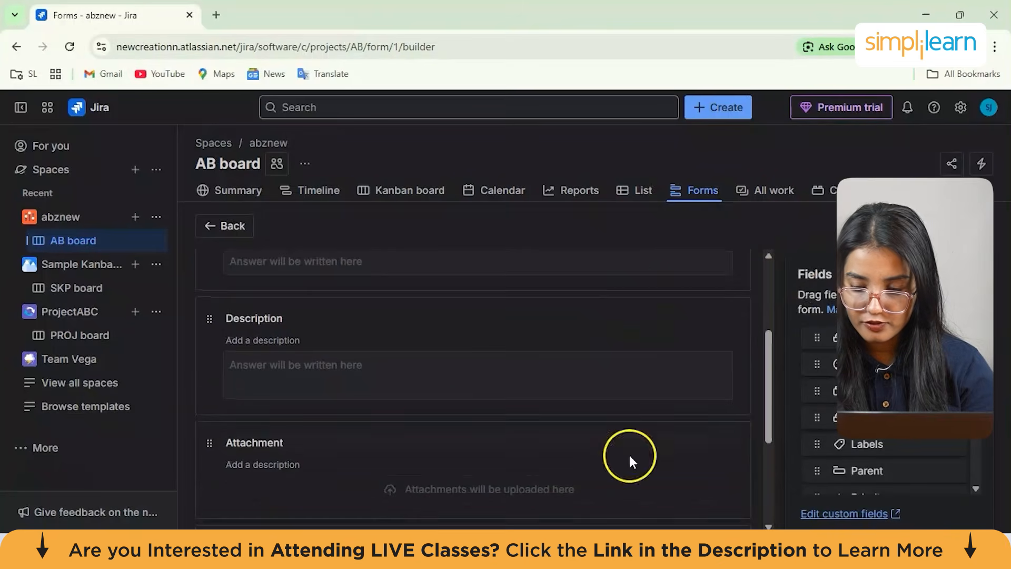
scroll(473, 346, "up", 3)
scroll(472, 346, "down", 2)
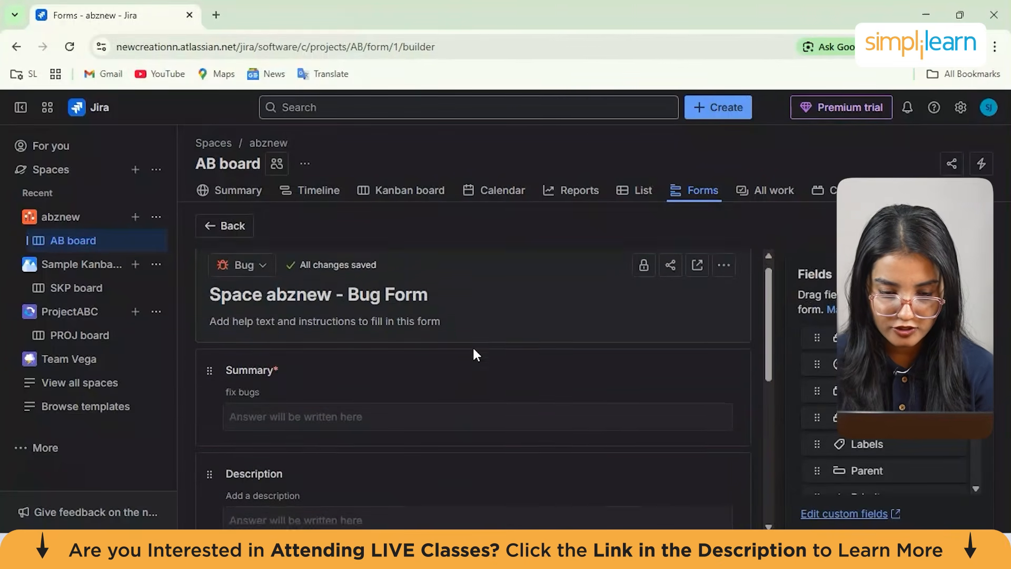
left_click(381, 345)
scroll(381, 348, "up", 2)
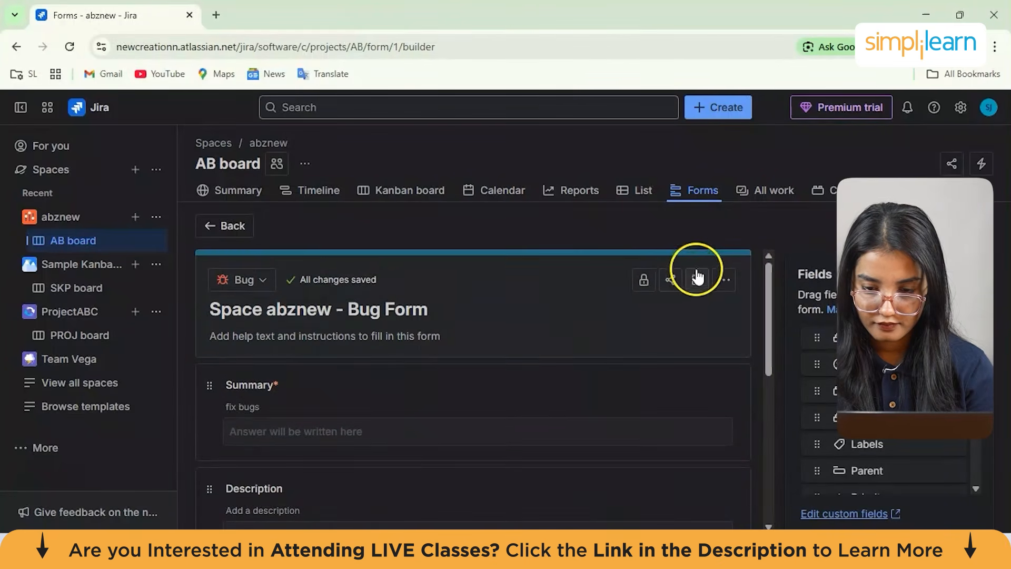
left_click(640, 287)
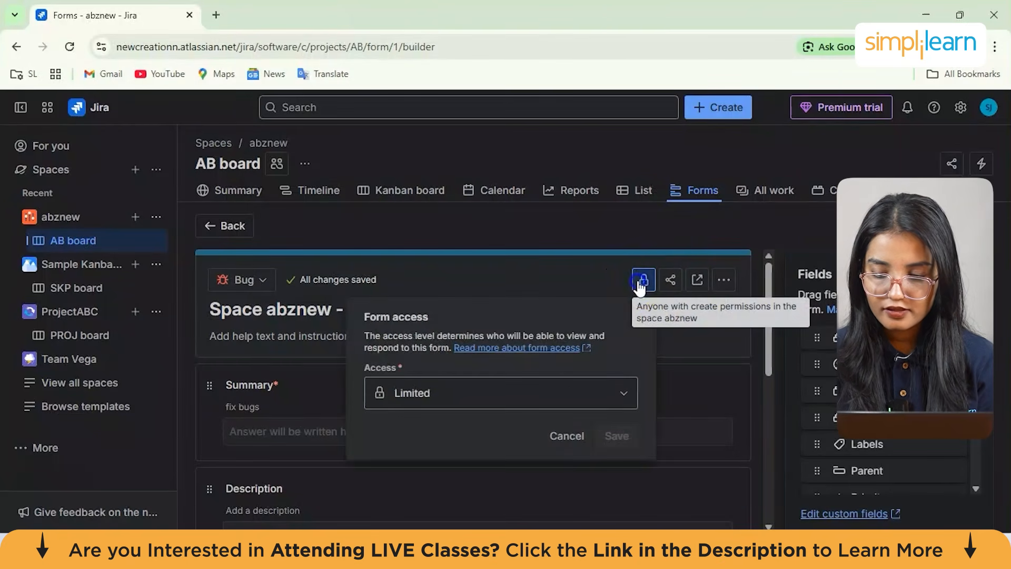
left_click(496, 400)
mouse_move(633, 445)
left_mouse_down()
mouse_move(633, 472)
mouse_move(634, 447)
left_mouse_up()
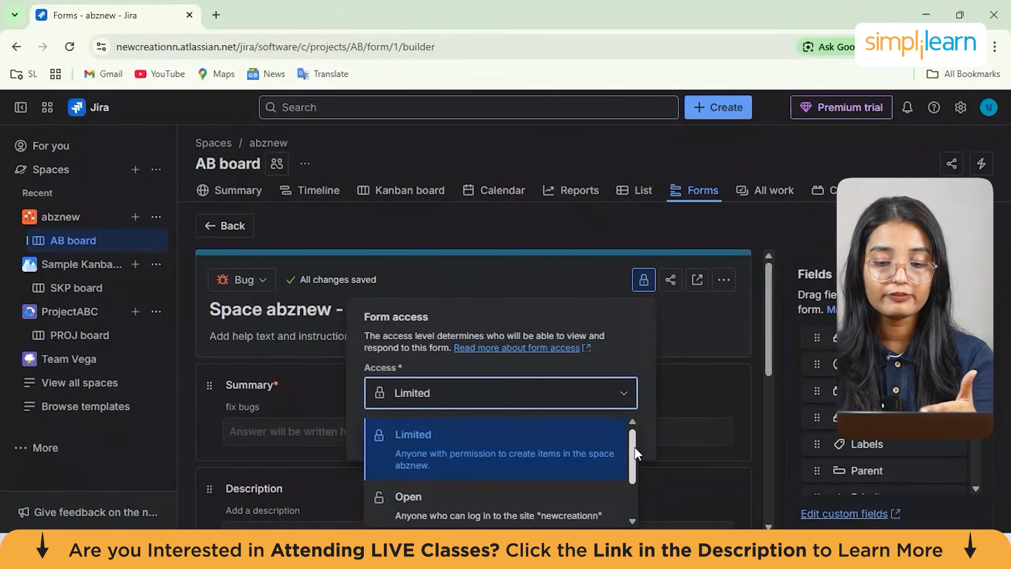
left_click_drag(634, 447, 636, 478)
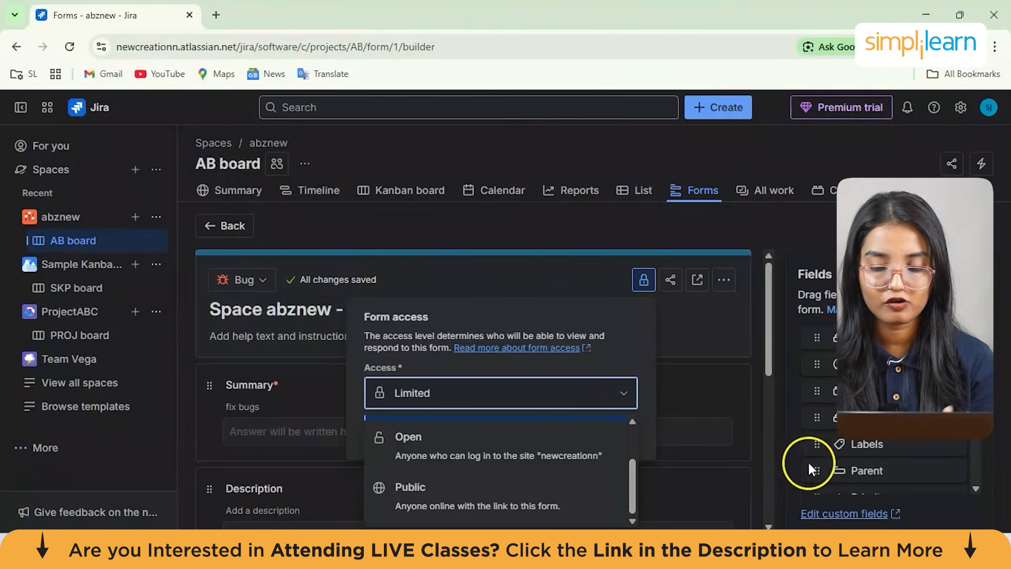
left_click(747, 398)
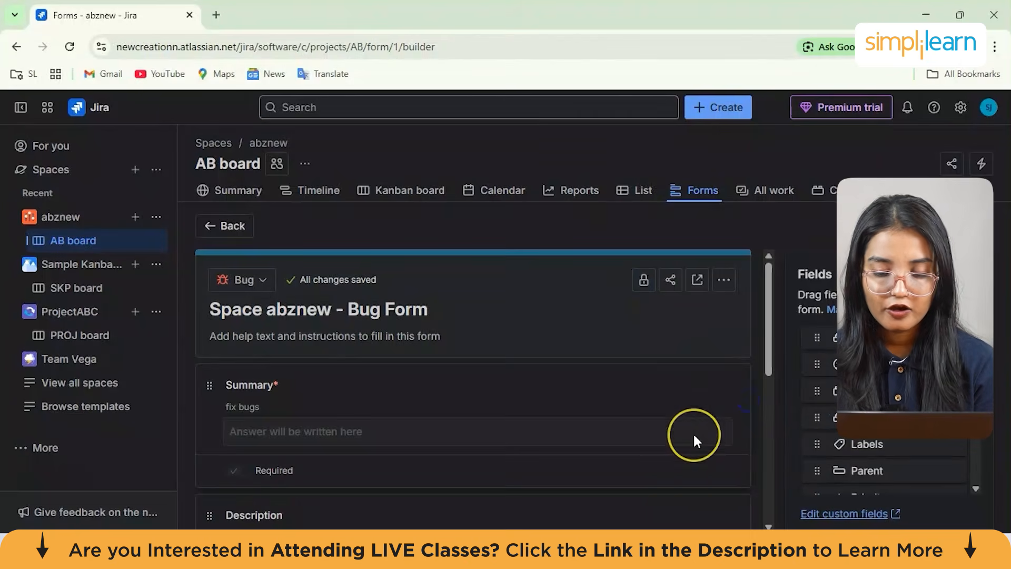
Open the space's All work list and scroll across its columns
scroll(693, 440, "down", 10)
scroll(693, 441, "up", 10)
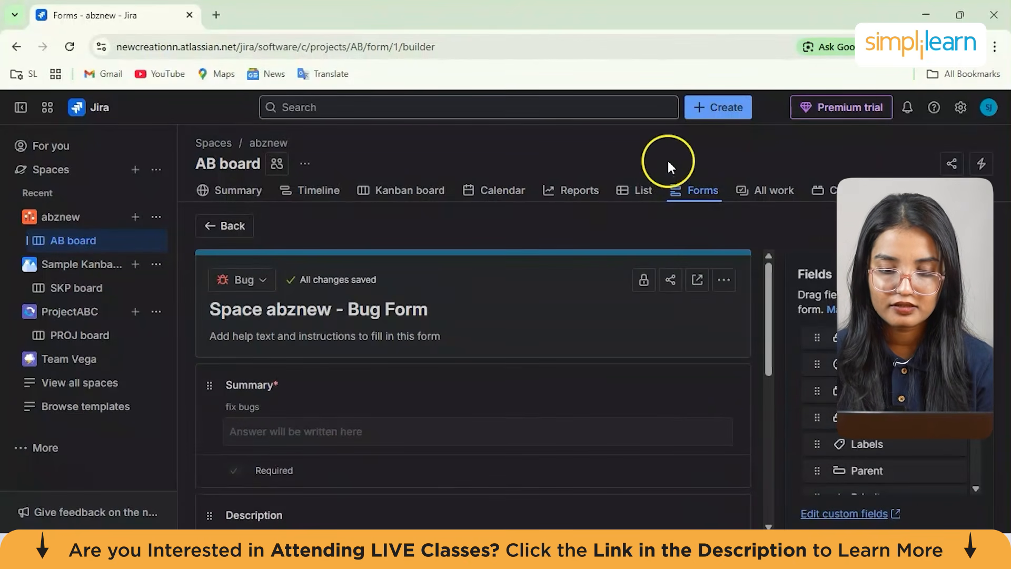
left_click(777, 191)
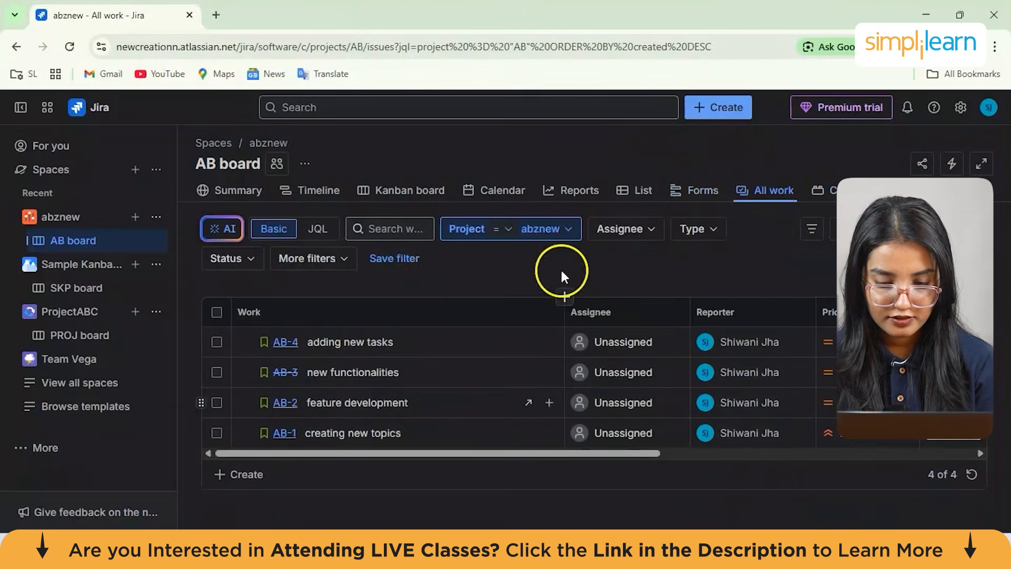
left_click_drag(646, 454, 260, 428)
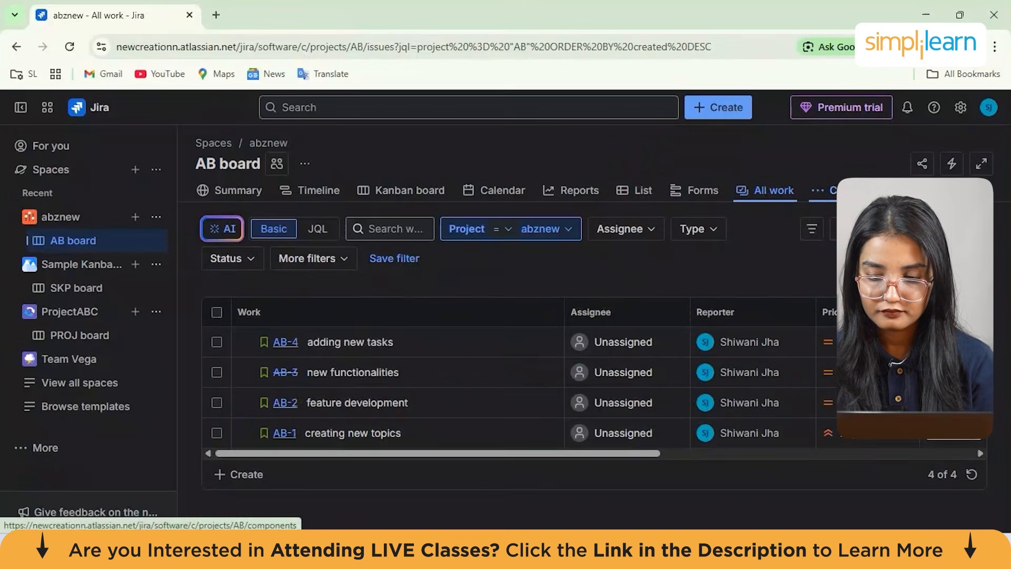
Open the space's Components page and read its Compass introduction
left_click(832, 191)
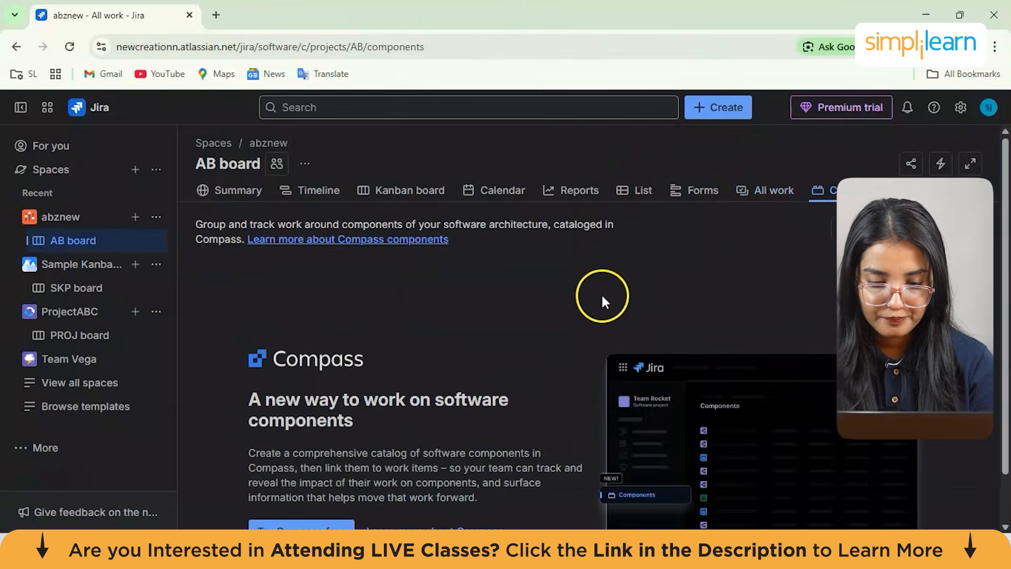
scroll(449, 368, "down", 1)
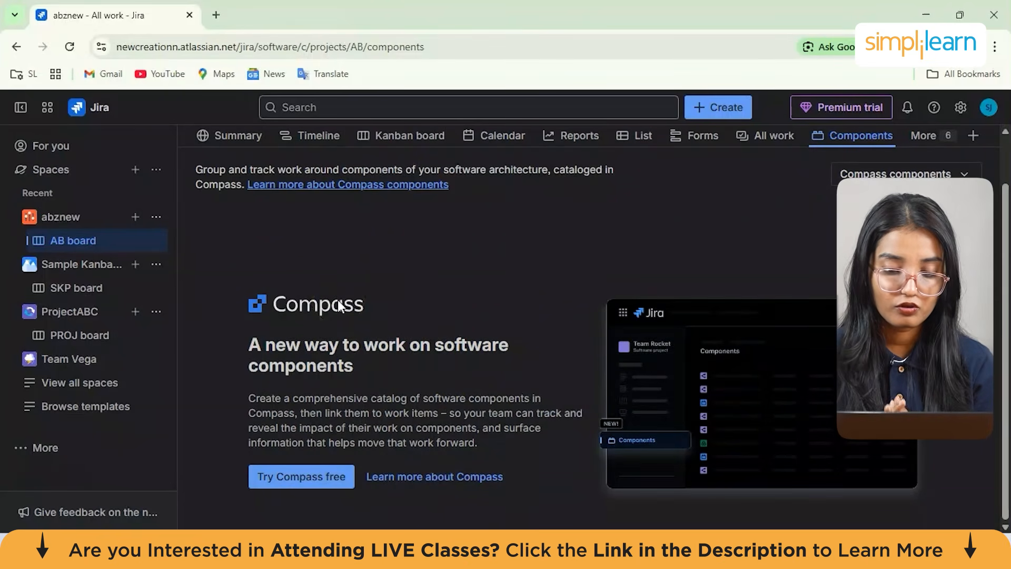
left_click_drag(245, 400, 524, 443)
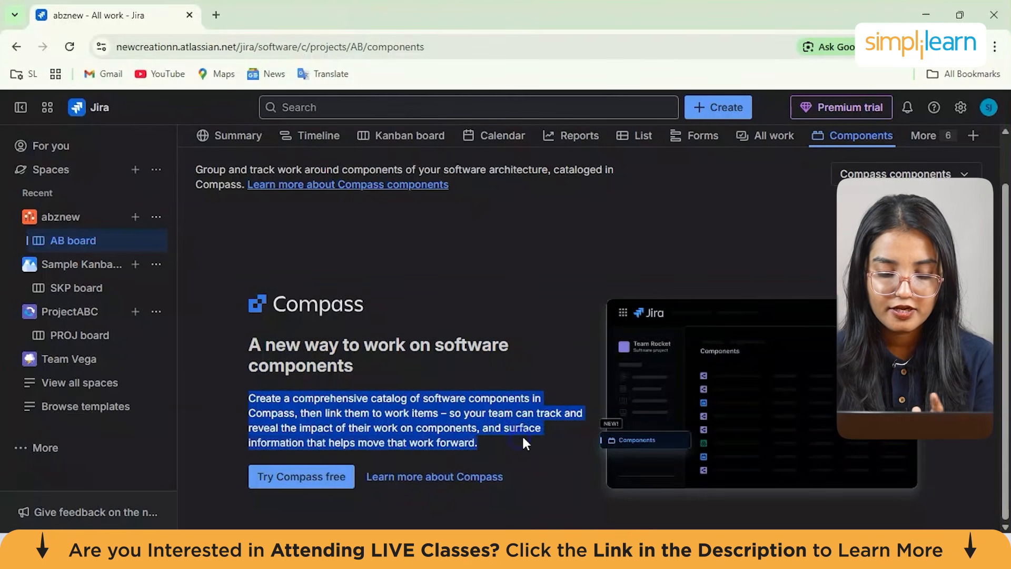
left_click(484, 345)
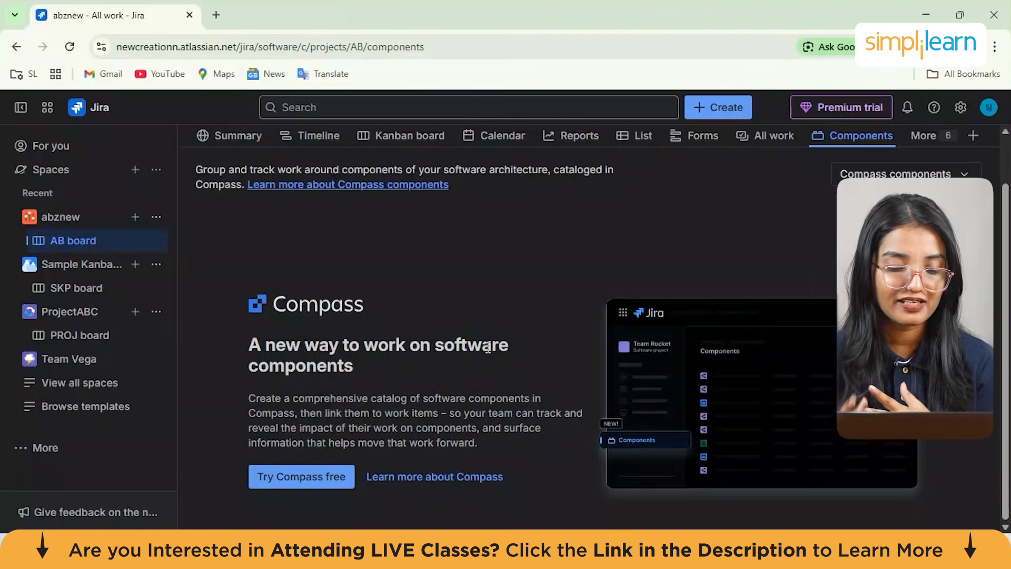
scroll(488, 348, "up", 1)
scroll(488, 347, "down", 1)
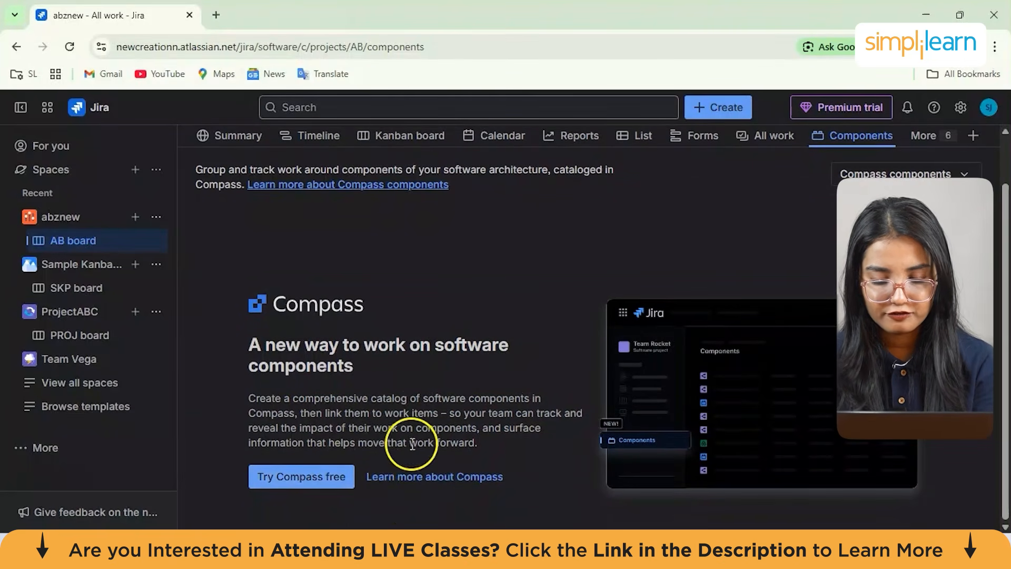
scroll(390, 428, "up", 1)
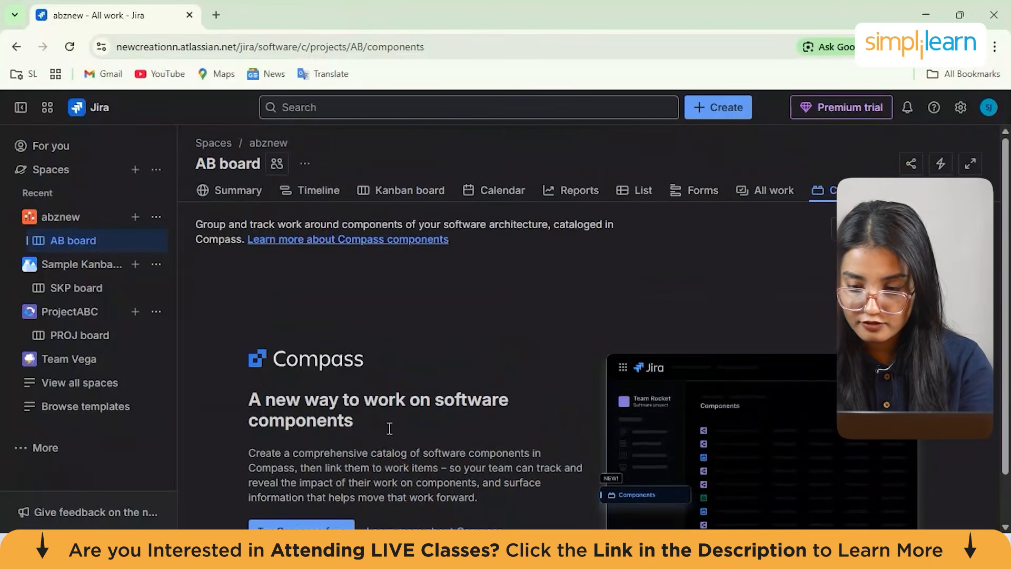
Open the space's Development page from the additional views
left_click(922, 189)
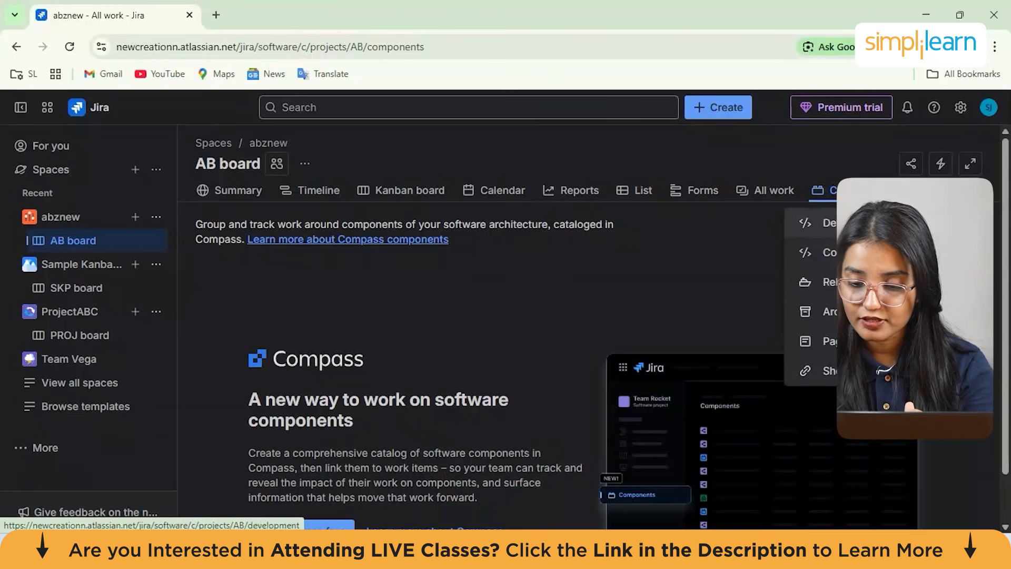
left_click(824, 223)
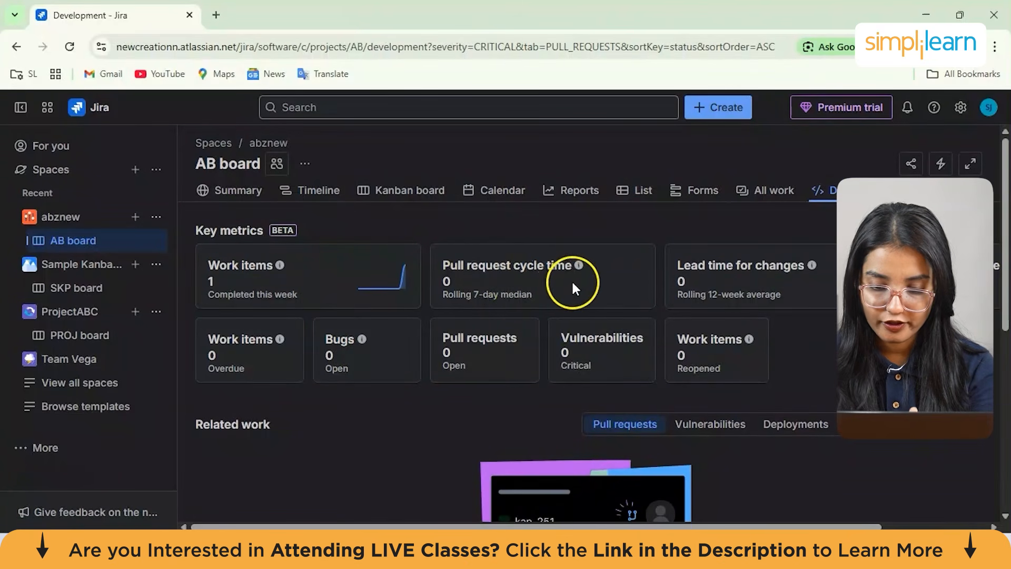
scroll(567, 280, "down", 1)
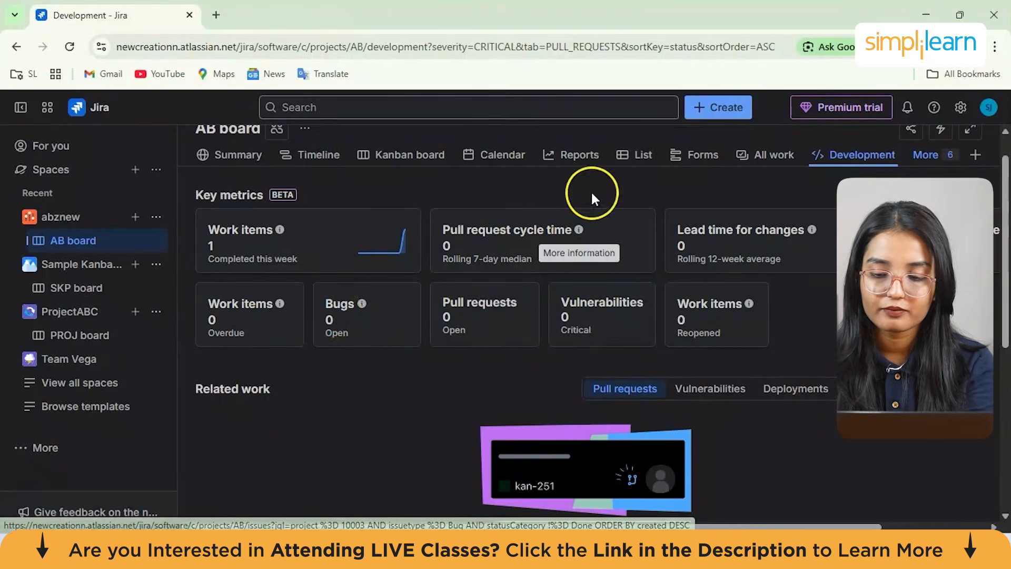
left_click(712, 109)
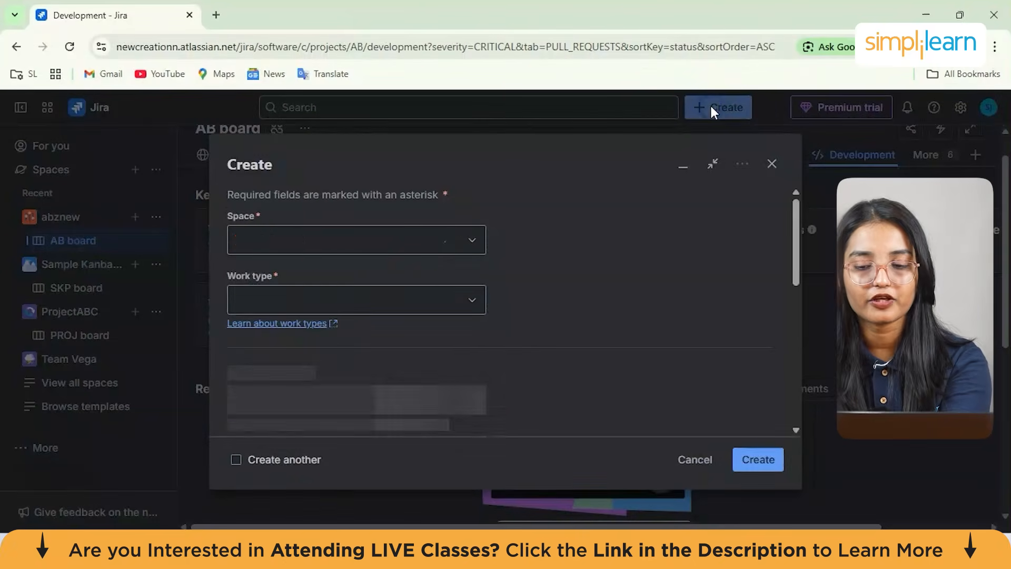
left_click(337, 312)
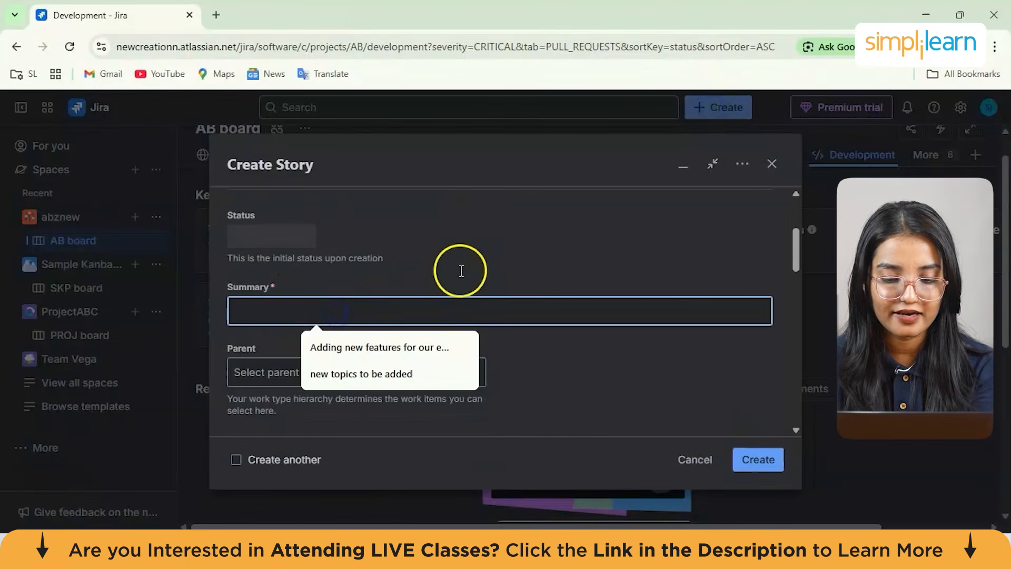
left_click(773, 164)
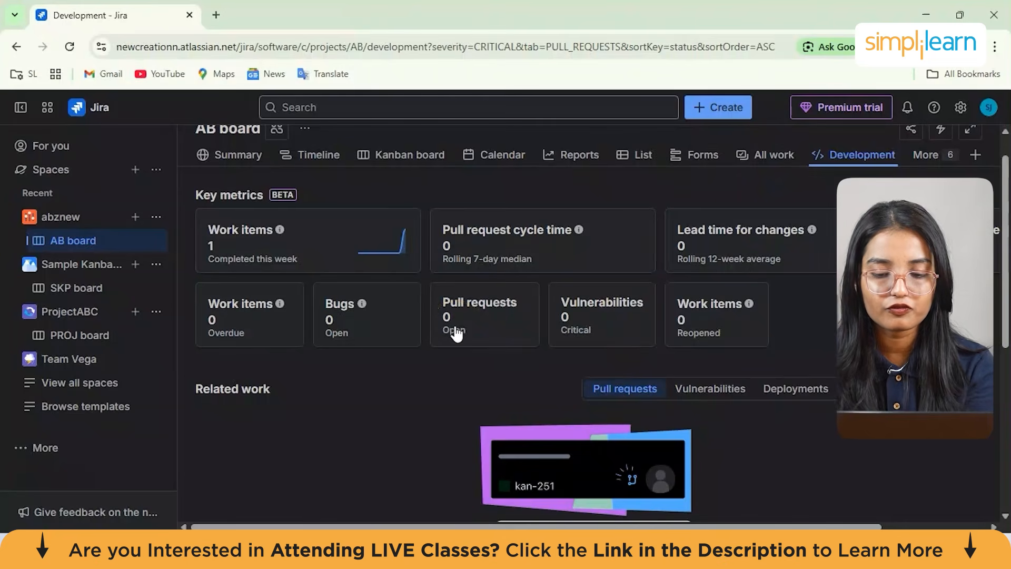
Scroll through the Development page's key metrics, related work and code tool connections
scroll(456, 334, "up", 1)
scroll(457, 333, "down", 2)
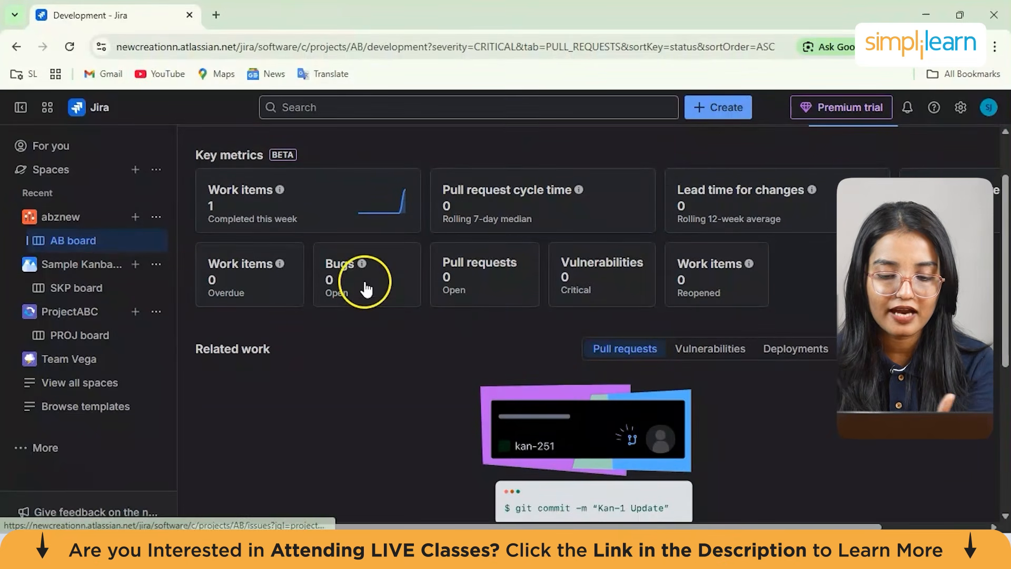
scroll(363, 287, "up", 1)
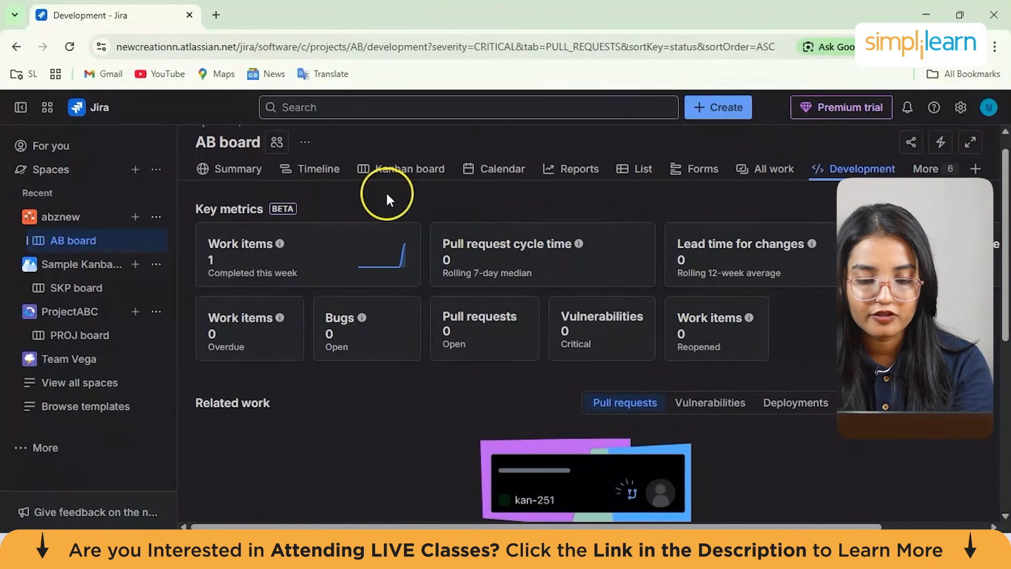
scroll(395, 288, "down", 5)
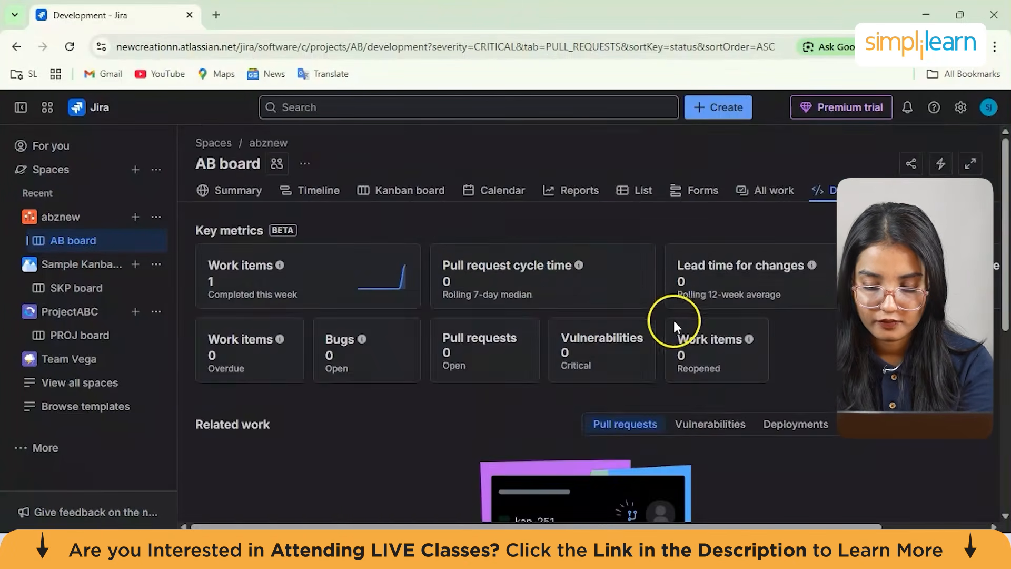
scroll(676, 326, "down", 2)
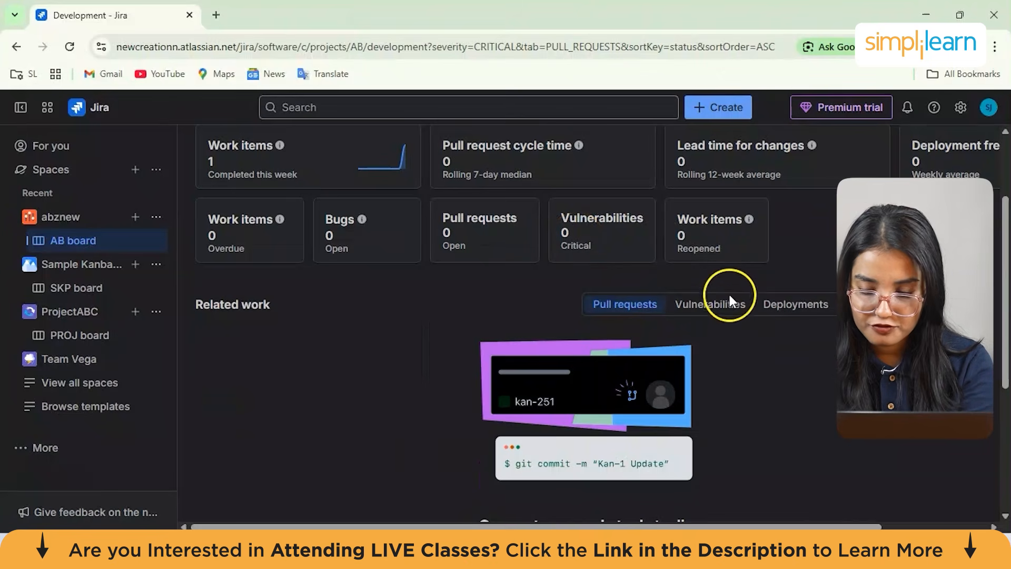
scroll(669, 335, "down", 4)
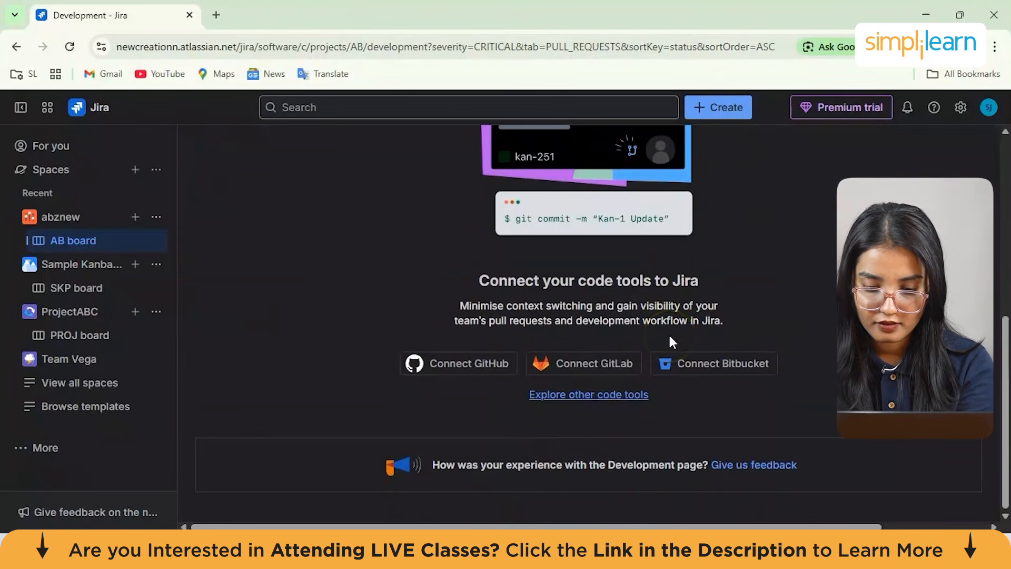
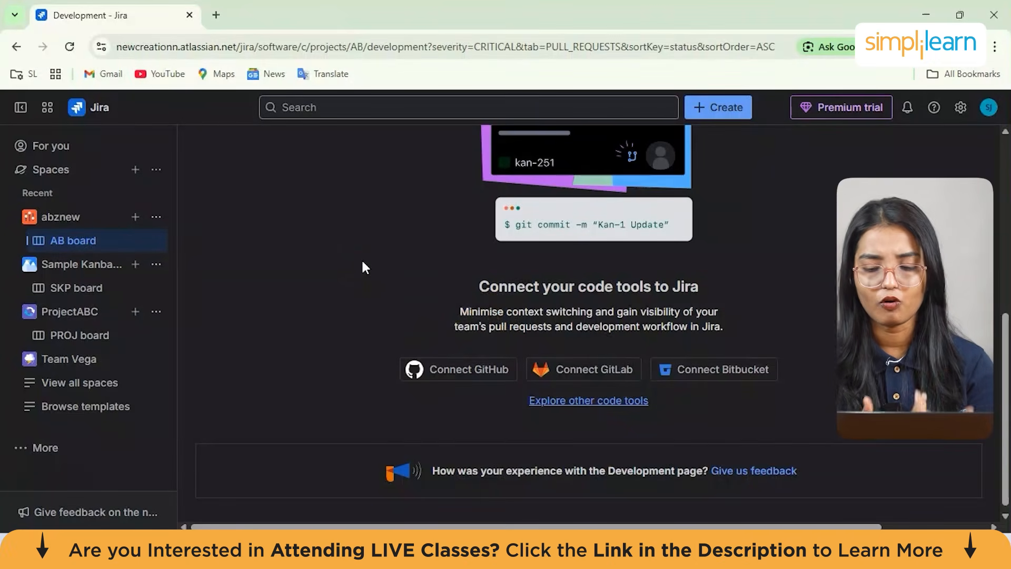
Open the space's Pages view from the additional views
scroll(384, 293, "up", 5)
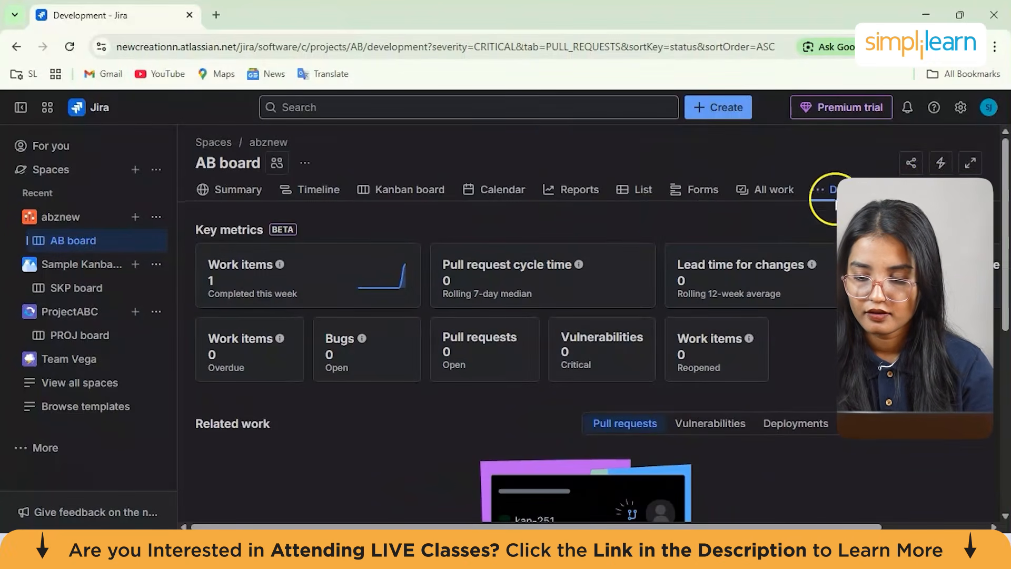
left_click(930, 187)
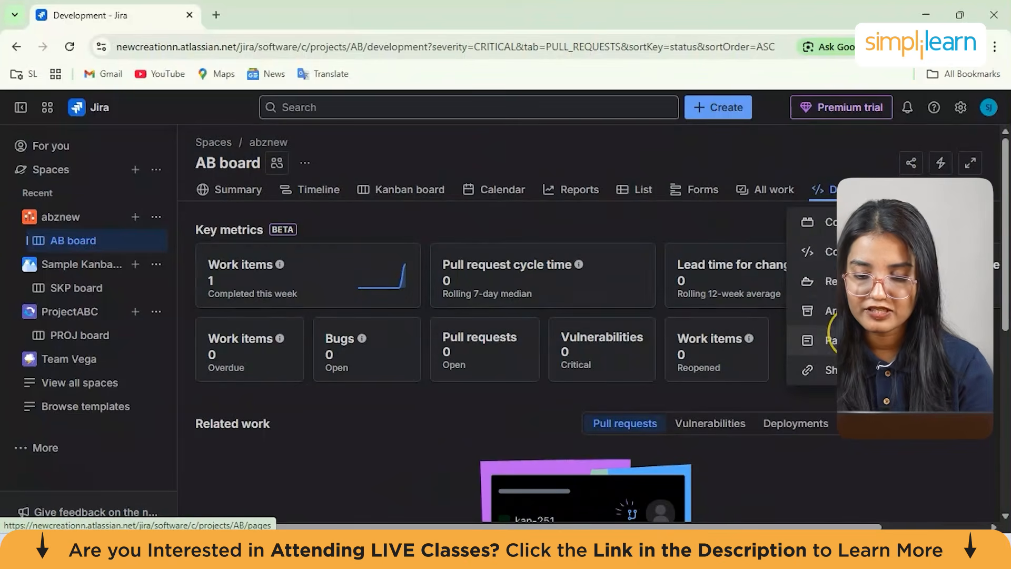
left_click(827, 341)
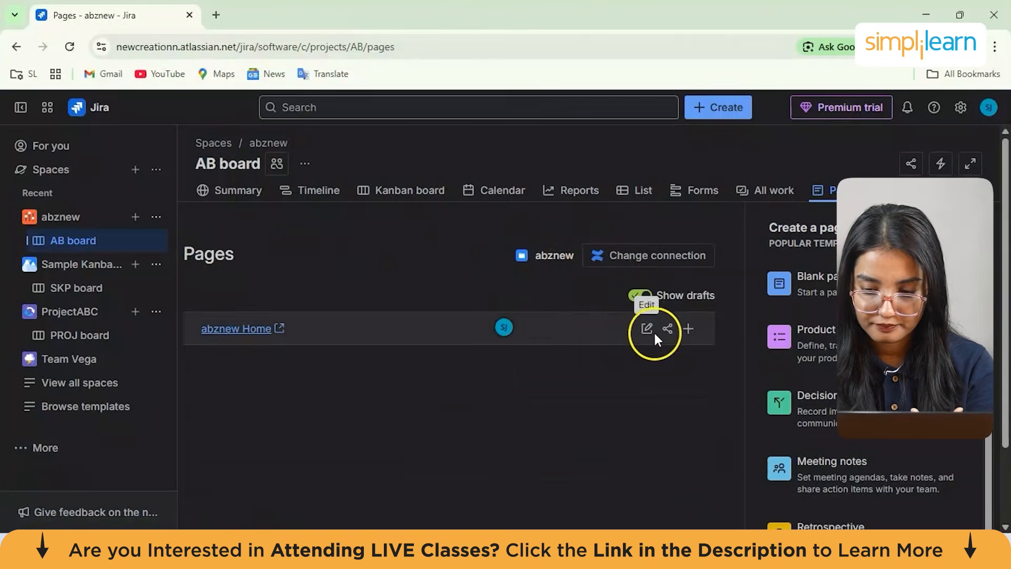
Start a new page from the Product requirements template
scroll(828, 412, "down", 1)
mouse_move(864, 253)
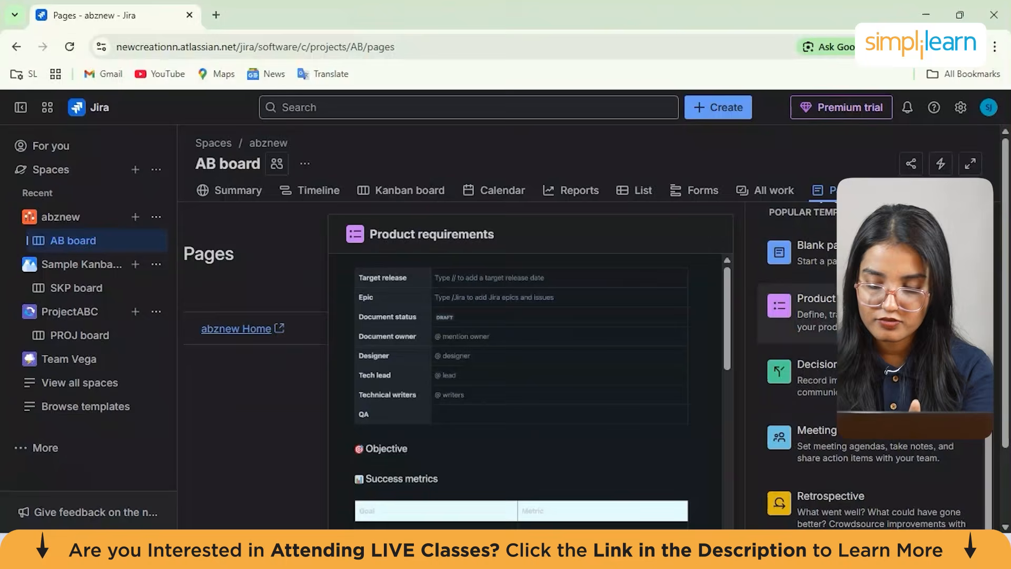
left_click(864, 311)
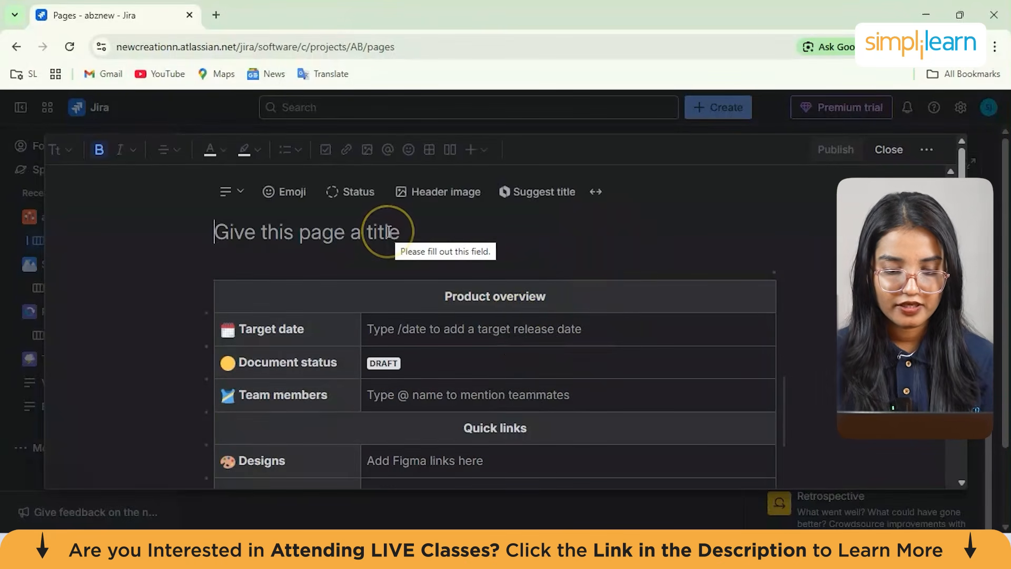
Title the new page Product Reqs
type("Product")
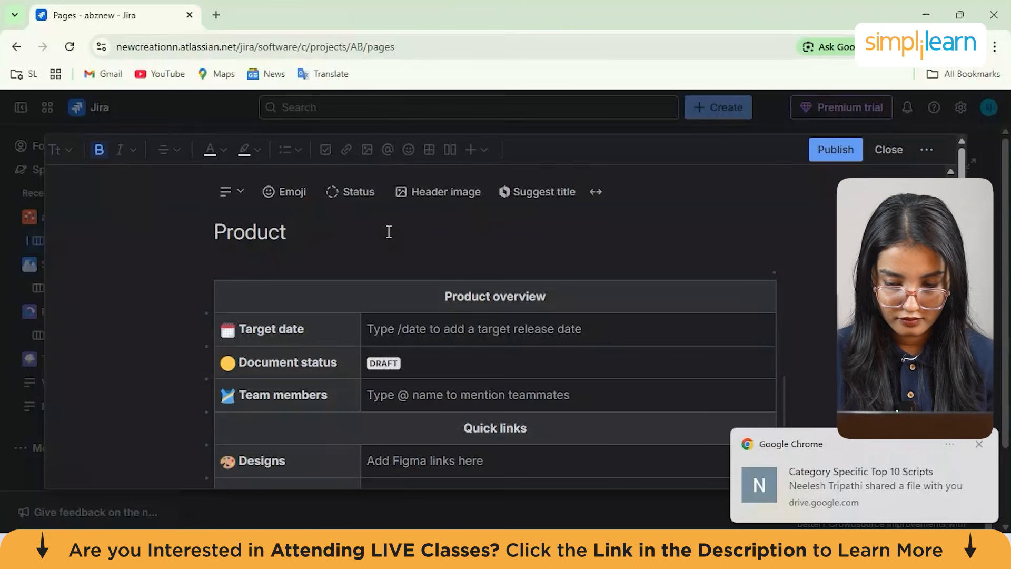
left_click(980, 445)
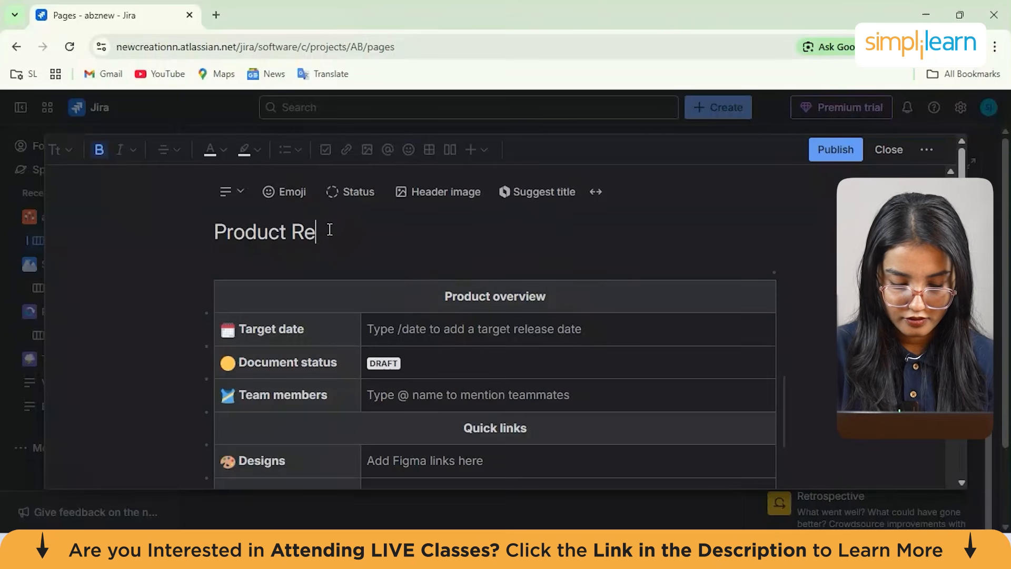
scroll(411, 237, "down", 2)
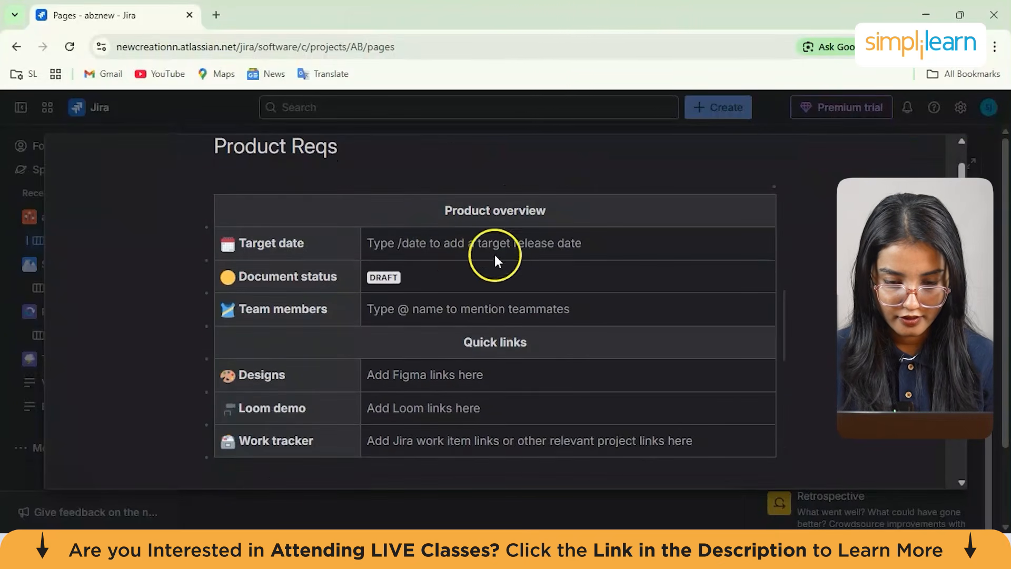
Give the Target date value cell a dark blue background
left_click(387, 251)
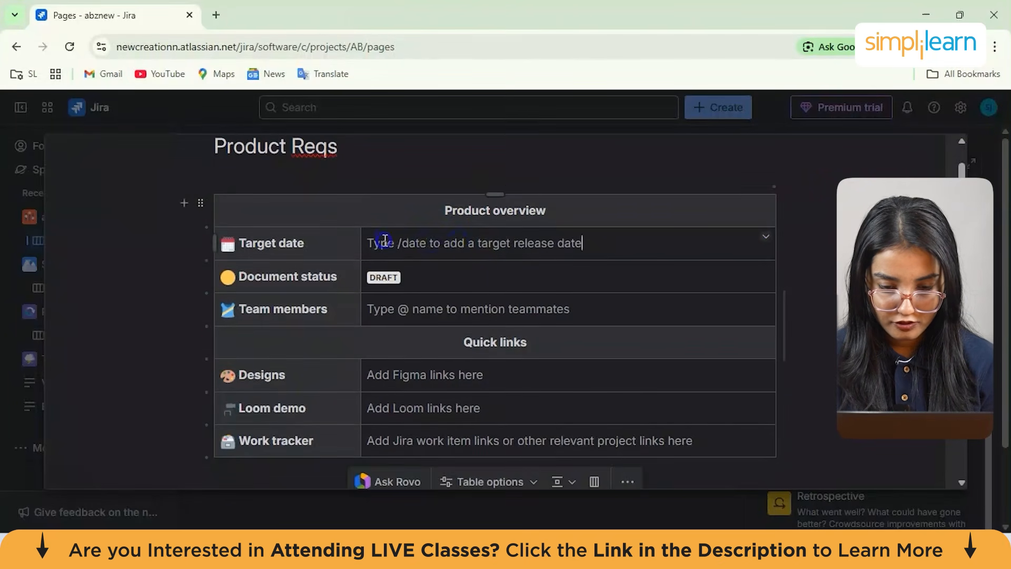
left_click(766, 236)
mouse_move(849, 232)
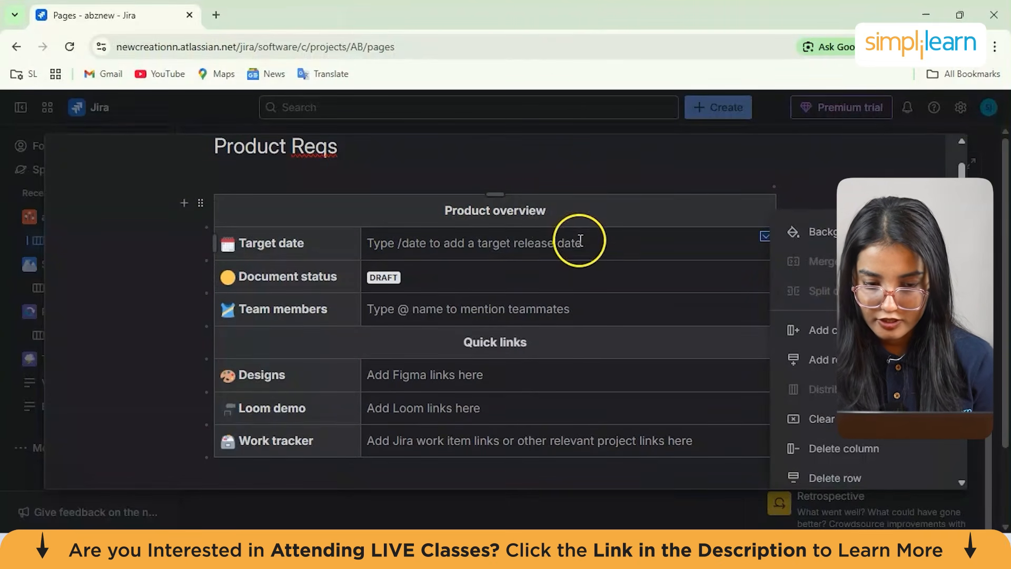
mouse_move(819, 243)
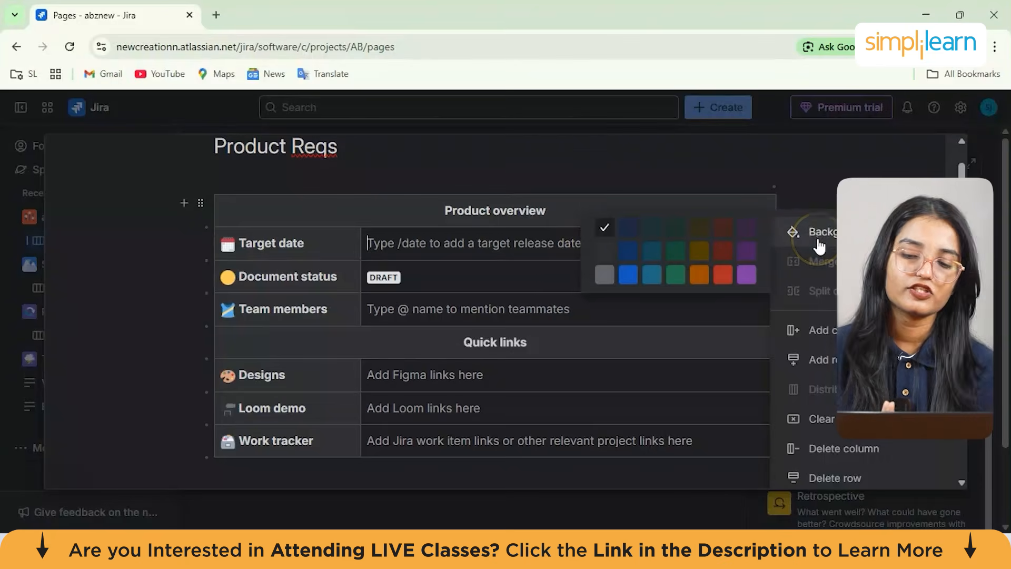
left_click(629, 228)
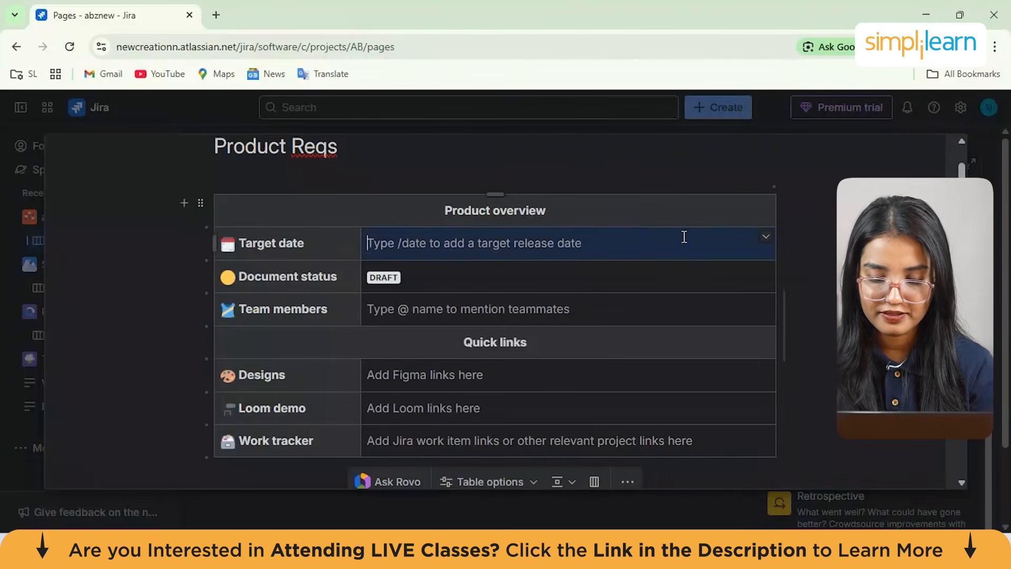
Set the Target date to Dec 10, 2025 using the suggested date
left_click(541, 244)
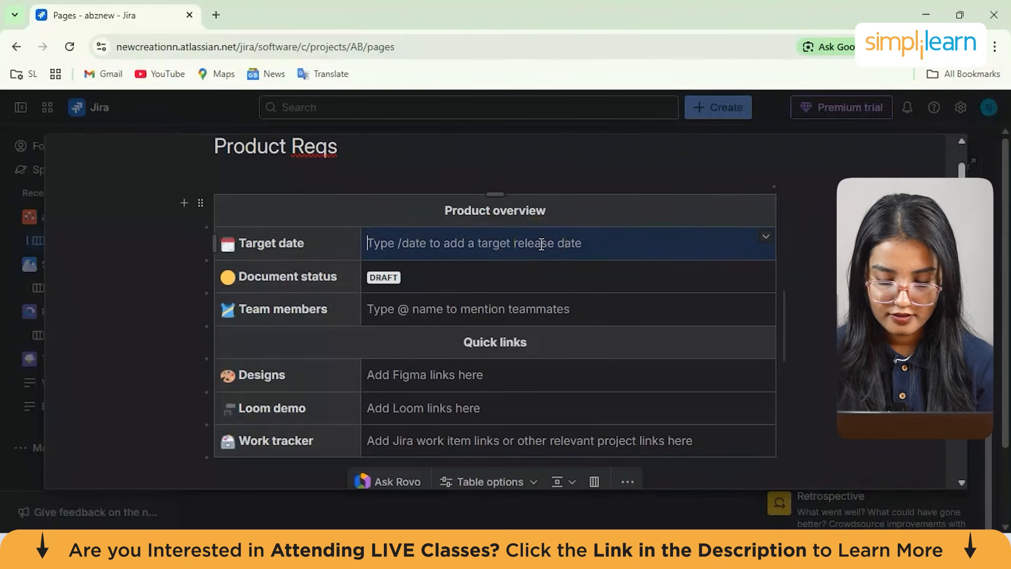
type("10th dece")
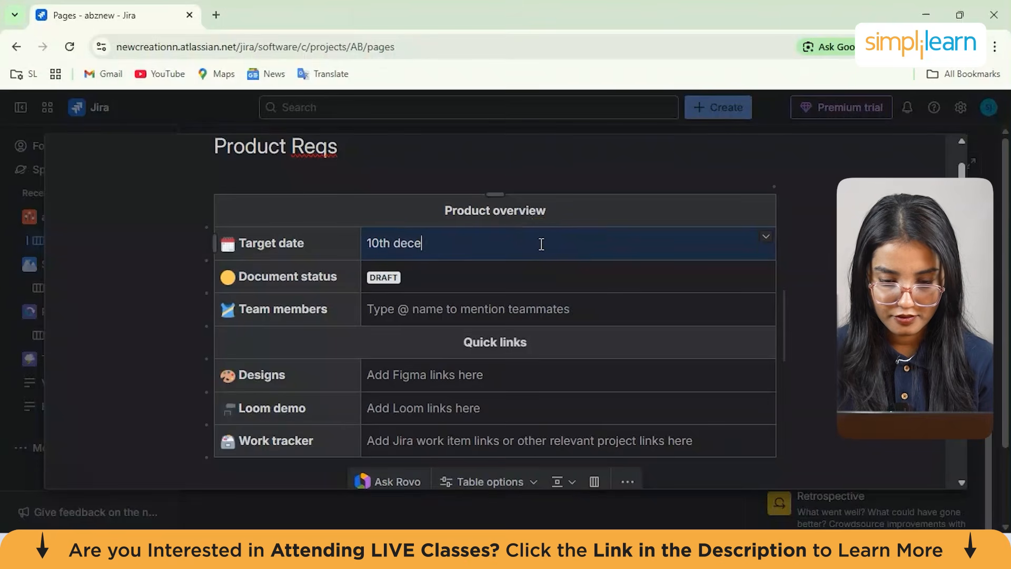
key("BackSpace")
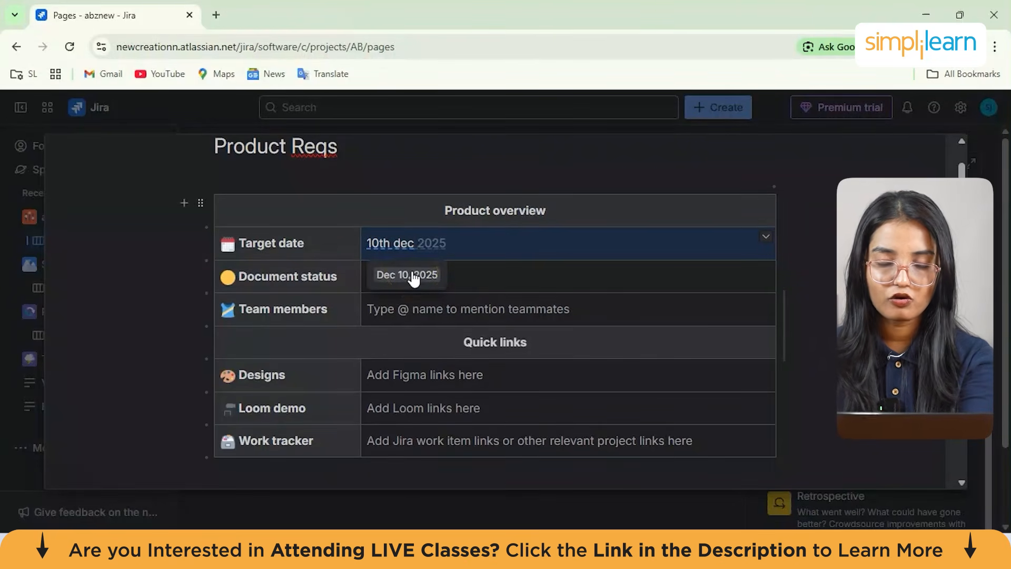
left_click(407, 275)
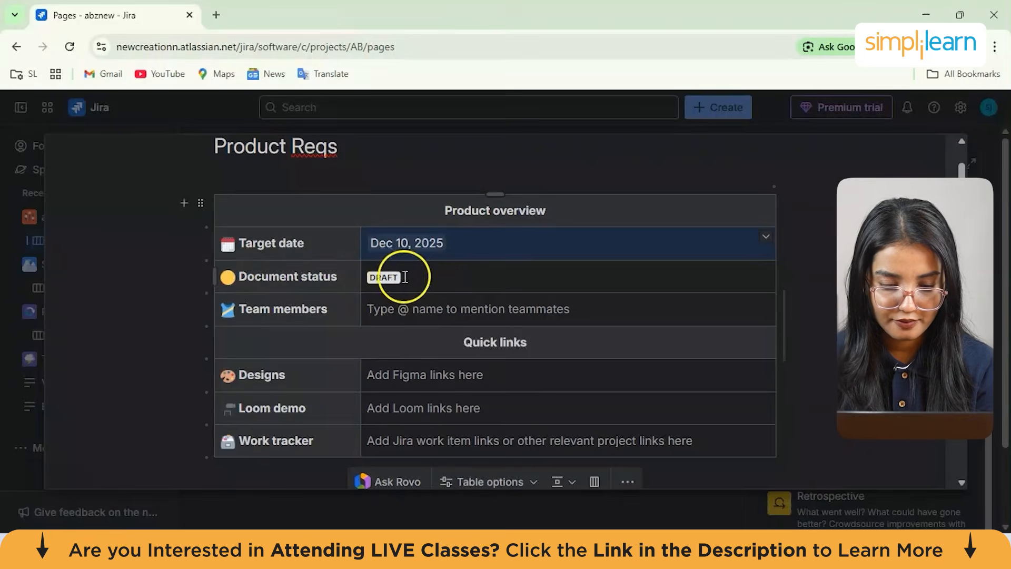
Give the Team members value cell a yellow background
scroll(390, 284, "down", 1)
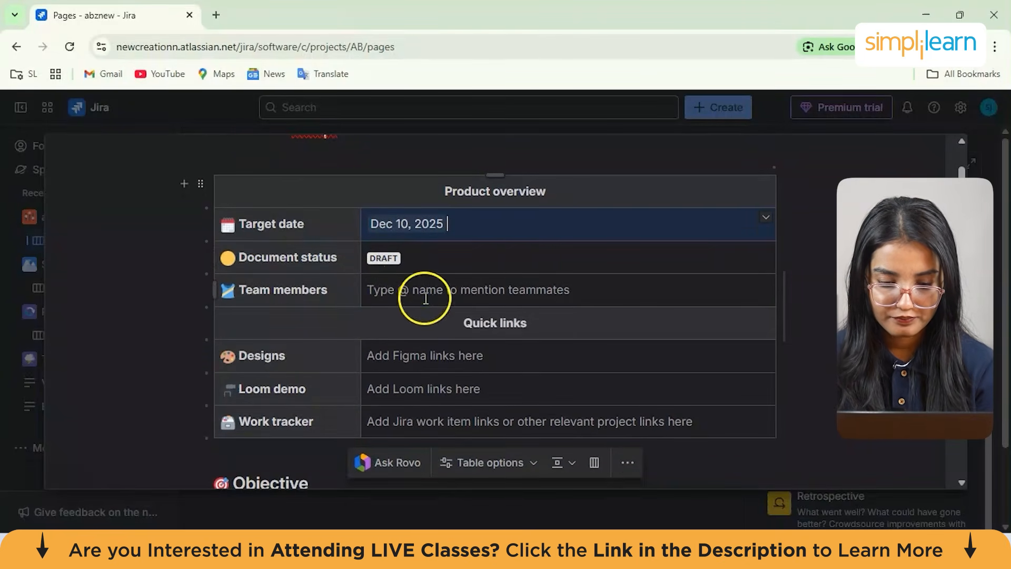
left_click(769, 285)
left_click(813, 295)
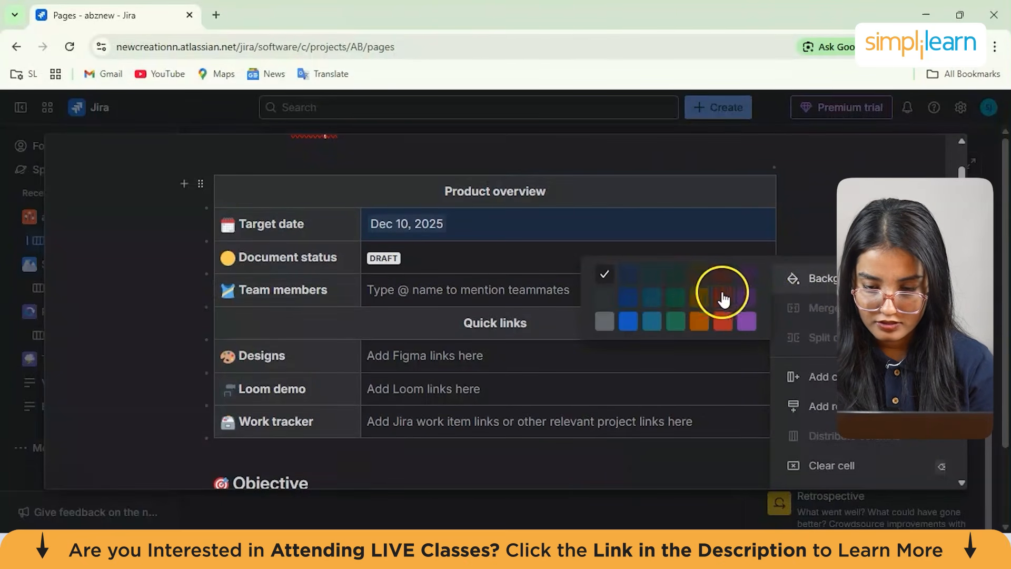
left_click(697, 303)
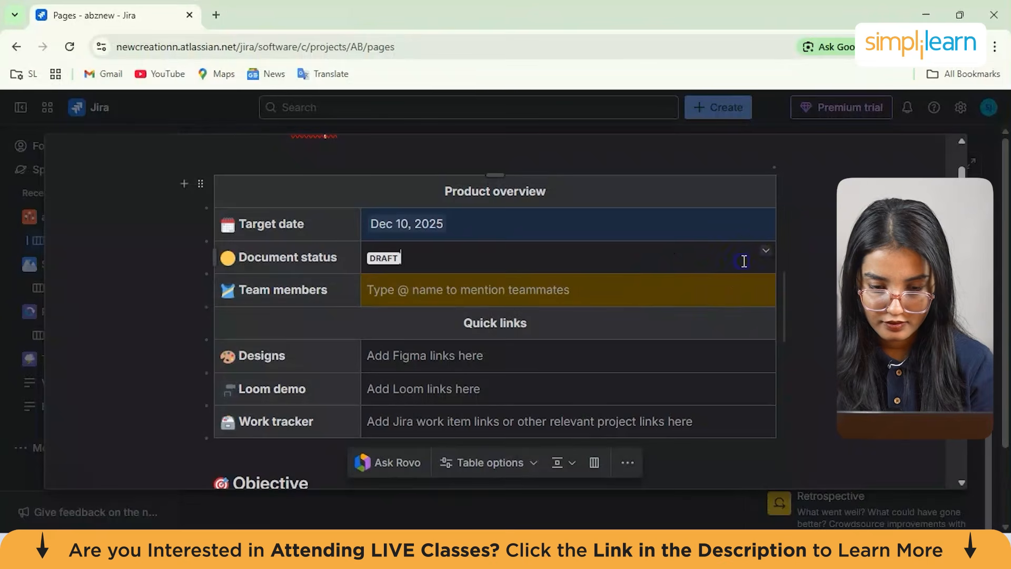
Give the Document status value cell a purple background
left_click(764, 254)
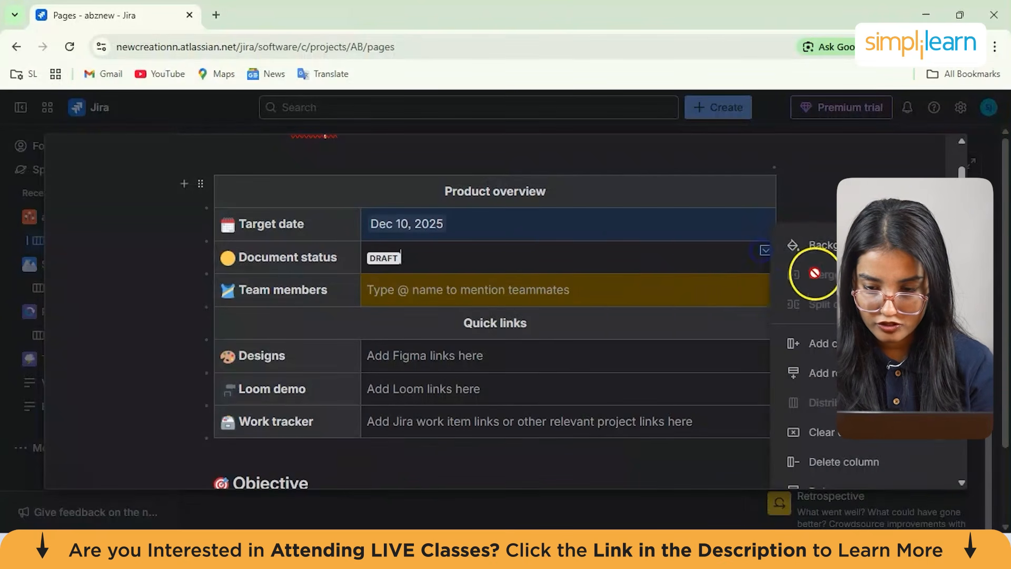
left_click(822, 263)
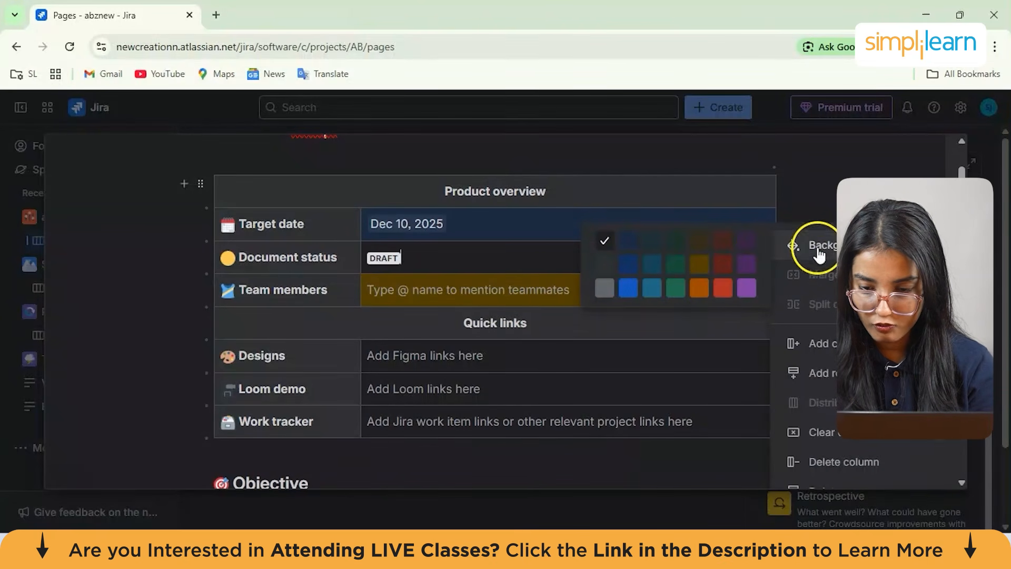
left_click(747, 263)
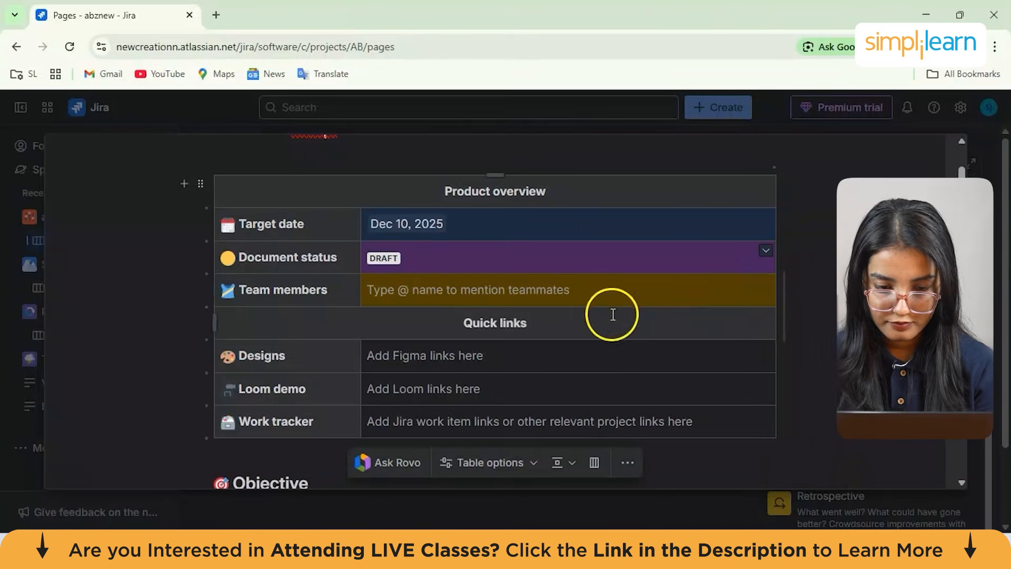
Rename the Document status label from DRAFT to TO BE DONE
left_click(765, 254)
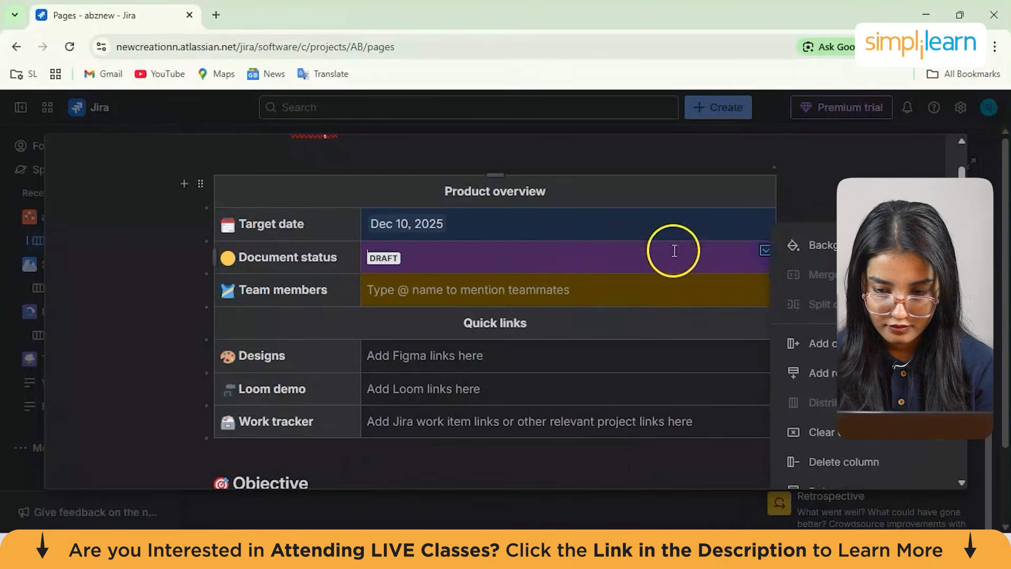
left_click(383, 259)
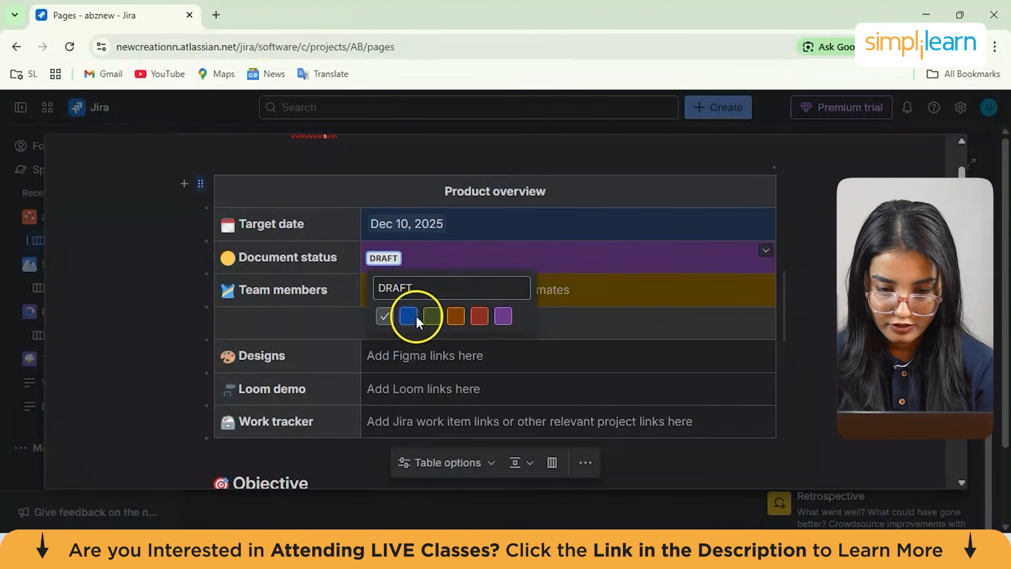
left_click(408, 291)
key("BackSpace")
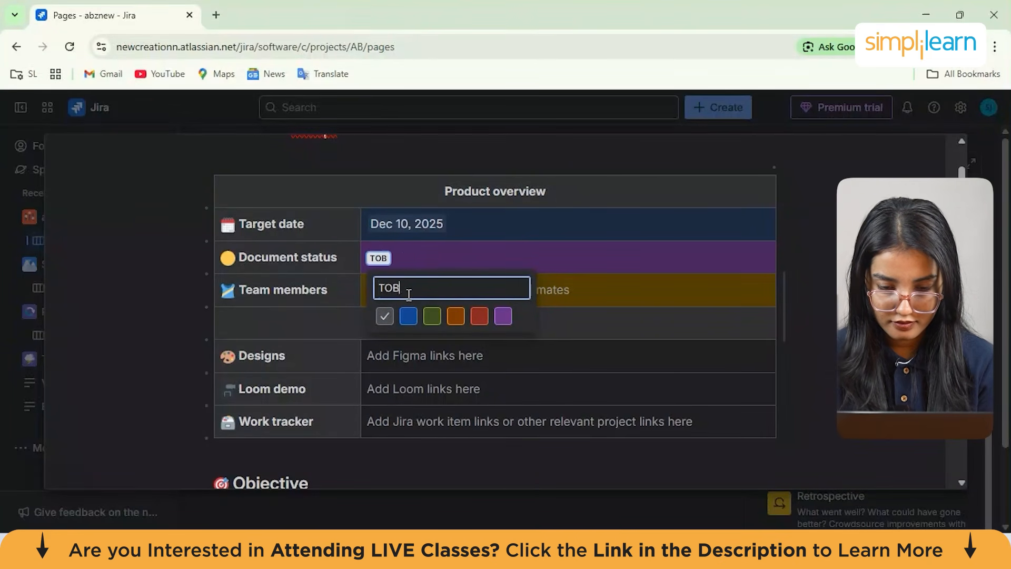
type("TO BE DONE")
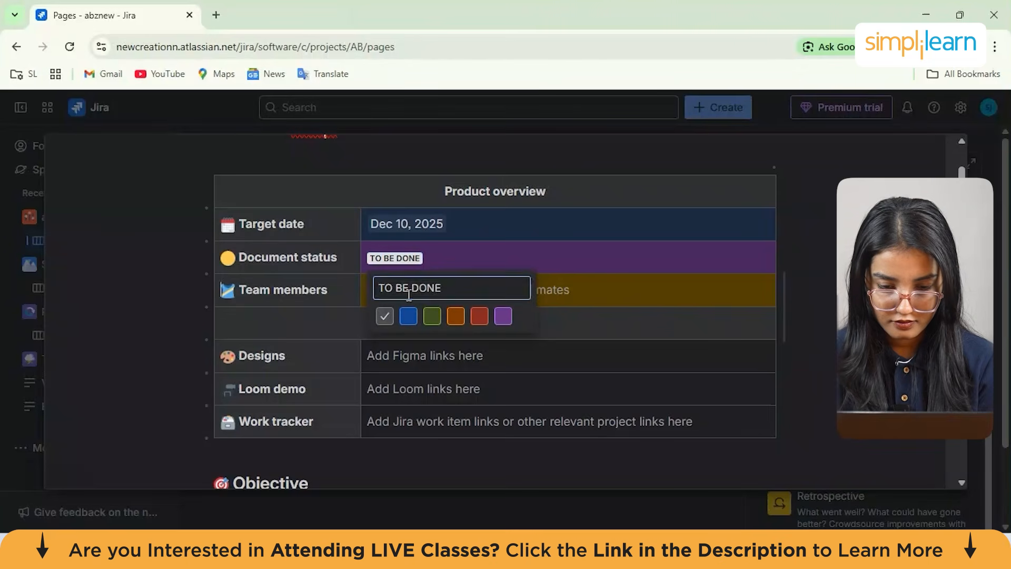
key("Return")
Have Rovo summarize the product overview table and insert the summary below it
scroll(449, 316, "down", 3)
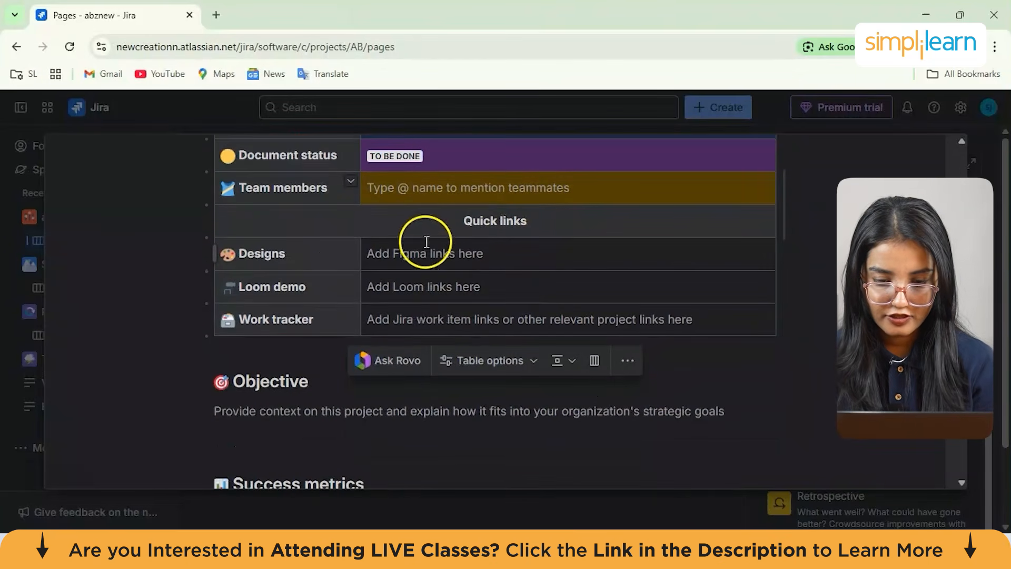
left_click(388, 226)
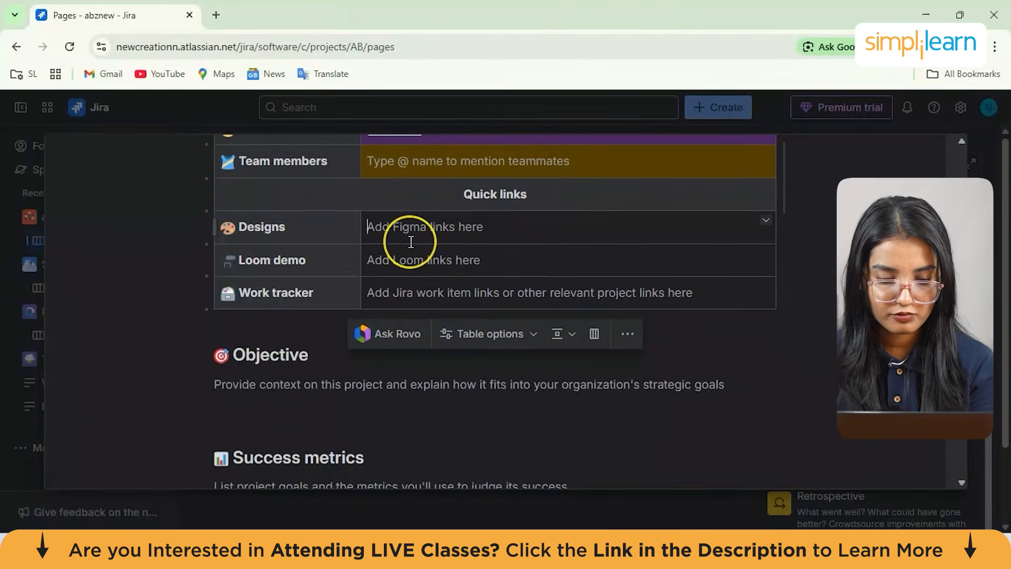
scroll(412, 231, "down", 2)
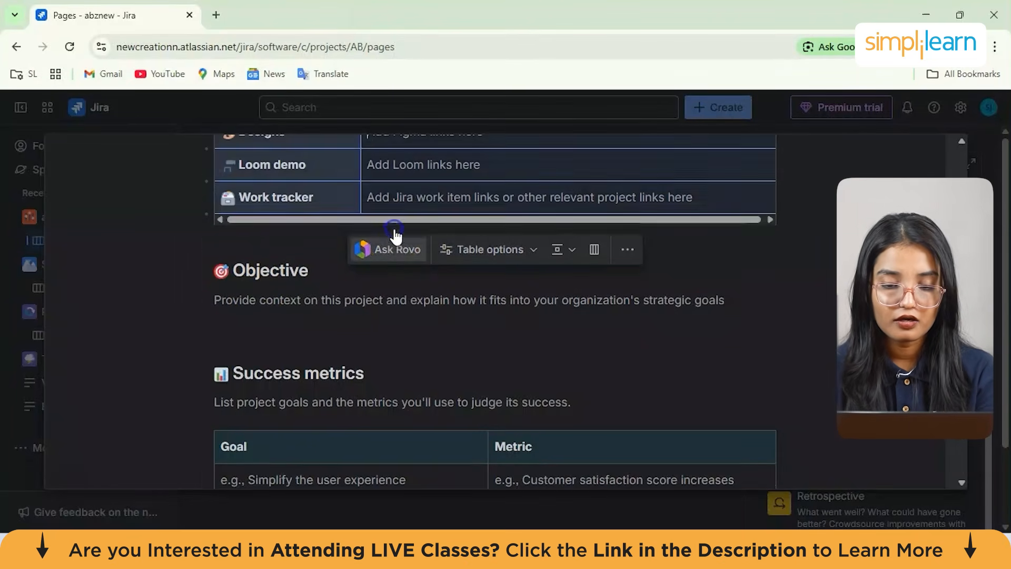
left_click(394, 238)
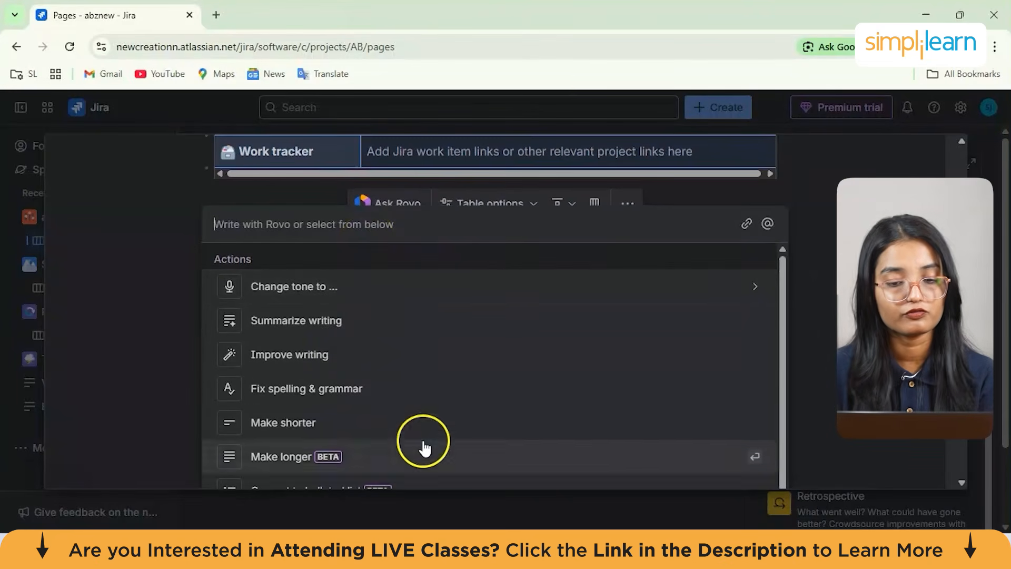
scroll(422, 416, "down", 2)
left_click(343, 345)
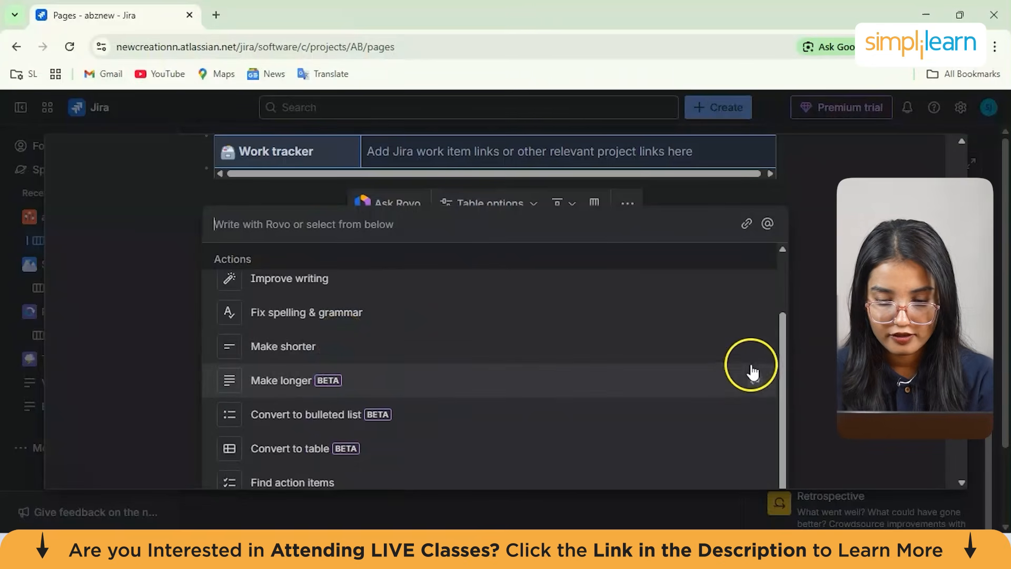
left_click_drag(782, 379, 782, 378)
scroll(774, 388, "up", 2)
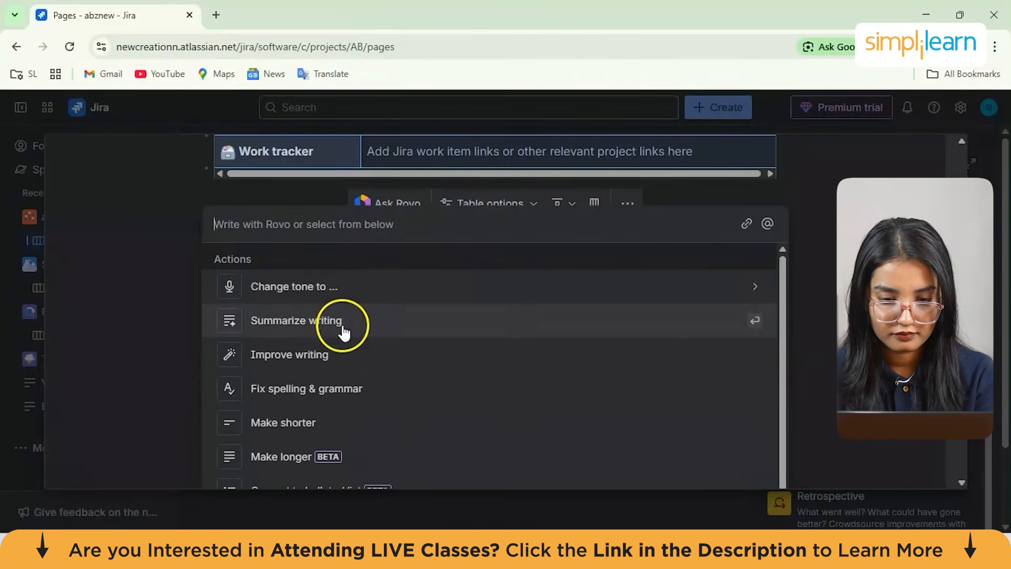
left_click(339, 326)
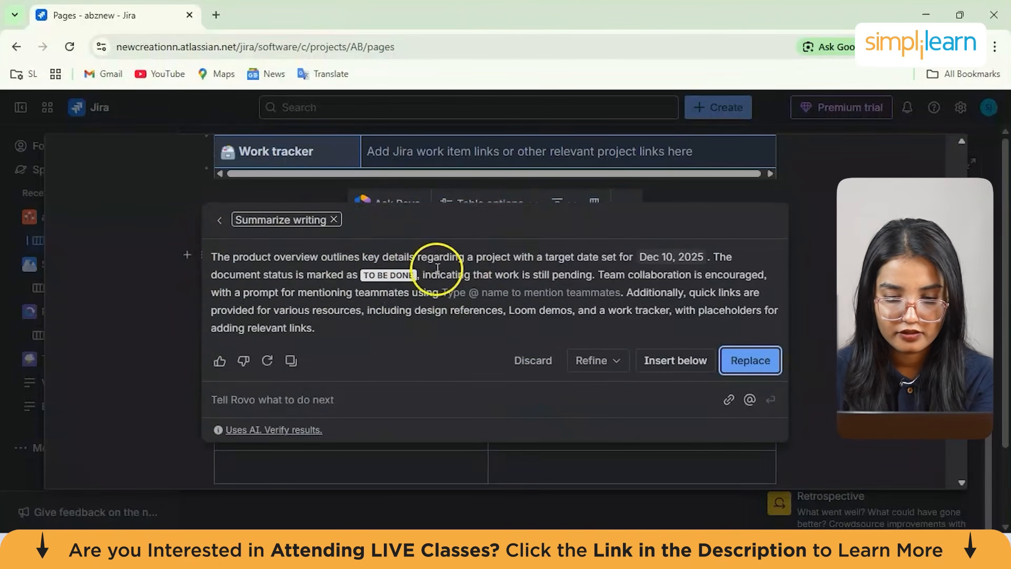
left_click(570, 270)
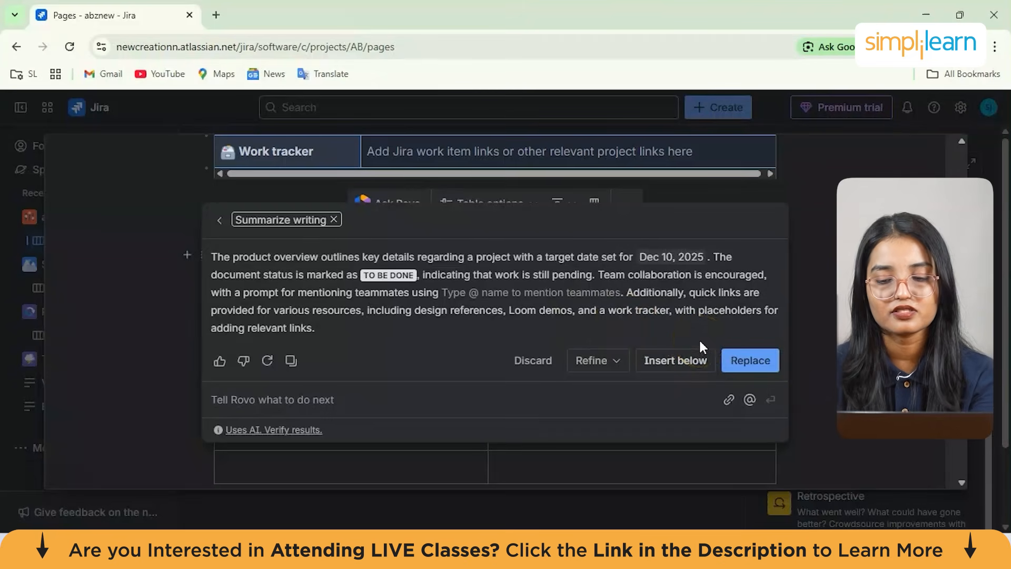
left_click(700, 369)
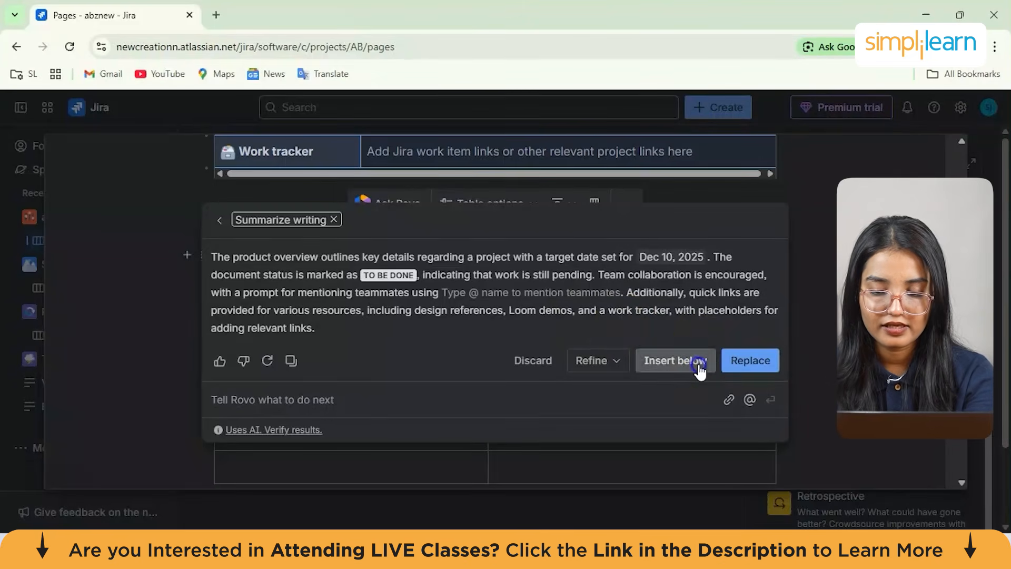
Drag the Objective heading to the top of the page into a two-column layout beside the Product overview table
scroll(667, 333, "down", 2)
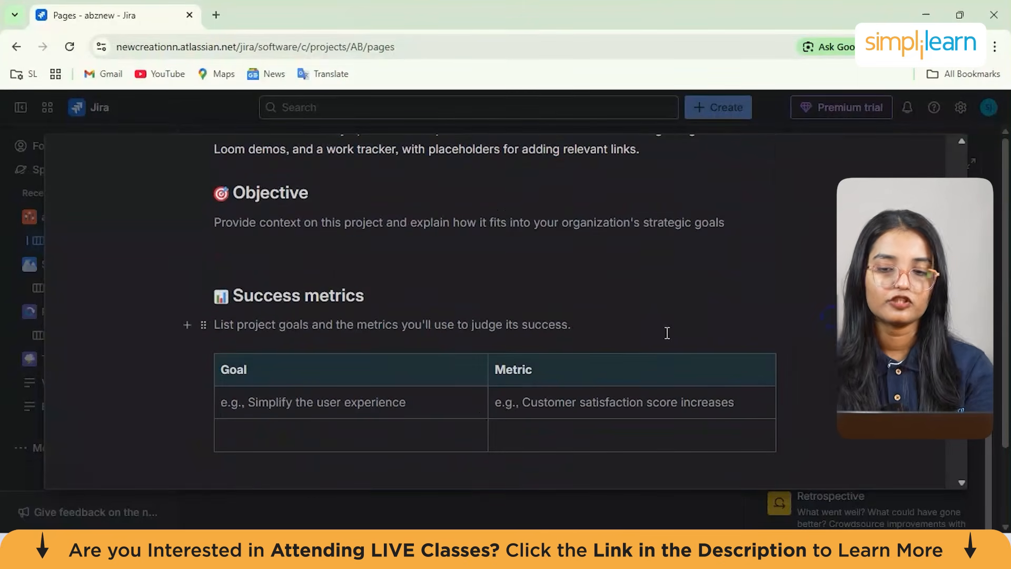
left_click(415, 227)
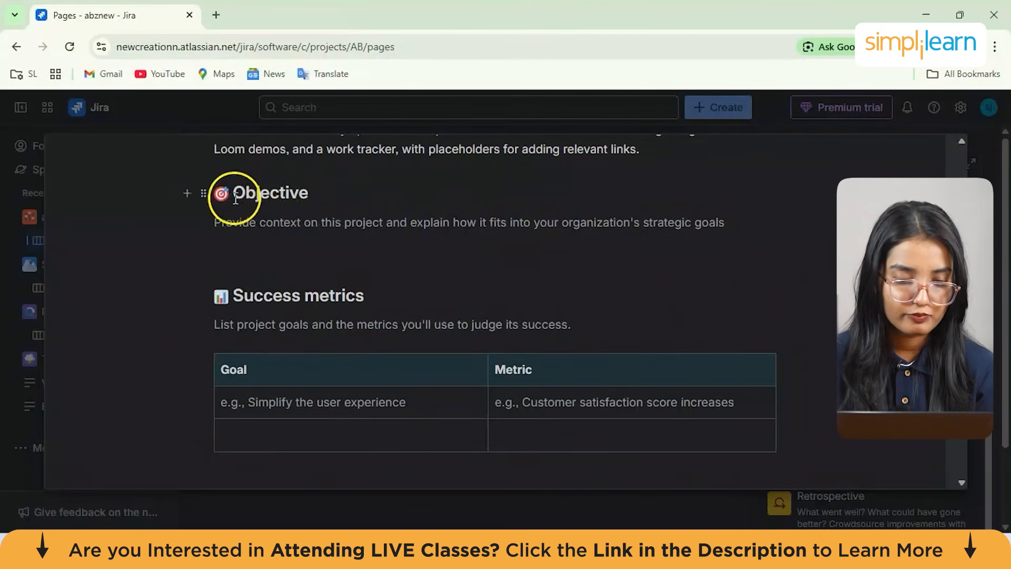
scroll(250, 242, "up", 2)
left_click(289, 302)
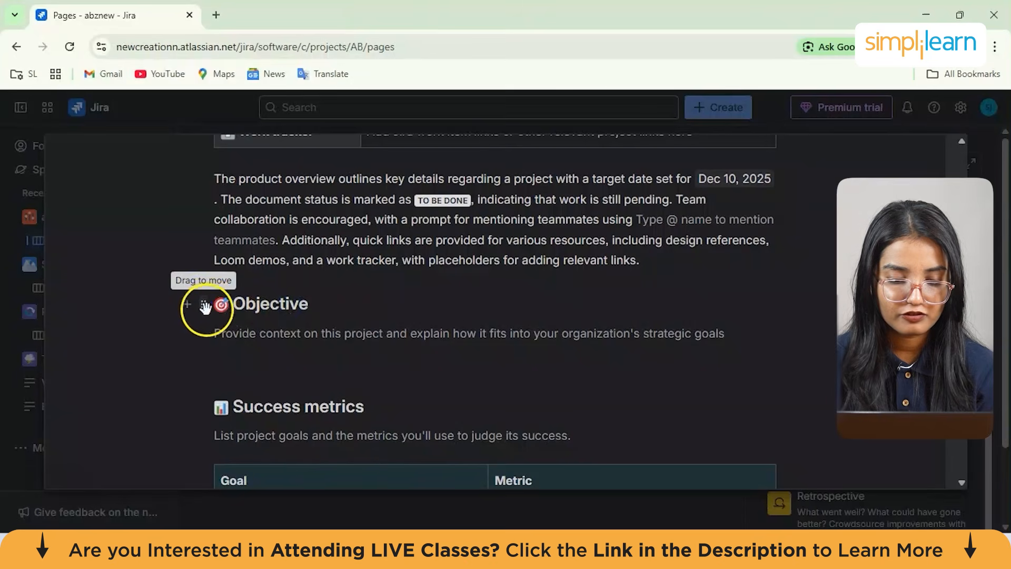
left_click_drag(209, 304, 218, 191)
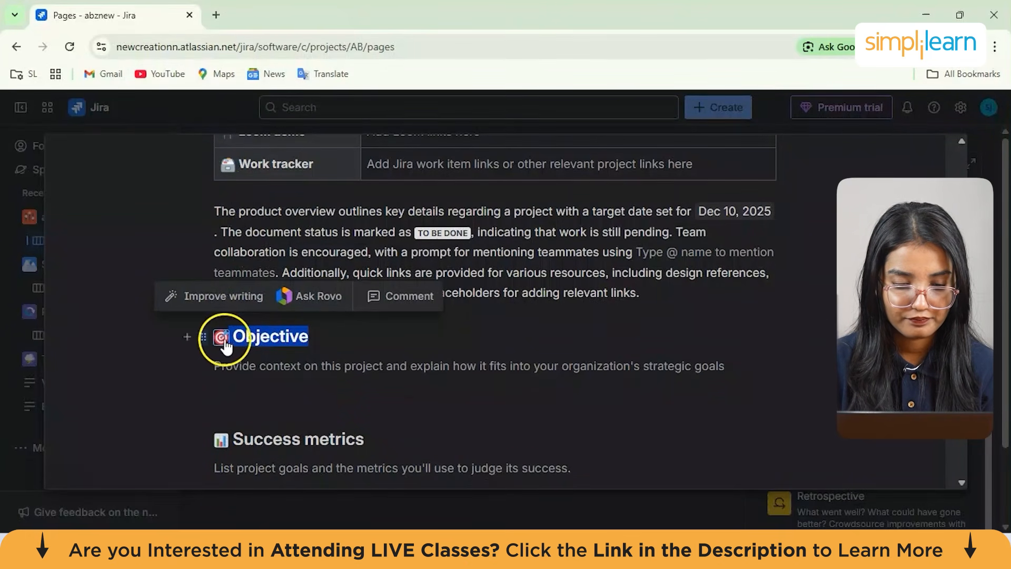
left_click_drag(204, 337, 195, 193)
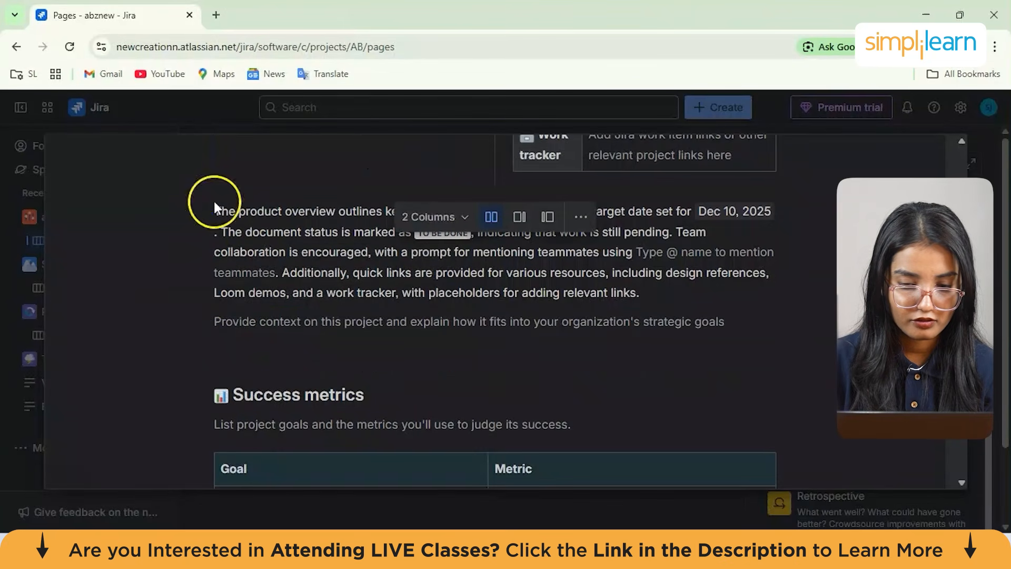
Delete the Objective heading from the layout's left column
scroll(332, 293, "up", 5)
scroll(332, 293, "up", 2)
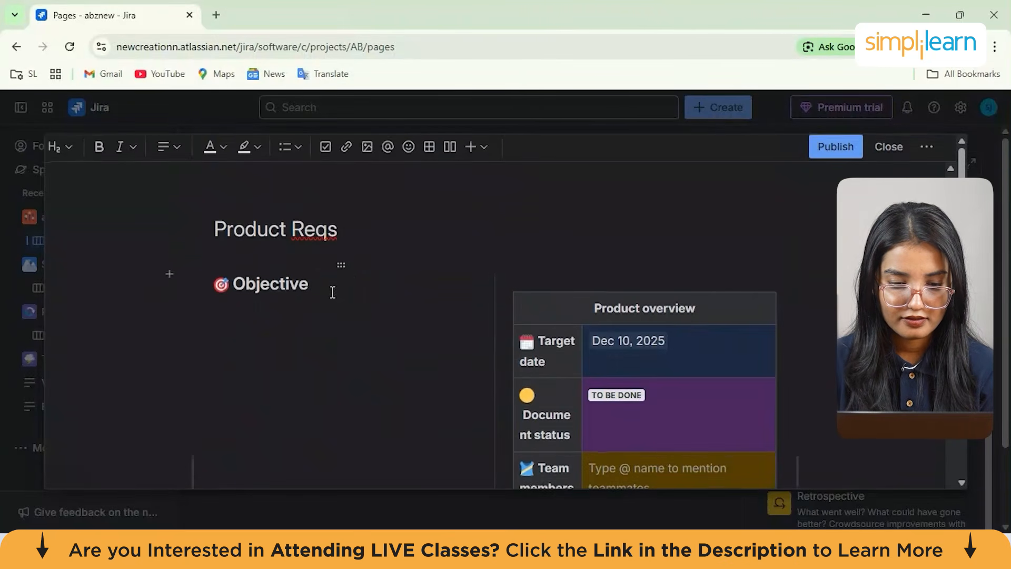
mouse_move(209, 283)
left_mouse_down()
mouse_move(225, 383)
mouse_move(215, 283)
left_mouse_up()
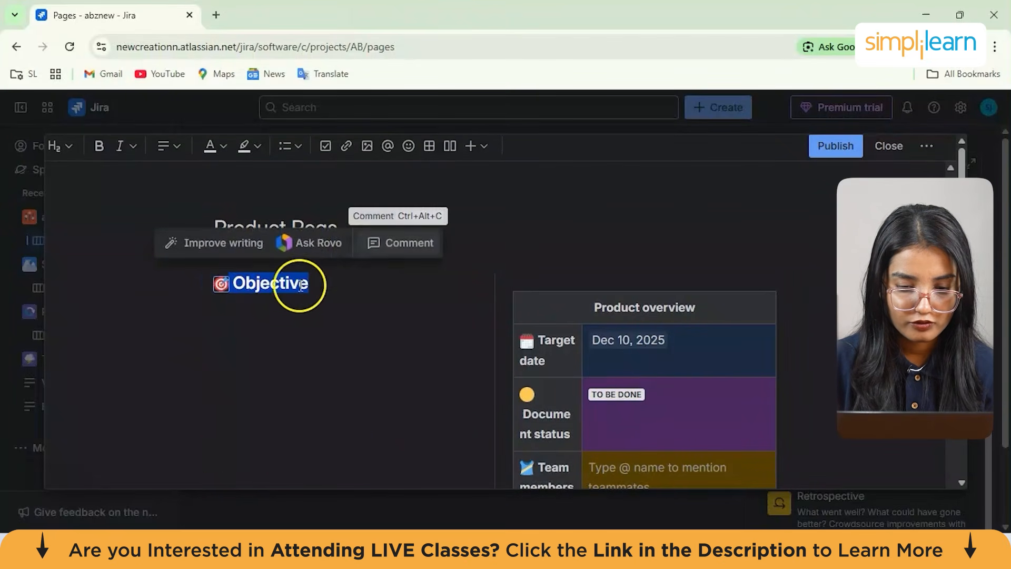
left_click(278, 286)
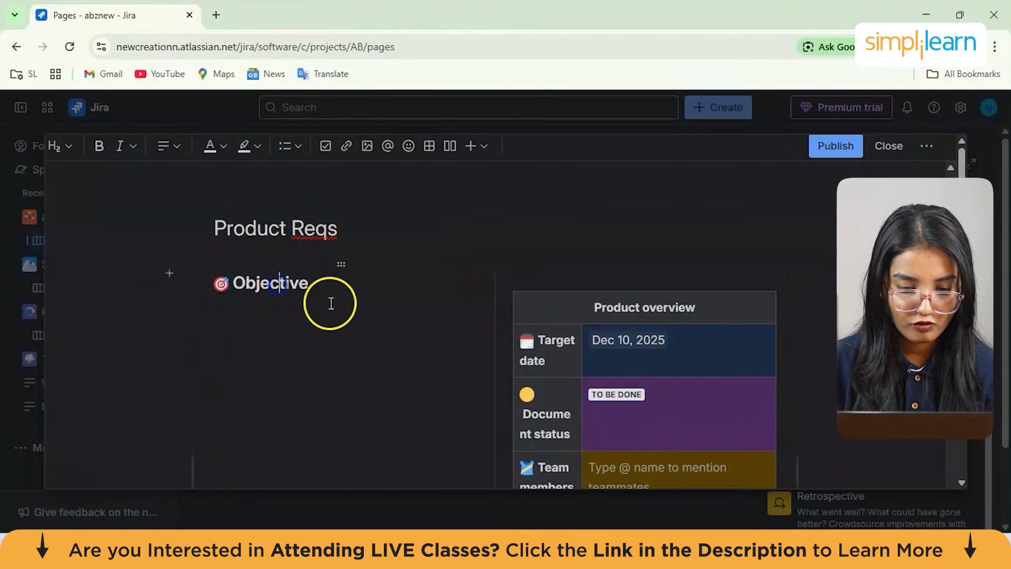
left_click(347, 268)
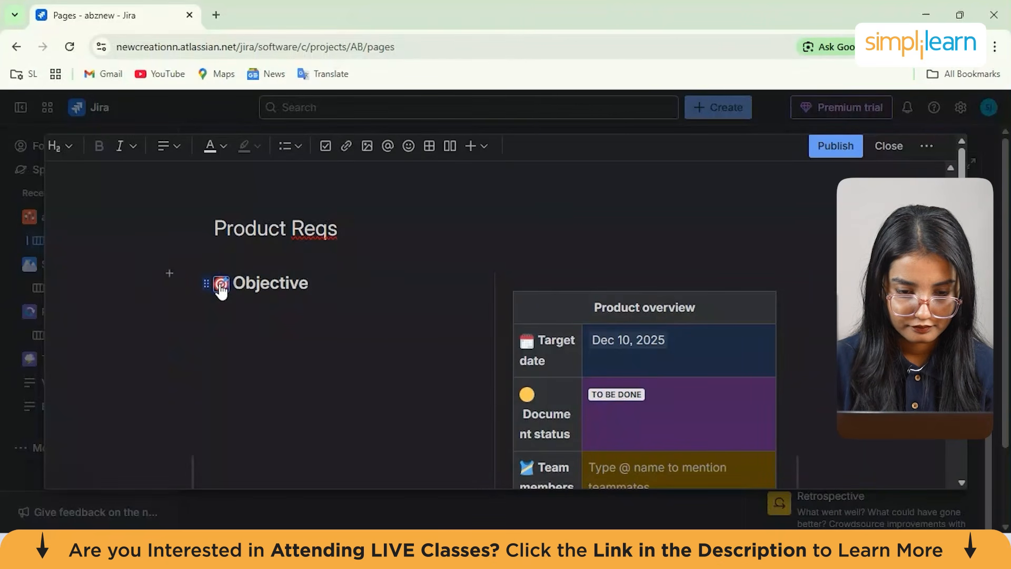
triple_click(248, 280)
key("BackSpace")
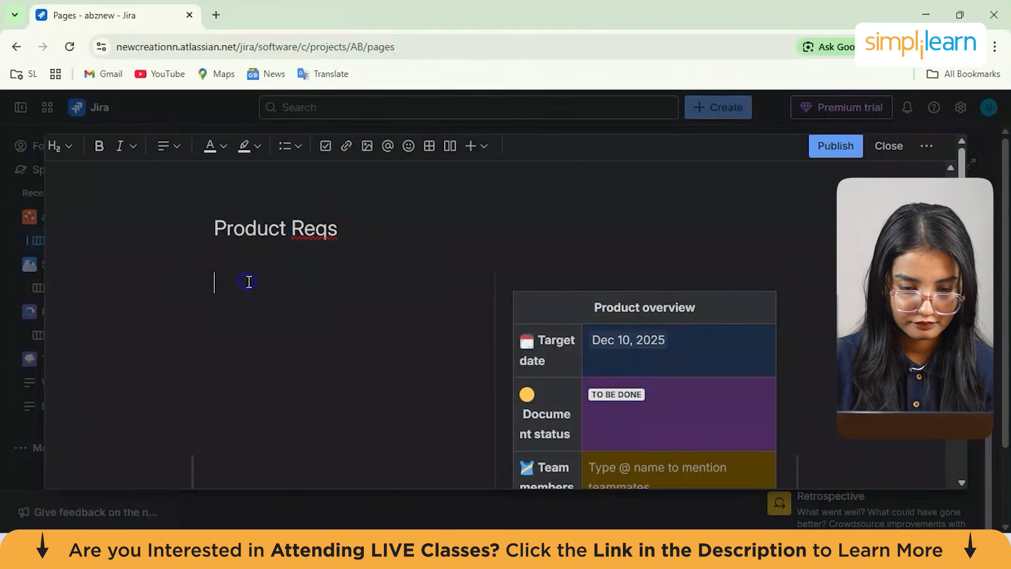
Insert a new three-column table below the Open questions table
scroll(409, 276, "down", 8)
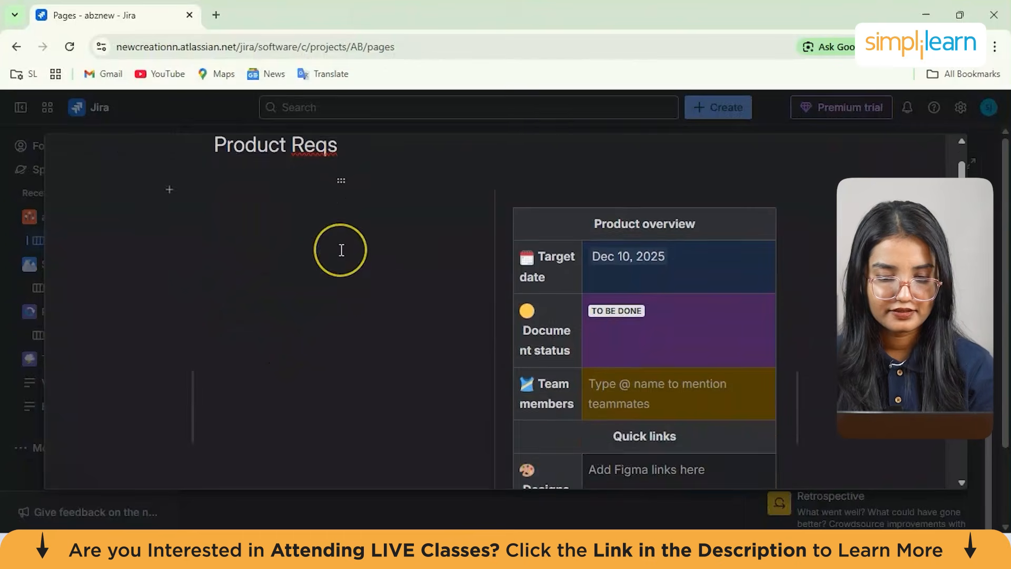
scroll(341, 249, "down", 10)
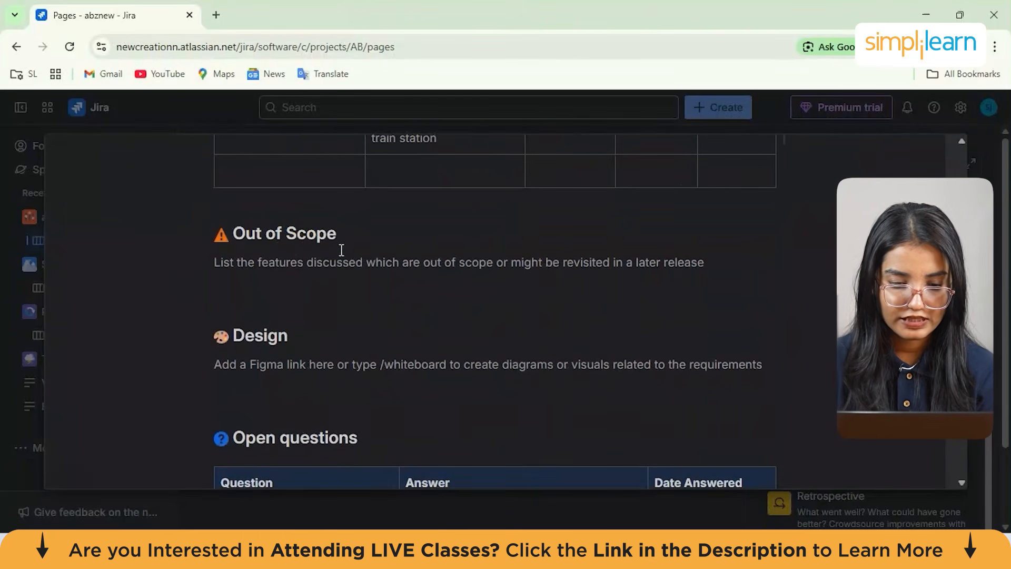
scroll(292, 269, "down", 5)
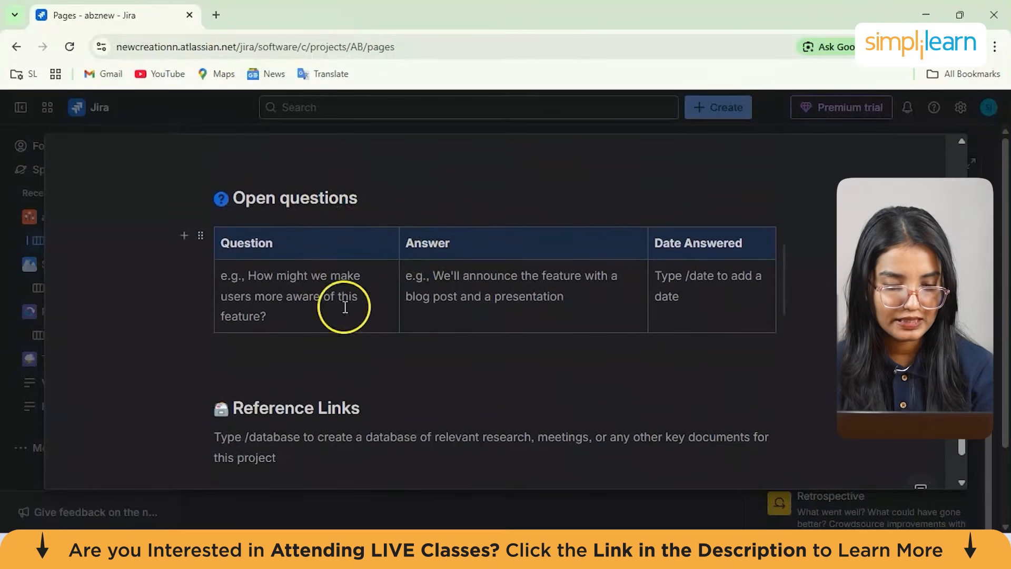
left_click(259, 241)
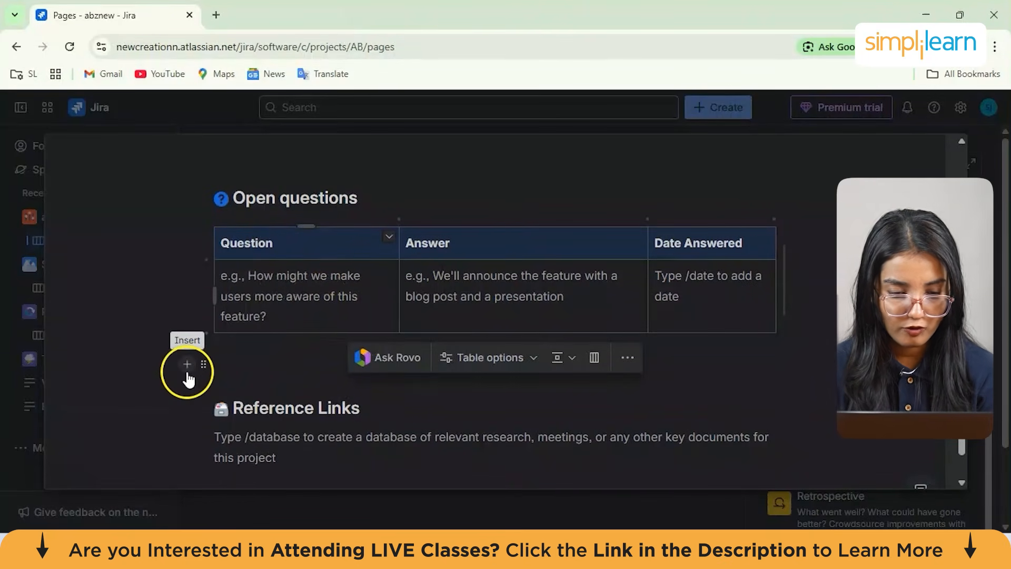
left_click(187, 364)
scroll(282, 289, "down", 1)
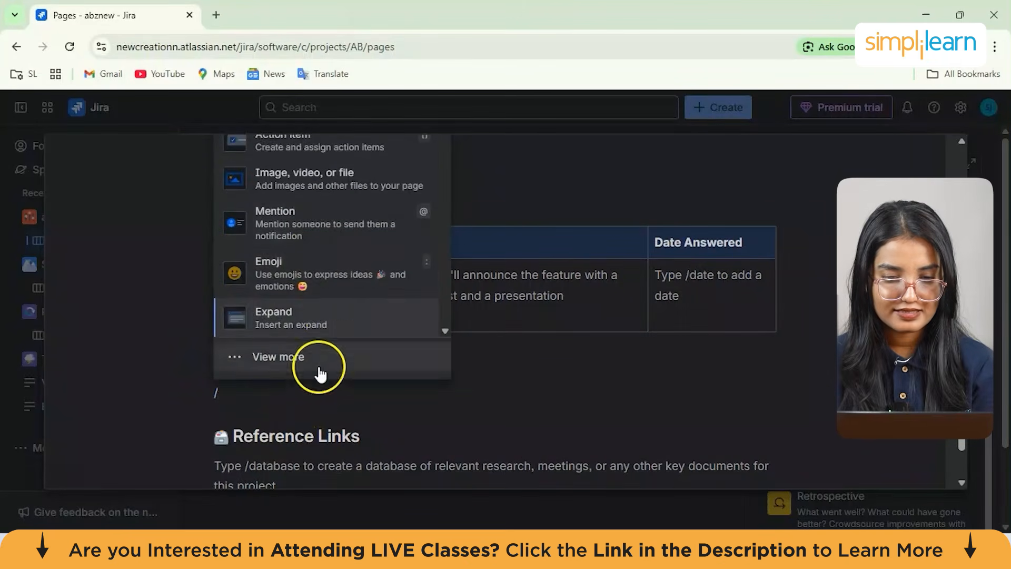
type("TA")
key("BackSpace")
key("BackSpace")
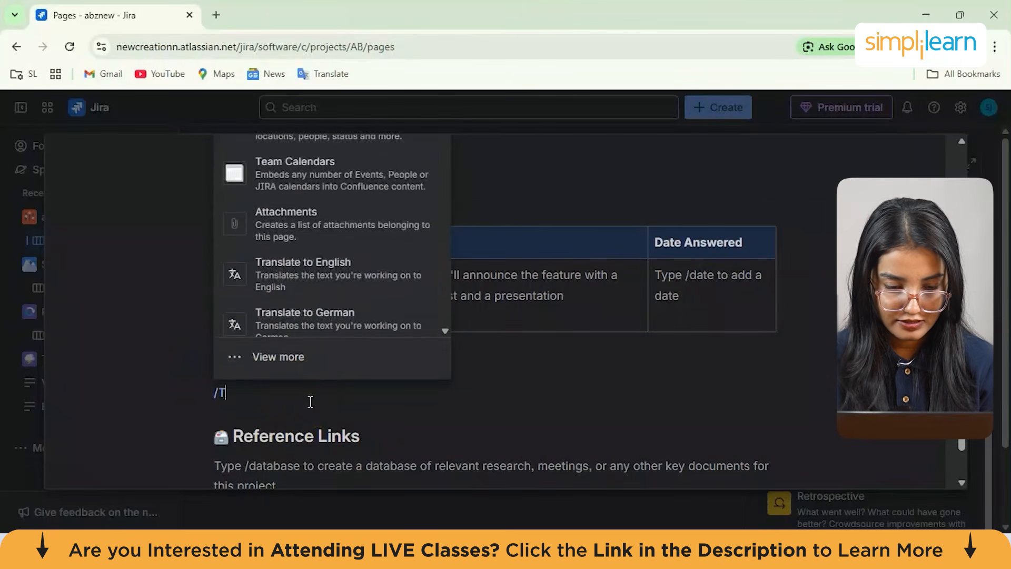
type("tab")
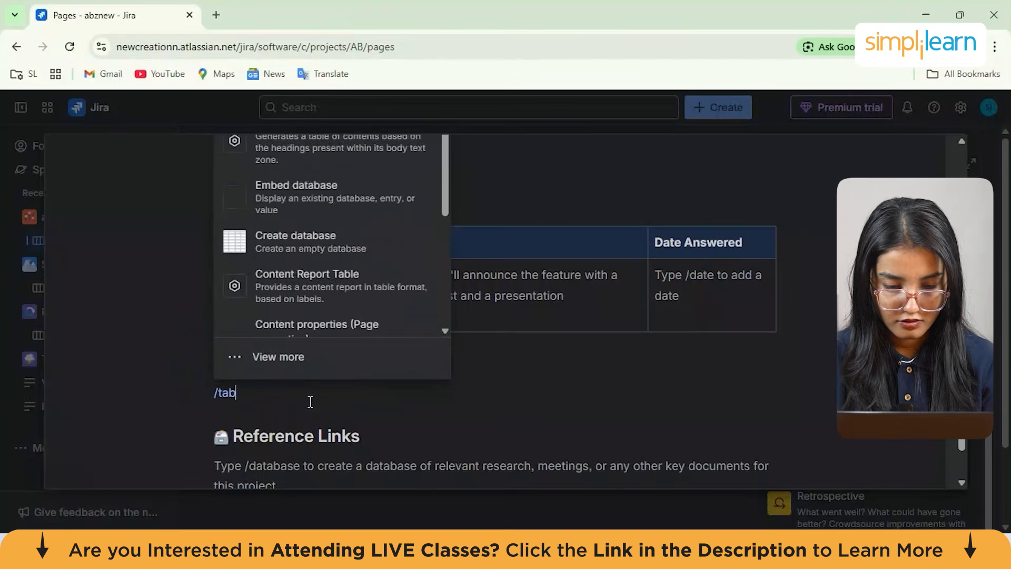
scroll(311, 227, "up", 5)
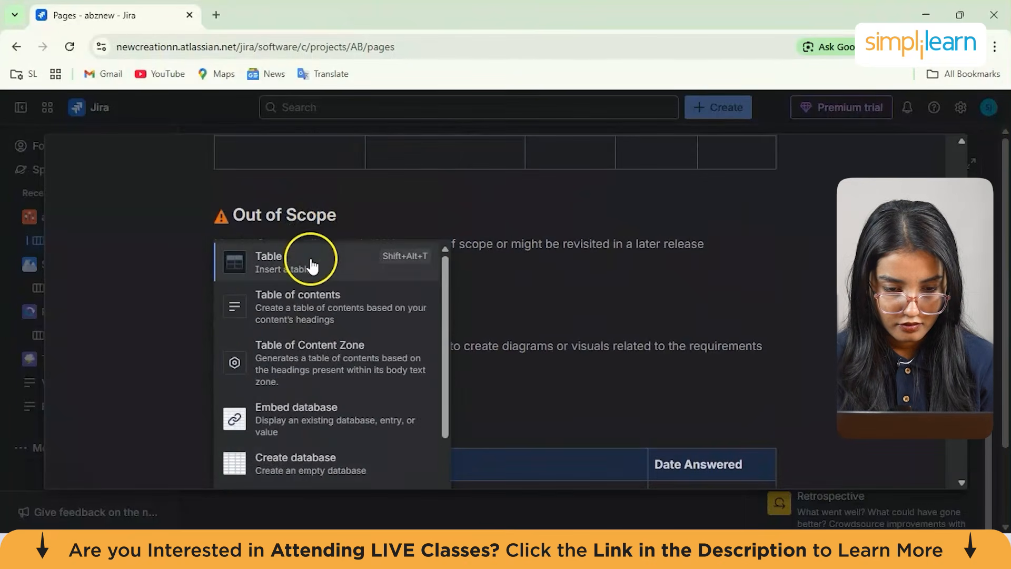
left_click(312, 268)
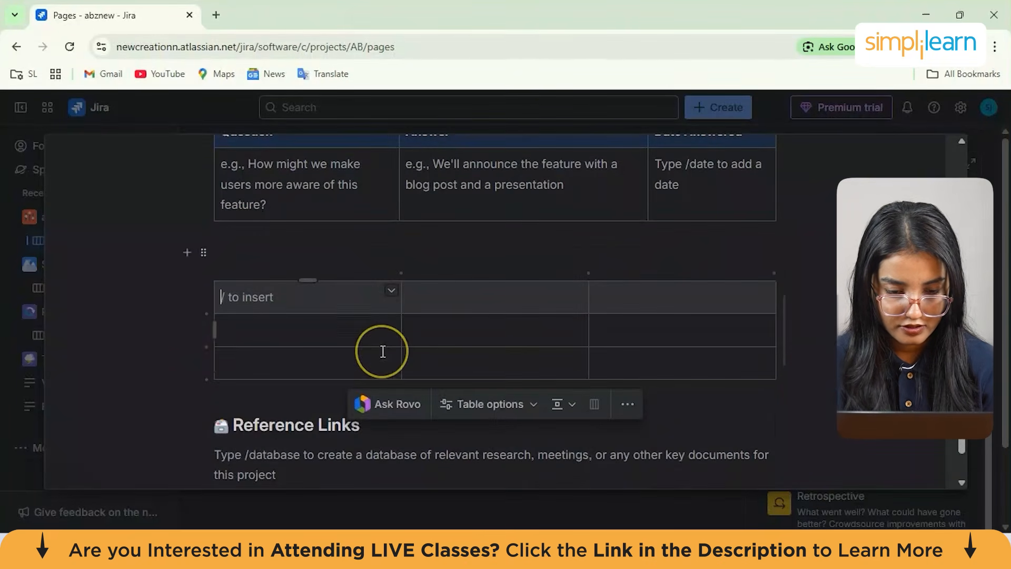
Enter the new table's headers as item, due date and assignee
scroll(383, 351, "up", 2)
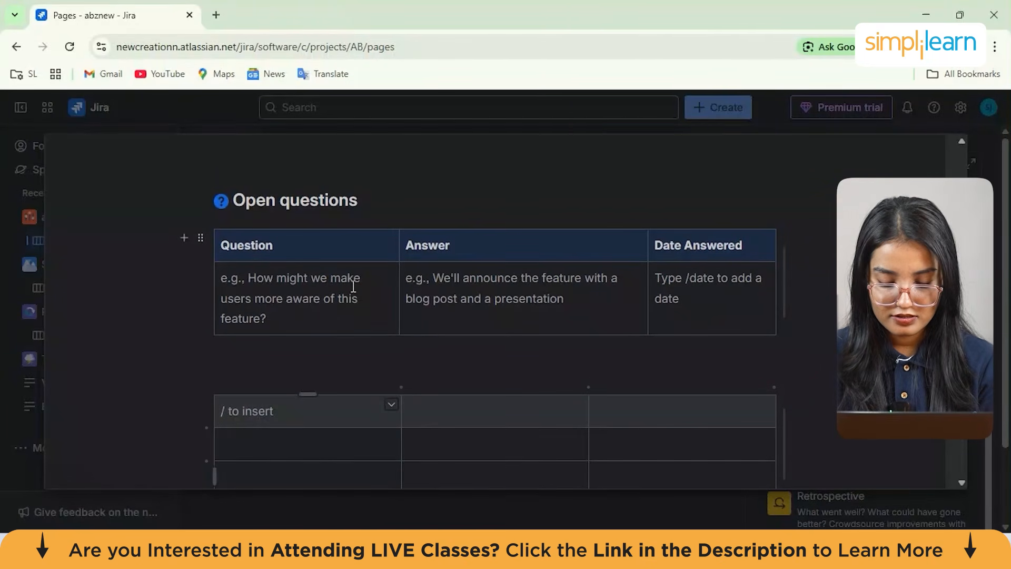
type("item")
left_click(442, 404)
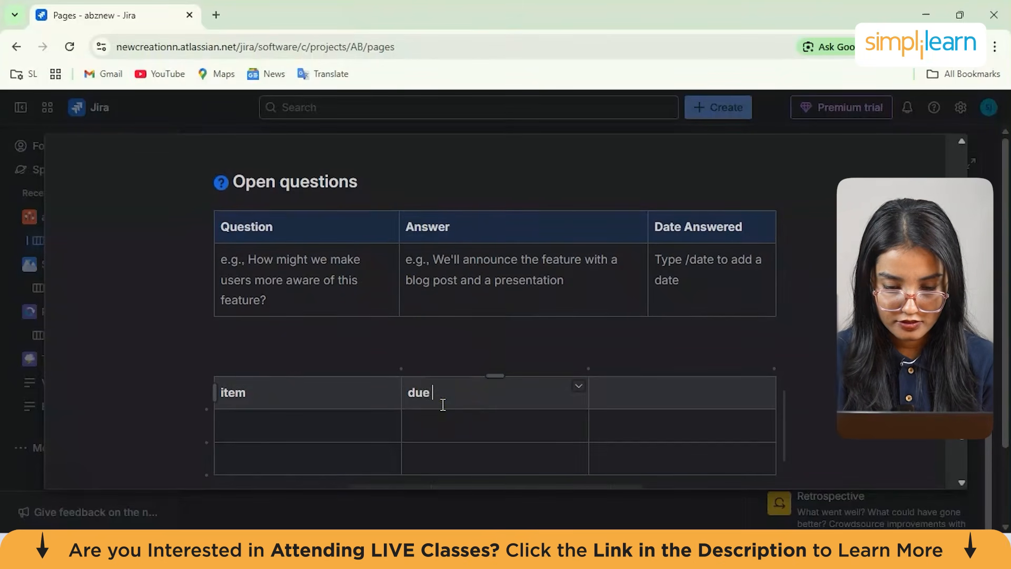
left_click(635, 399)
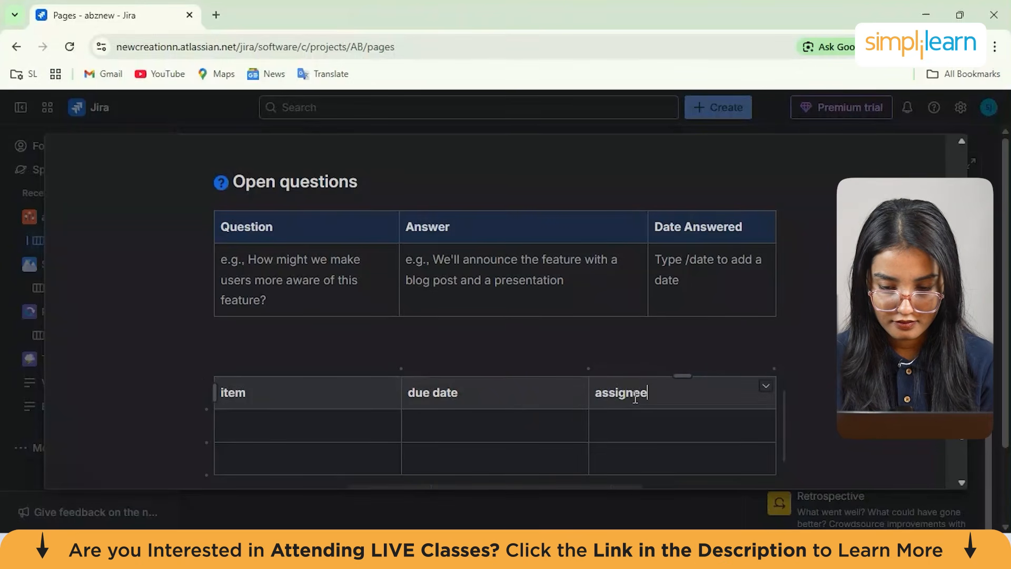
Add the items abz and ipo in the table's first column
scroll(635, 399, "down", 3)
left_click(239, 298)
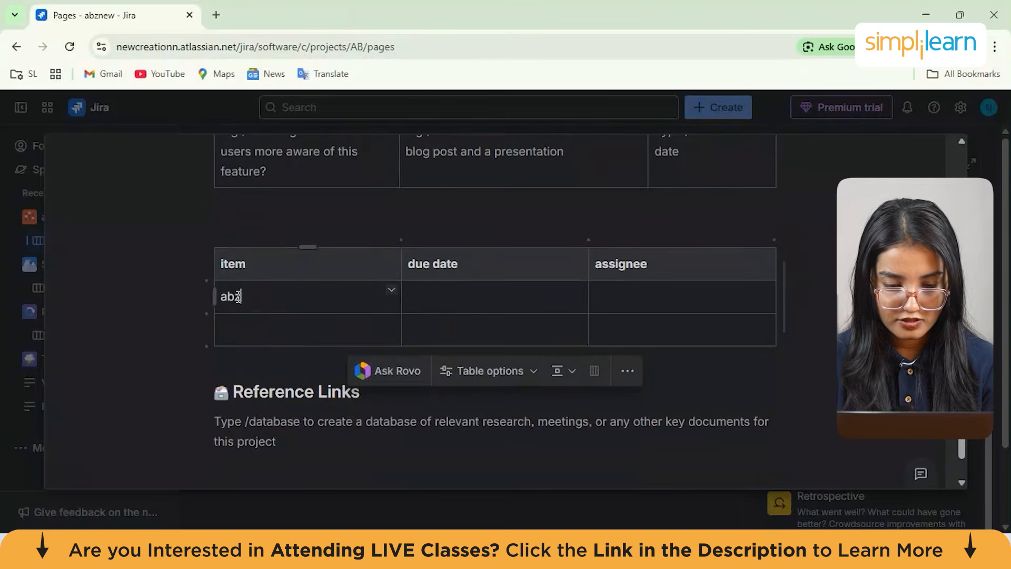
left_click(232, 338)
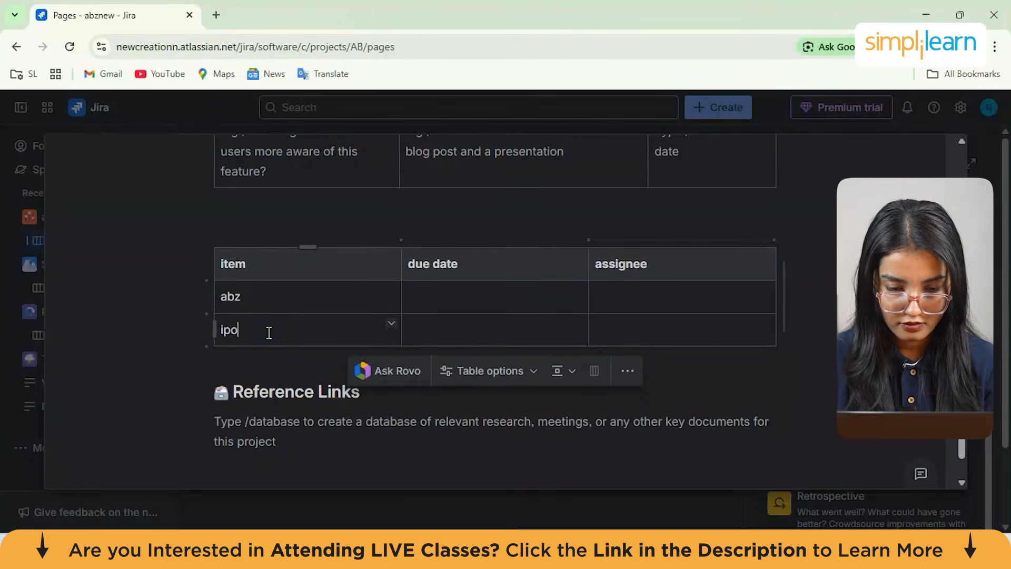
Set the due date for abz to 10th December, inserted as a date
left_click(474, 298)
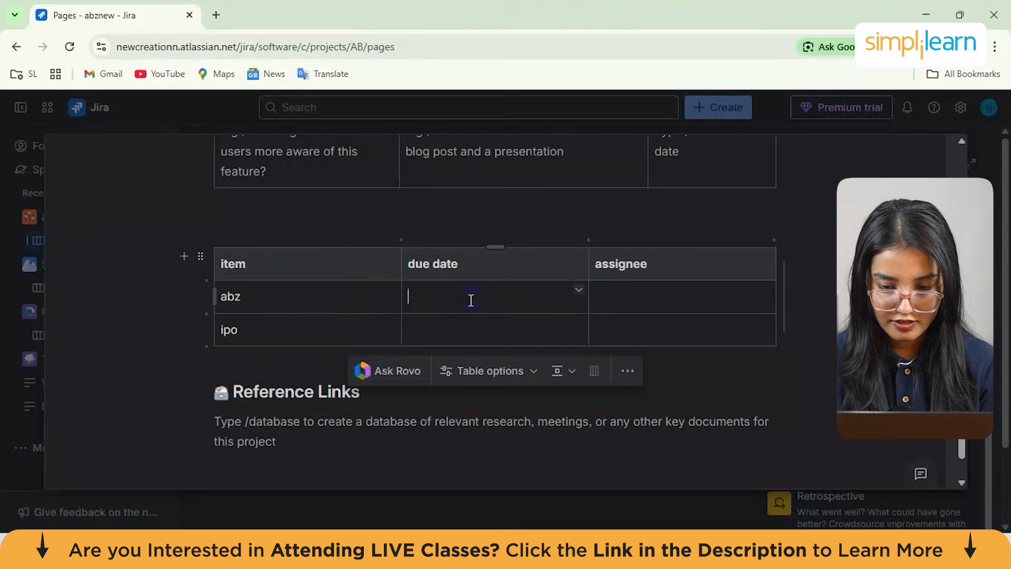
left_click(578, 291)
left_click(481, 302)
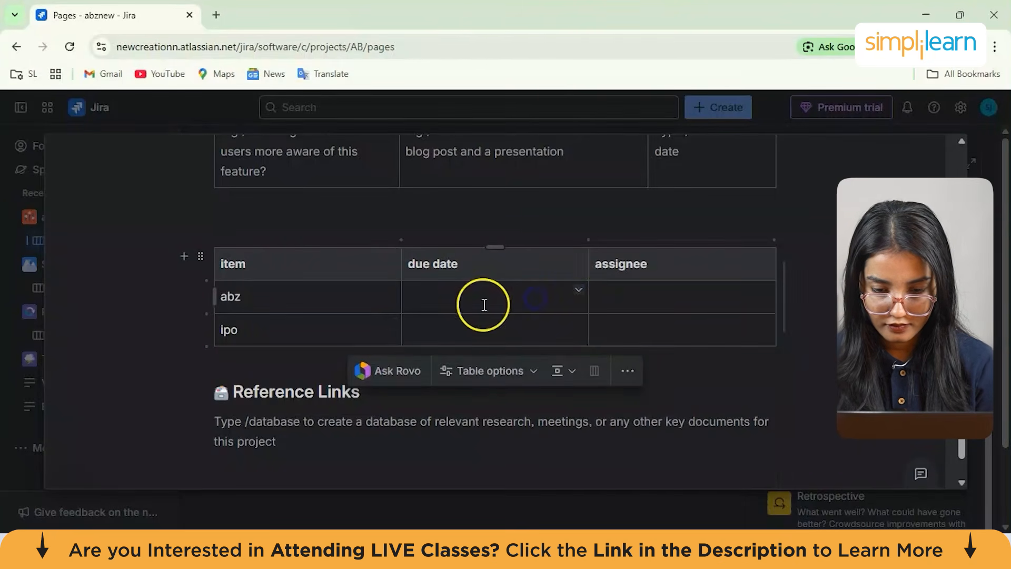
type("10th december")
Mention a teammate as the assignee for abz
left_click(464, 325)
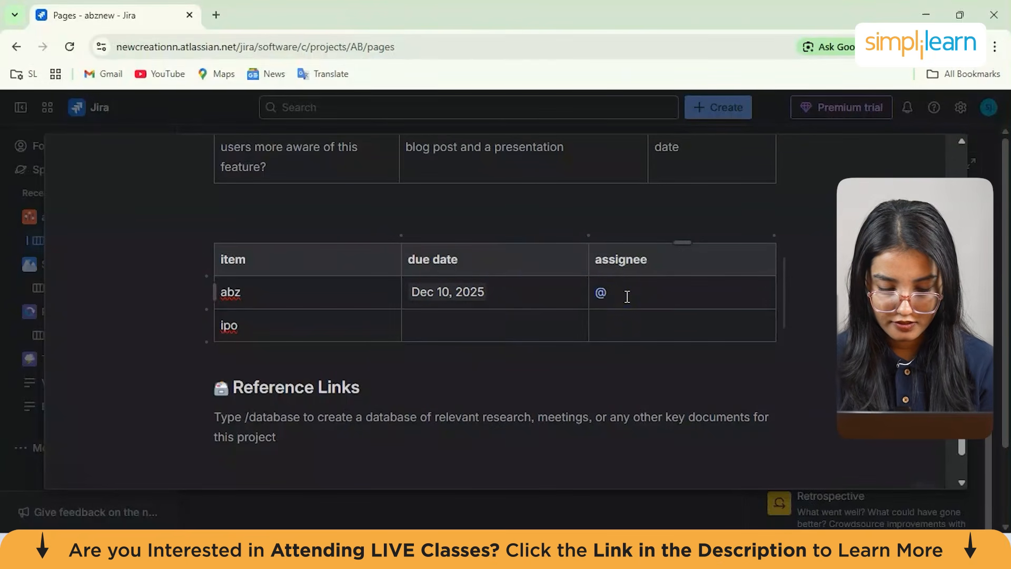
type("sh")
left_click(629, 317)
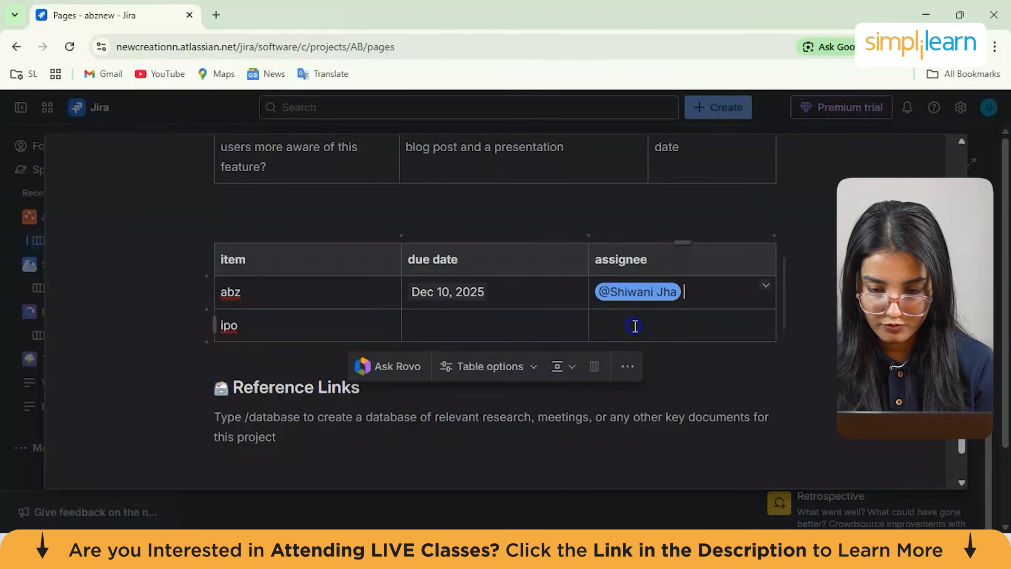
Publish the Product Reqs page
left_click(430, 328)
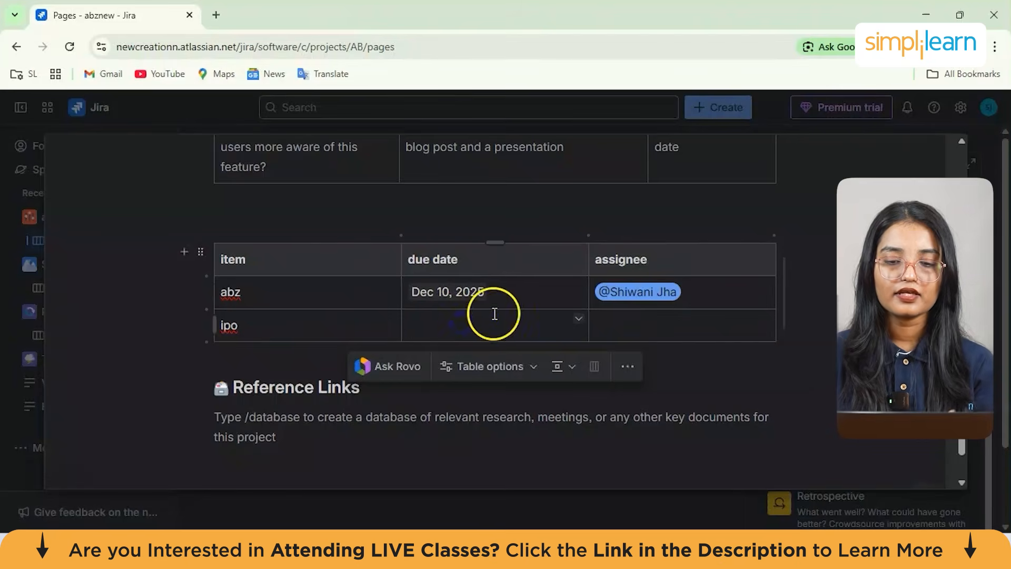
scroll(379, 290, "down", 3)
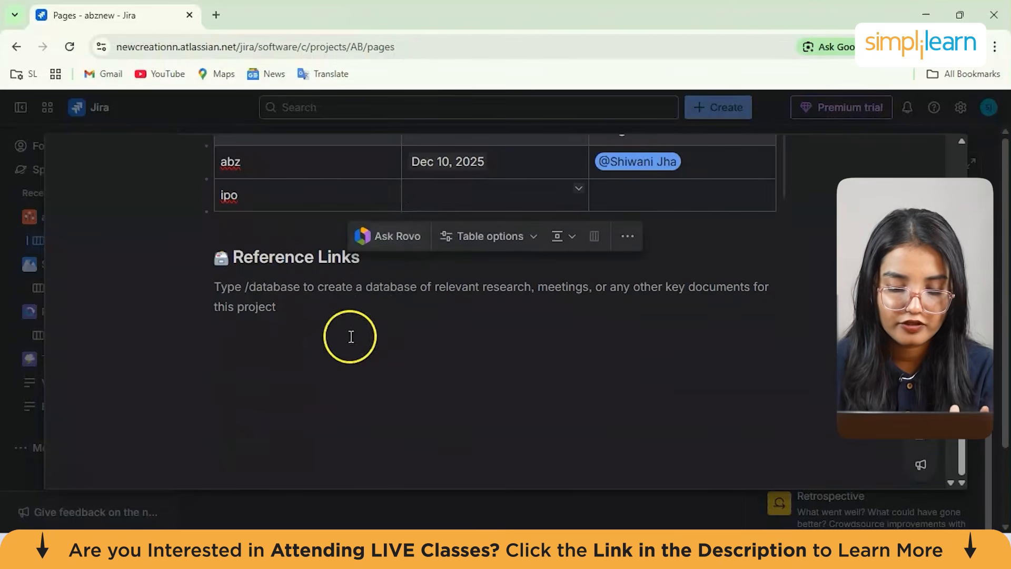
left_click(287, 285)
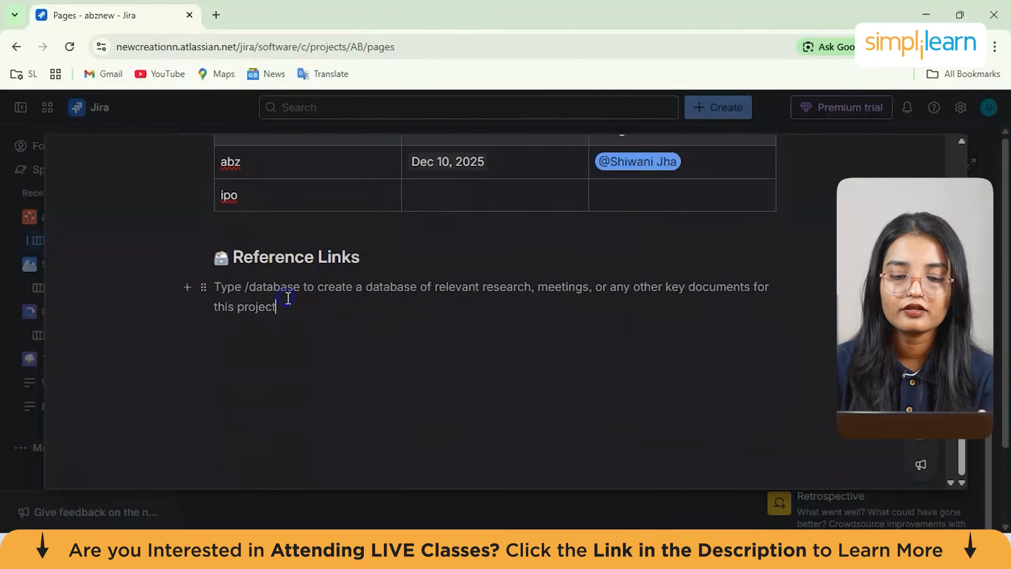
scroll(288, 297, "up", 15)
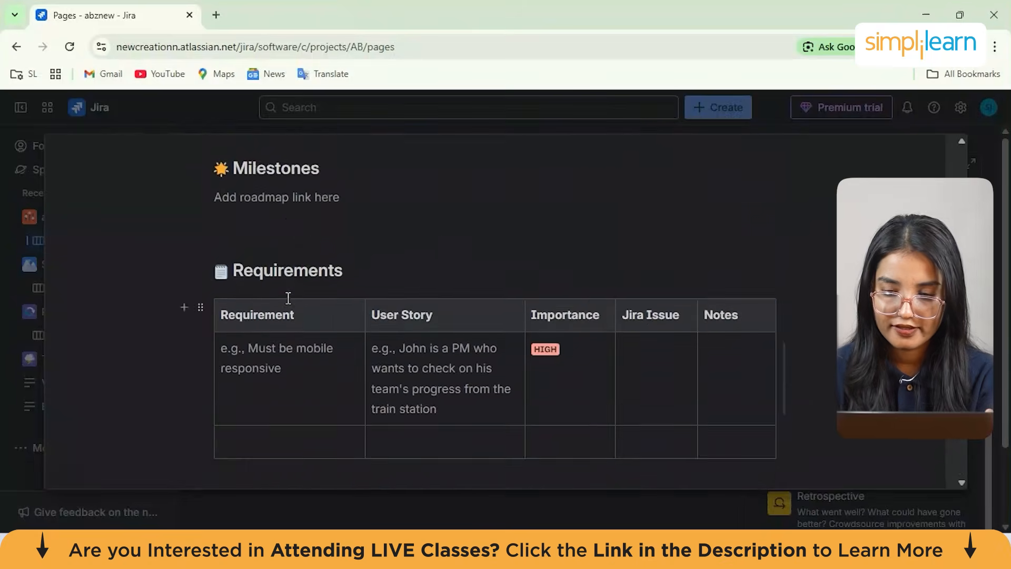
left_click(616, 301)
scroll(553, 300, "down", 15)
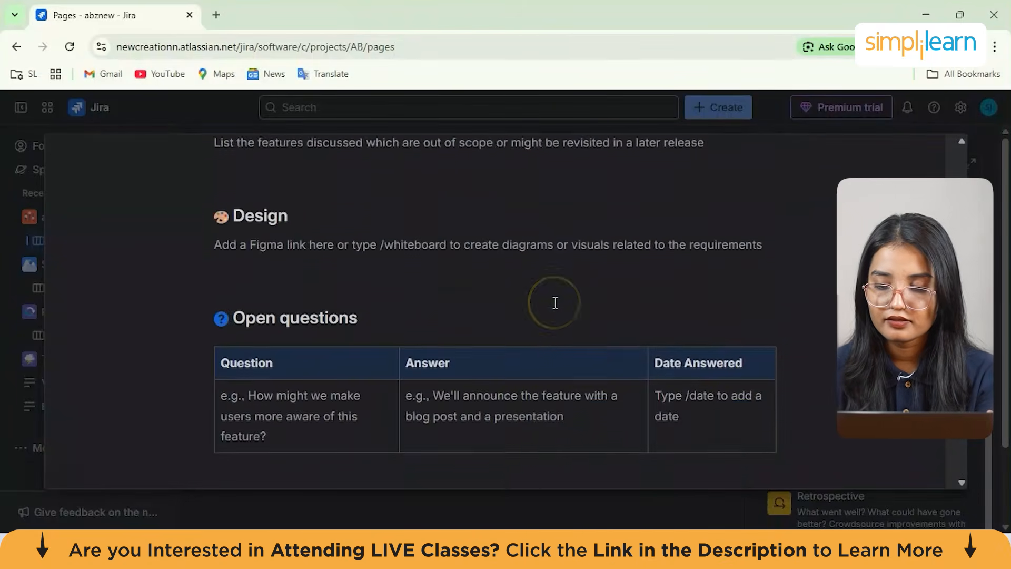
scroll(556, 303, "up", 12)
scroll(556, 303, "up", 6)
left_click(852, 128)
left_click(851, 149)
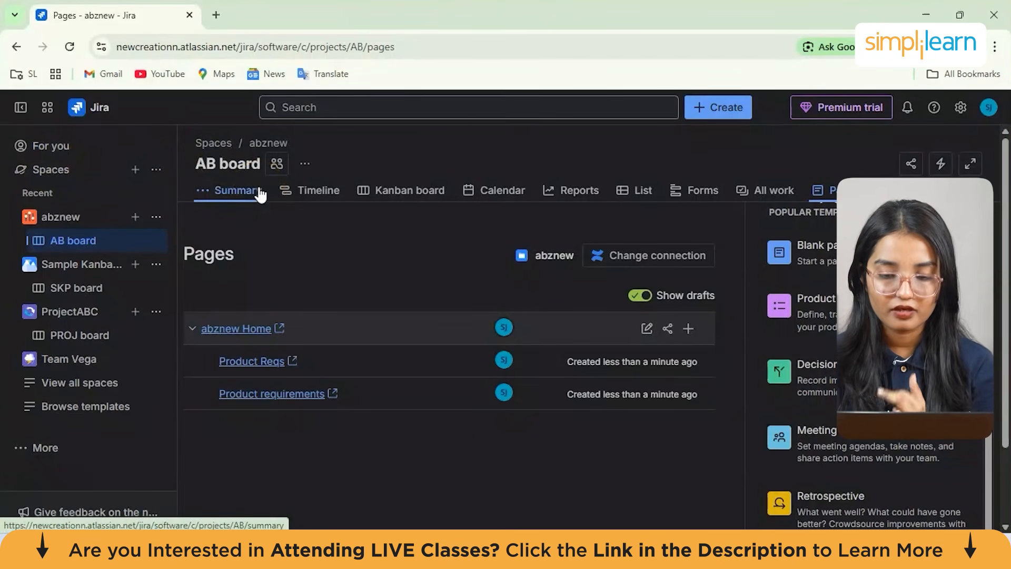
Open the AB board's Kanban board
left_click(445, 193)
left_click(404, 196)
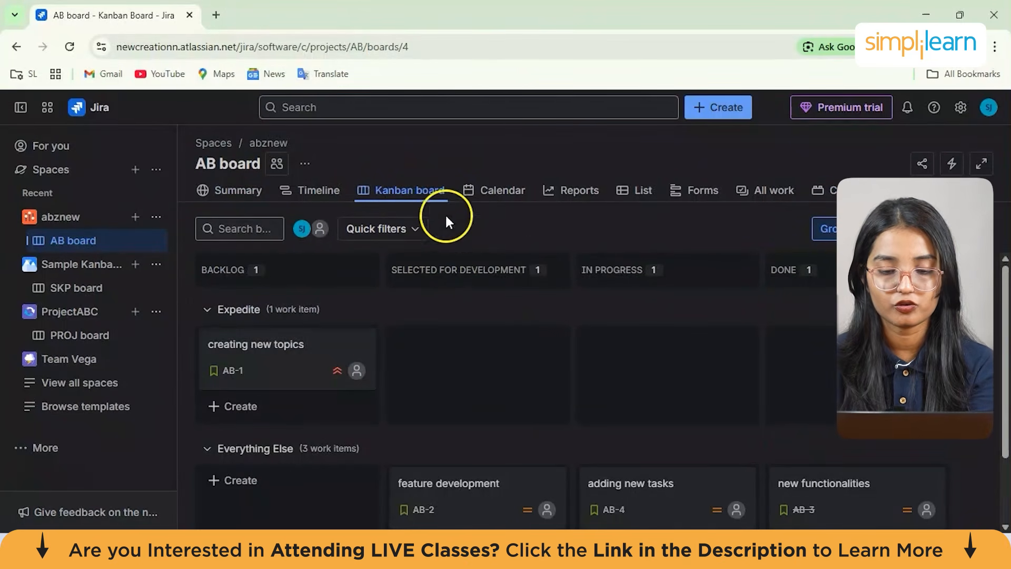
Start creating a new work item for the AB board in the full creation dialog
mouse_move(476, 334)
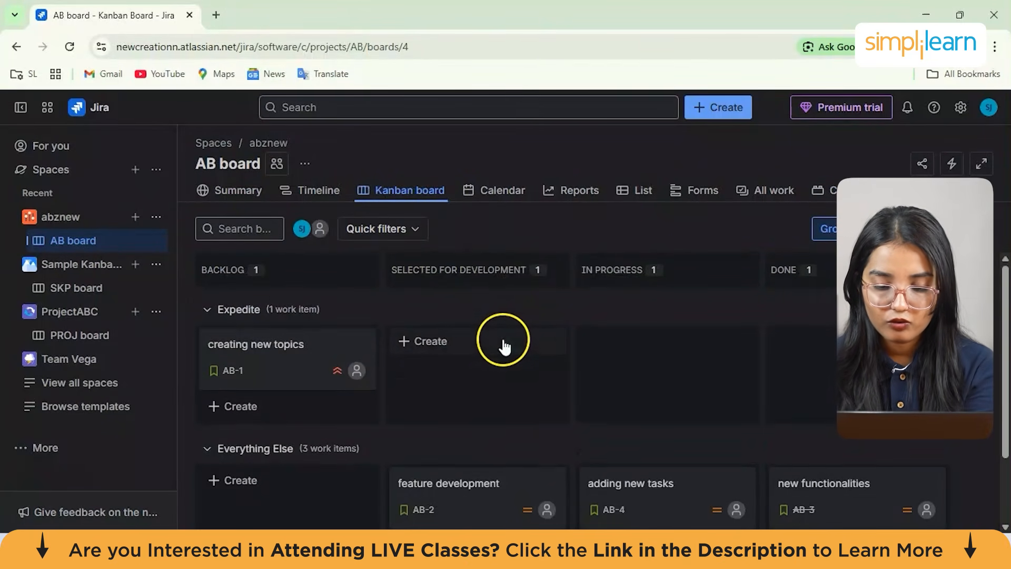
left_click(474, 348)
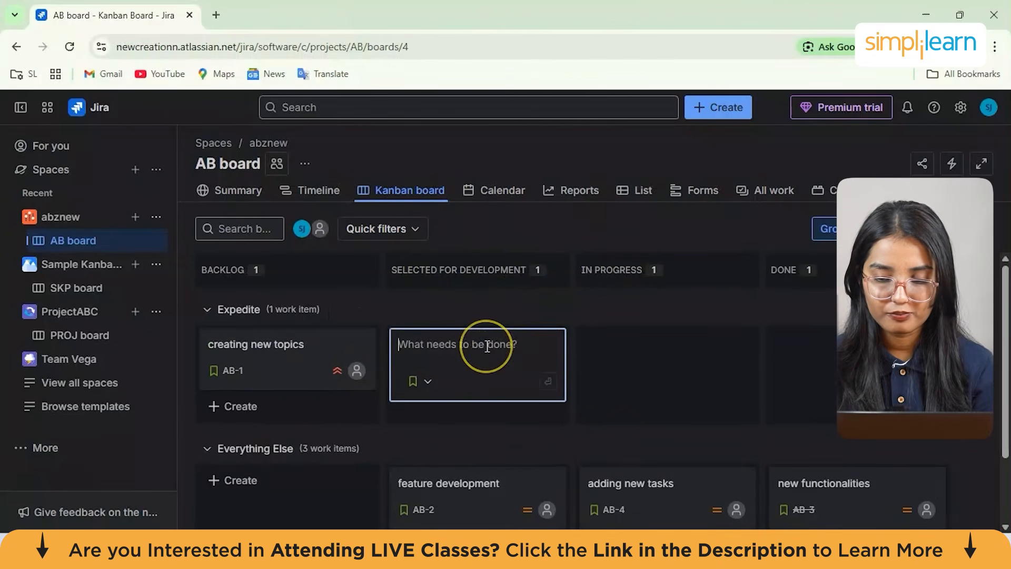
left_click(720, 106)
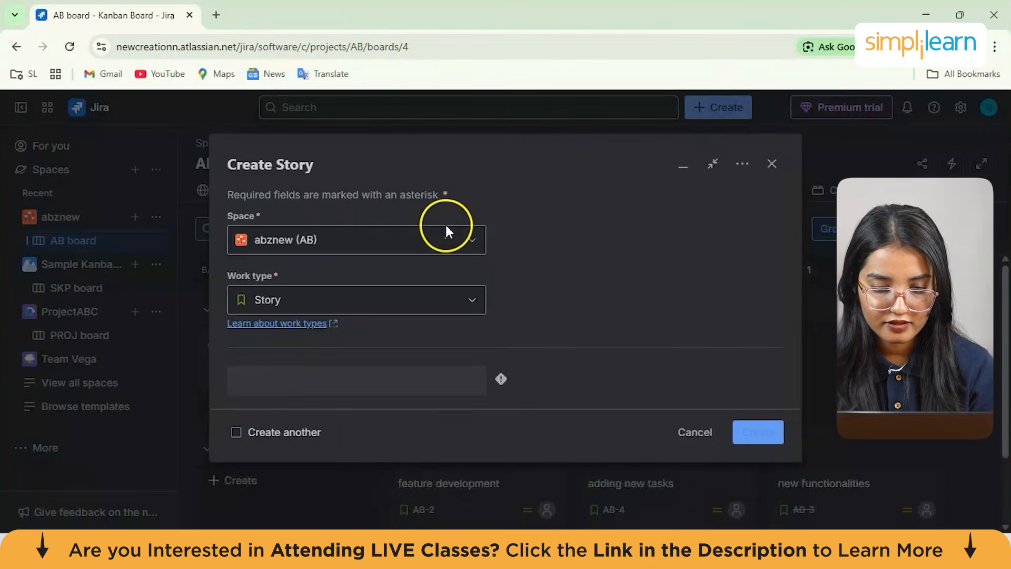
Enter the summary "bug needs to be fixed" for the new story
scroll(416, 238, "down", 3)
left_click(383, 316)
scroll(383, 318, "down", 1)
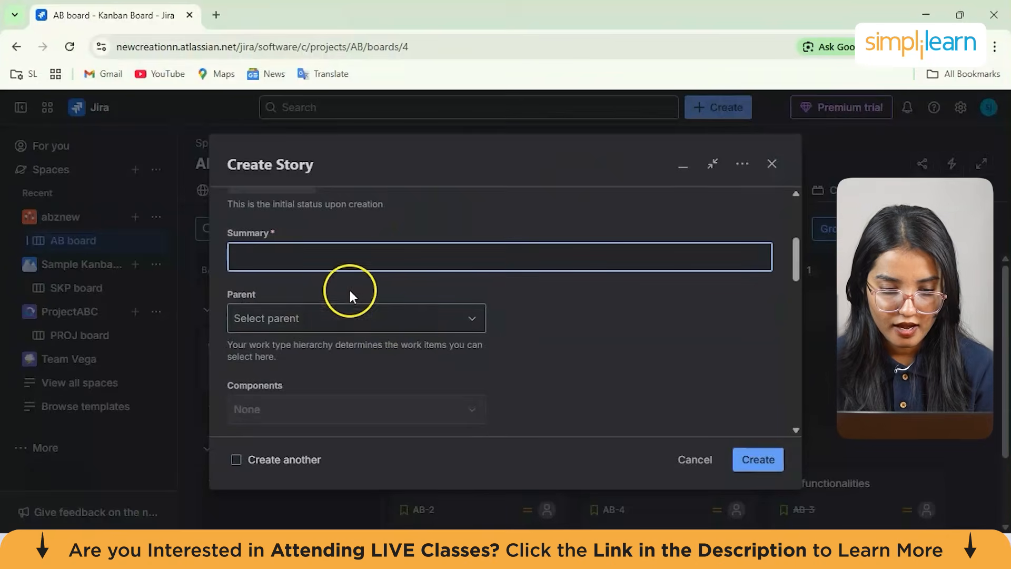
left_click(316, 269)
type("ne")
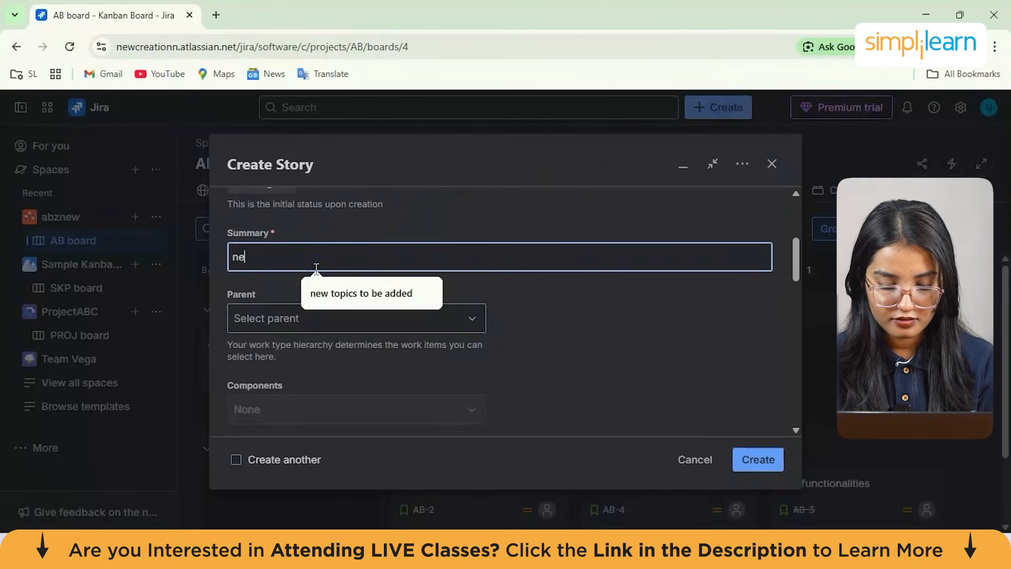
key("BackSpace")
key("BackSpace")
type("bug needs to be f")
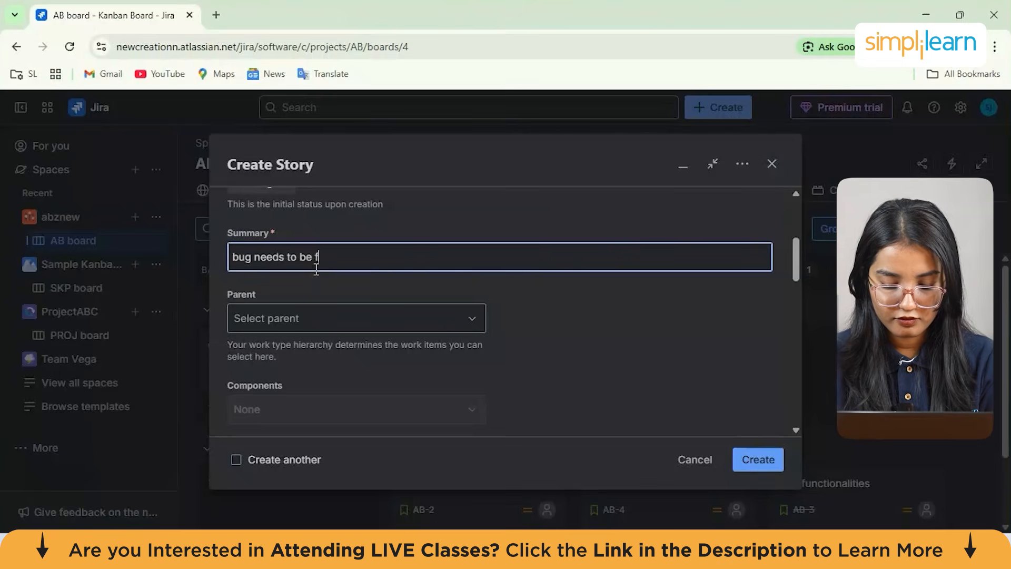
type("ixed")
scroll(316, 268, "down", 1)
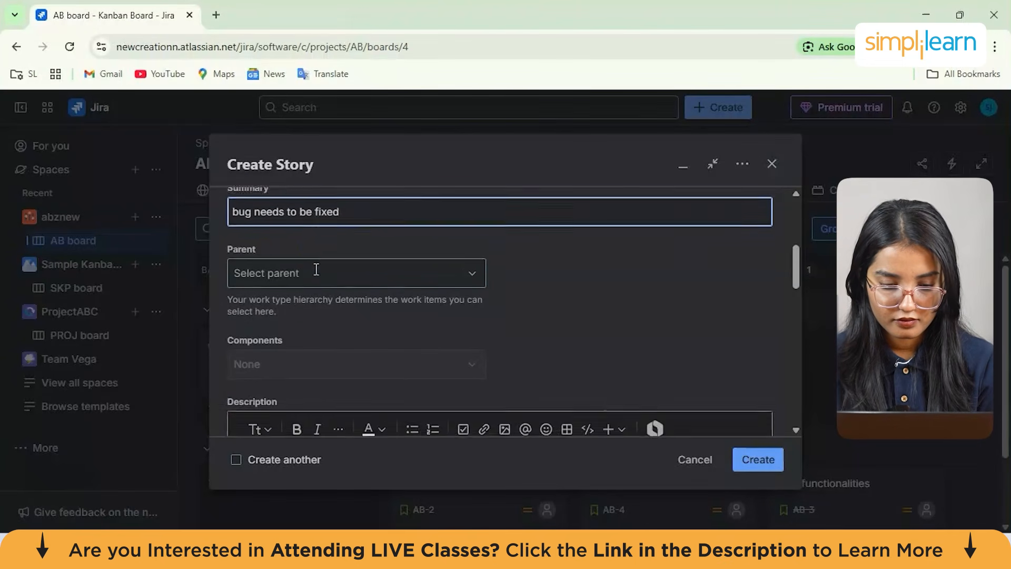
scroll(369, 275, "up", 4)
scroll(394, 274, "up", 1)
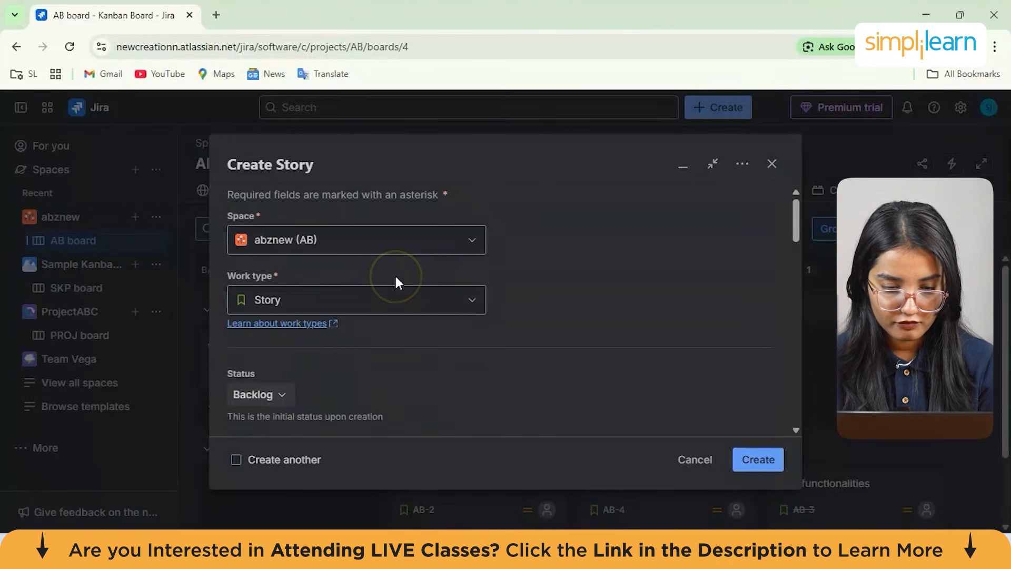
Change the new item's work type to Bug
left_click(393, 300)
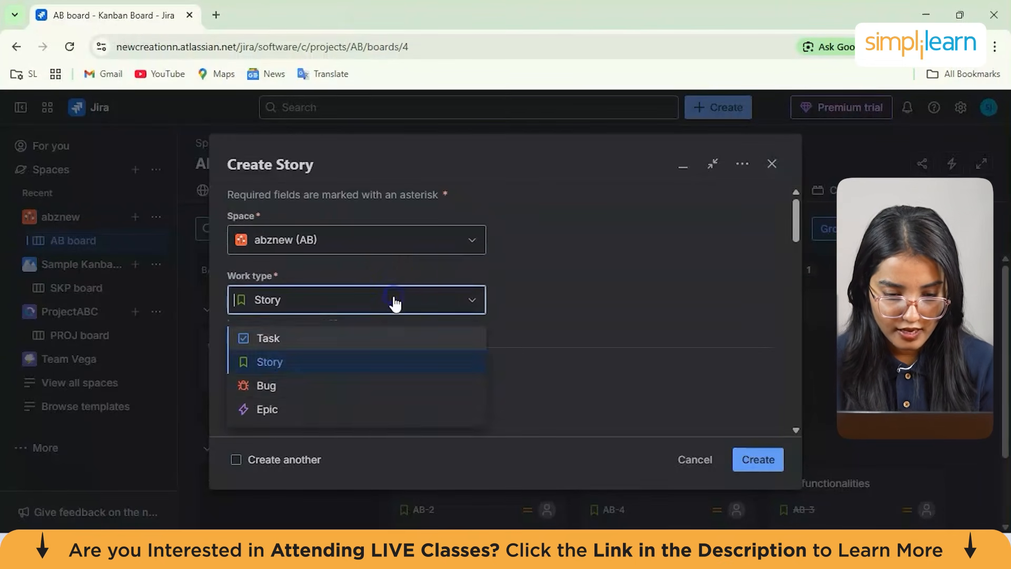
left_click(311, 390)
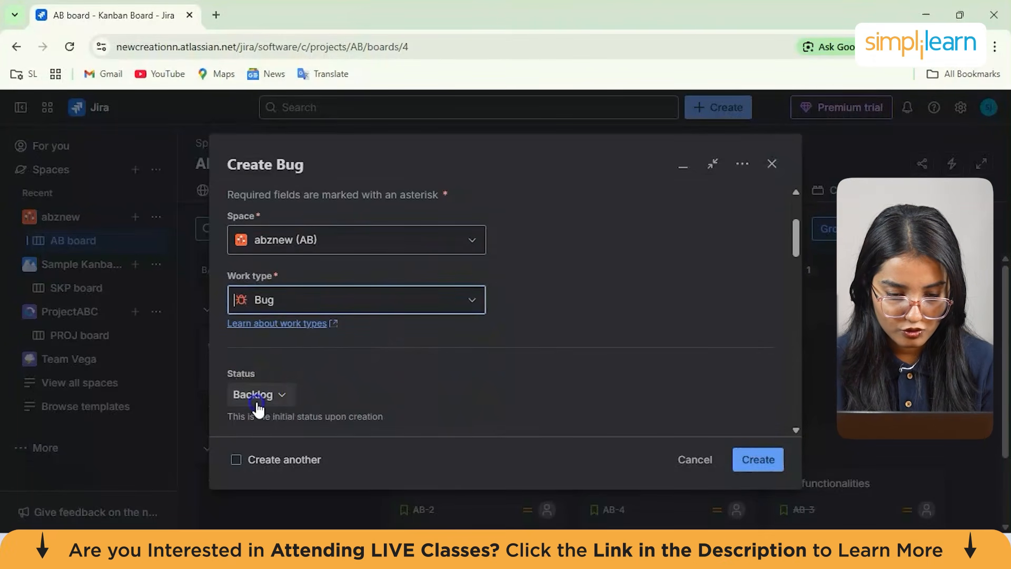
Set the bug's initial status to In Progress, then return it to Backlog
scroll(274, 380, "down", 3)
left_click(284, 259)
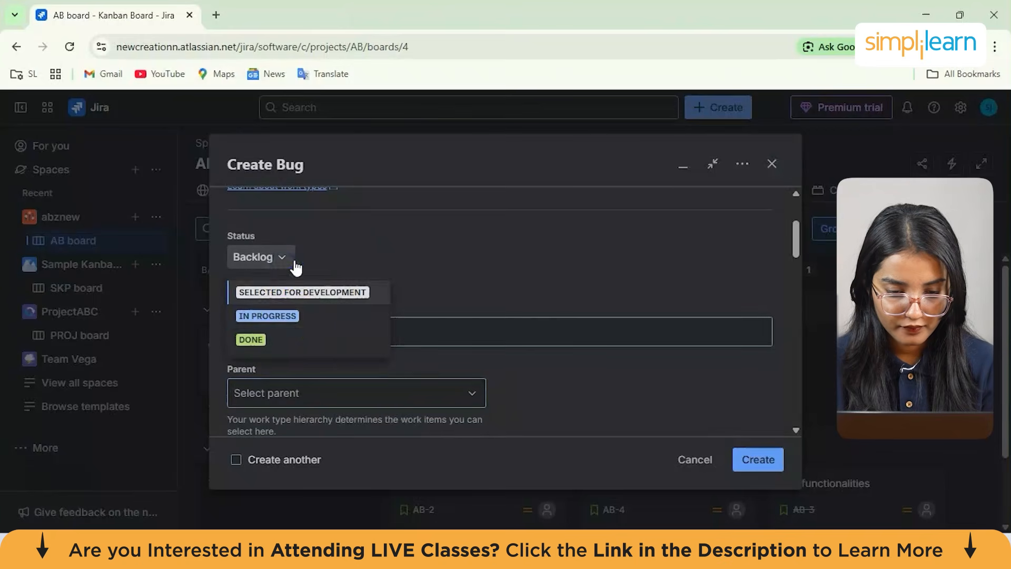
left_click(284, 318)
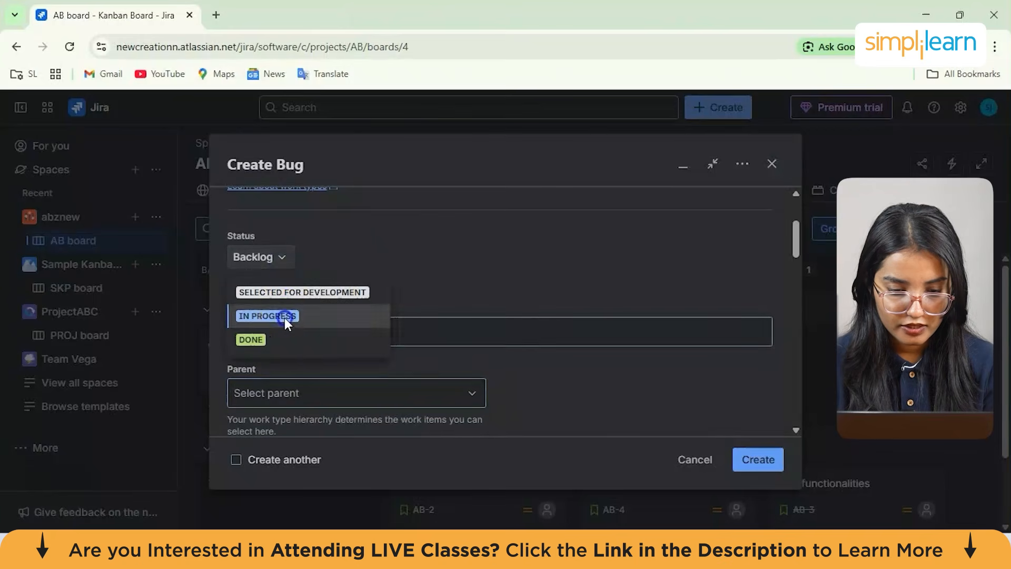
left_click(283, 261)
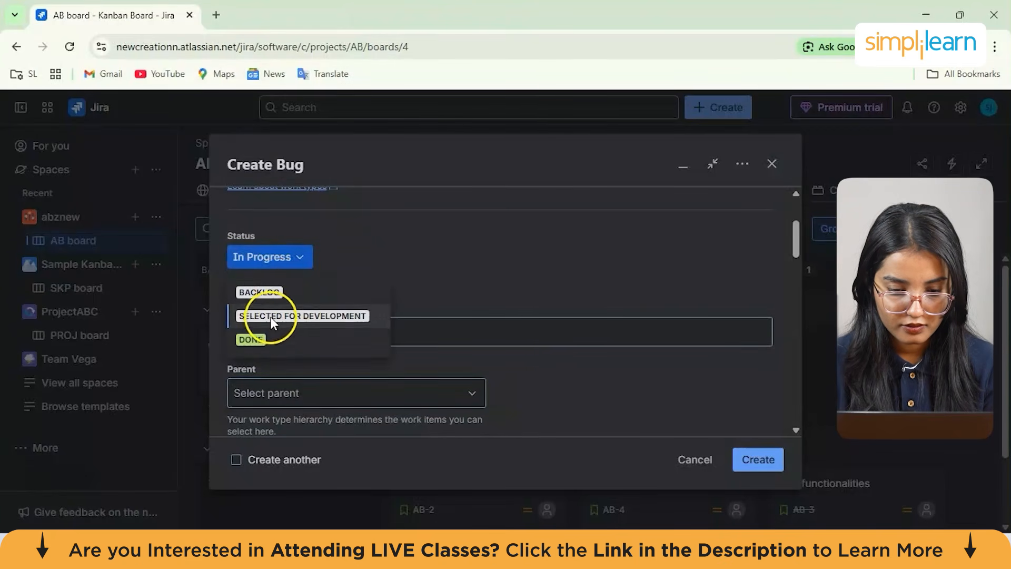
left_click(257, 339)
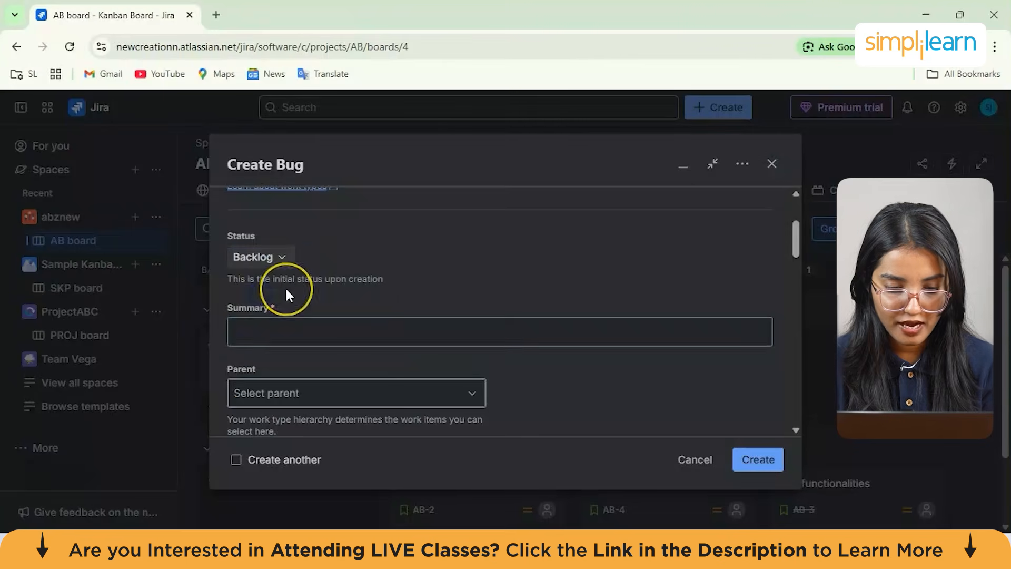
Set the bug's priority to Highest
scroll(285, 288, "down", 5)
scroll(286, 289, "down", 2)
left_click(289, 210)
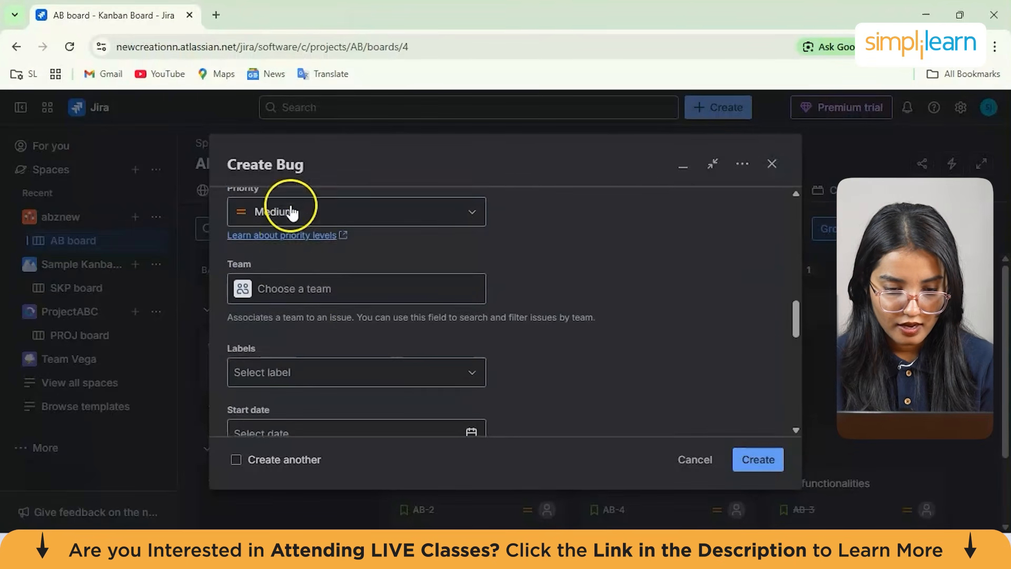
left_click(289, 248)
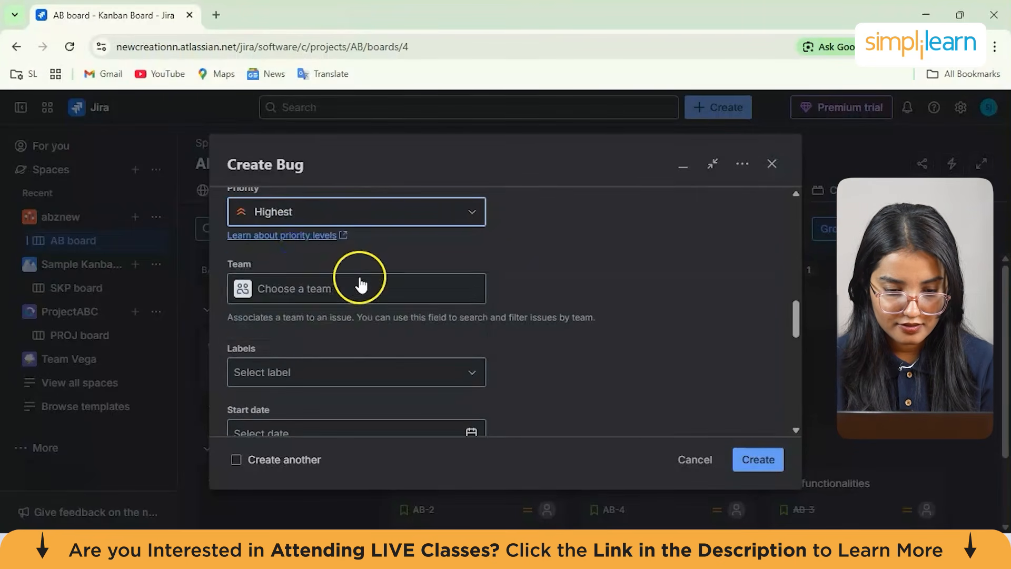
Enter the summary "fixing all the bugs" and create the bug
scroll(361, 282, "down", 4)
left_click(769, 457)
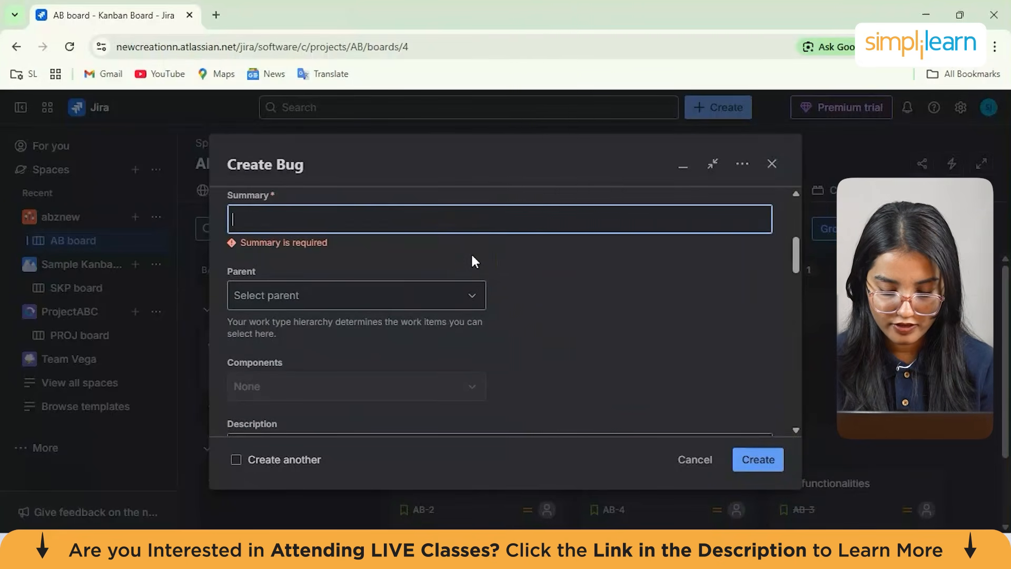
type("fixing al")
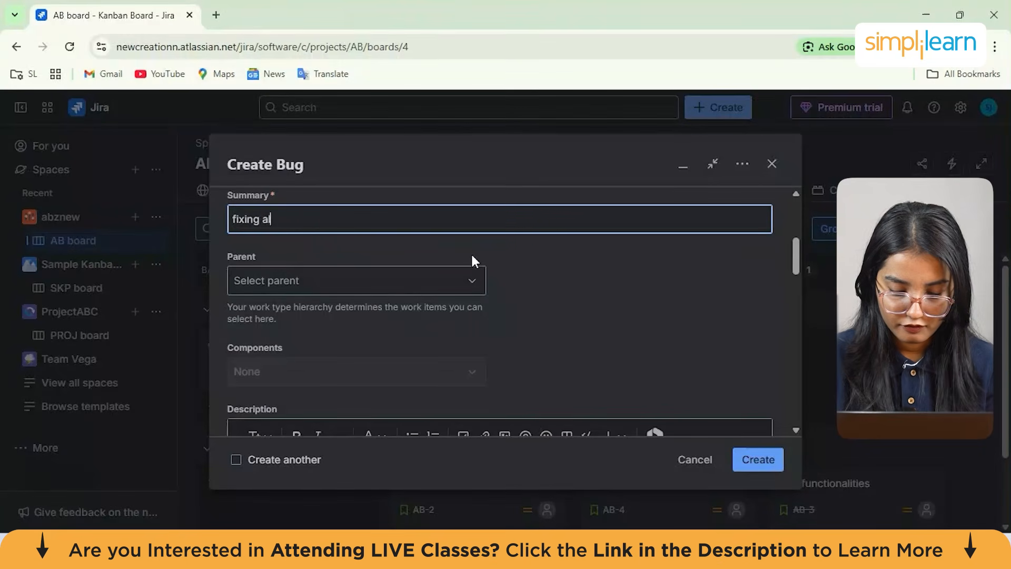
type("l the bugs")
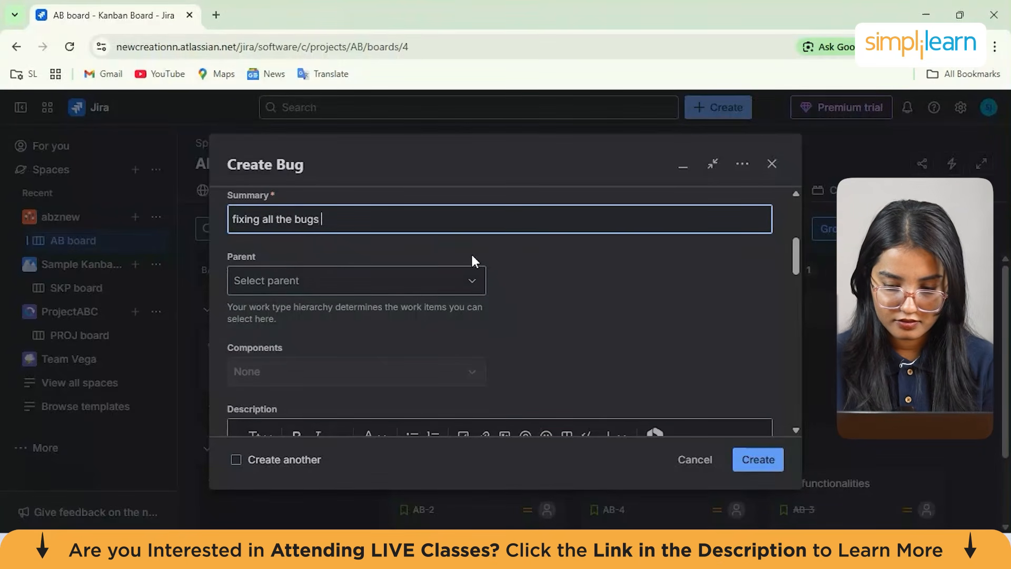
left_click(772, 464)
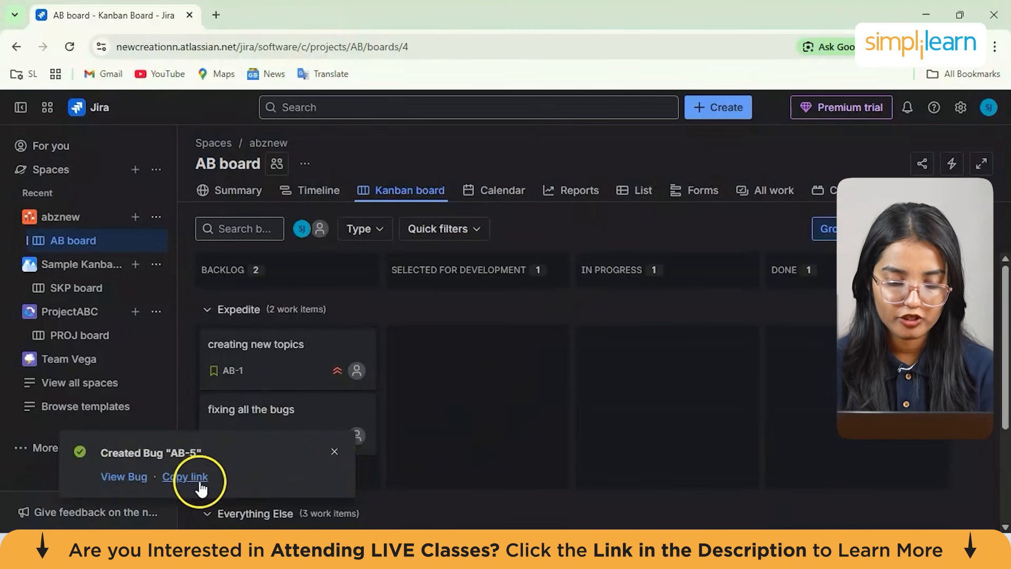
Open the Jira admin settings for work items to view the work types
left_click(132, 477)
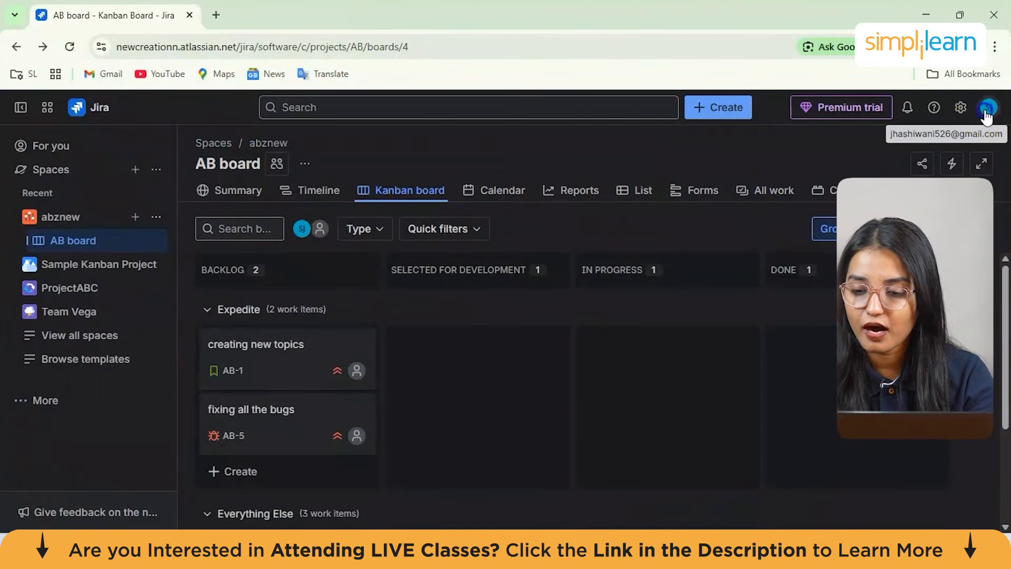
left_click(987, 110)
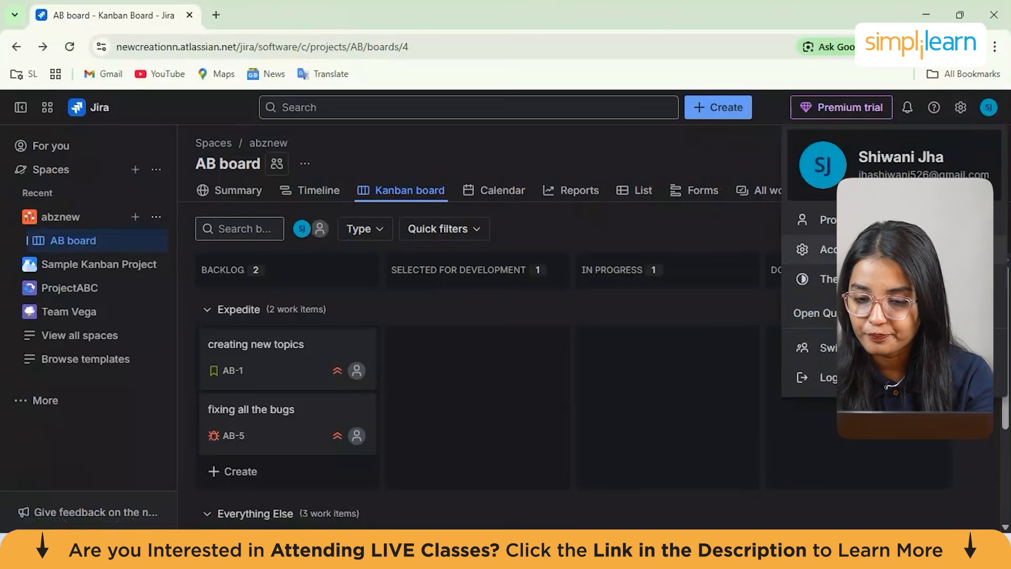
left_click(960, 110)
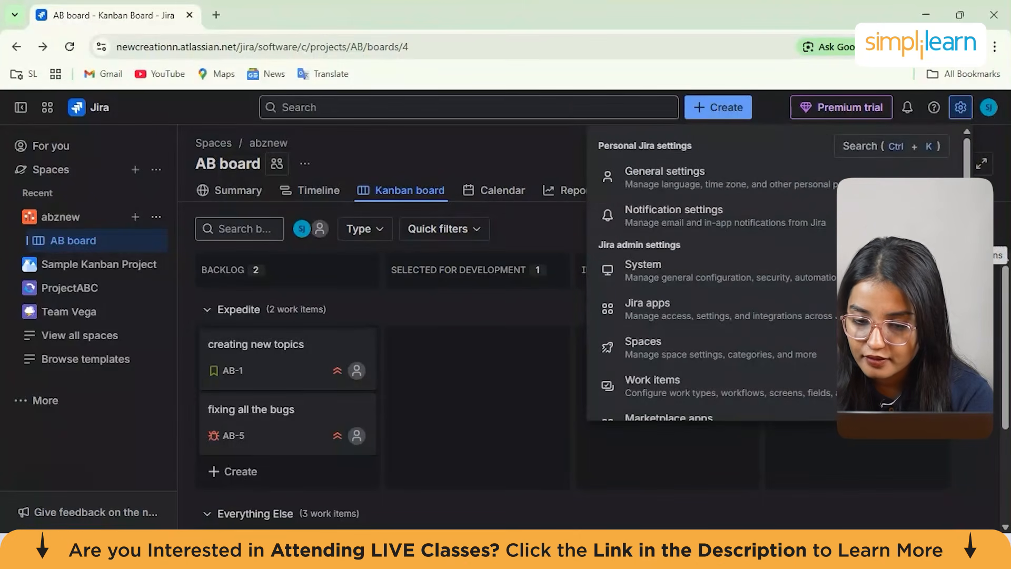
key("ctrl+a")
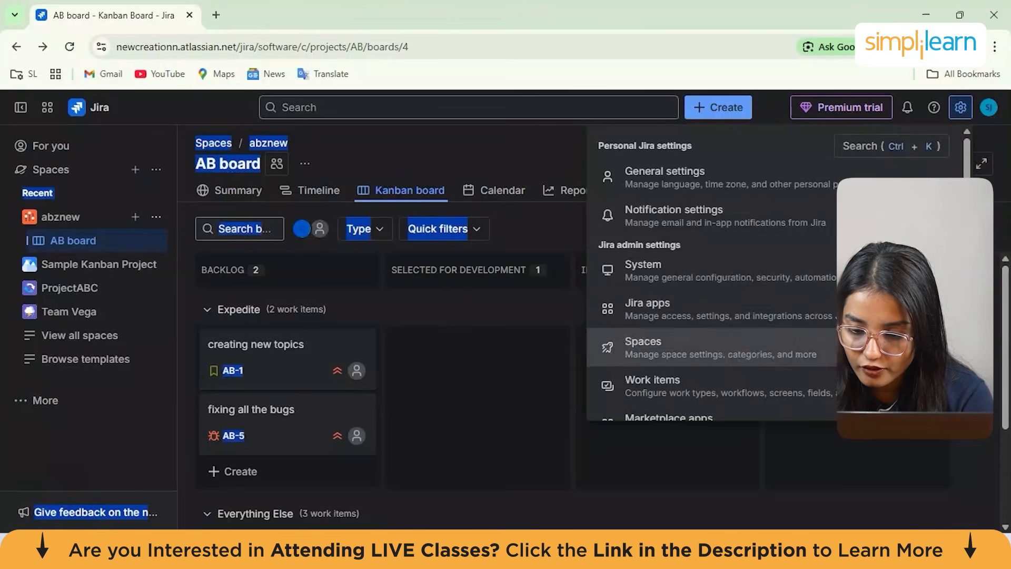
left_click(835, 394)
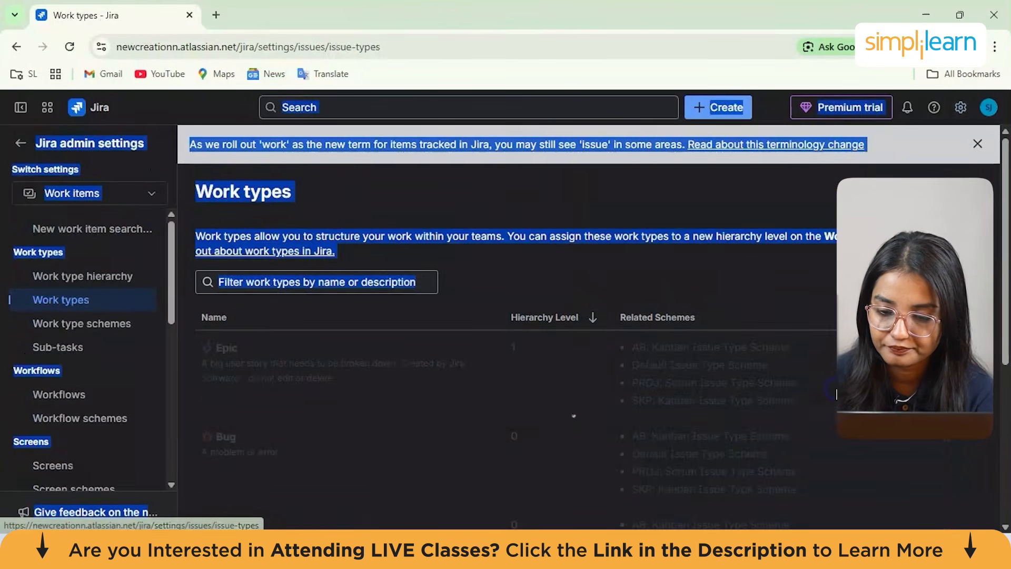
Open the Sub-tasks admin settings page
left_click(462, 378)
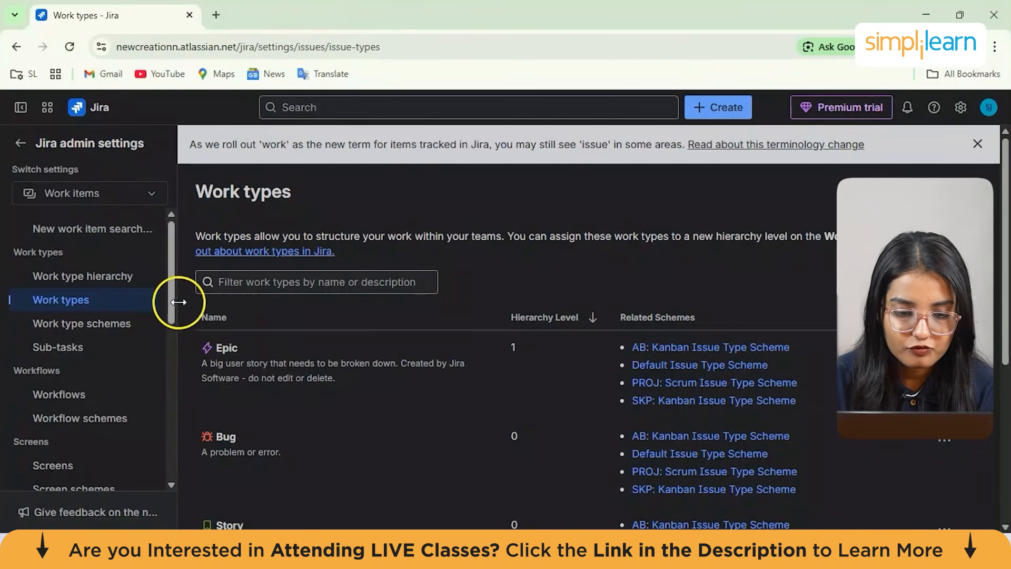
left_click(104, 352)
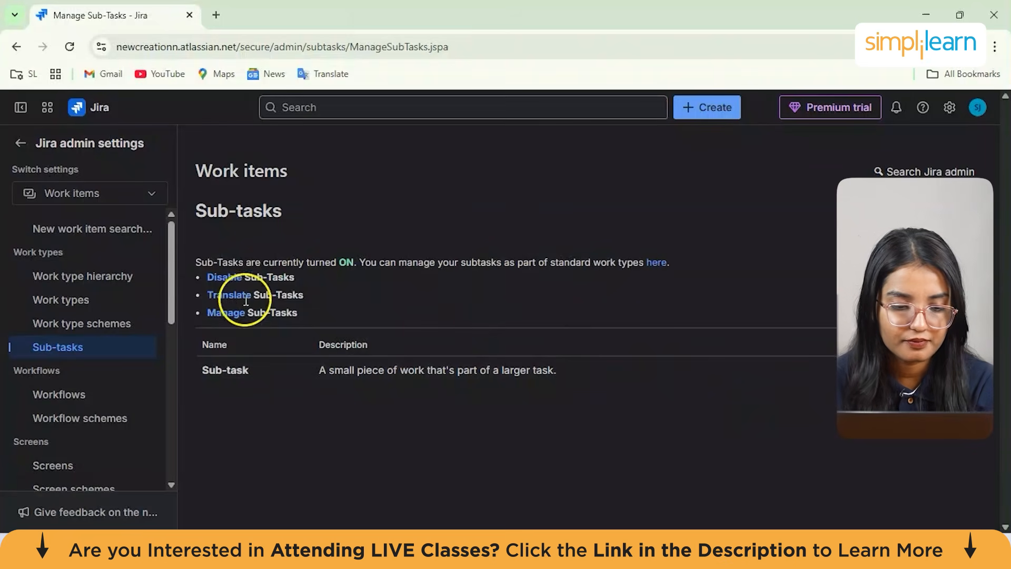
Open the Workflows admin page and look over the active workflows
left_click_drag(169, 288, 169, 335)
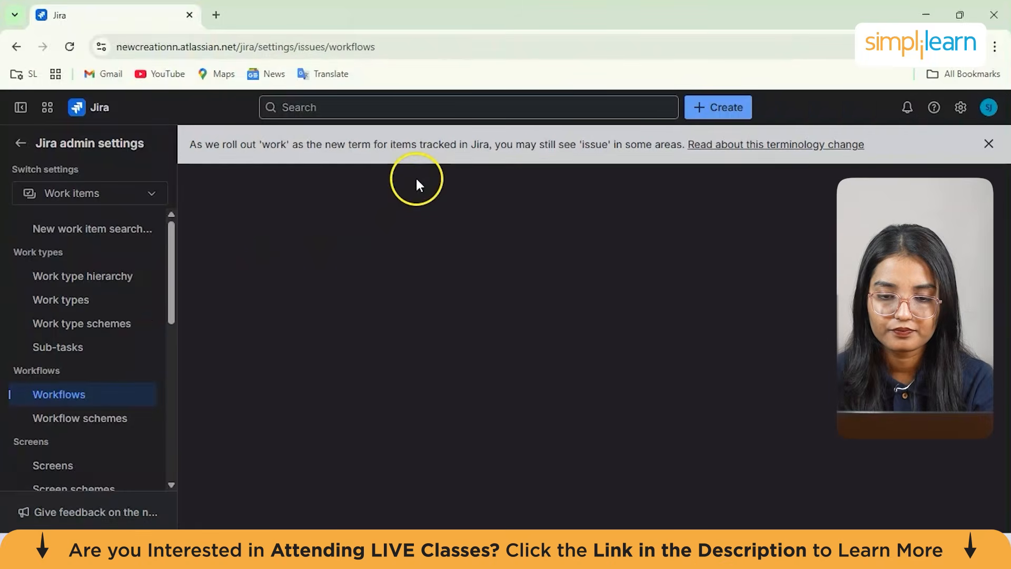
scroll(775, 288, "down", 1)
scroll(774, 280, "down", 1)
scroll(777, 279, "up", 1)
scroll(738, 285, "down", 1)
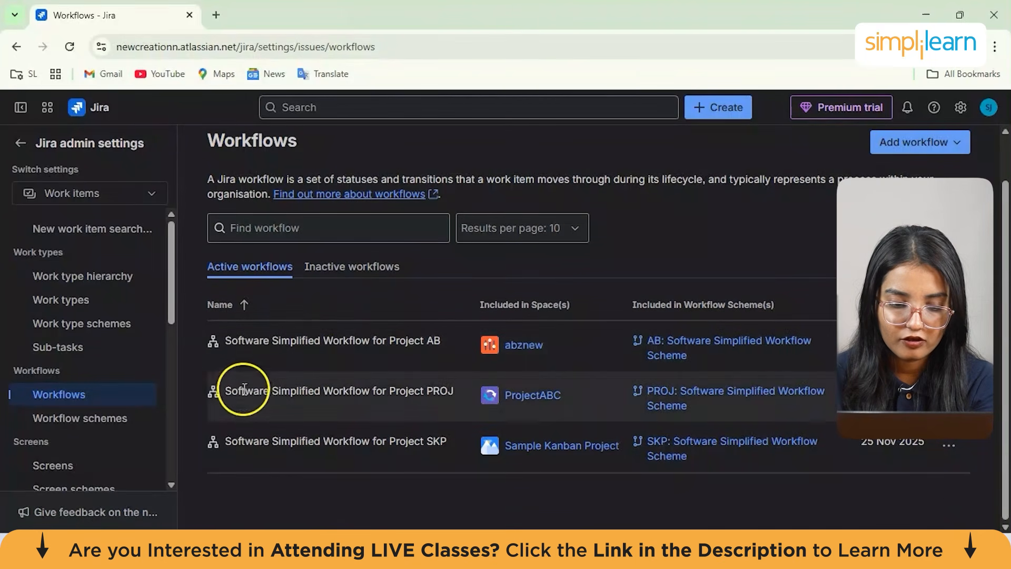
Open ProjectABC's space settings summary and review its work types, priorities and schemes
left_click(285, 344)
left_click(513, 396)
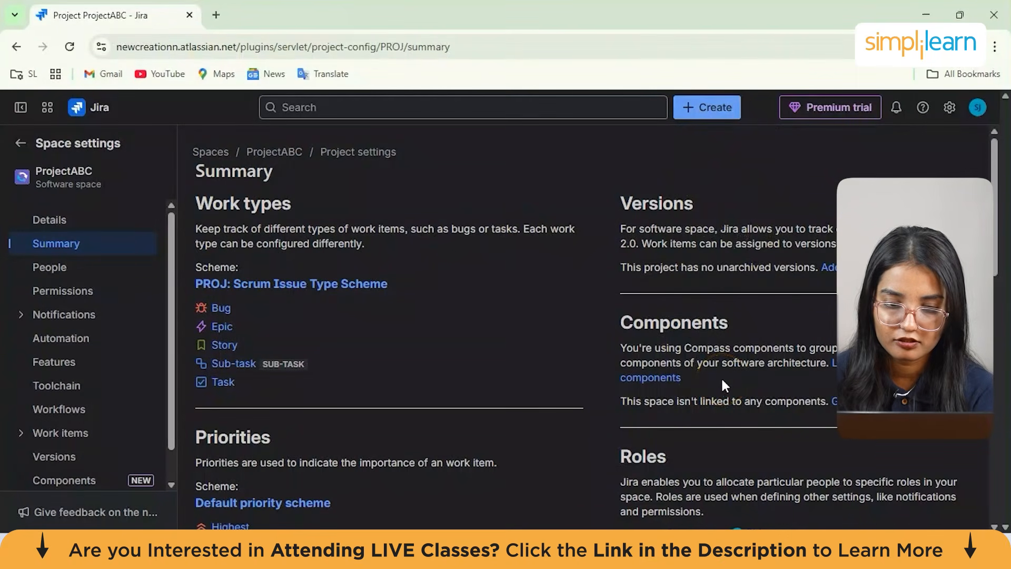
scroll(722, 377, "down", 10)
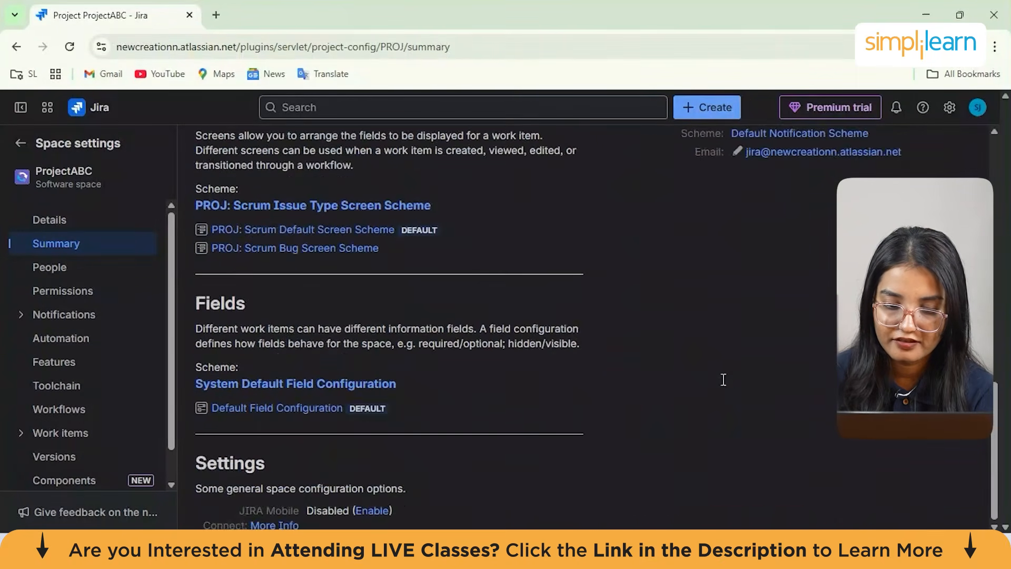
scroll(723, 379, "up", 5)
scroll(432, 360, "up", 8)
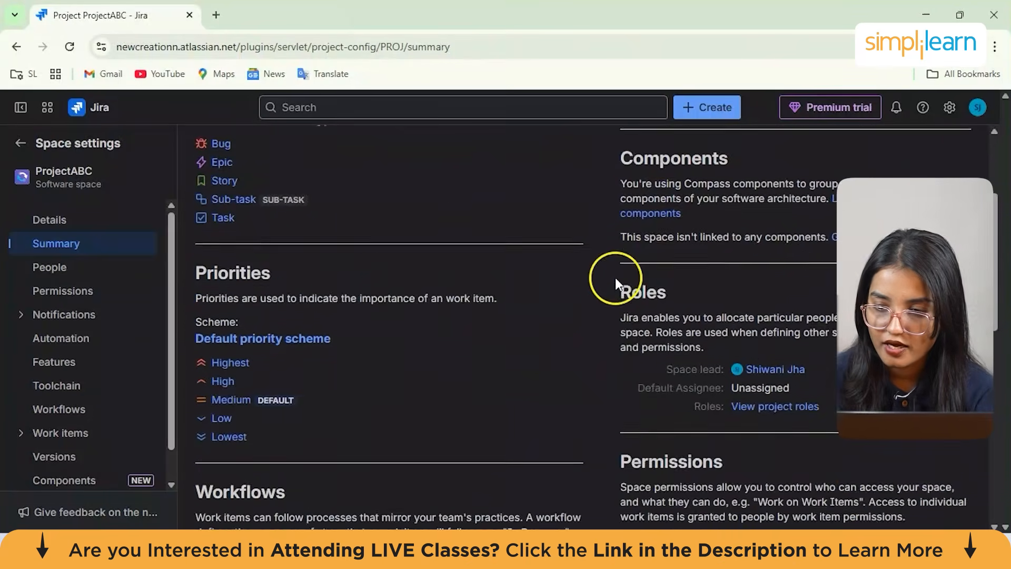
Return to the work items admin settings
left_click(977, 112)
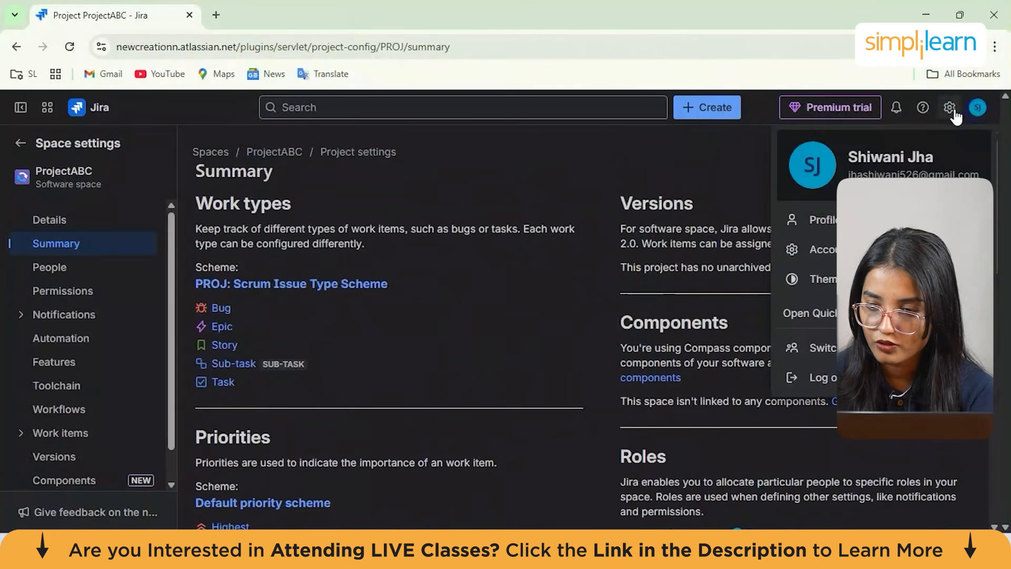
left_click(949, 108)
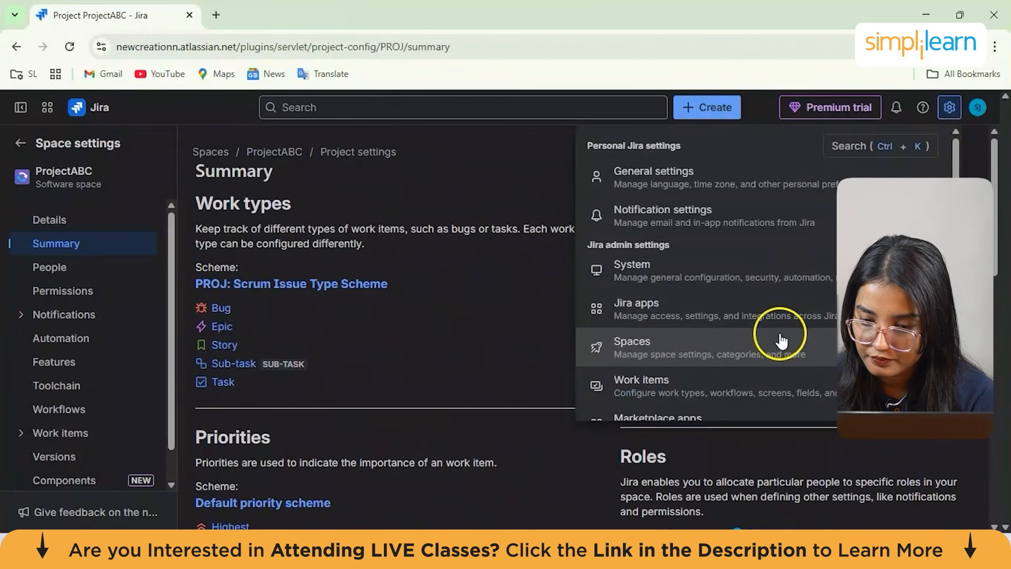
left_click(796, 378)
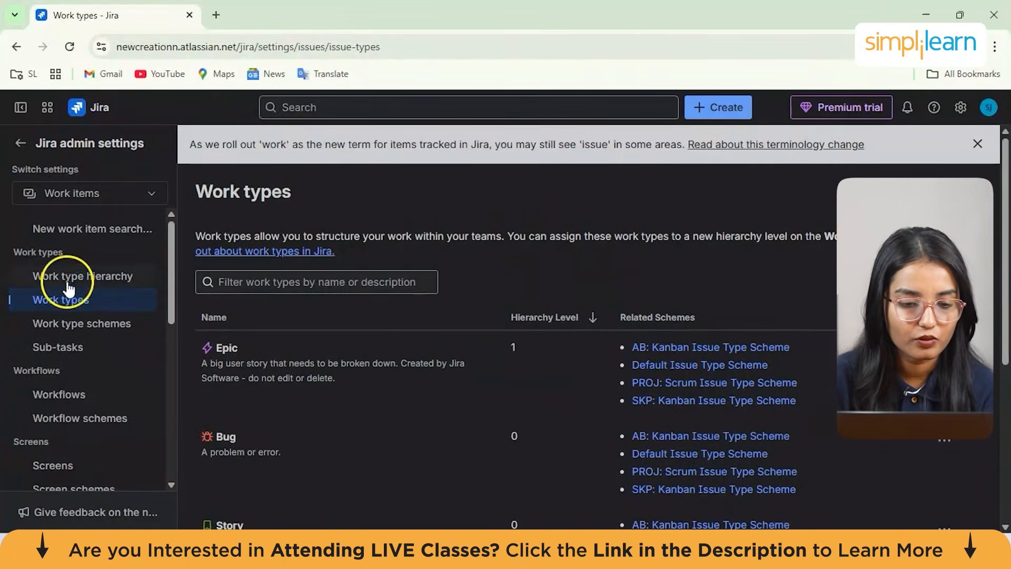
Create a new workflow named "Feature adding" with the description "new list of fucntions , butto"
left_click(73, 401)
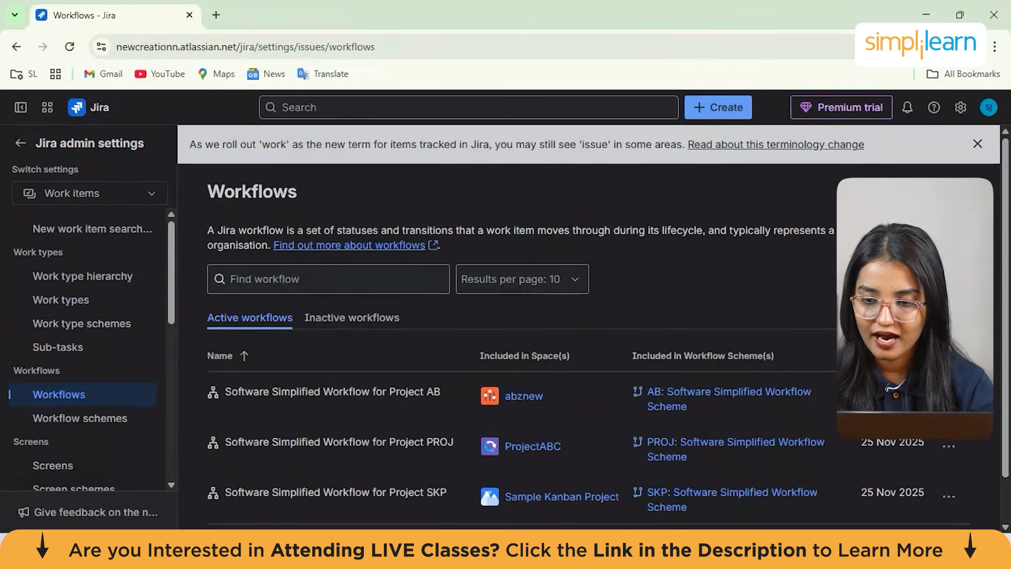
left_click(925, 193)
left_click(487, 268)
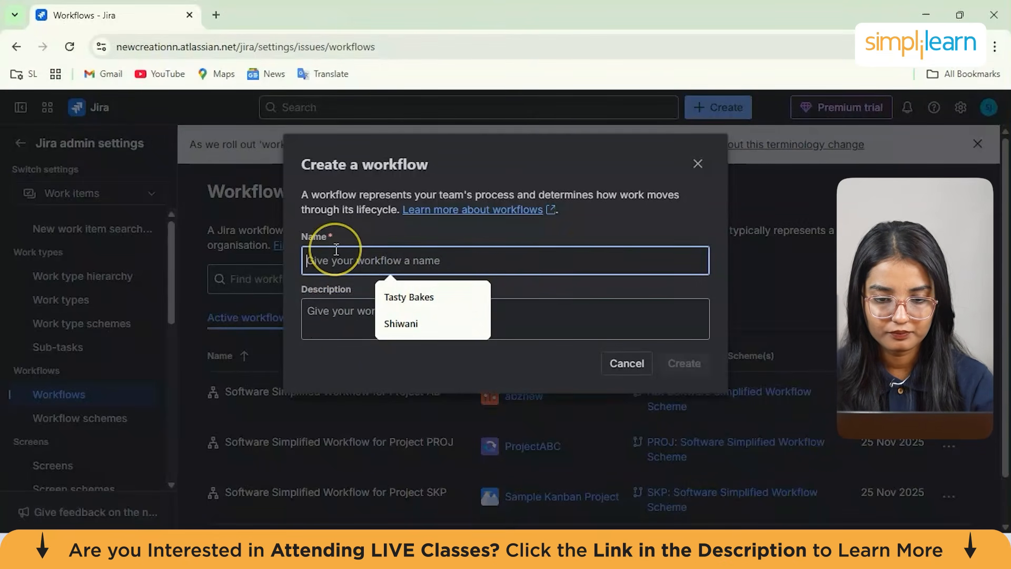
left_click(368, 260)
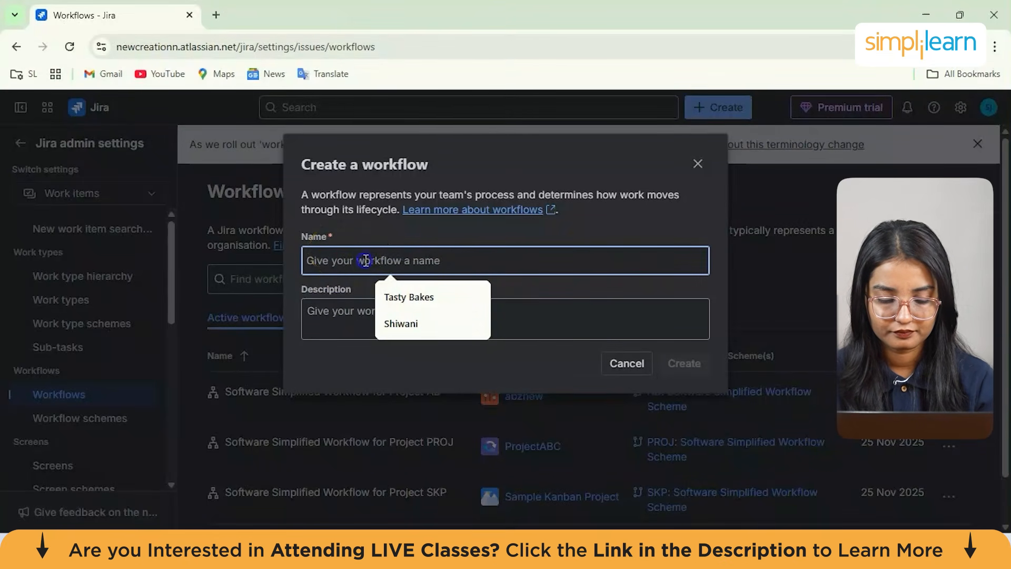
type("Feature adding")
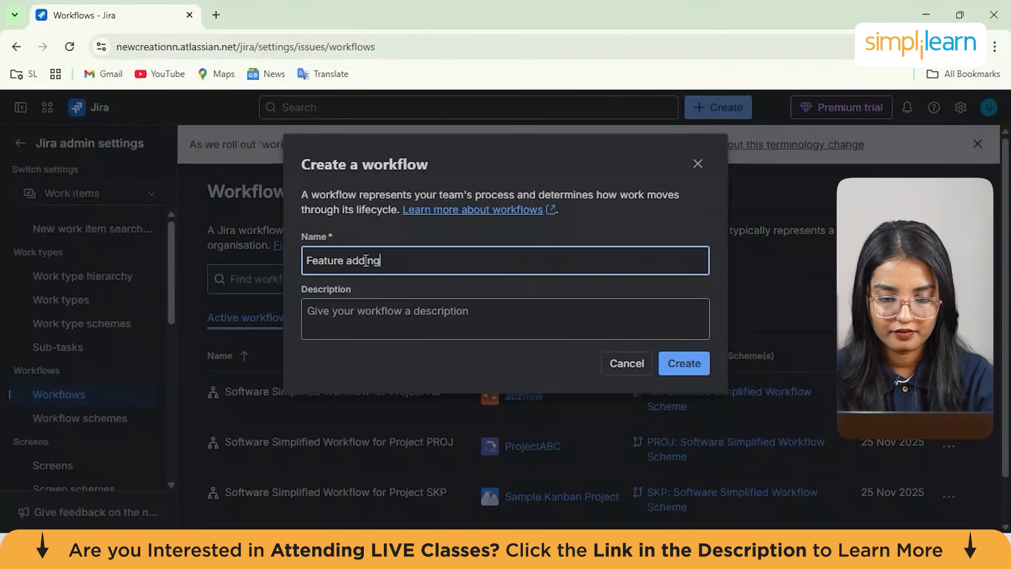
left_click(363, 313)
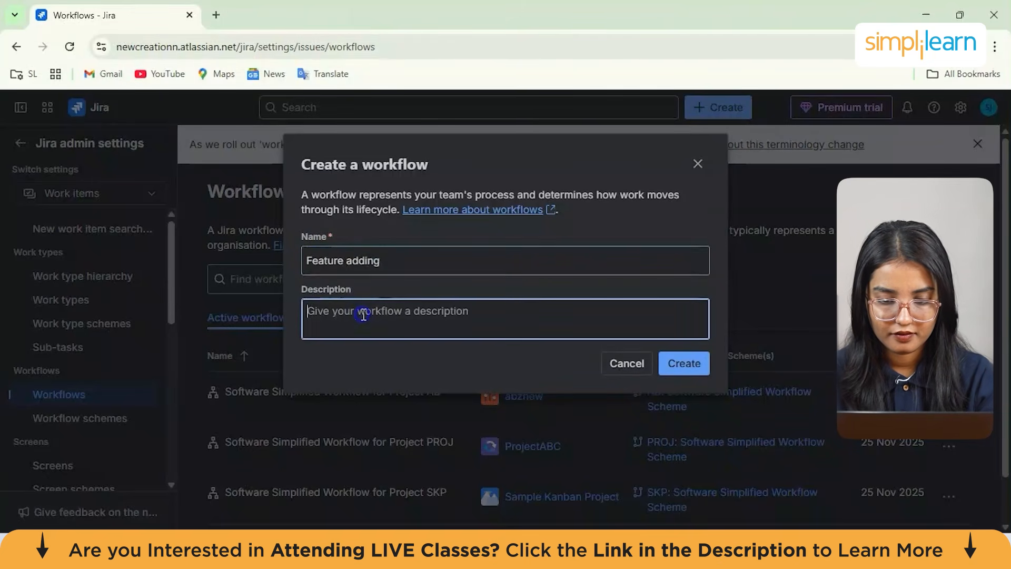
type("new list of fucntions , buttons")
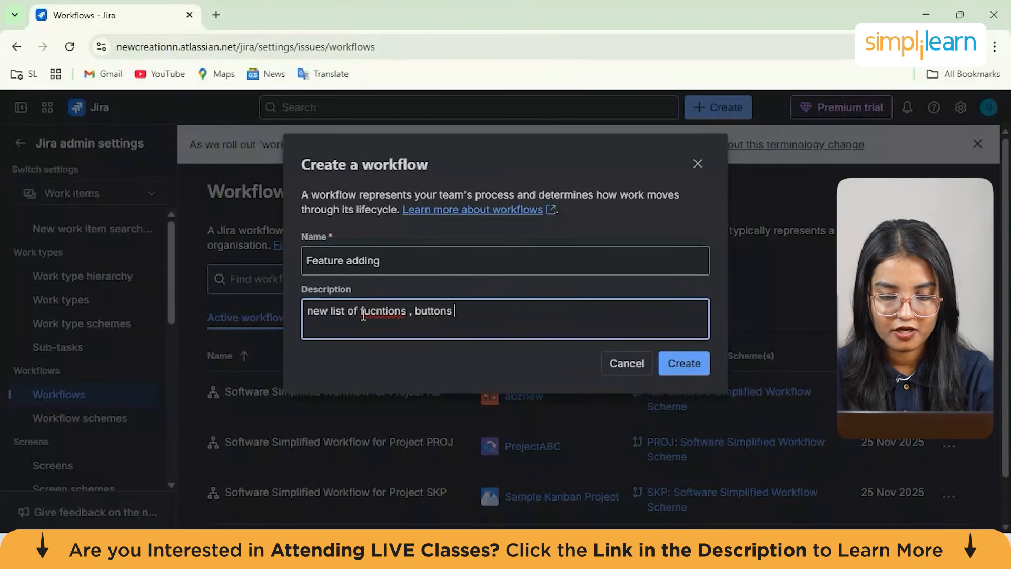
left_click(680, 364)
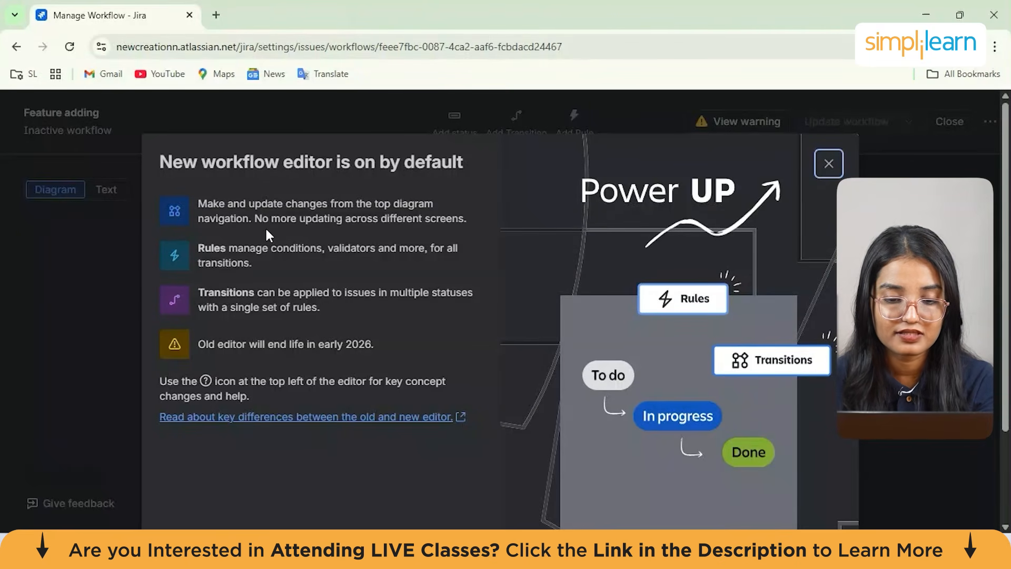
Dismiss the new editor introduction and move the OPEN status to the left of the START node
scroll(478, 350, "down", 2)
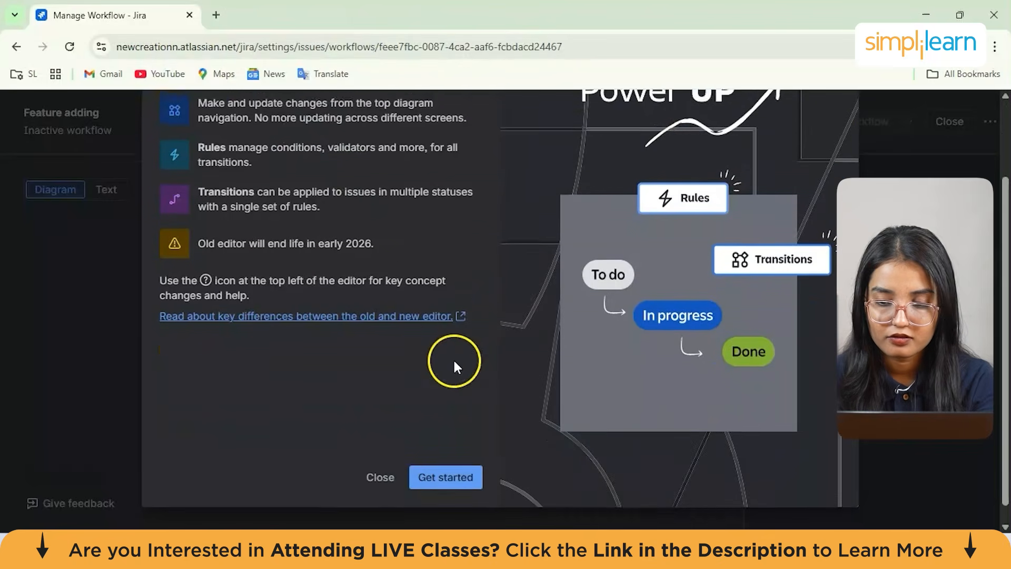
left_click(446, 466)
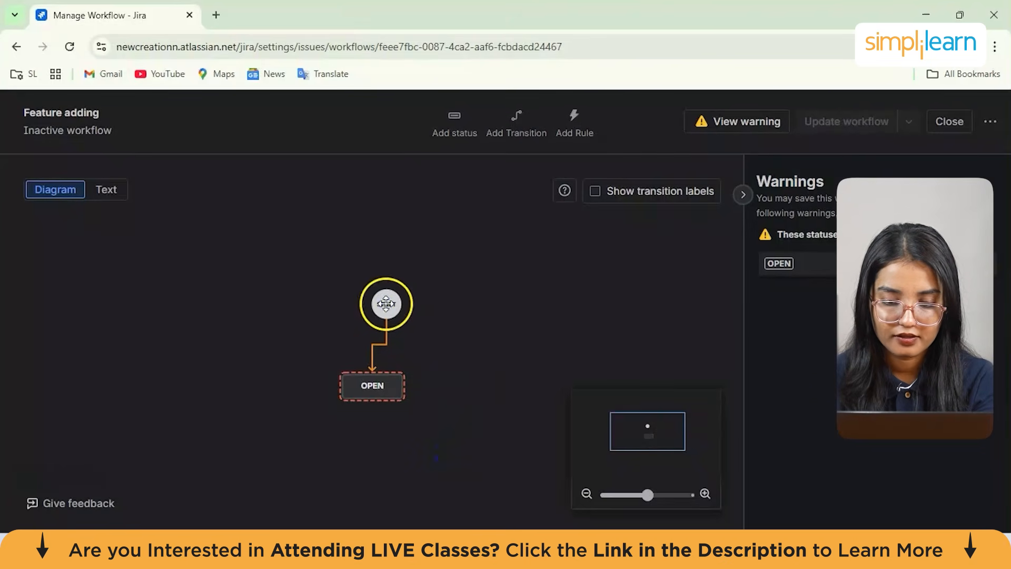
left_click(384, 377)
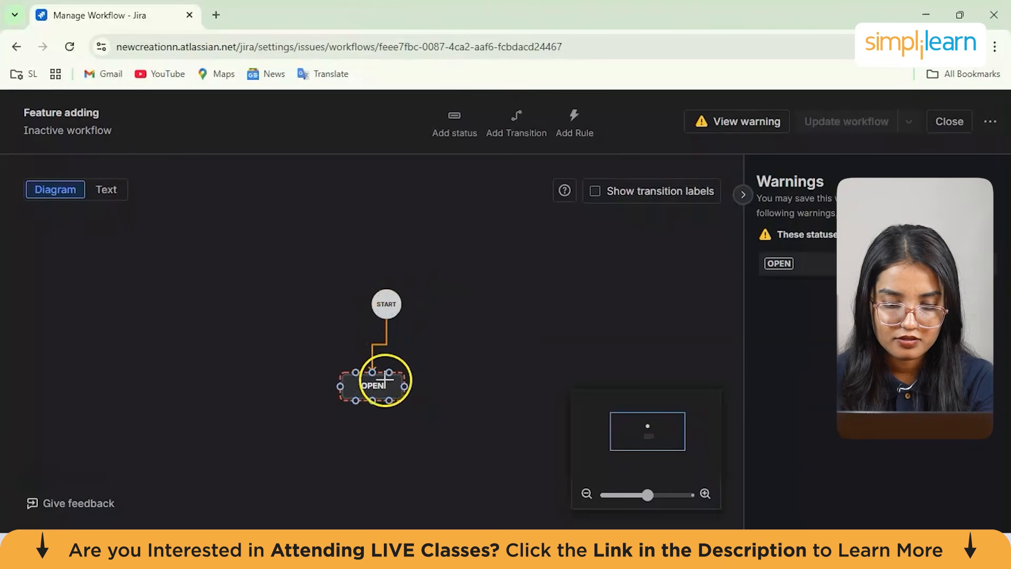
left_click_drag(345, 399, 240, 323)
left_click(472, 299)
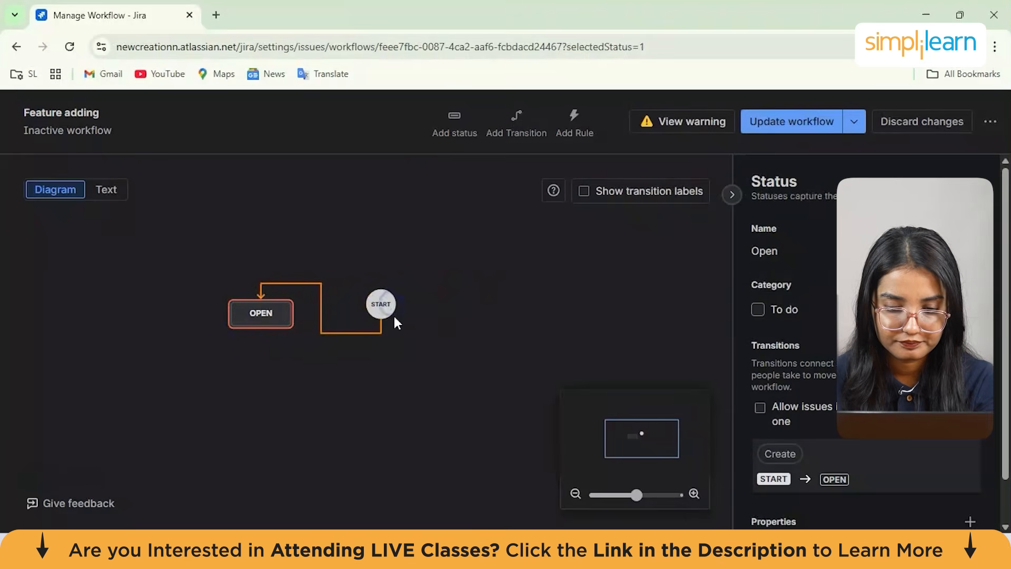
left_click(264, 325)
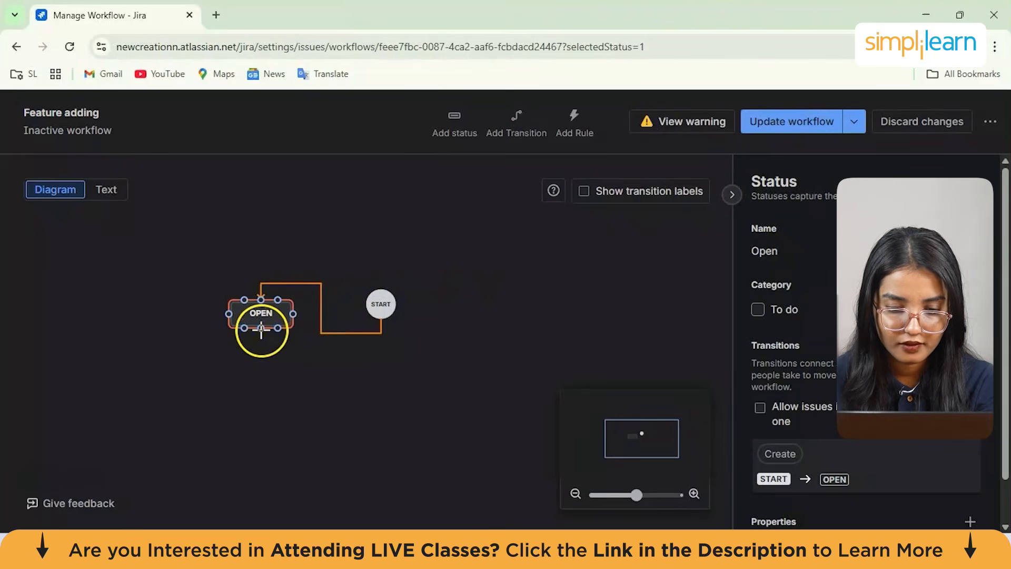
mouse_move(259, 328)
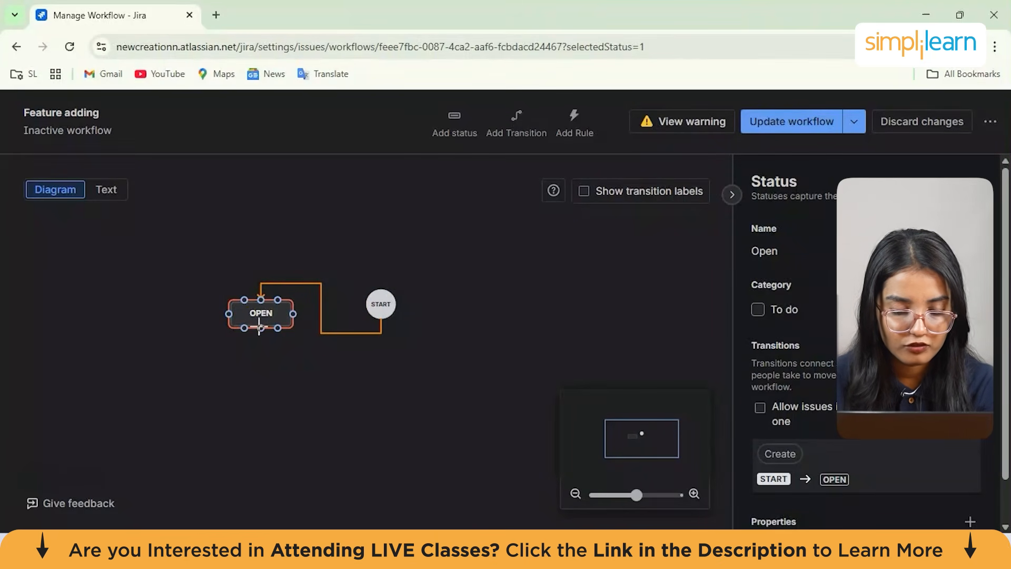
left_click_drag(127, 322, 127, 321)
left_click(577, 297)
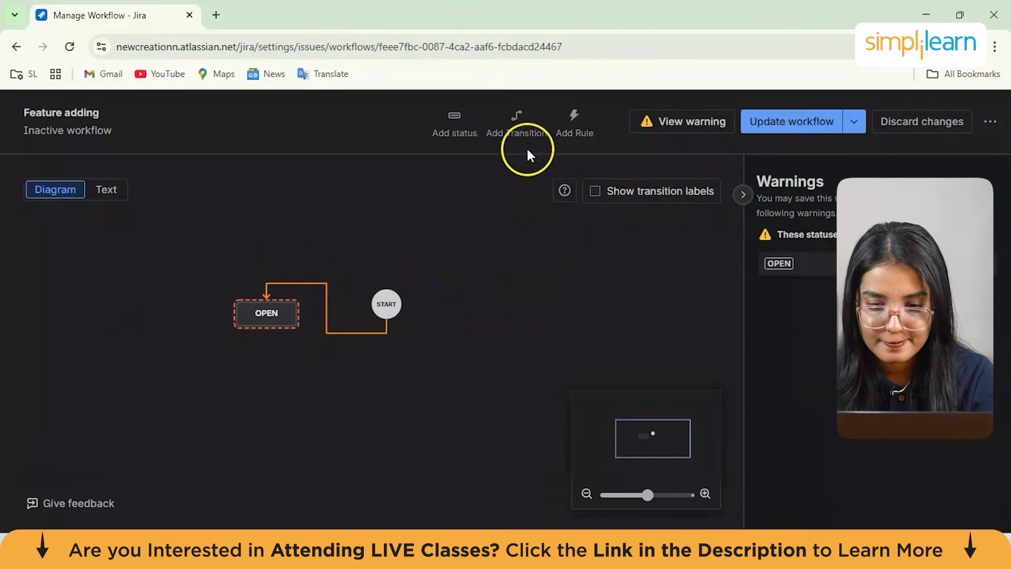
Add the existing Building status to the workflow
left_click(472, 124)
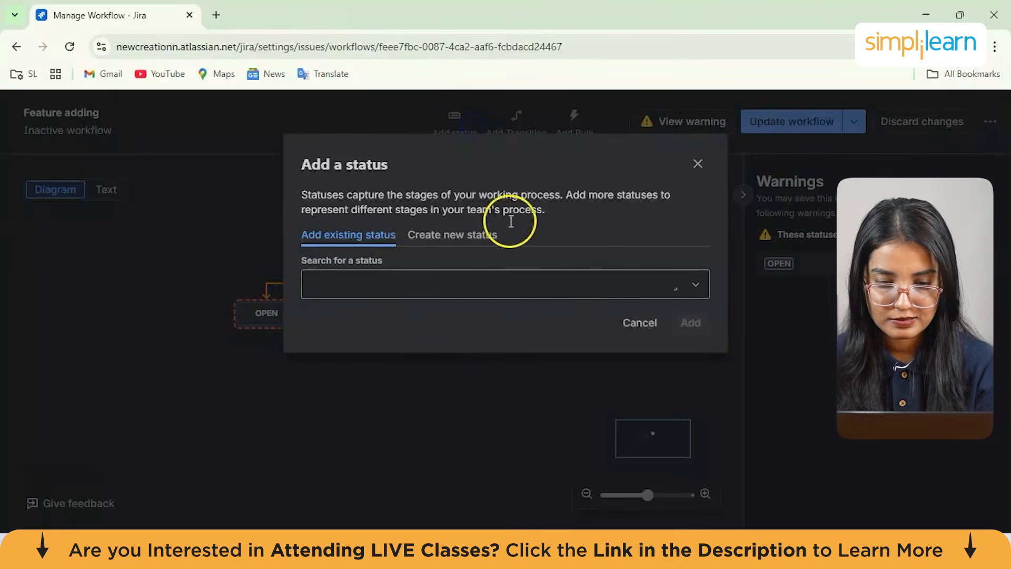
left_click(413, 282)
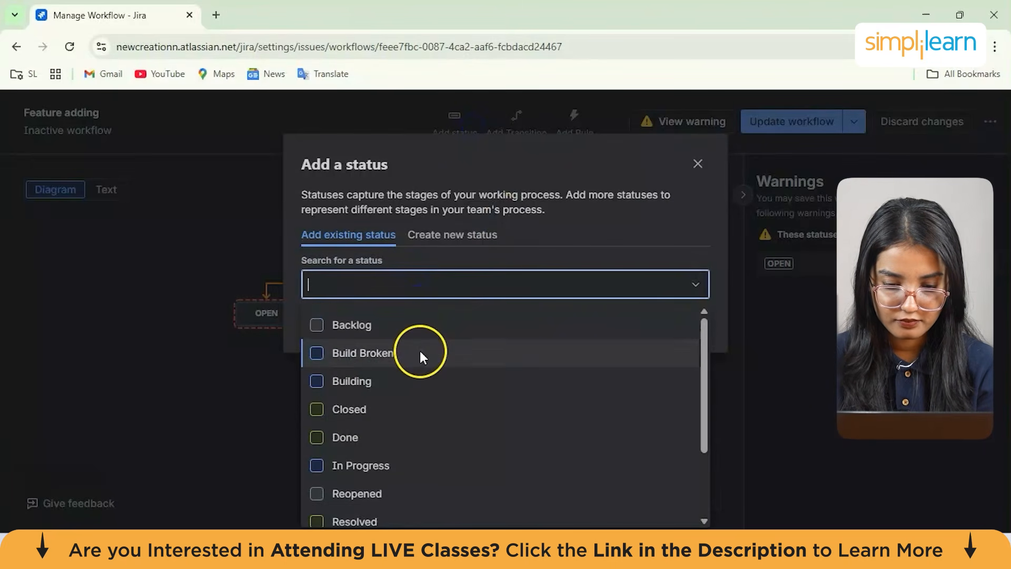
left_click(396, 373)
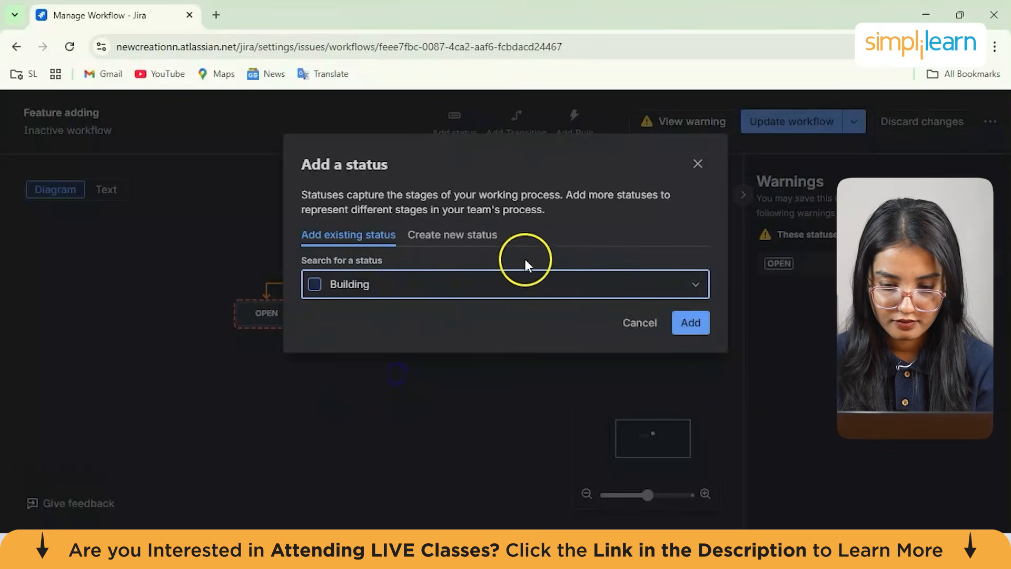
left_click(696, 327)
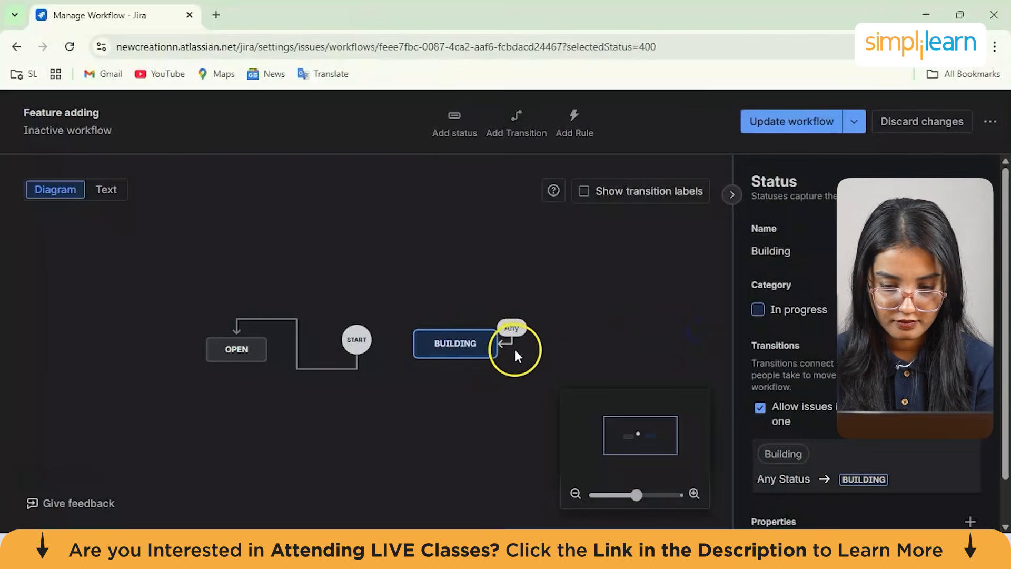
Create a transition named "to be done" from BUILDING to OPEN
left_click(512, 329)
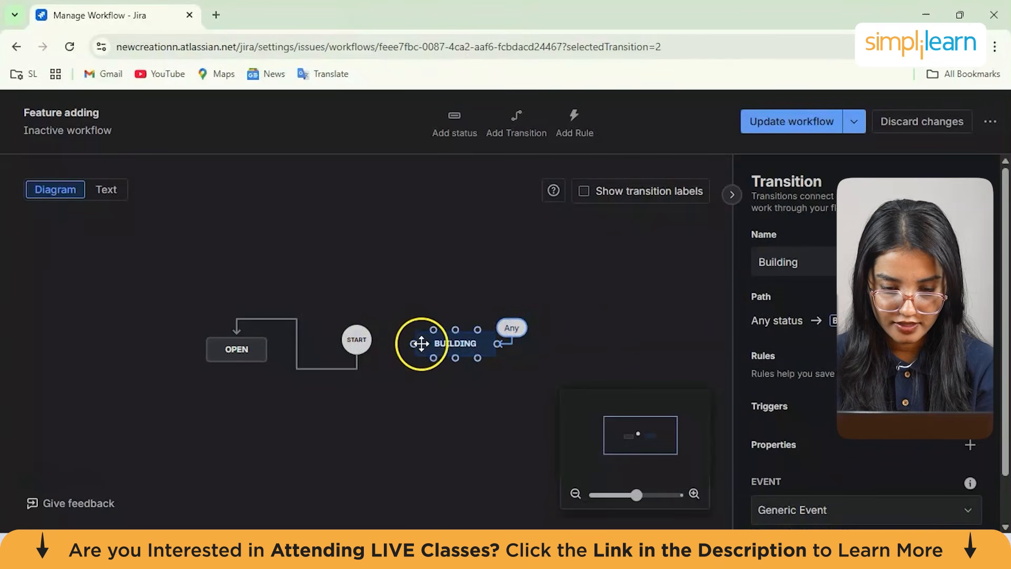
left_click_drag(413, 343, 236, 365)
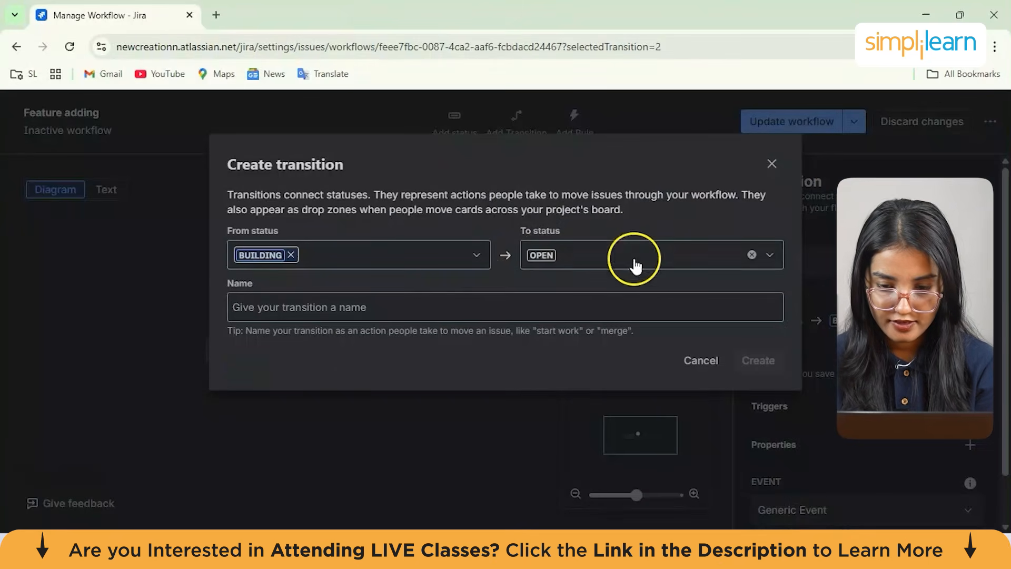
left_click(325, 305)
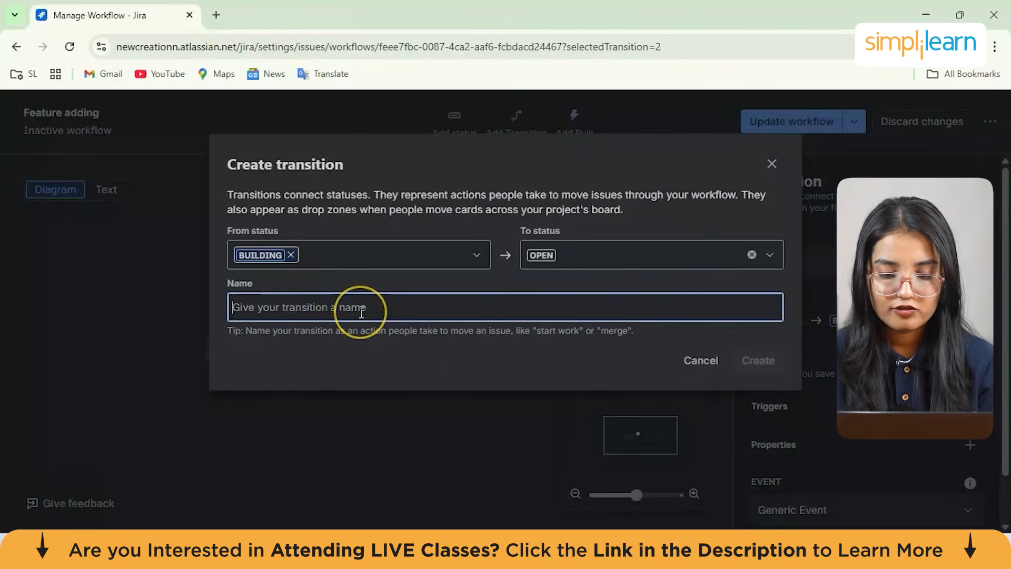
type("to be")
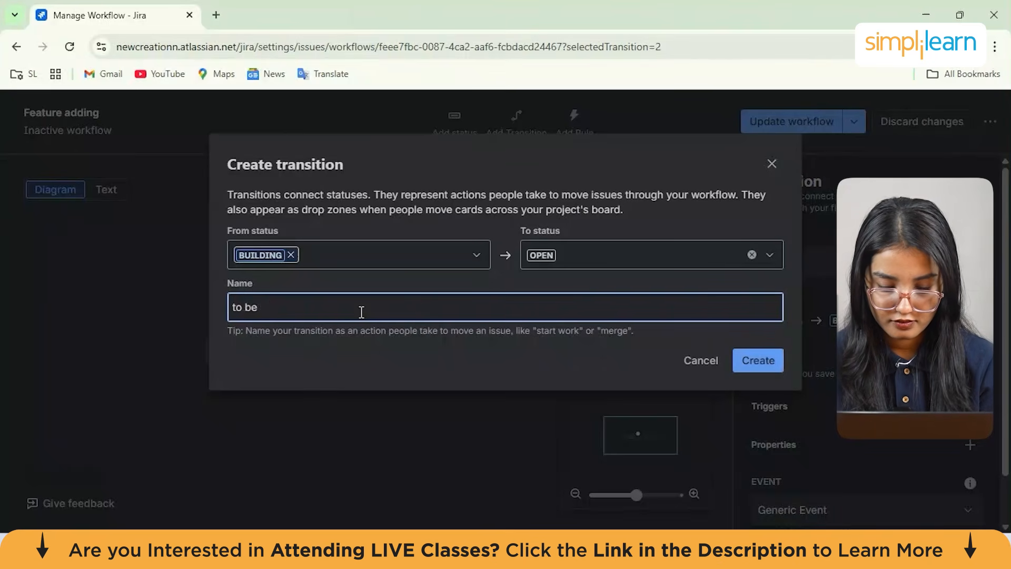
left_click(759, 362)
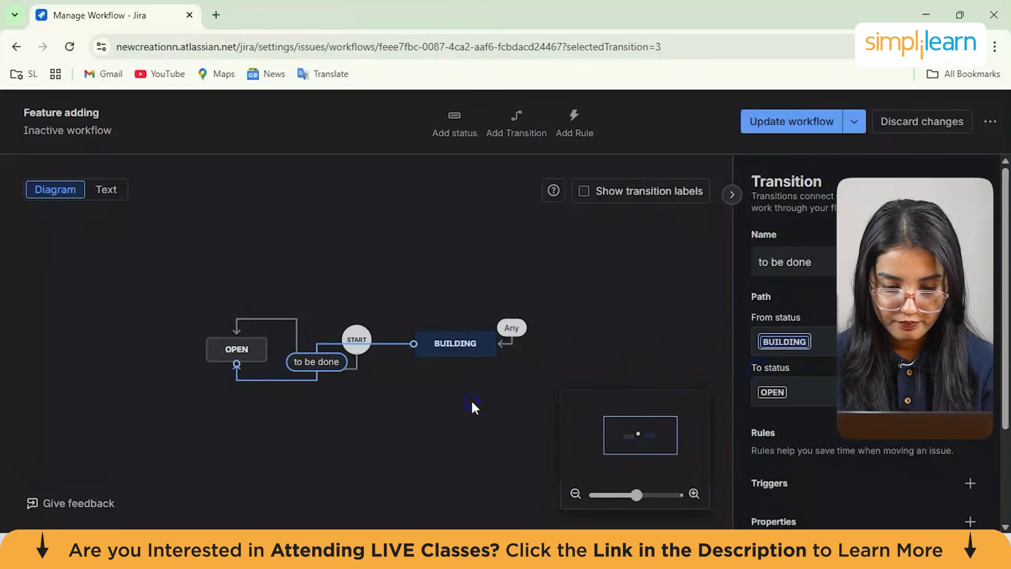
left_click(471, 399)
scroll(484, 361, "up", 3)
scroll(485, 361, "down", 3)
scroll(484, 361, "up", 3)
scroll(485, 363, "down", 3)
scroll(485, 362, "up", 3)
scroll(485, 363, "down", 3)
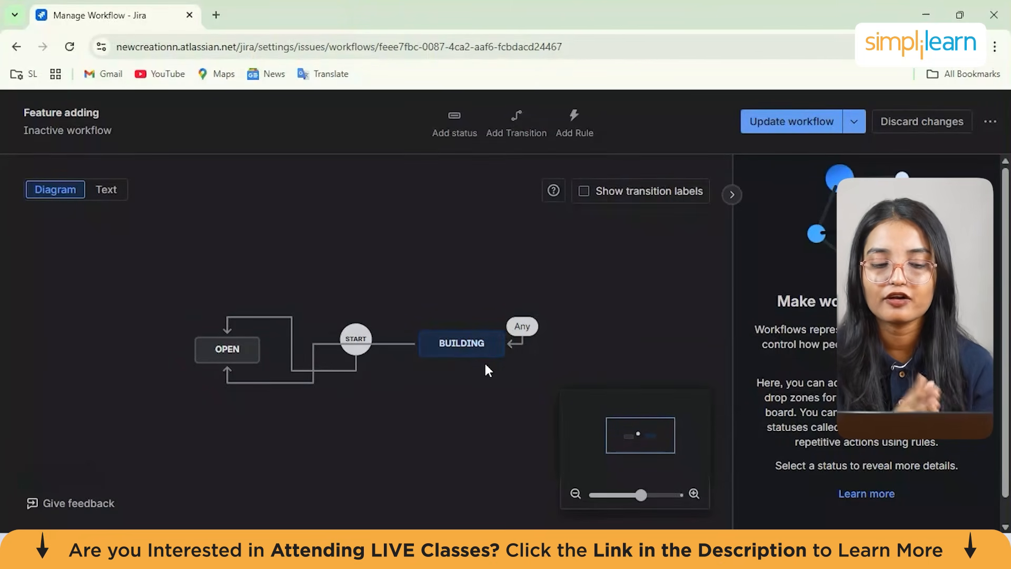
scroll(485, 362, "up", 2)
scroll(485, 362, "down", 1)
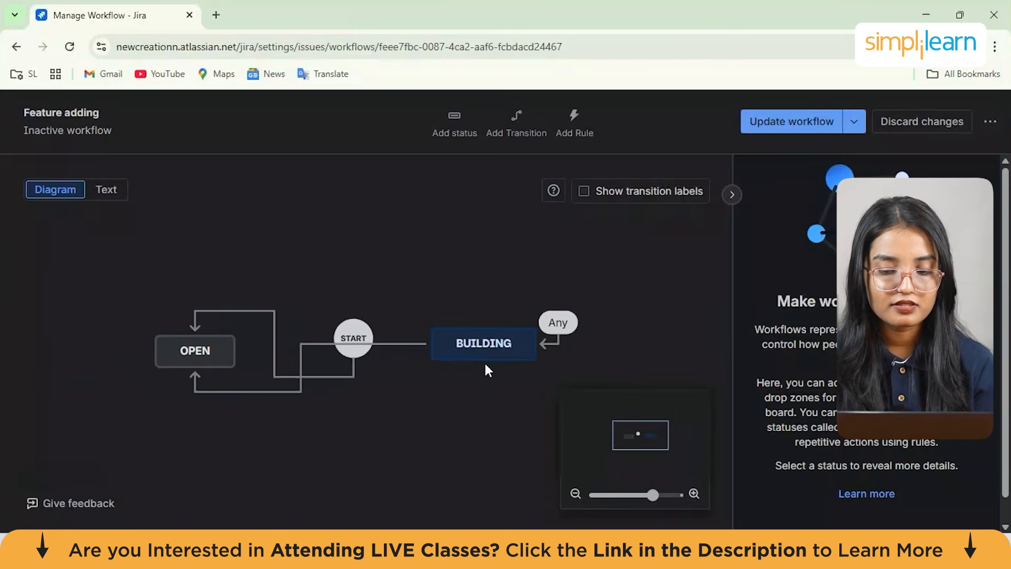
left_click(437, 133)
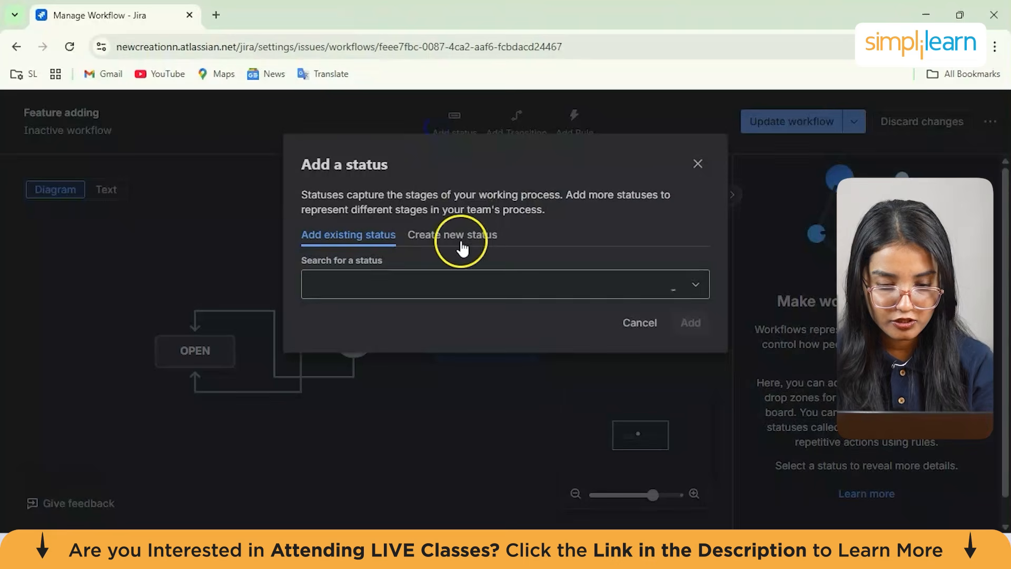
left_click(385, 284)
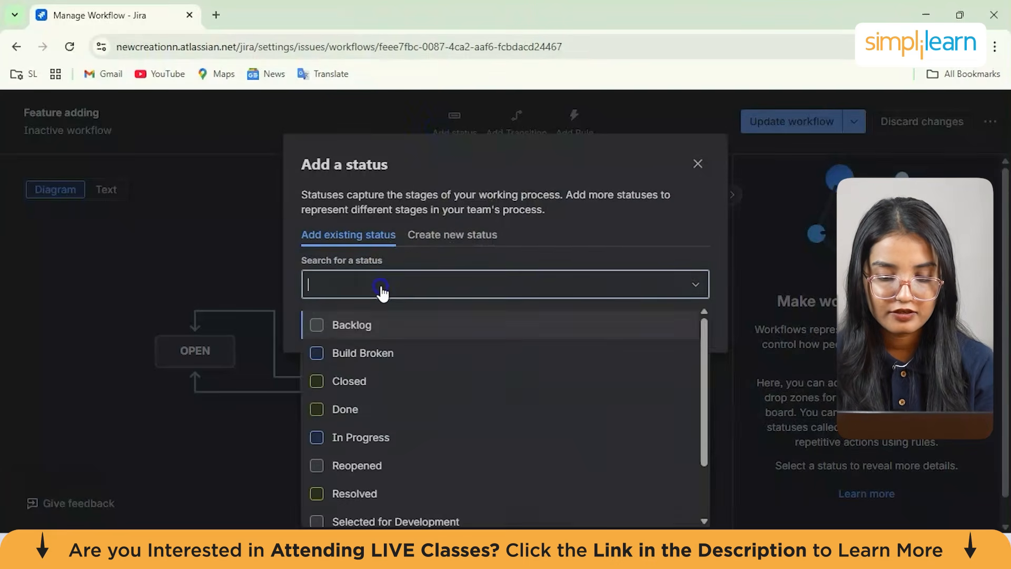
left_click(216, 210)
left_click(518, 132)
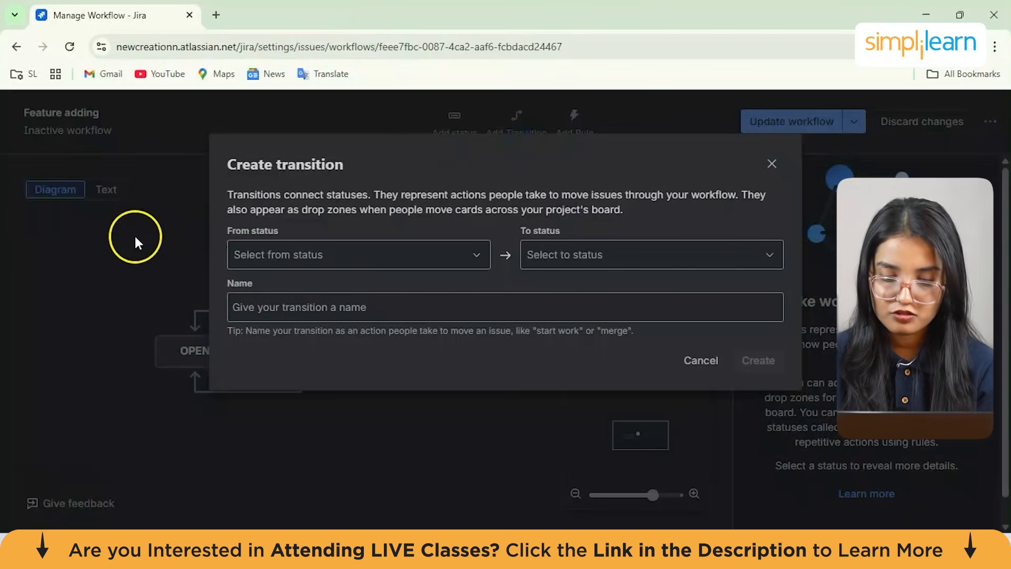
left_click(135, 236)
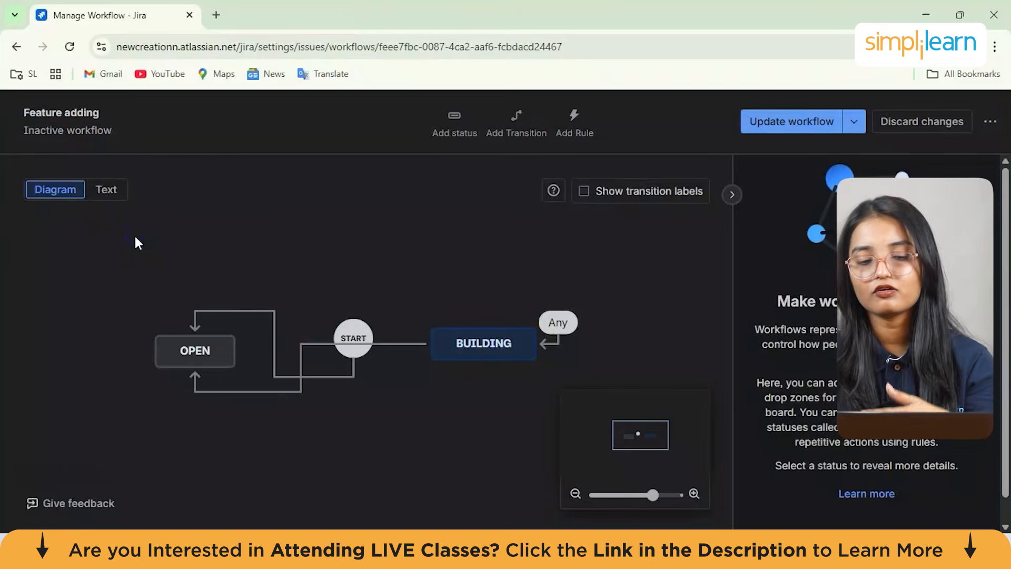
left_click(516, 119)
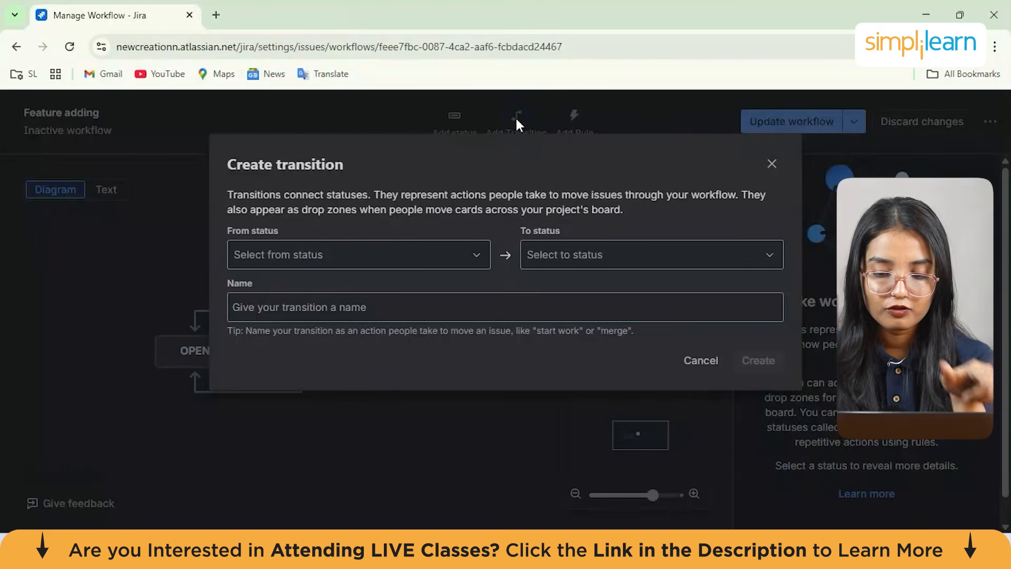
left_click(337, 257)
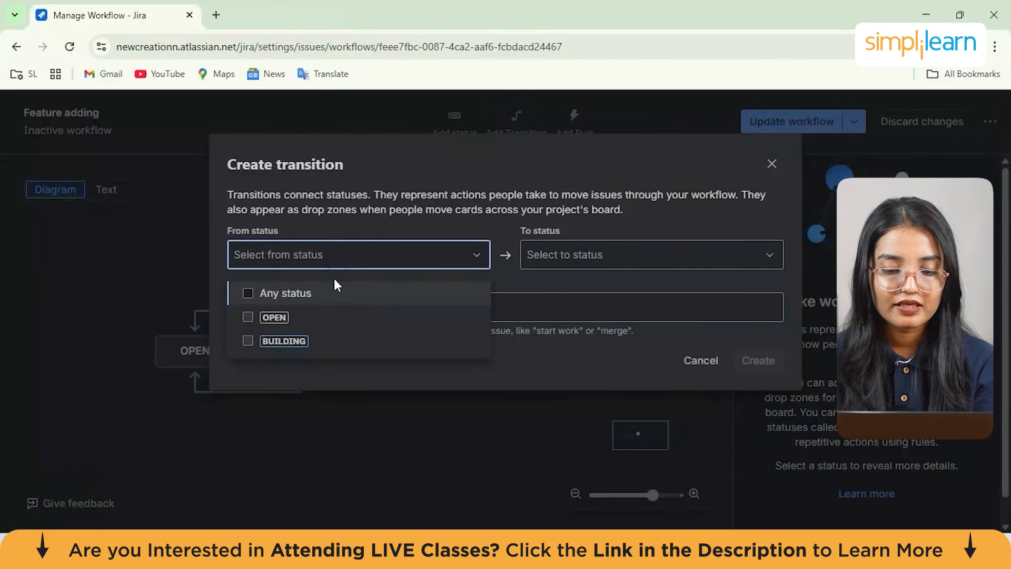
left_click(601, 259)
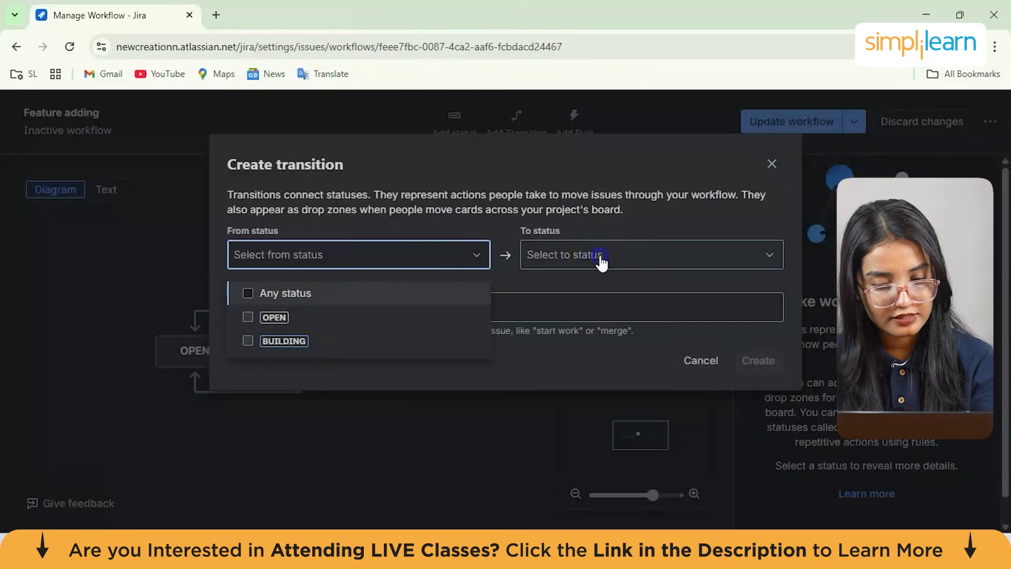
left_click(470, 273)
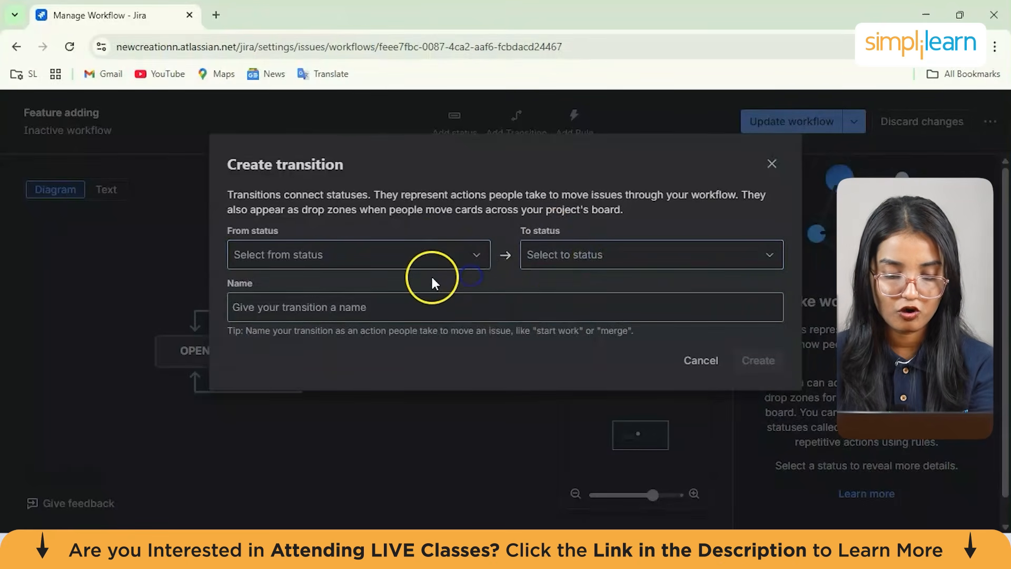
left_click(428, 302)
left_click(701, 361)
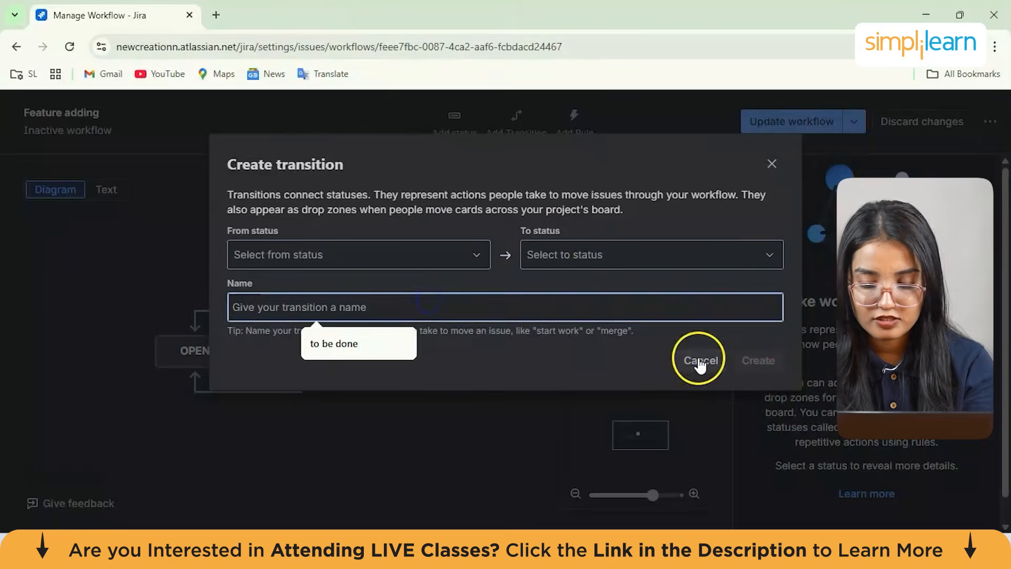
Add a "Block transition until approval" rule to the "to be done" transition from BUILDING to OPEN
left_click(567, 128)
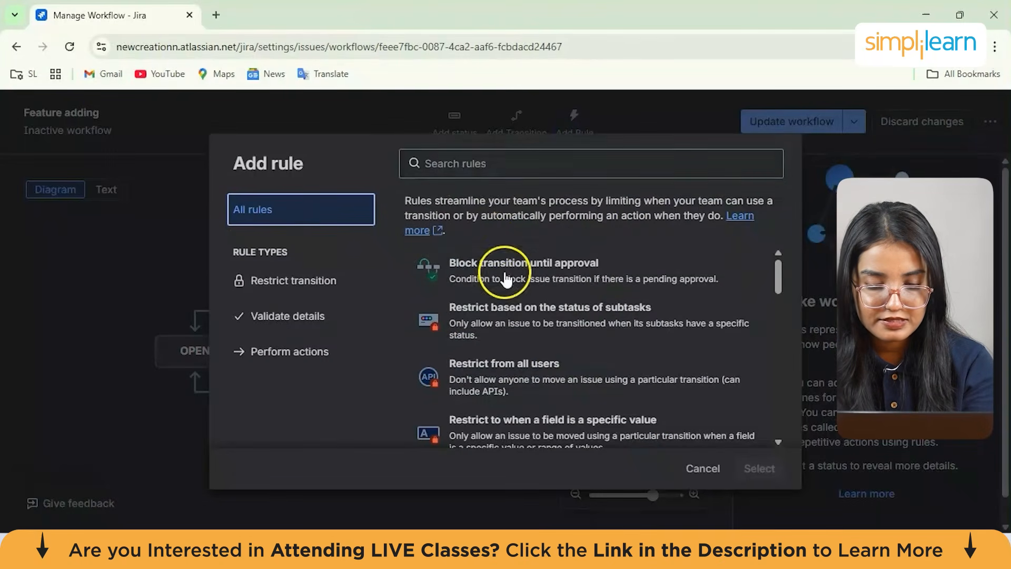
scroll(501, 275, "down", 8)
scroll(557, 311, "up", 8)
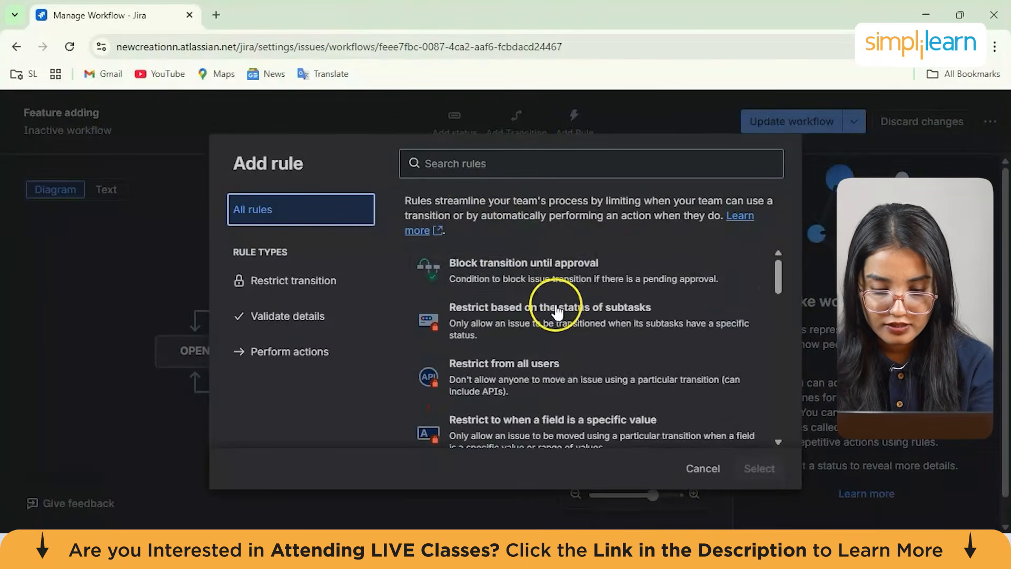
scroll(553, 348, "down", 1)
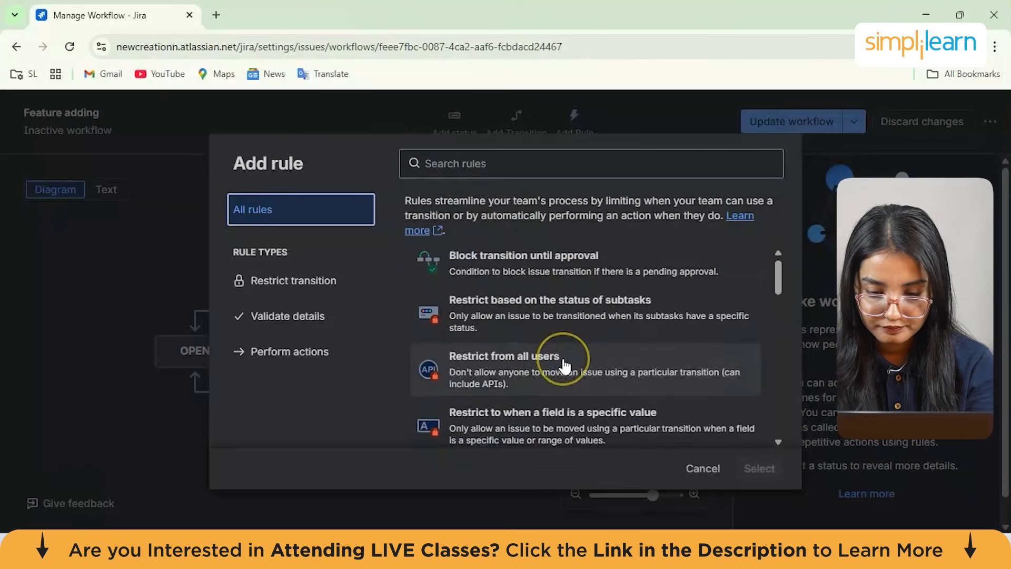
scroll(564, 316, "up", 1)
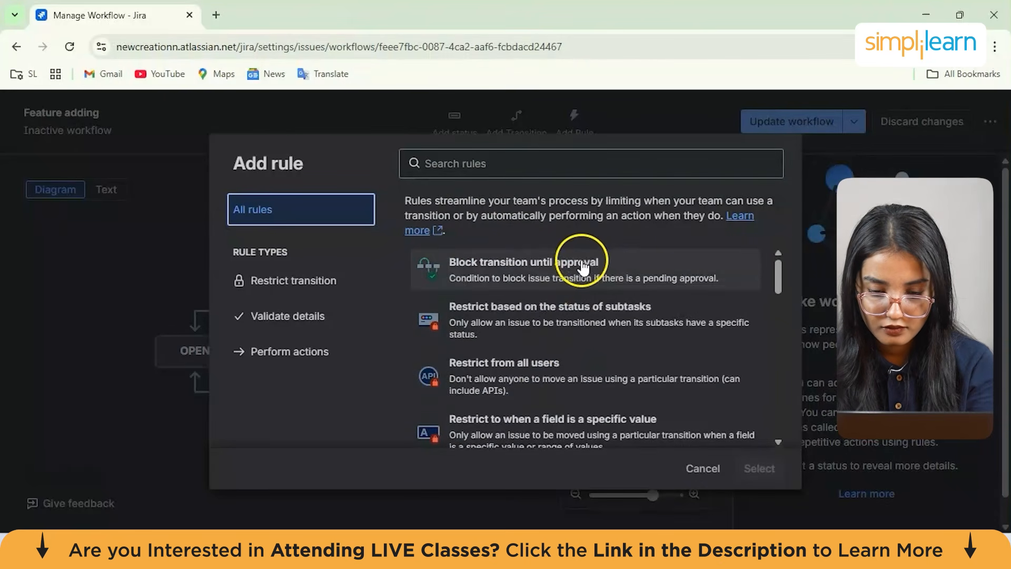
left_click(584, 268)
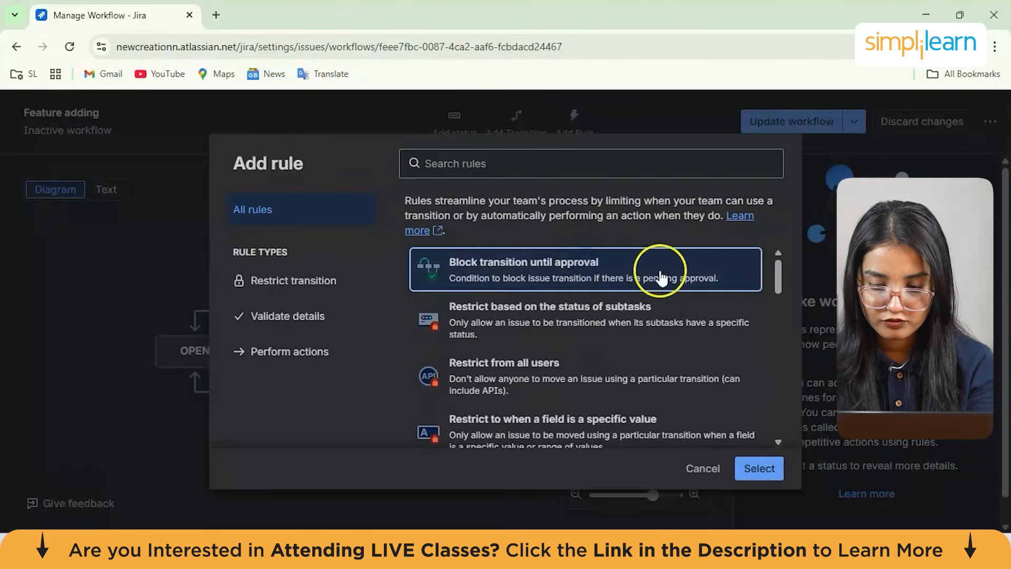
left_click(764, 474)
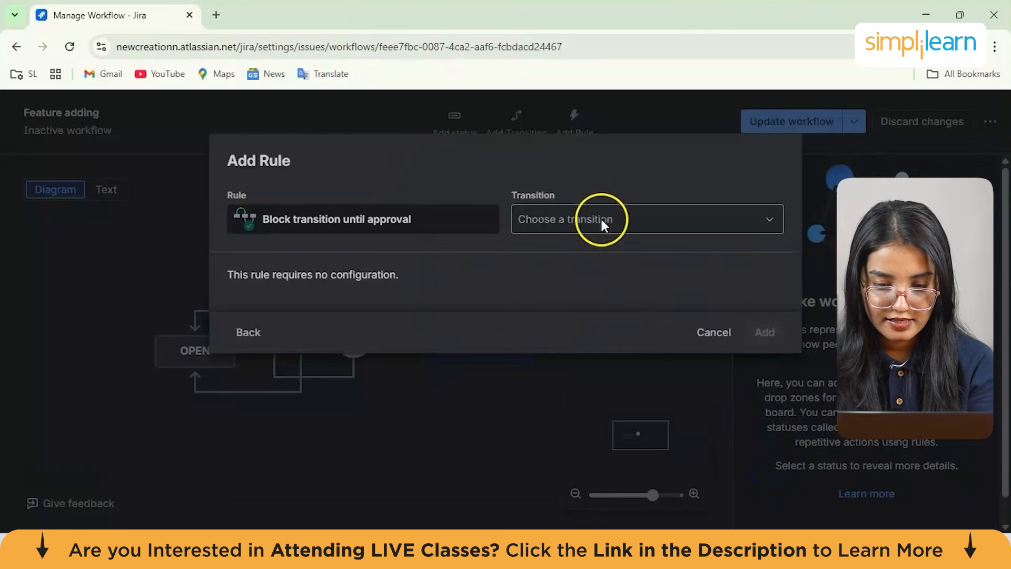
left_click(579, 220)
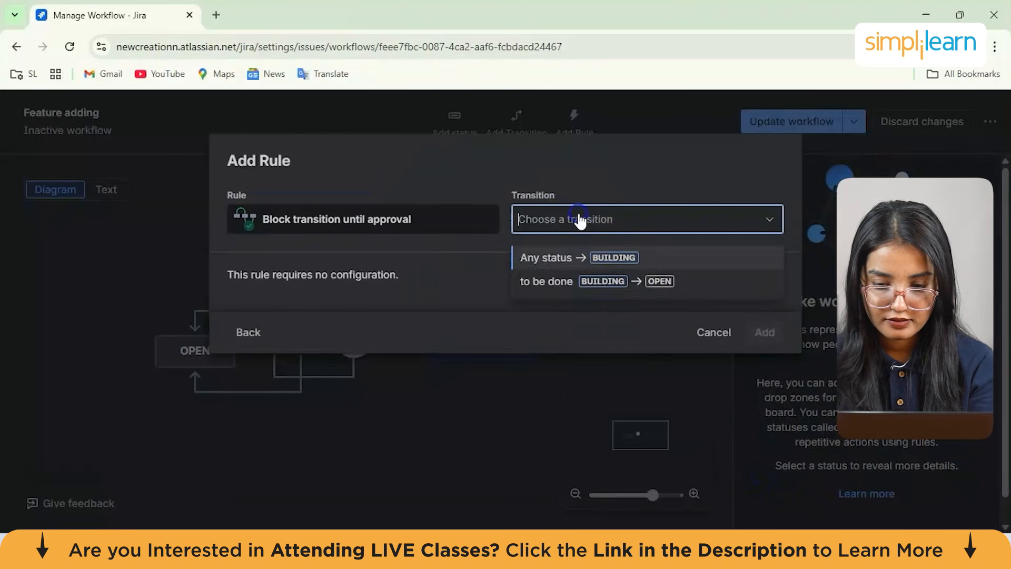
left_click(549, 284)
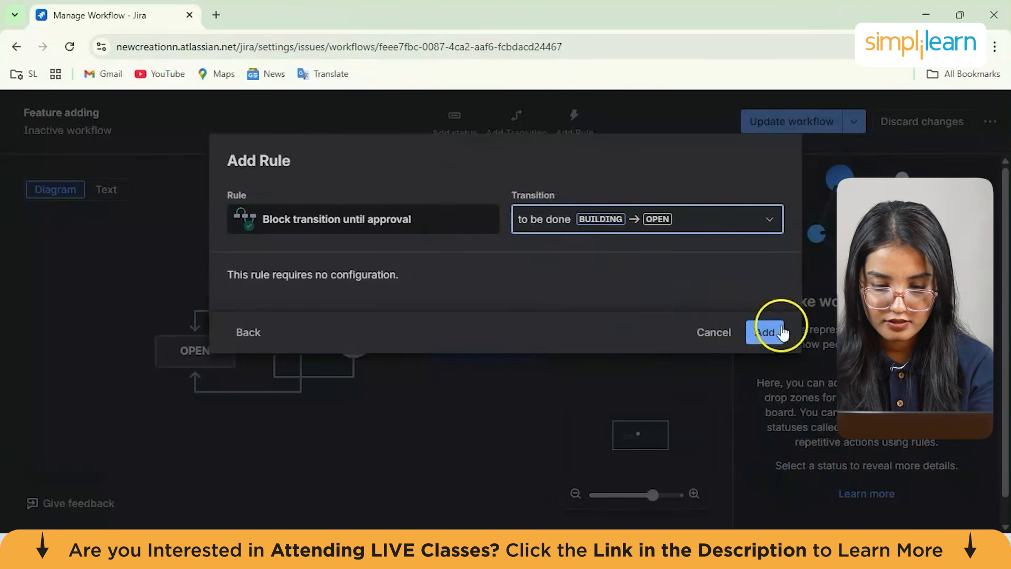
left_click(763, 333)
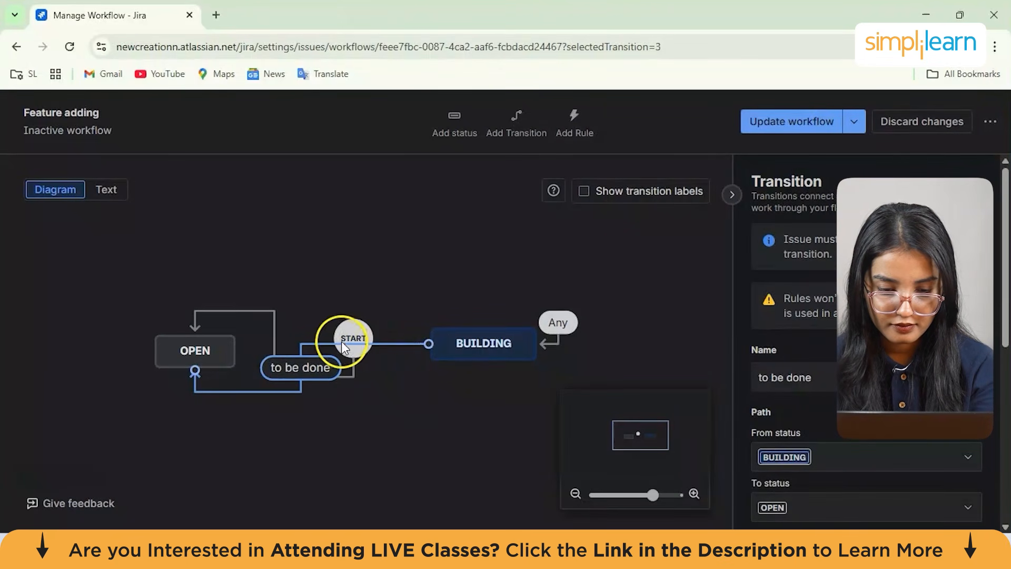
Inspect the Building status, the START node and the Create transition in the workflow diagram
left_click(479, 348)
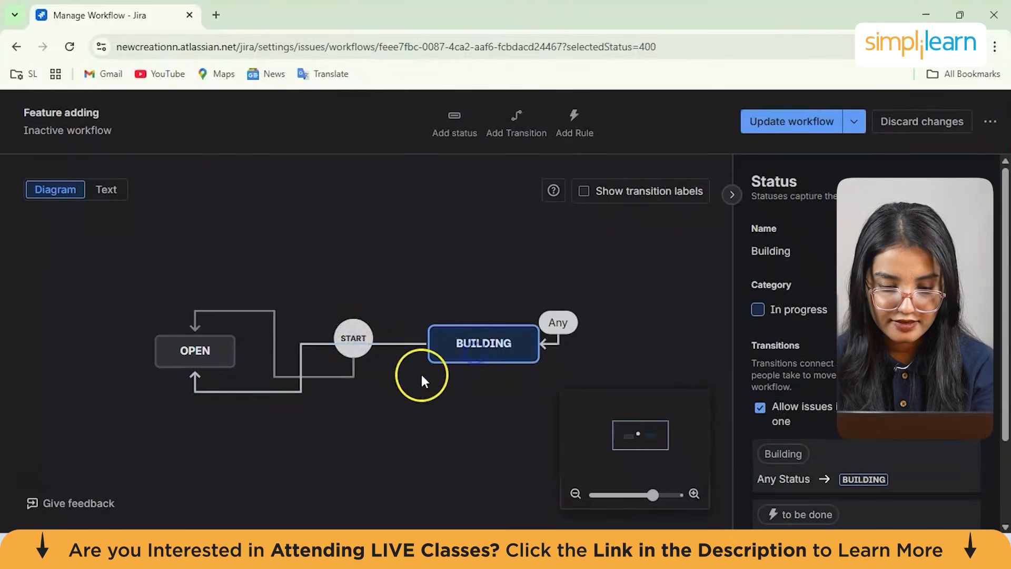
left_click(404, 393)
scroll(404, 393, "down", 3)
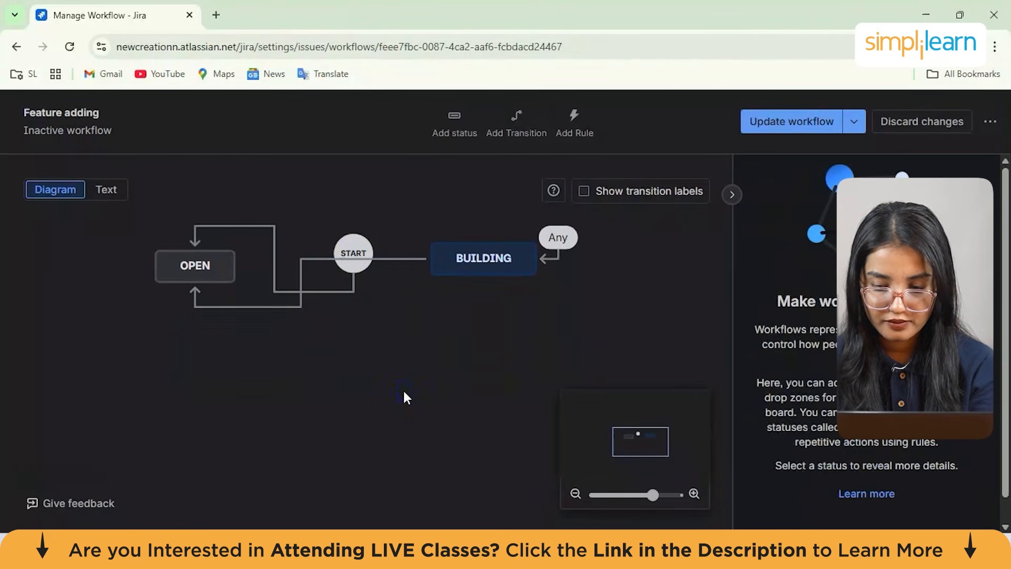
left_click(365, 260)
left_click_drag(310, 259, 287, 290)
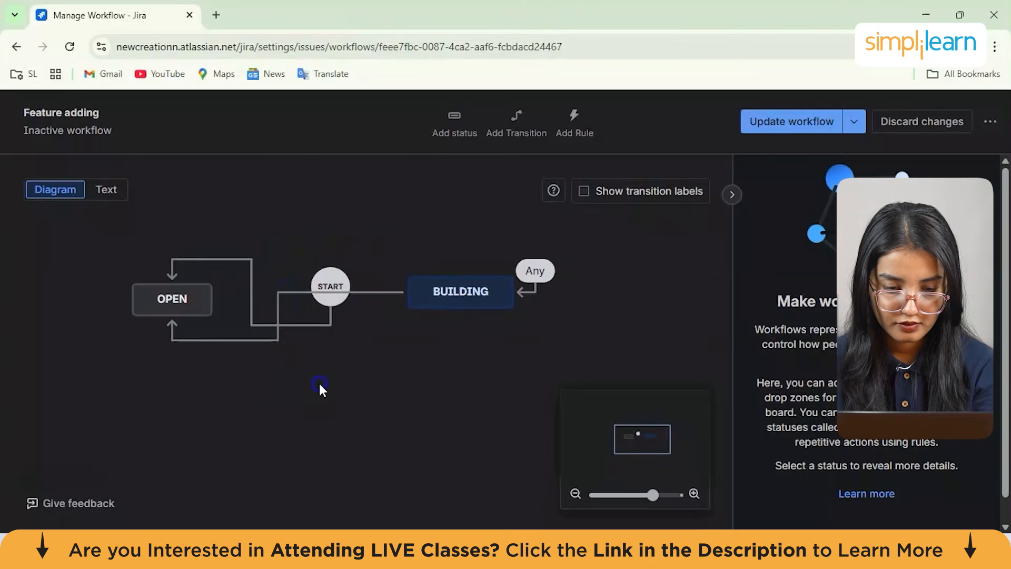
left_click_drag(319, 383, 285, 318)
left_click(285, 323)
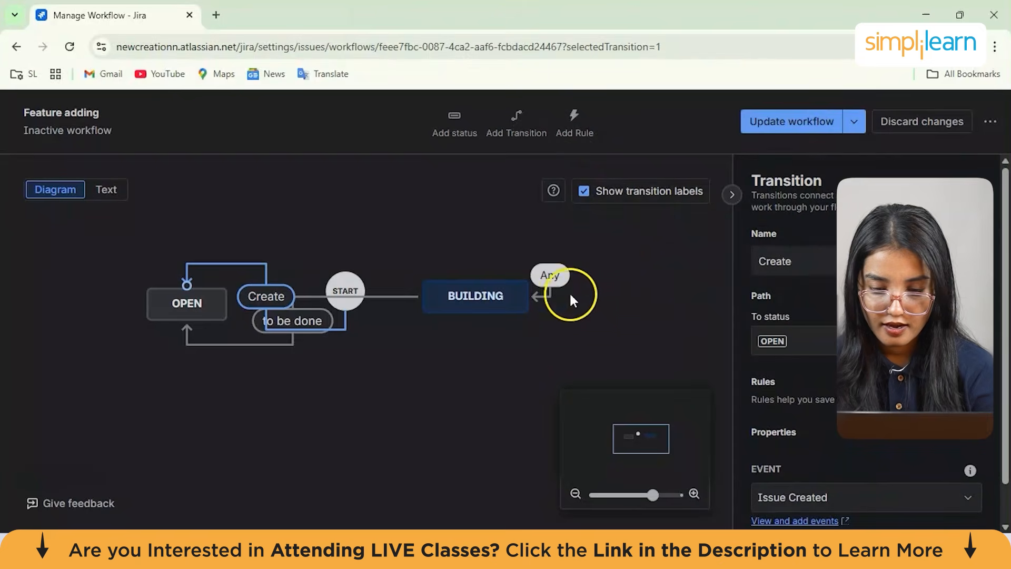
left_click(491, 307)
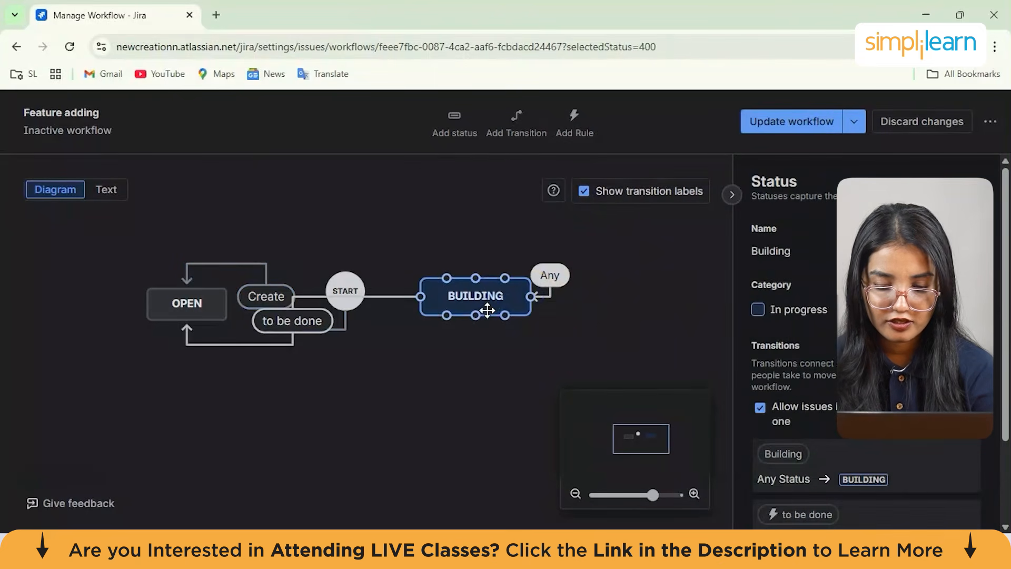
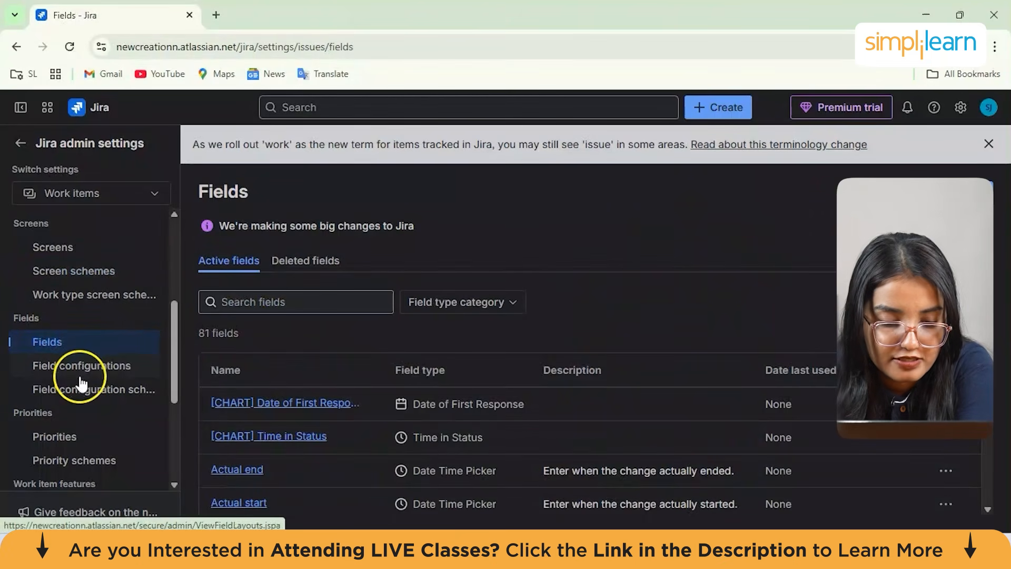
Browse the Fields list and open the actions menu of the Fix versions field
scroll(426, 415, "down", 2)
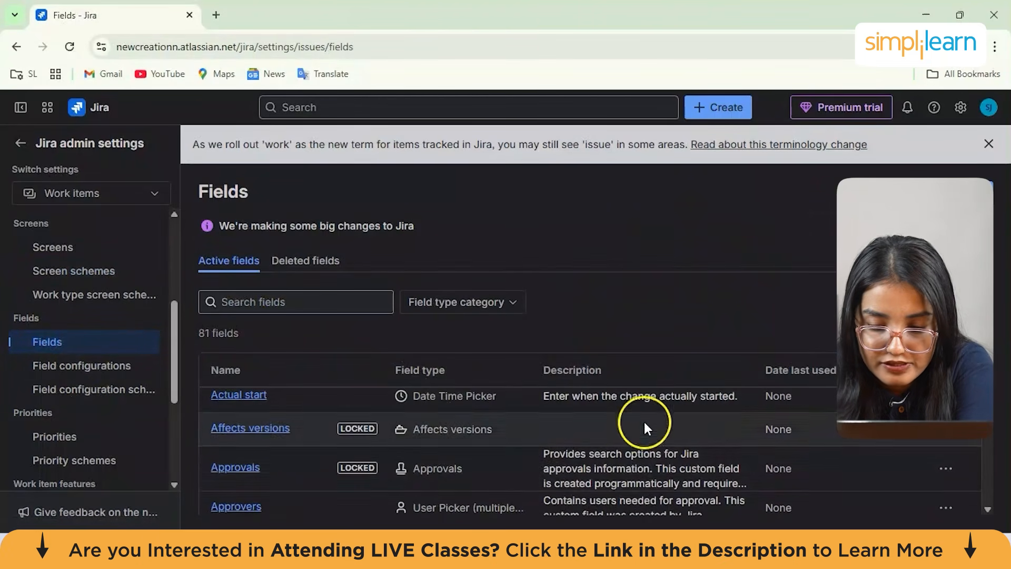
scroll(637, 438, "up", 2)
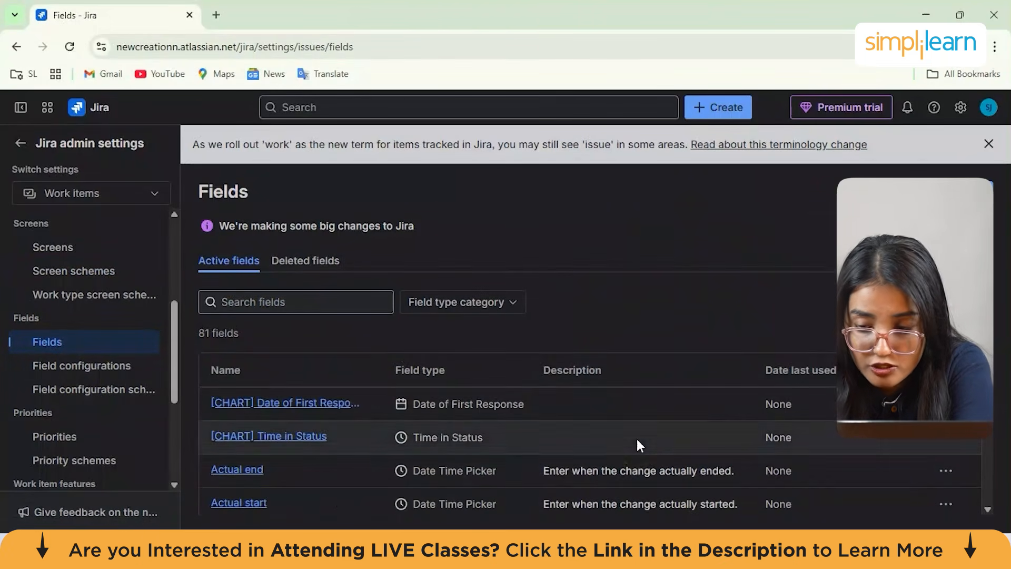
scroll(637, 438, "down", 5)
scroll(601, 437, "down", 3)
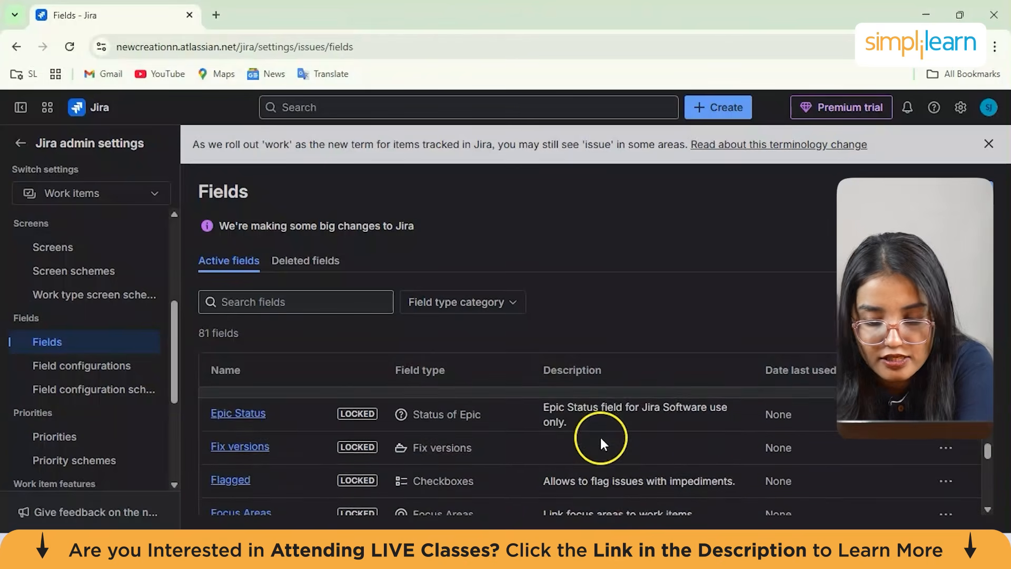
left_click(946, 450)
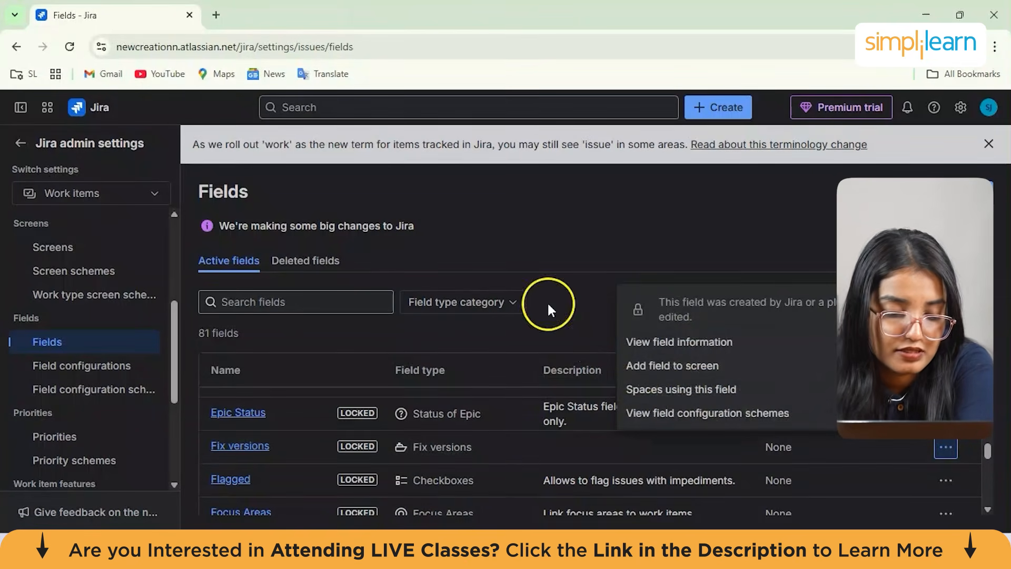
Open the Priorities list in admin settings, then leave Jira admin settings
left_click(108, 438)
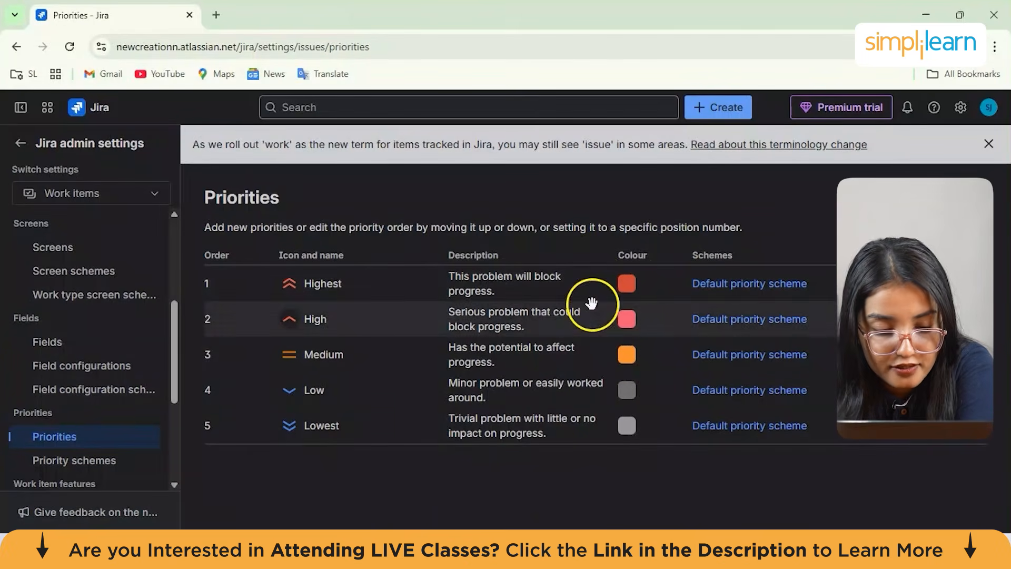
left_click_drag(173, 393, 174, 314)
left_click(21, 153)
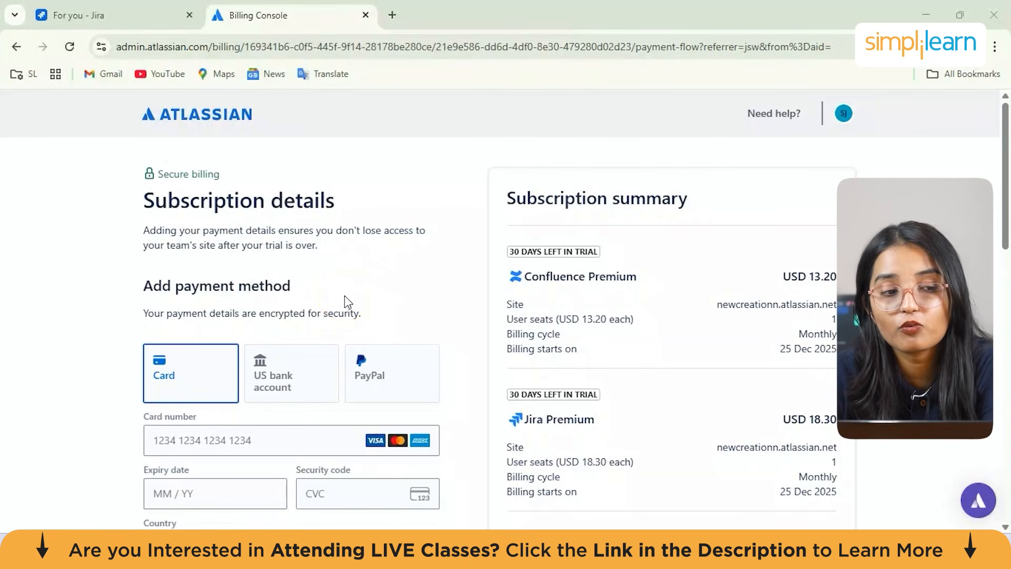
Review the subscription summary and monthly total on the billing console page
scroll(346, 298, "down", 3)
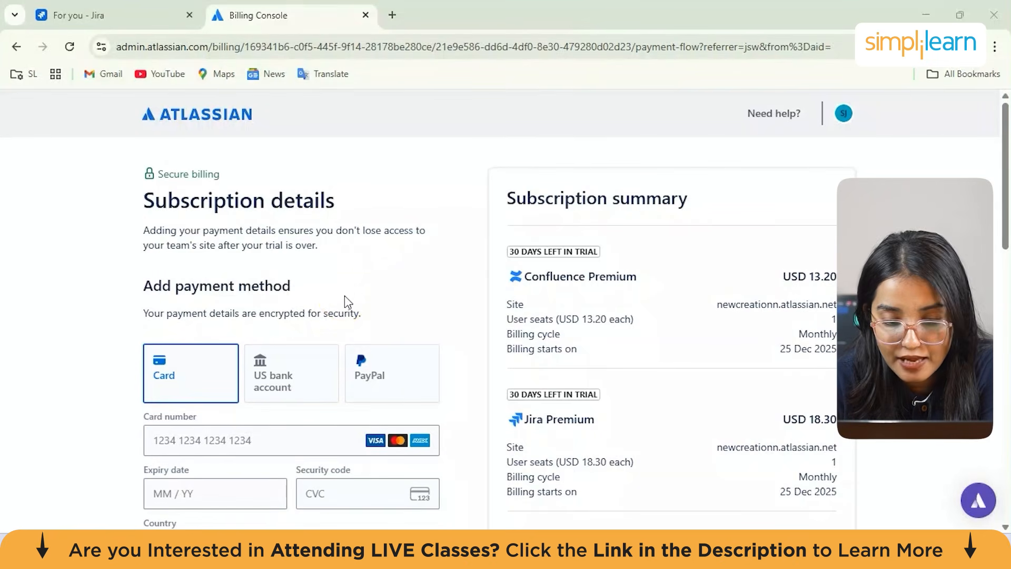
scroll(346, 298, "up", 3)
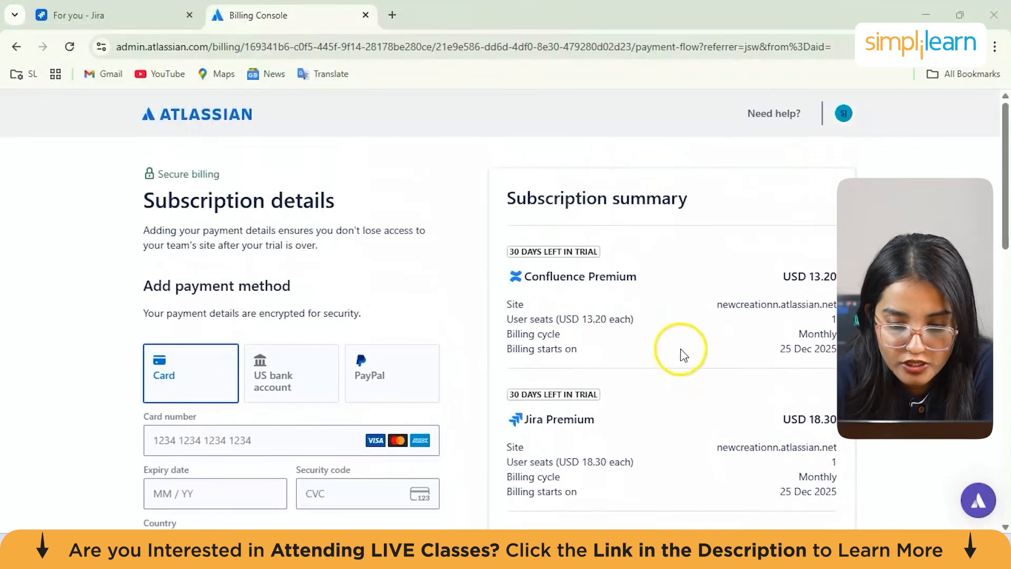
scroll(679, 351, "down", 1)
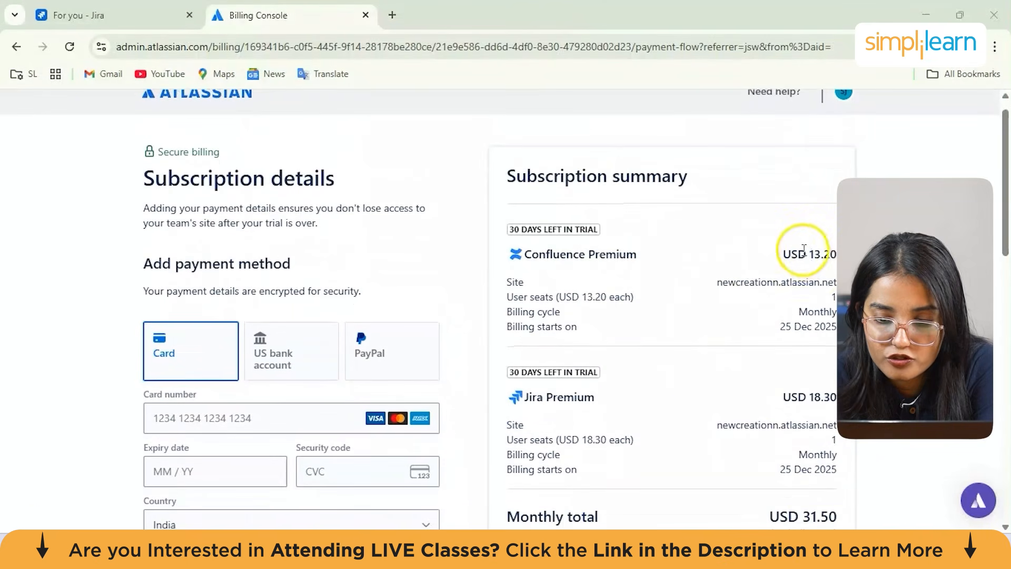
left_click(631, 230)
scroll(680, 240, "down", 3)
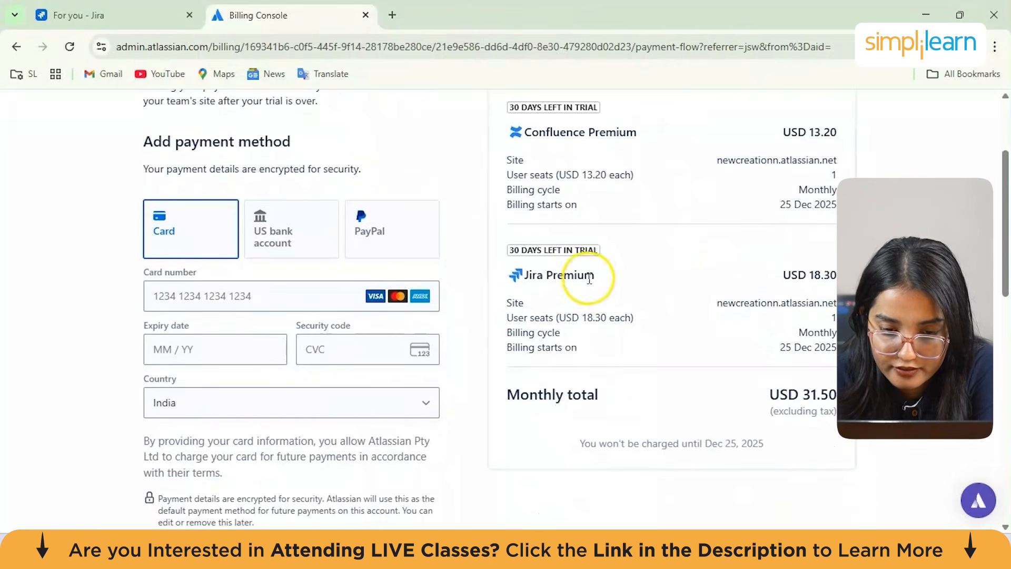
left_click(644, 272)
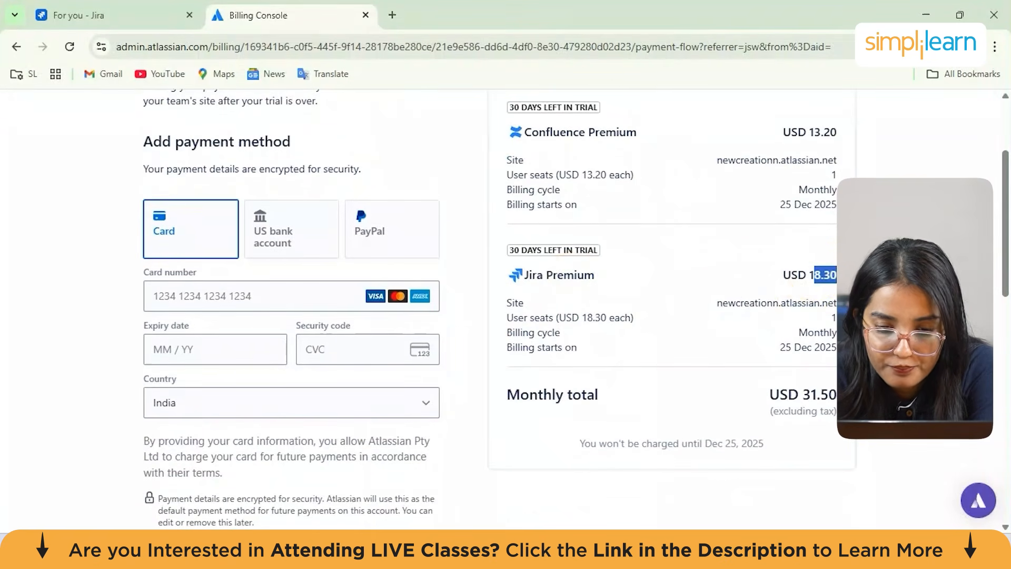
left_click(649, 315)
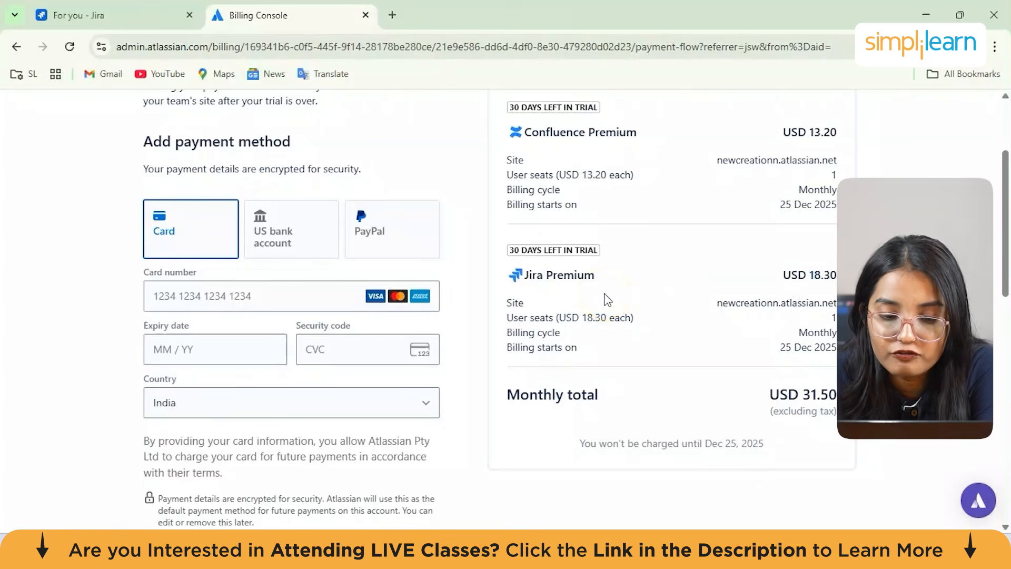
scroll(607, 299, "down", 1)
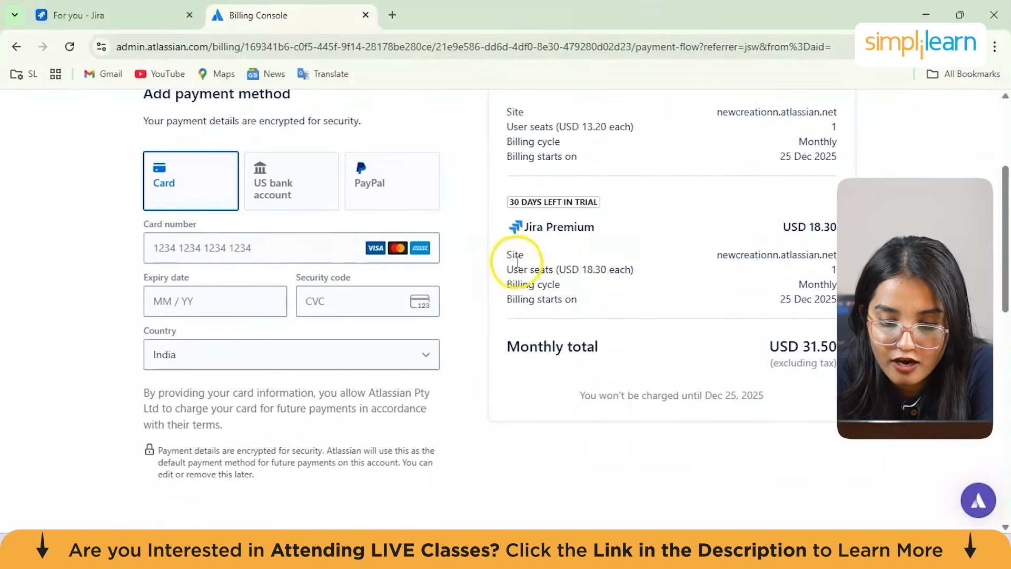
left_click(657, 274)
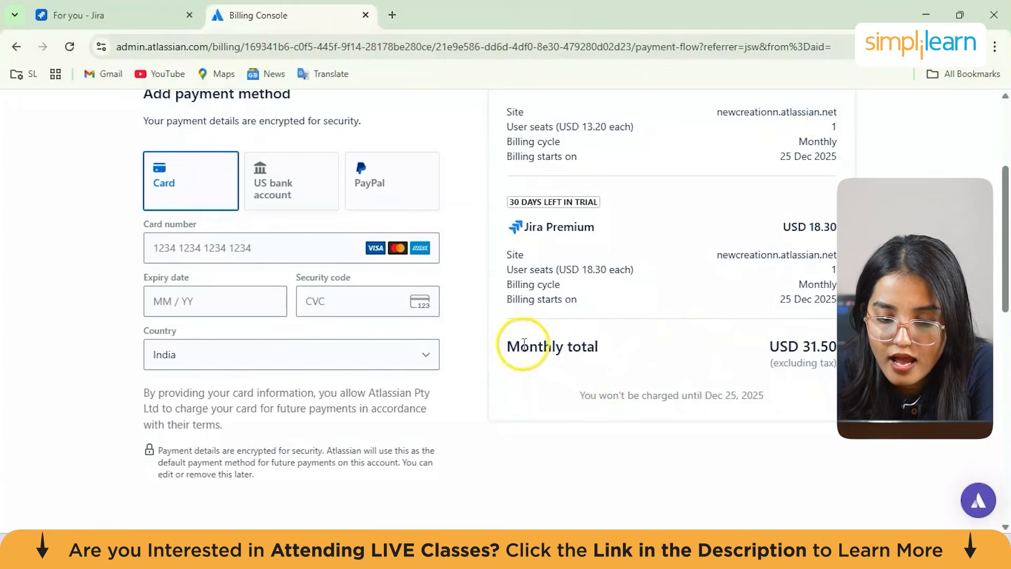
left_click_drag(504, 352, 803, 384)
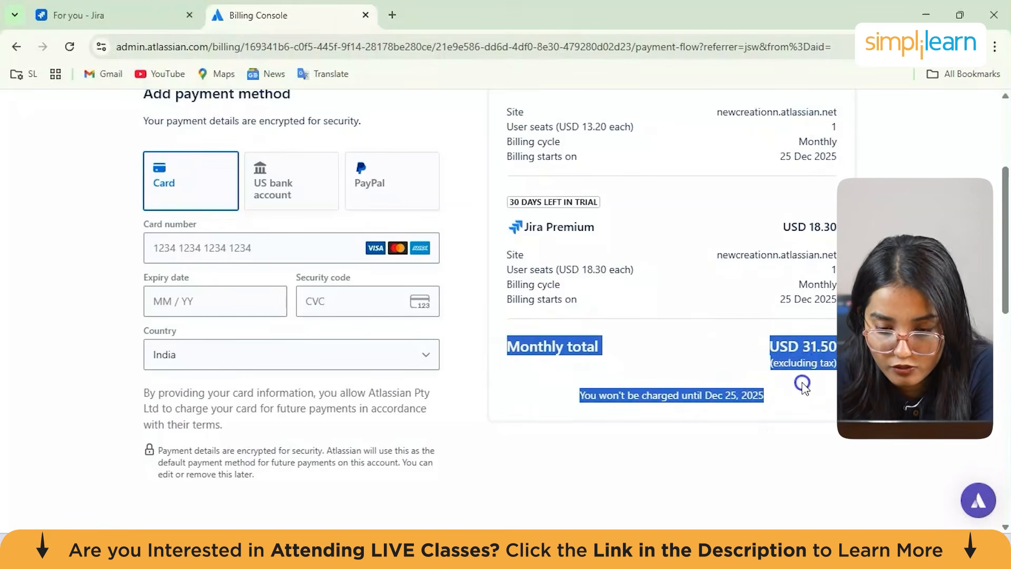
left_click(803, 386)
scroll(804, 388, "up", 4)
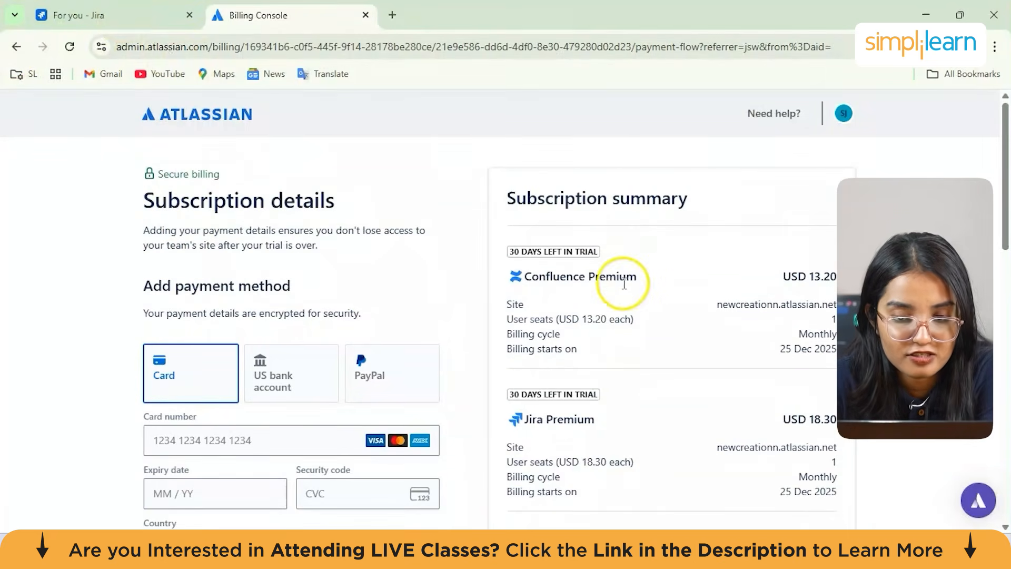
Open account settings from the profile menu in the Jira tab, then return to the Jira tab
left_click(121, 15)
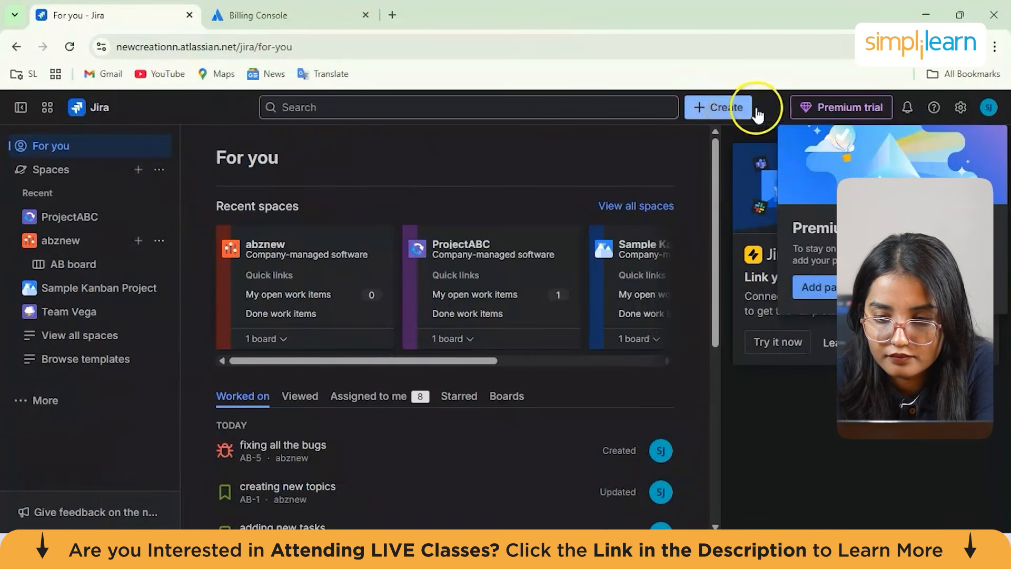
left_click(991, 109)
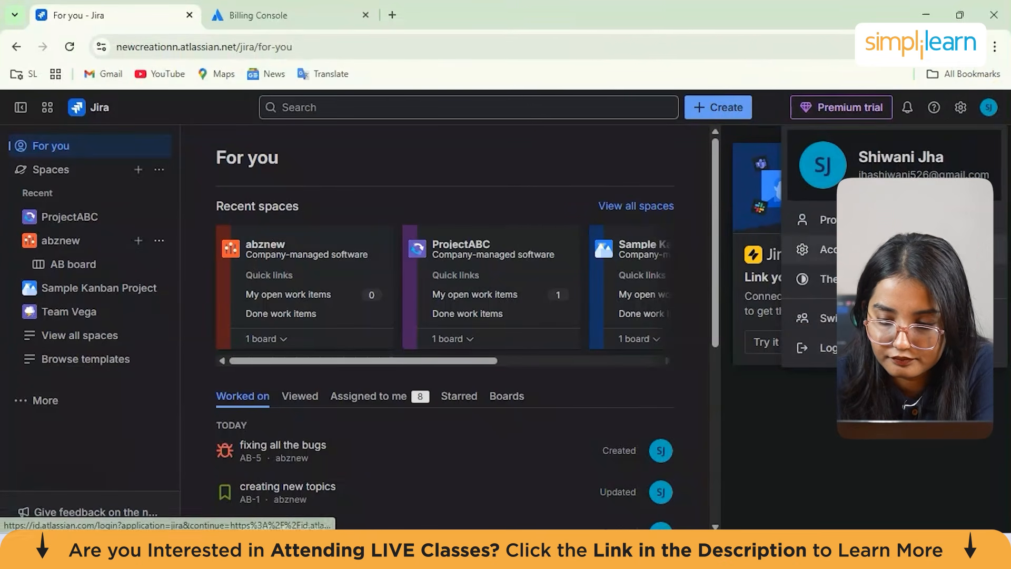
left_click(827, 249)
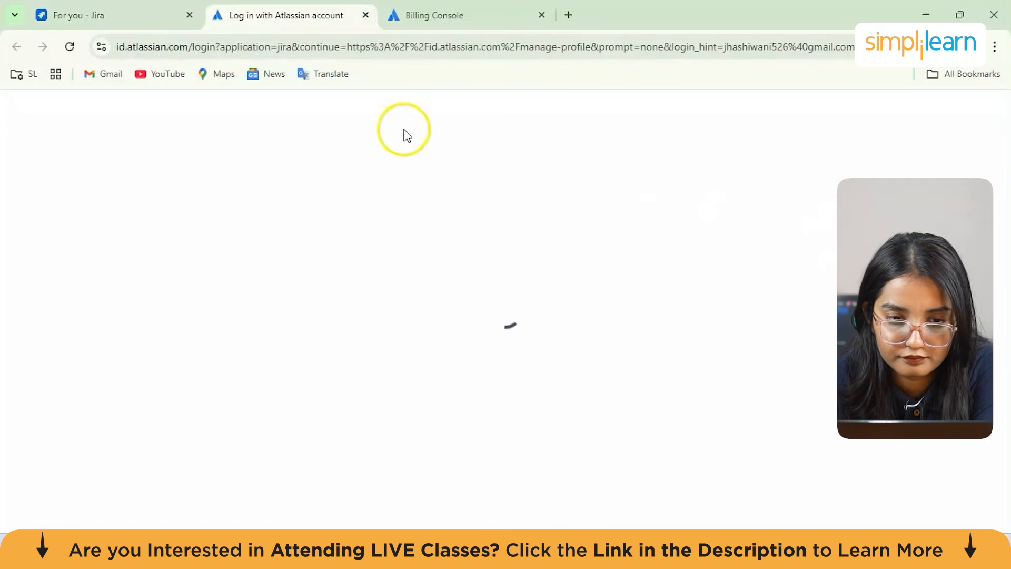
left_click(131, 8)
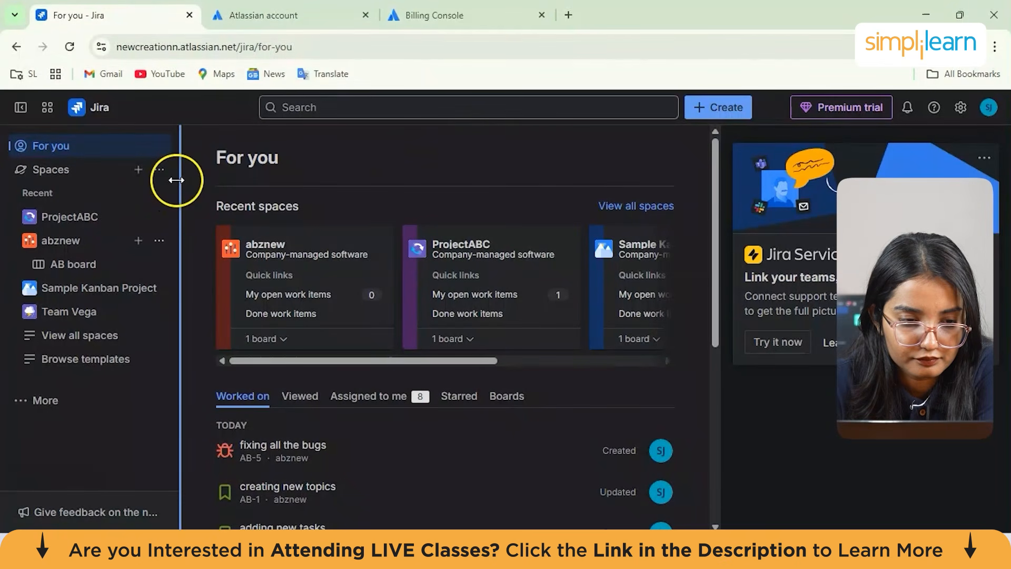
Browse the space templates made for you
left_click_drag(176, 182, 225, 182)
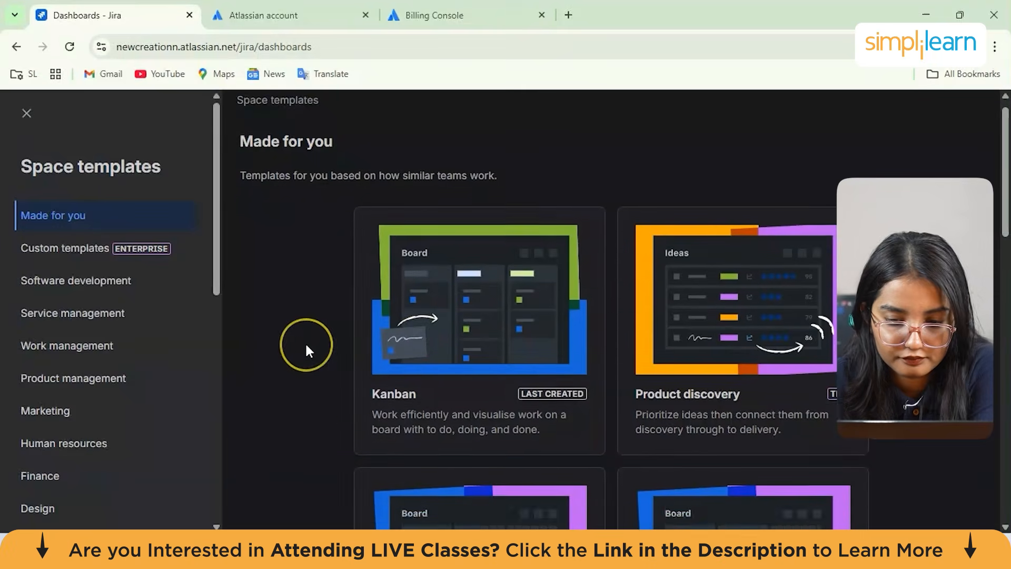
scroll(307, 351, "down", 2)
scroll(308, 351, "up", 2)
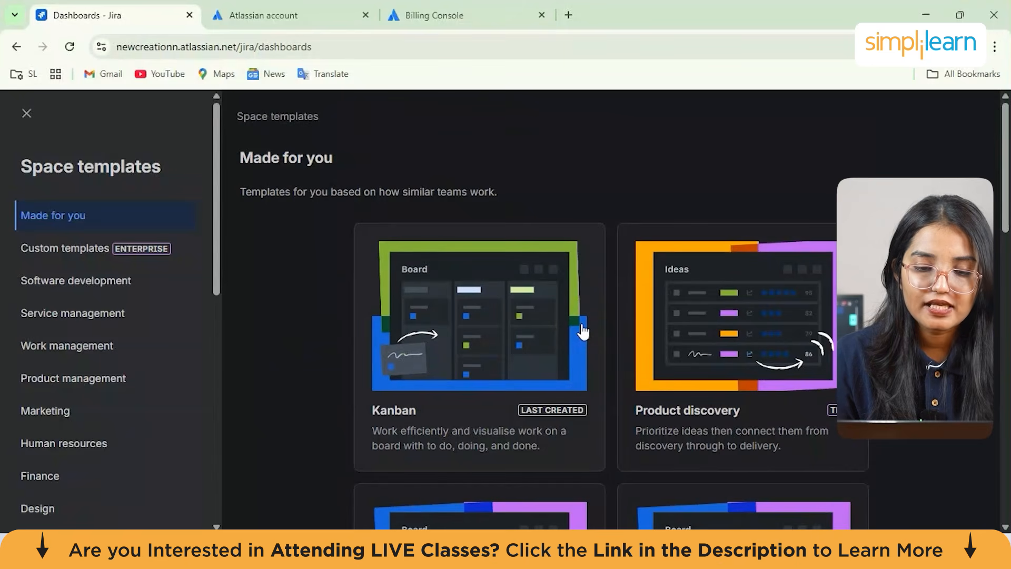
scroll(583, 332, "down", 4)
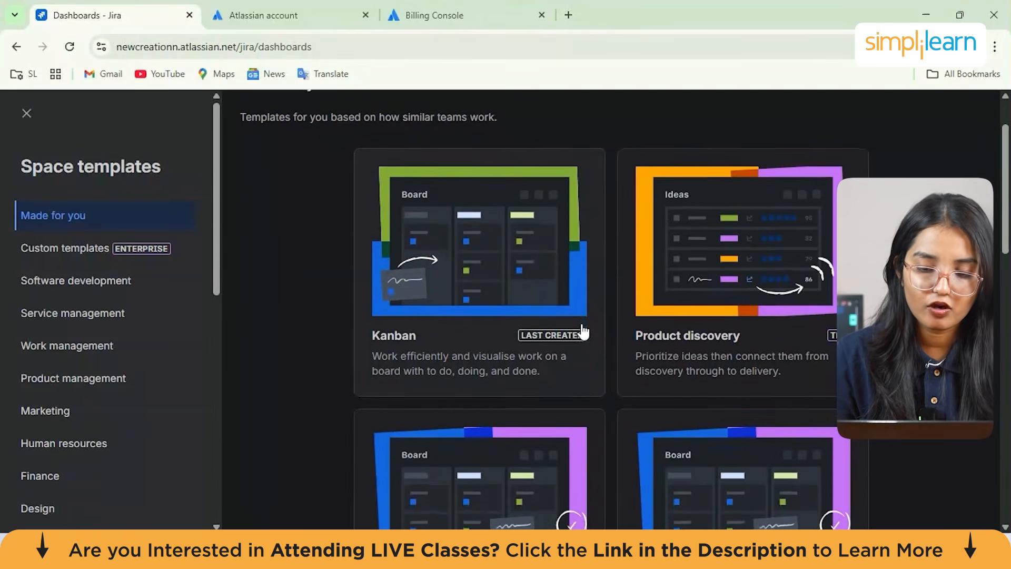
scroll(583, 332, "down", 2)
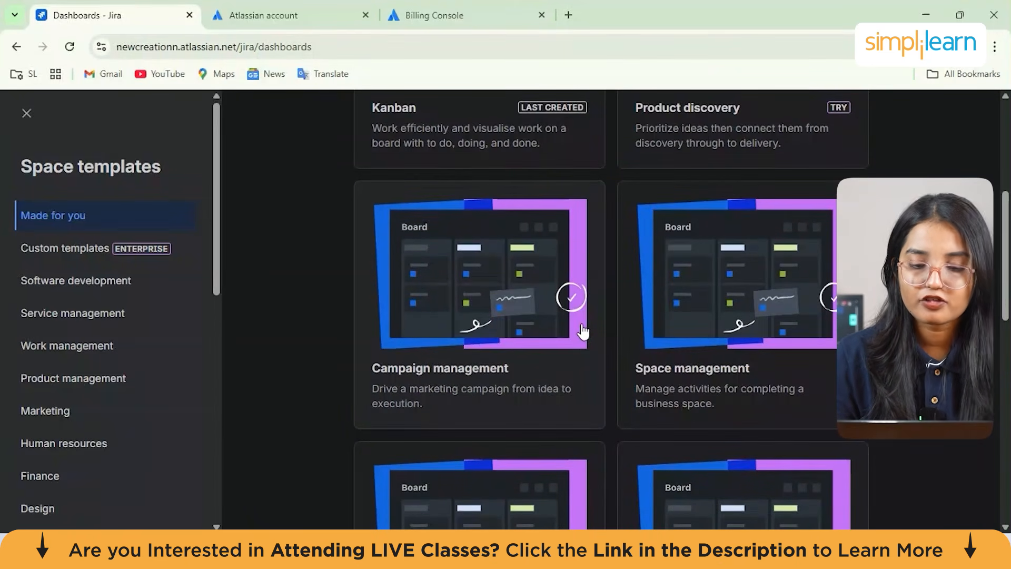
scroll(583, 332, "up", 6)
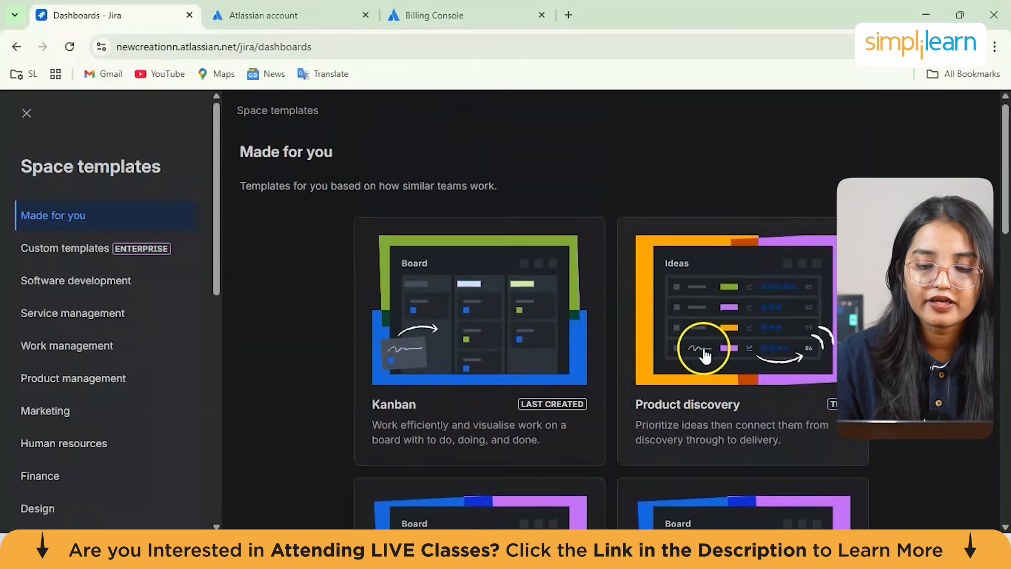
Create a Product discovery space starting with the Roadmap view and start the free trial
left_click(704, 352)
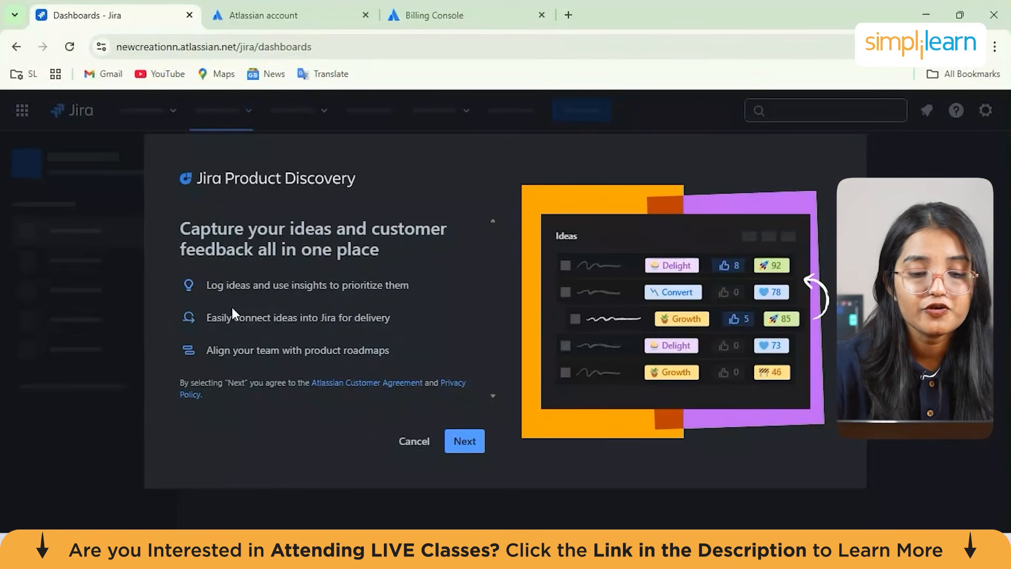
left_click(457, 446)
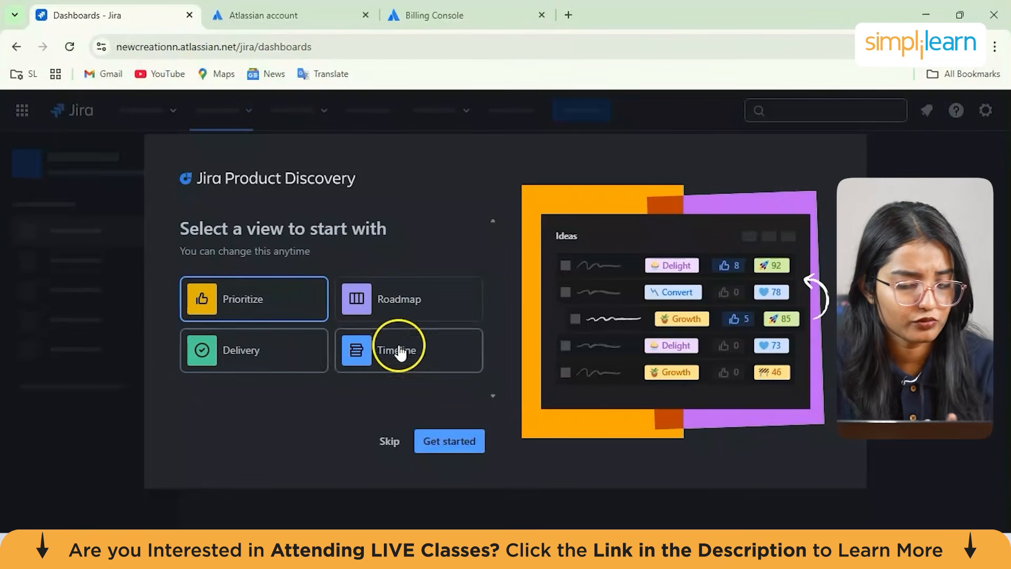
left_click(406, 316)
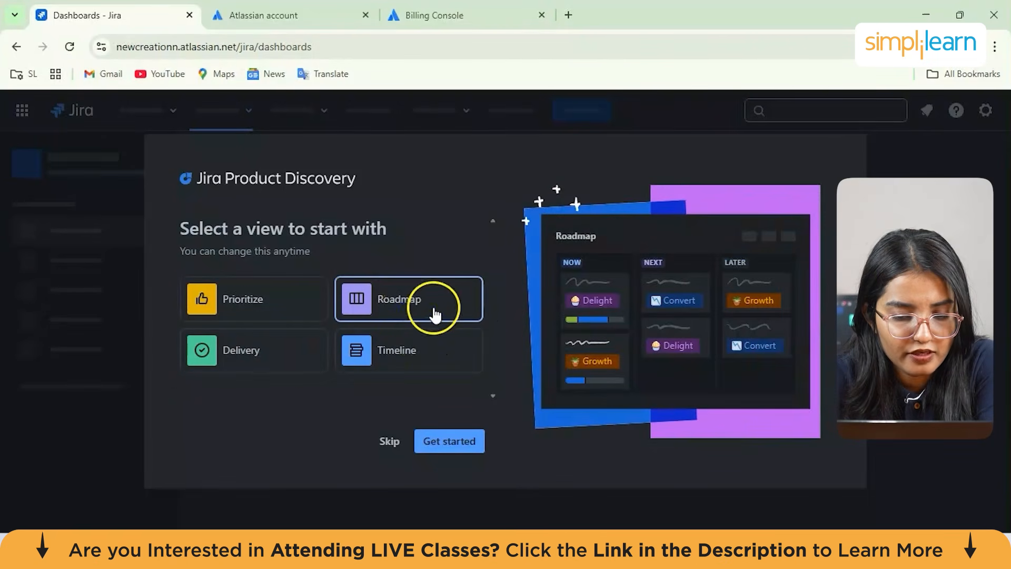
left_click(455, 449)
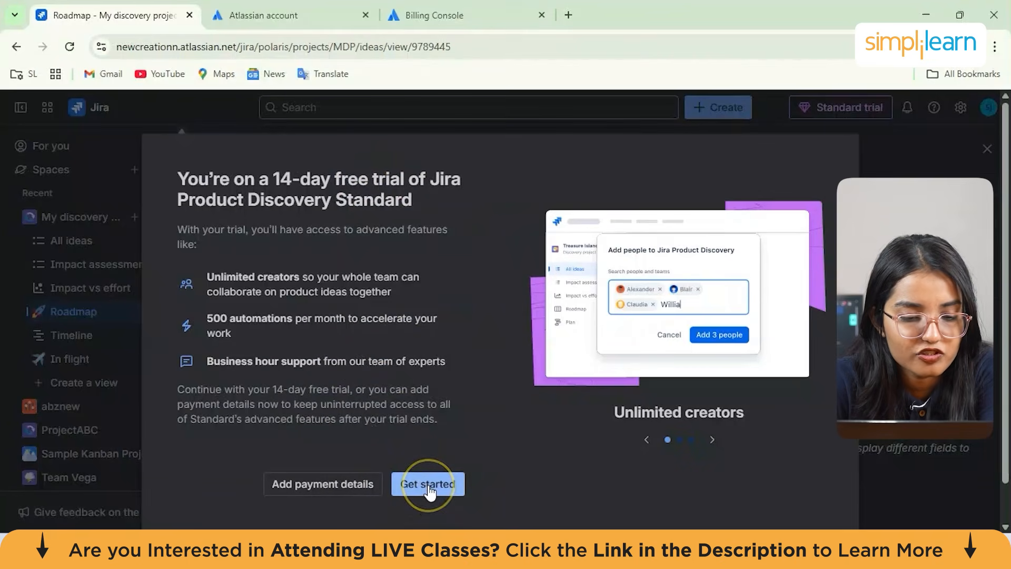
left_click(448, 484)
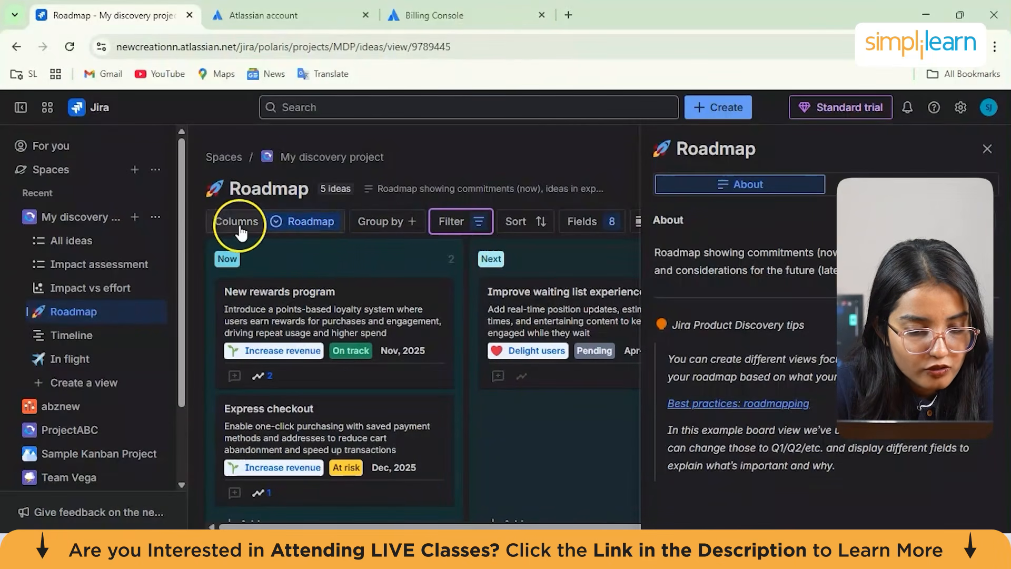
Open the Roadmap view's About description for editing and read through its tips
scroll(300, 315, "down", 1)
scroll(300, 315, "up", 1)
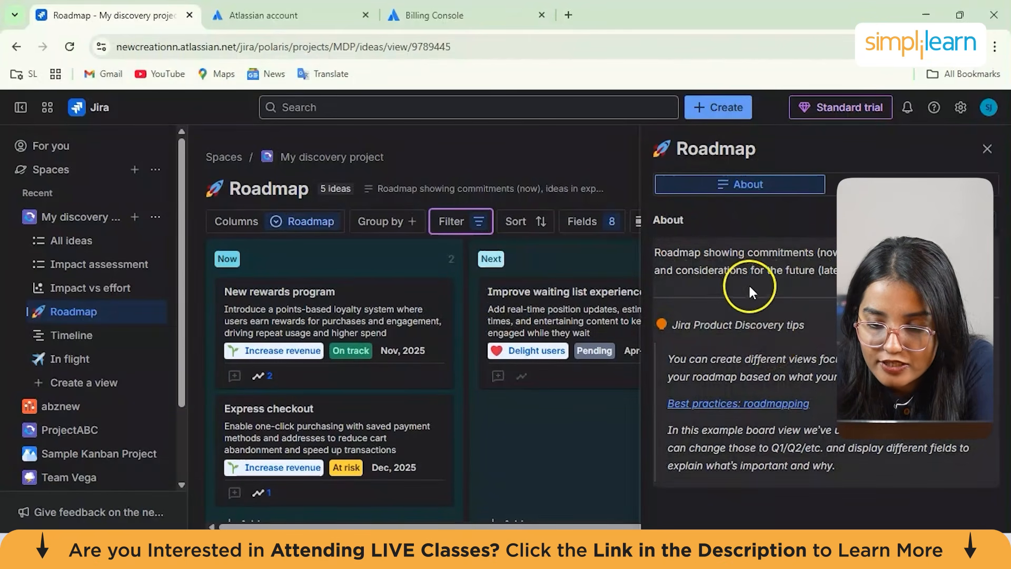
left_click_drag(656, 253, 831, 278)
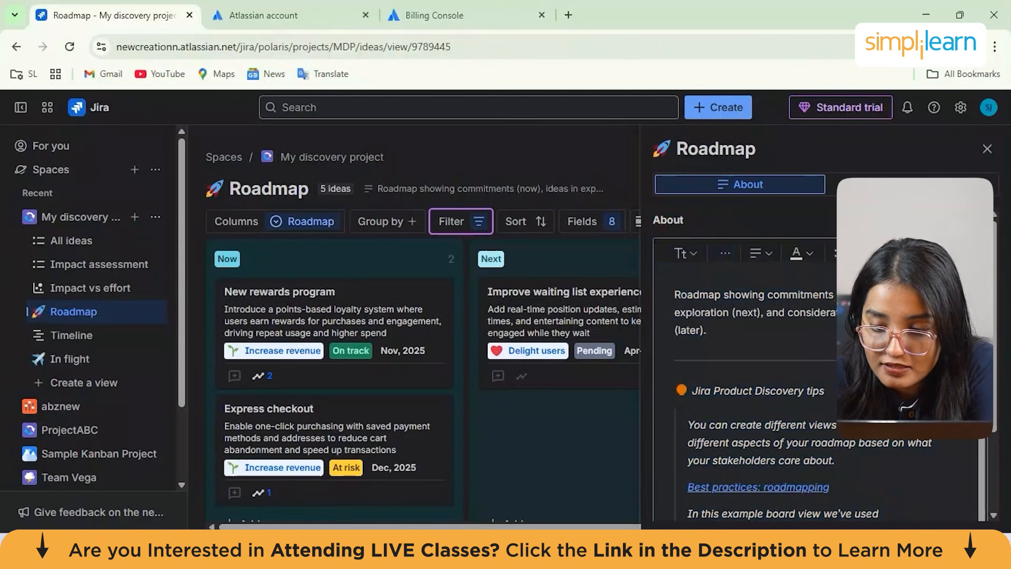
scroll(771, 348, "down", 1)
scroll(771, 348, "down", 4)
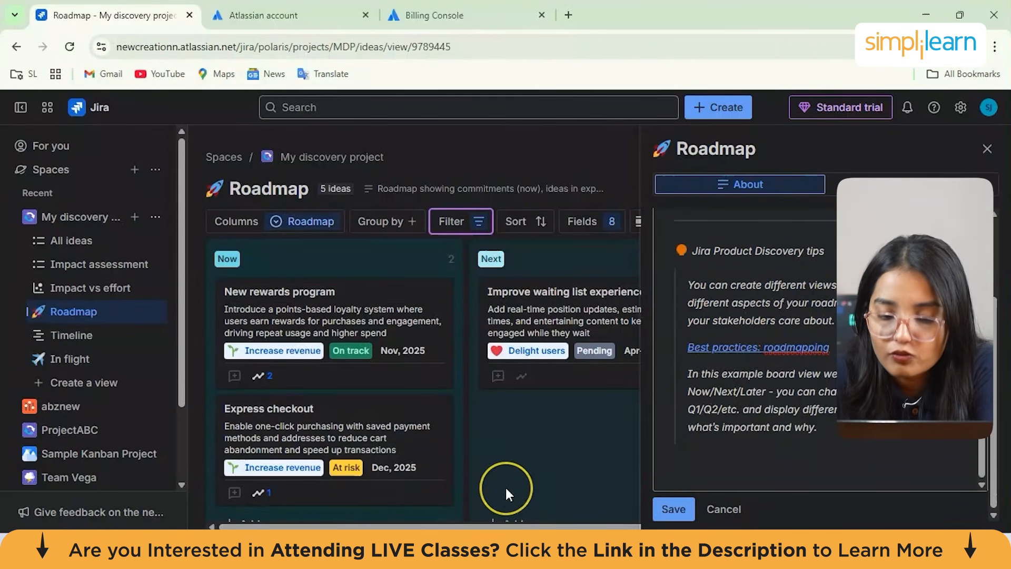
scroll(505, 486, "down", 2)
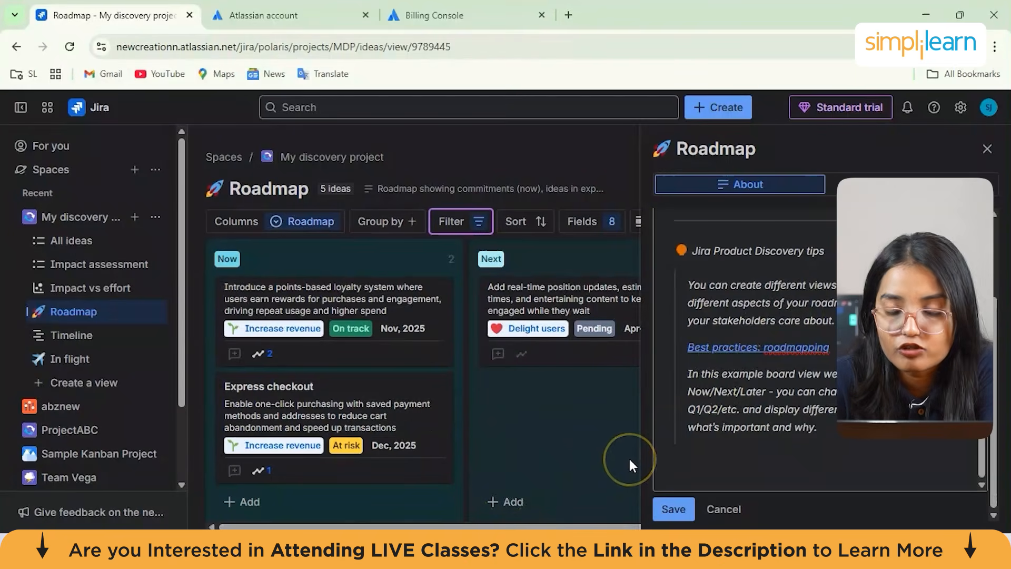
scroll(359, 356, "up", 2)
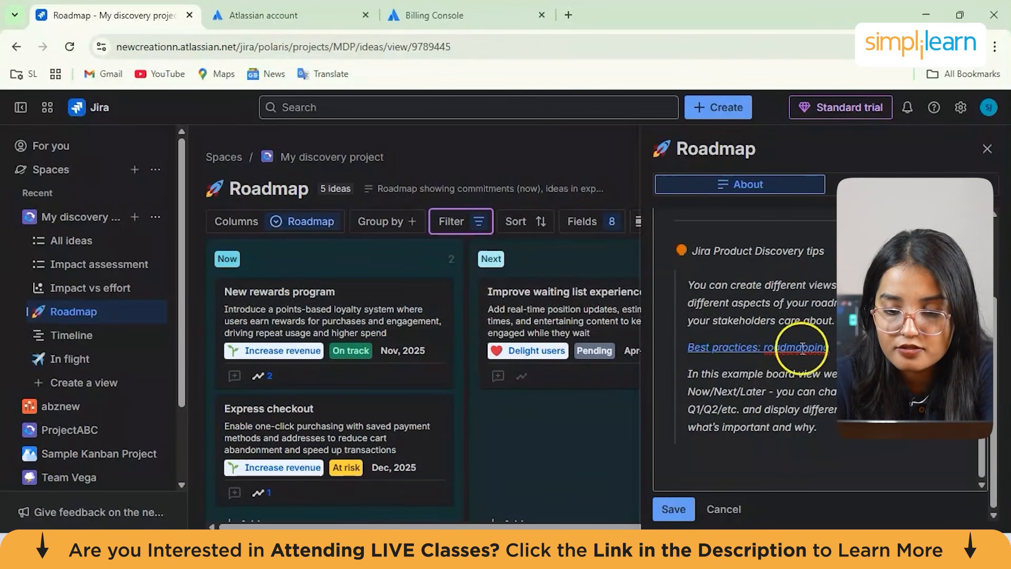
Open the New rewards program idea from the Roadmap board
scroll(768, 285, "up", 1)
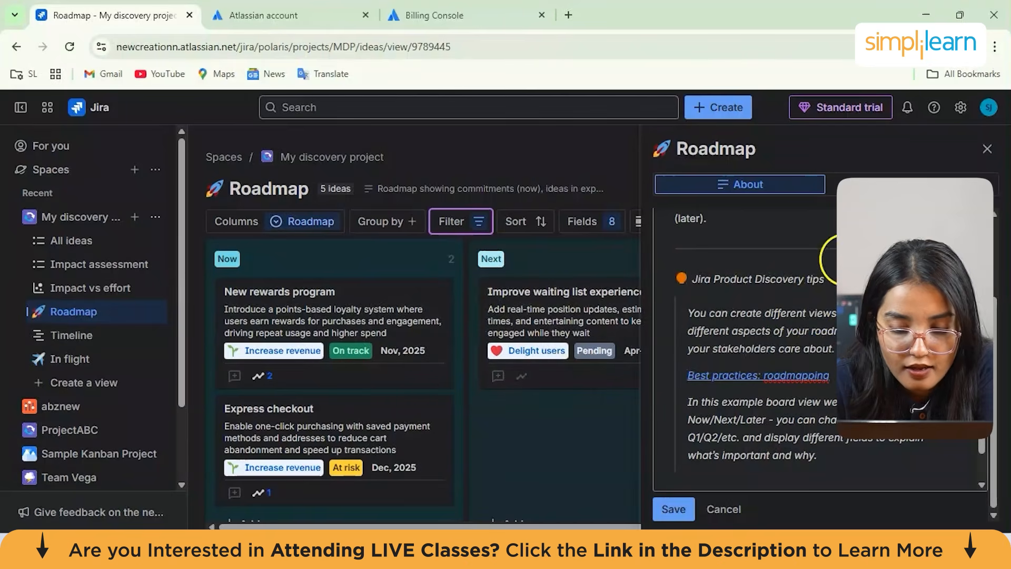
scroll(740, 260, "up", 4)
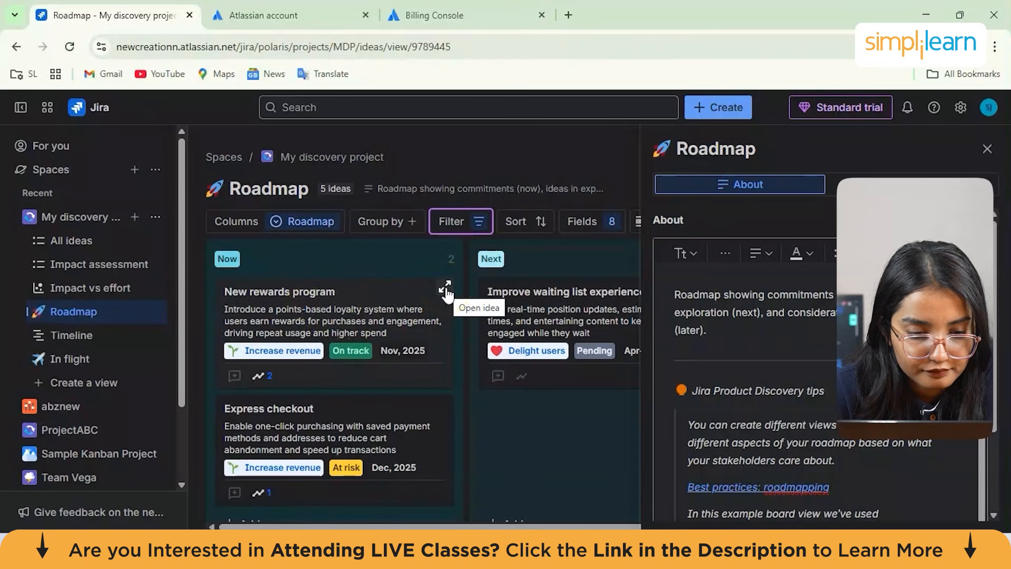
left_click(440, 391)
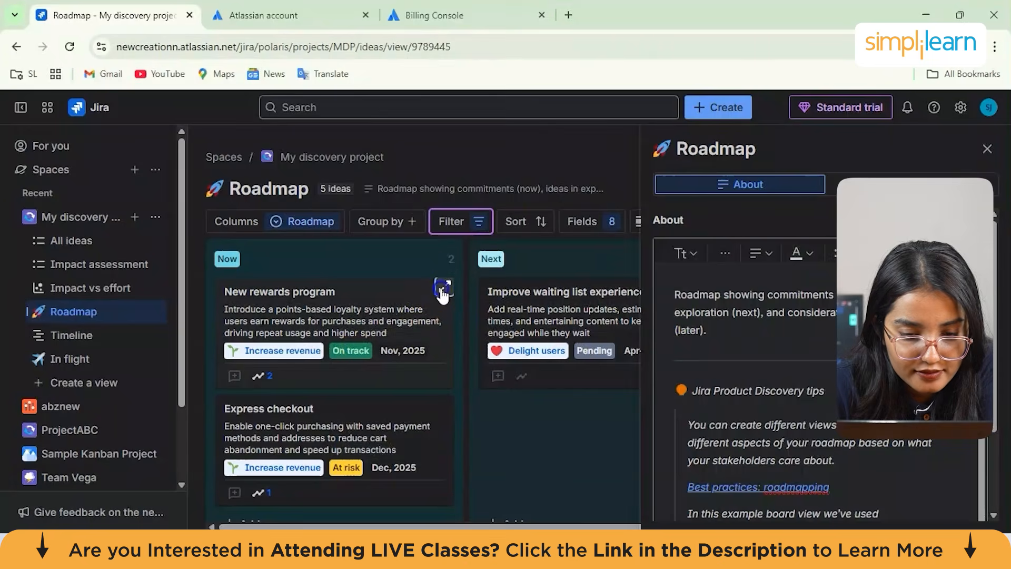
left_click(442, 287)
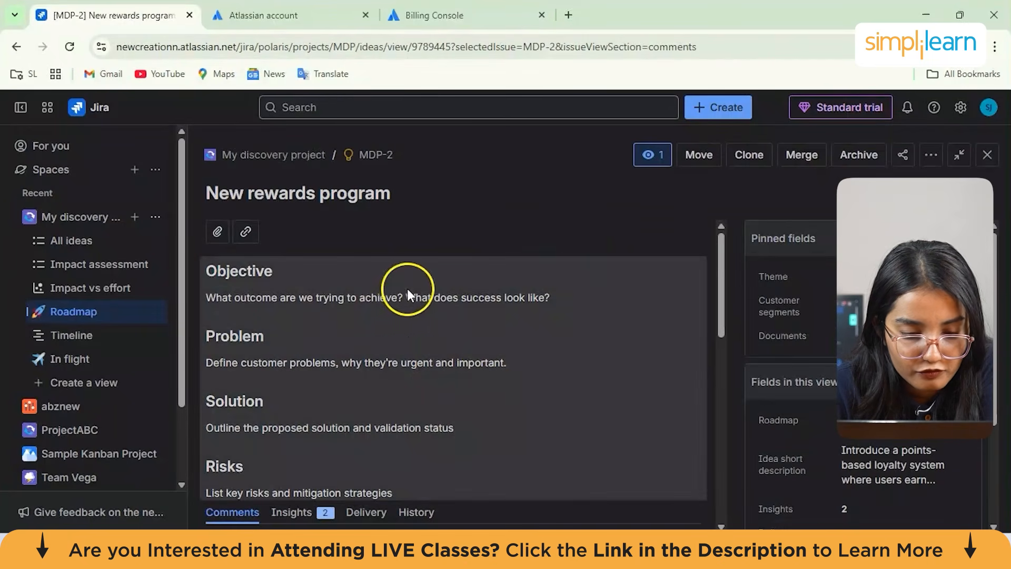
Open the idea's description for editing and scroll through its Objective, Problem, Solution, Risks and Supporting documents sections
scroll(505, 350, "down", 1)
double_click(260, 243)
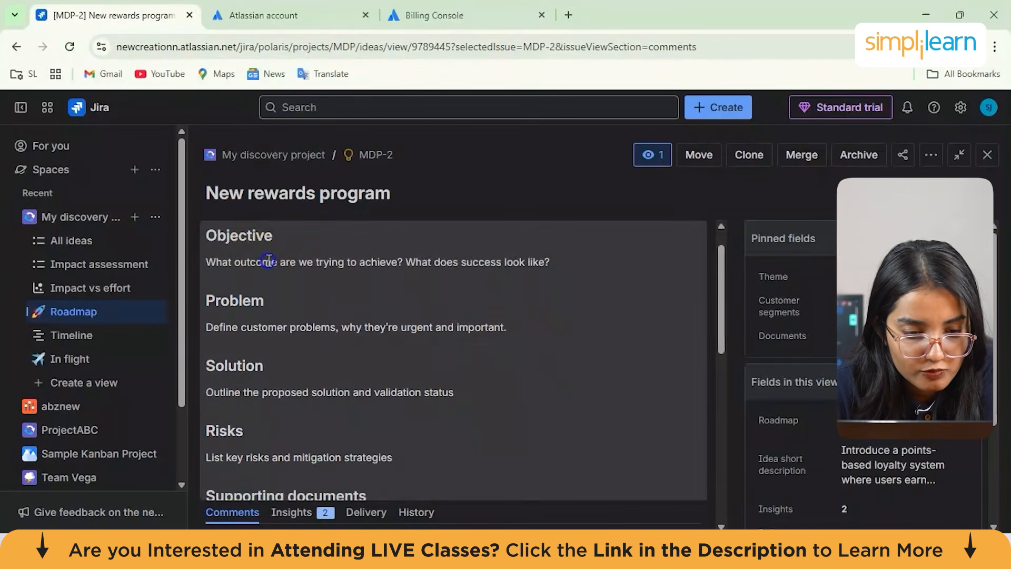
left_click(323, 331)
scroll(324, 330, "down", 5)
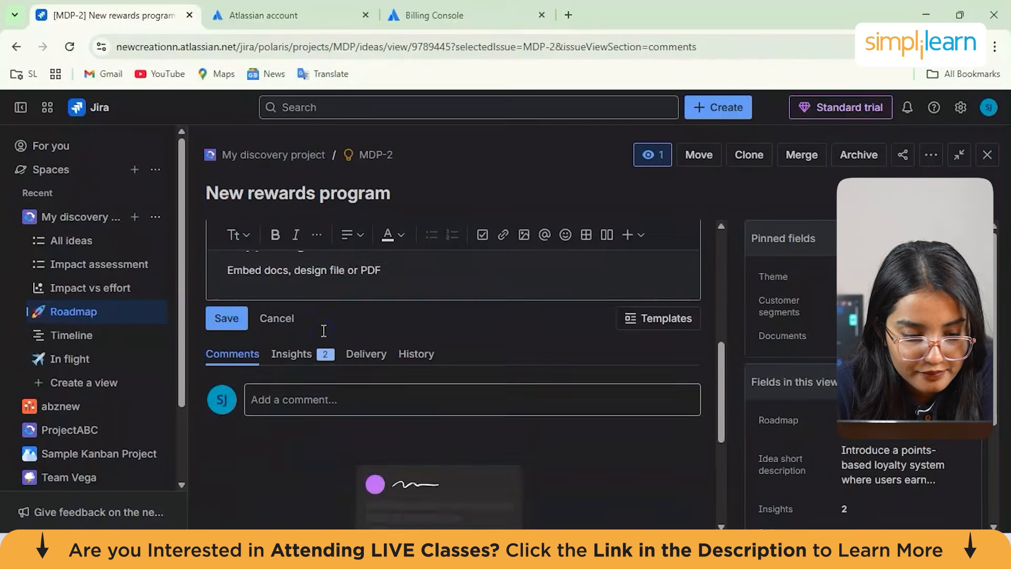
scroll(324, 331, "down", 6)
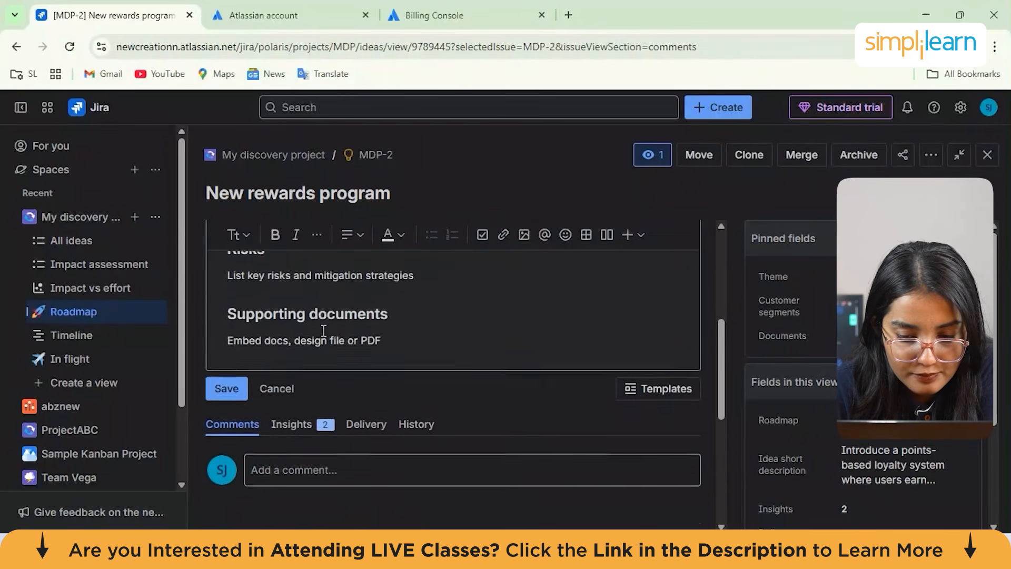
scroll(324, 333, "up", 10)
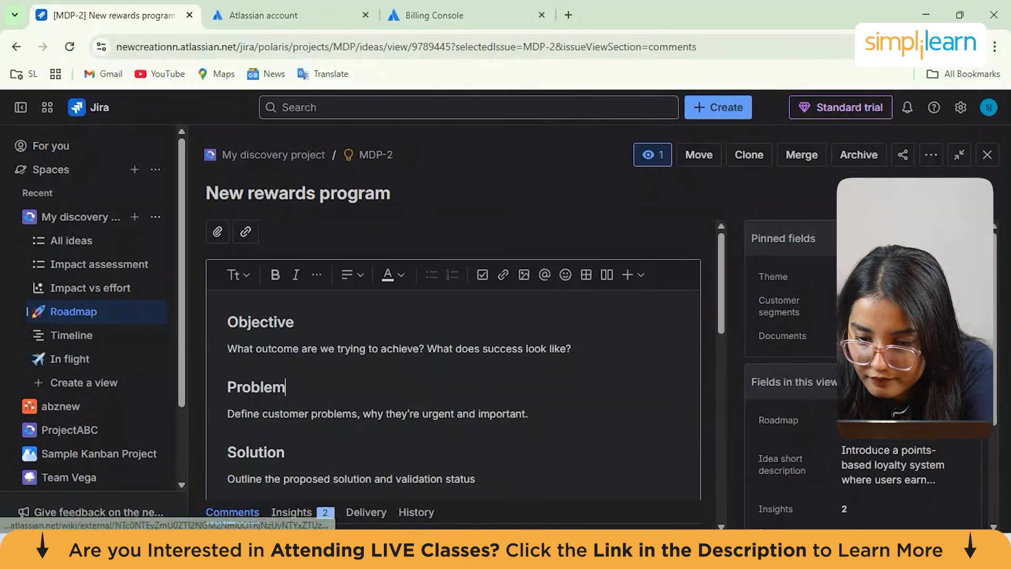
scroll(850, 421, "down", 3)
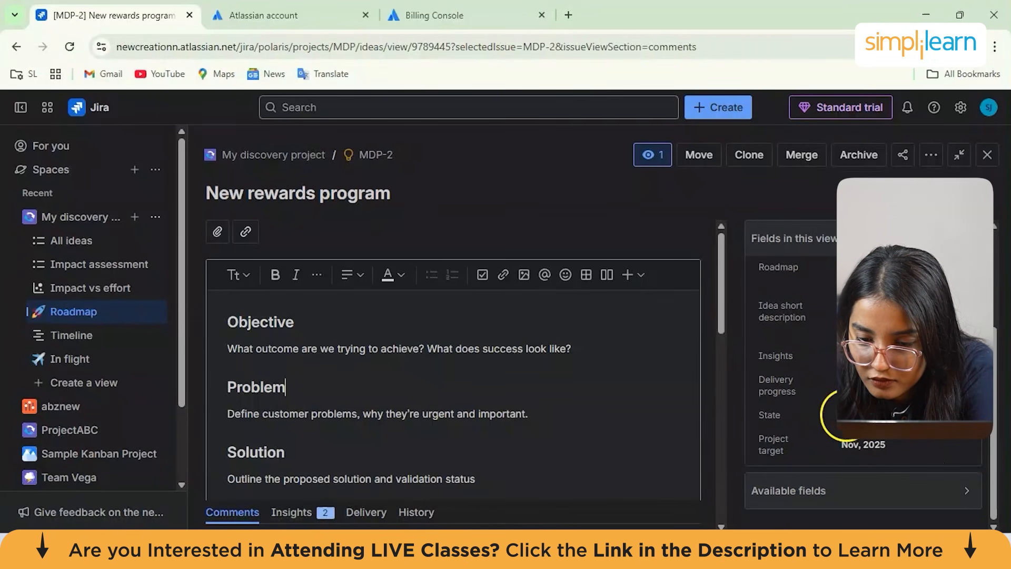
Set the idea's State to Off track and expand the list of available fields
left_click(872, 414)
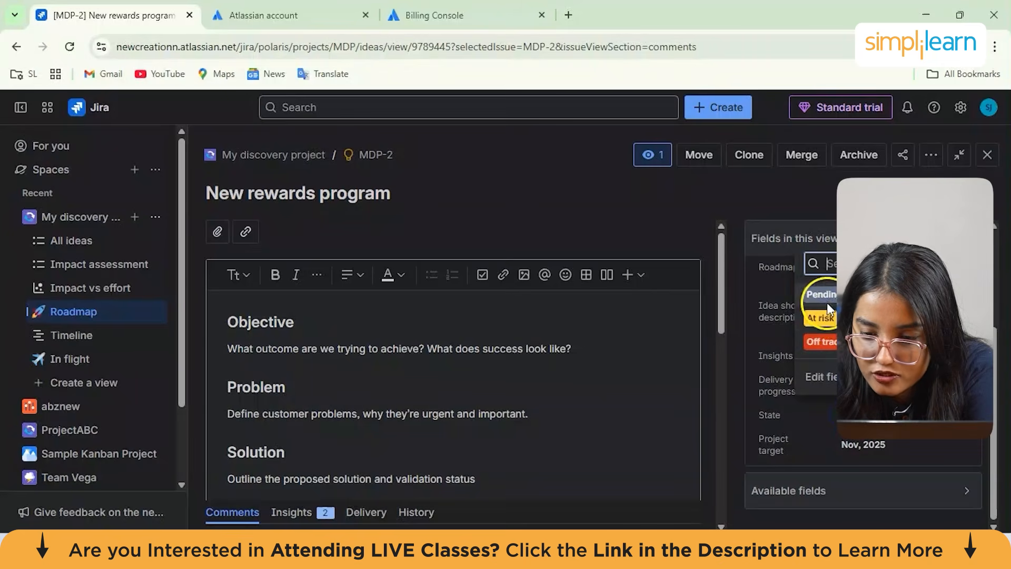
left_click(843, 342)
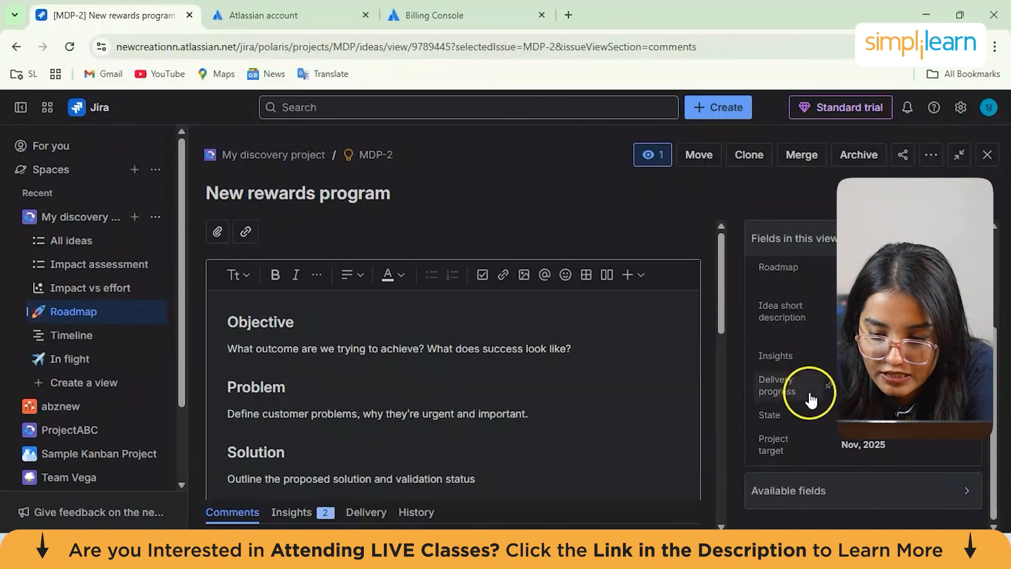
left_click(868, 490)
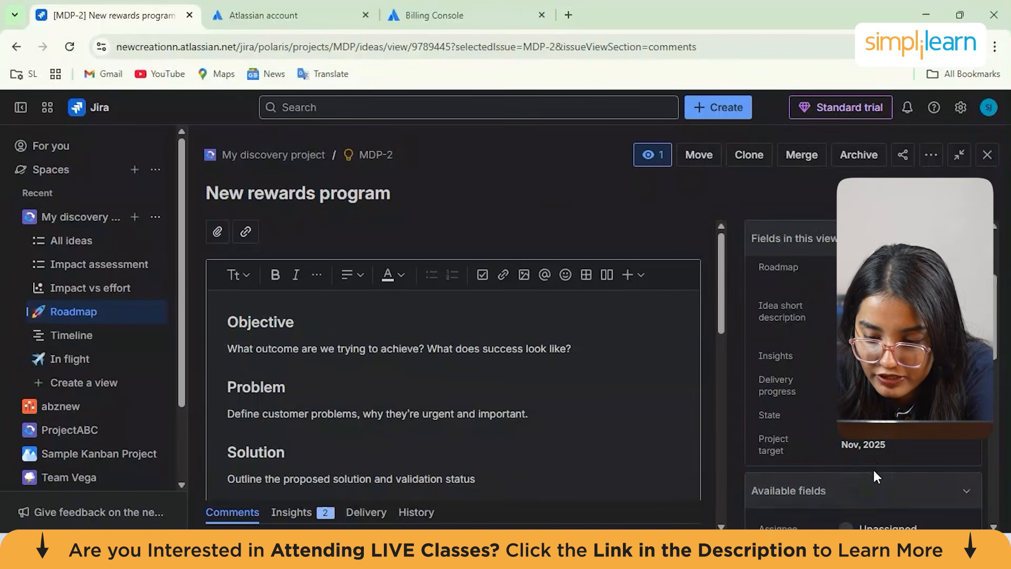
Scroll through the idea's available fields and its description template
scroll(874, 479, "down", 1)
scroll(876, 494, "down", 4)
scroll(872, 395, "up", 3)
scroll(864, 363, "down", 1)
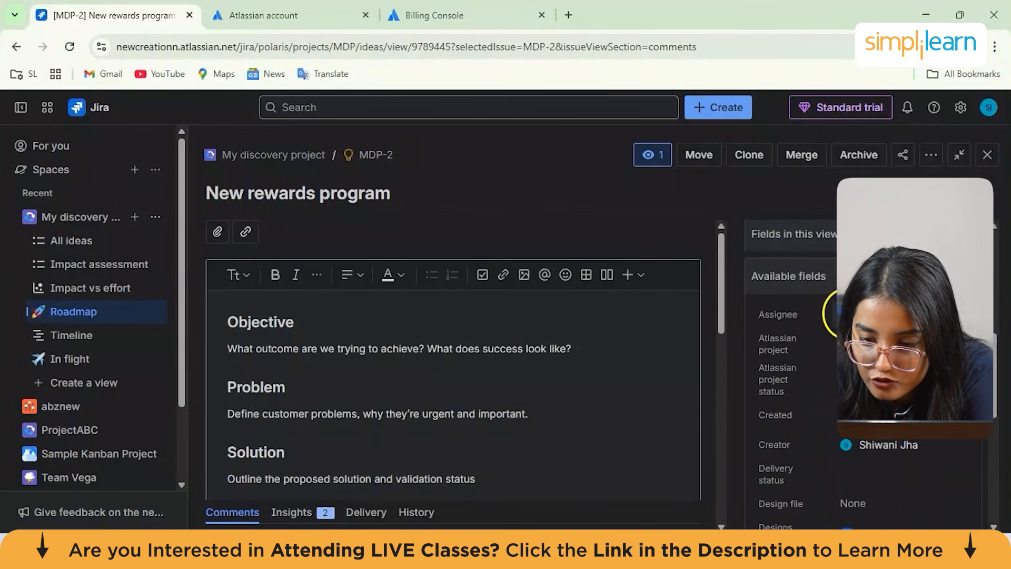
scroll(864, 369, "down", 3)
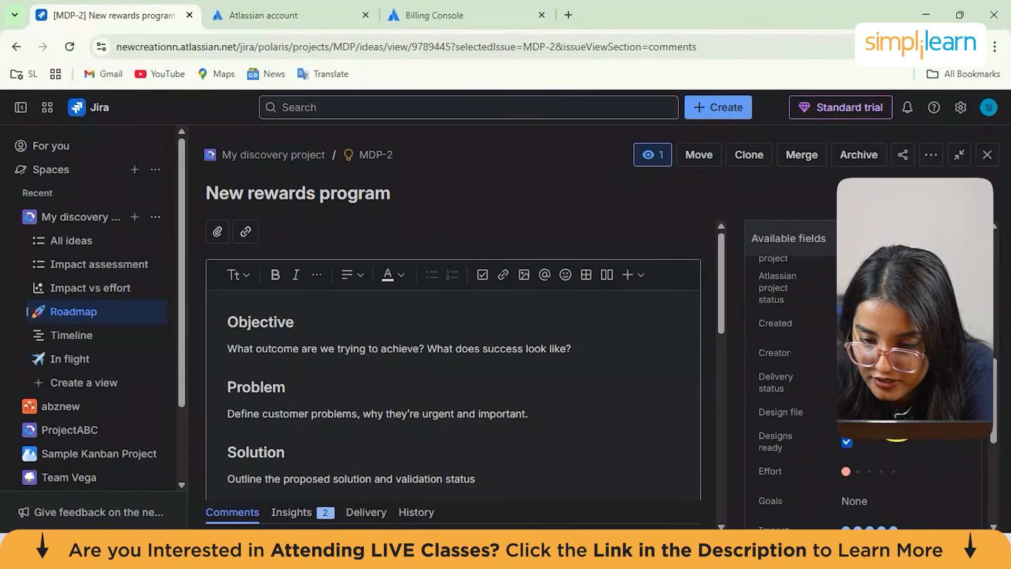
scroll(843, 358, "down", 2)
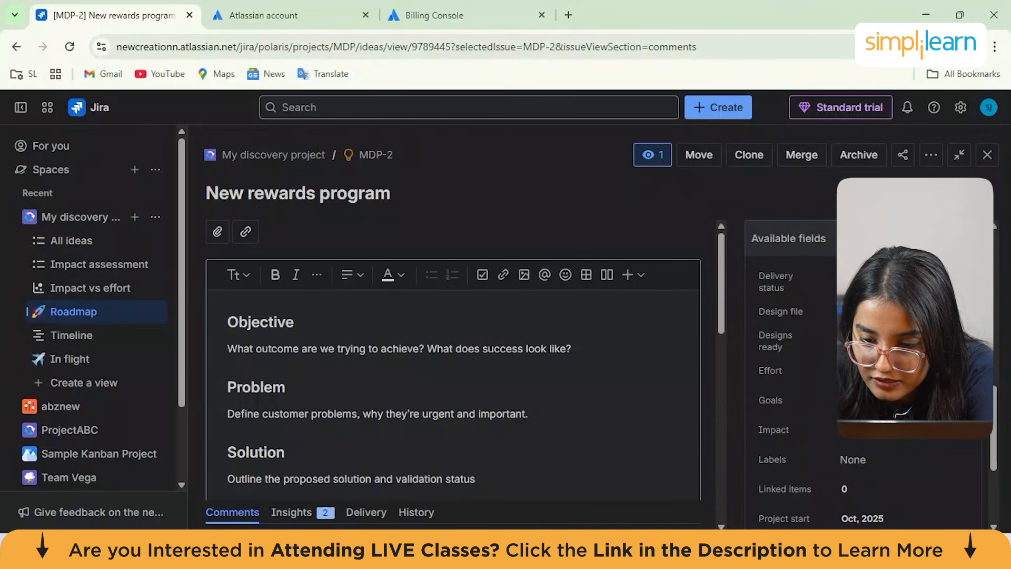
scroll(825, 466, "down", 2)
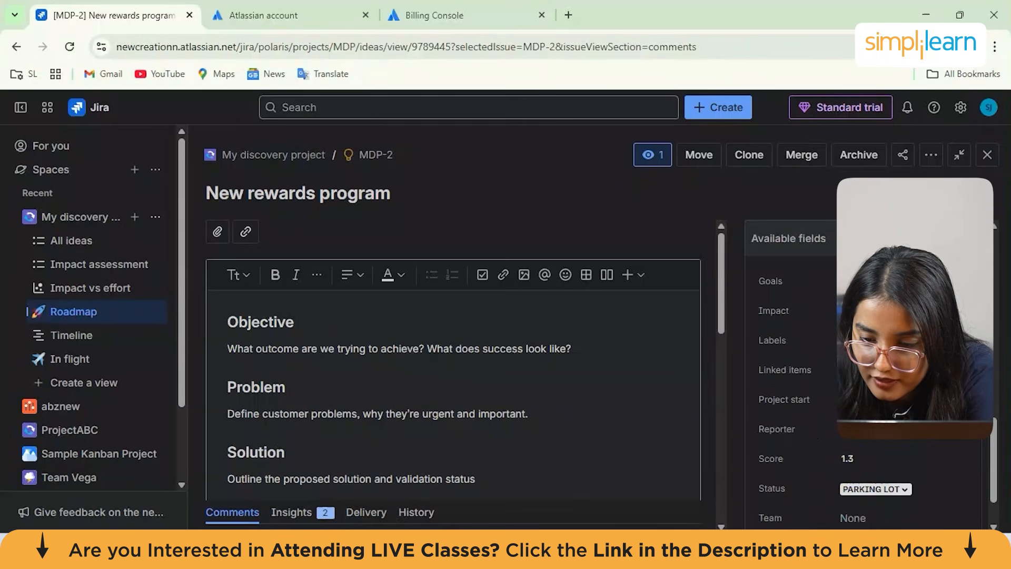
scroll(837, 390, "down", 1)
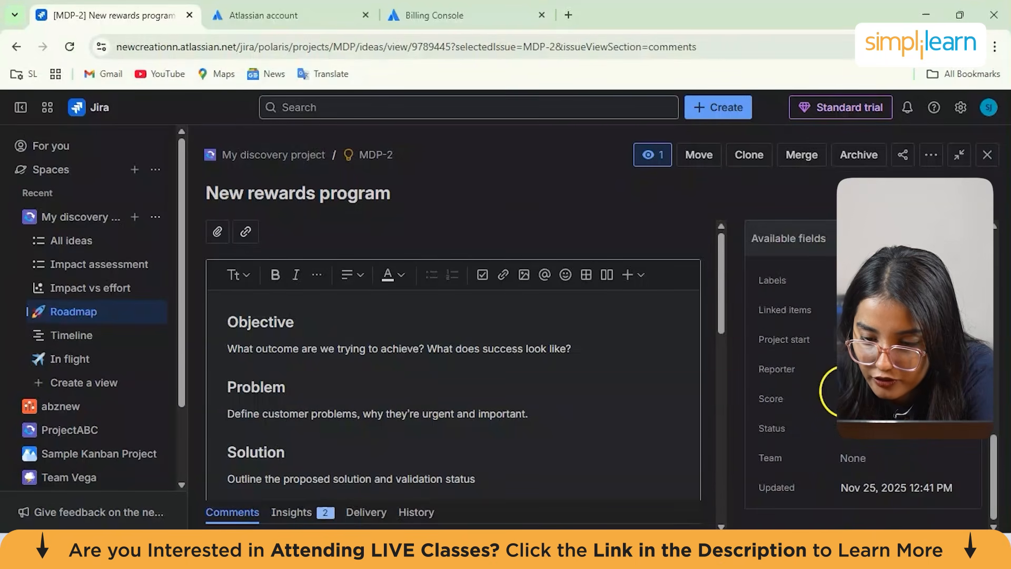
left_click(883, 428)
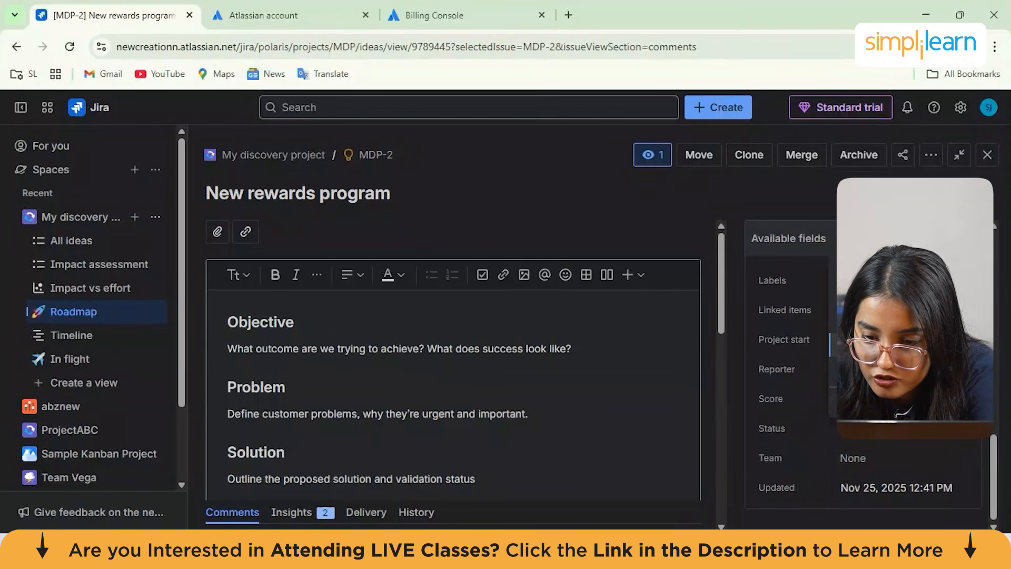
left_click(885, 345)
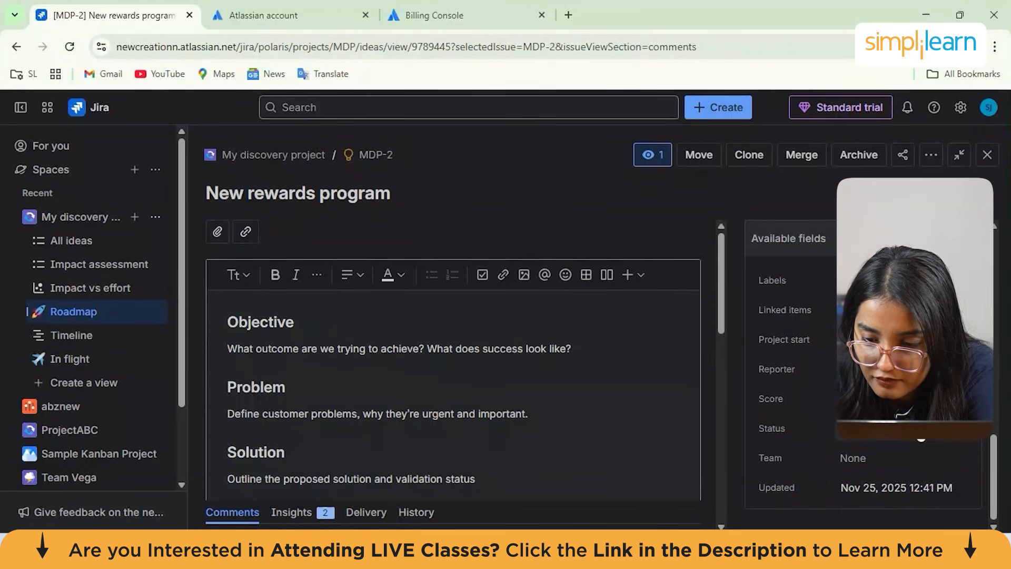
scroll(907, 448, "up", 4)
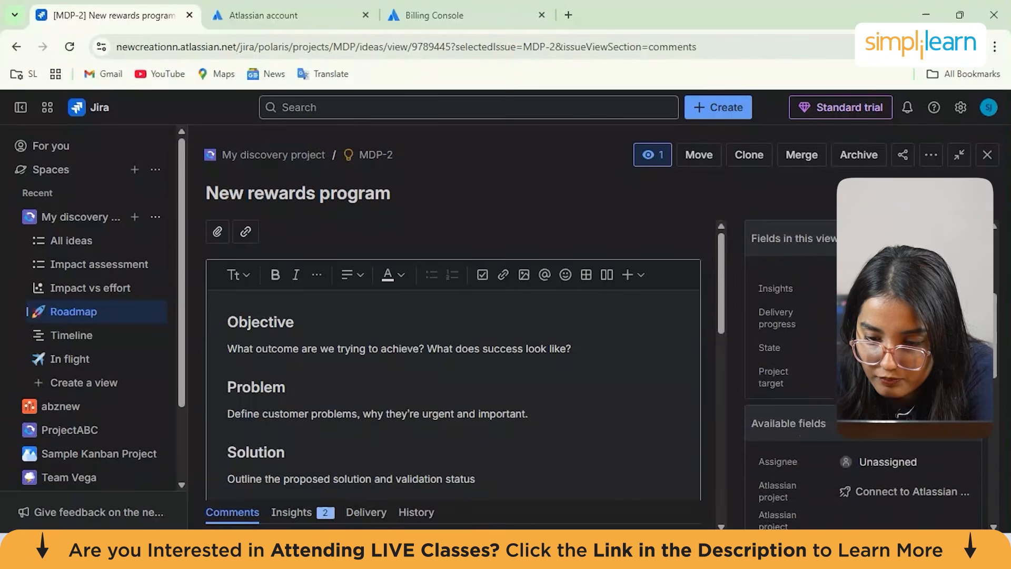
scroll(835, 453, "down", 8)
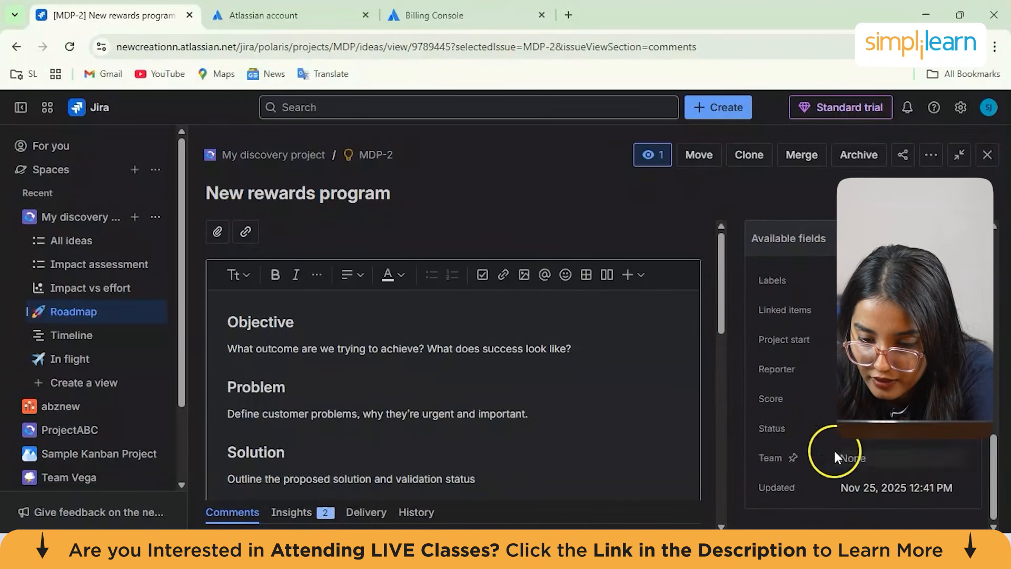
scroll(623, 396, "down", 4)
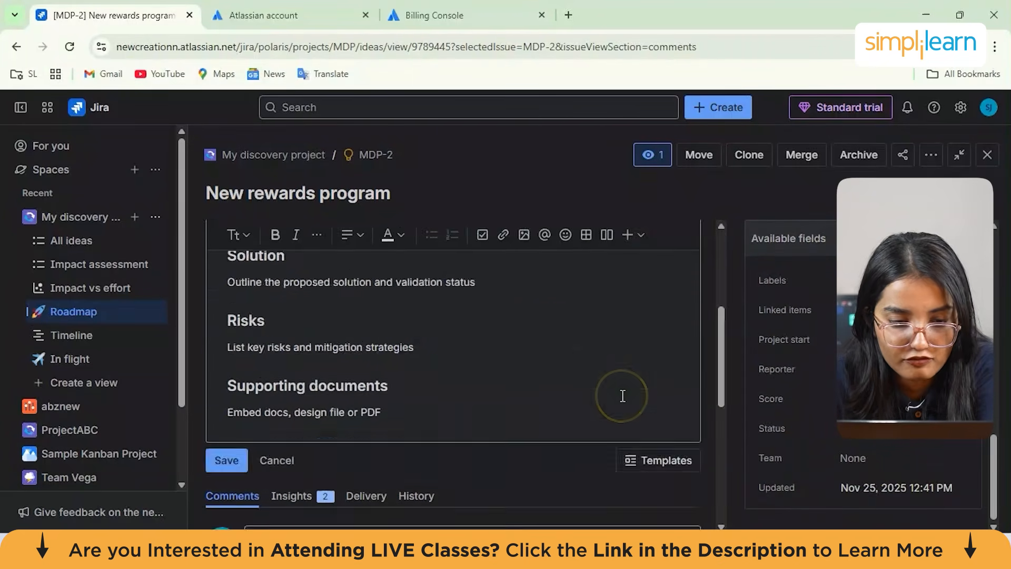
scroll(623, 396, "down", 4)
scroll(622, 394, "up", 8)
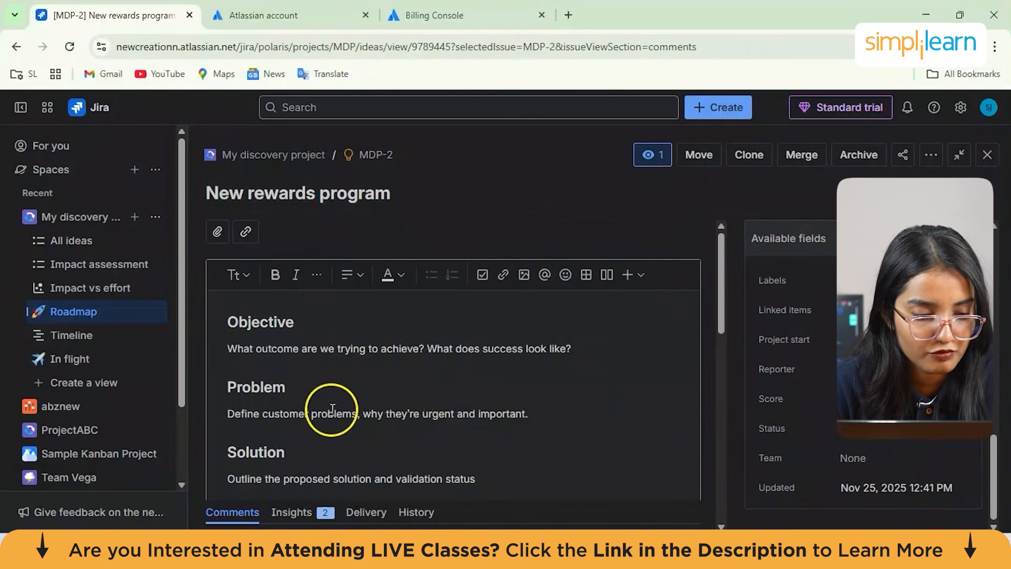
Open the In flight view, scroll its idea groups and close its About panel
left_click(58, 366)
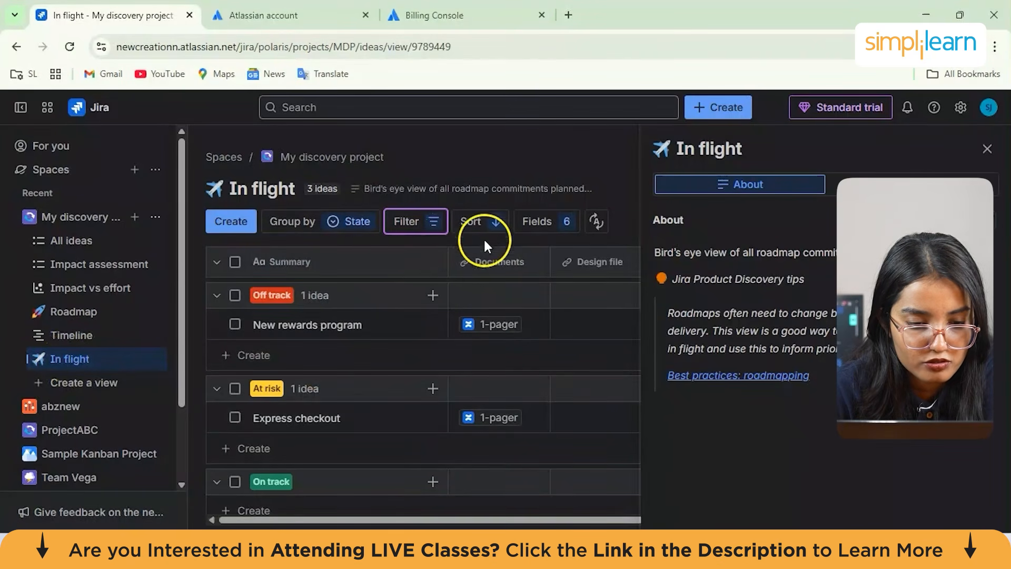
scroll(363, 431, "down", 3)
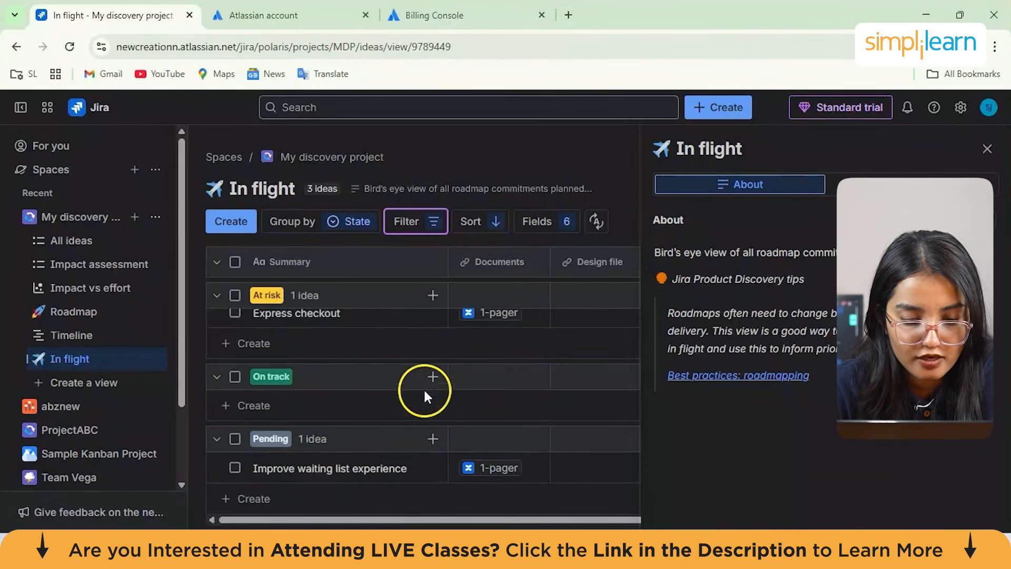
scroll(419, 374, "up", 3)
left_click(987, 148)
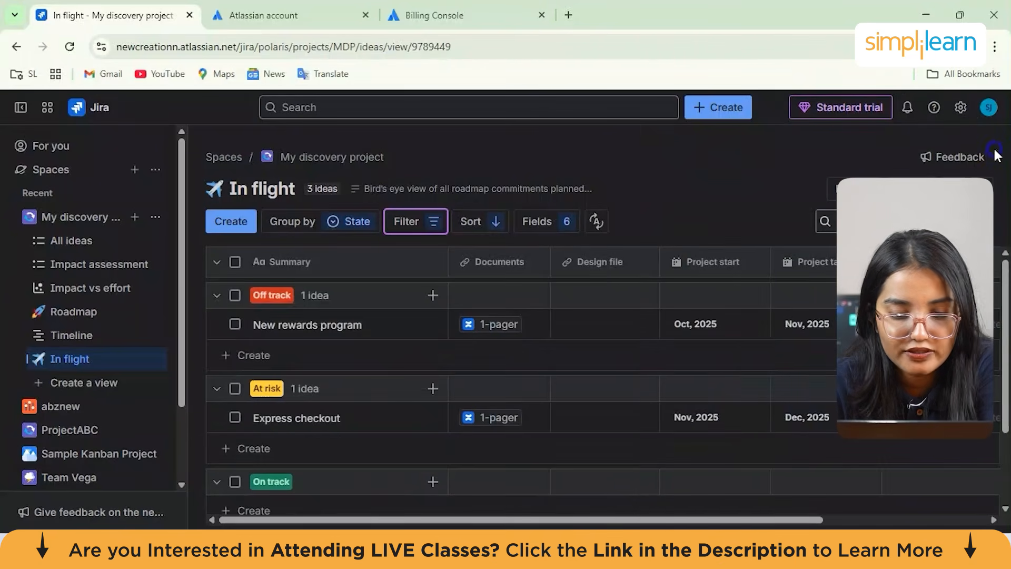
Add a new idea named window seat payment to the Off track group
left_click(433, 296)
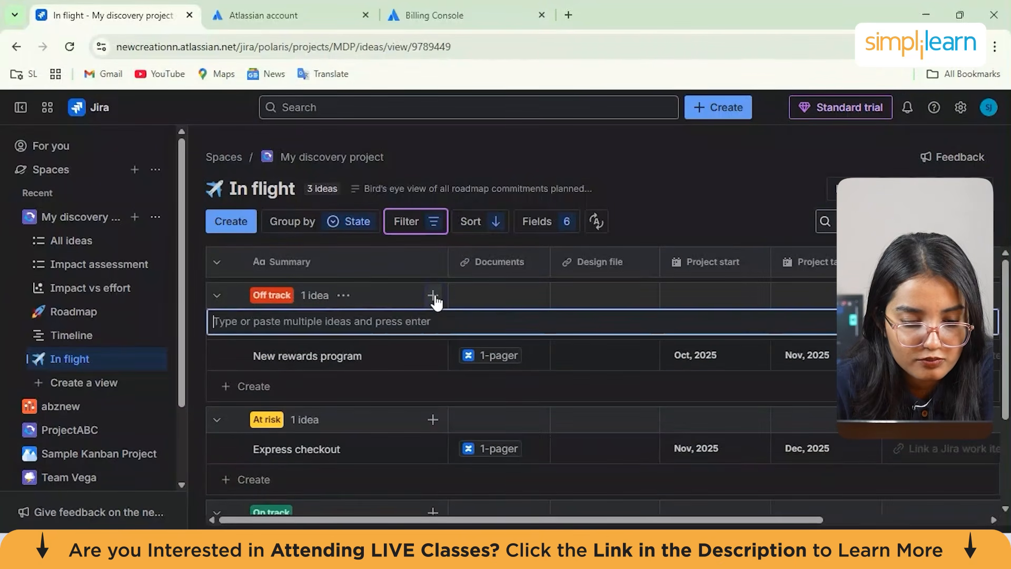
left_click(380, 310)
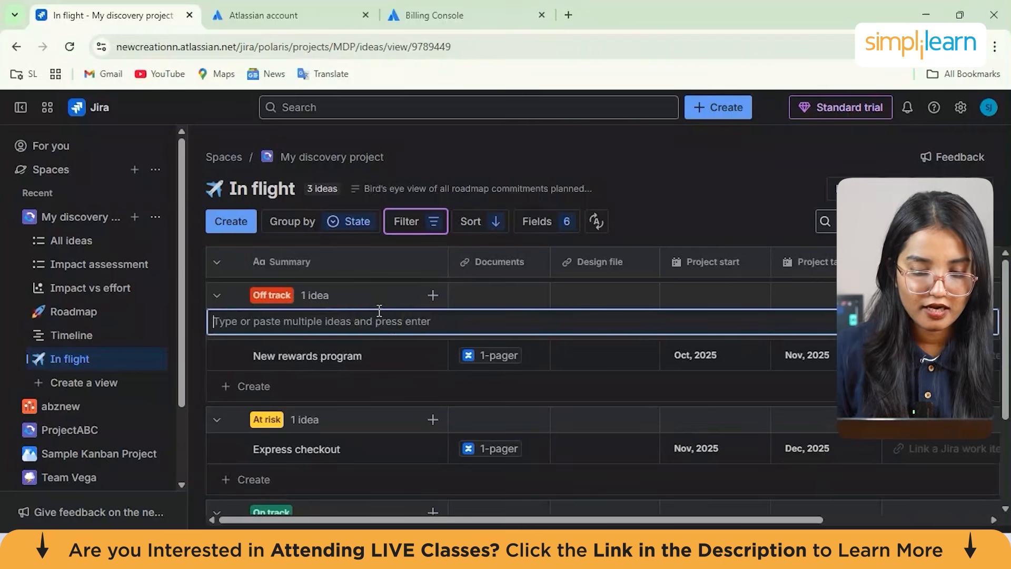
type("free")
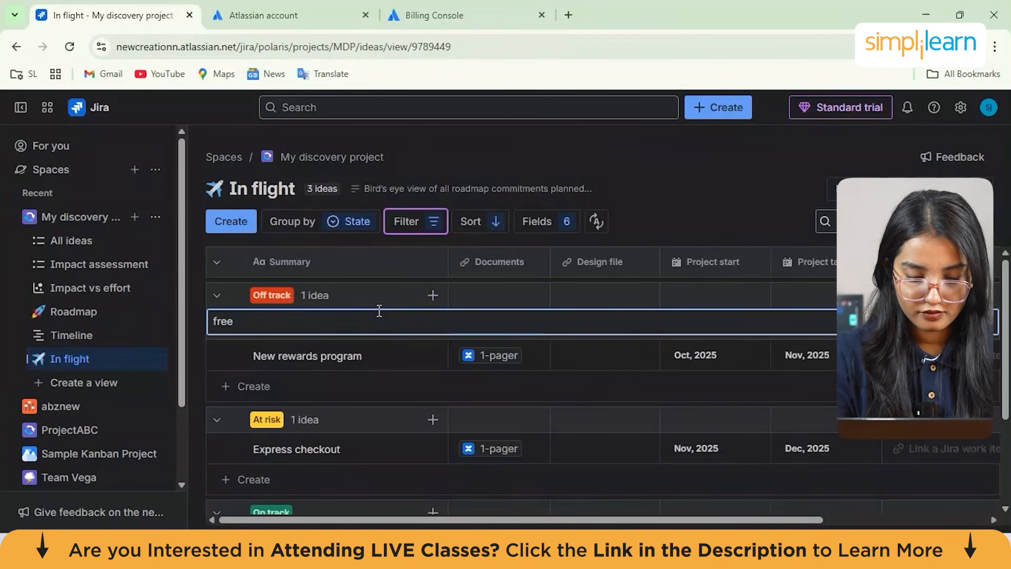
key("BackSpace")
key("BackSpace")
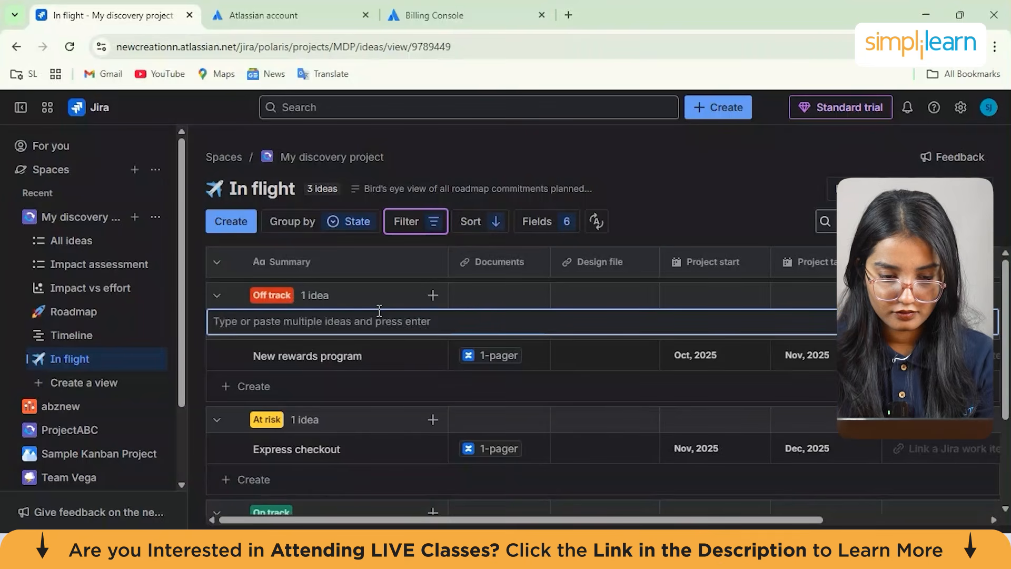
type("window seat payment")
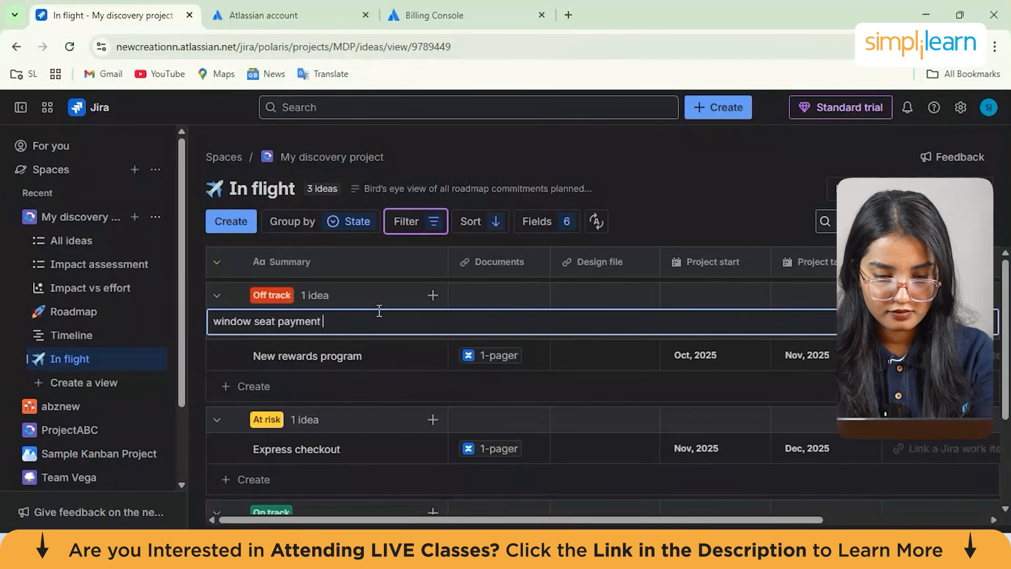
key("Return")
left_click(319, 472)
scroll(428, 349, "down", 3)
scroll(427, 350, "up", 3)
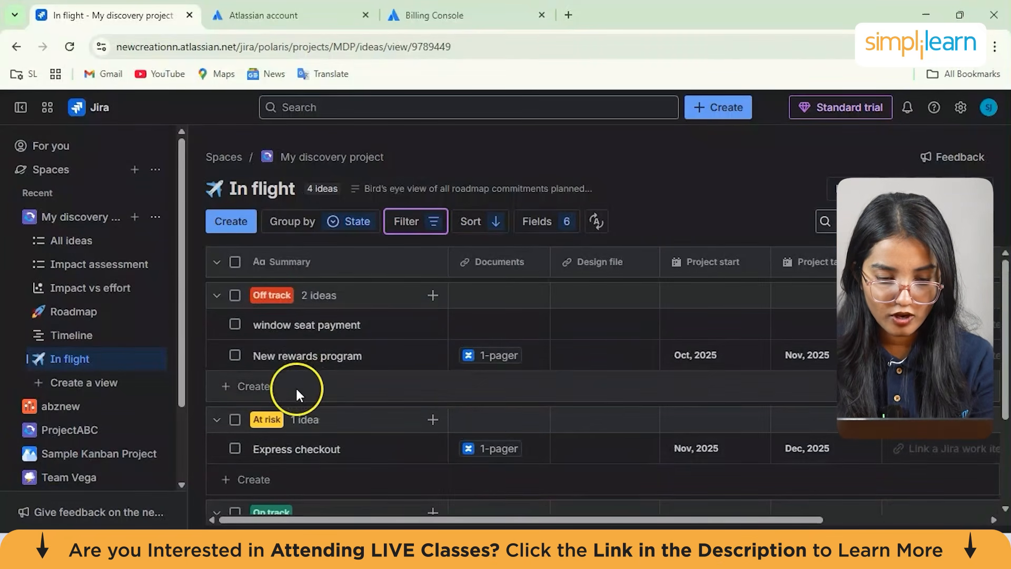
scroll(298, 394, "down", 3)
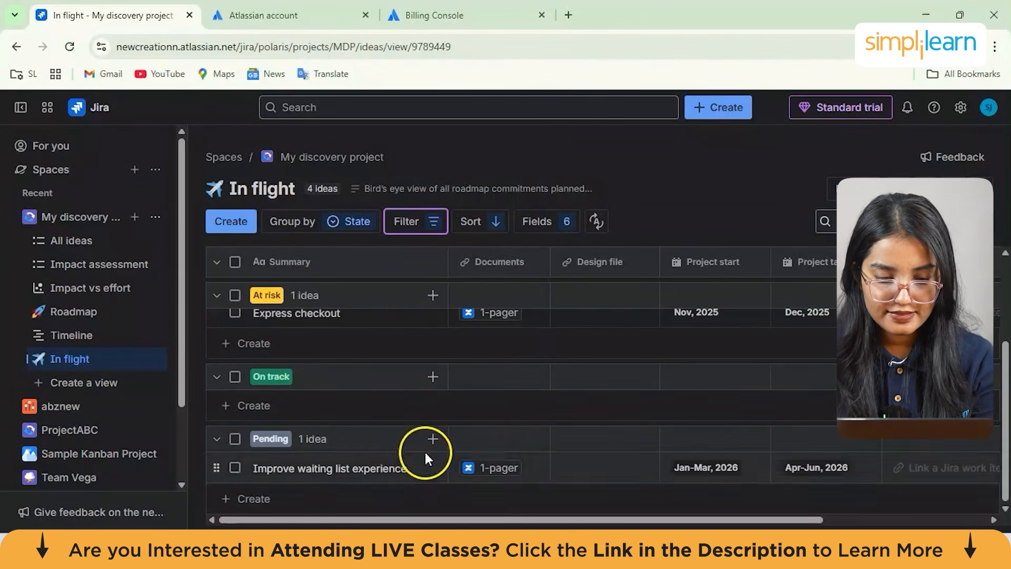
left_click(235, 439)
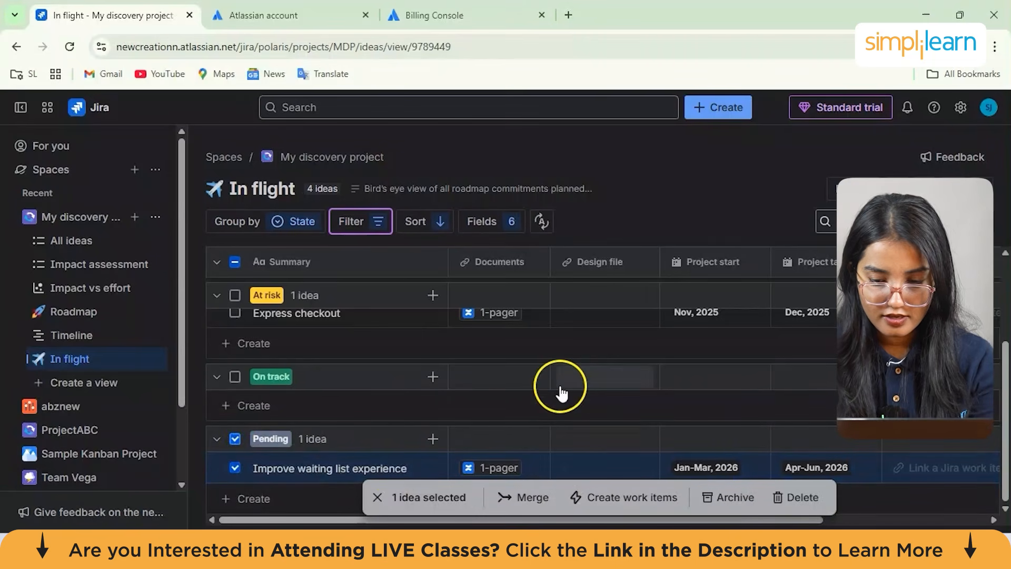
left_click(234, 439)
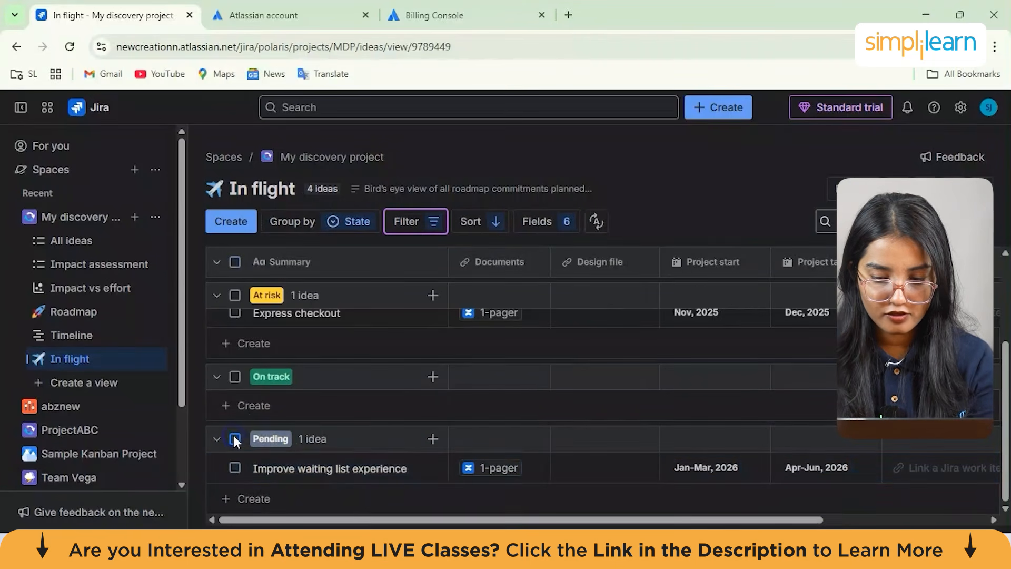
Delete the Improve waiting list experience idea from the Pending group
left_click(234, 438)
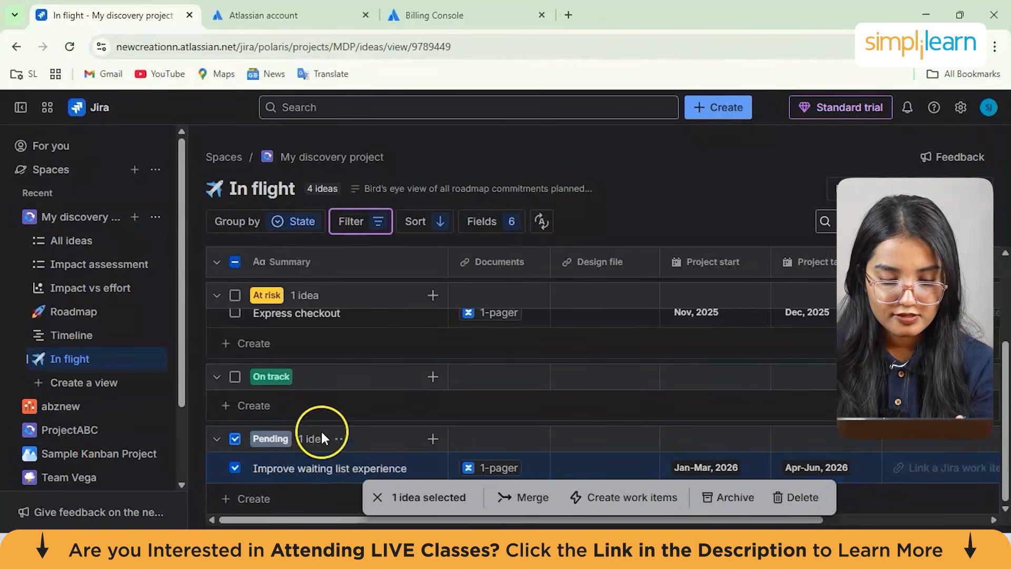
left_click(803, 497)
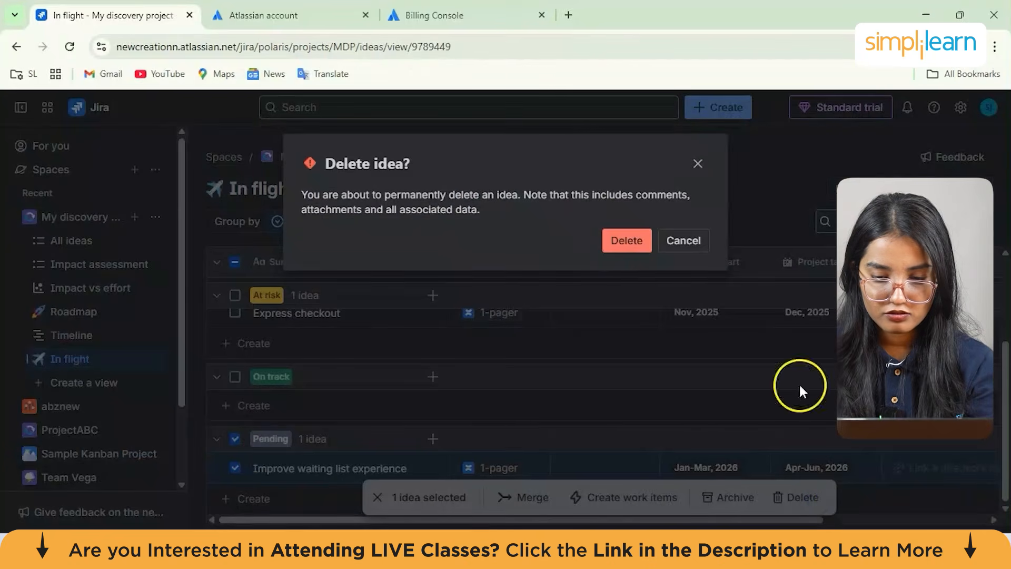
left_click(613, 246)
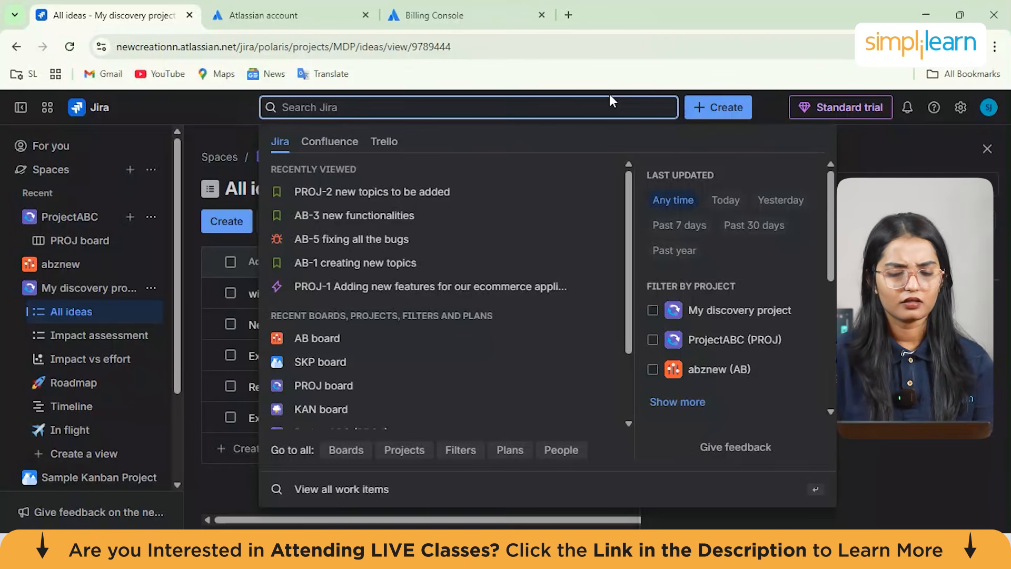
Open the search of all work items from the global search
left_click(468, 354)
scroll(464, 359, "down", 2)
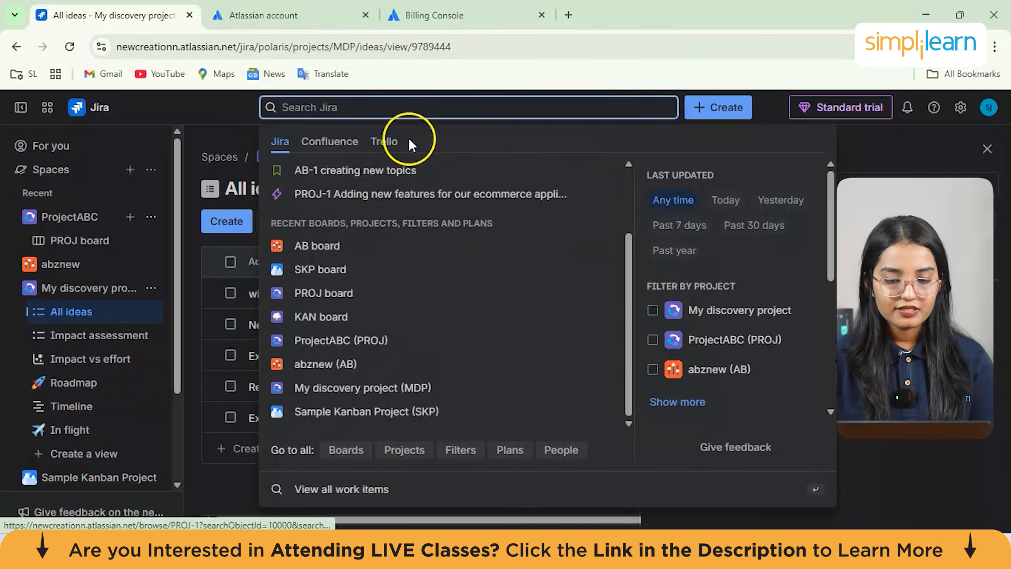
left_click(405, 492)
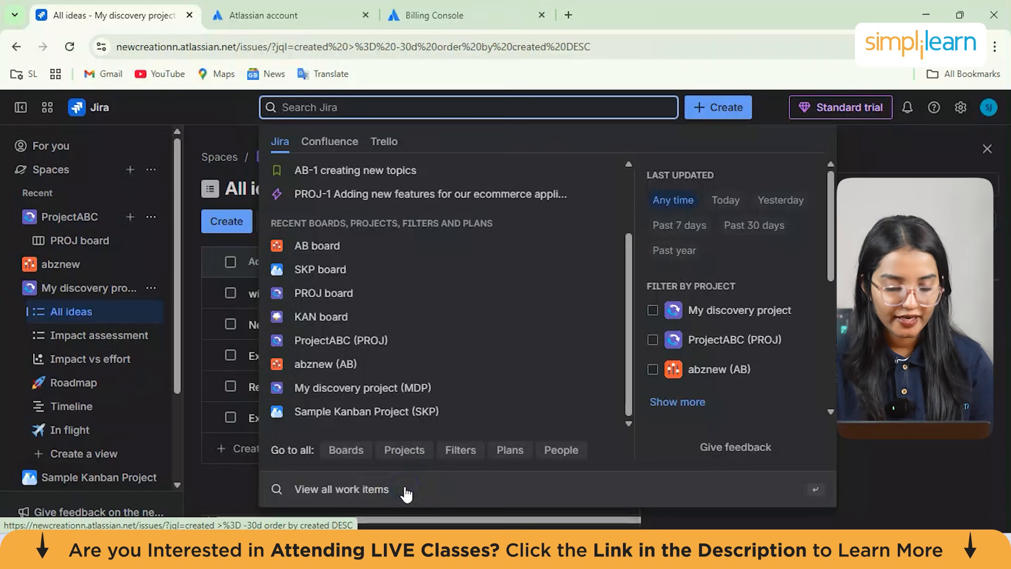
left_click(334, 130)
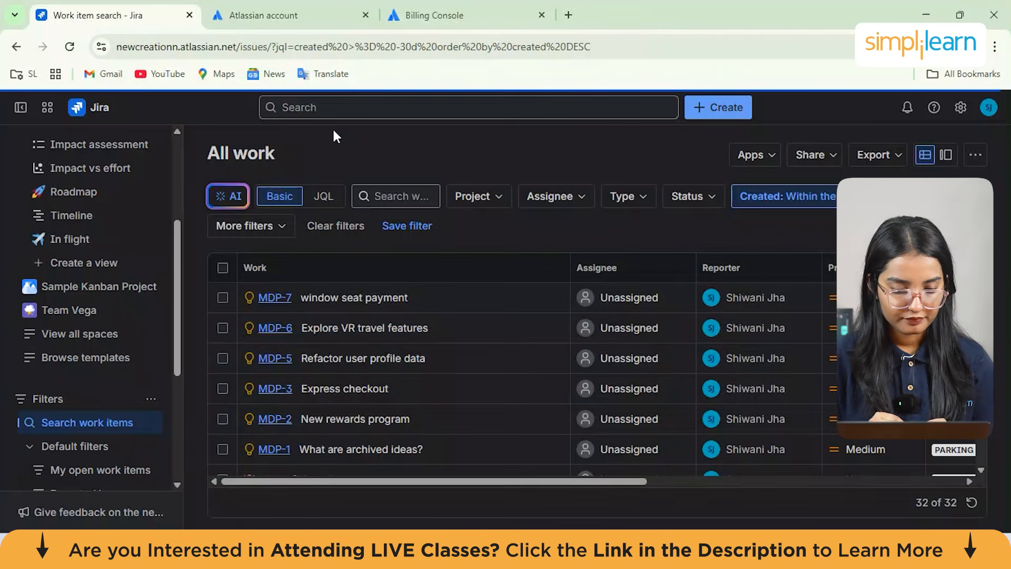
Switch the work search to JQL and select the query created >= -30d order by created DESC
left_click(302, 200)
left_click(323, 199)
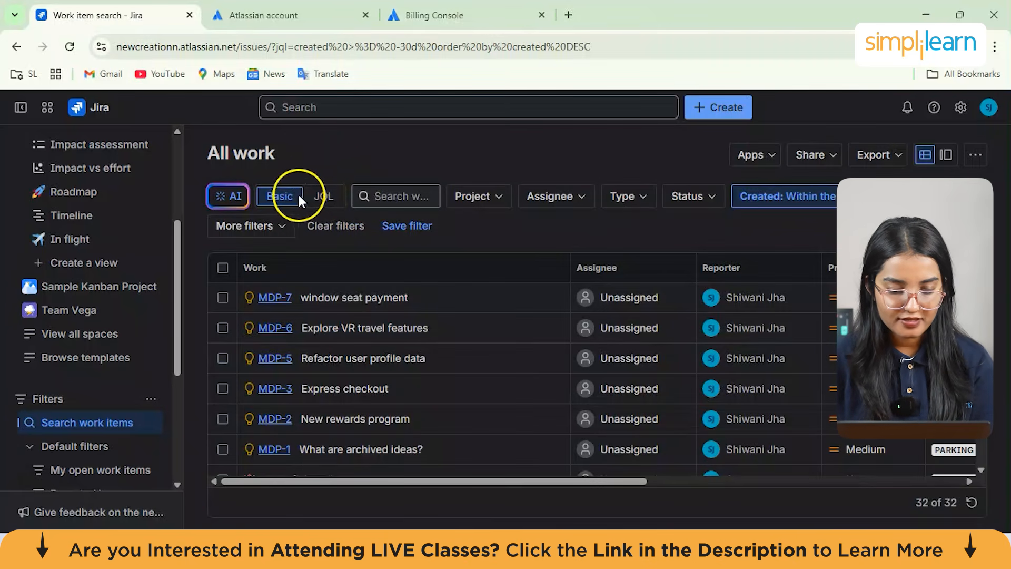
left_click(320, 197)
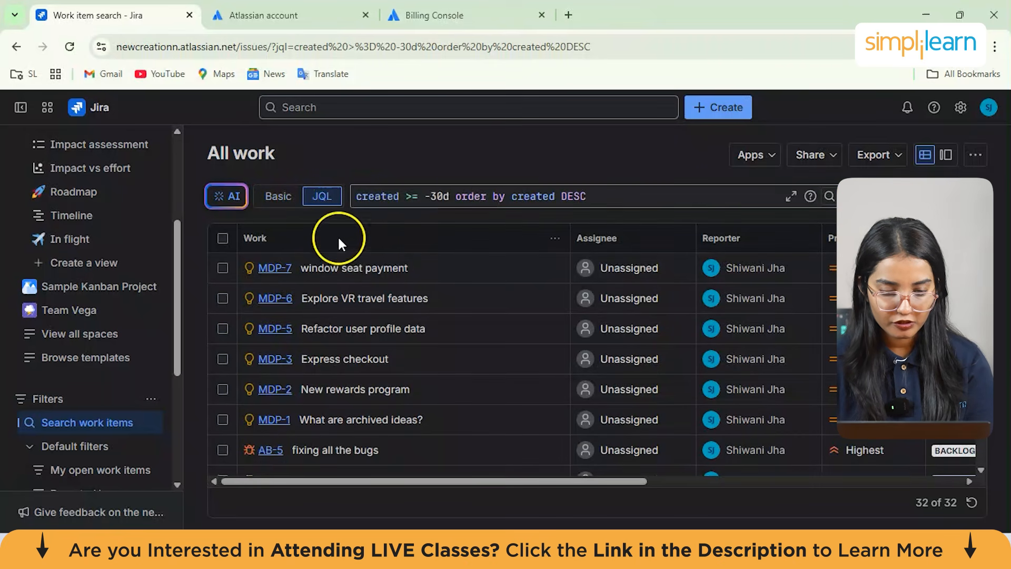
triple_click(448, 198)
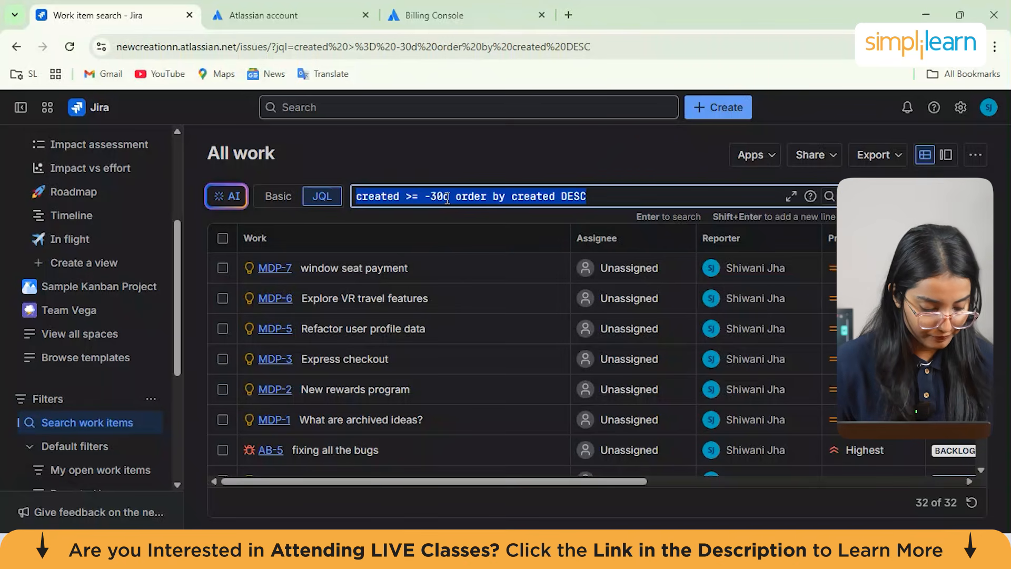
left_click(715, 196)
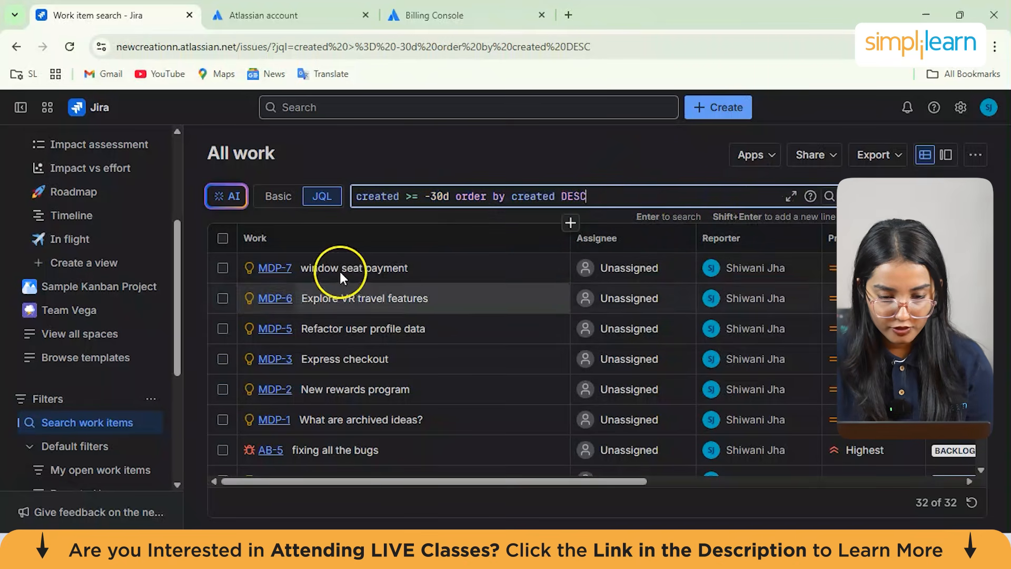
Browse the work item results across rows and columns and select the Express checkout item
left_click(223, 450)
left_click(223, 450)
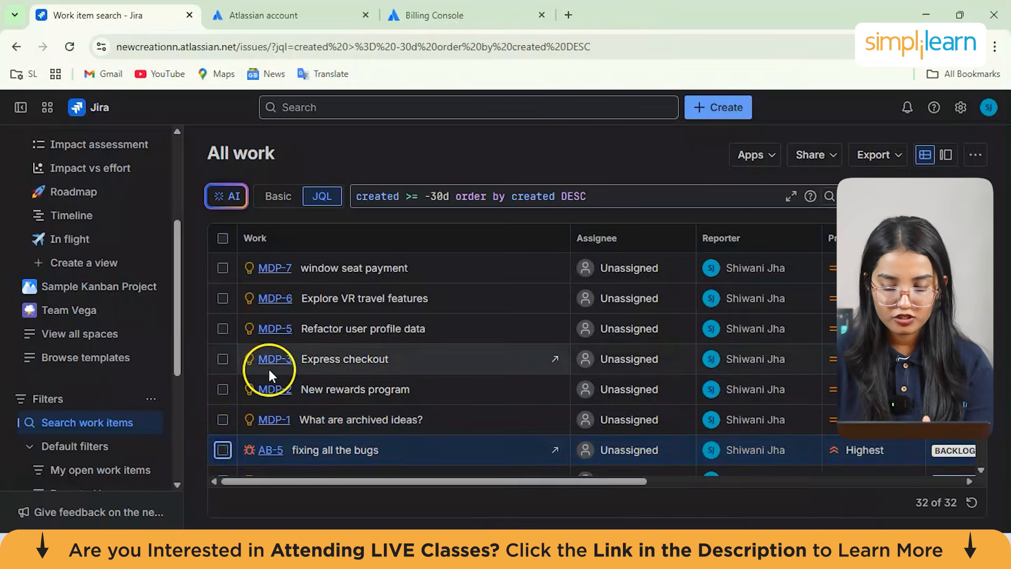
scroll(267, 368, "down", 4)
scroll(364, 433, "down", 4)
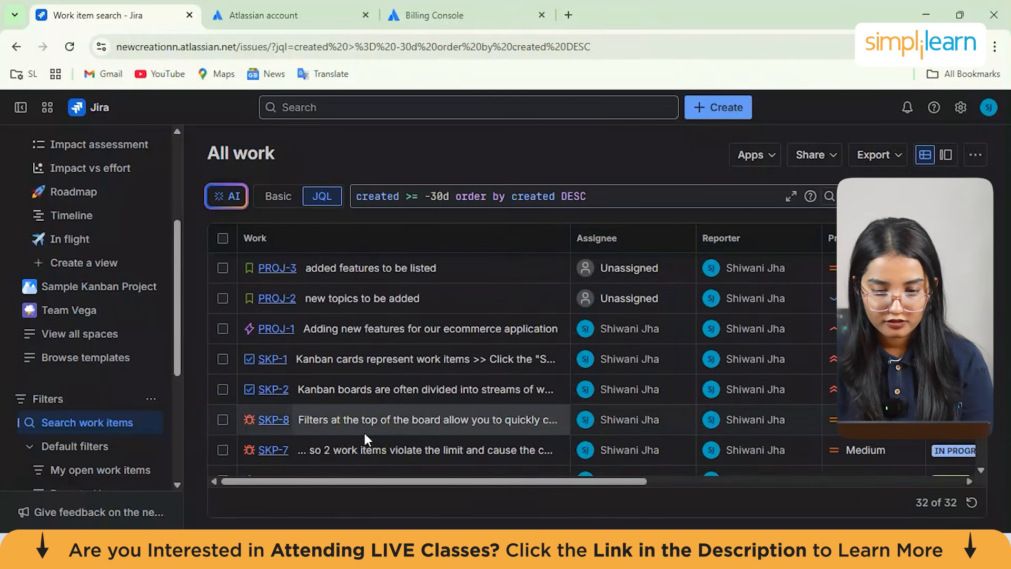
scroll(365, 433, "right", 4)
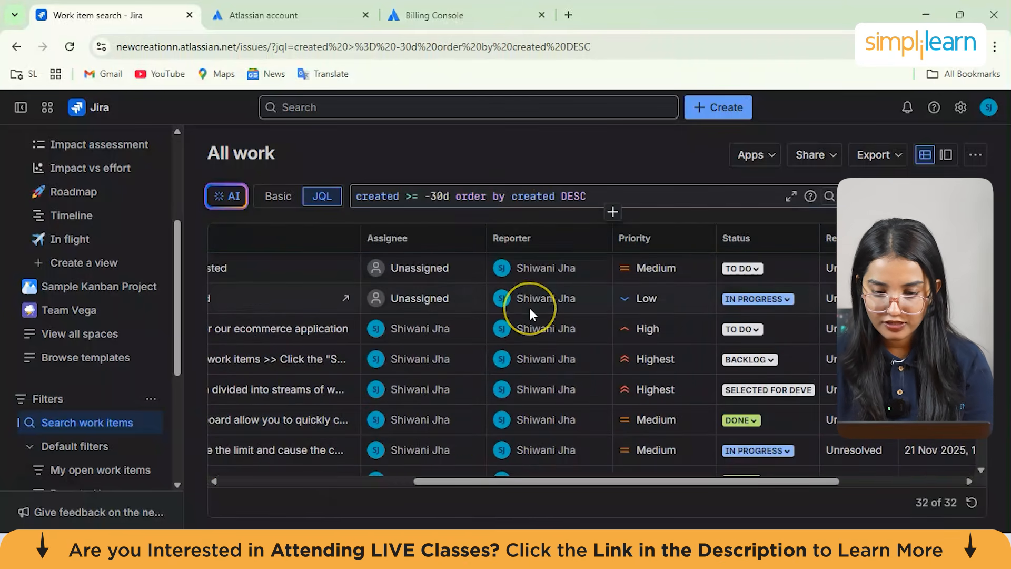
scroll(529, 305, "right", 4)
scroll(529, 305, "left", 5)
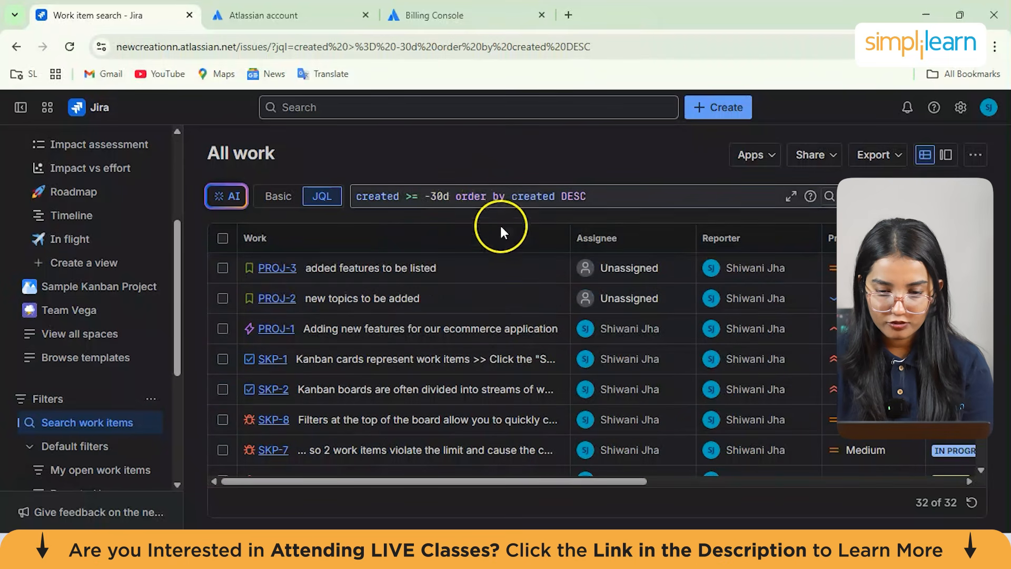
scroll(416, 325, "down", 5)
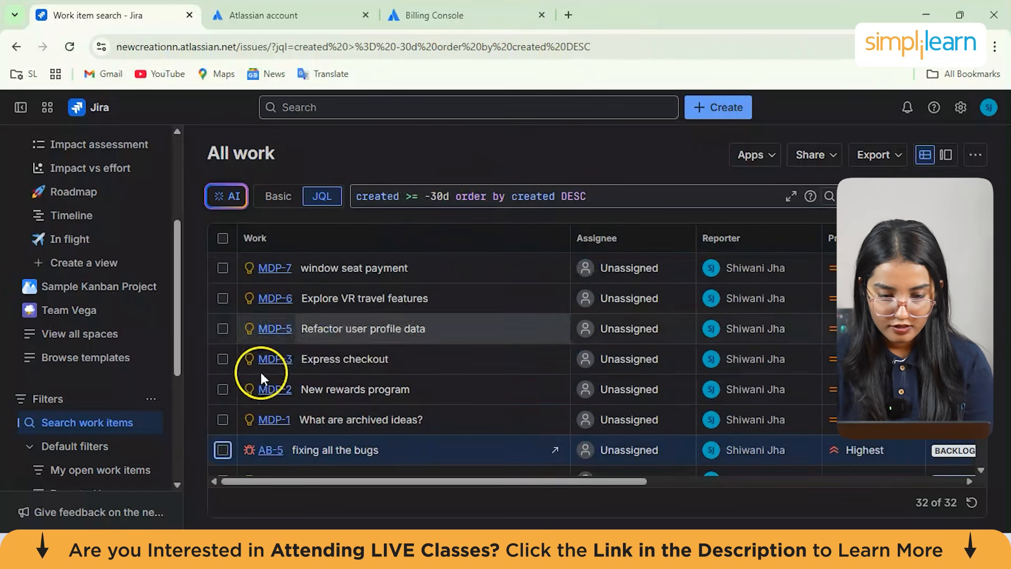
left_click(222, 361)
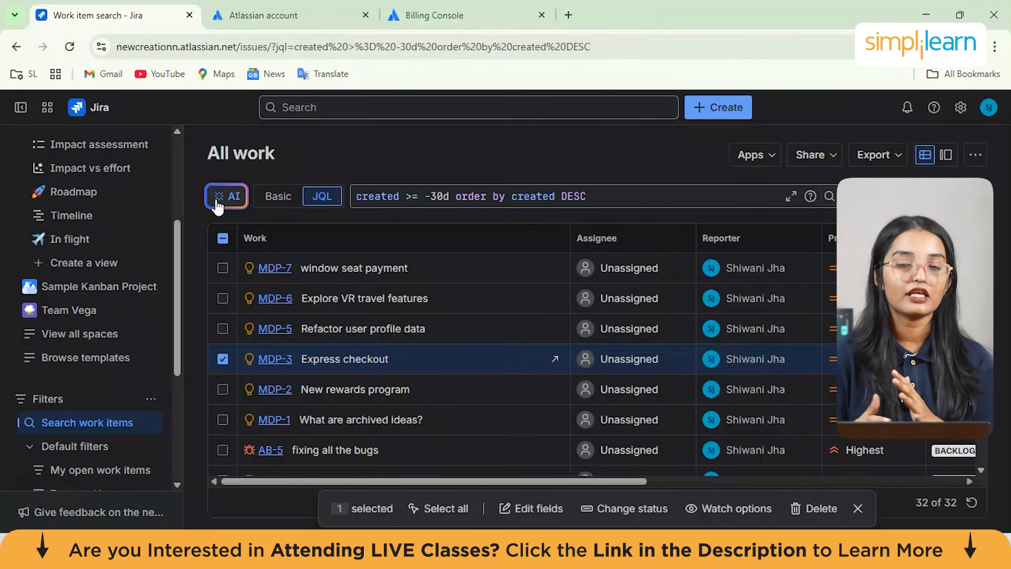
Open the Jira apps admin settings and review the Jira configuration options
left_click(961, 108)
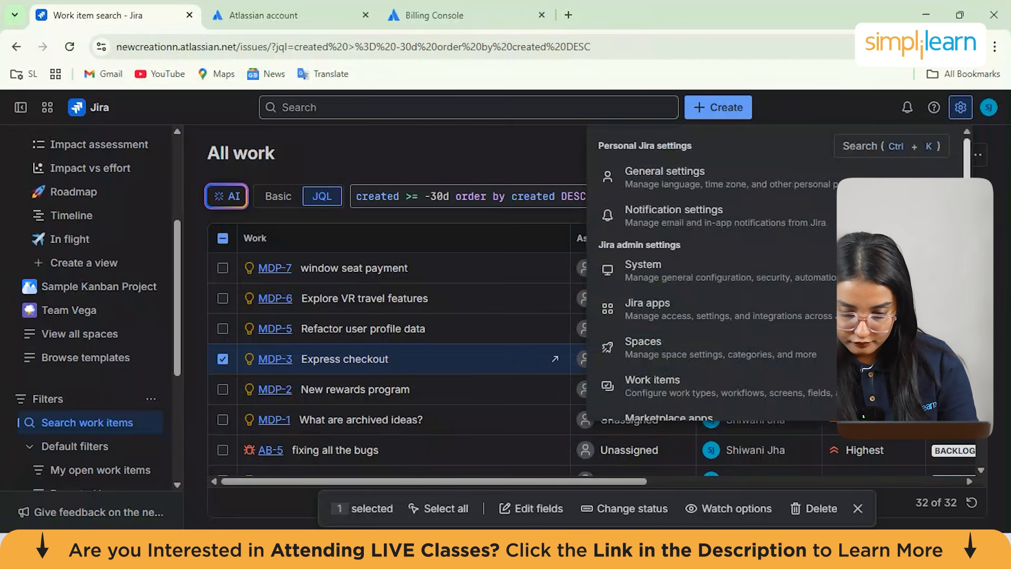
scroll(711, 274, "down", 2)
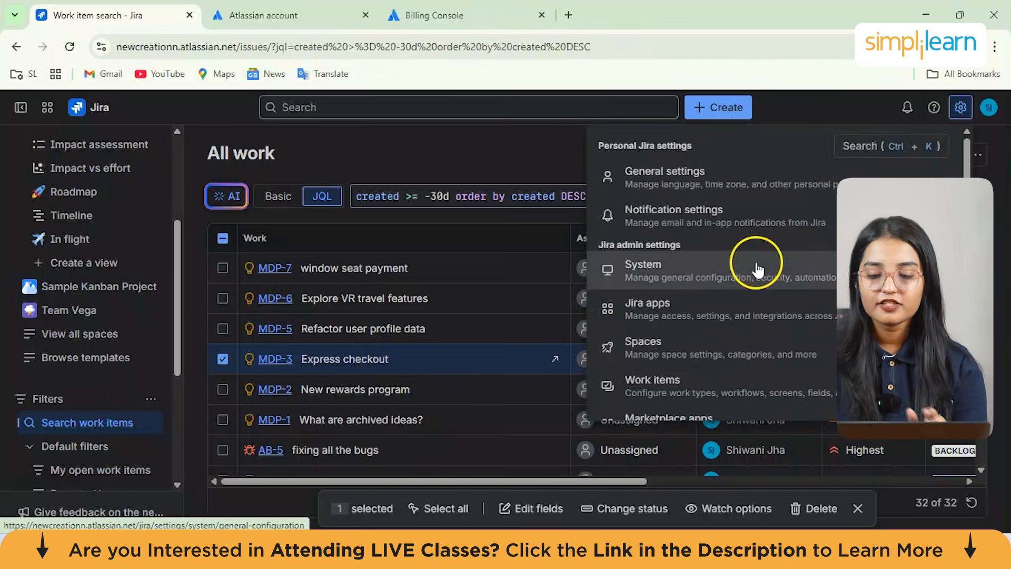
left_click(723, 319)
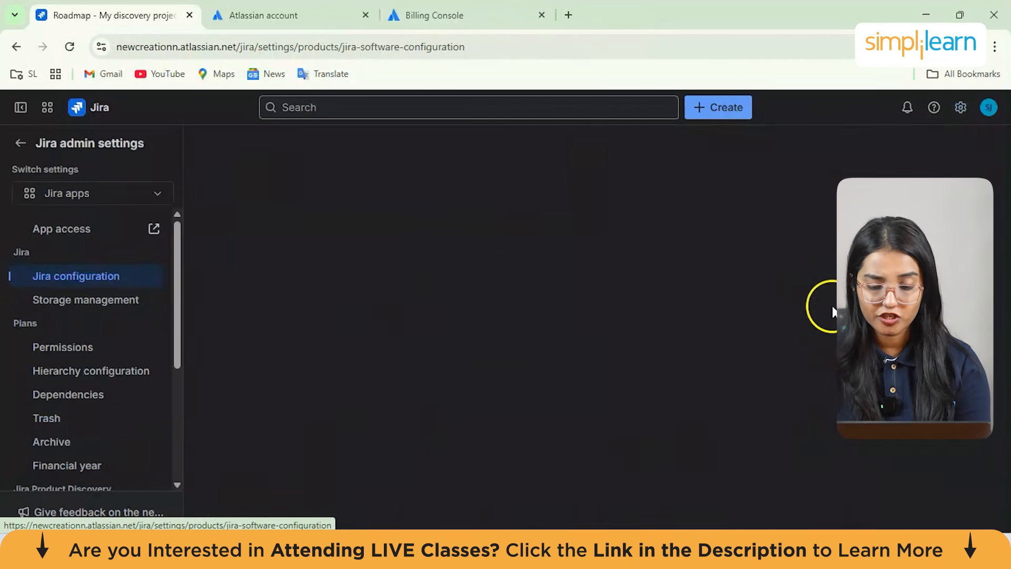
scroll(446, 386, "down", 1)
left_click_drag(195, 154, 511, 159)
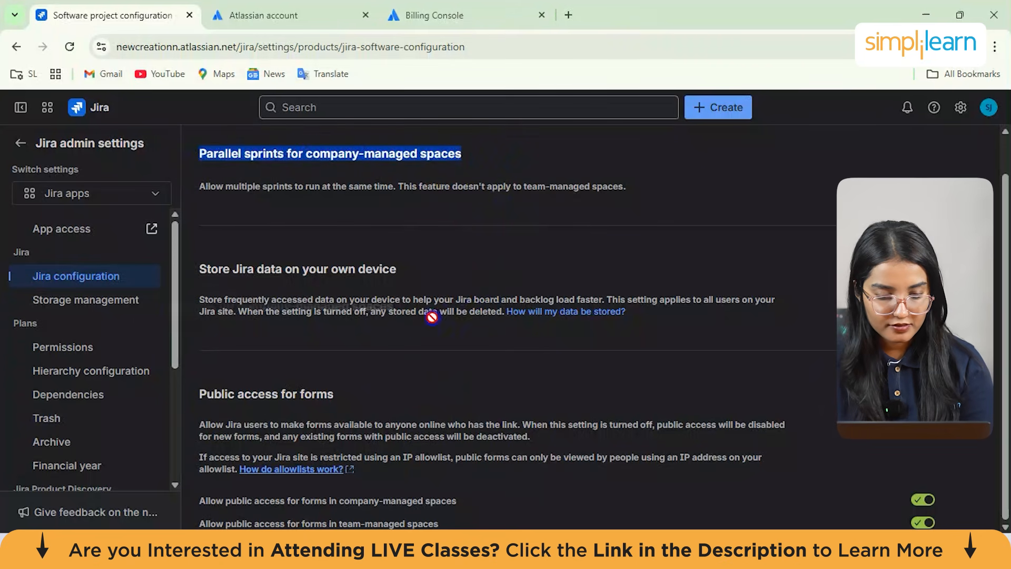
left_click(374, 191)
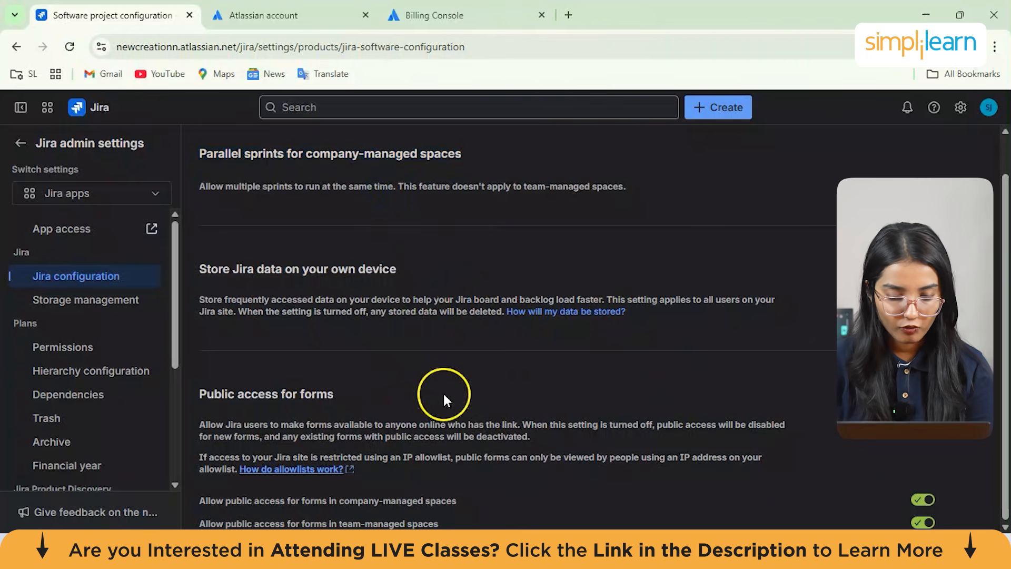
Open the Plans global permissions and follow a group to the organisation's user administration
left_click(80, 358)
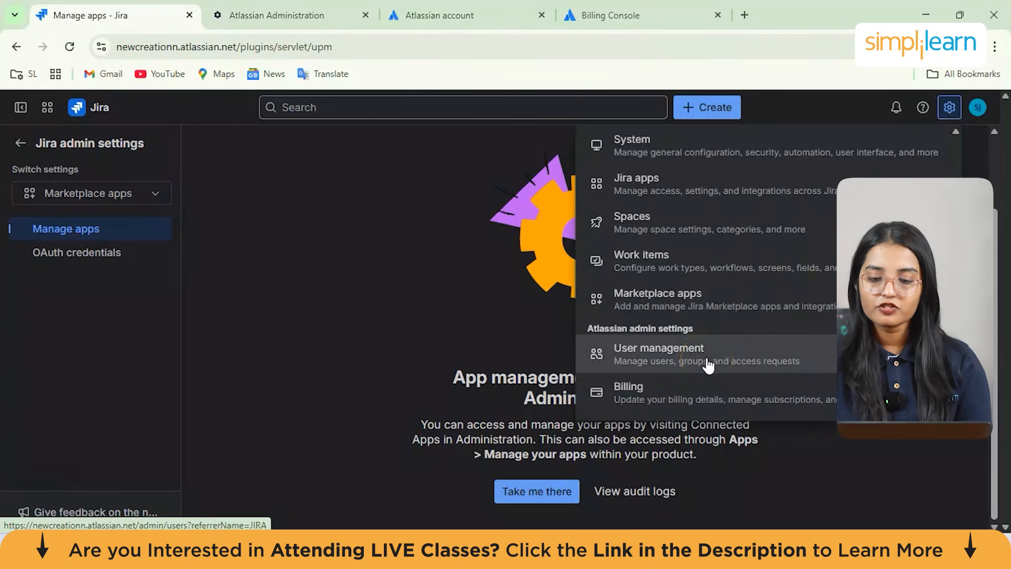
left_click(708, 360)
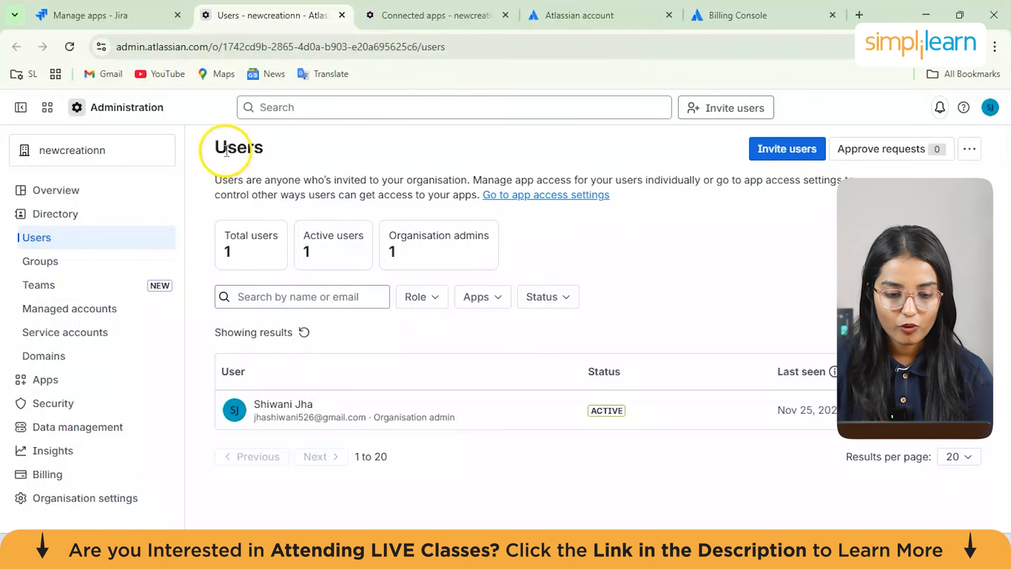
Inspect the organisation's users list and open the admin user's actions menu
left_click_drag(223, 149, 293, 172)
left_click(371, 189)
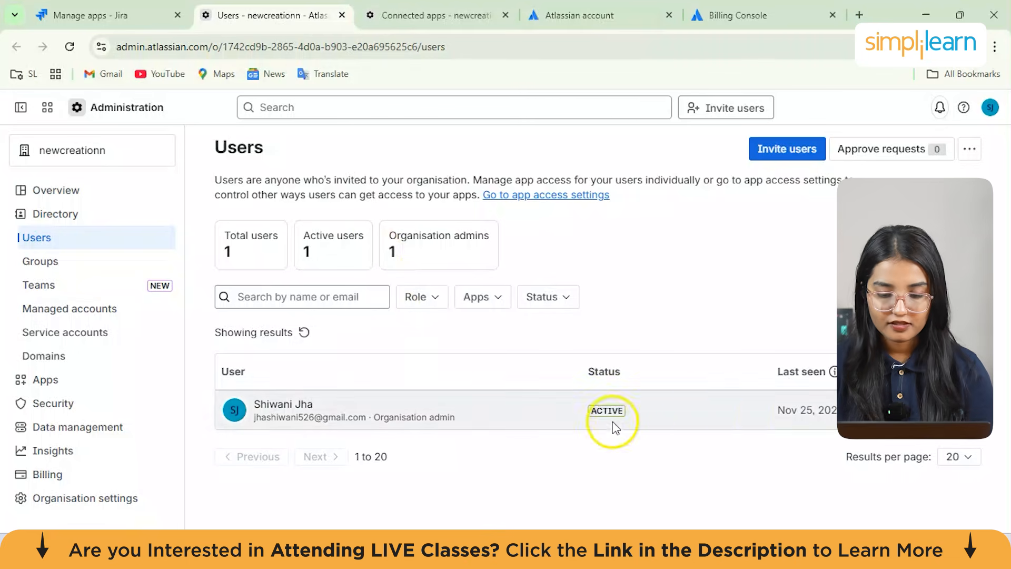
left_click(965, 411)
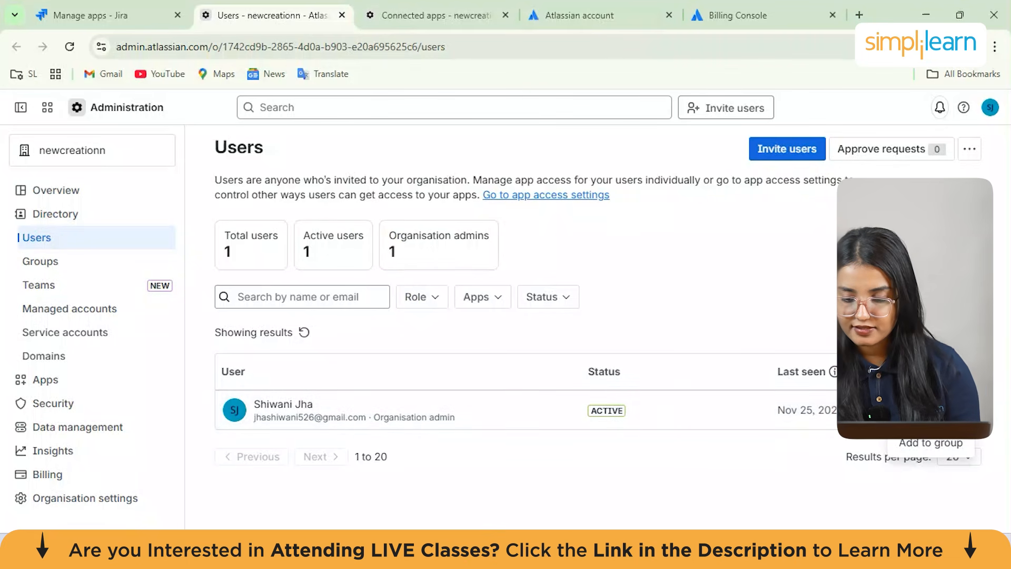
left_click(793, 477)
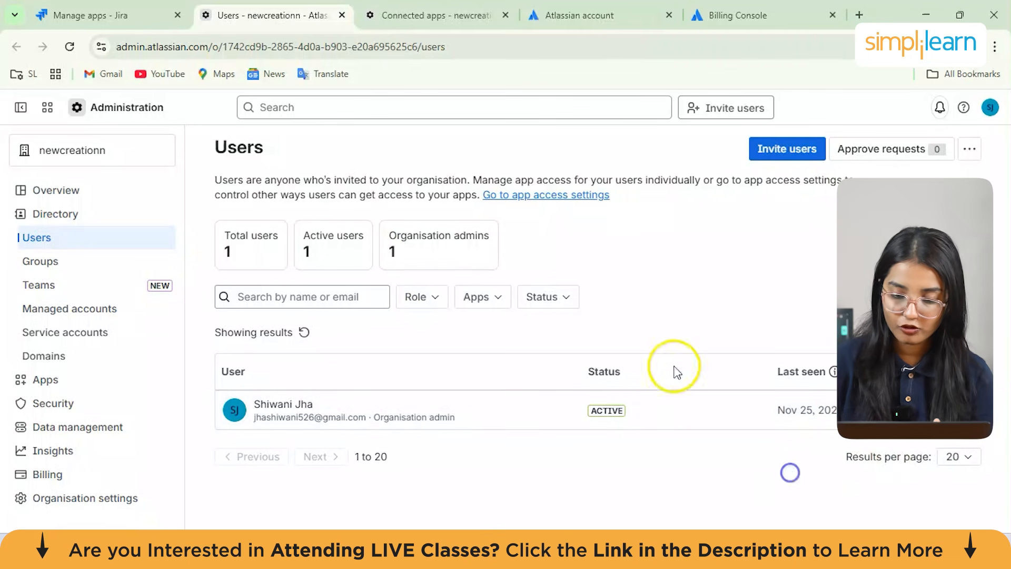
mouse_move(598, 408)
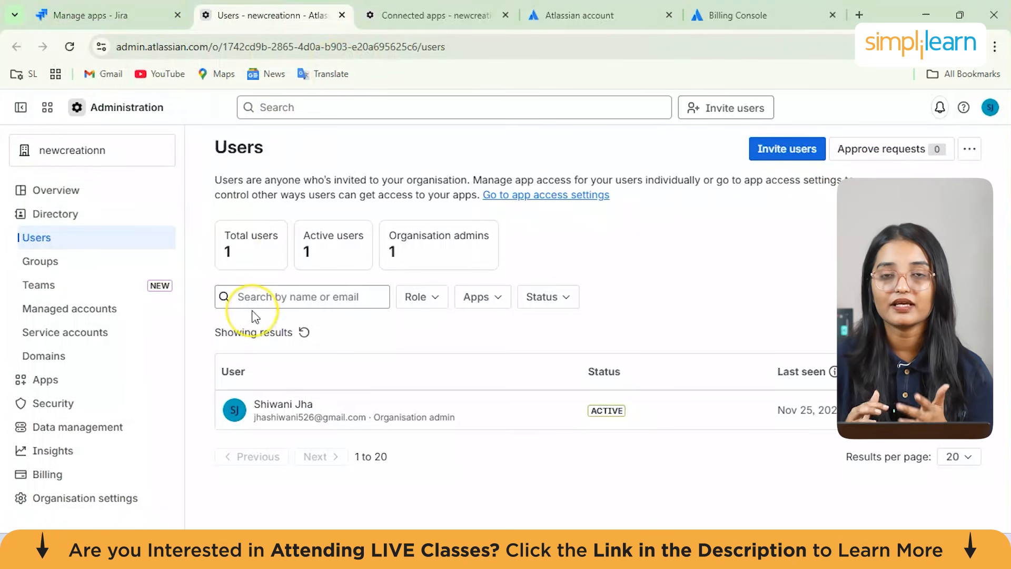
Return to Jira, start creating a space and open the Software development templates
left_click(106, 17)
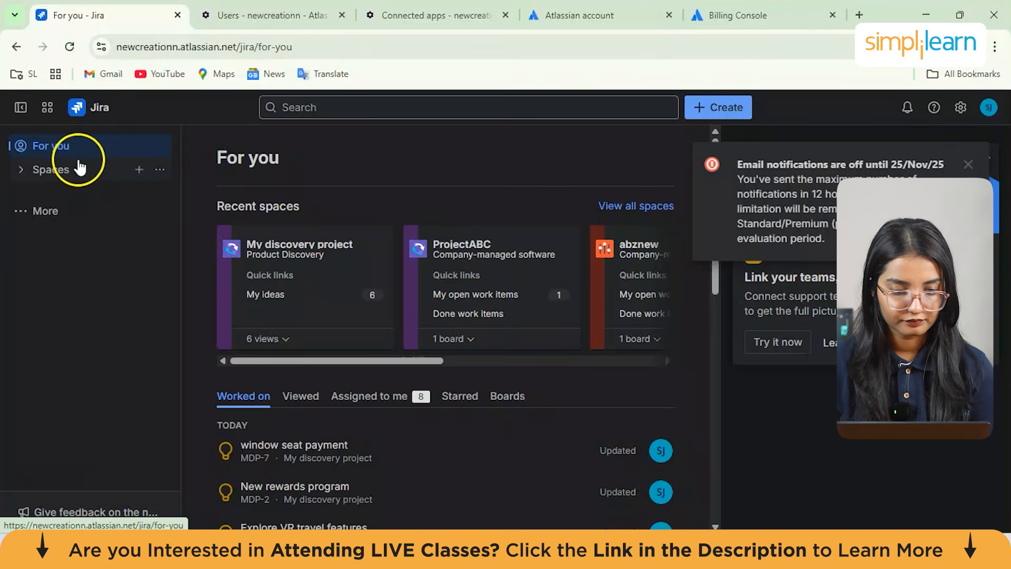
left_click(53, 169)
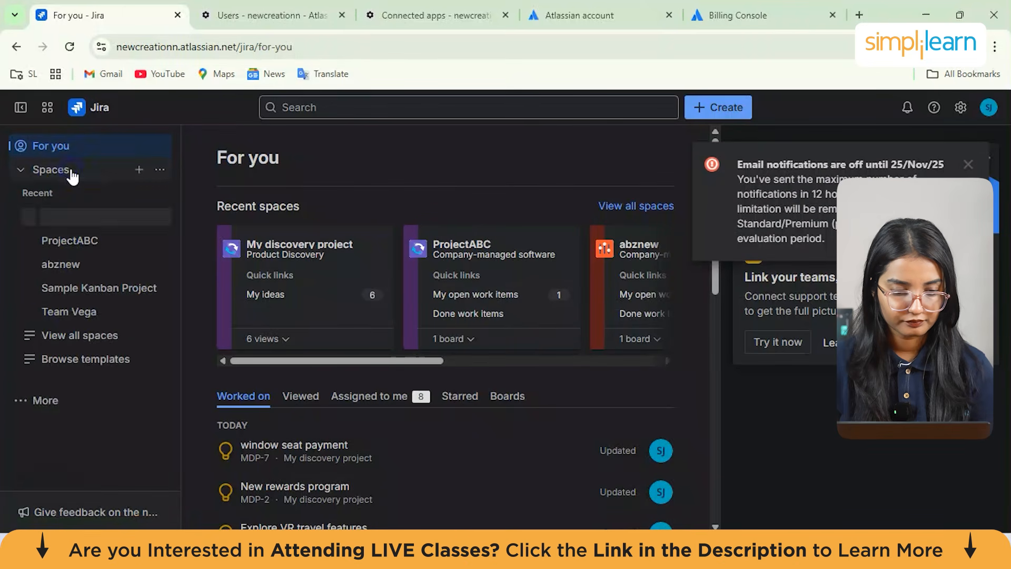
left_click(135, 169)
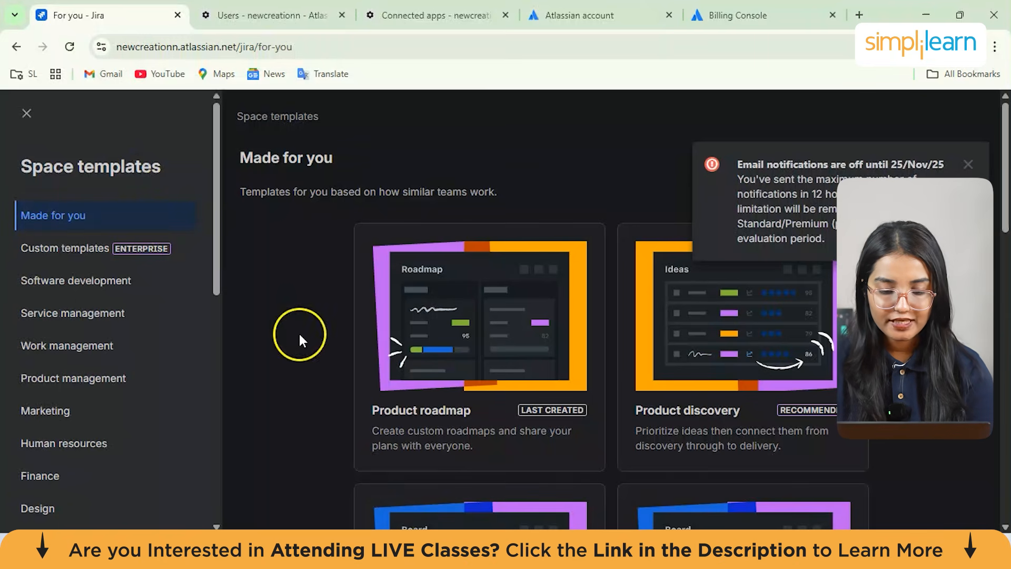
scroll(299, 332, "down", 2)
left_click(56, 293)
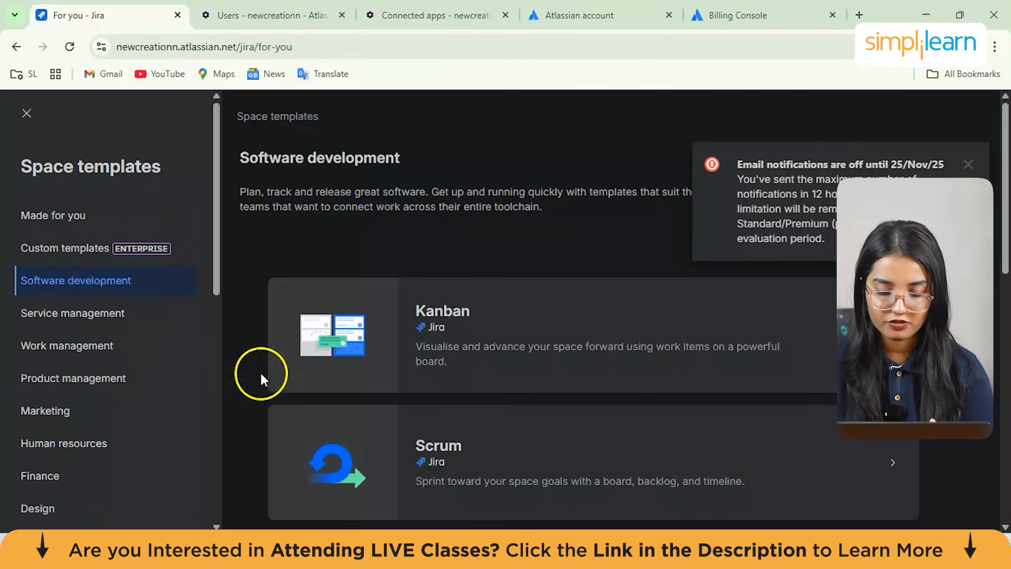
Scroll through the Software development space templates
scroll(399, 408, "down", 5)
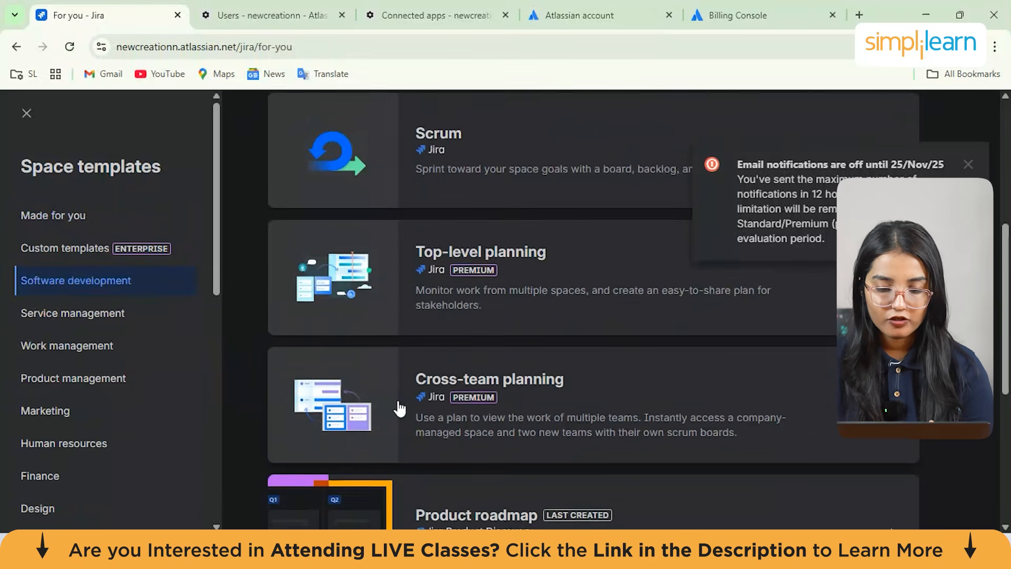
scroll(399, 408, "up", 1)
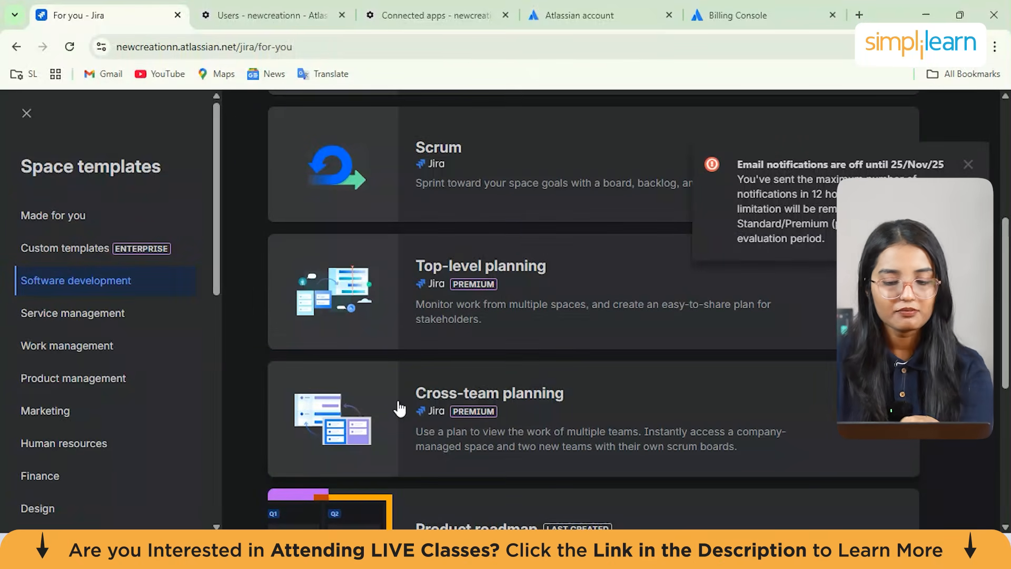
scroll(400, 409, "down", 4)
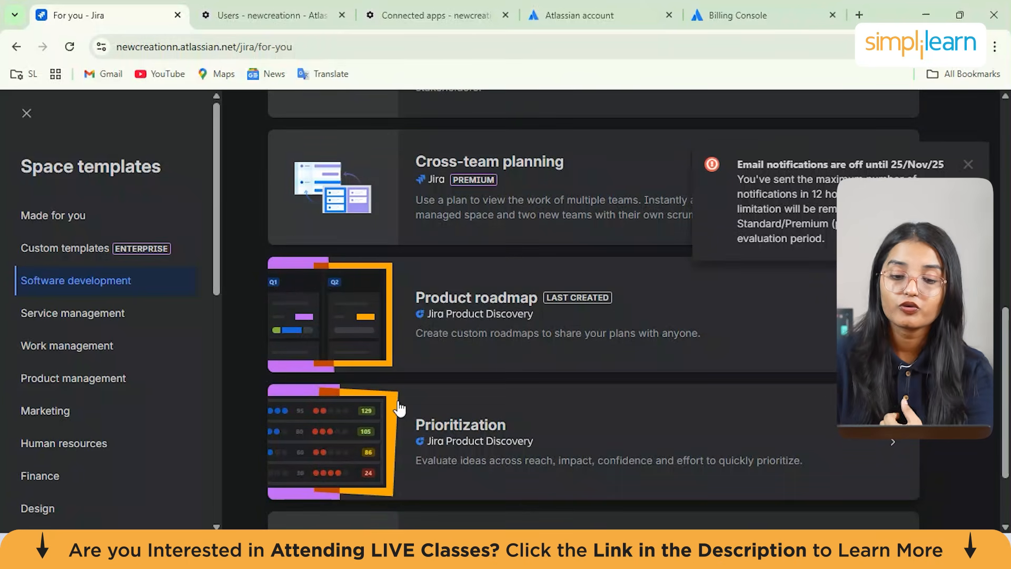
scroll(399, 408, "down", 2)
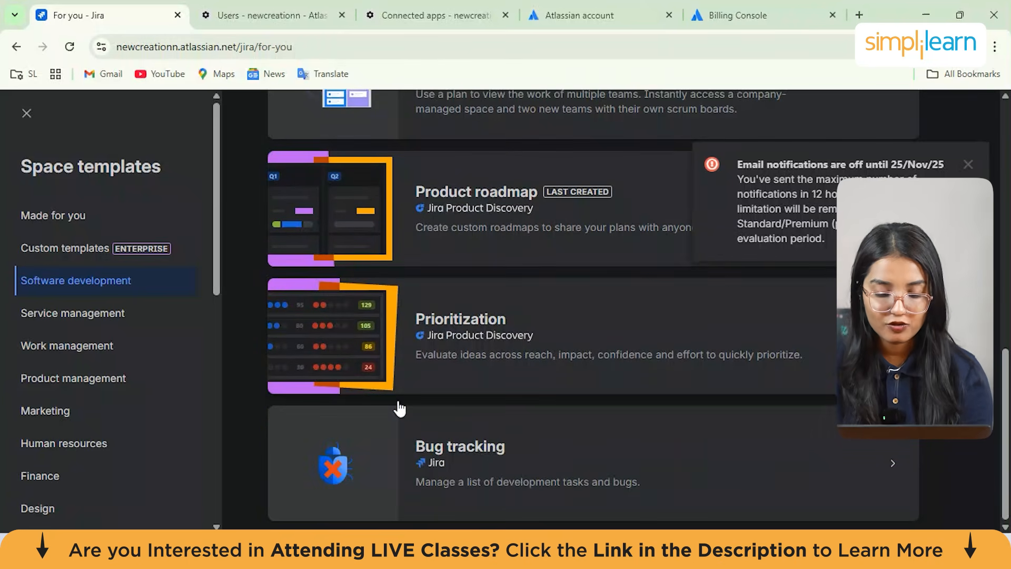
Open the Bug tracking template preview and read through its description, work types and workflow
left_click(476, 463)
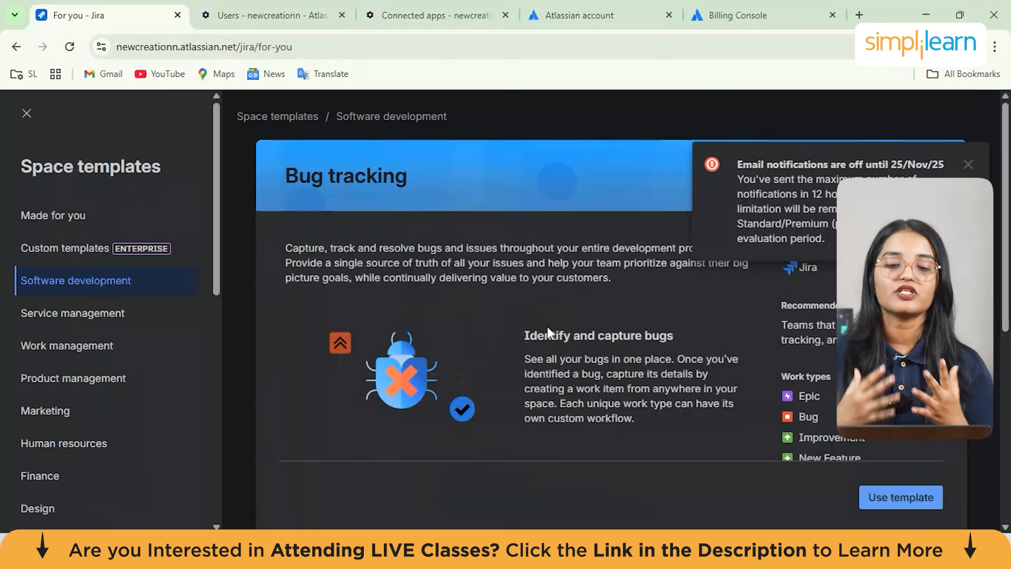
left_click(969, 164)
left_click(431, 438)
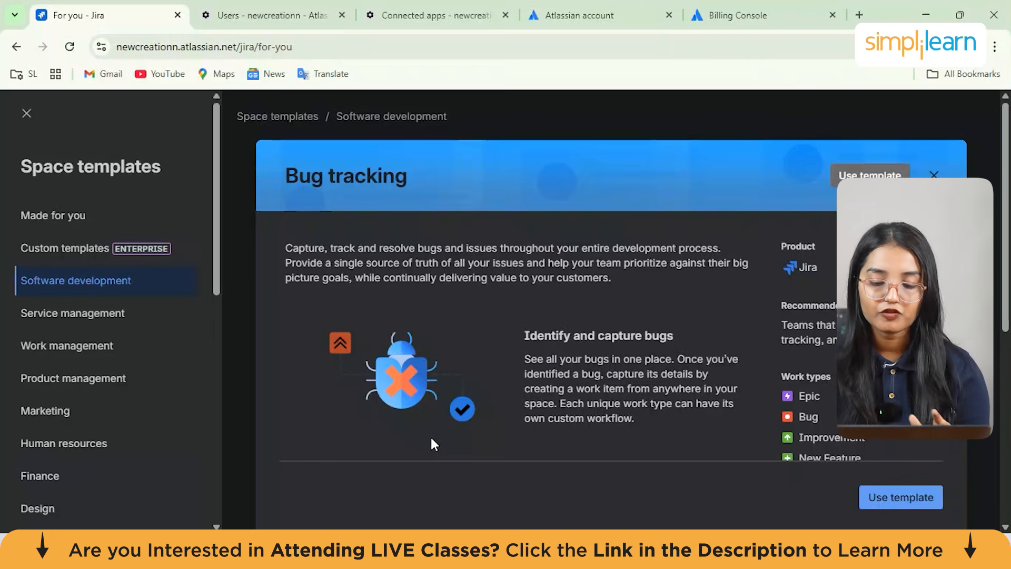
scroll(590, 327, "down", 3)
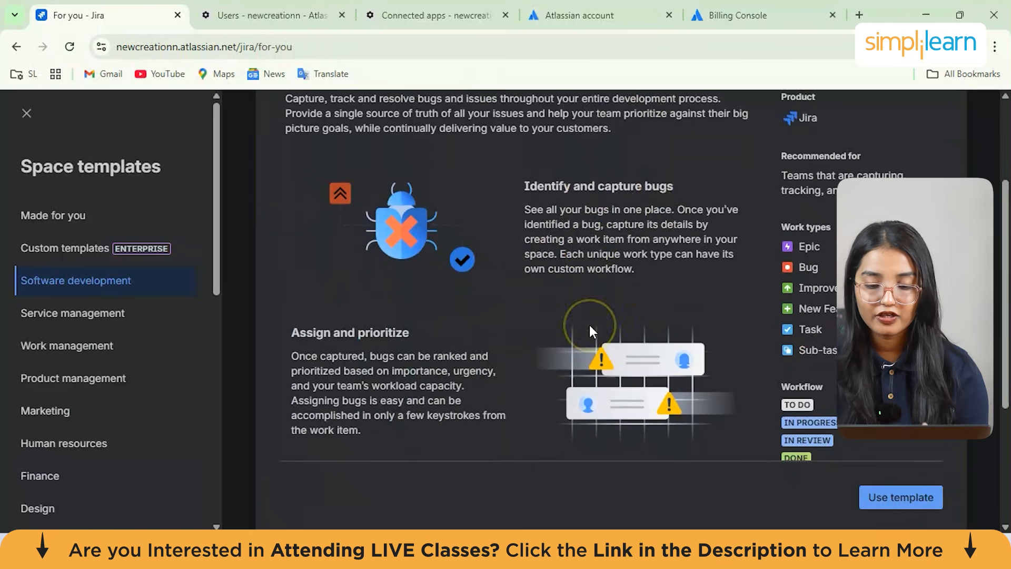
scroll(591, 329, "down", 3)
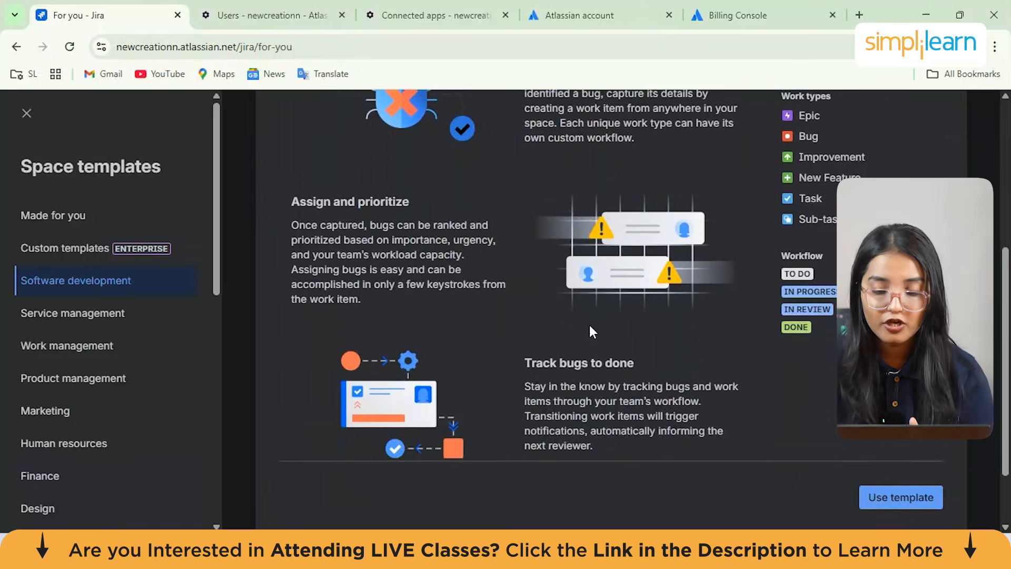
scroll(591, 331, "down", 2)
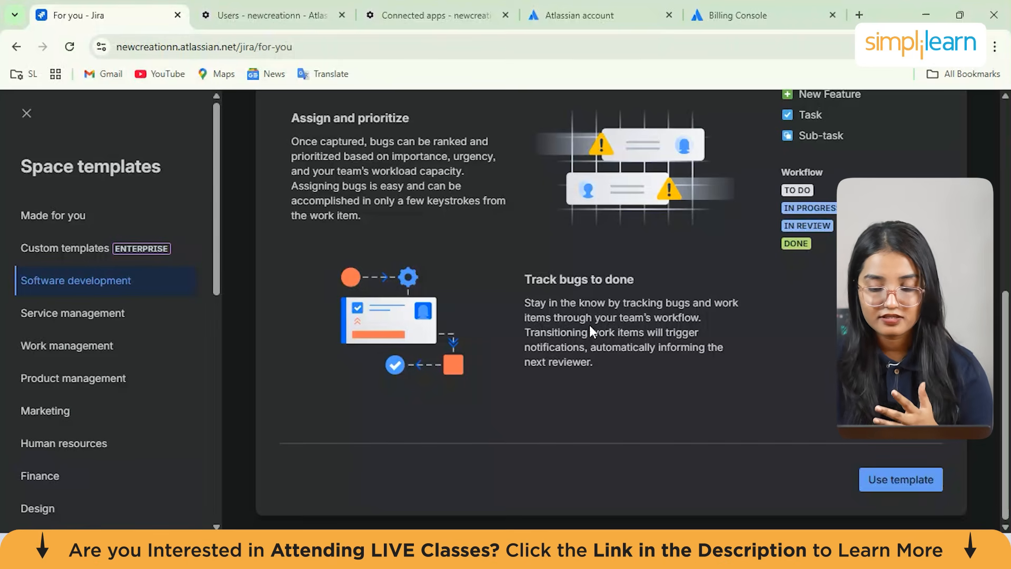
scroll(589, 324, "up", 6)
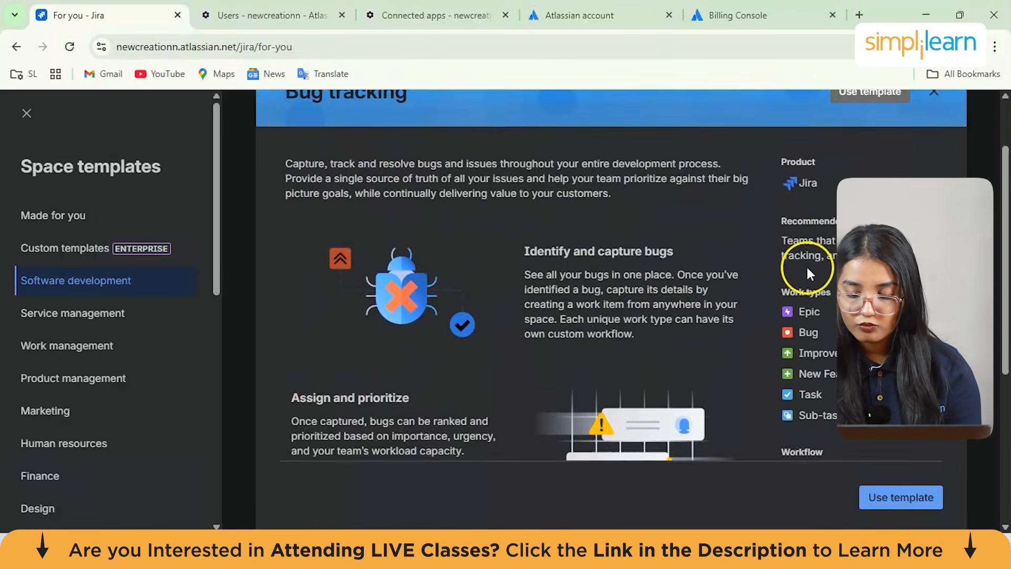
scroll(808, 269, "down", 1)
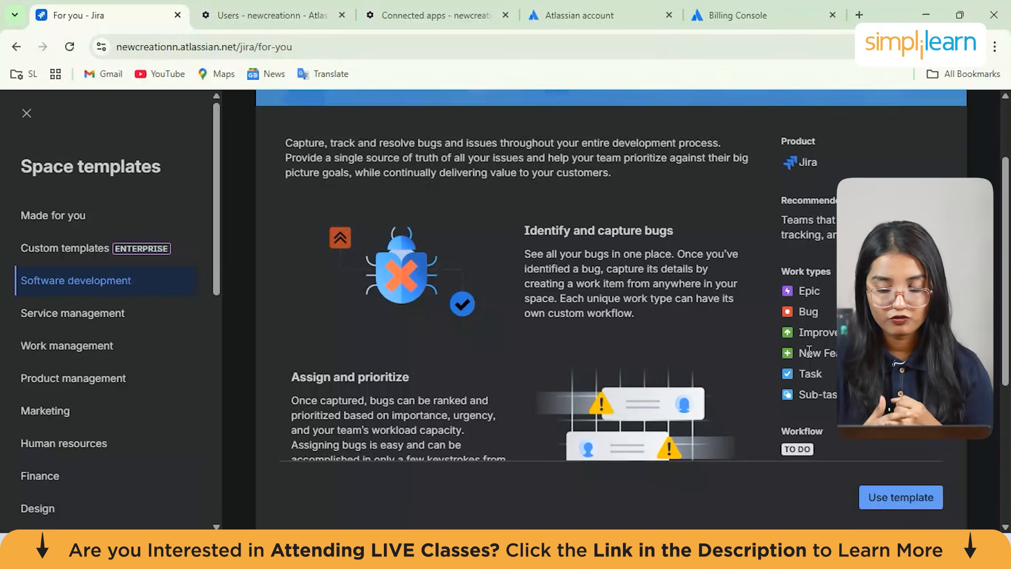
scroll(809, 350, "down", 2)
scroll(810, 352, "up", 3)
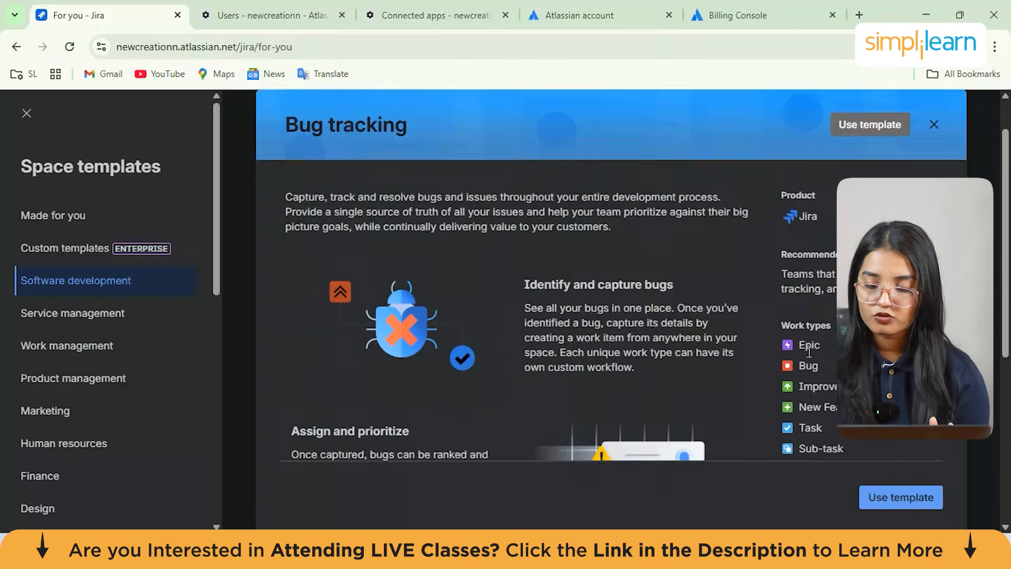
scroll(827, 211, "down", 2)
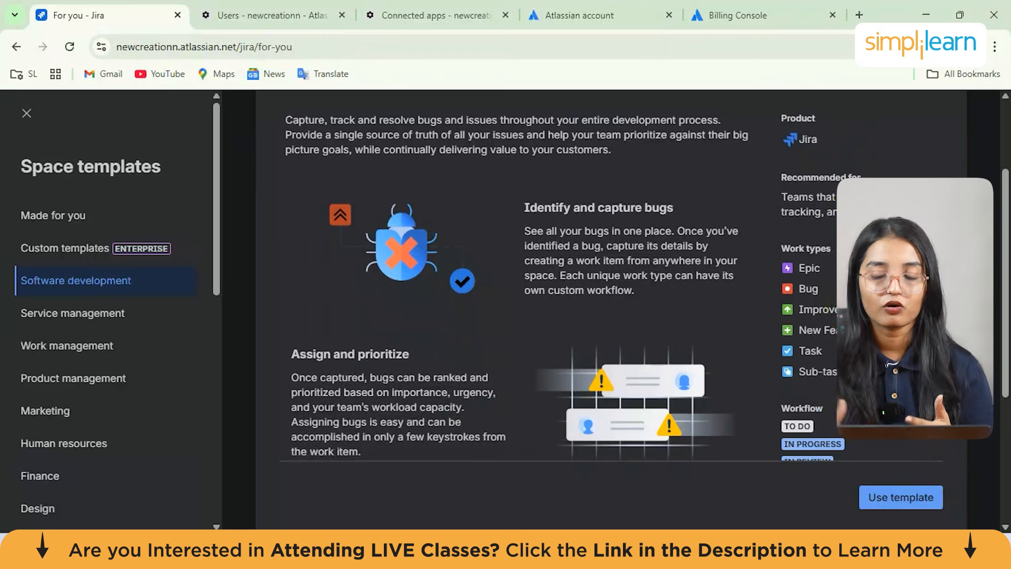
Create a space named bugfixess with key BUG from the Bug tracking template, skipping the teammate invitations
left_click(898, 496)
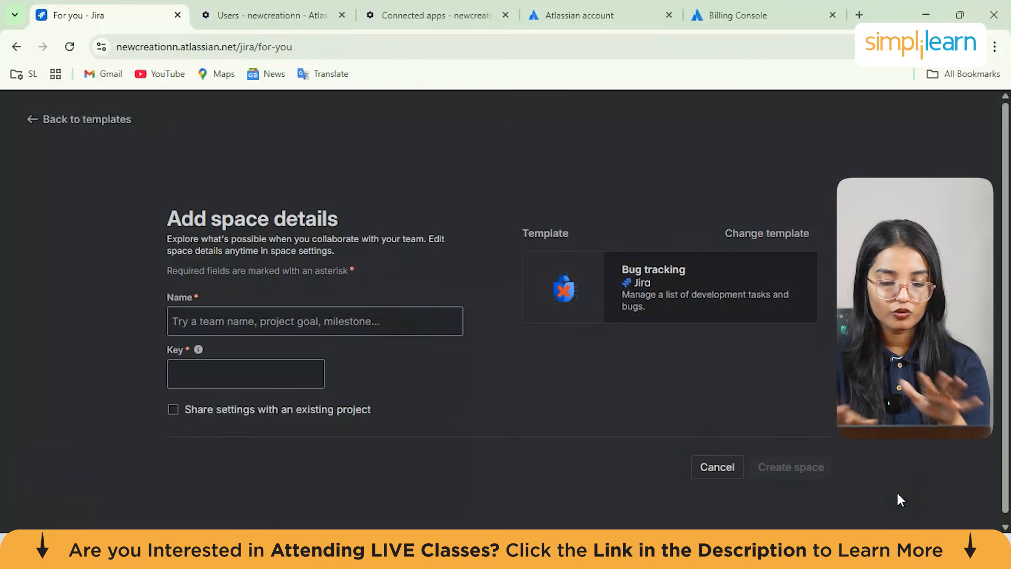
left_click(246, 320)
type("n")
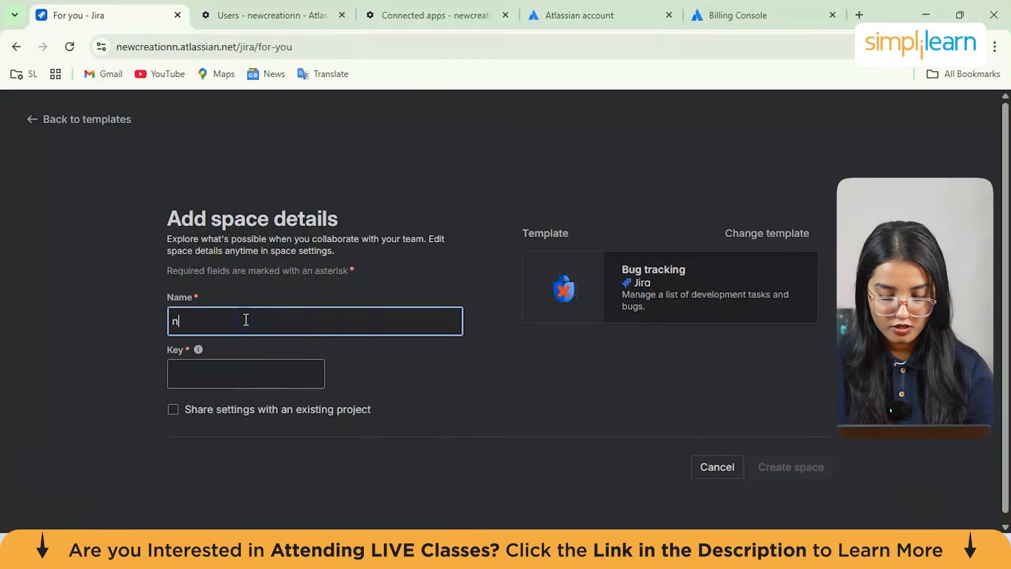
key("BackSpace")
type("bugfixess")
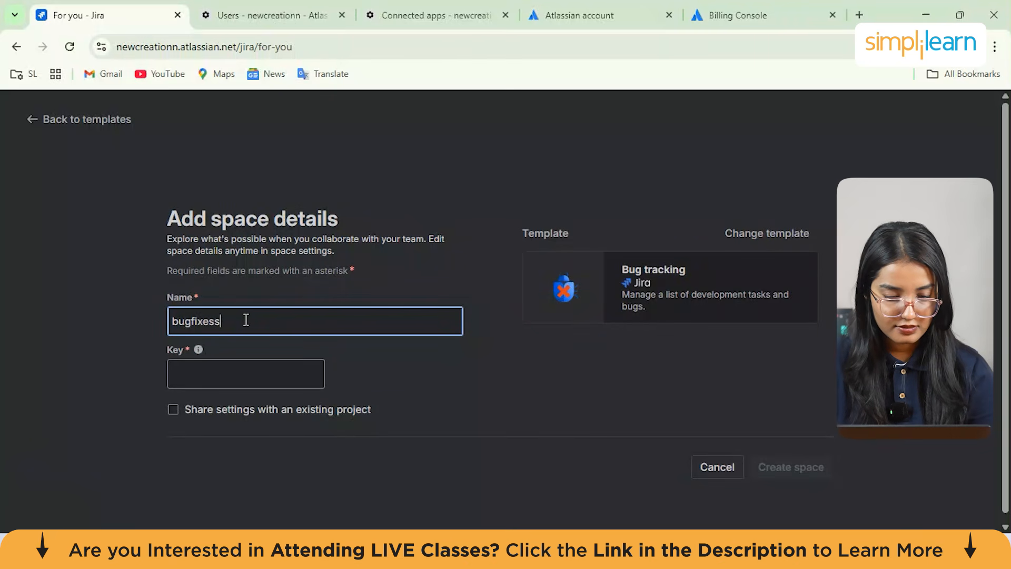
left_click(225, 377)
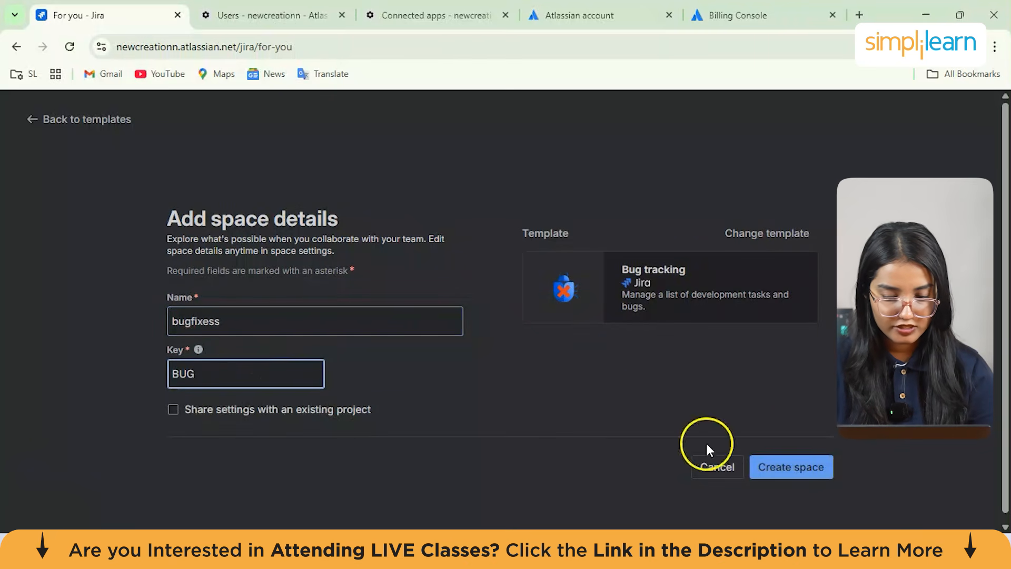
left_click(791, 467)
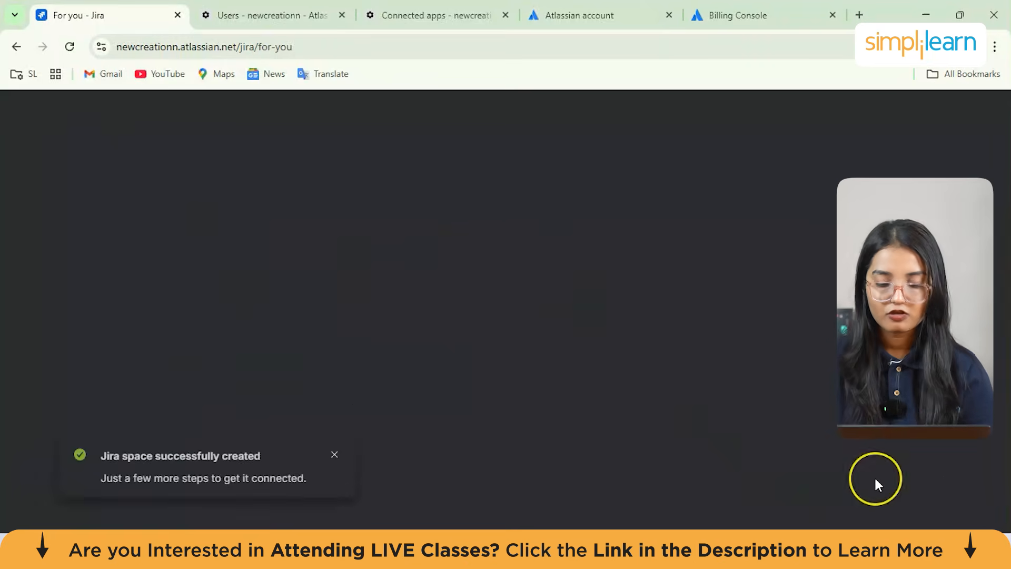
left_click(336, 457)
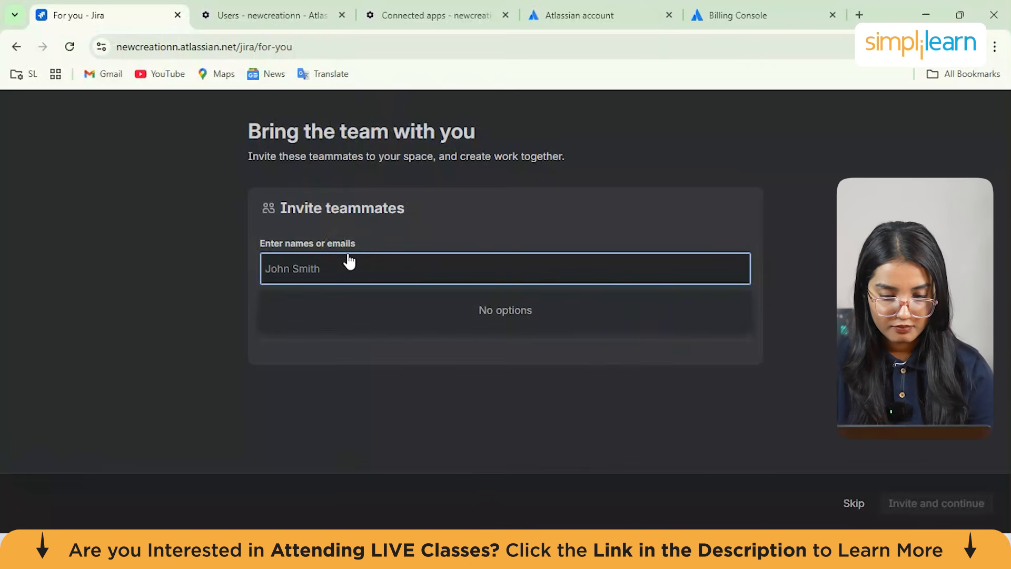
left_click(865, 509)
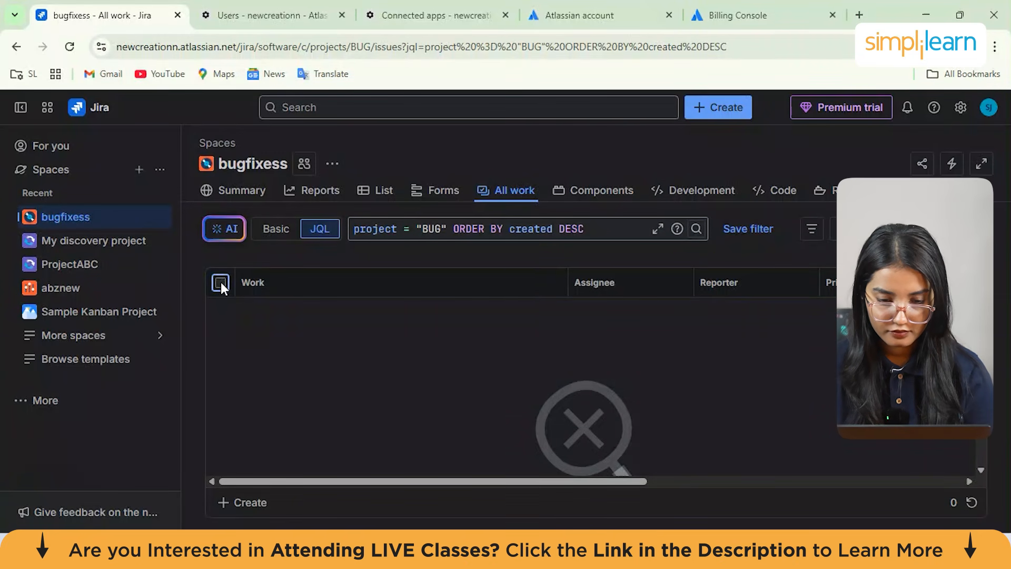
Switch the space's All work filter from JQL to Basic mode
left_click(268, 229)
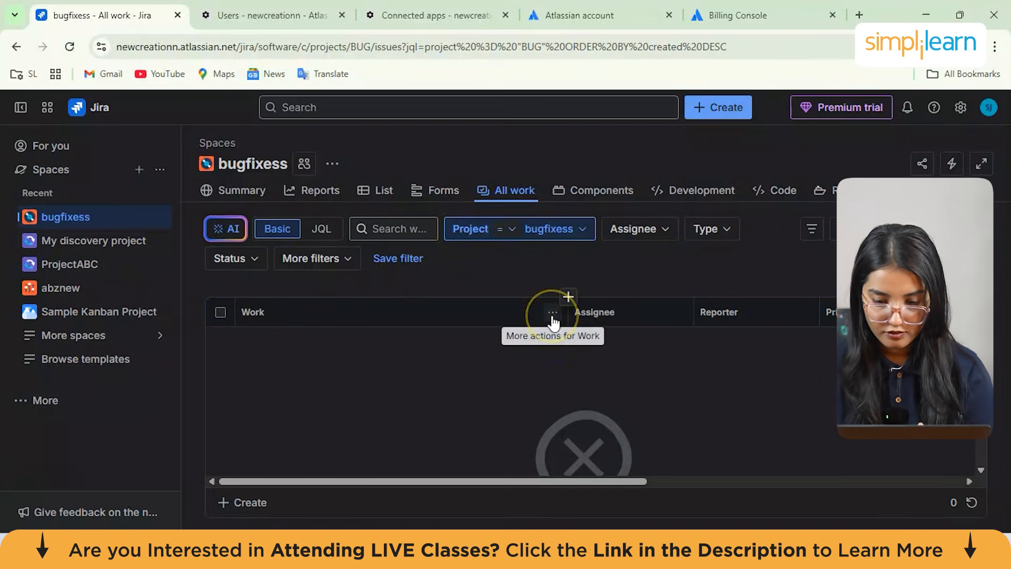
mouse_move(568, 302)
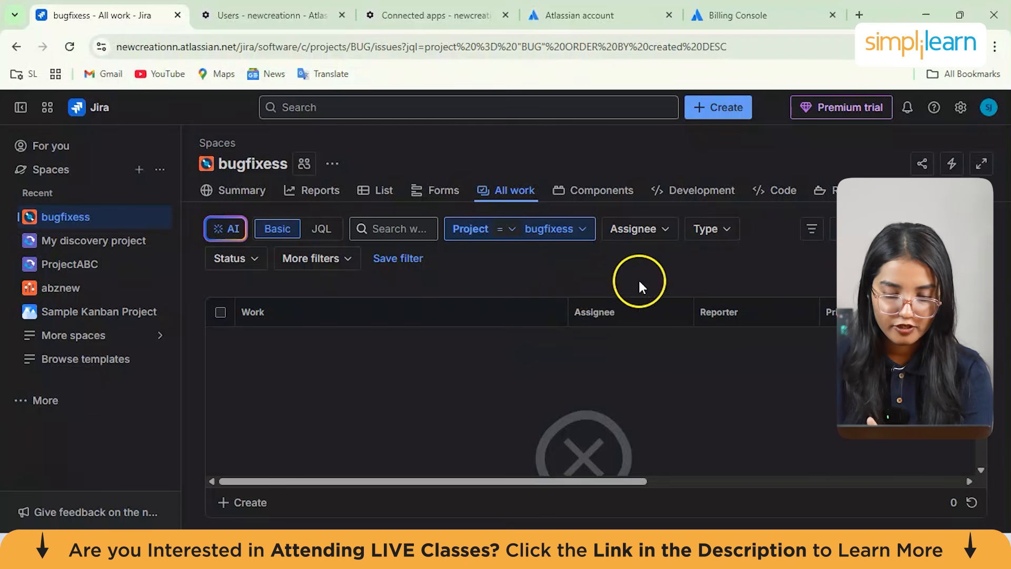
scroll(530, 429, "down", 3)
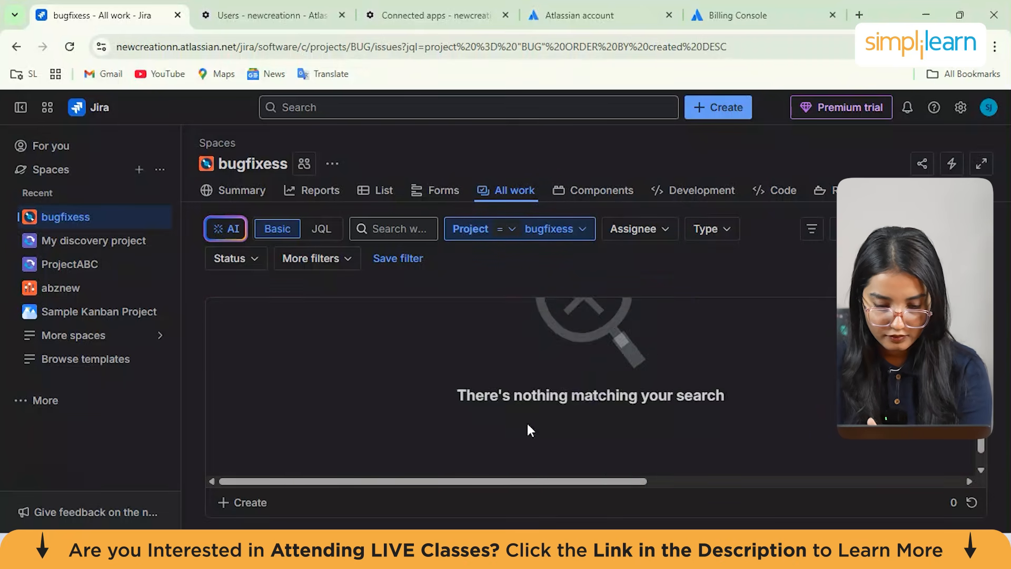
scroll(431, 441, "up", 3)
Open a new Bug creation form and enter the summary 'resolve the database bug query'
left_click(258, 503)
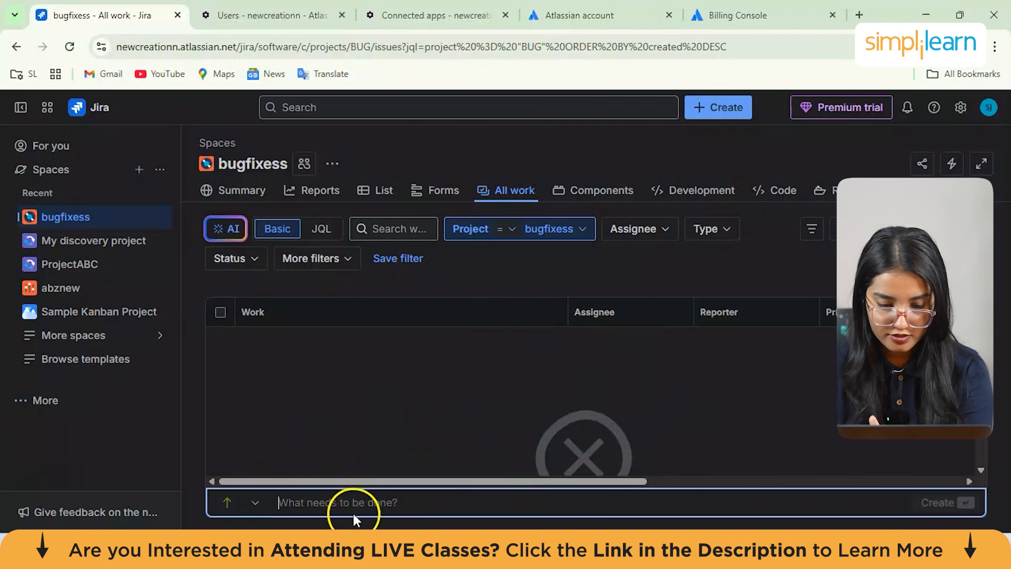
left_click(725, 109)
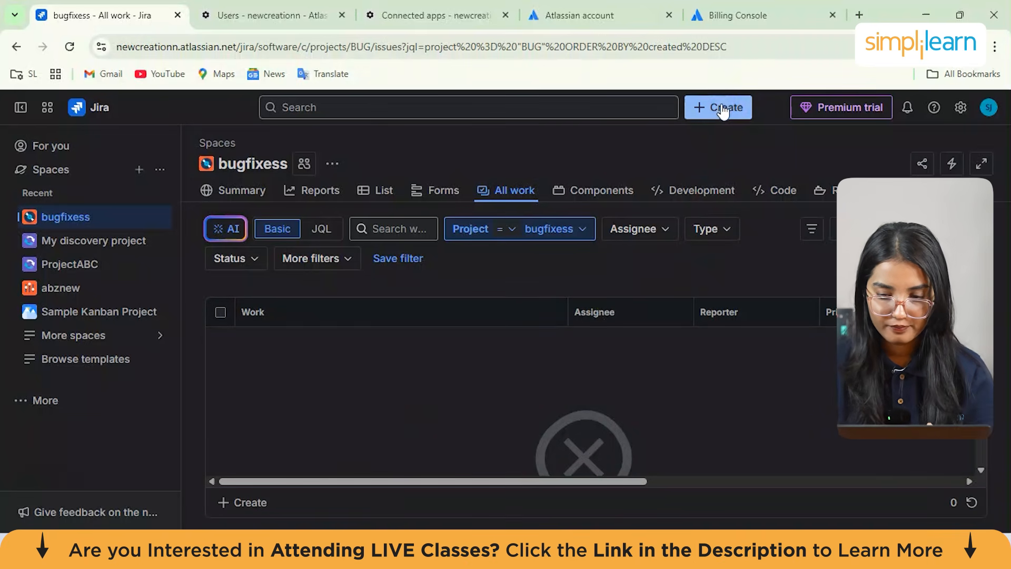
left_click(411, 240)
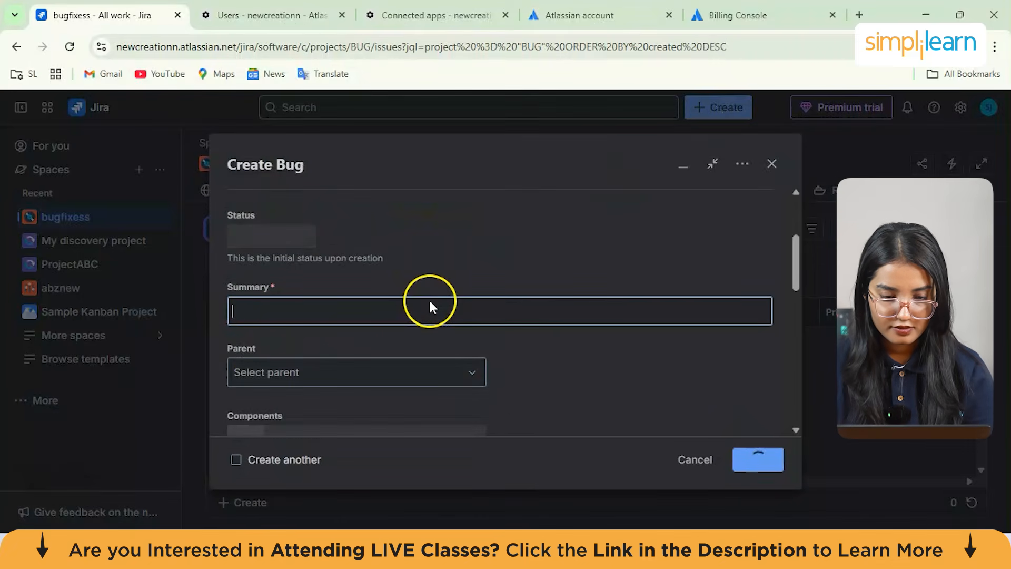
scroll(431, 306, "up", 3)
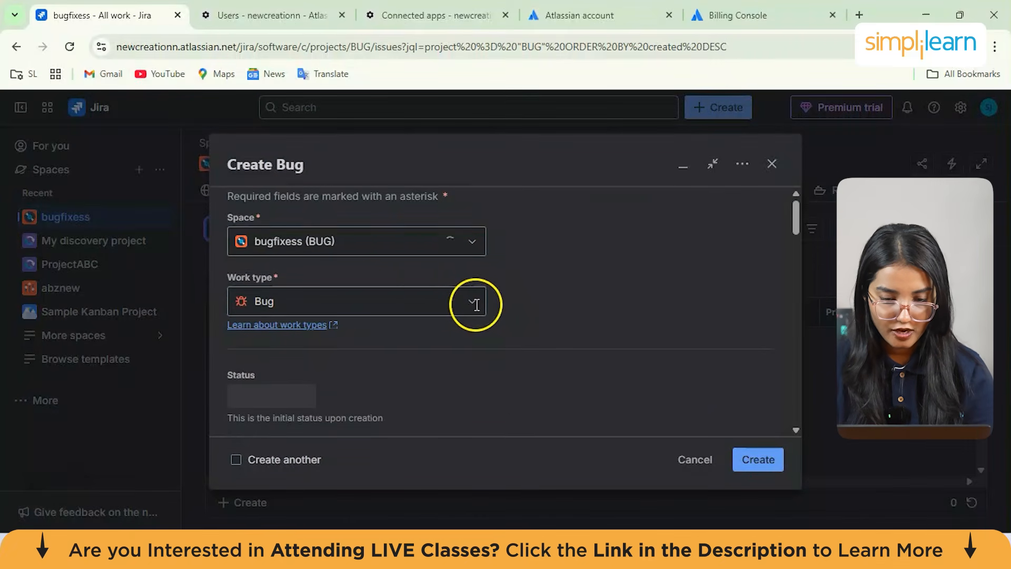
scroll(375, 337, "down", 2)
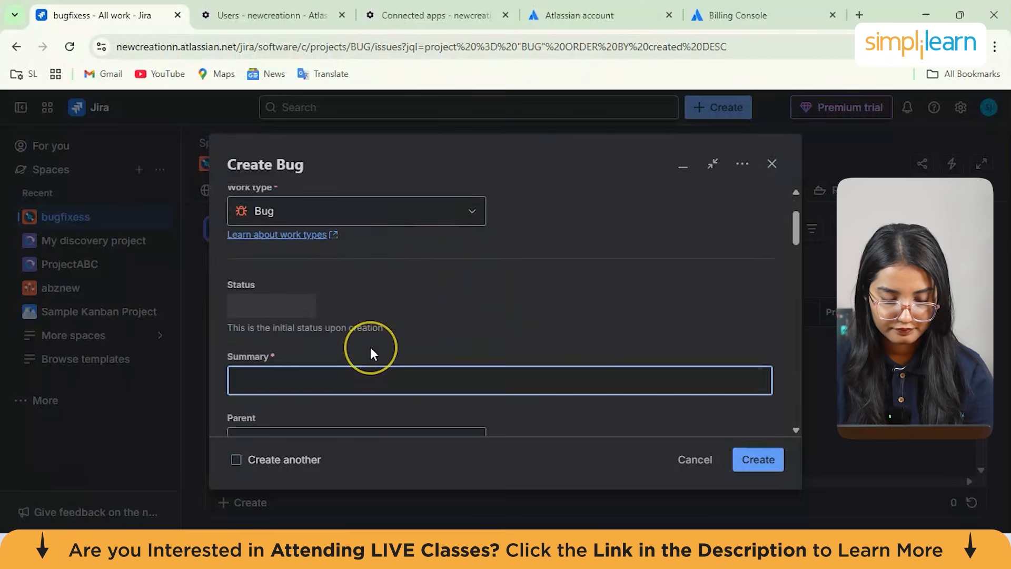
scroll(371, 350, "down", 2)
type("resolve the database bug q")
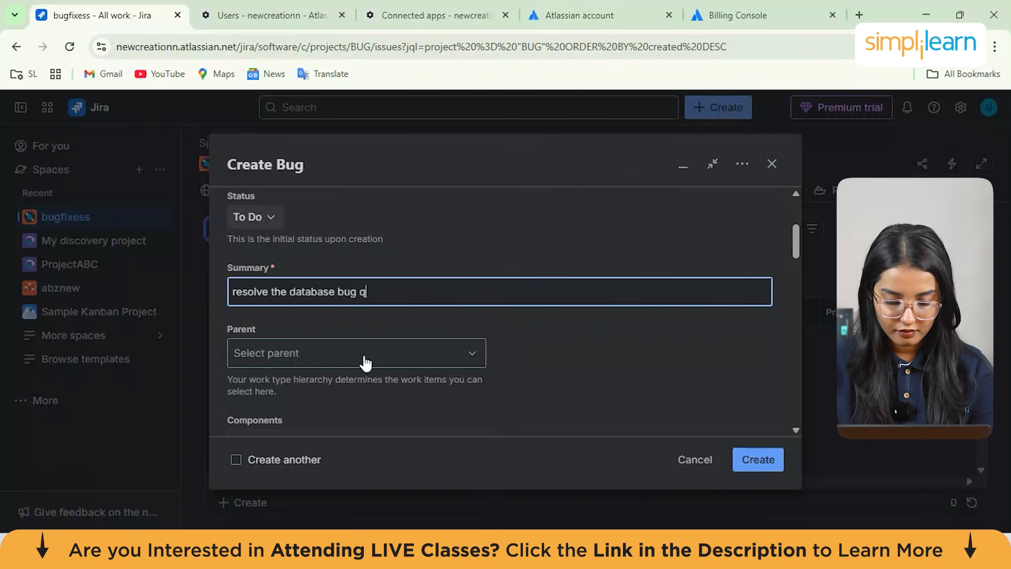
type("y")
Enter the bug's description as 'two person data'
scroll(364, 348, "down", 2)
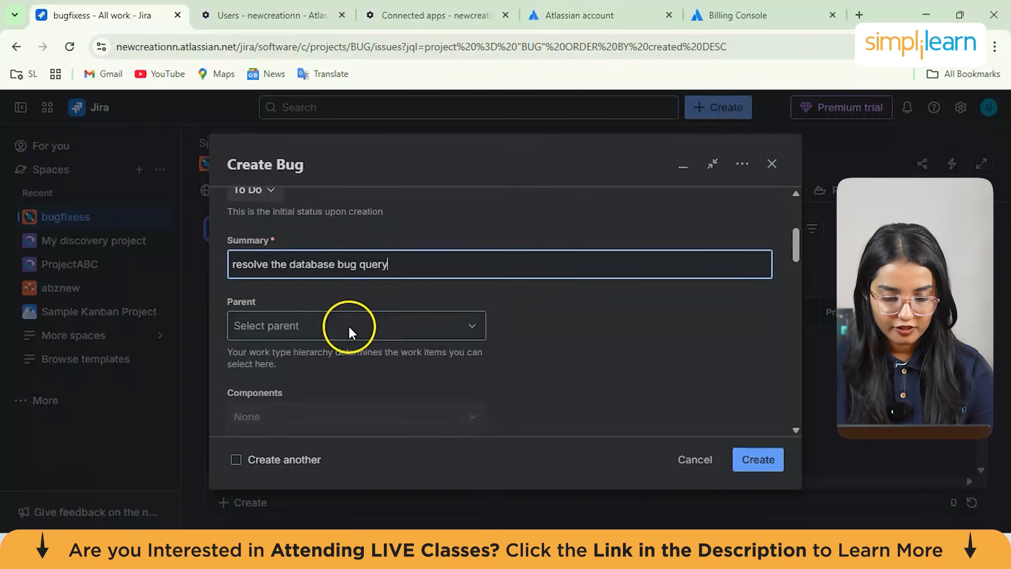
scroll(497, 331, "down", 1)
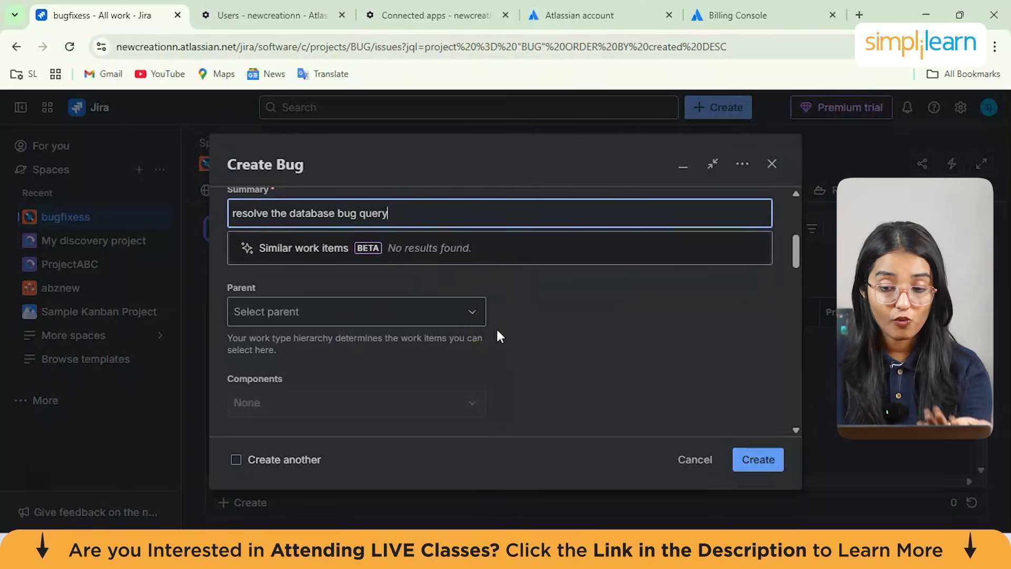
scroll(498, 331, "up", 4)
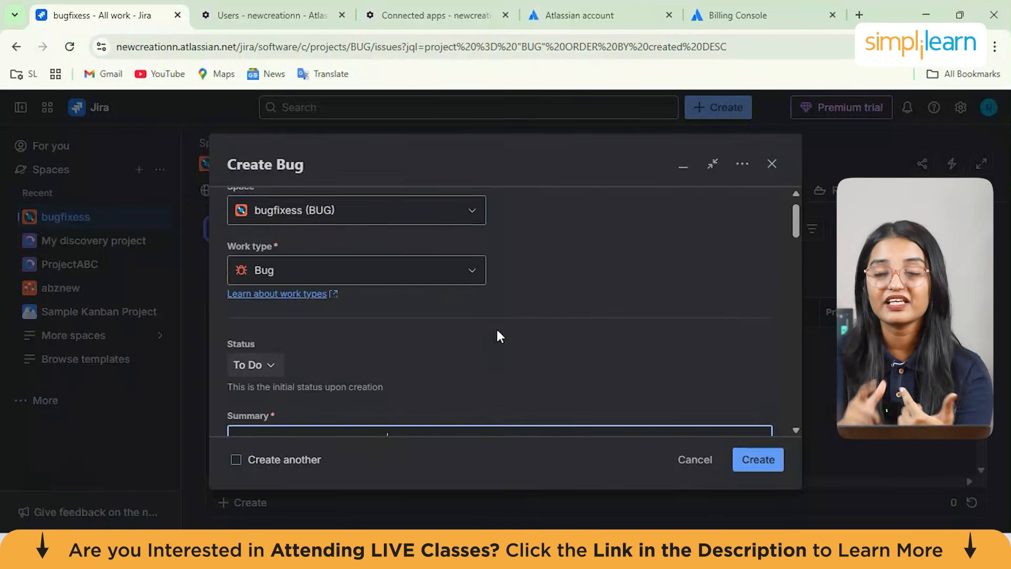
scroll(500, 337, "down", 6)
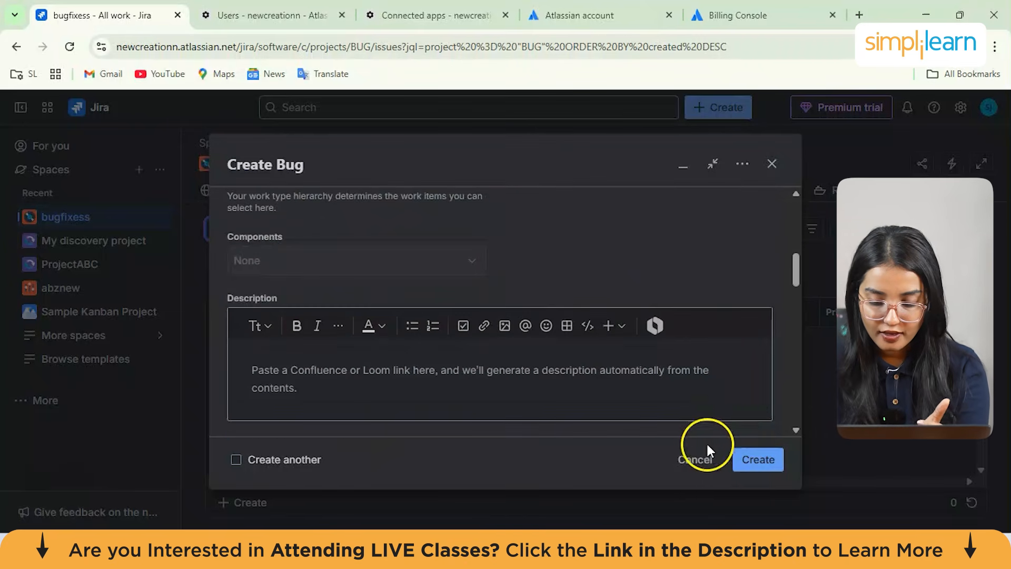
scroll(388, 294, "down", 3)
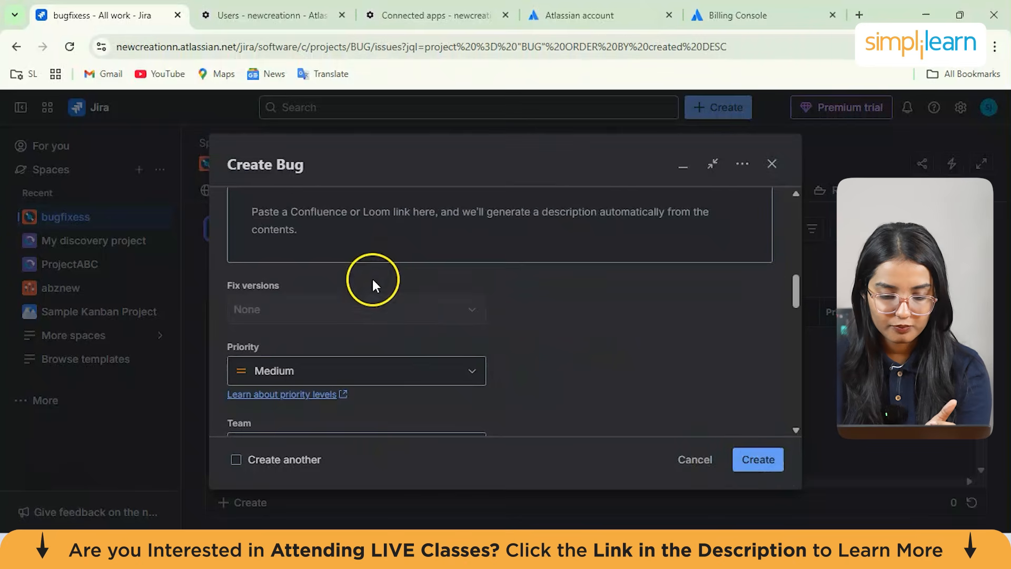
scroll(372, 282, "up", 3)
left_click(342, 348)
type("two person data")
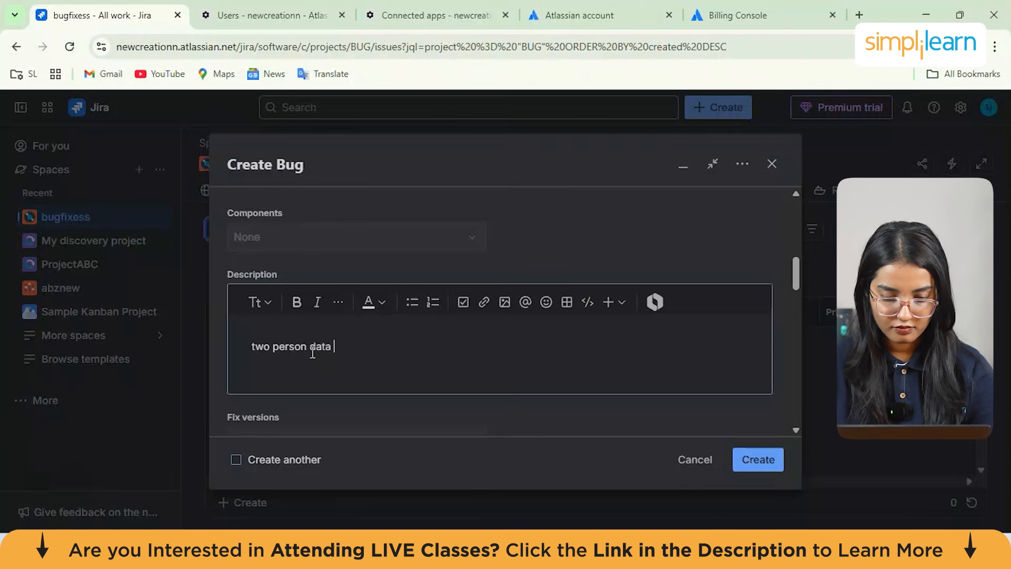
Set the bug's priority to Highest
scroll(312, 350, "down", 3)
left_click(332, 254)
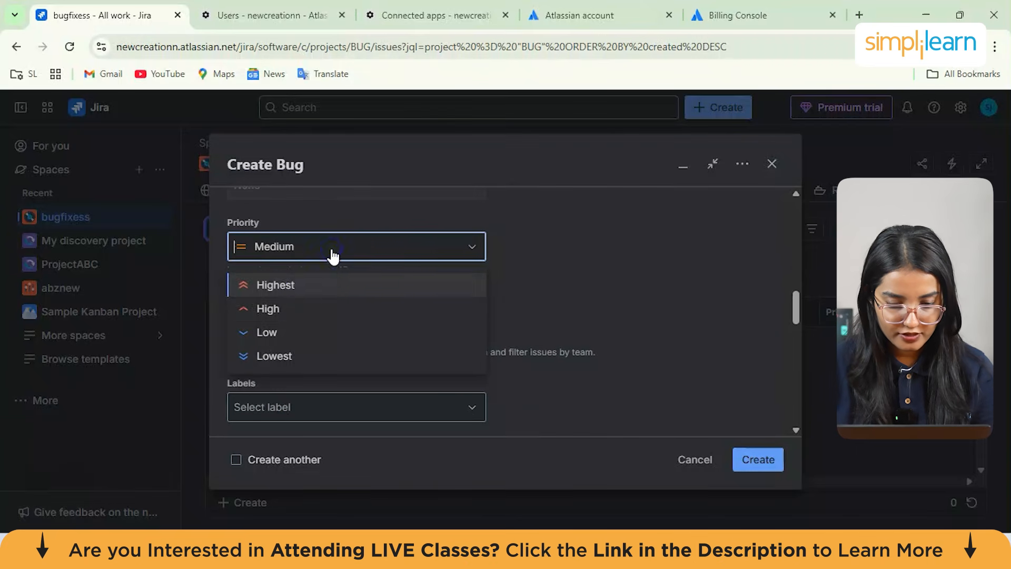
left_click(312, 287)
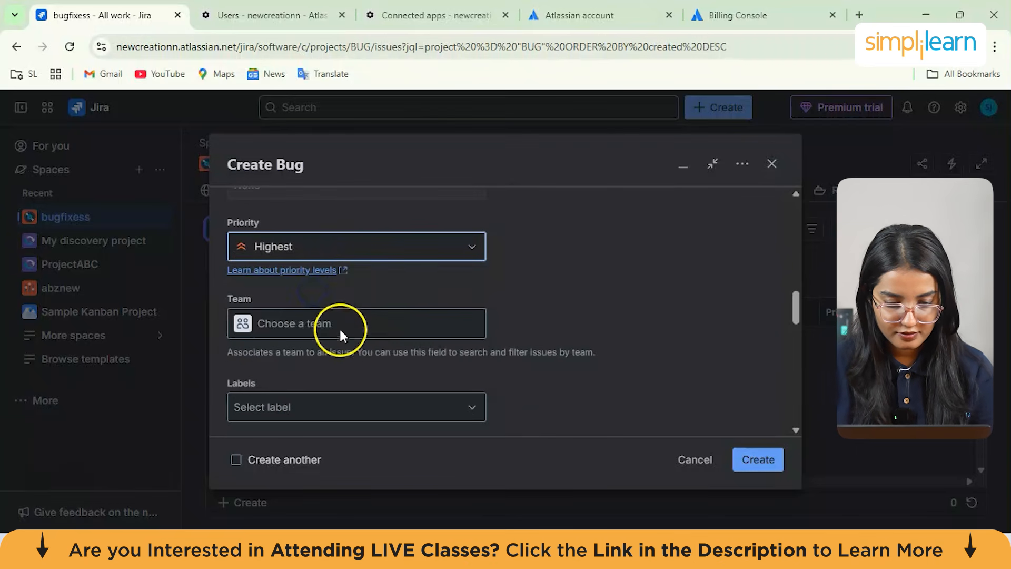
Set the bug's start date to 30/11/2025
scroll(339, 327, "down", 6)
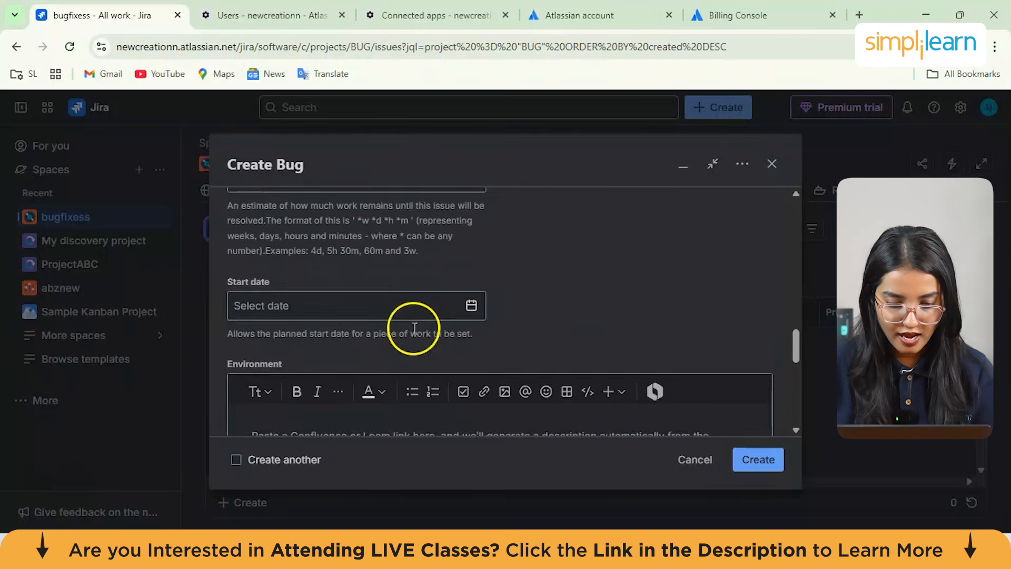
scroll(414, 327, "down", 2)
left_click(472, 198)
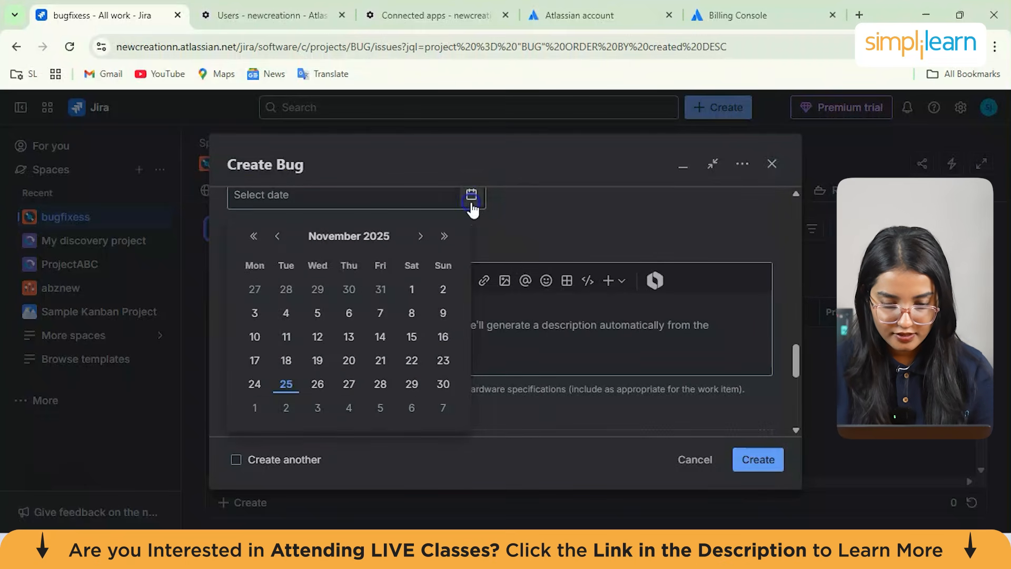
left_click(443, 384)
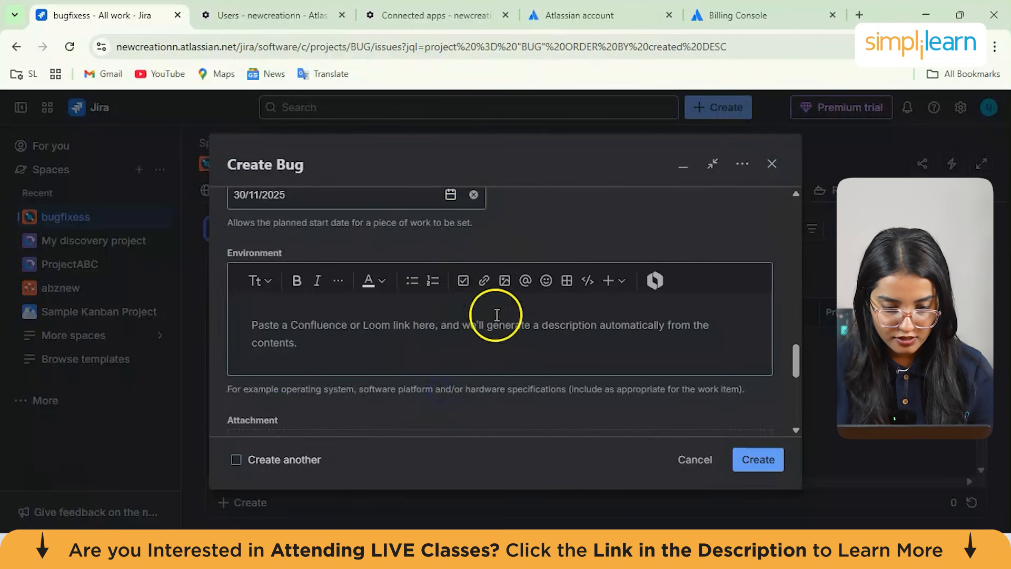
Set the bug's due date to 05/12/2025
scroll(497, 315, "down", 5)
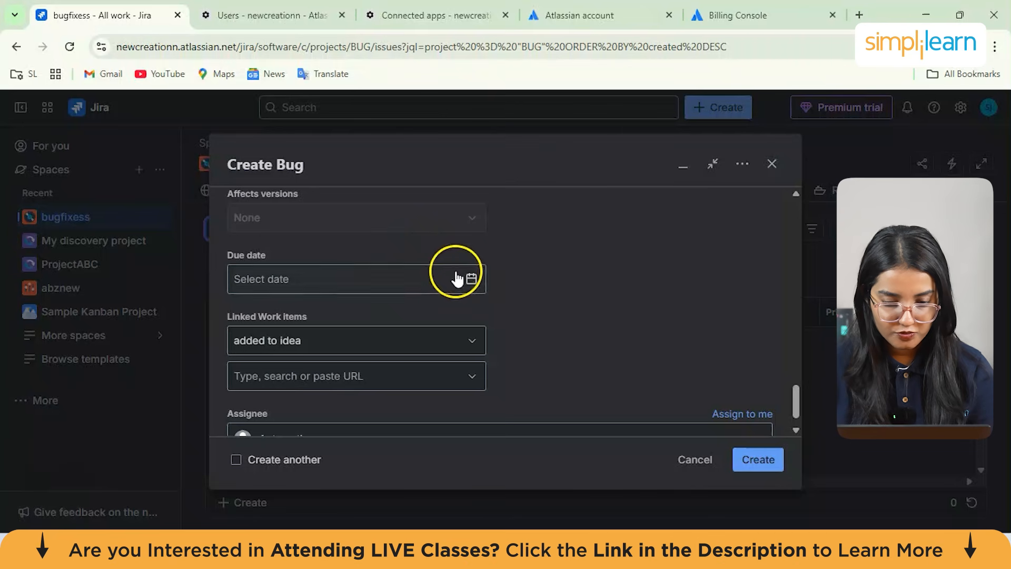
left_click(471, 279)
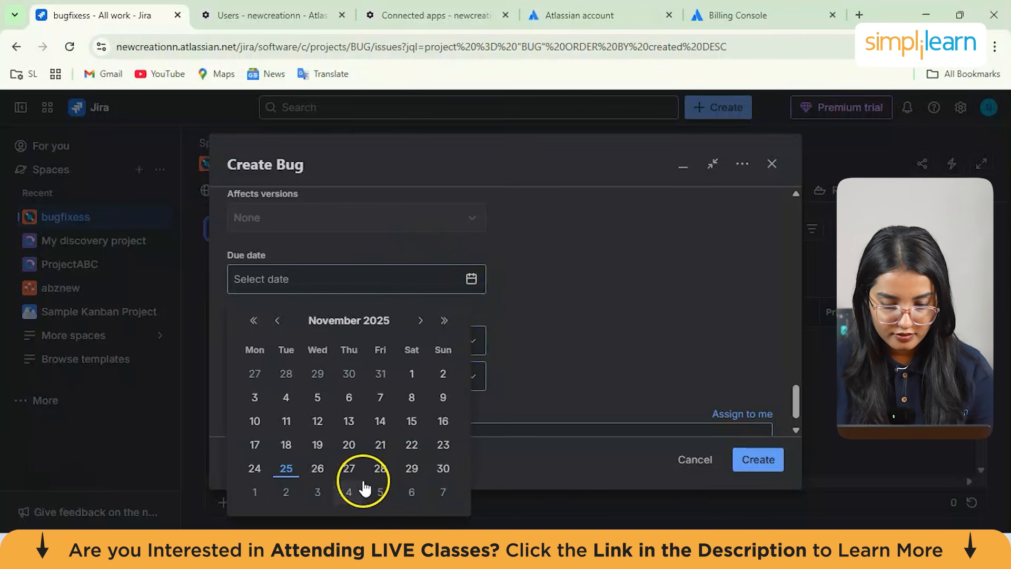
left_click(418, 323)
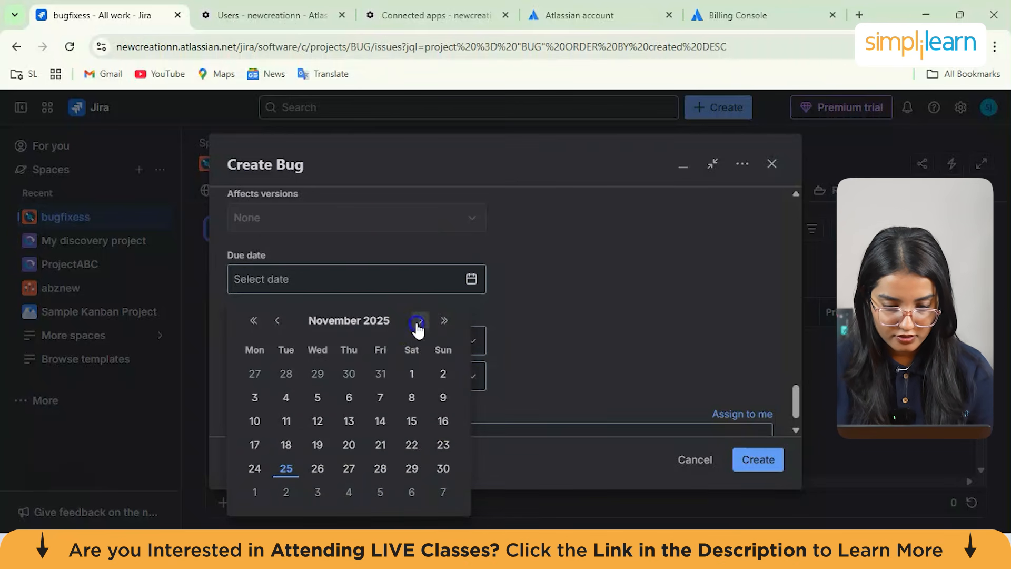
left_click(382, 373)
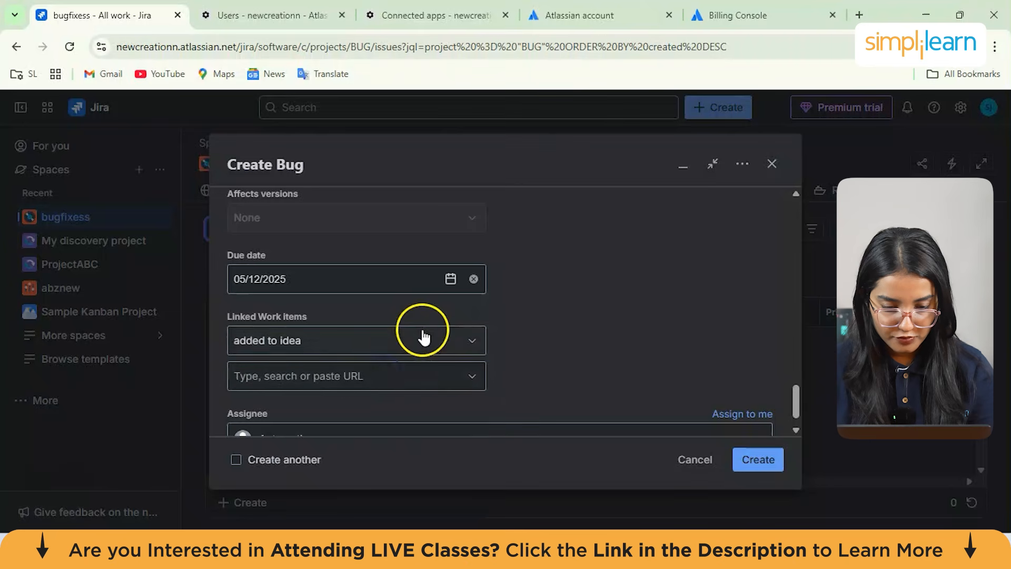
Set the linked work items relation to 'is blocked by' and create the bug
scroll(424, 337, "down", 1)
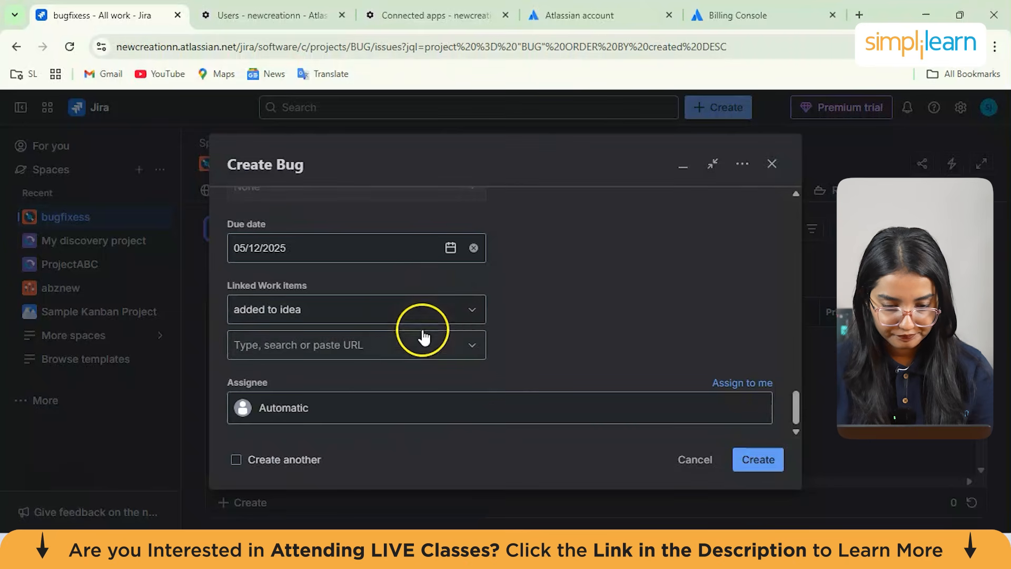
left_click(326, 314)
left_click(324, 308)
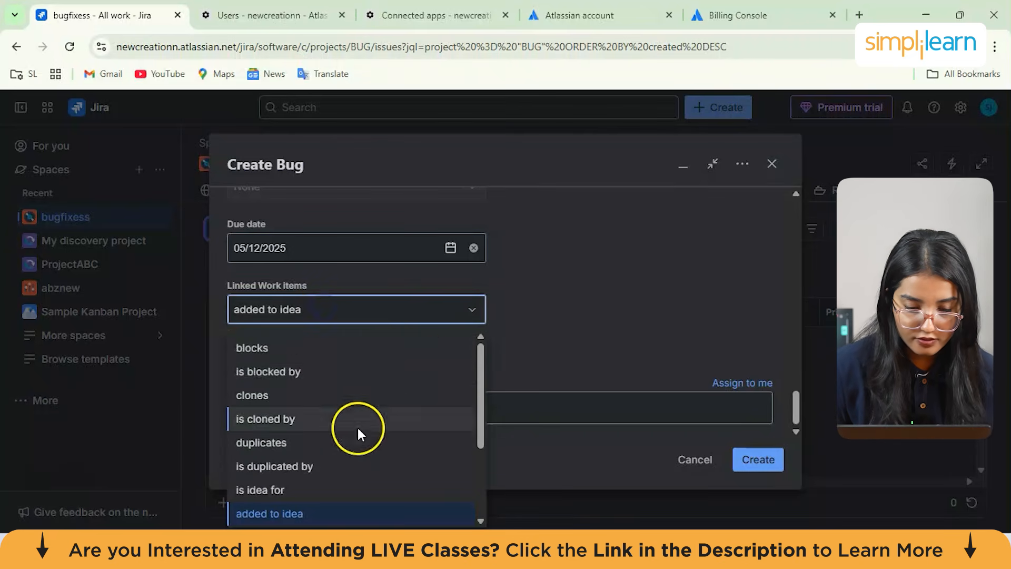
left_click_drag(479, 383, 471, 447)
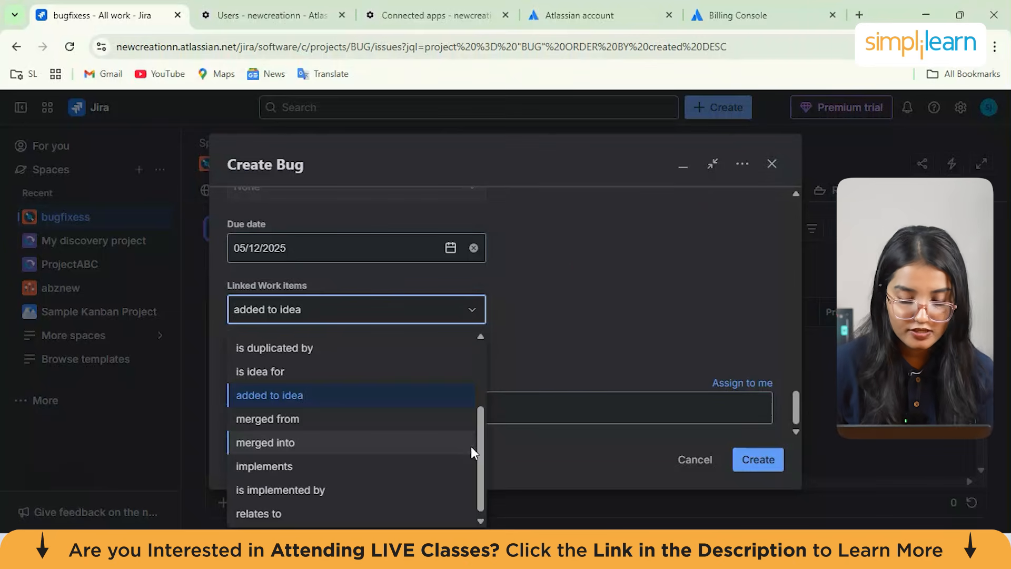
left_click(595, 286)
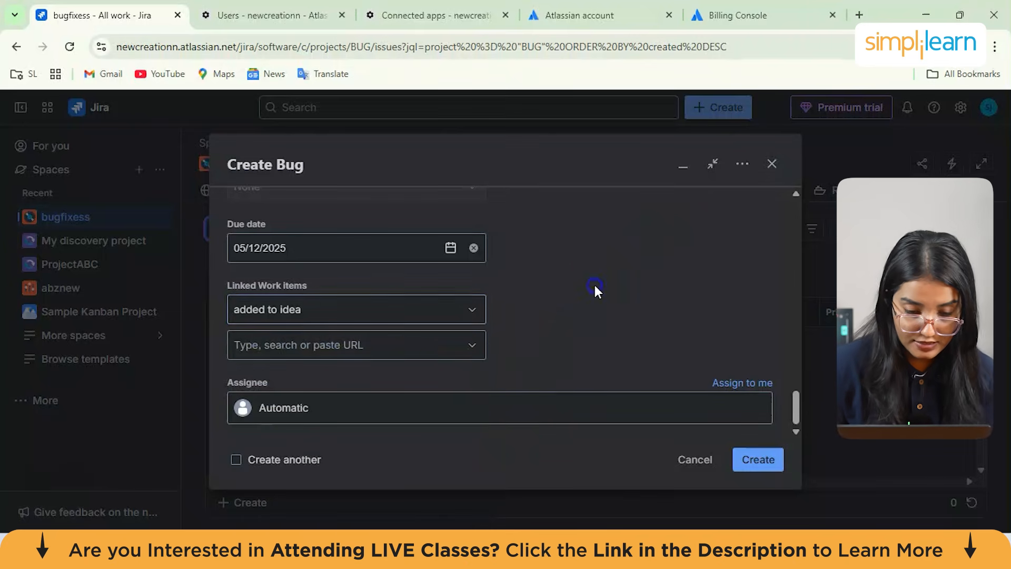
left_click(424, 316)
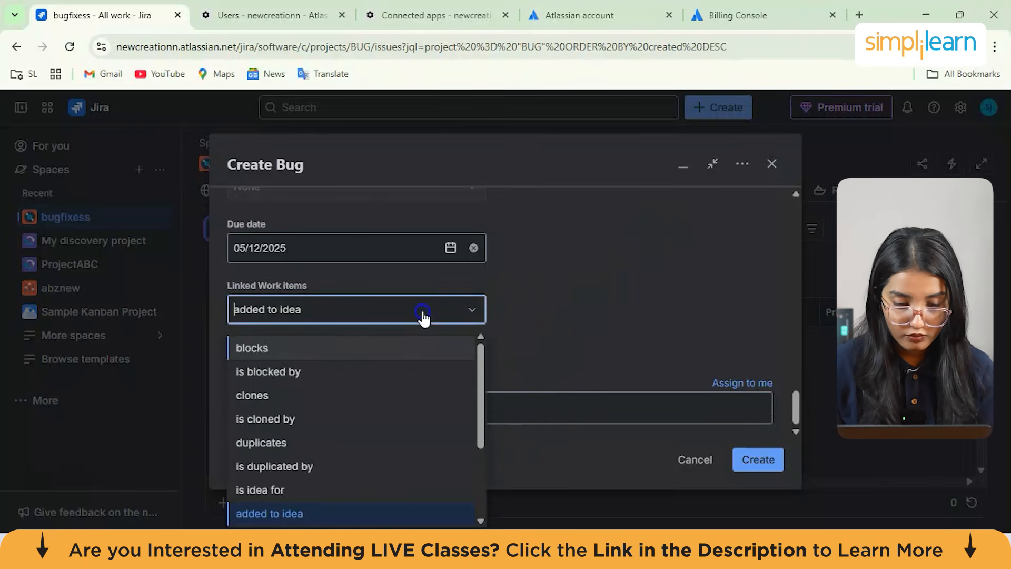
left_click(289, 371)
left_click(756, 459)
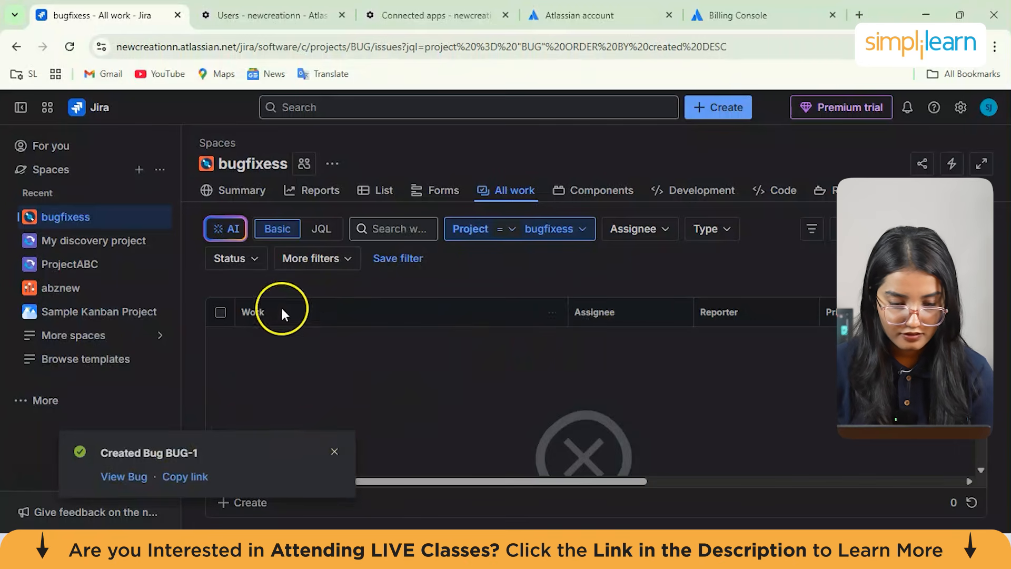
Open the new bug BUG-1 and review its row in the All work list
left_click(136, 480)
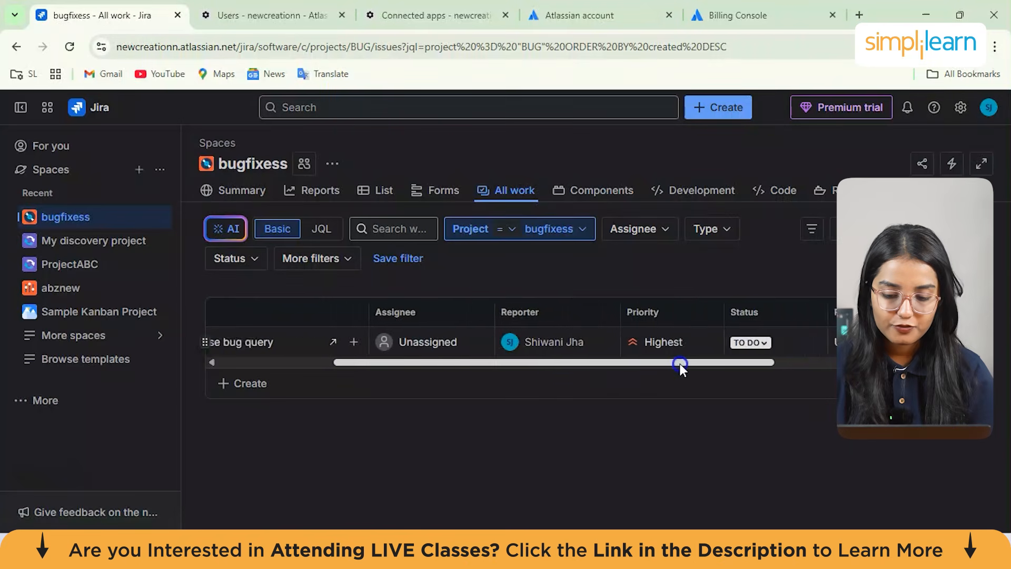
left_click_drag(681, 364, 456, 386)
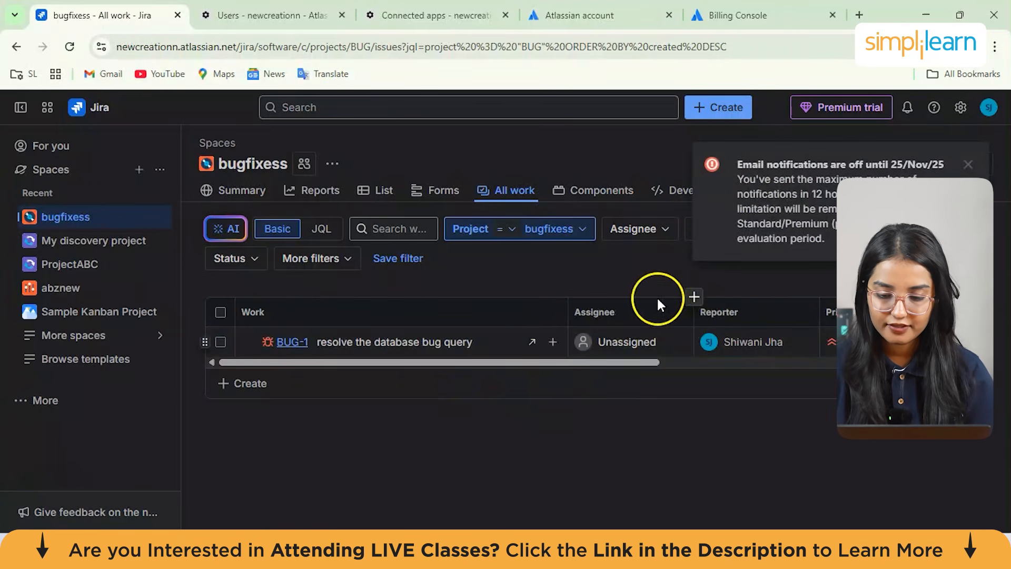
left_click(738, 343)
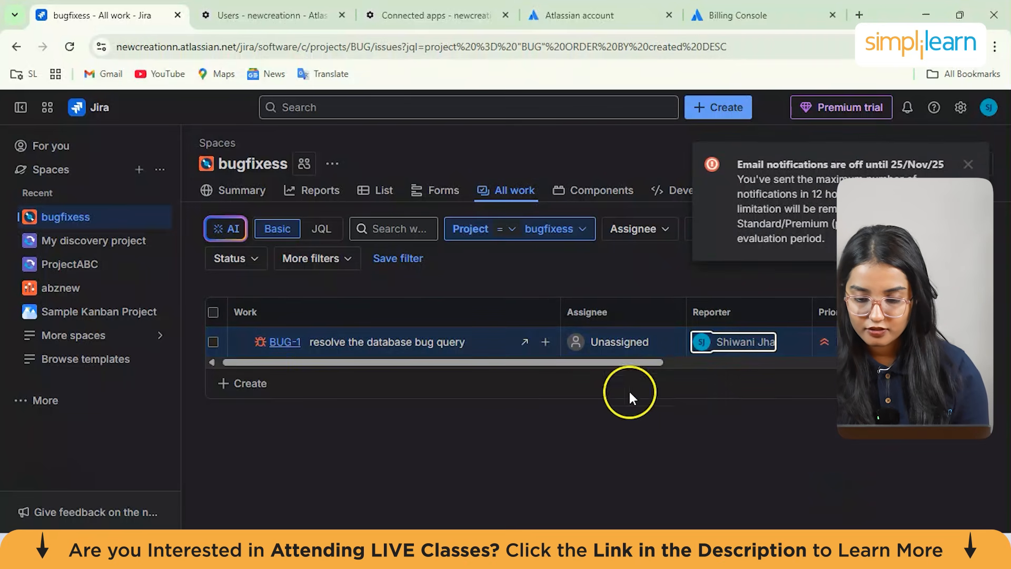
left_click_drag(626, 362, 469, 344)
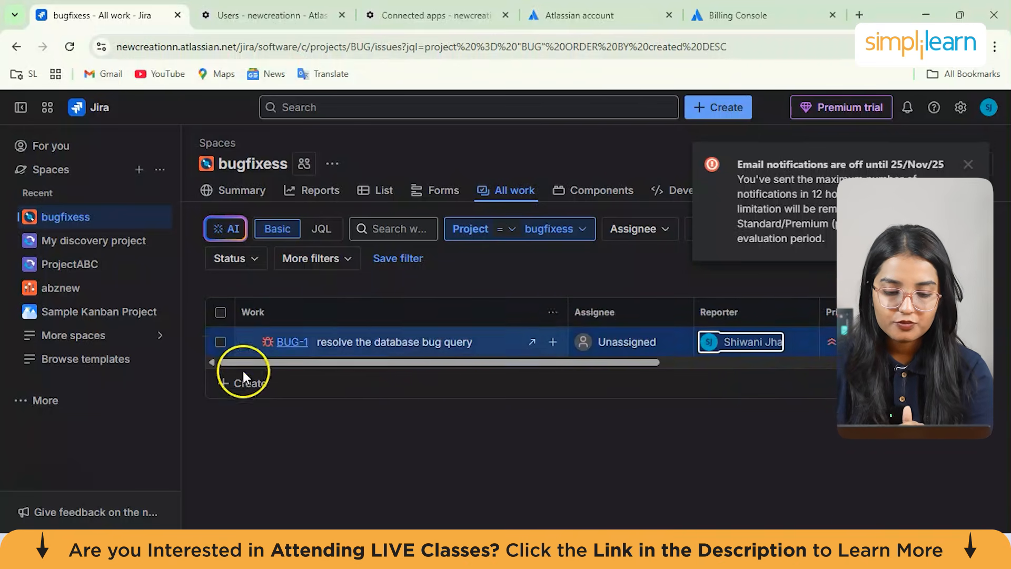
Create an inline work item named 'story bug fix' and open it
left_click(258, 384)
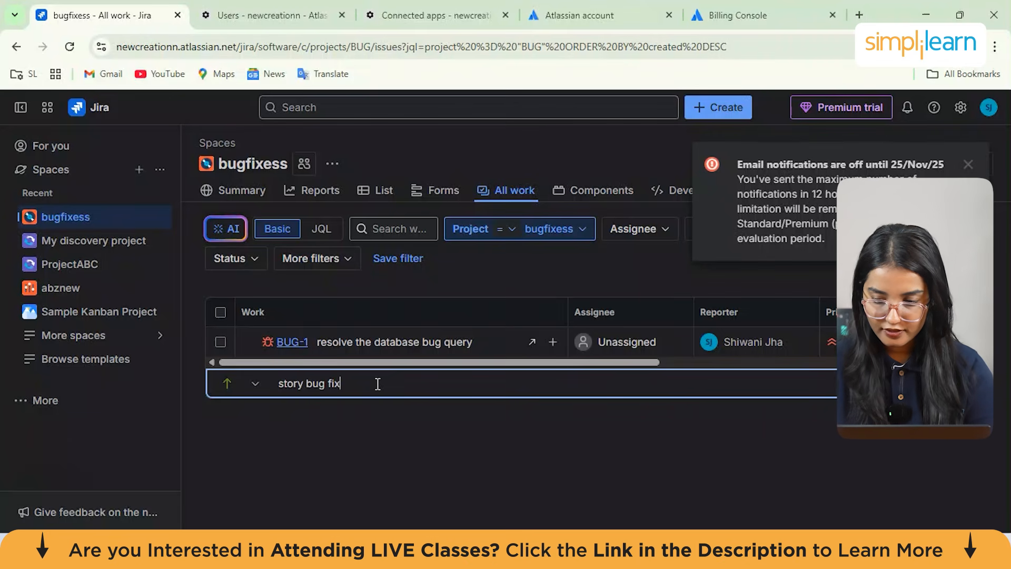
key("Return")
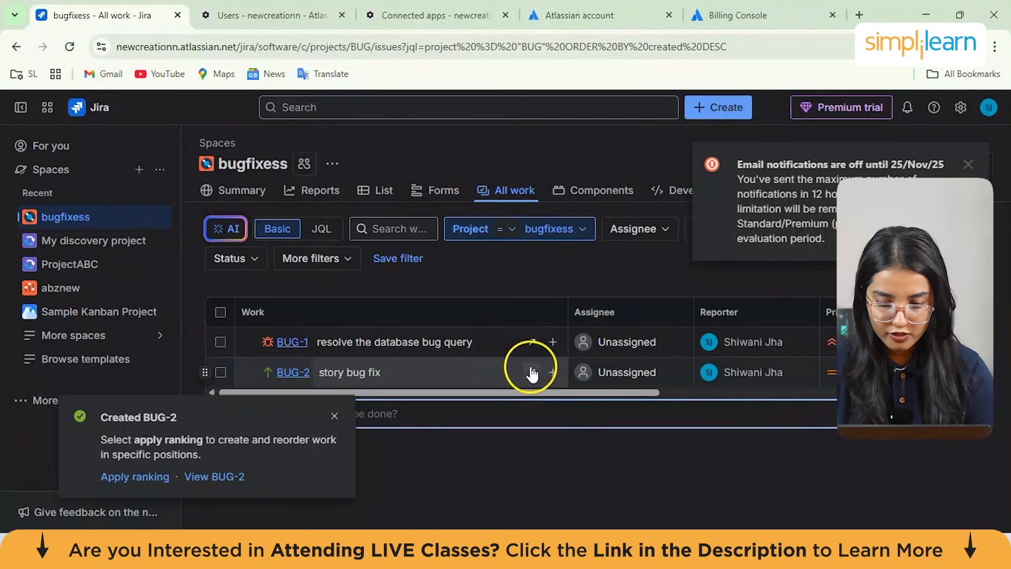
left_click(533, 374)
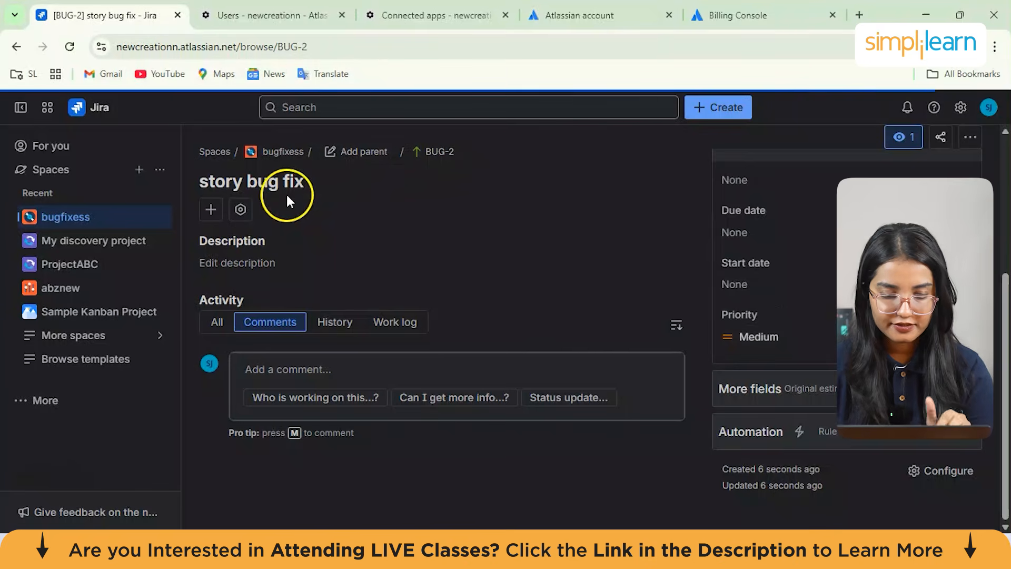
View the git branch creation command for the 'story bug fix' work item
scroll(826, 338, "down", 5)
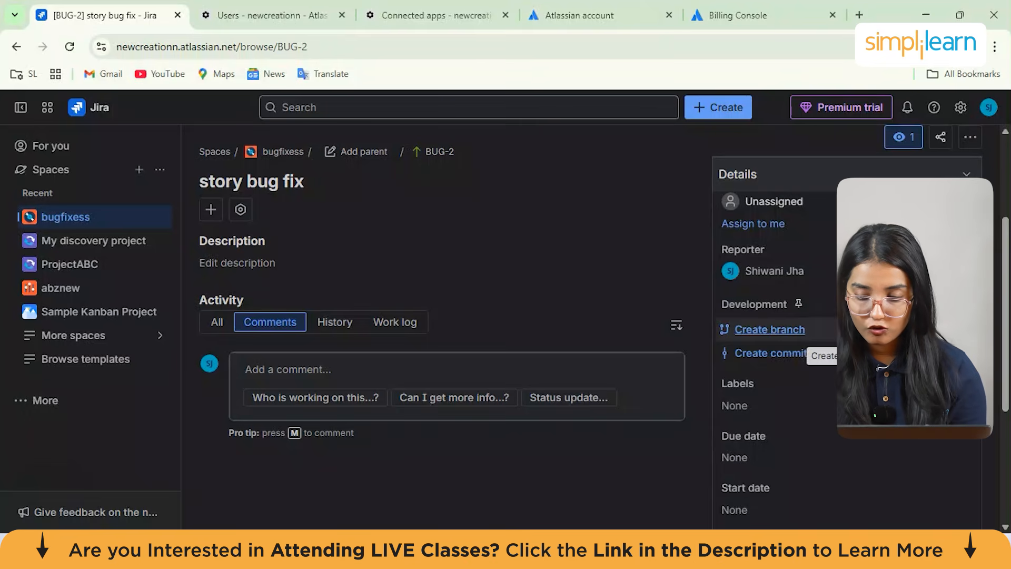
left_click(816, 330)
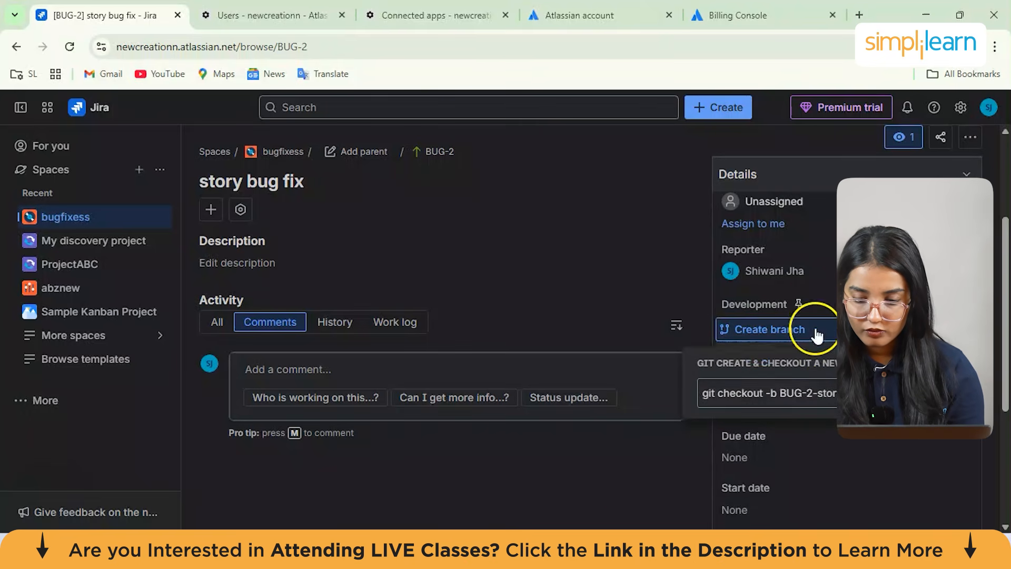
left_click(618, 478)
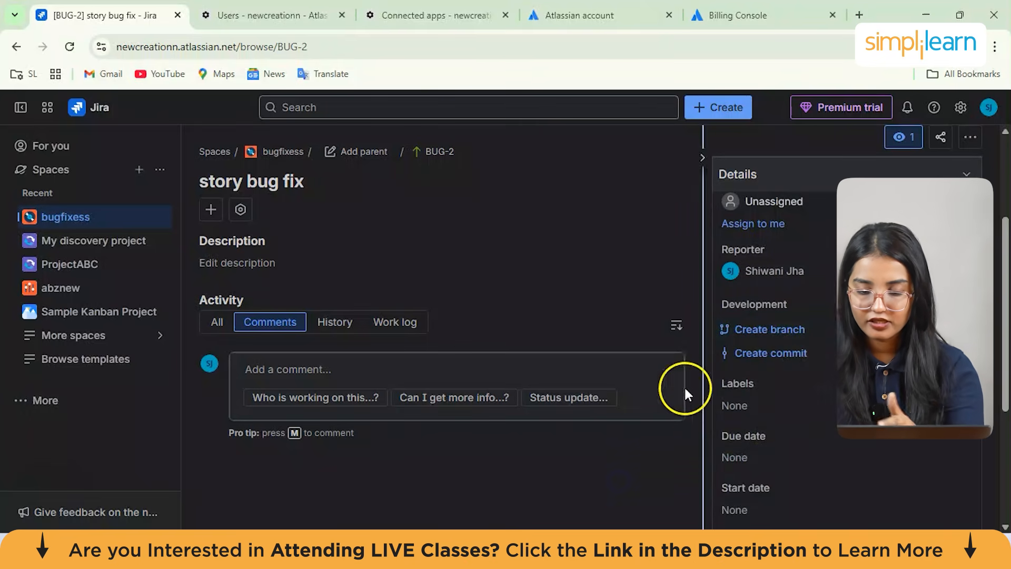
Open the work item's automation options and start creating a new automation rule
scroll(795, 377, "down", 4)
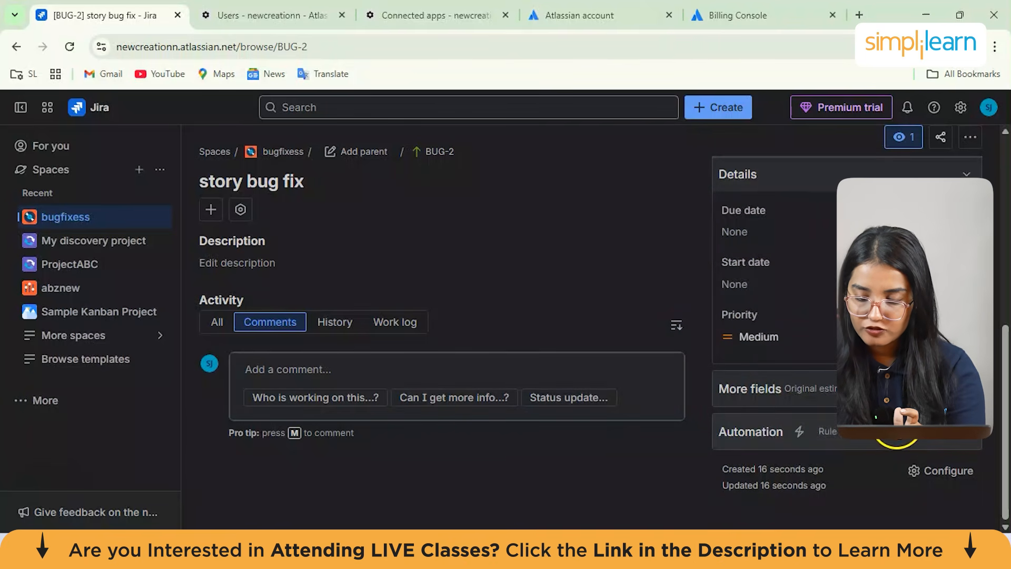
left_click(896, 433)
scroll(839, 447, "down", 2)
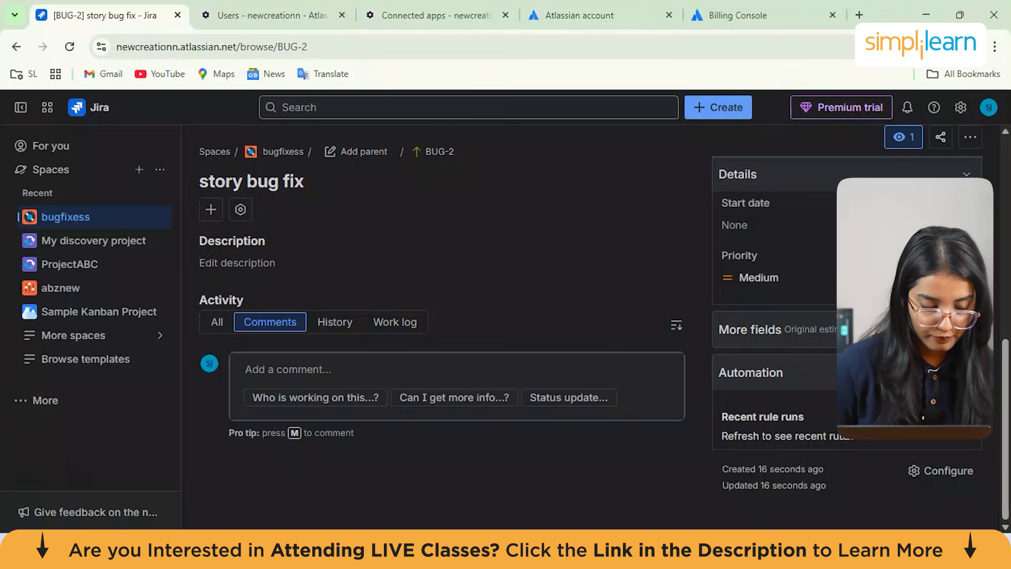
scroll(840, 199, "up", 5)
left_click(782, 194)
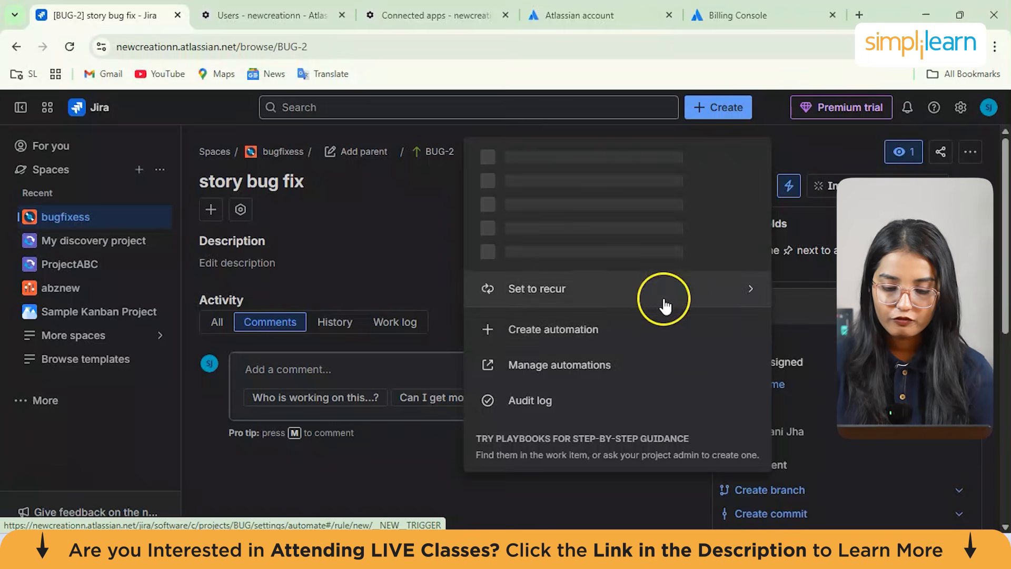
left_click(563, 337)
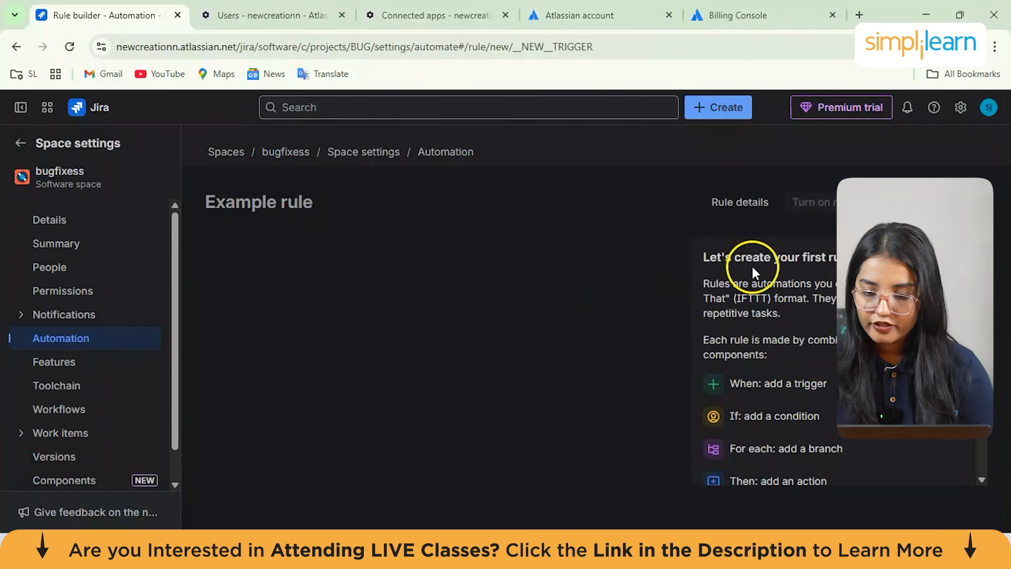
Step through the rule builder introduction tour to its end and get started on the new rule
left_click_drag(710, 257, 843, 284)
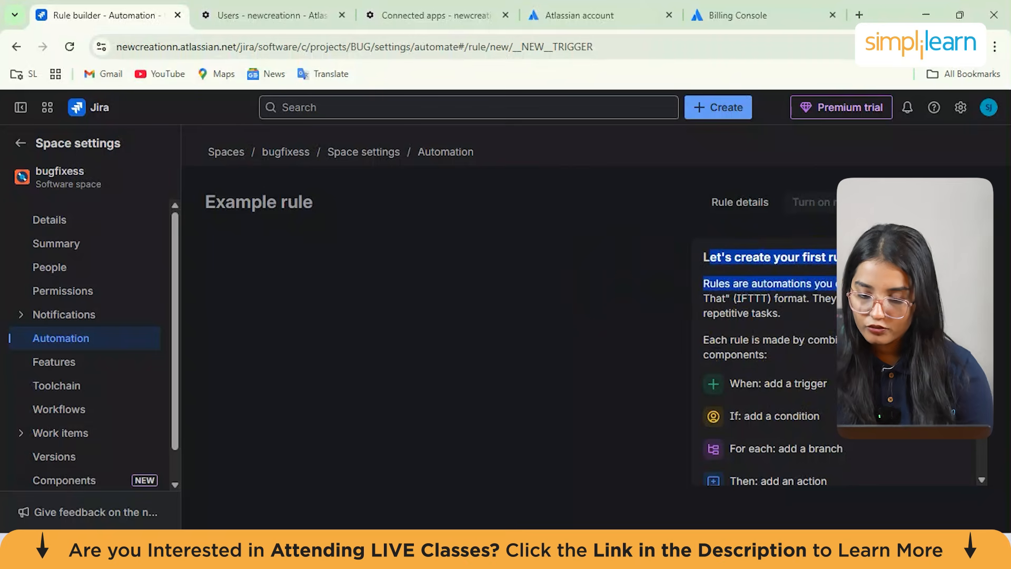
scroll(769, 343, "down", 2)
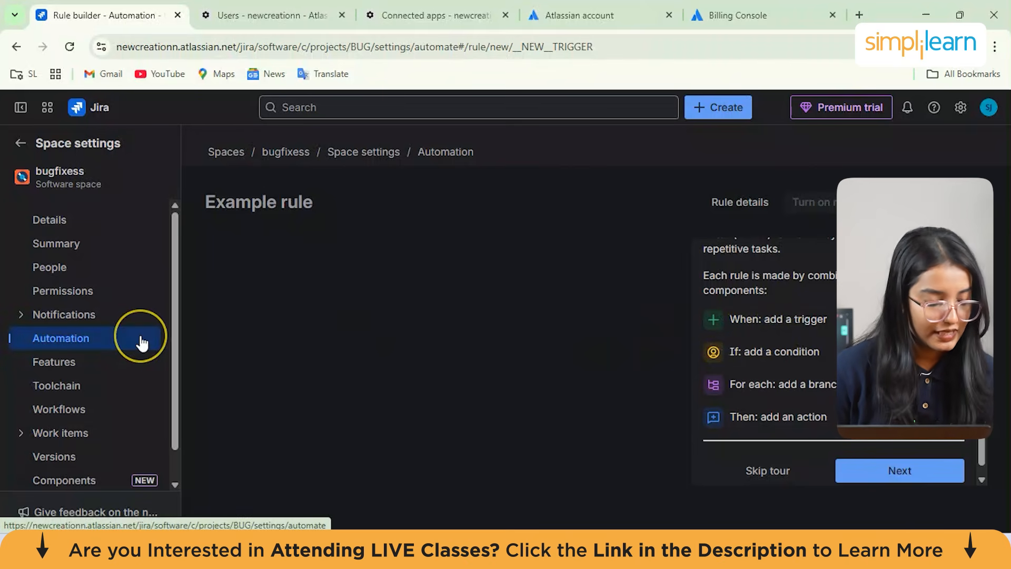
left_click(876, 477)
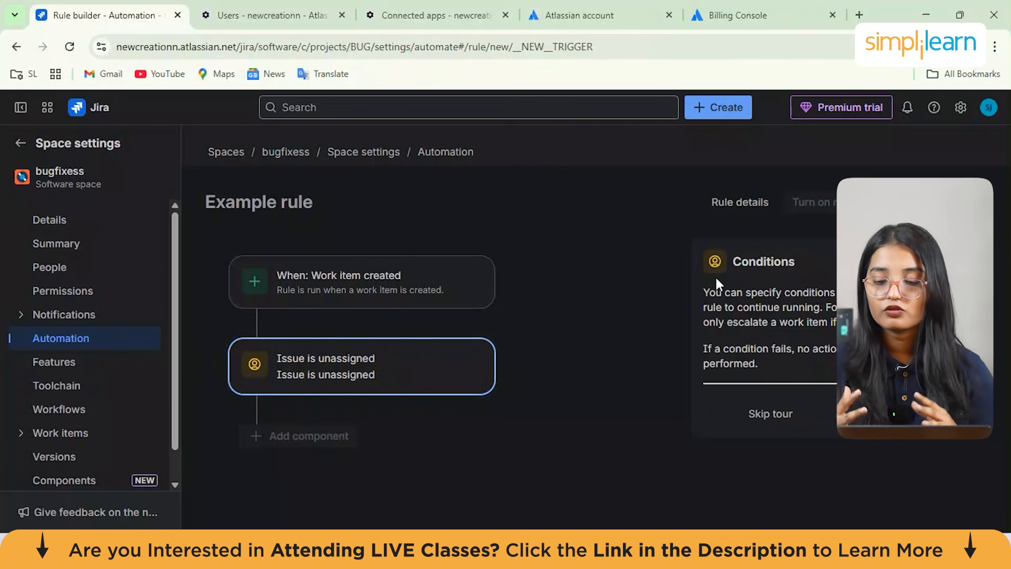
left_click(663, 323)
left_click(899, 414)
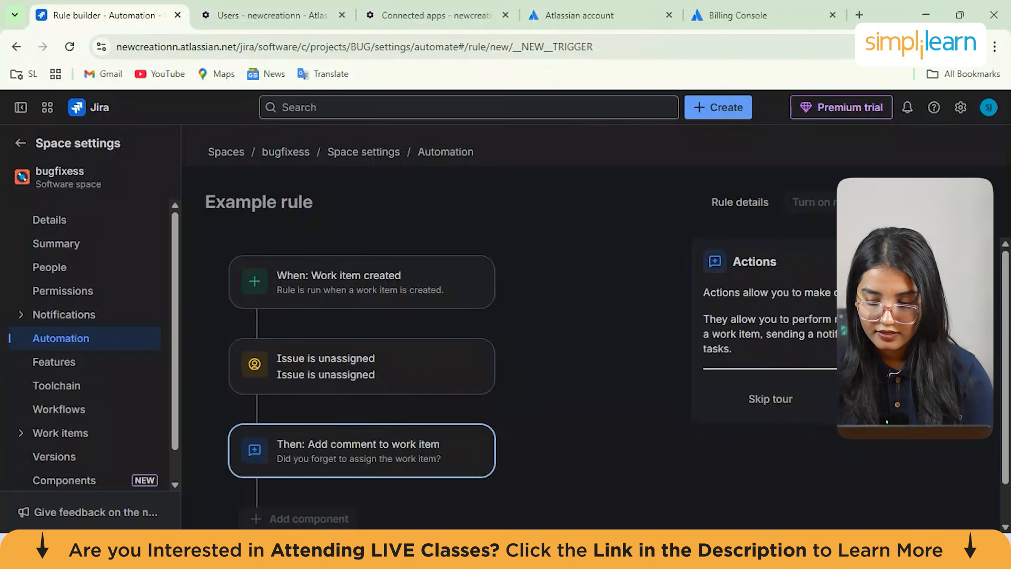
left_click_drag(706, 293, 734, 349)
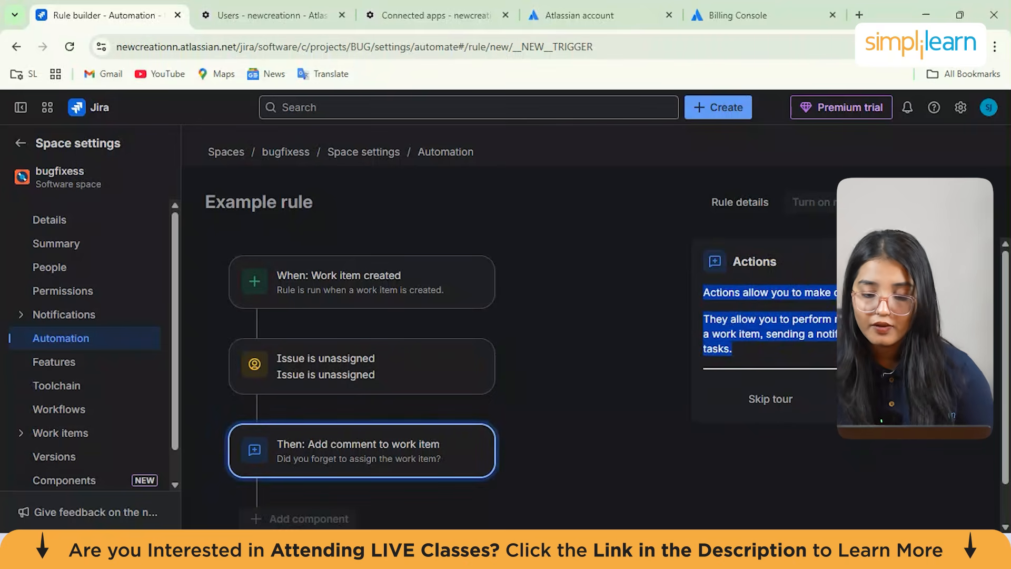
left_click(885, 358)
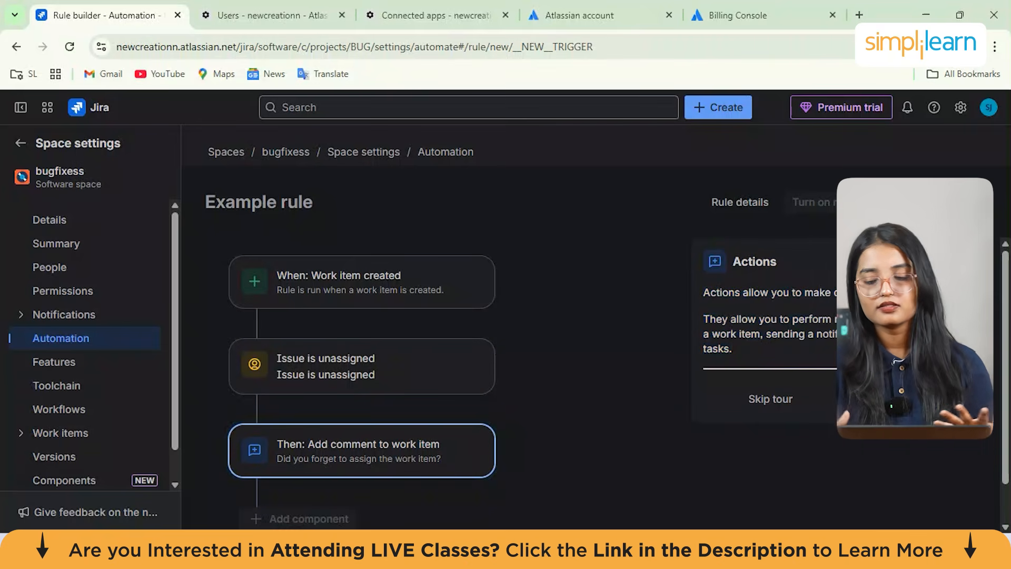
left_click(908, 399)
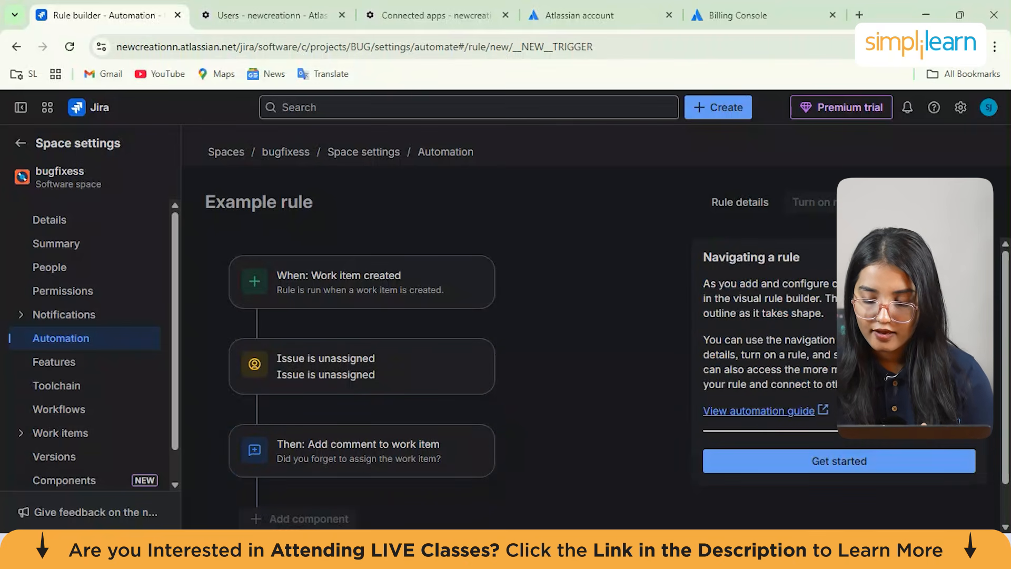
left_click(840, 460)
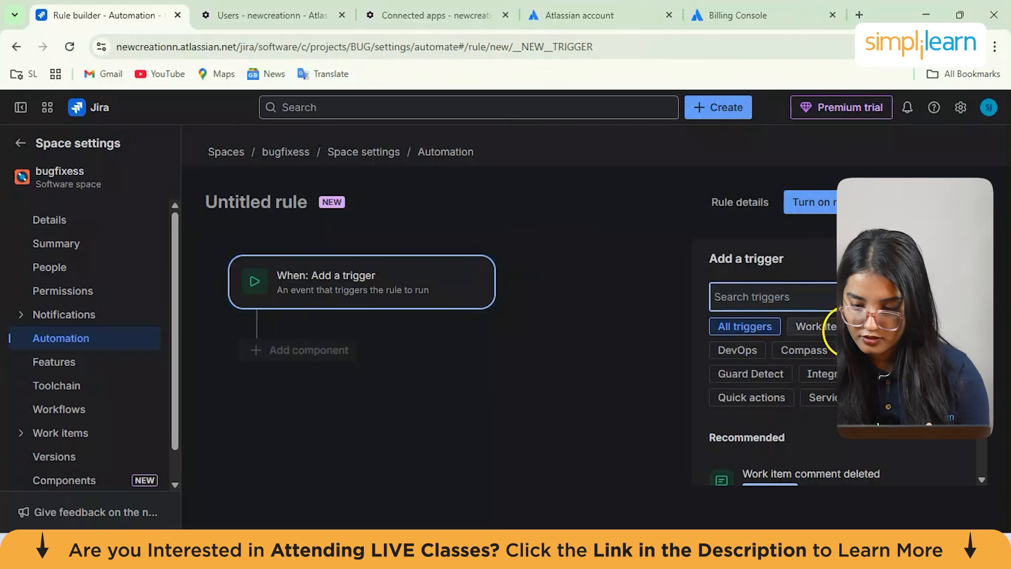
Choose the Field value changed trigger from the work item triggers for the new rule
left_click(814, 327)
scroll(814, 332, "down", 3)
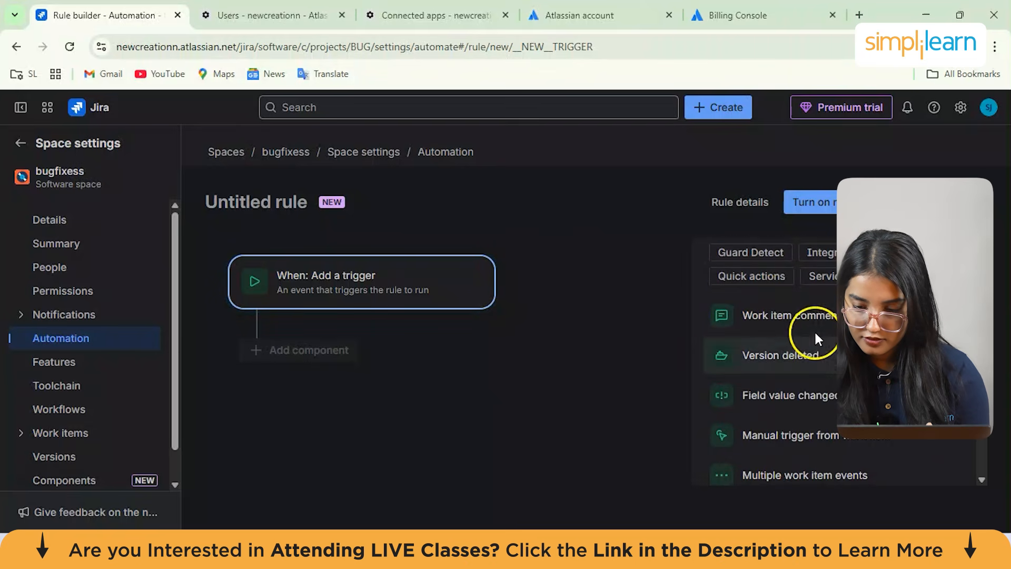
scroll(827, 403, "down", 2)
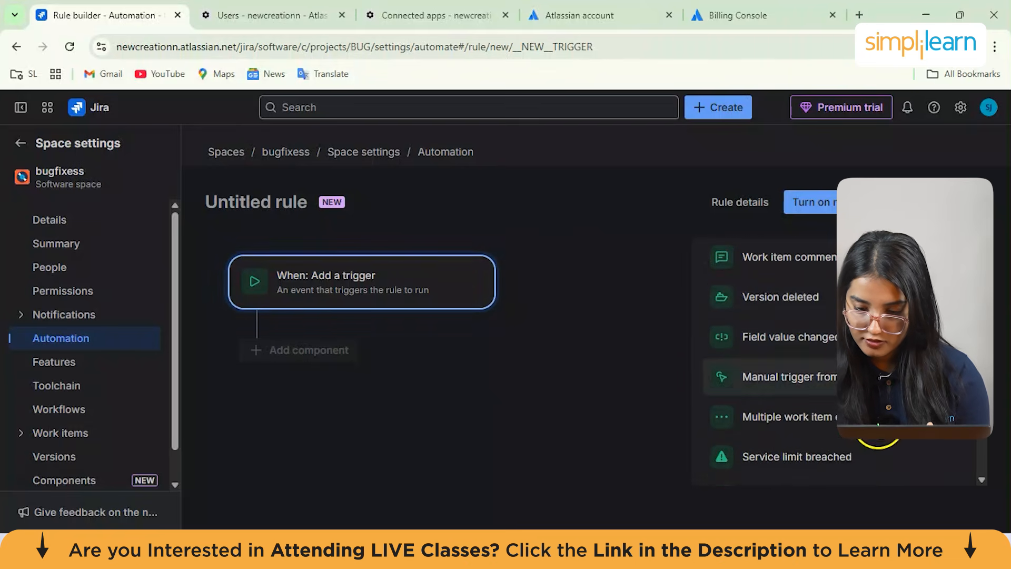
left_click(843, 337)
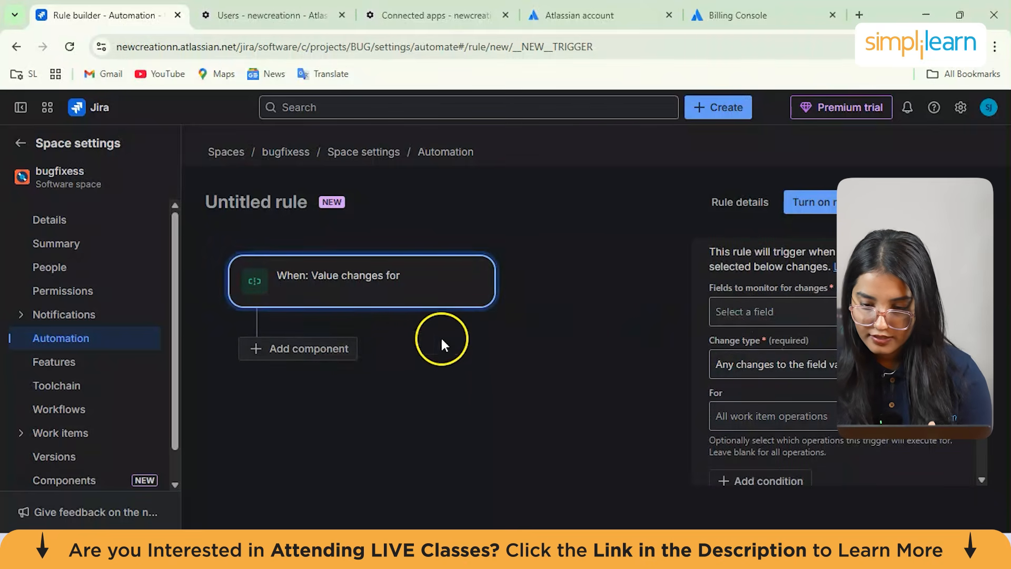
Set the trigger to monitor the Assignee field with change type Value deleted and continue
left_click(776, 313)
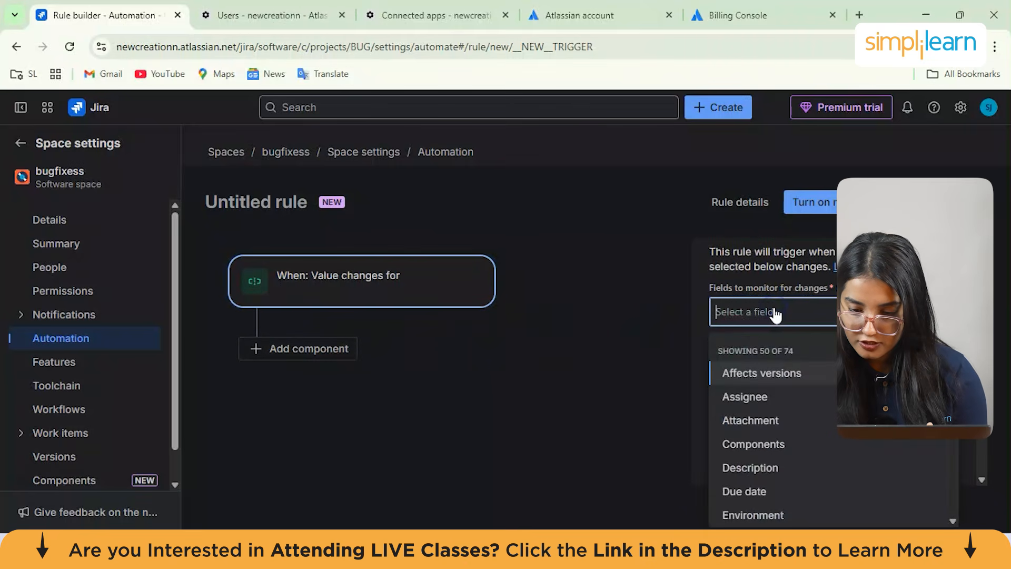
left_click(783, 400)
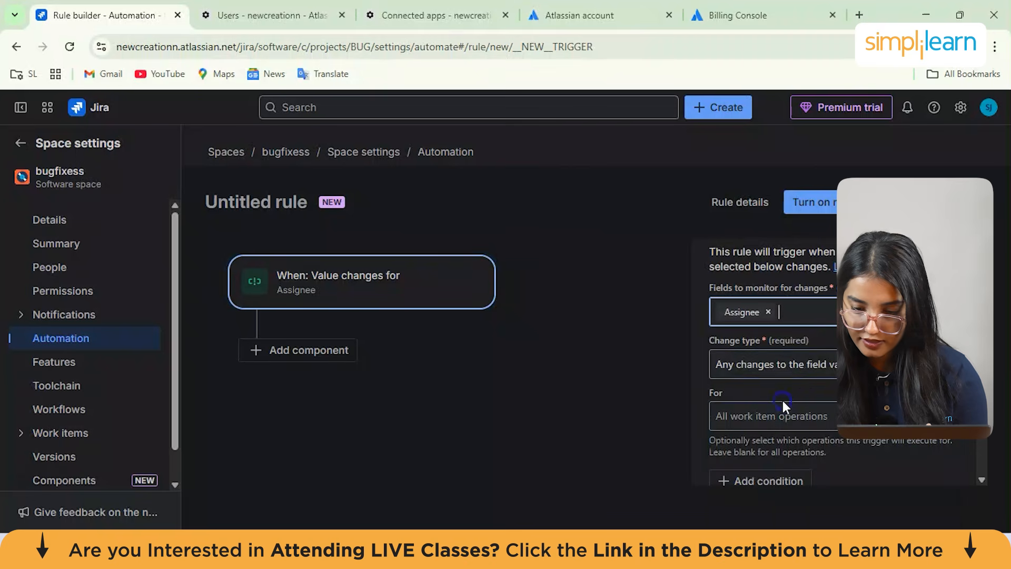
left_click(807, 367)
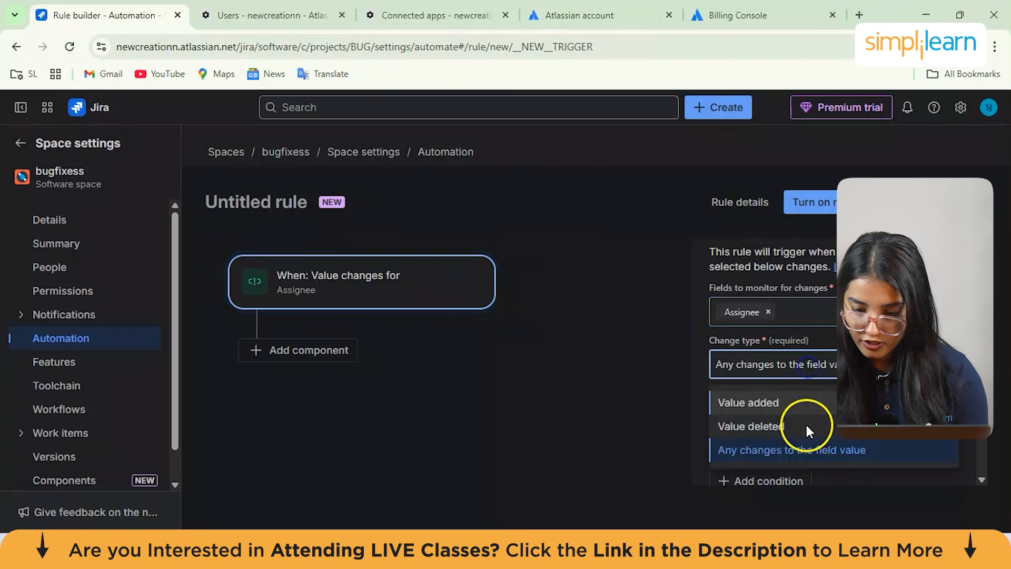
left_click(790, 421)
scroll(831, 389, "down", 2)
scroll(830, 392, "down", 1)
left_click(865, 429)
scroll(854, 392, "down", 1)
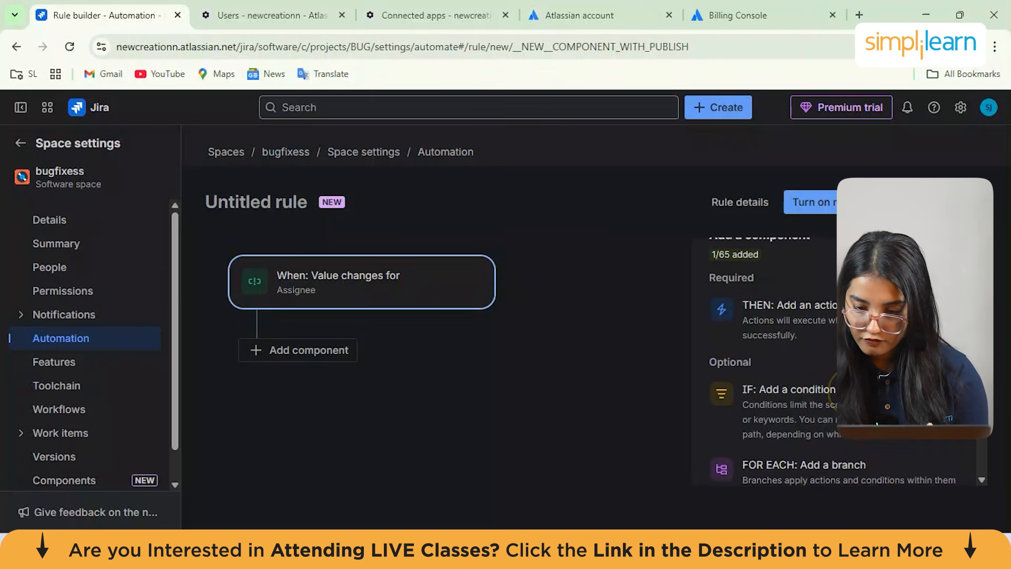
Add an IF or ELSE condition block after the trigger
scroll(779, 307, "up", 1)
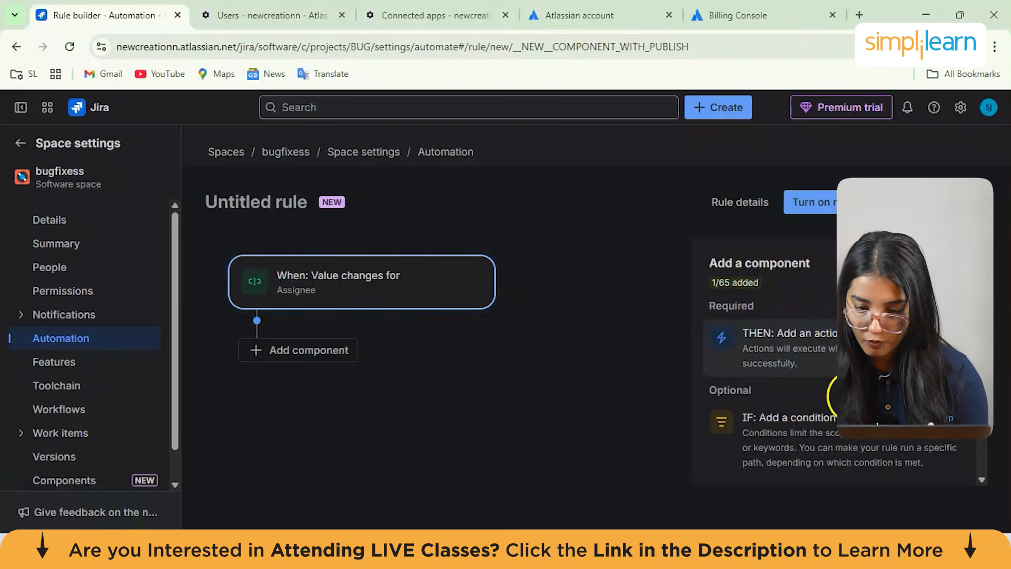
scroll(835, 332, "down", 2)
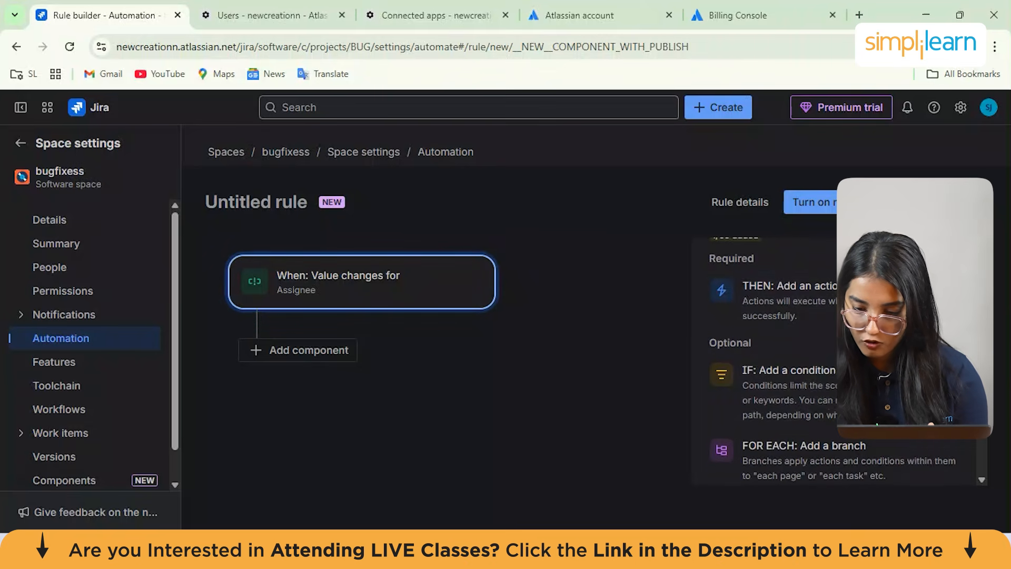
left_click(827, 392)
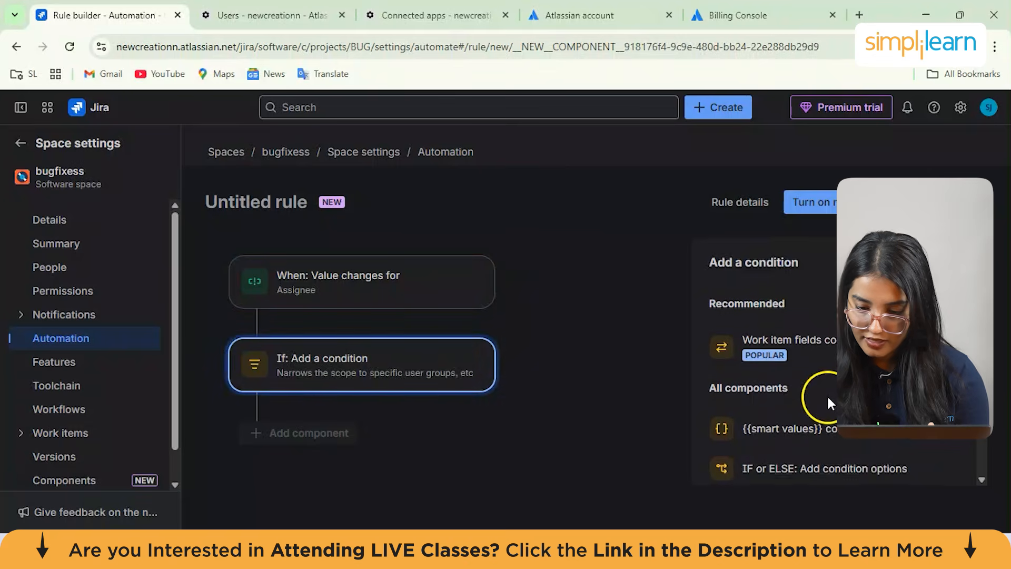
scroll(828, 421, "down", 1)
left_click(819, 436)
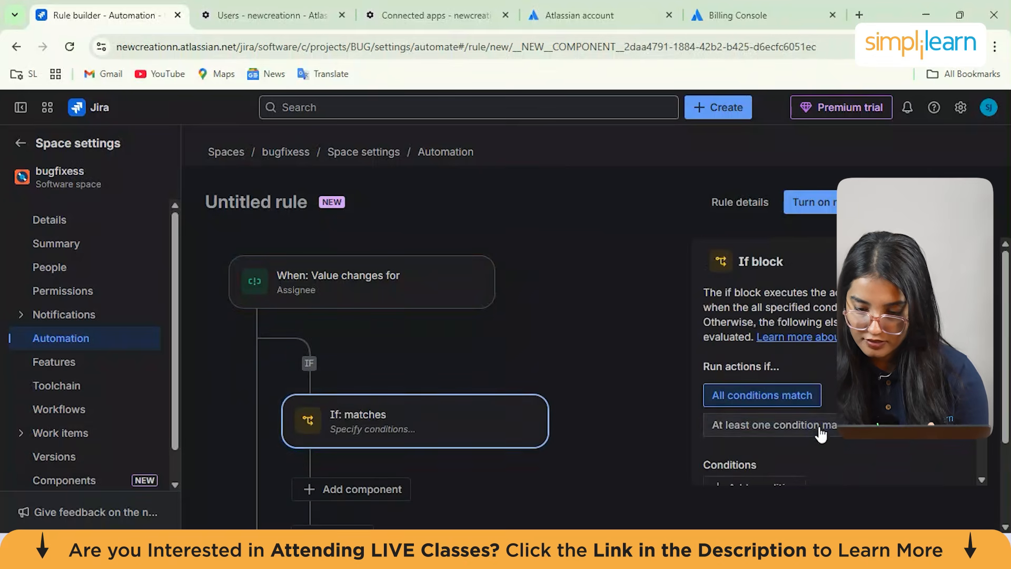
Add a user condition to the If block checking the Reporter
scroll(811, 365, "down", 2)
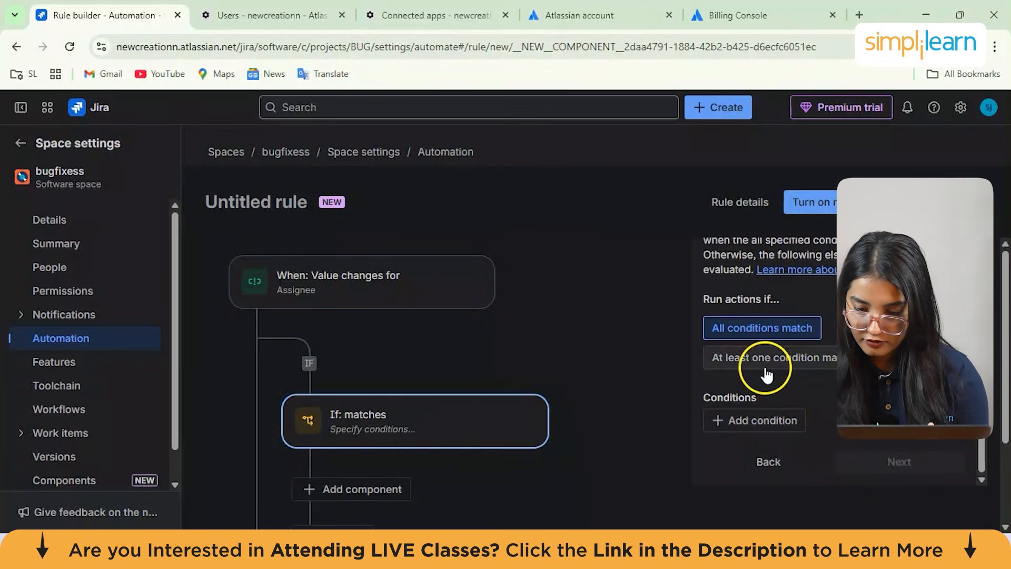
left_click(774, 421)
scroll(800, 434, "down", 3)
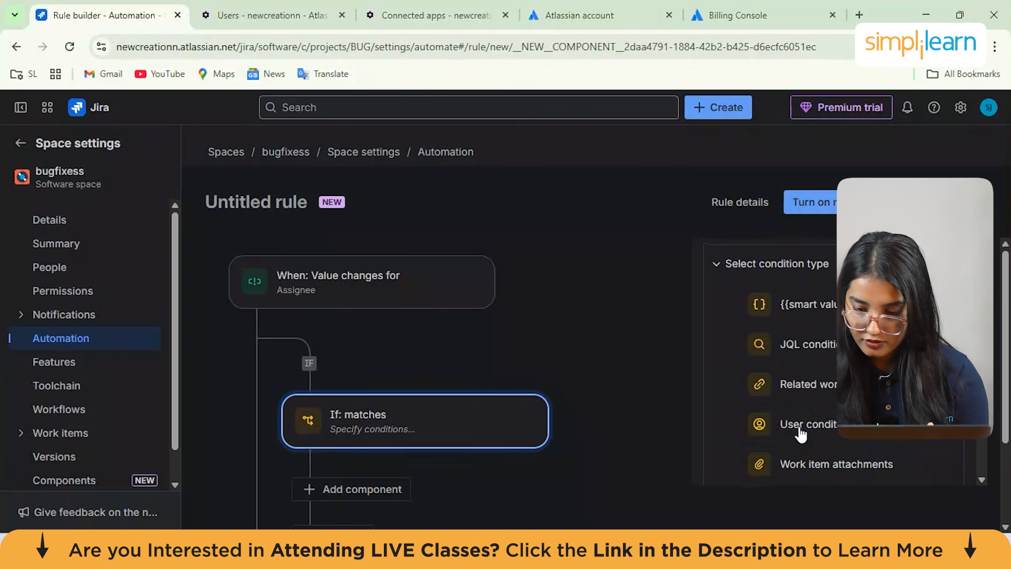
left_click(769, 422)
scroll(809, 339, "down", 2)
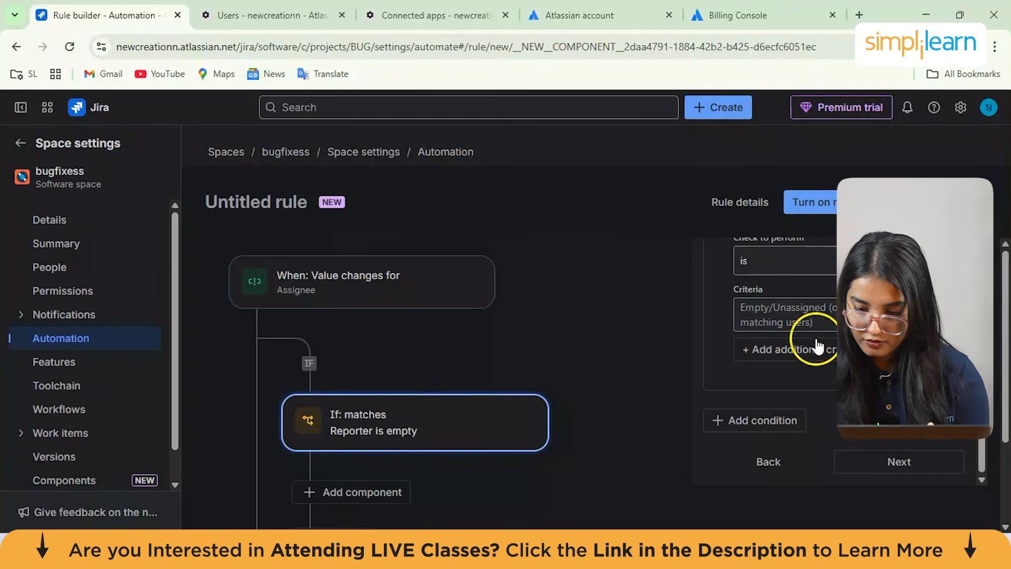
scroll(820, 323, "up", 1)
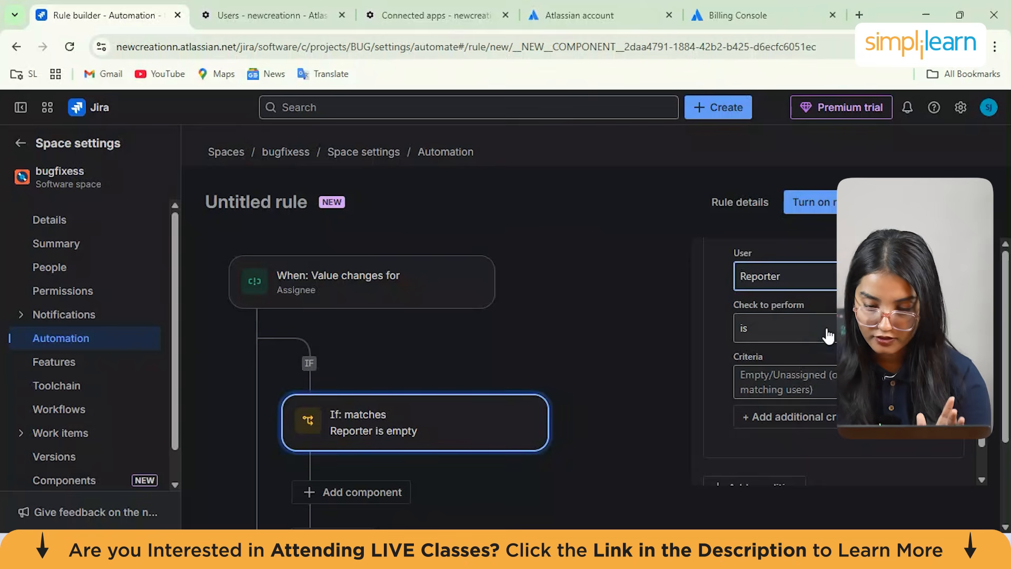
Set the Reporter check to 'is not in group' with group jira-users-newcreationn and confirm the condition
left_click(827, 334)
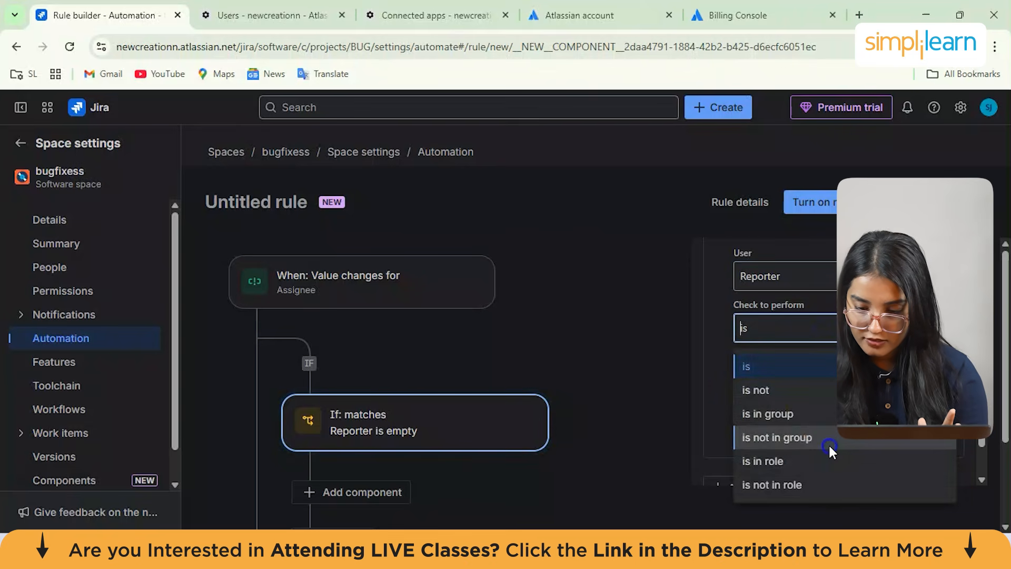
left_click(829, 443)
scroll(842, 379, "down", 1)
left_click(829, 326)
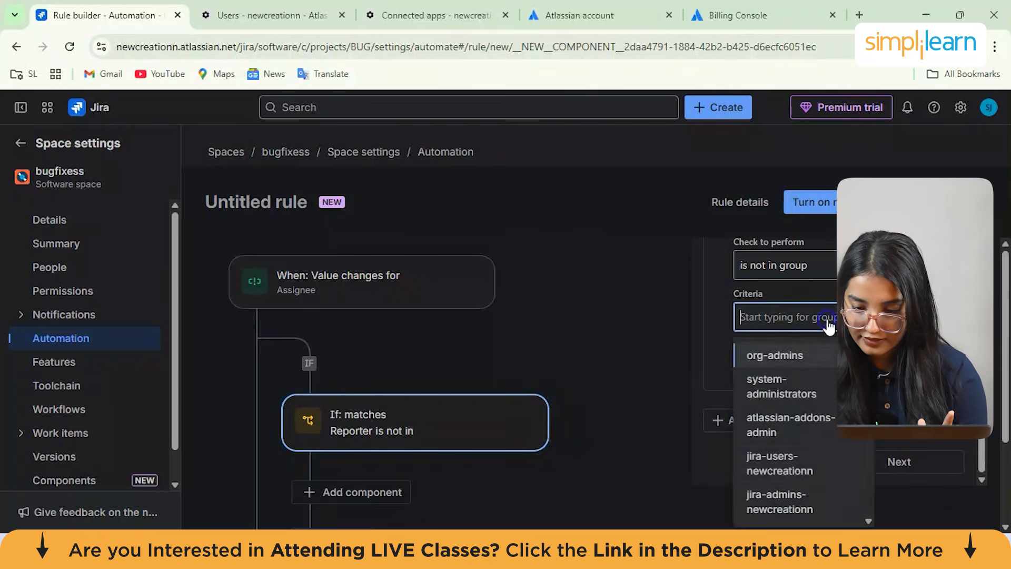
left_click(826, 463)
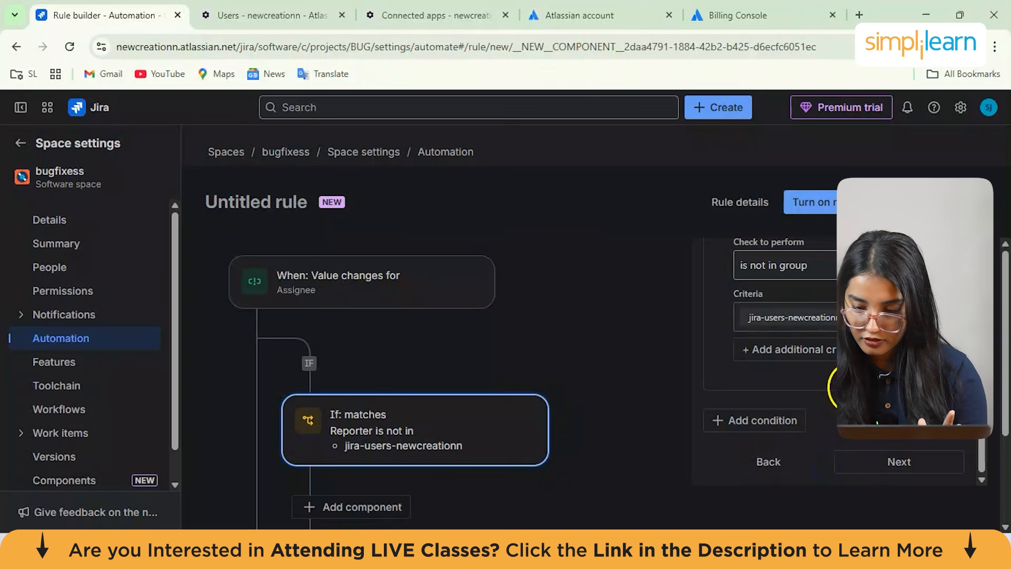
left_click(893, 466)
Add a THEN action 'Link vulnerability to work item' from the Security actions and confirm it
scroll(499, 431, "down", 2)
scroll(499, 432, "down", 1)
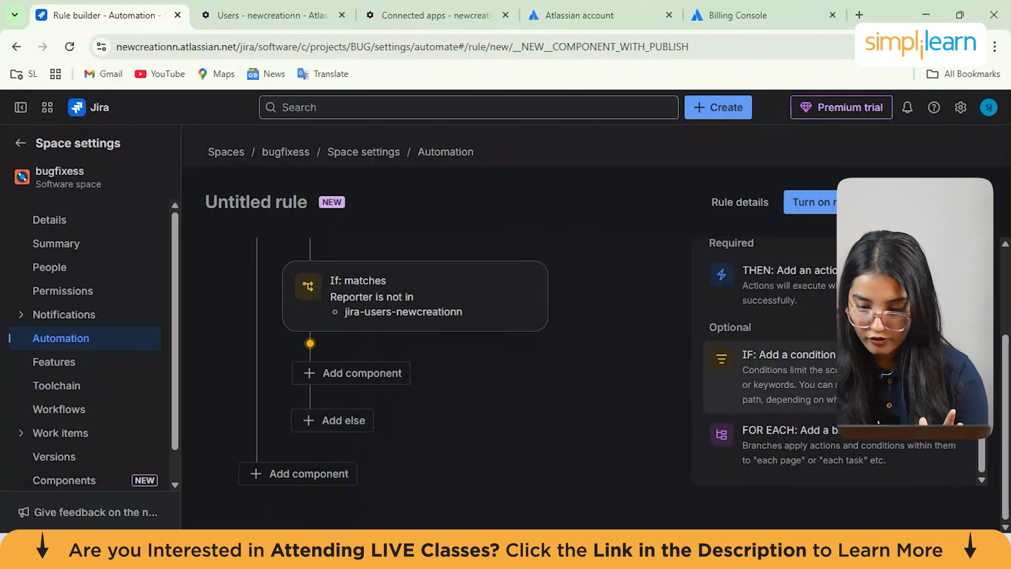
left_click(820, 274)
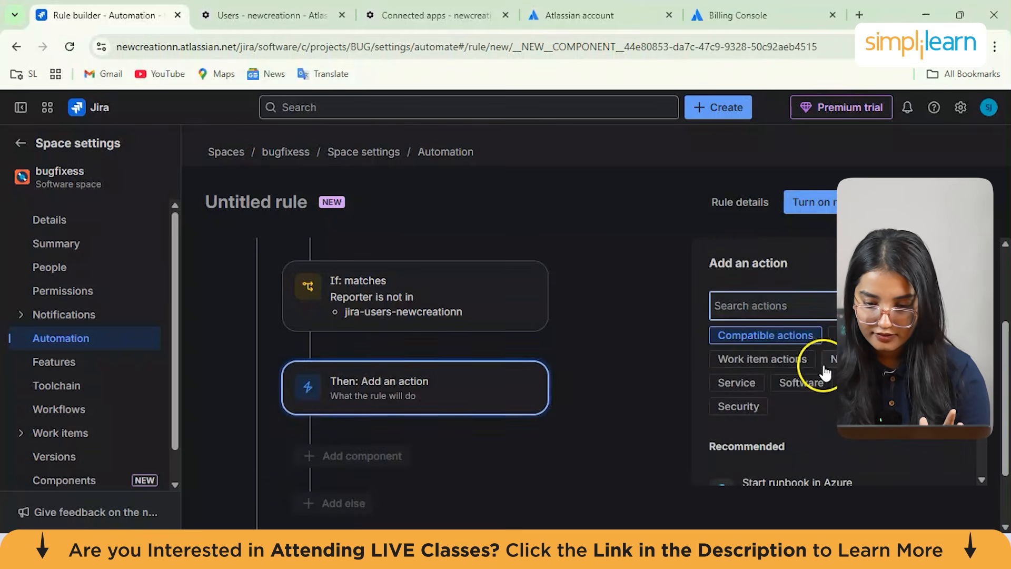
left_click(761, 408)
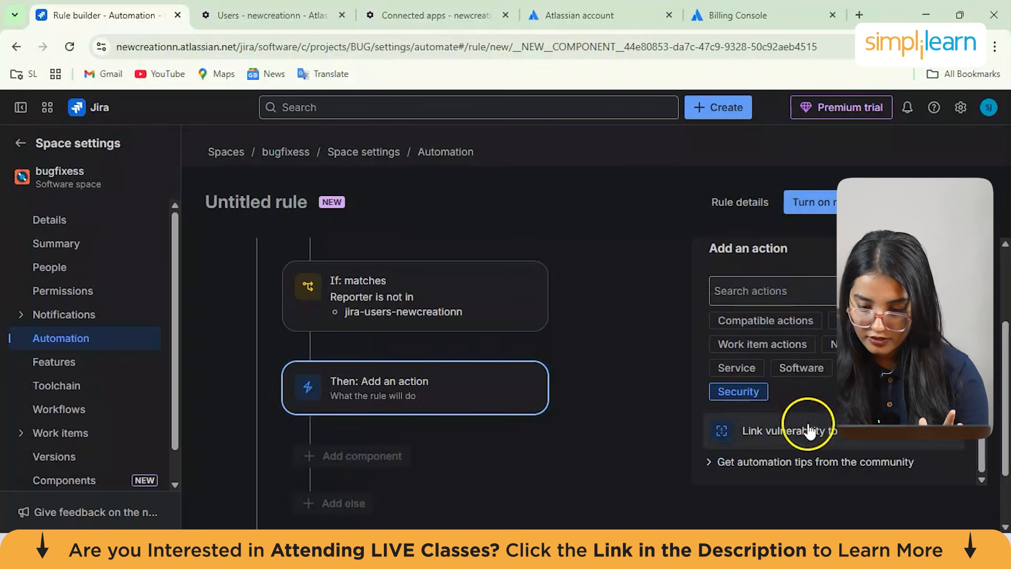
left_click(787, 440)
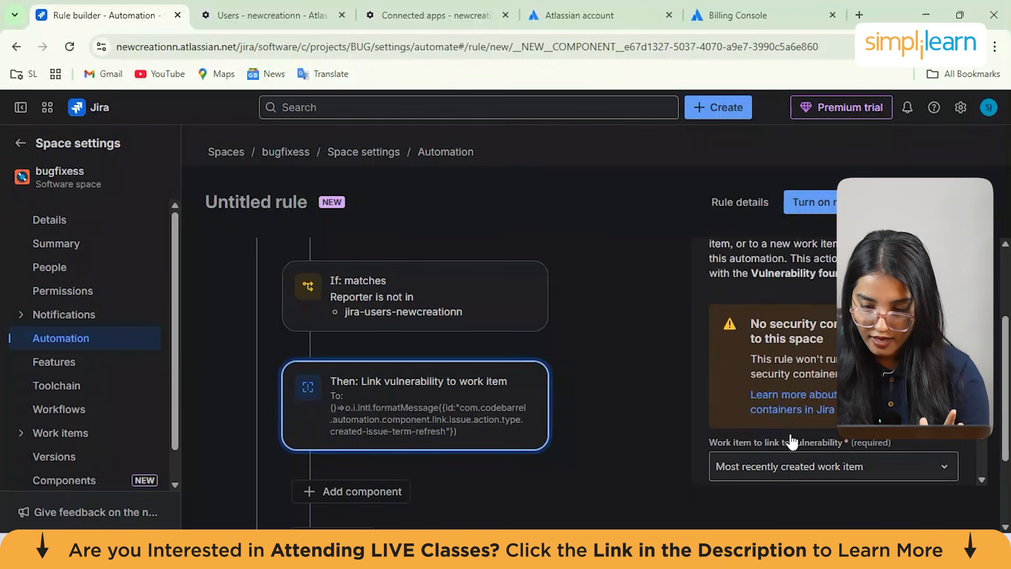
left_click(890, 456)
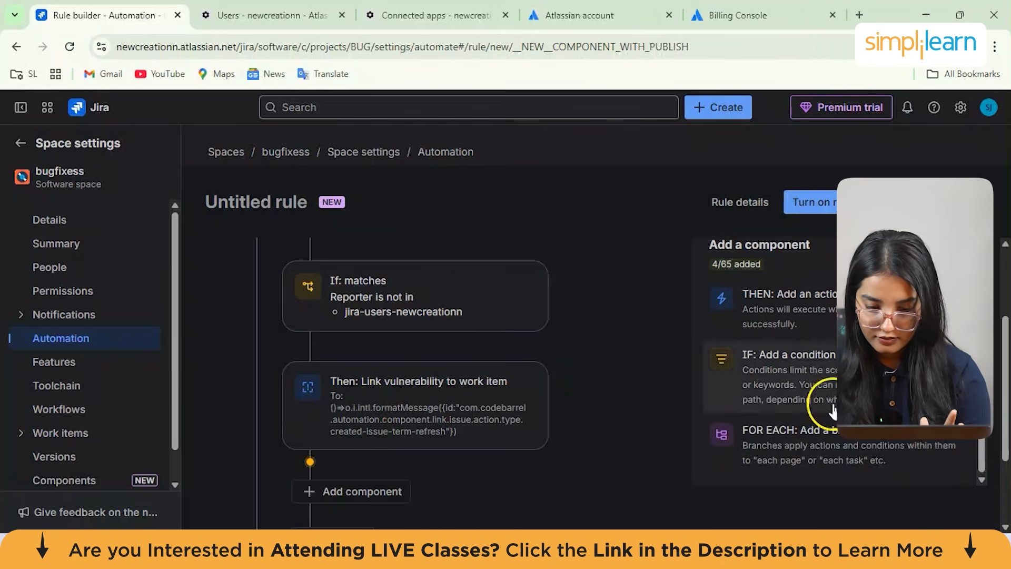
Leave the rule builder and browse the Marketing category of space templates
scroll(517, 462, "down", 2)
scroll(518, 461, "up", 5)
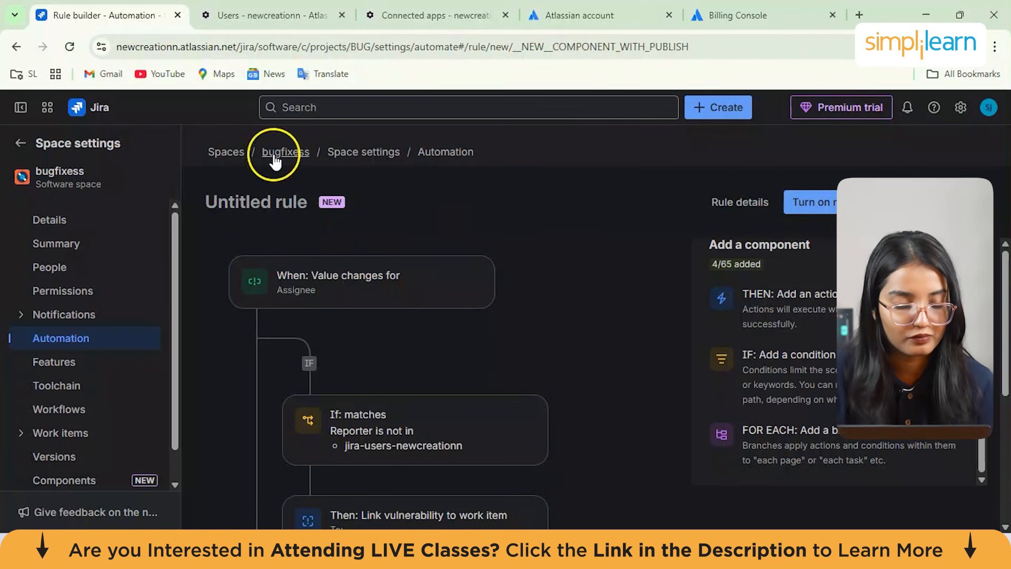
left_click(21, 150)
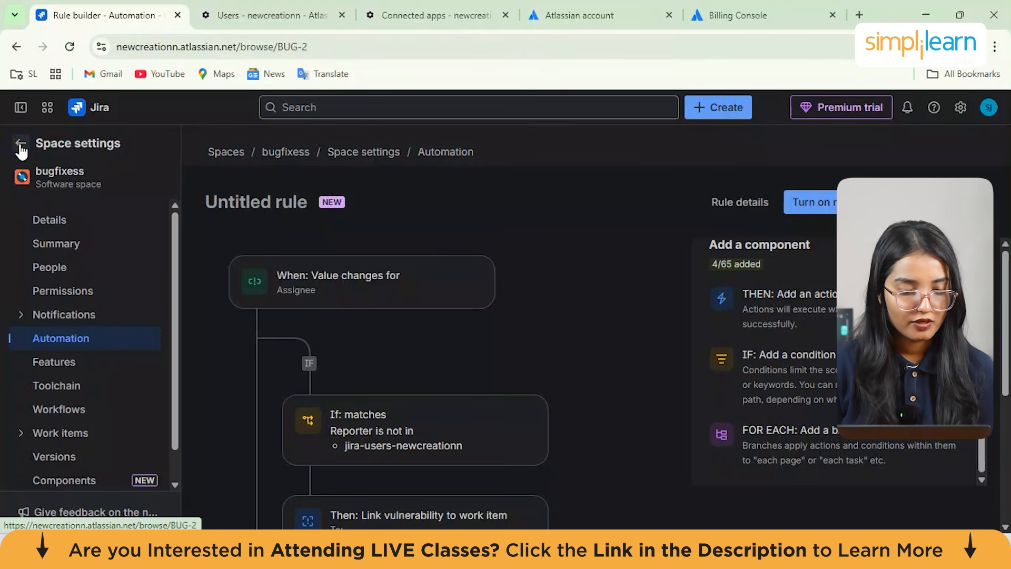
left_click(140, 171)
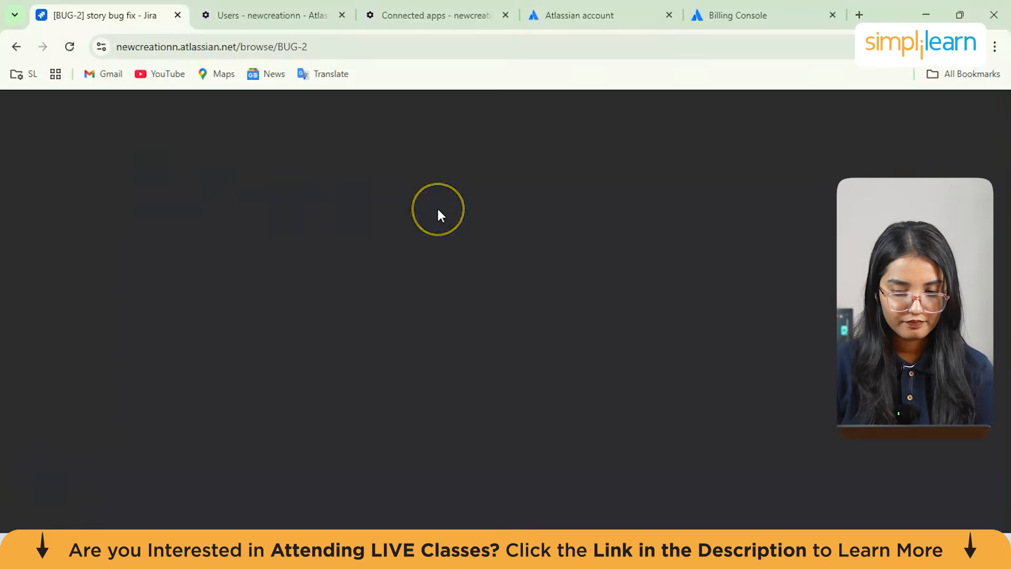
scroll(140, 304, "down", 1)
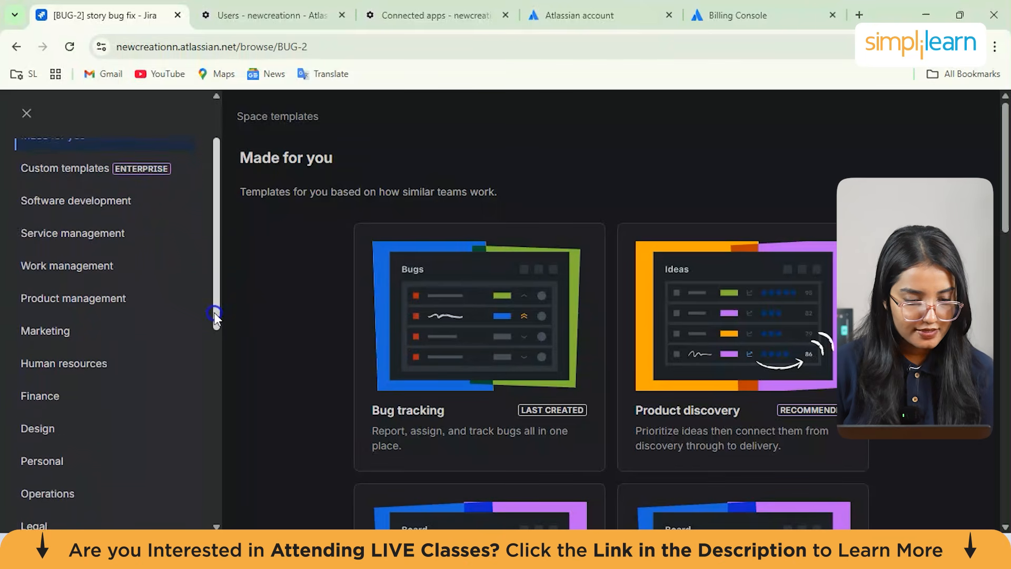
left_click(86, 327)
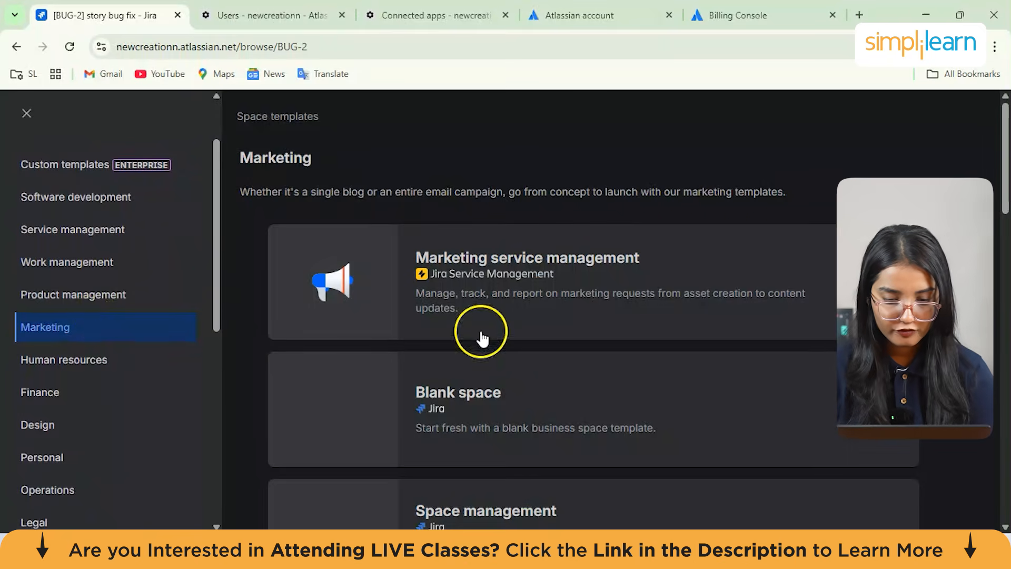
Open the Marketing service management template and read its description and features
scroll(627, 339, "down", 1)
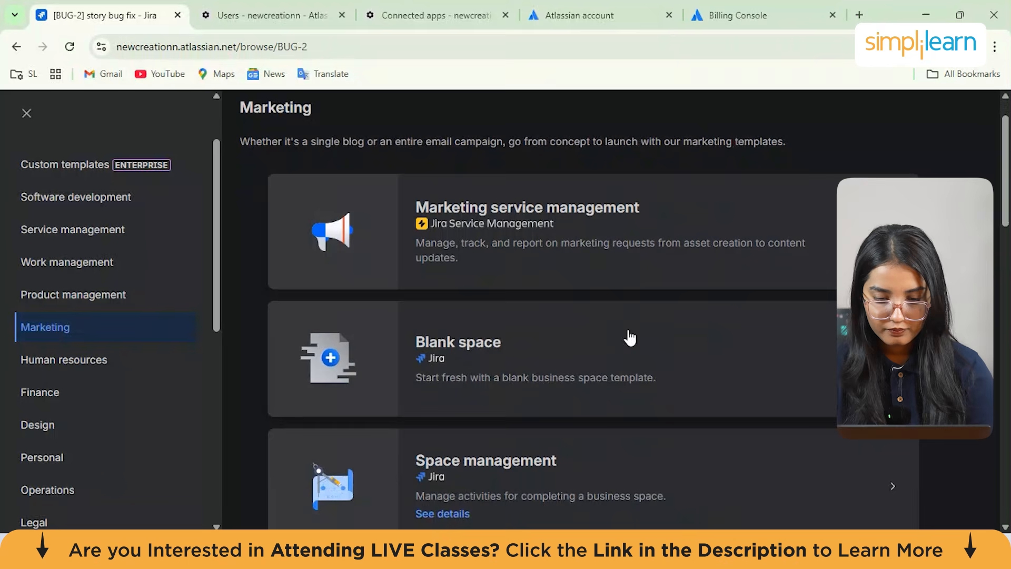
left_click(576, 262)
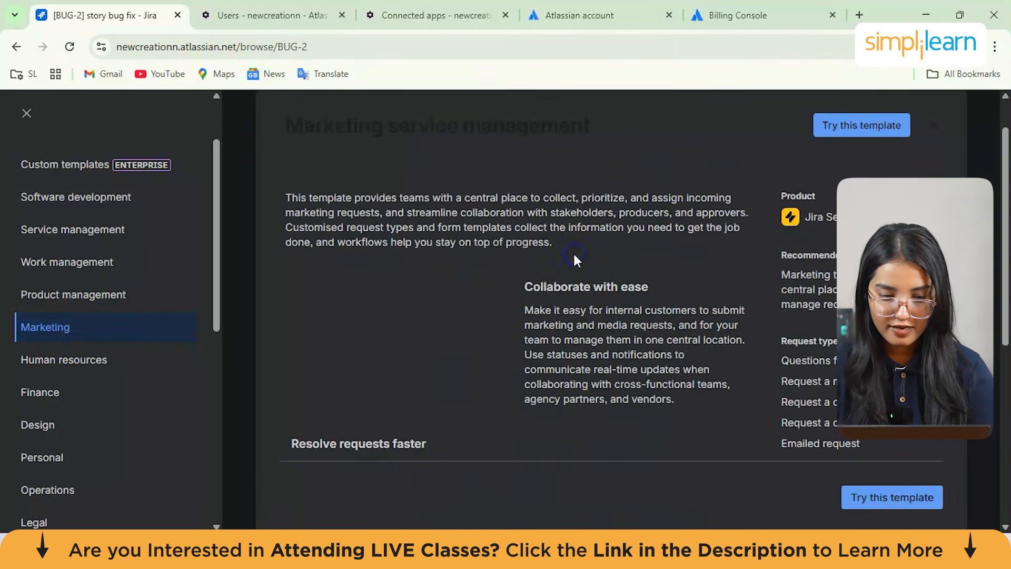
left_click(597, 374)
scroll(305, 187, "up", 1)
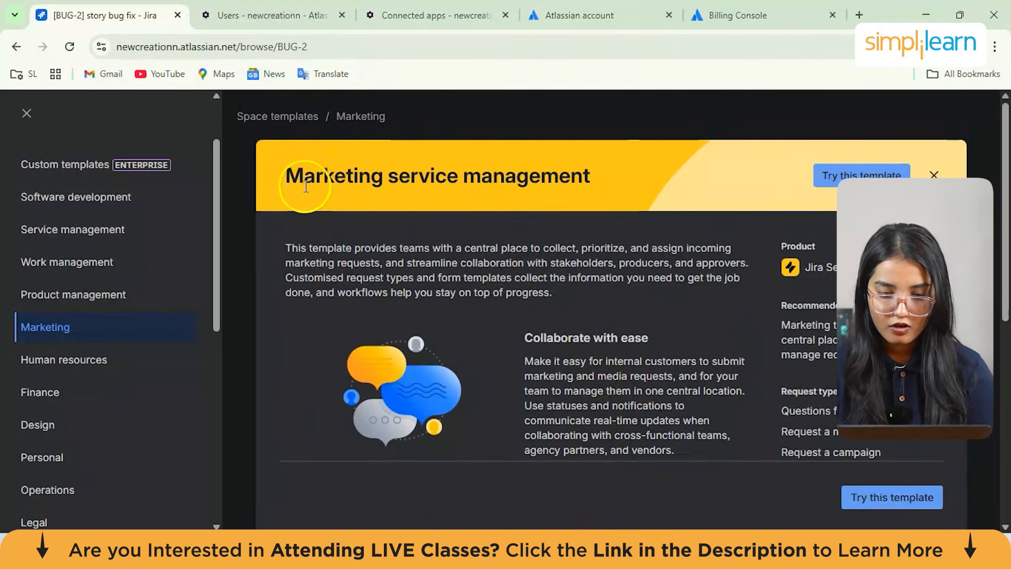
left_click_drag(335, 247, 448, 279)
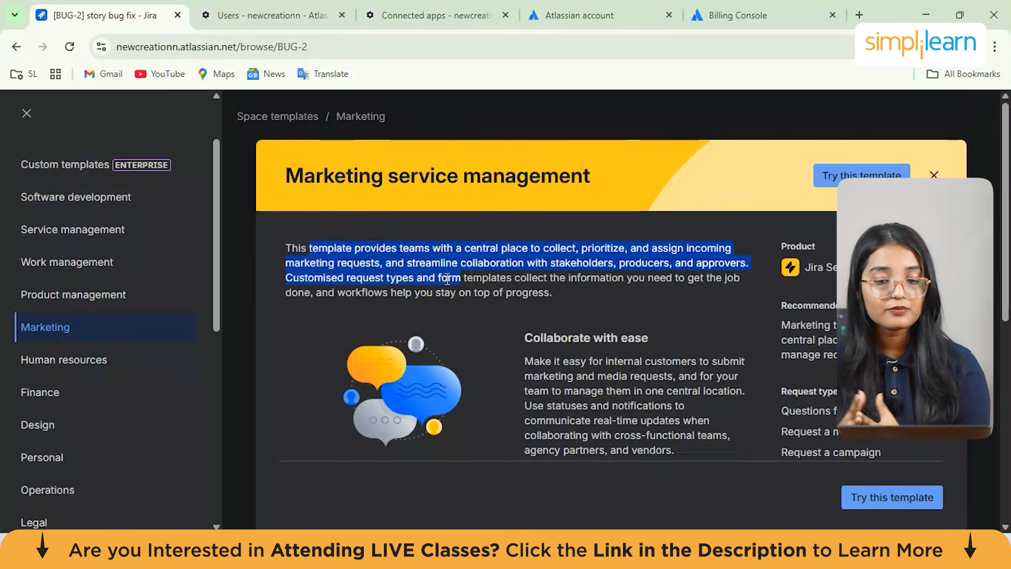
left_click(447, 280)
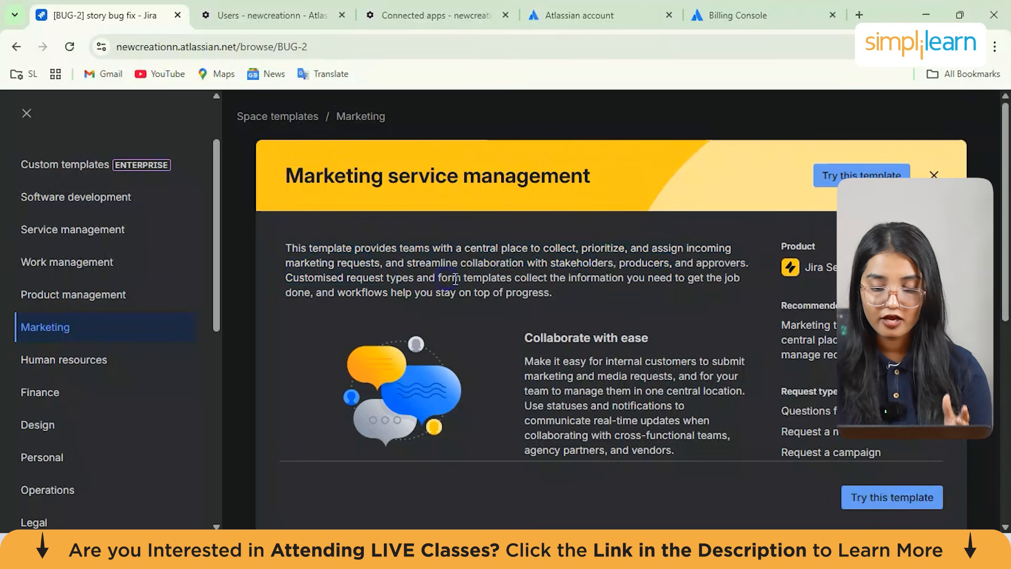
scroll(540, 301, "down", 2)
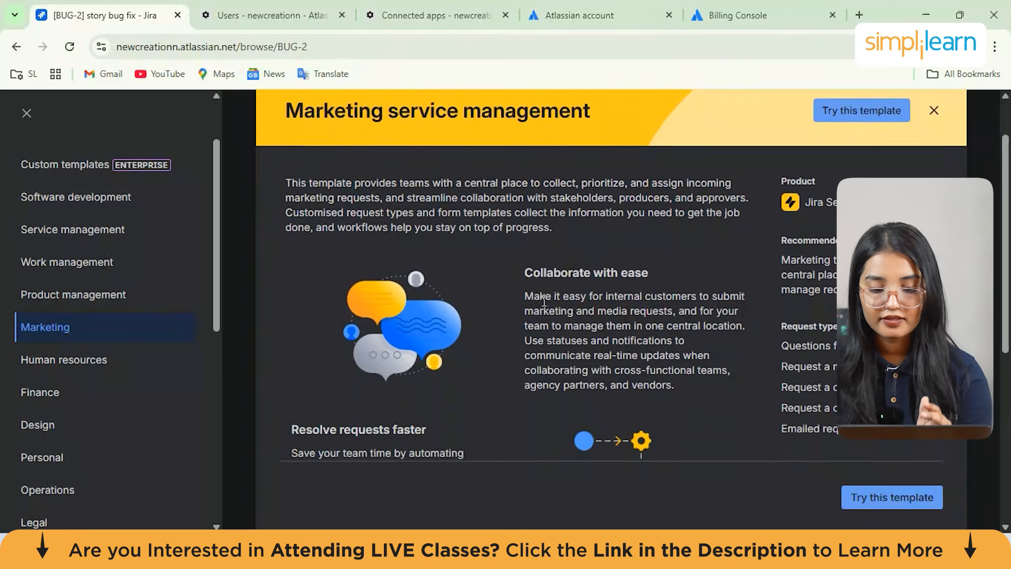
scroll(544, 305, "down", 3)
scroll(543, 300, "up", 3)
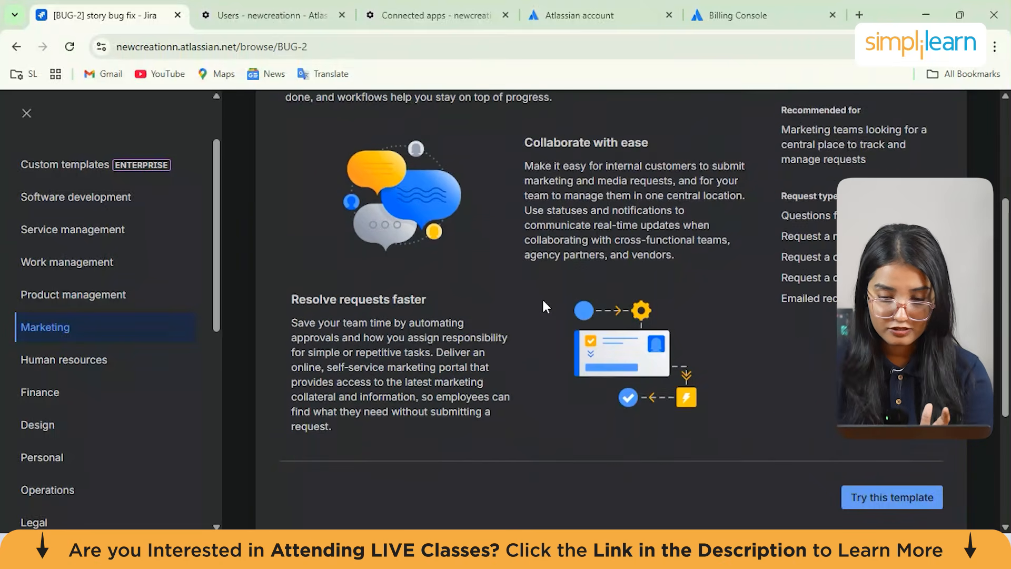
Start a new space from the Marketing service management template, adding the Service Collection trial
scroll(543, 301, "down", 5)
scroll(543, 300, "down", 1)
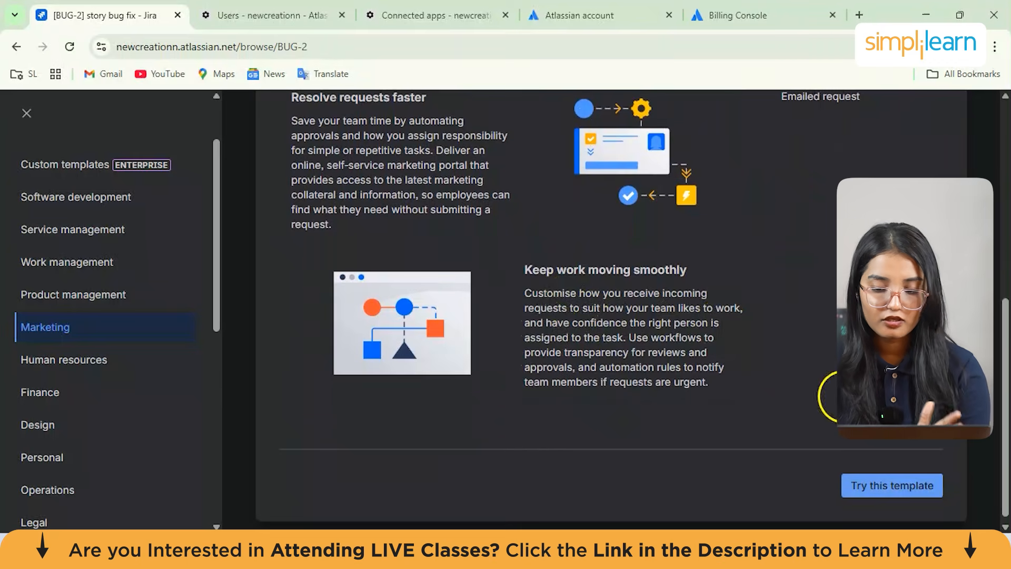
left_click(898, 488)
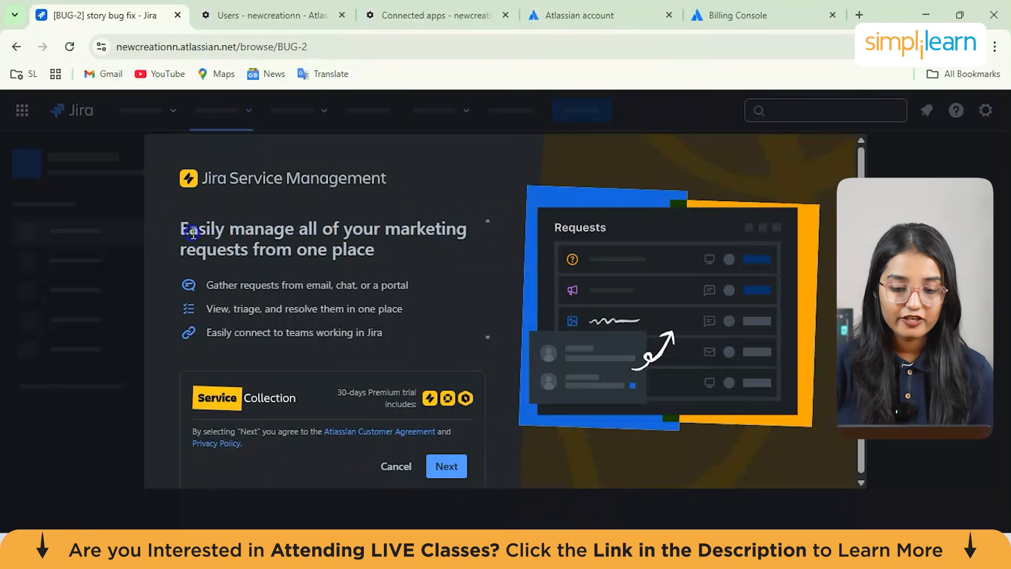
left_click_drag(193, 232, 438, 250)
left_click(438, 251)
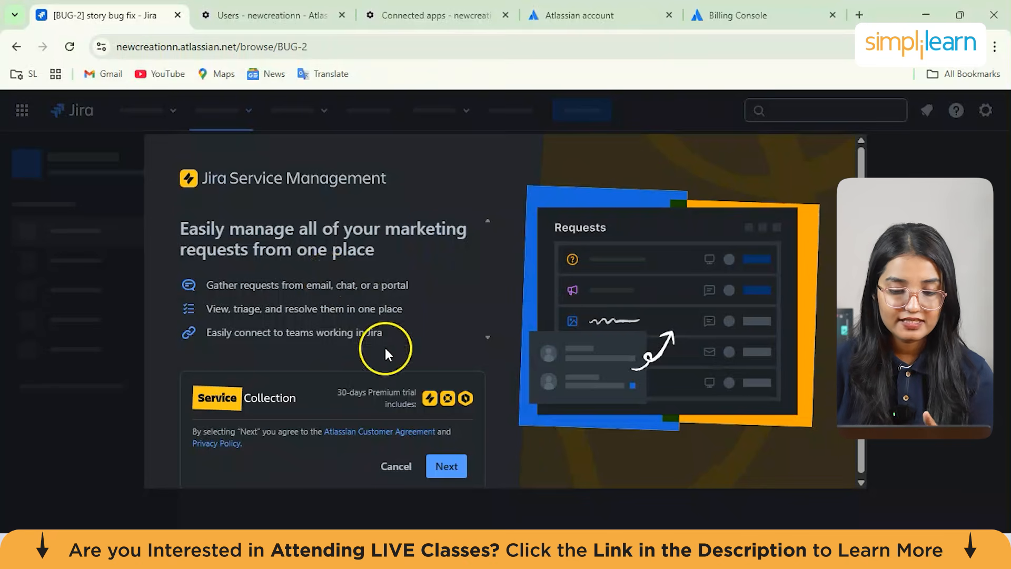
left_click(448, 467)
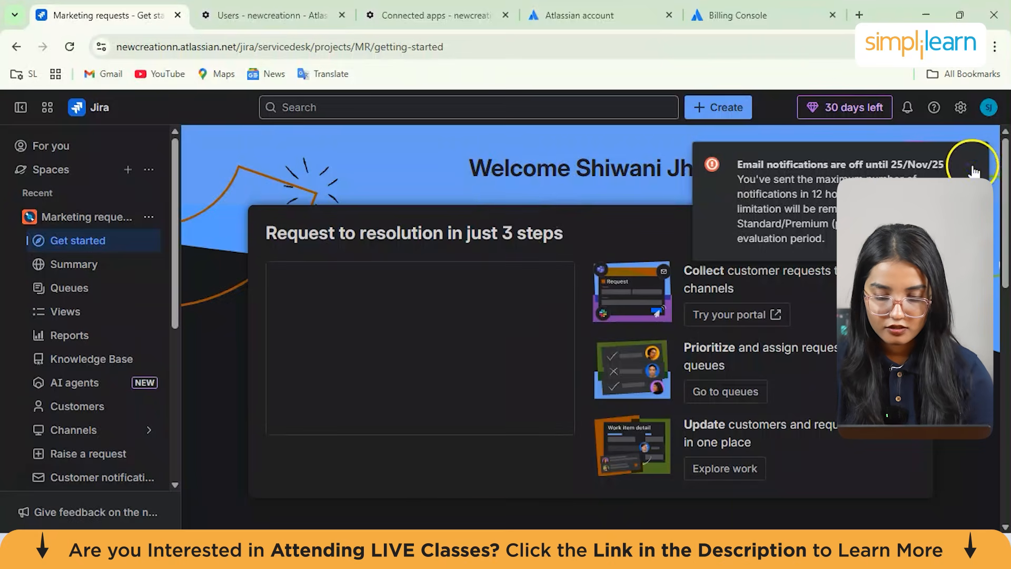
left_click(974, 171)
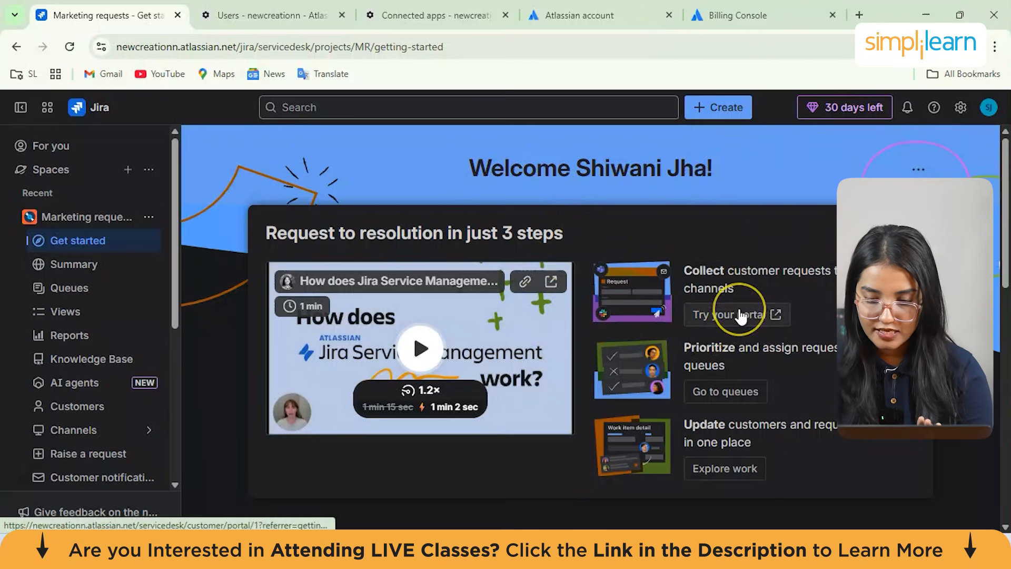
Scroll through the new Marketing requests space's Get started guide and its customisation options
scroll(743, 316, "down", 1)
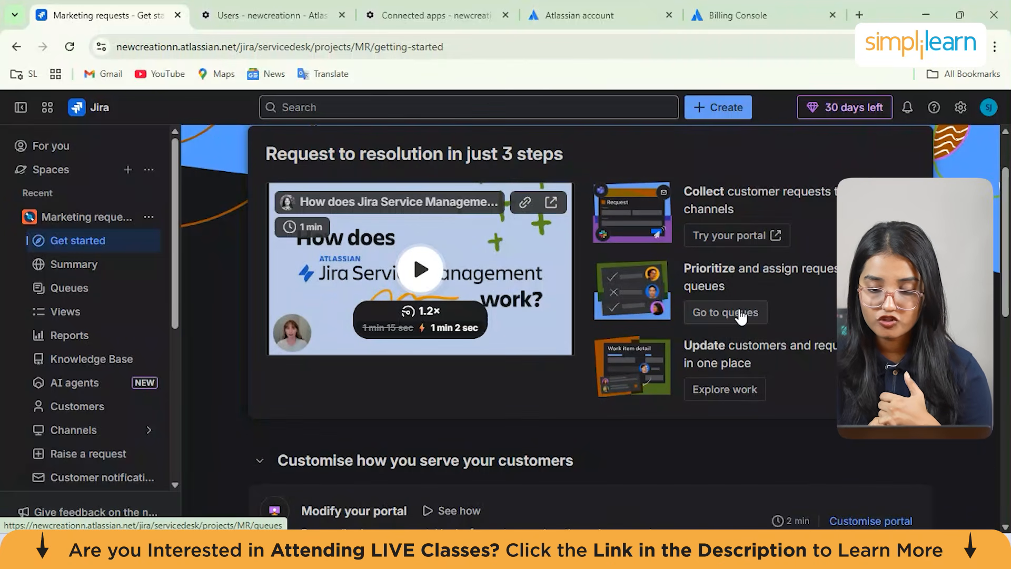
scroll(741, 316, "down", 1)
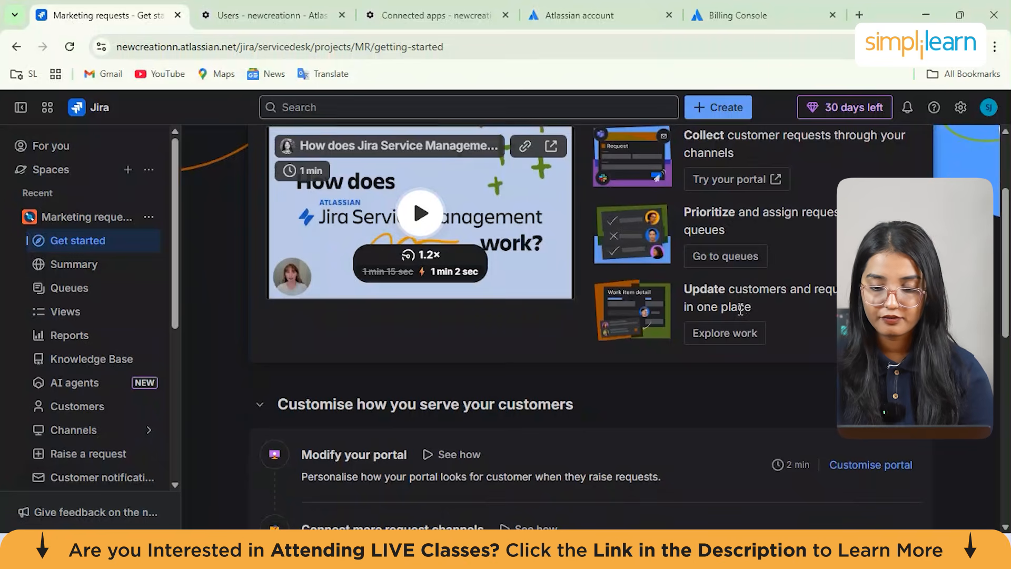
scroll(741, 311, "down", 1)
scroll(740, 316, "down", 3)
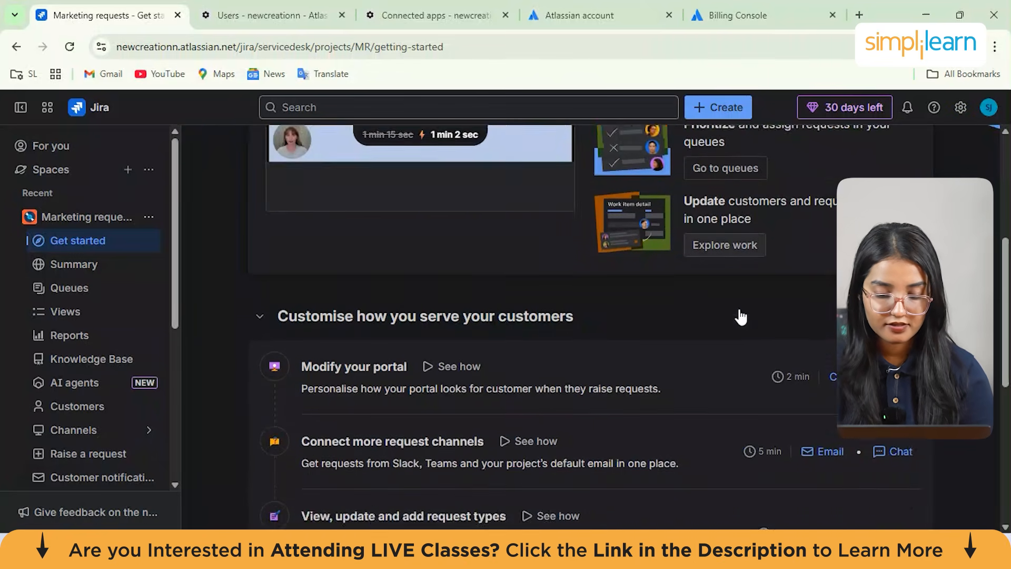
scroll(583, 312, "down", 5)
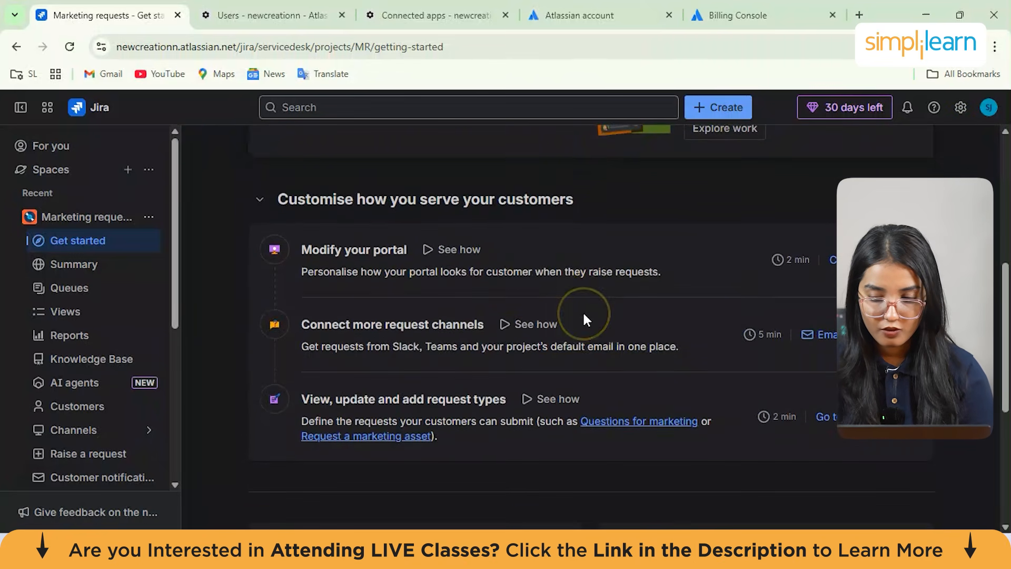
scroll(582, 311, "up", 4)
left_click(439, 229)
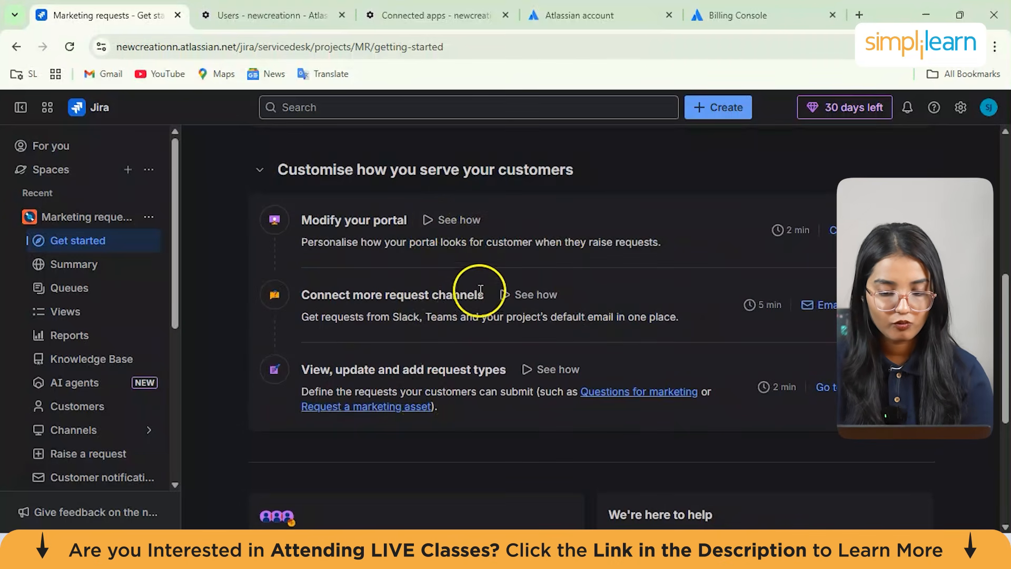
Create a task in Marketing requests with summary 'new marketing campagin' and due date 29 November 2025
left_click_drag(310, 372, 498, 373)
left_click(497, 359)
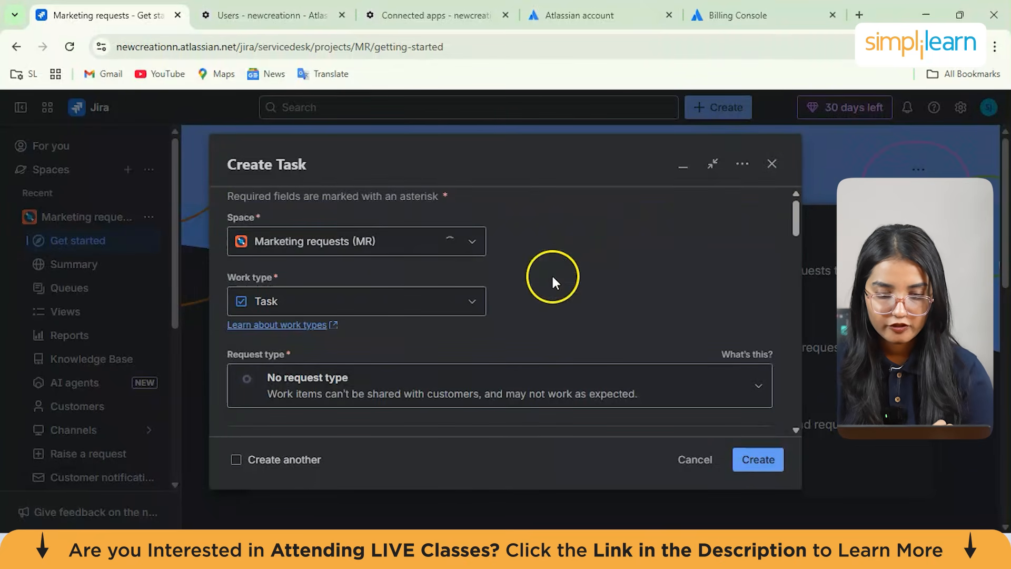
left_click(396, 297)
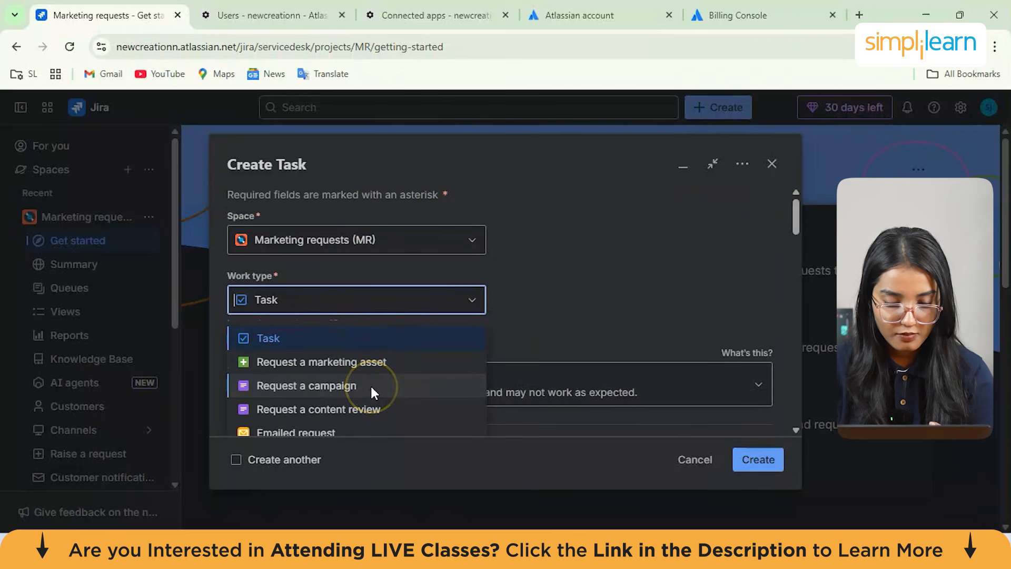
left_click(634, 309)
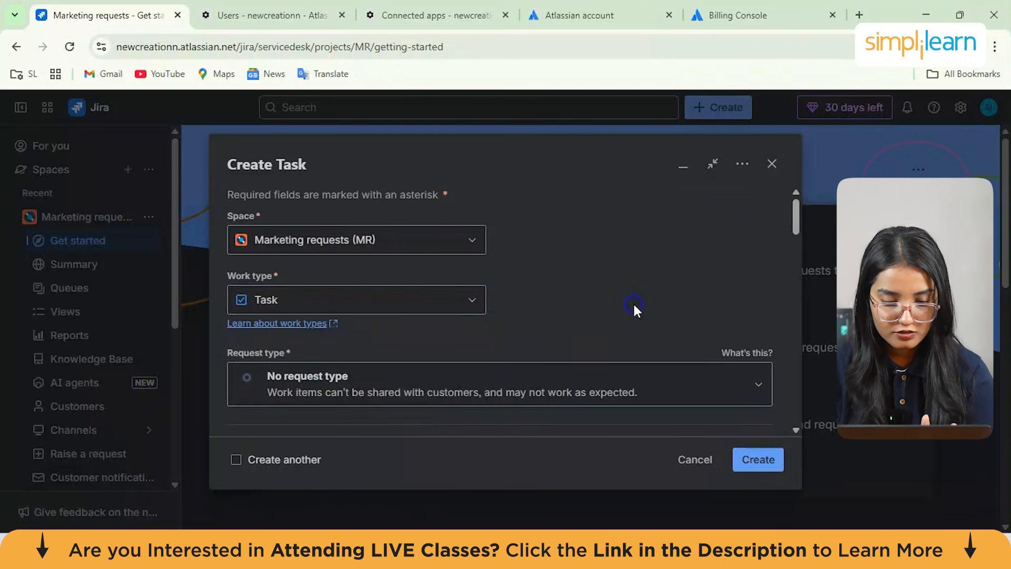
scroll(634, 311, "down", 1)
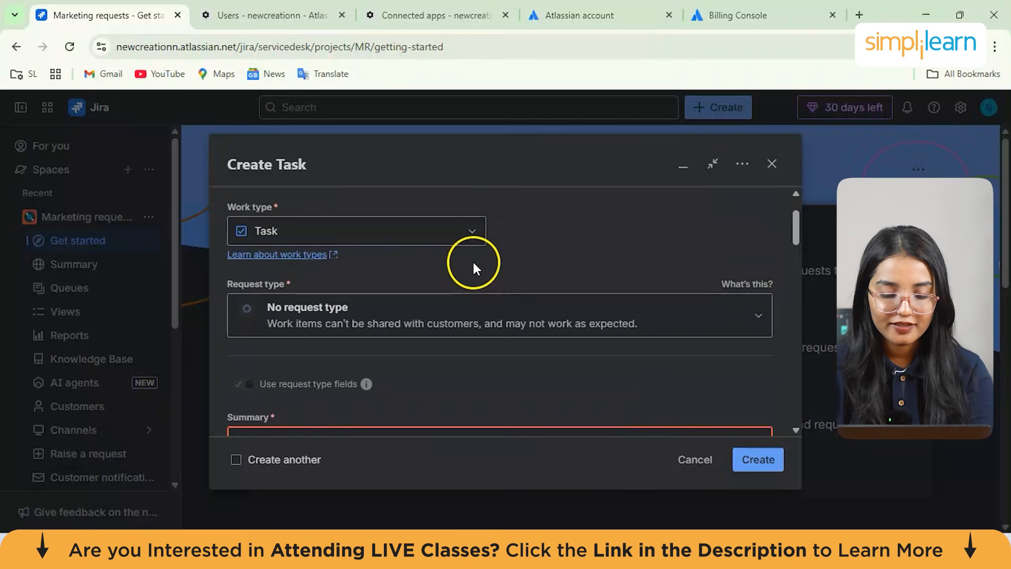
scroll(473, 260, "down", 2)
left_click(399, 350)
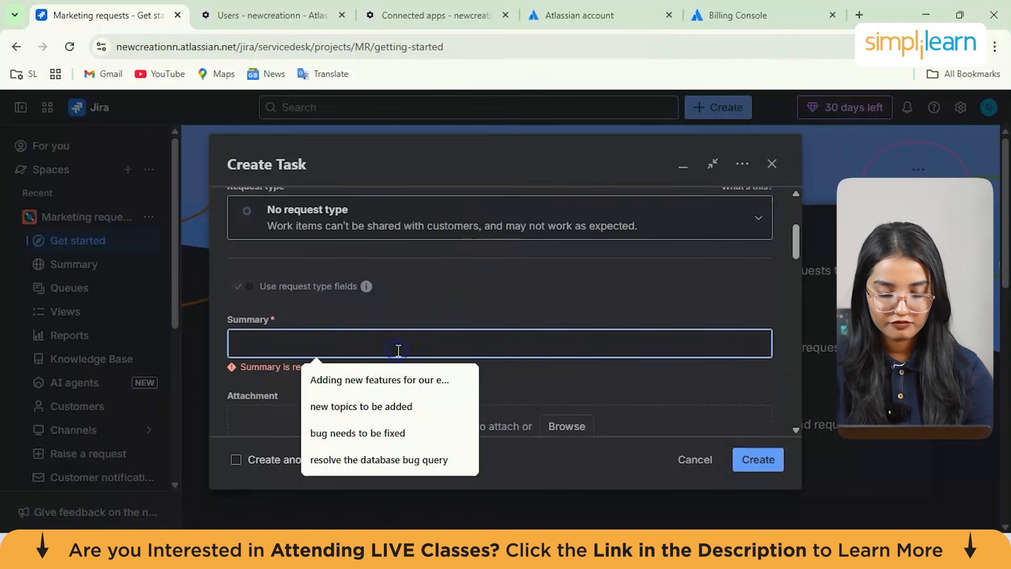
type("new marketing campagin")
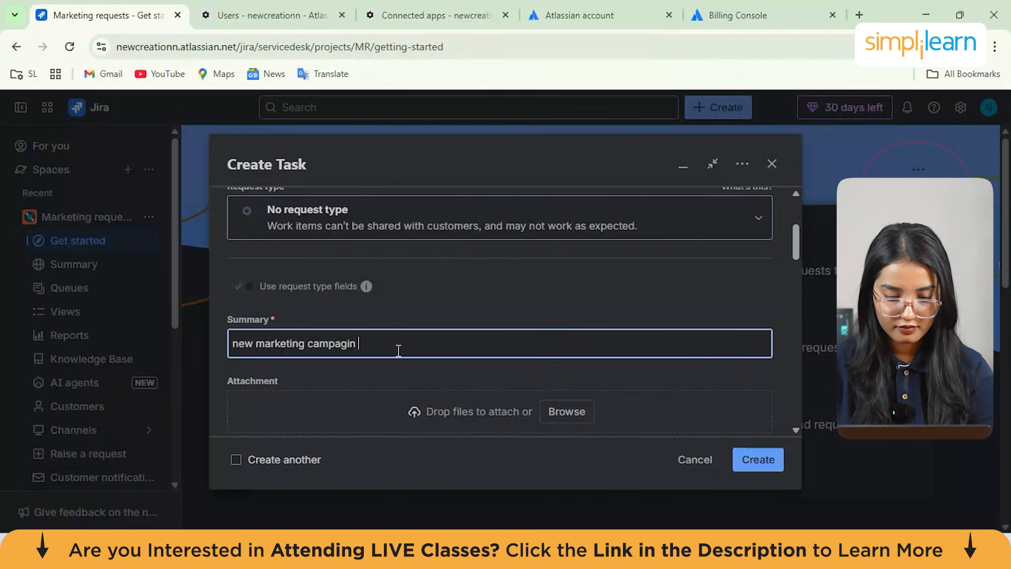
scroll(399, 350, "down", 4)
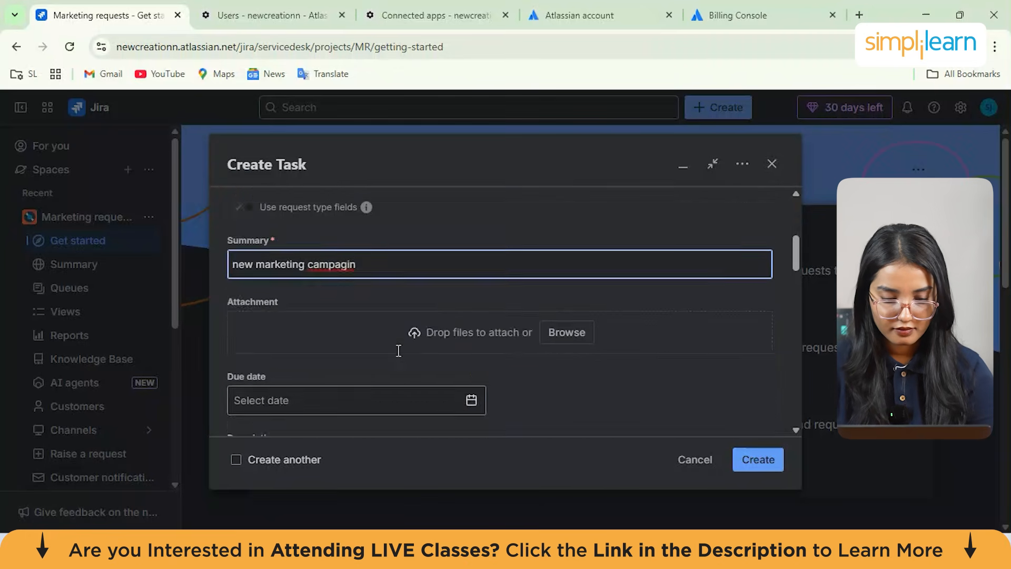
left_click(460, 297)
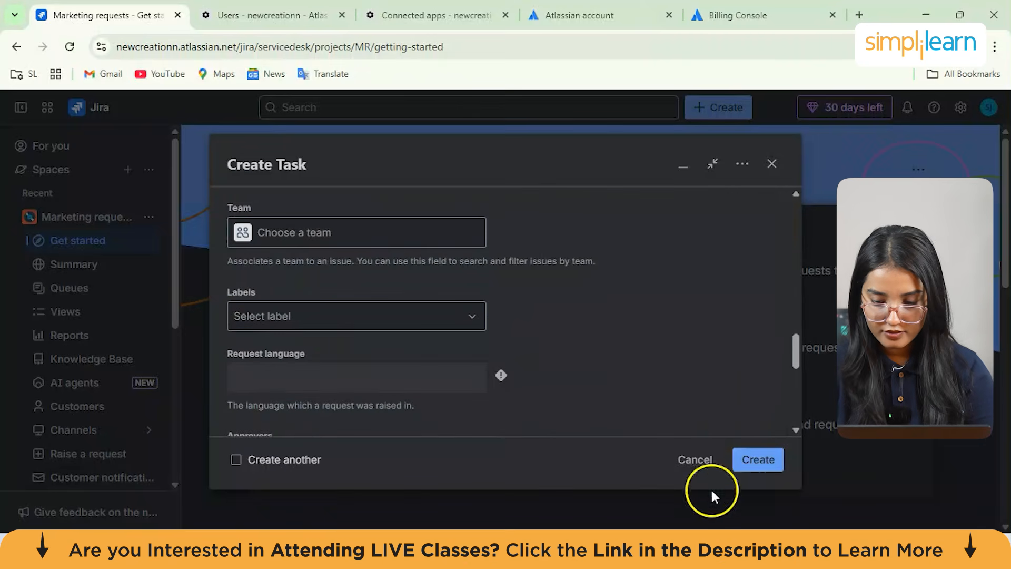
left_click(767, 460)
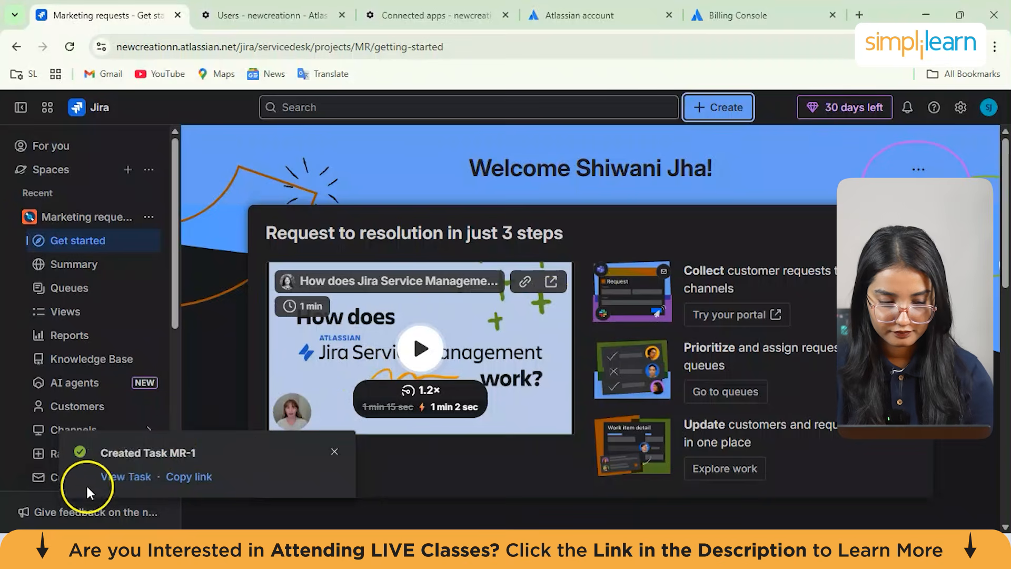
Open the newly created task MR-1 and review its details
left_click(114, 478)
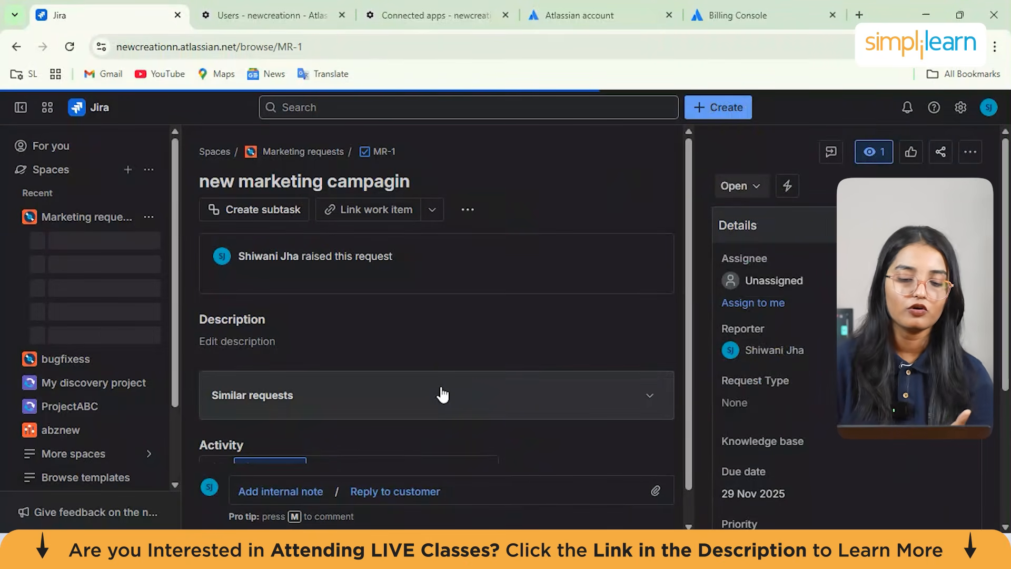
scroll(442, 395, "down", 1)
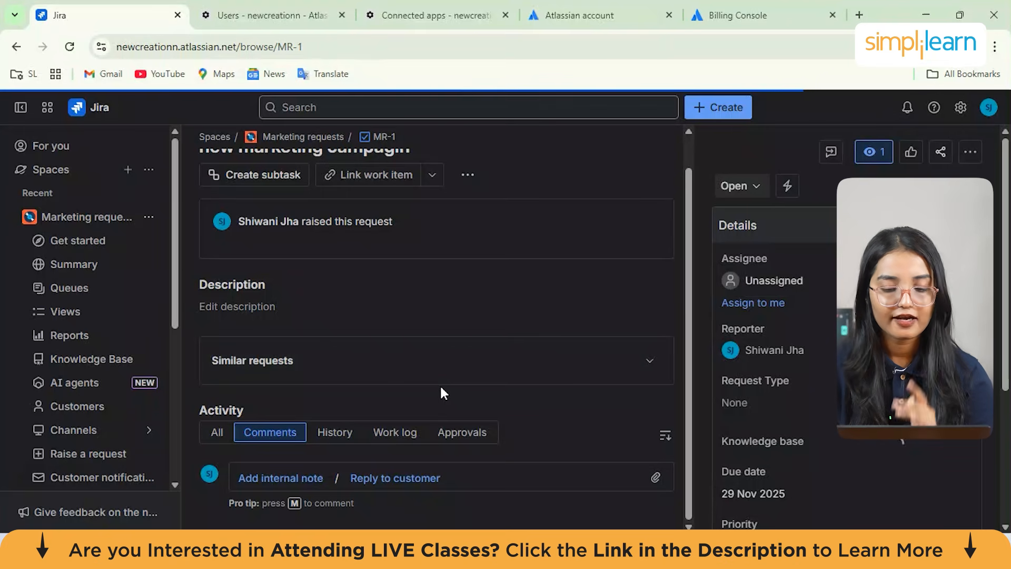
scroll(443, 394, "up", 1)
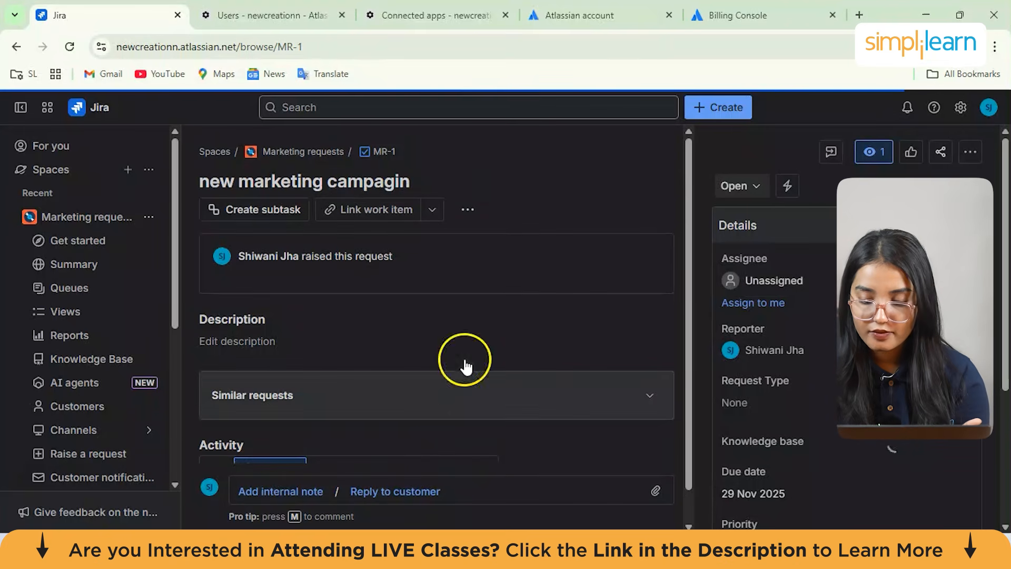
Go to the space's All open queue and add a Calendar view to it
left_click(93, 225)
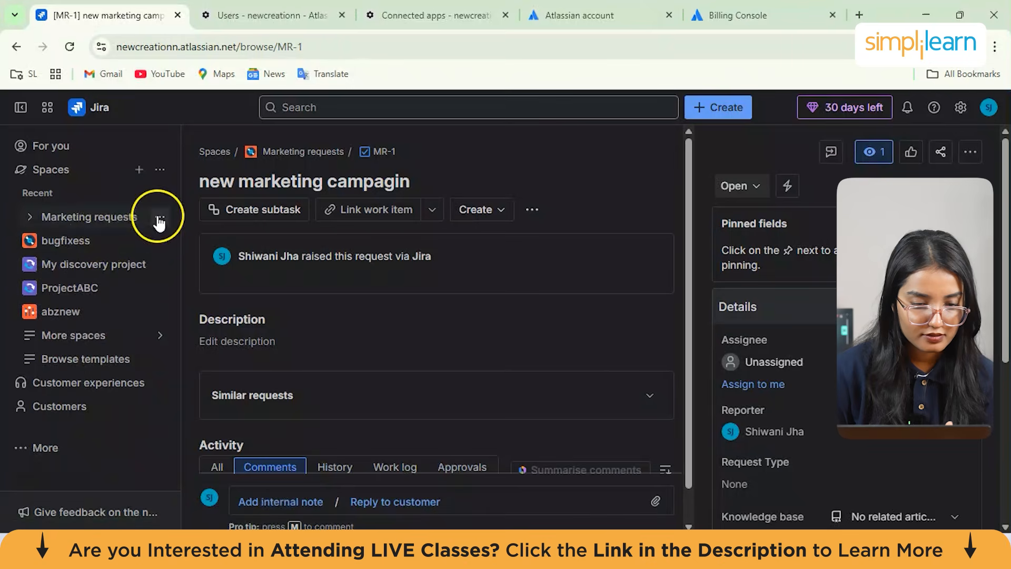
left_click(304, 152)
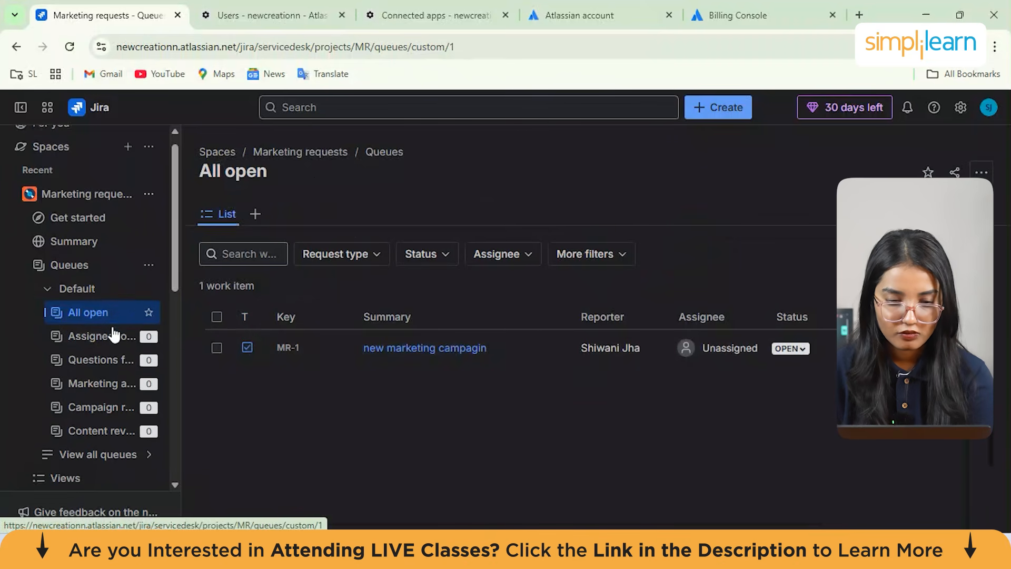
left_click(217, 215)
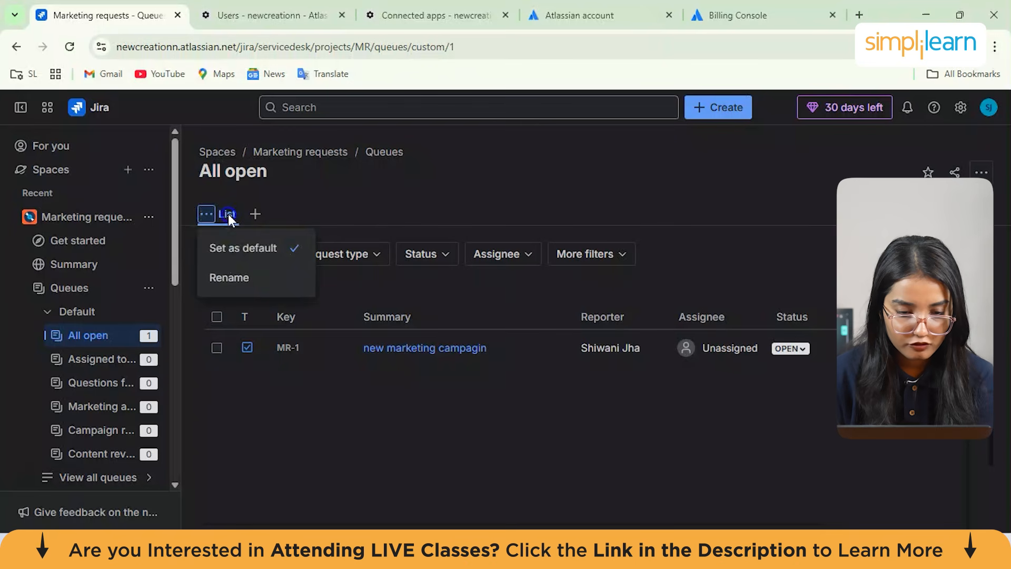
left_click(228, 214)
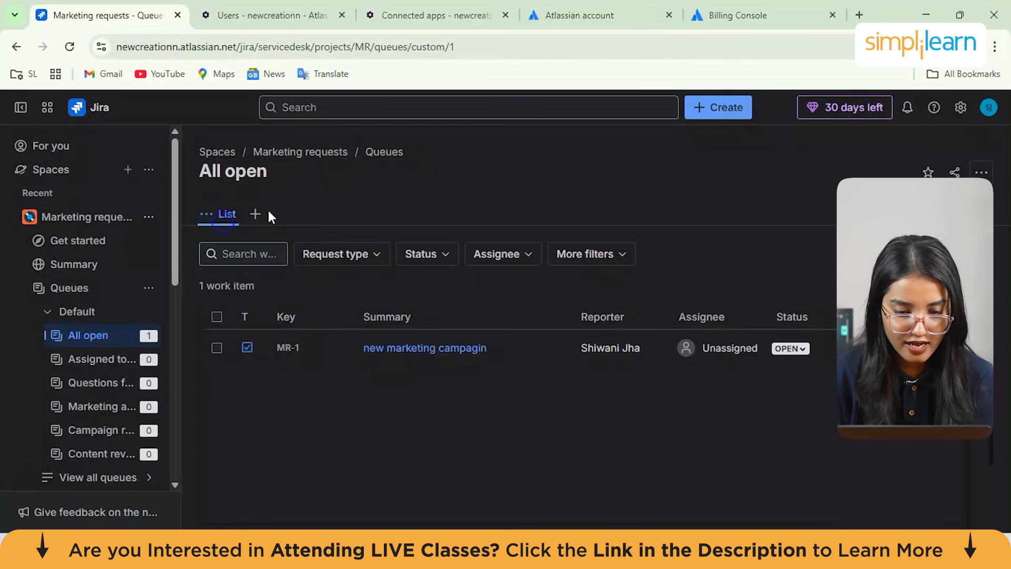
left_click(254, 213)
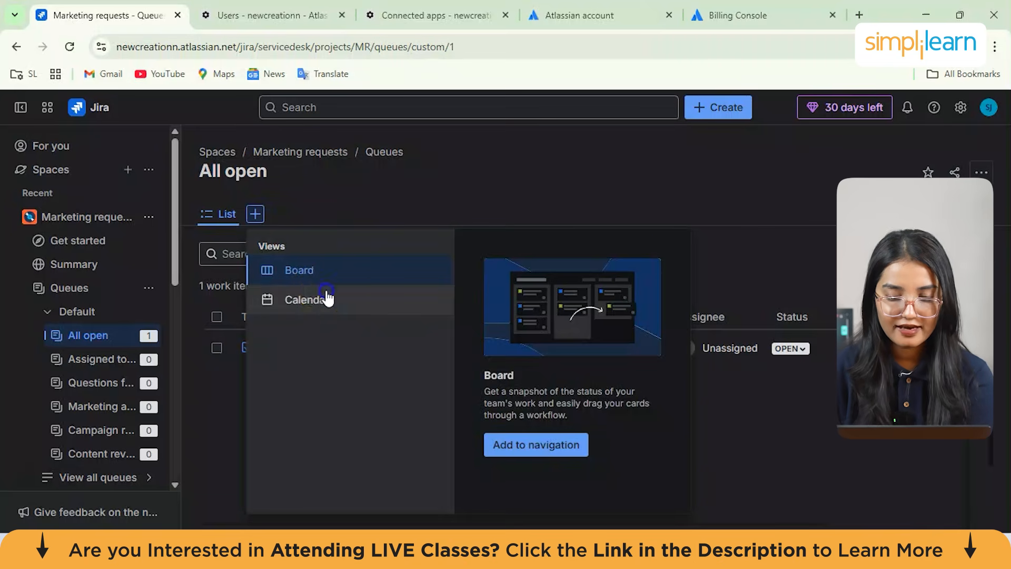
mouse_move(327, 297)
left_click(555, 431)
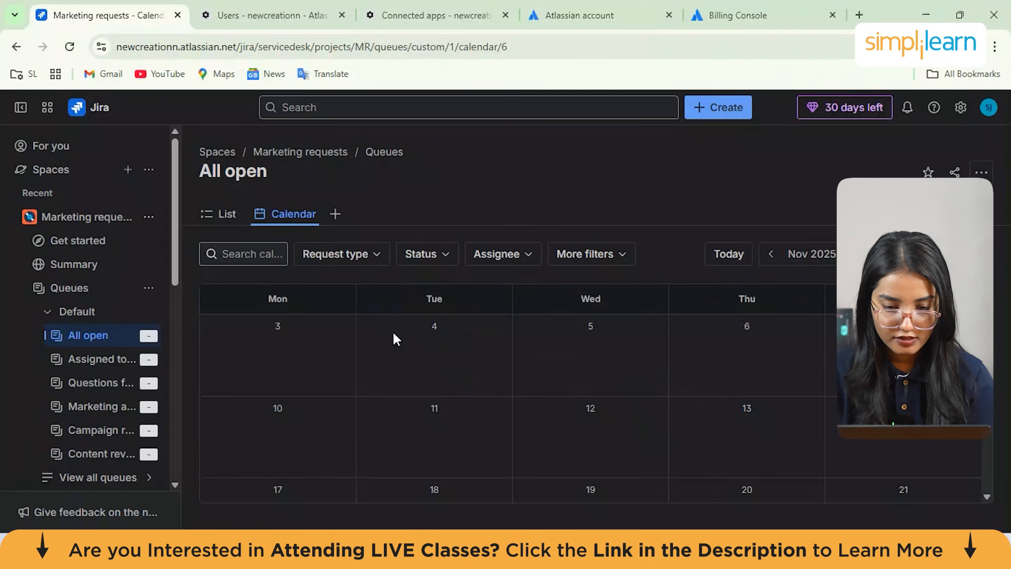
Filter the calendar to request type 'Request a marketing asset' and status Pending
left_click(356, 255)
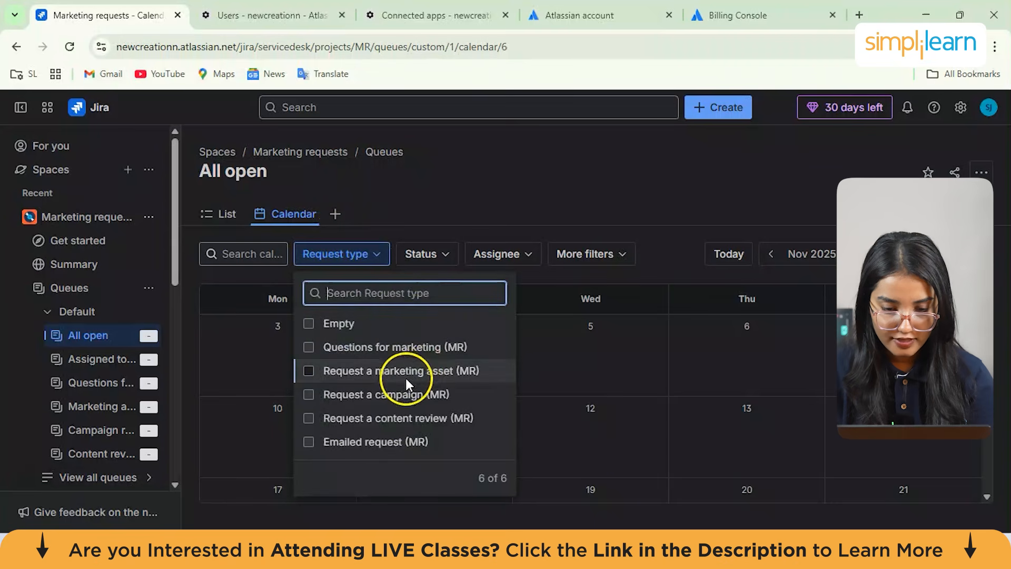
left_click(402, 373)
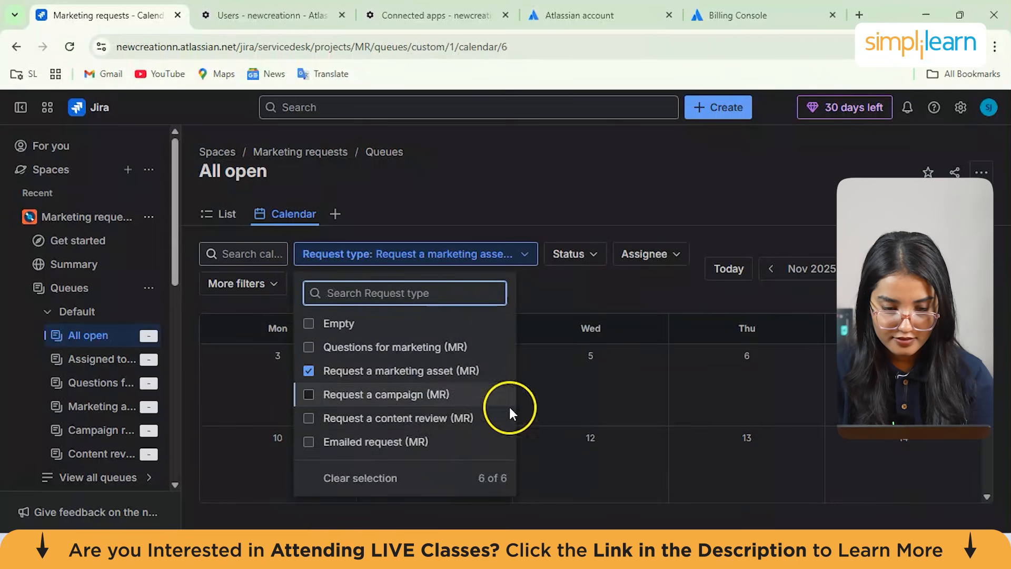
left_click(574, 255)
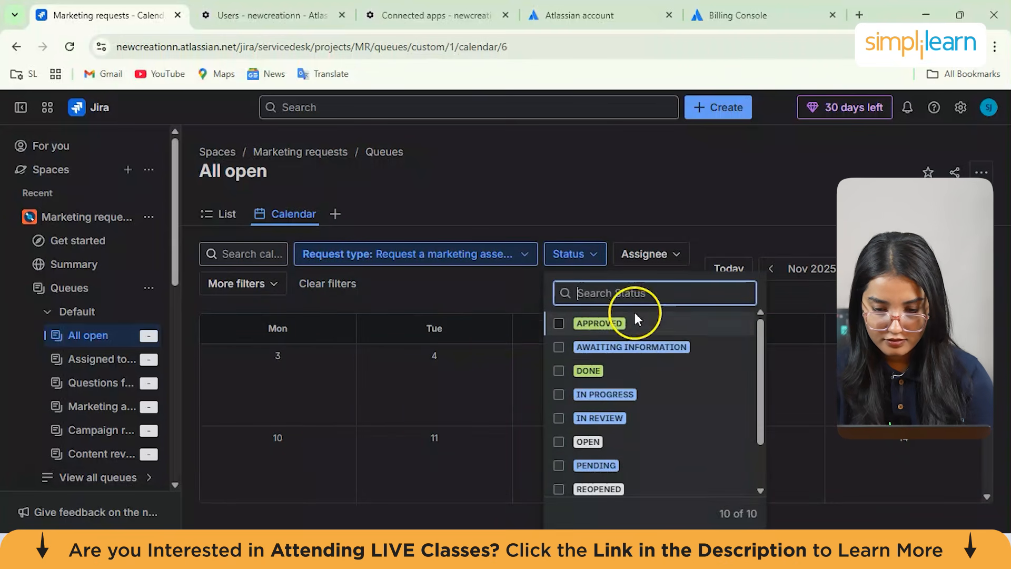
left_click(618, 462)
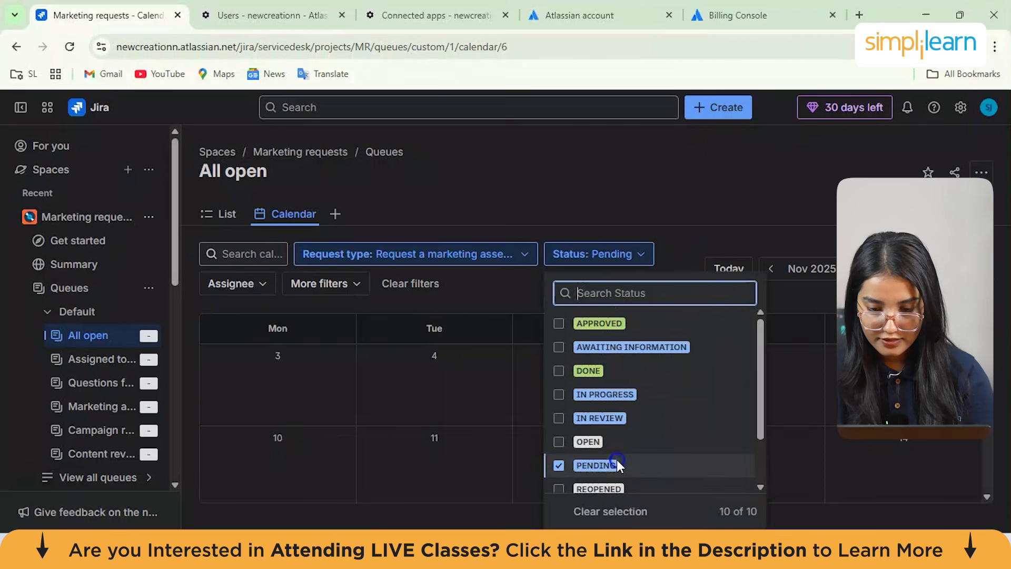
Move the calendar to December 2025 and toggle the unscheduled work panel open and closed
left_click(806, 274)
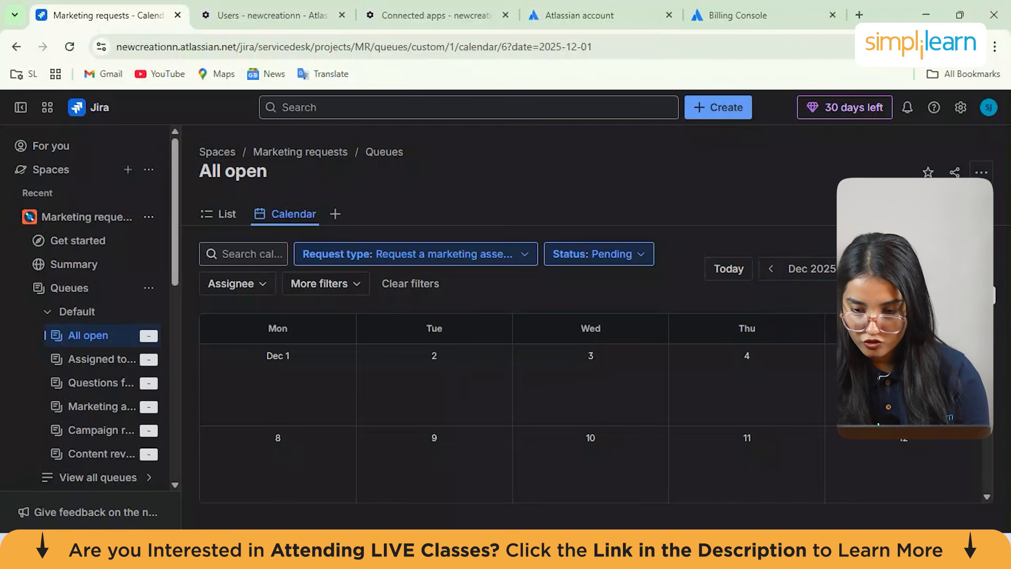
left_click(952, 269)
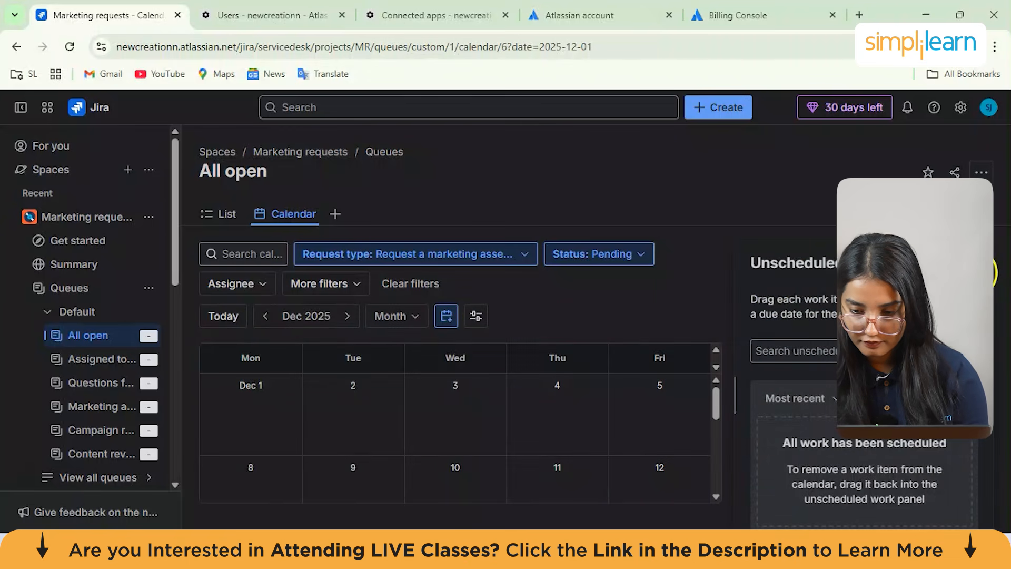
left_click(986, 273)
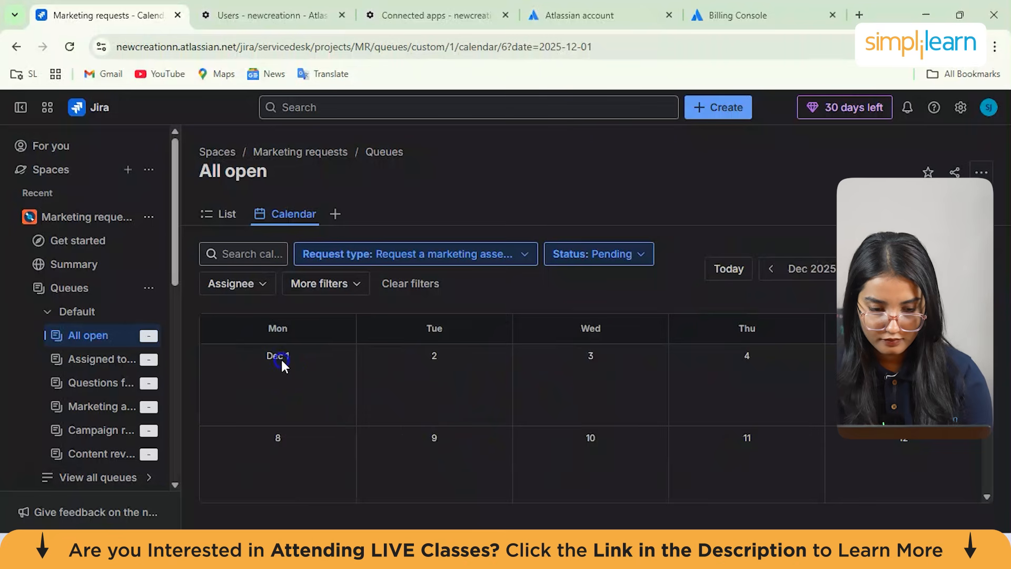
Filter the calendar by assignee Current User
left_click(261, 283)
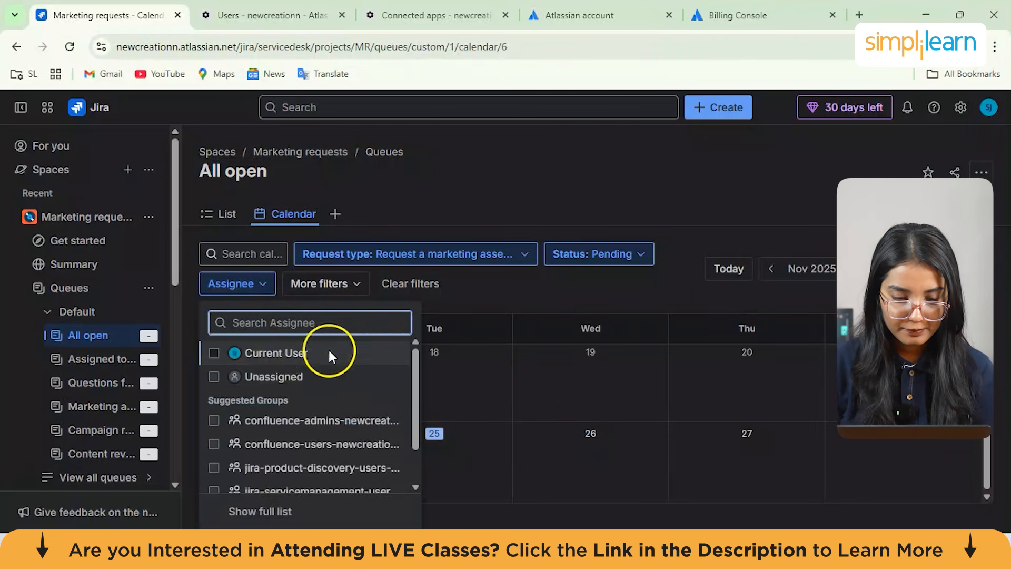
left_click(324, 350)
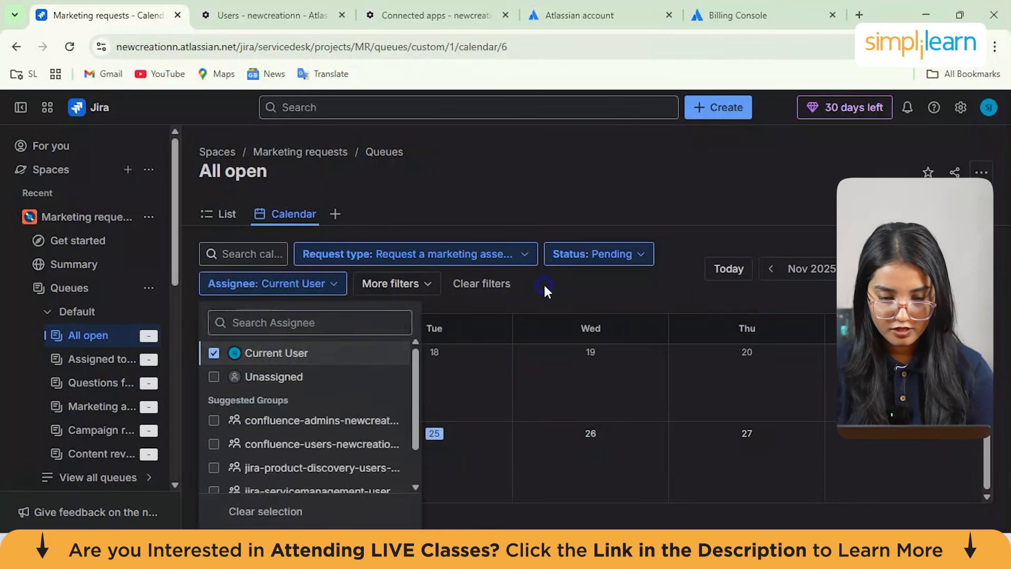
left_click(544, 287)
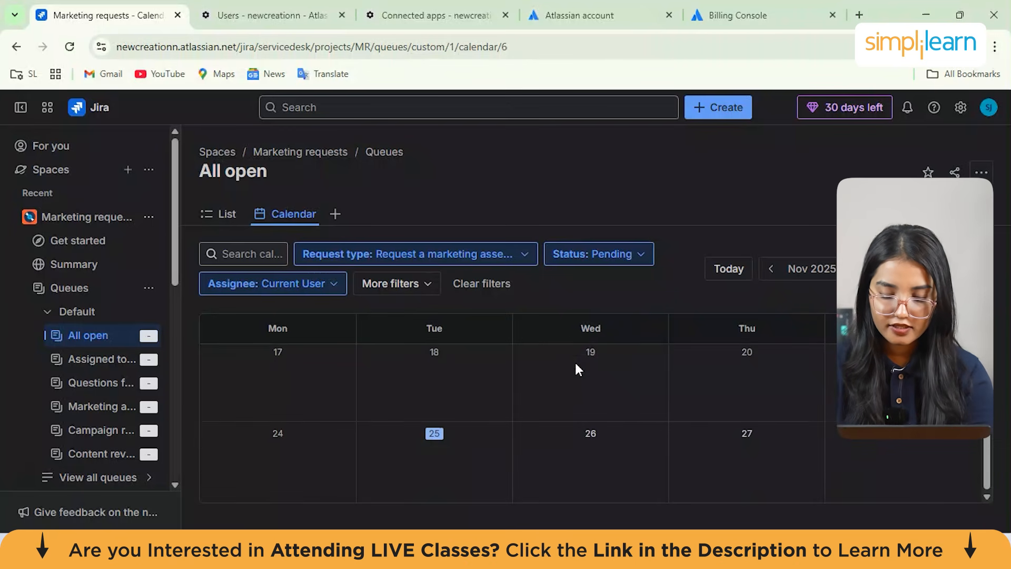
left_click(436, 424)
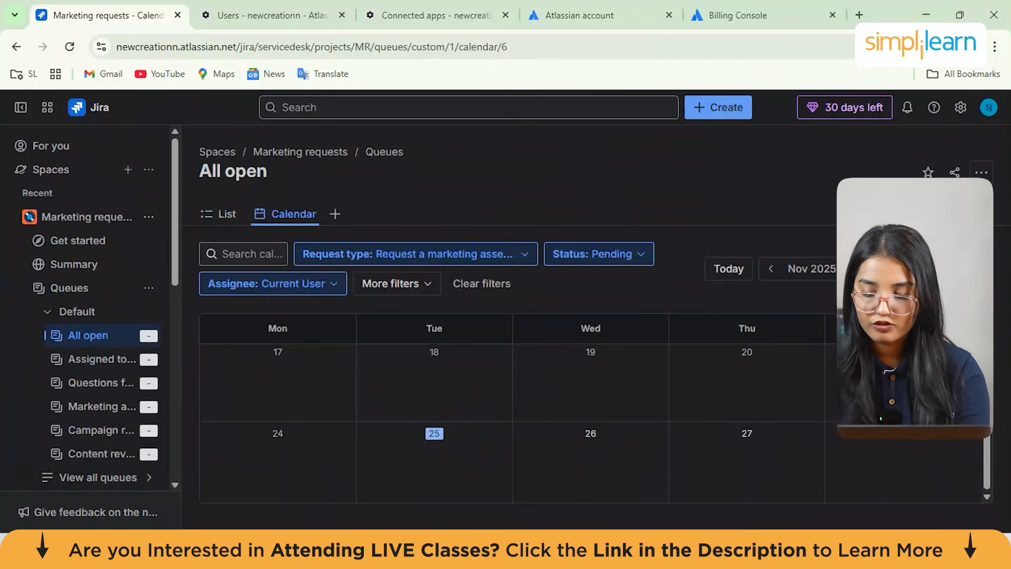
Add a Board view to the All open queue's navigation
left_click(334, 218)
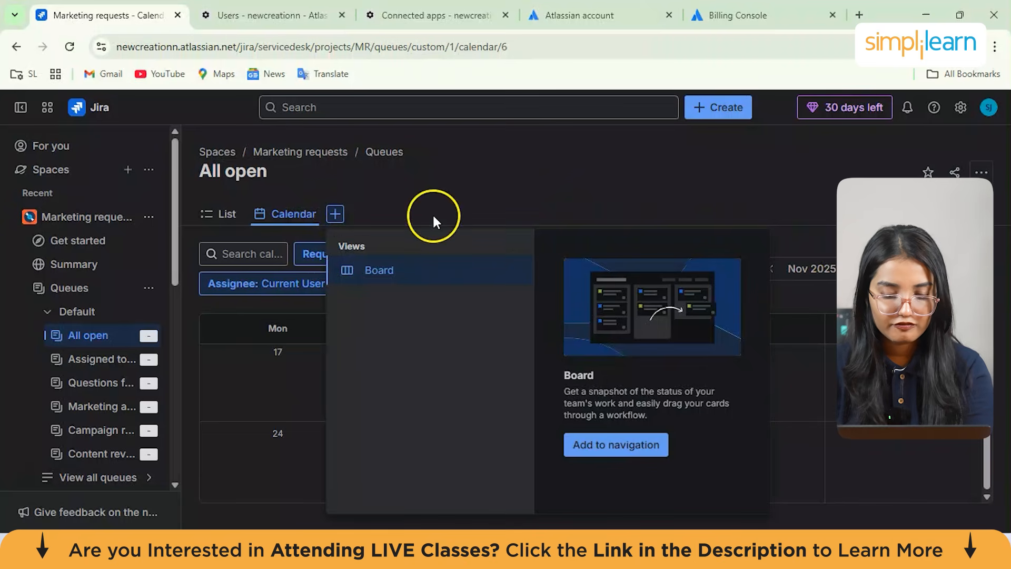
left_click(409, 273)
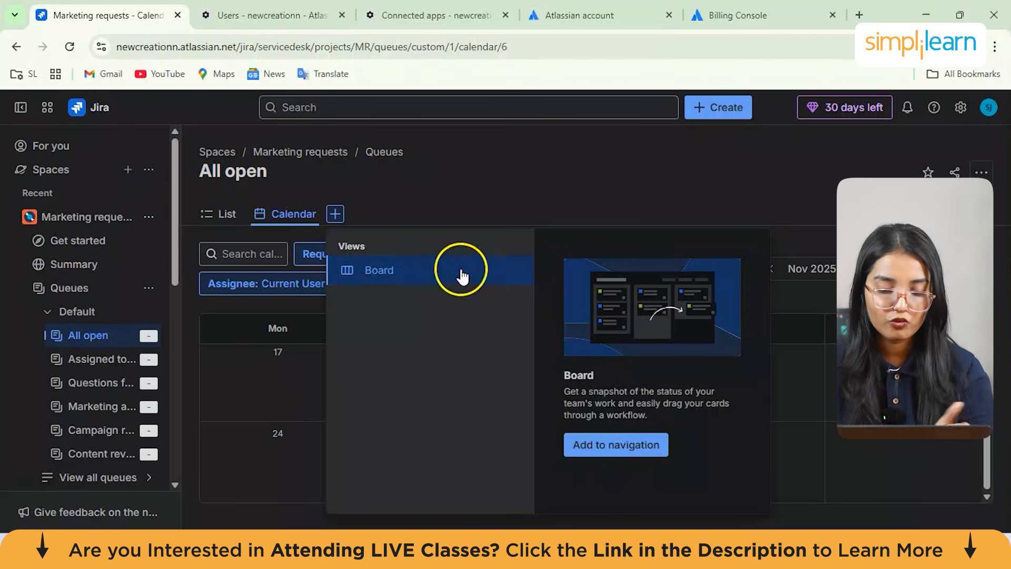
left_click(606, 453)
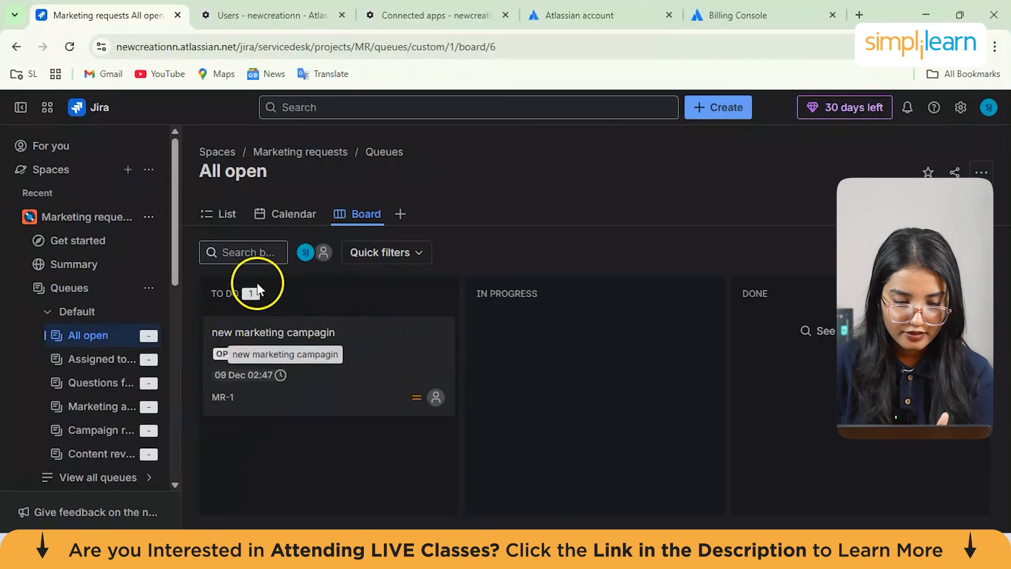
Open the actions of the 'new marketing campagin' card and change its status to Pending
left_click(437, 333)
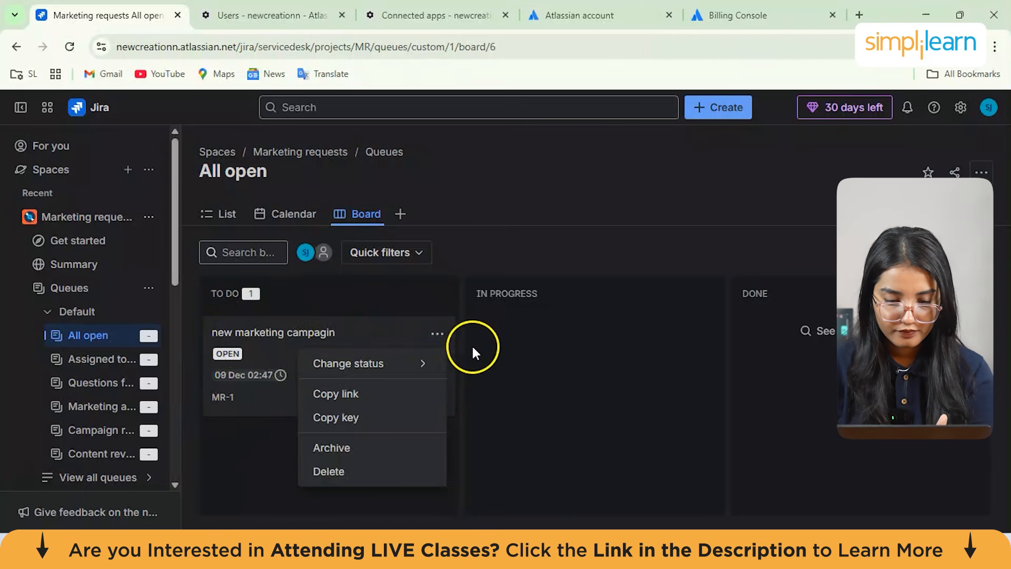
mouse_move(397, 355)
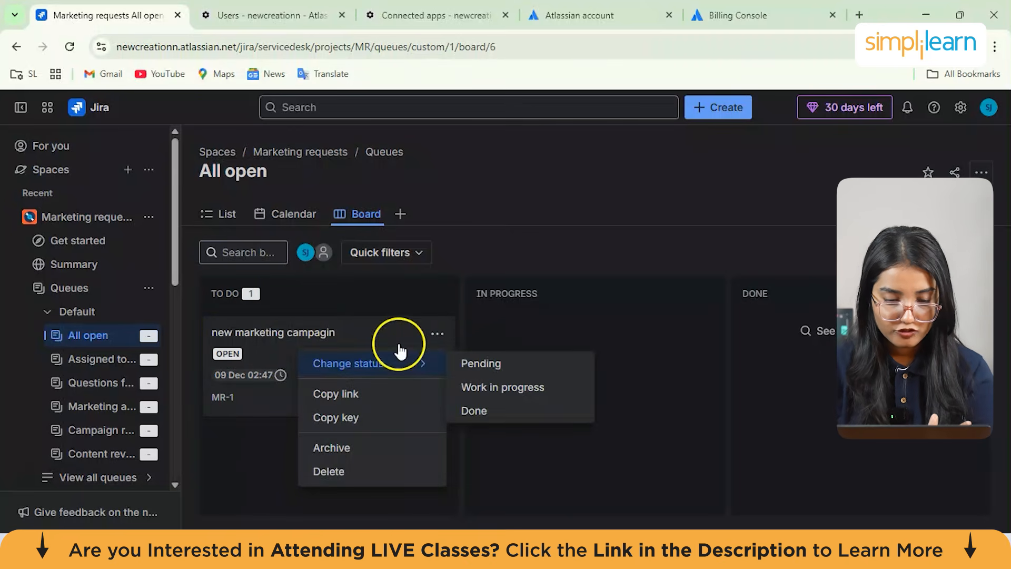
left_click(249, 428)
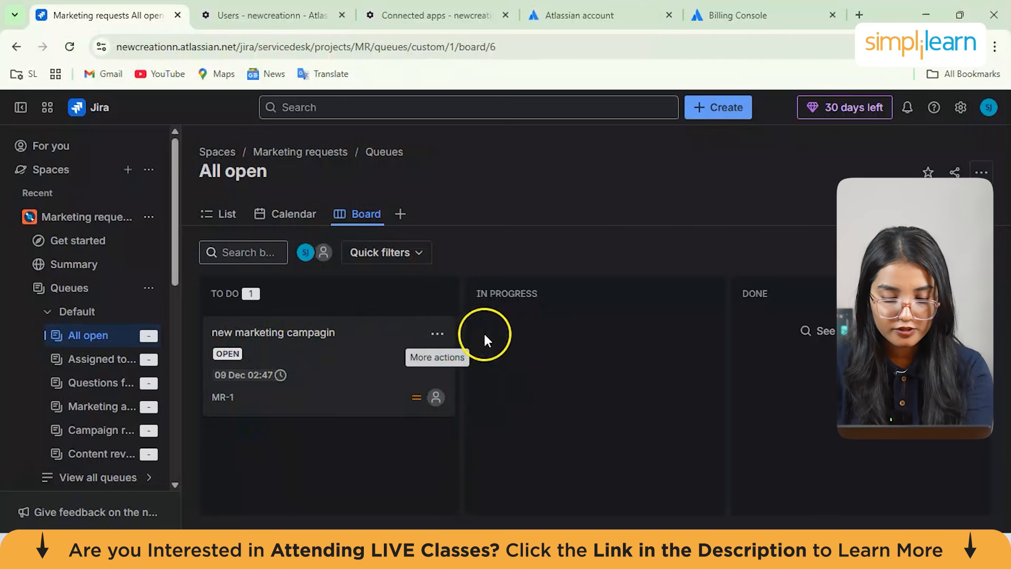
left_click(438, 336)
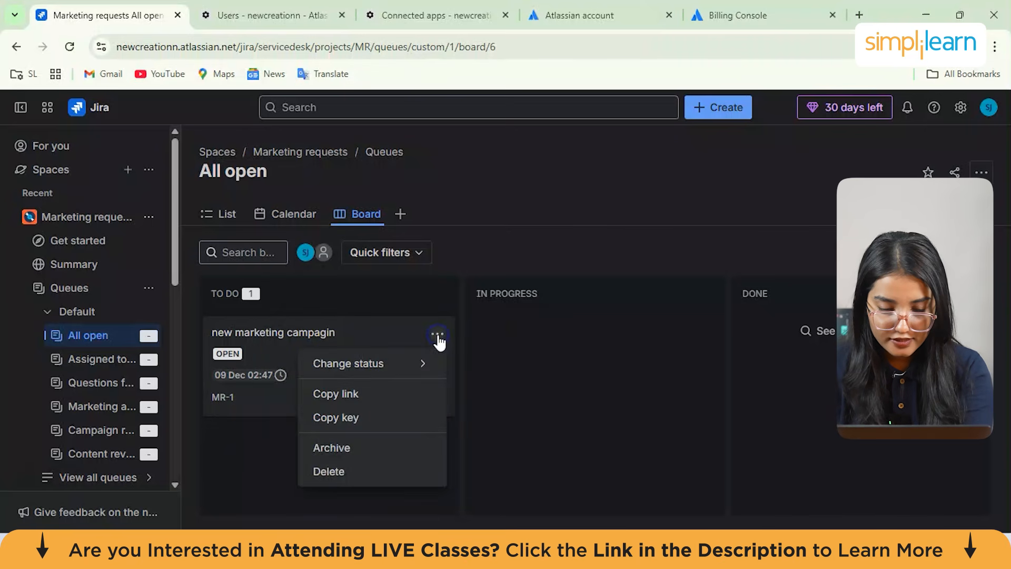
left_click(393, 369)
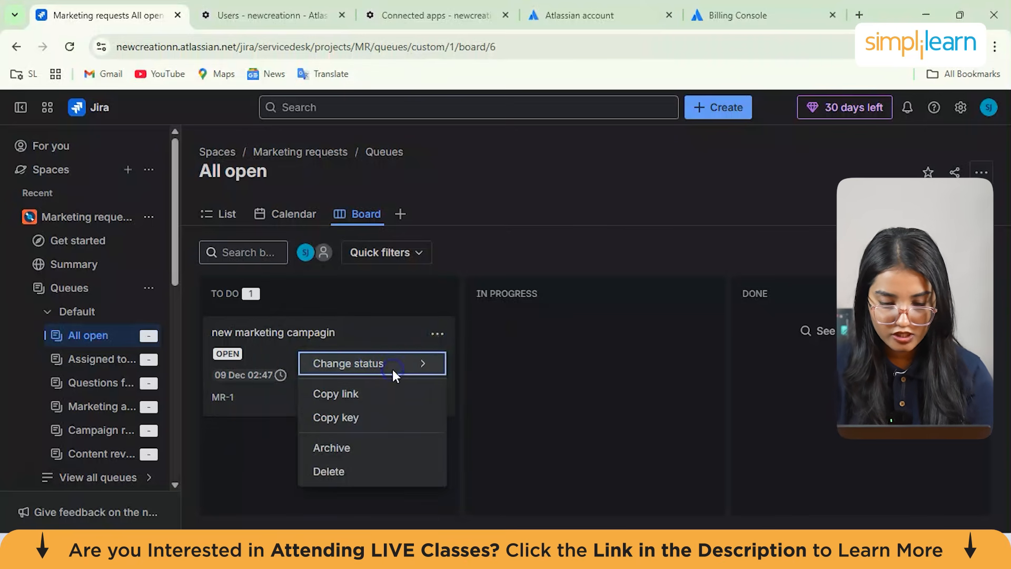
mouse_move(432, 355)
left_click(469, 359)
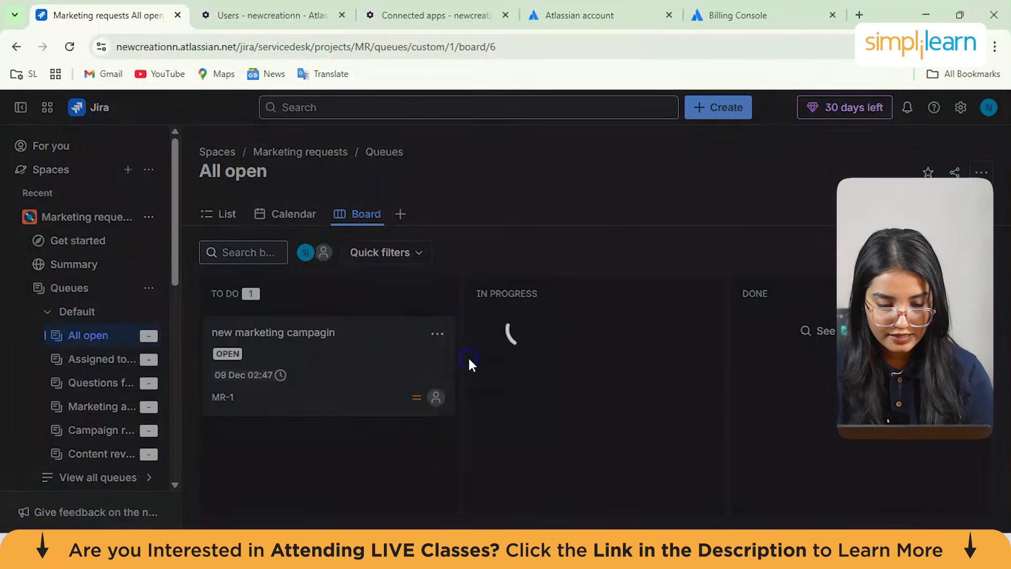
Try to complete the Pending transition with free text typed as the linked issue
left_click(432, 246)
left_click(589, 245)
left_click(575, 243)
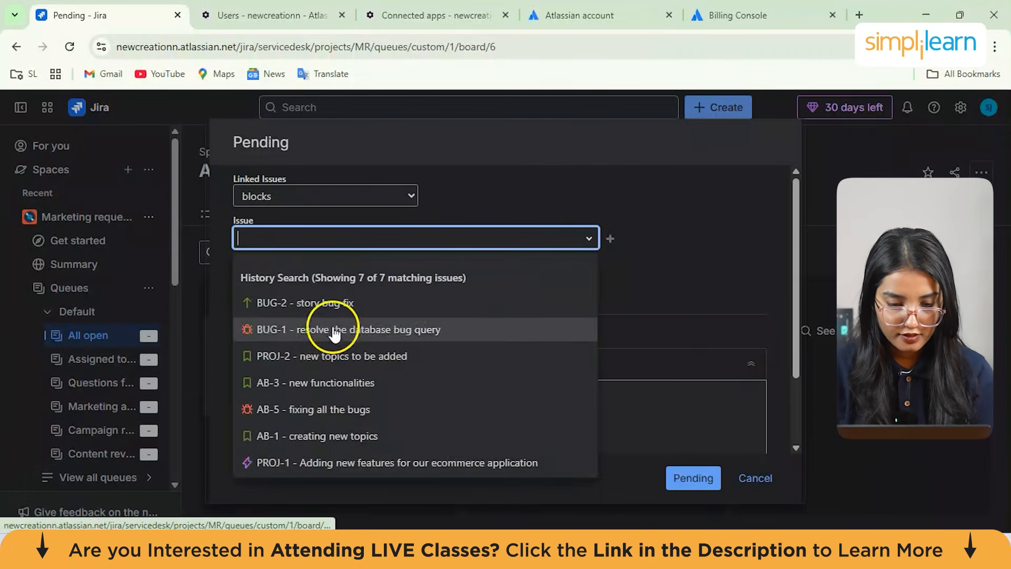
left_click(291, 243)
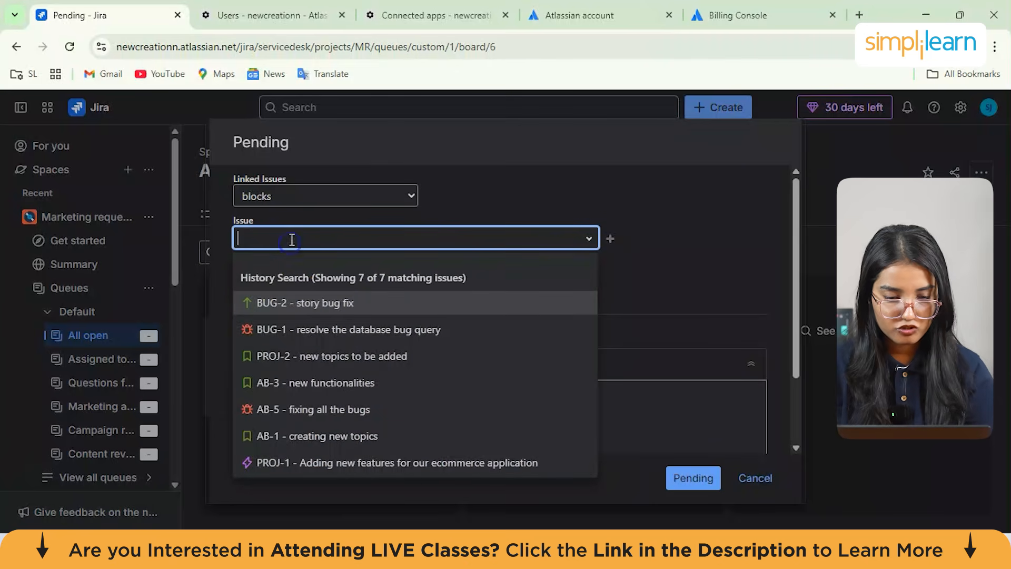
type("ca")
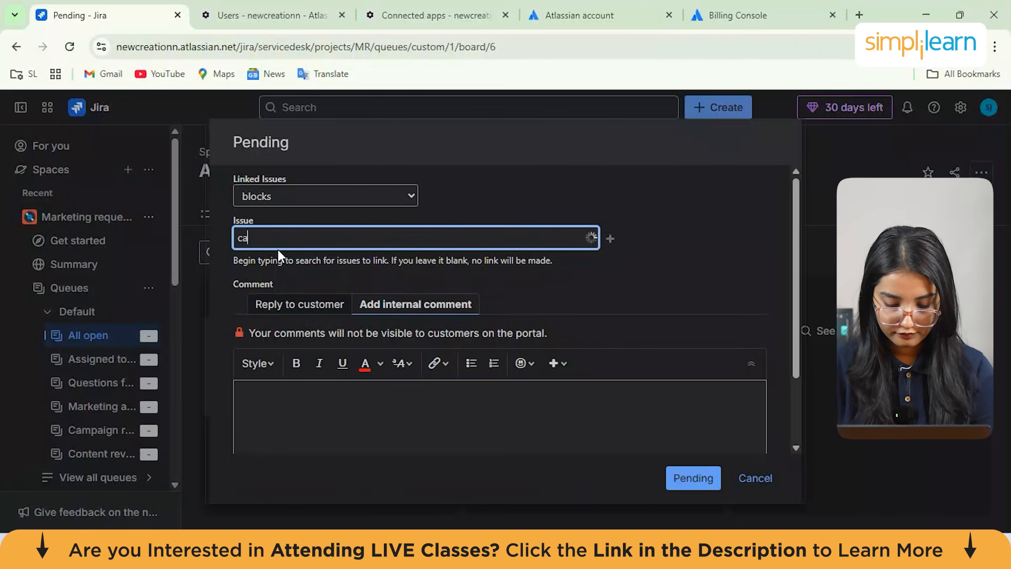
key("BackSpace")
key("BackSpace")
type("not decided")
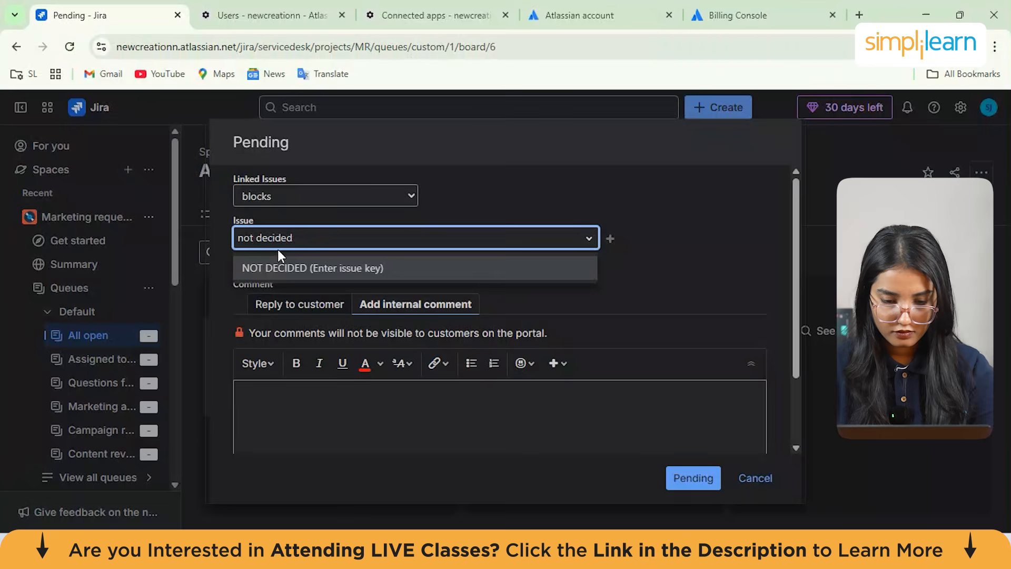
scroll(327, 289, "down", 2)
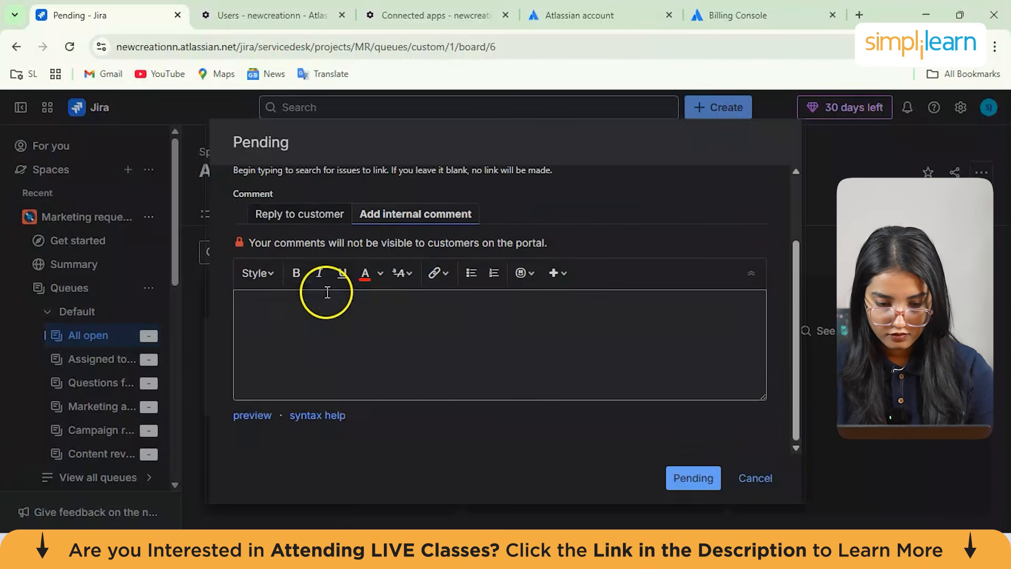
left_click(691, 477)
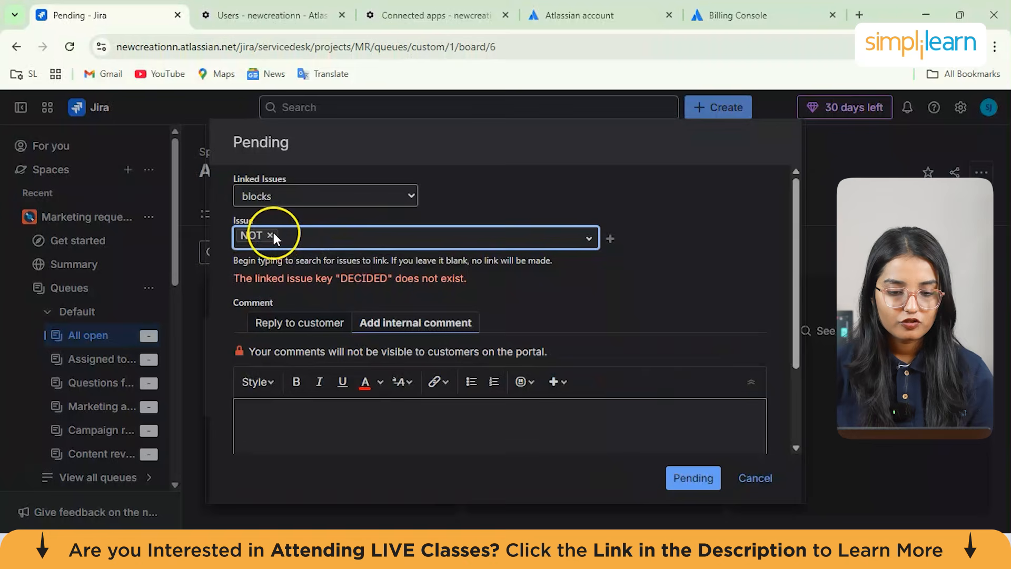
Link BUG-2 as the blocking issue and complete the Pending transition
left_click(274, 235)
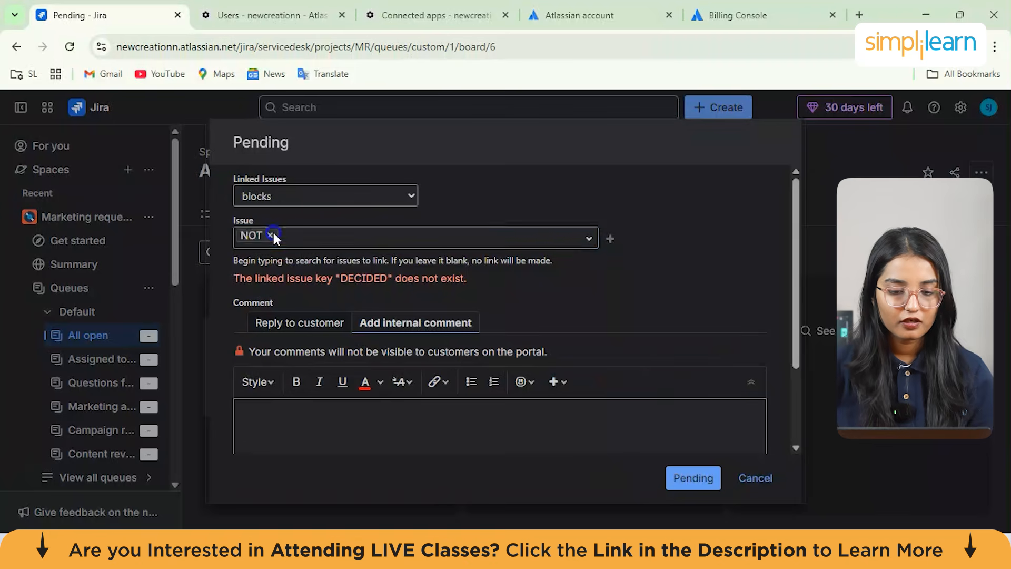
left_click(589, 240)
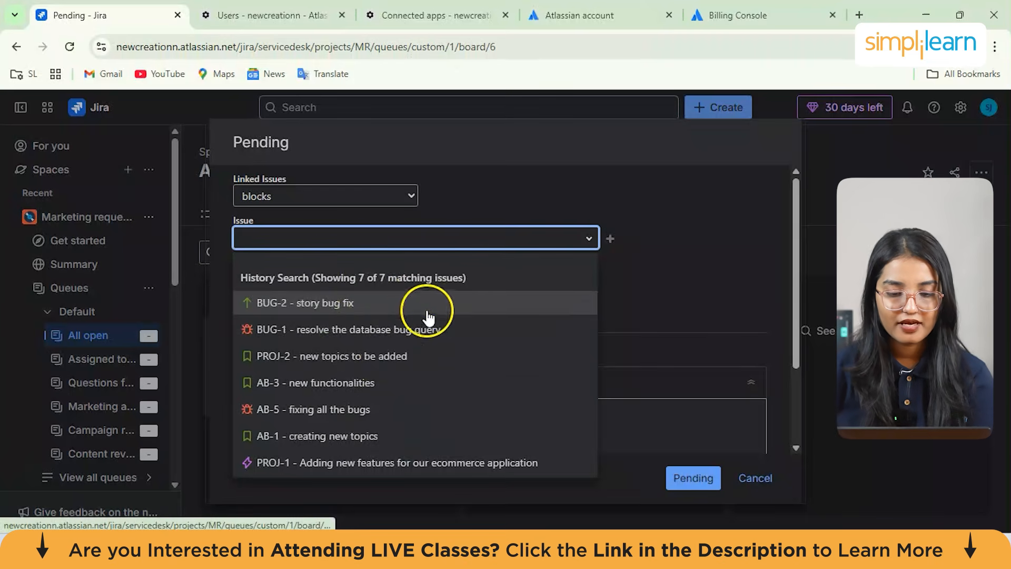
left_click(405, 304)
left_click(688, 479)
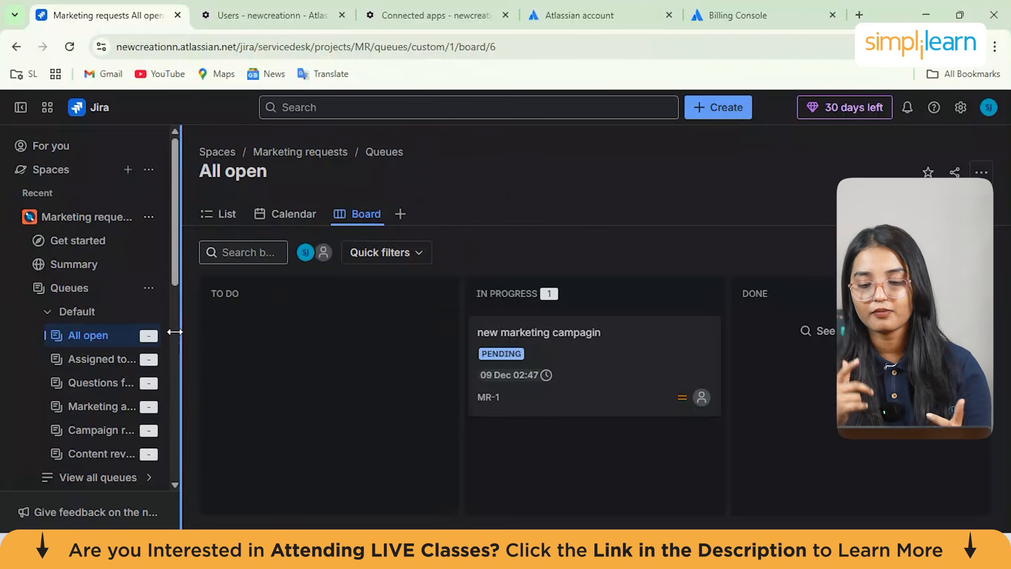
Start creating a new space and choose the IT service management template after reviewing its details
left_click(68, 171)
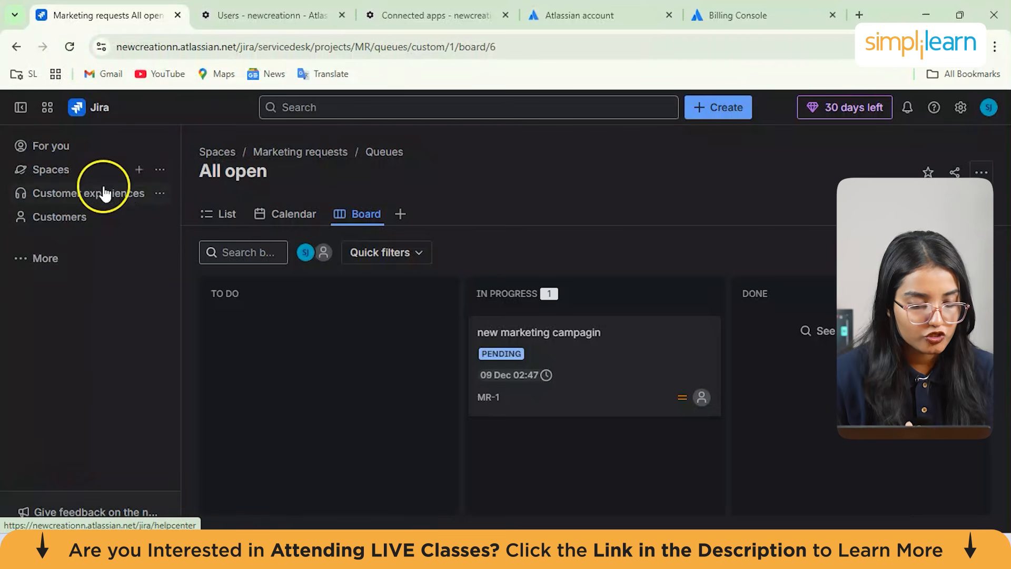
left_click(138, 171)
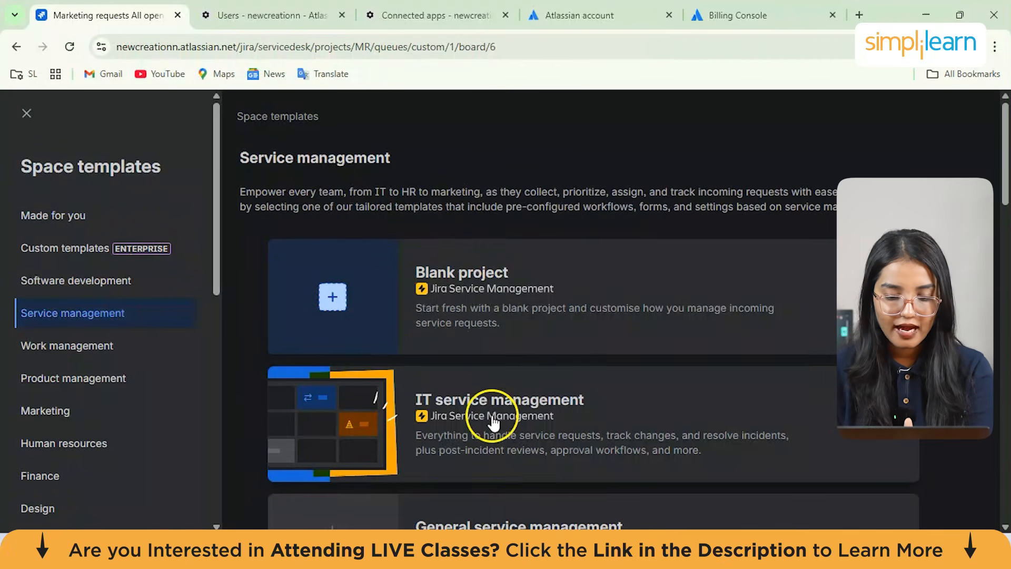
scroll(493, 422, "down", 2)
left_click(518, 357)
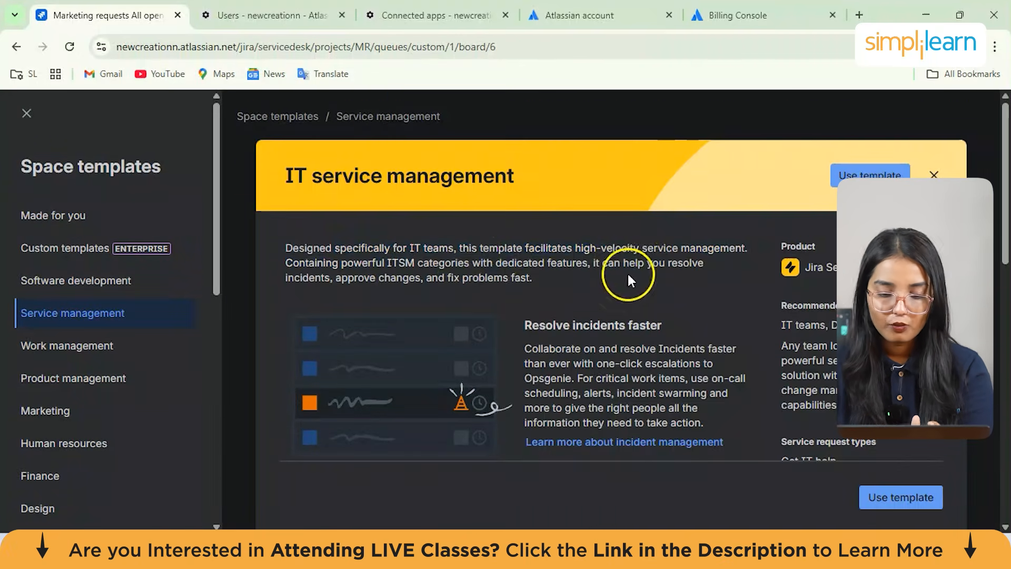
scroll(618, 284, "down", 2)
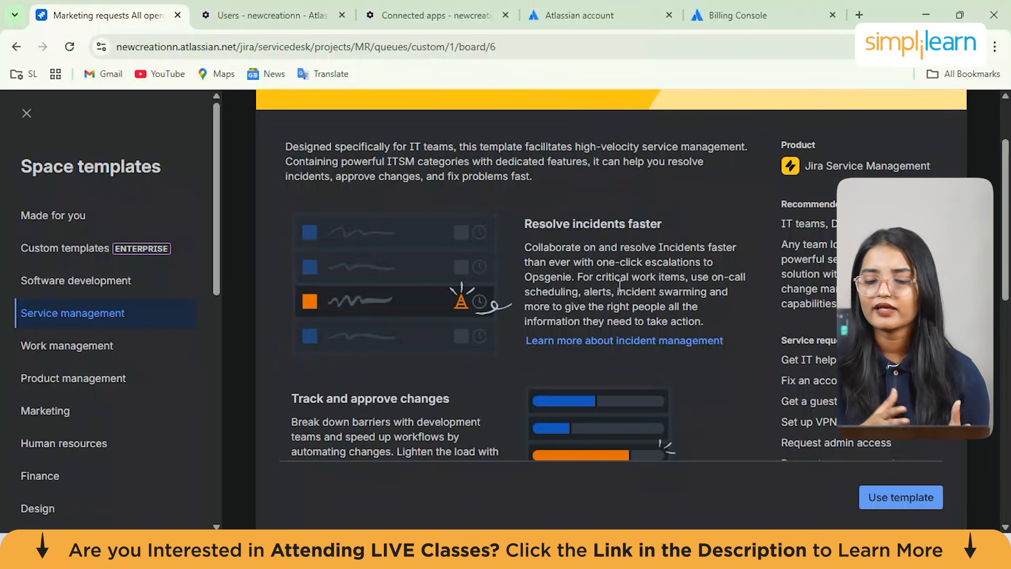
scroll(620, 286, "down", 1)
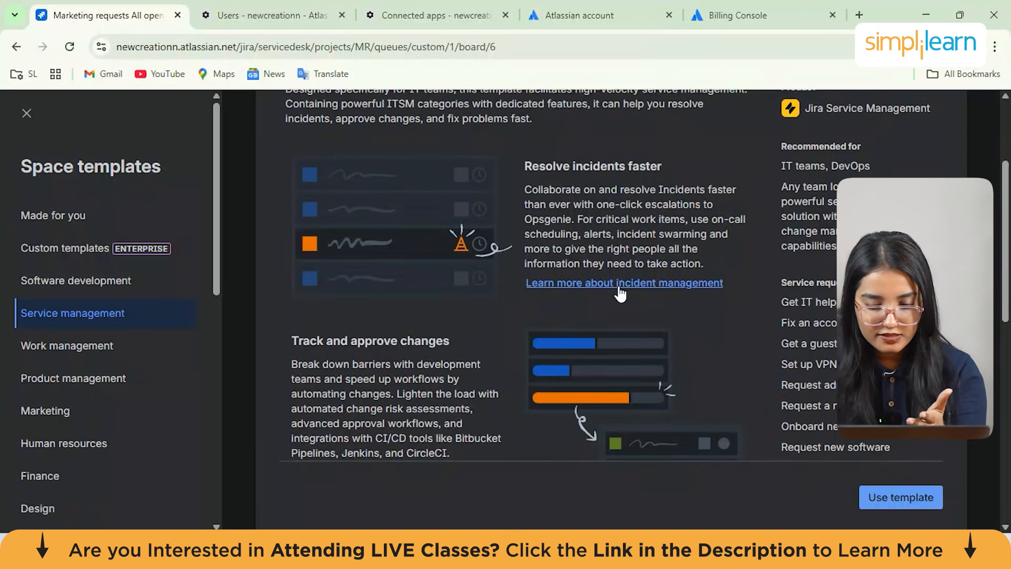
scroll(618, 287, "down", 3)
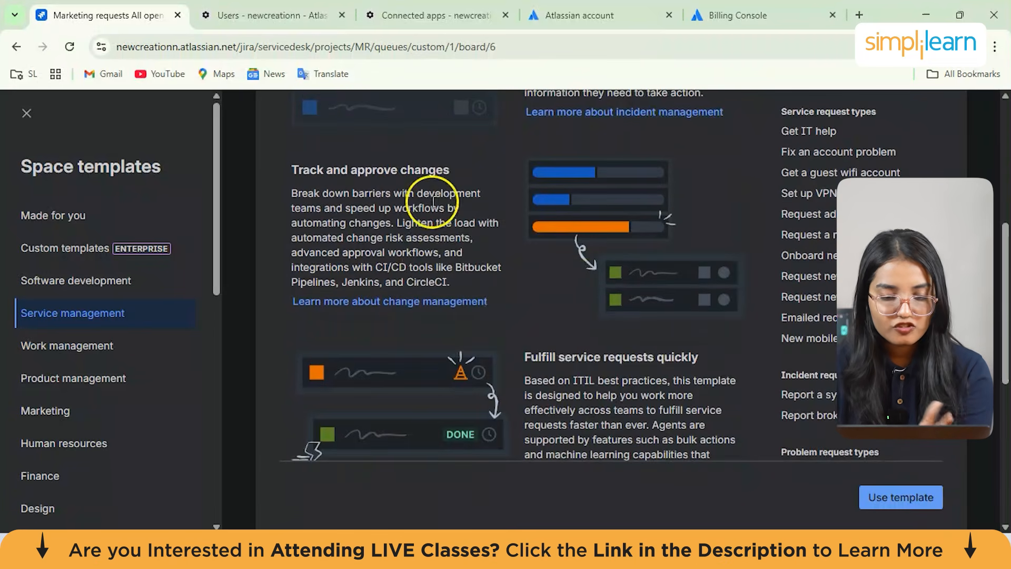
scroll(434, 201, "down", 2)
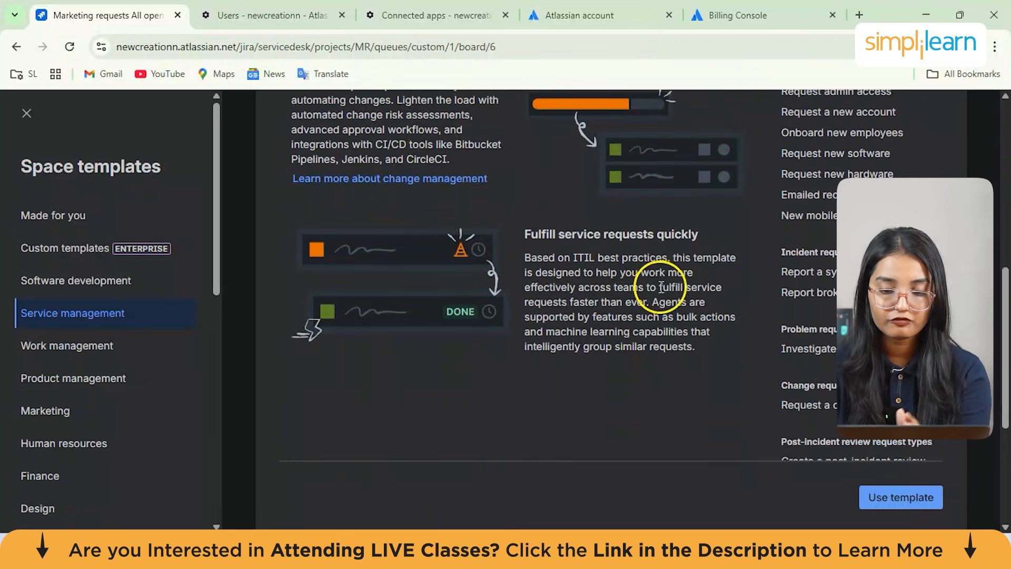
left_click(913, 494)
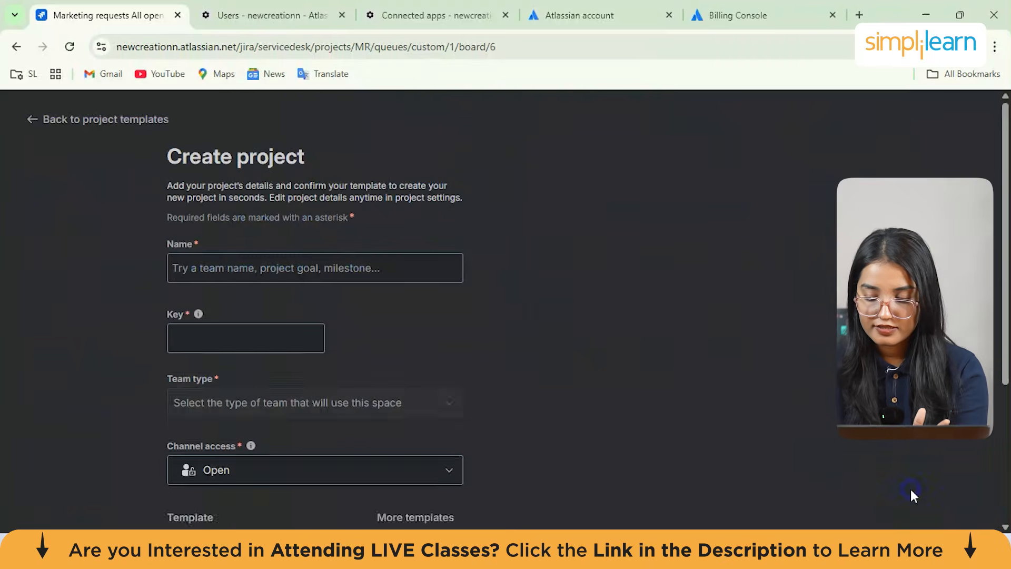
Name the new space itservice with the key IT
left_click(268, 259)
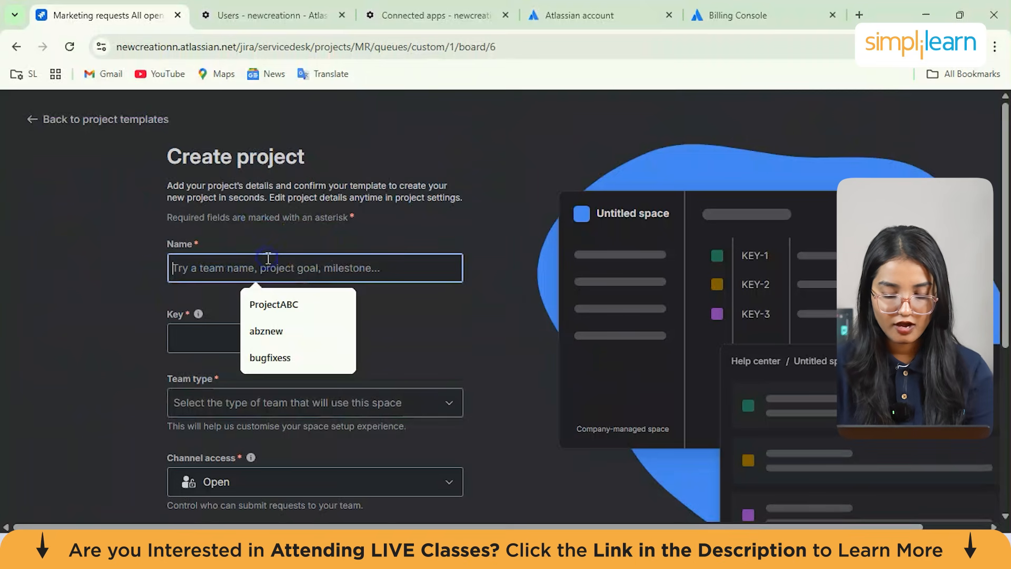
type("it servi")
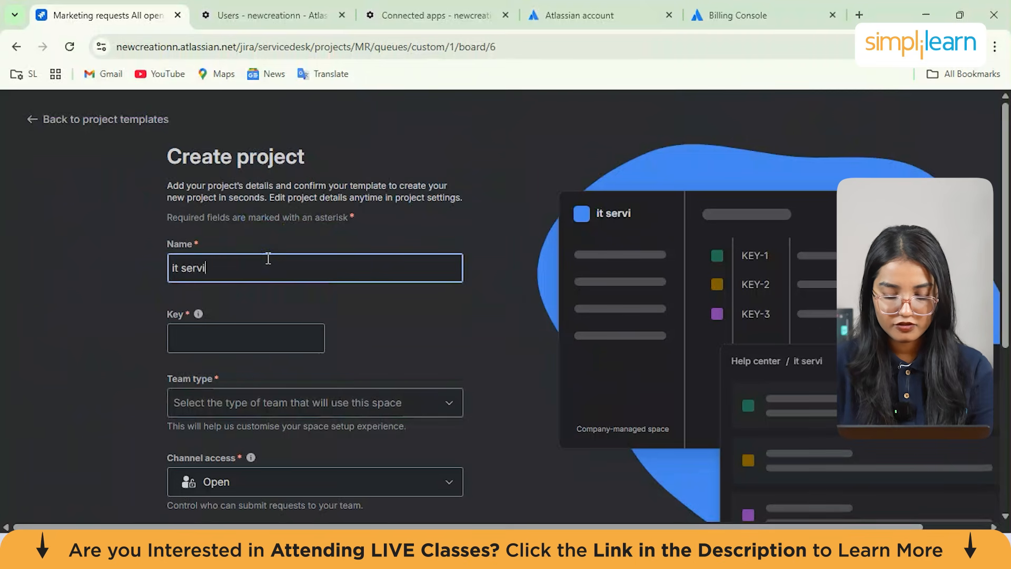
left_click(235, 340)
left_click(182, 405)
left_click(181, 267)
key("Delete")
key("Delete")
type("s")
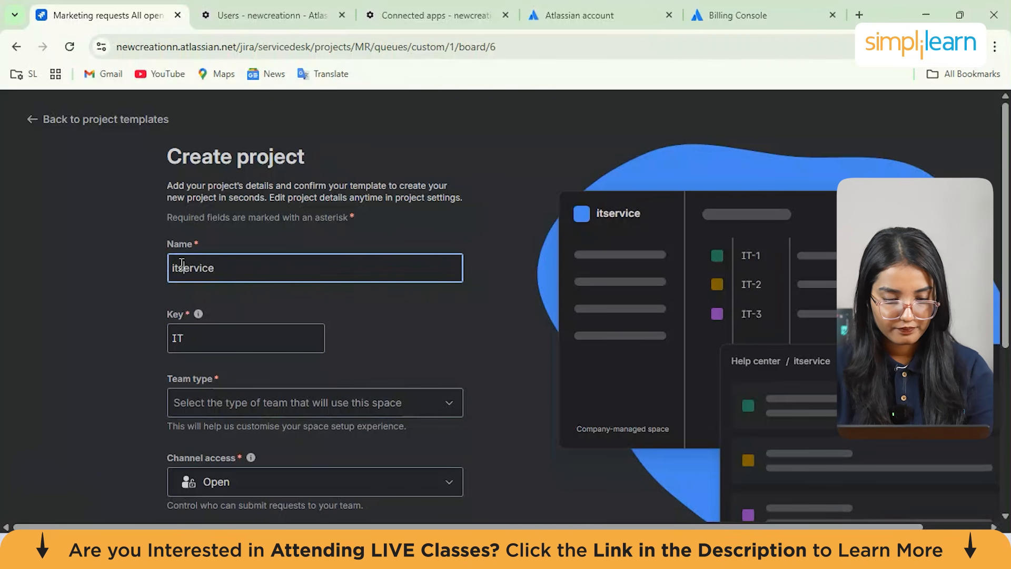